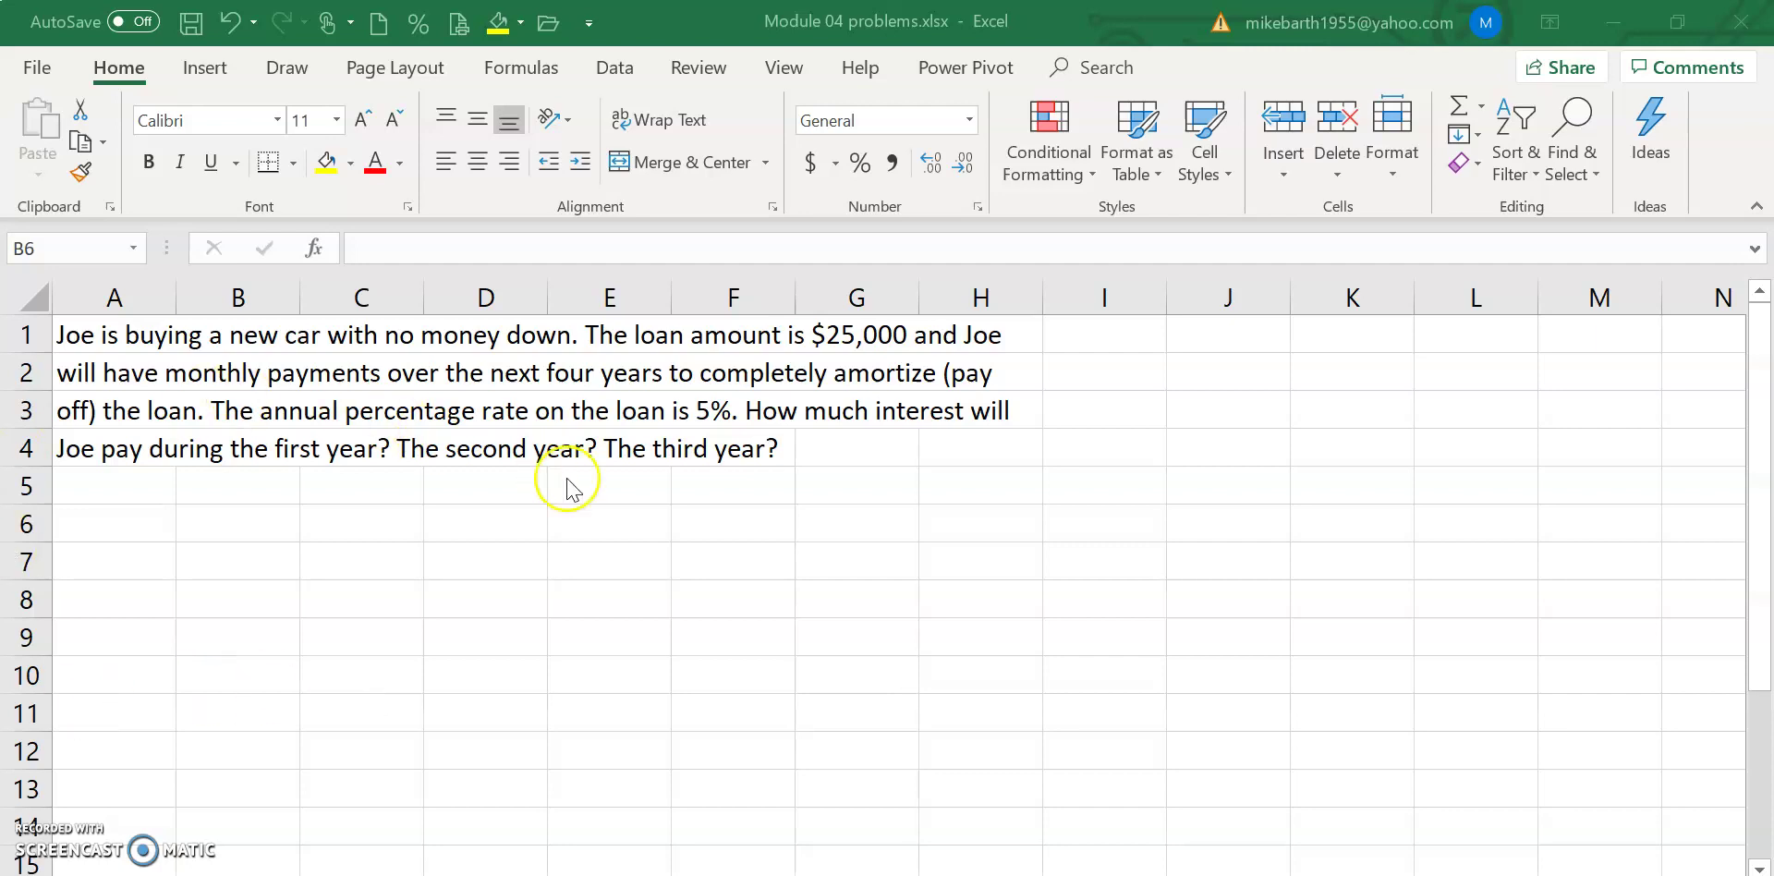
Step: Enter the function names CUMIPMT in cell B6 and CUMPRINC in cell B7
{"action": "left_click", "coordinate": [201, 513]}
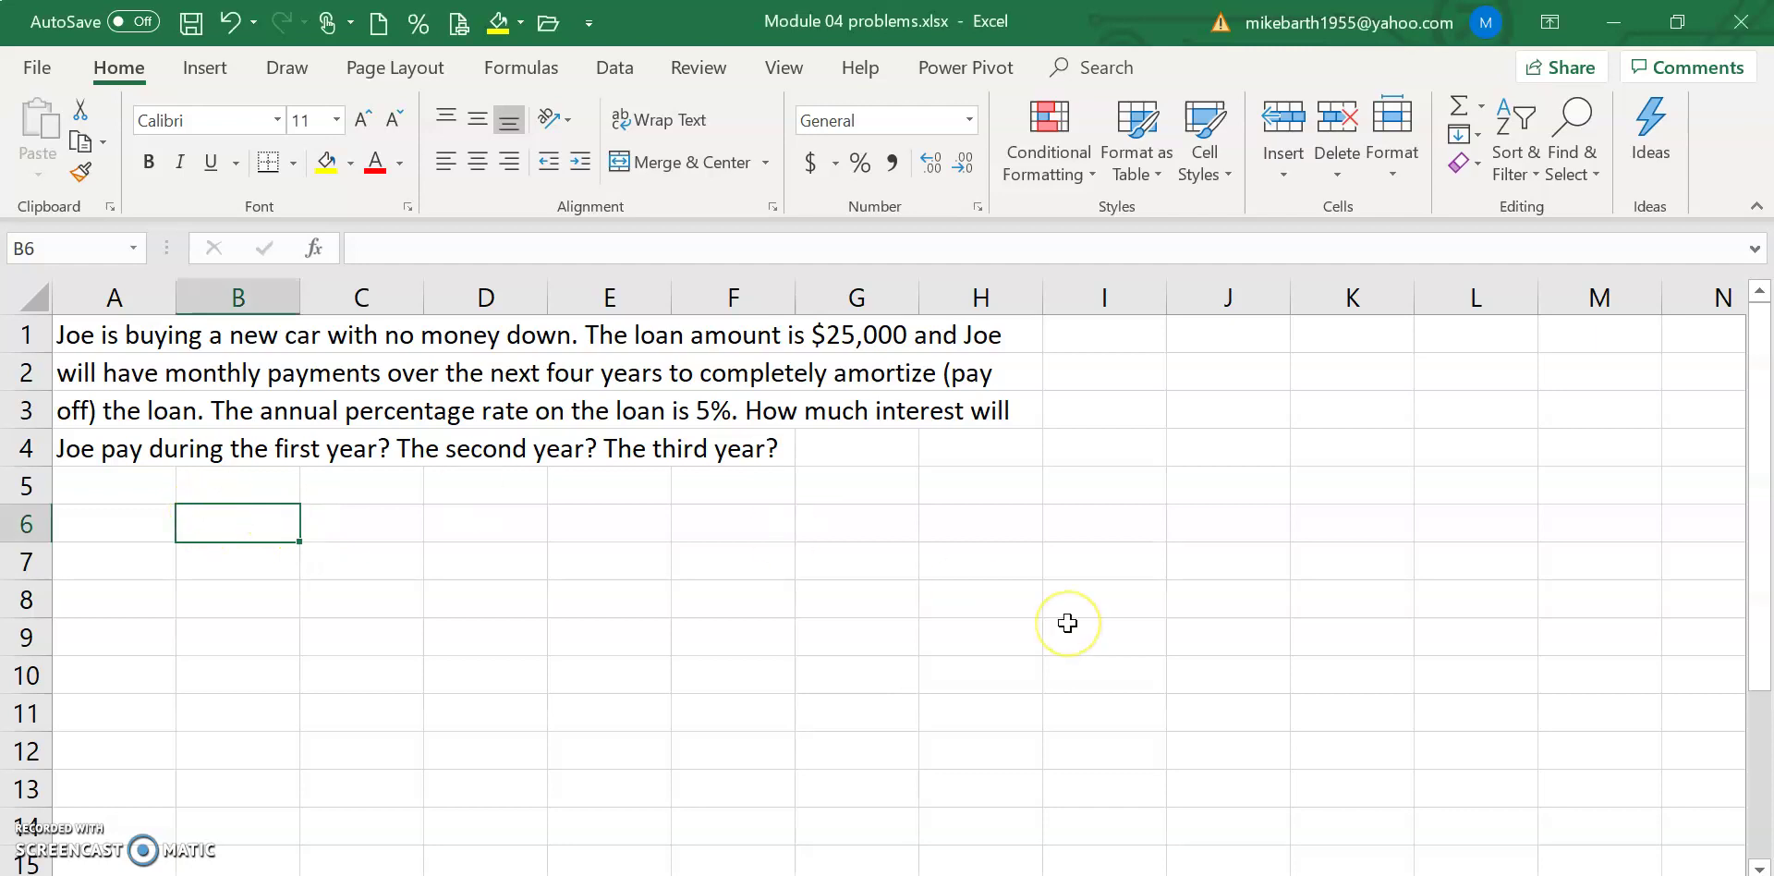
{"action": "type", "text": "CUM"}
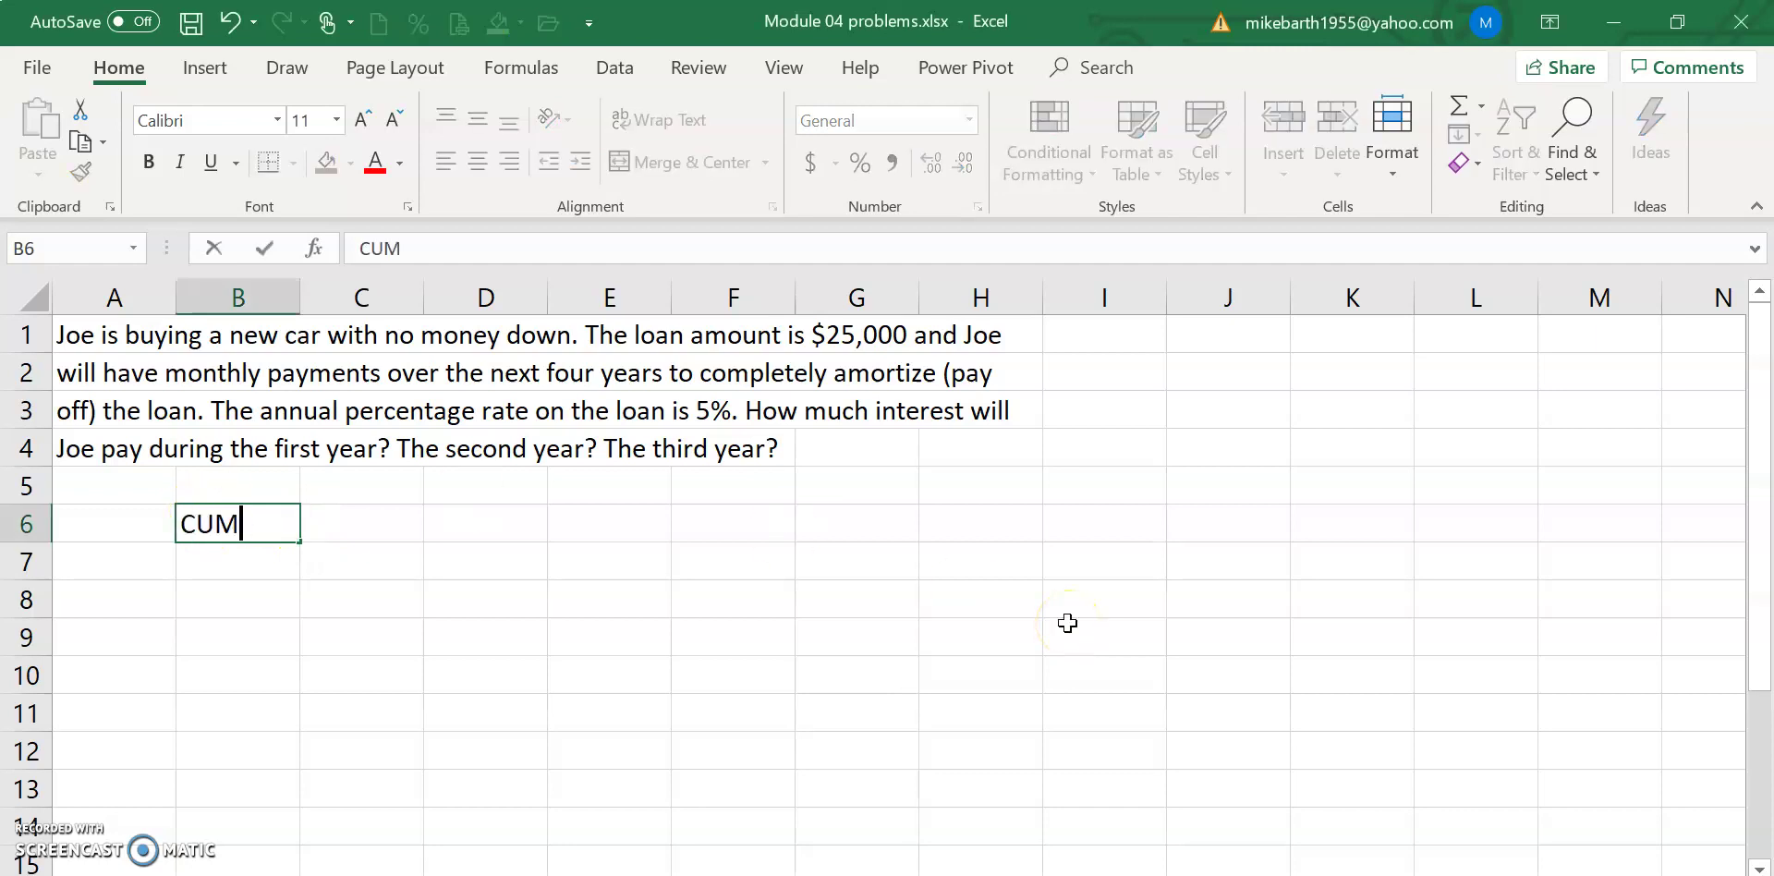
{"action": "type", "text": "IPMT"}
{"action": "key", "text": "Return"}
{"action": "type", "text": "CUMPRINC"}
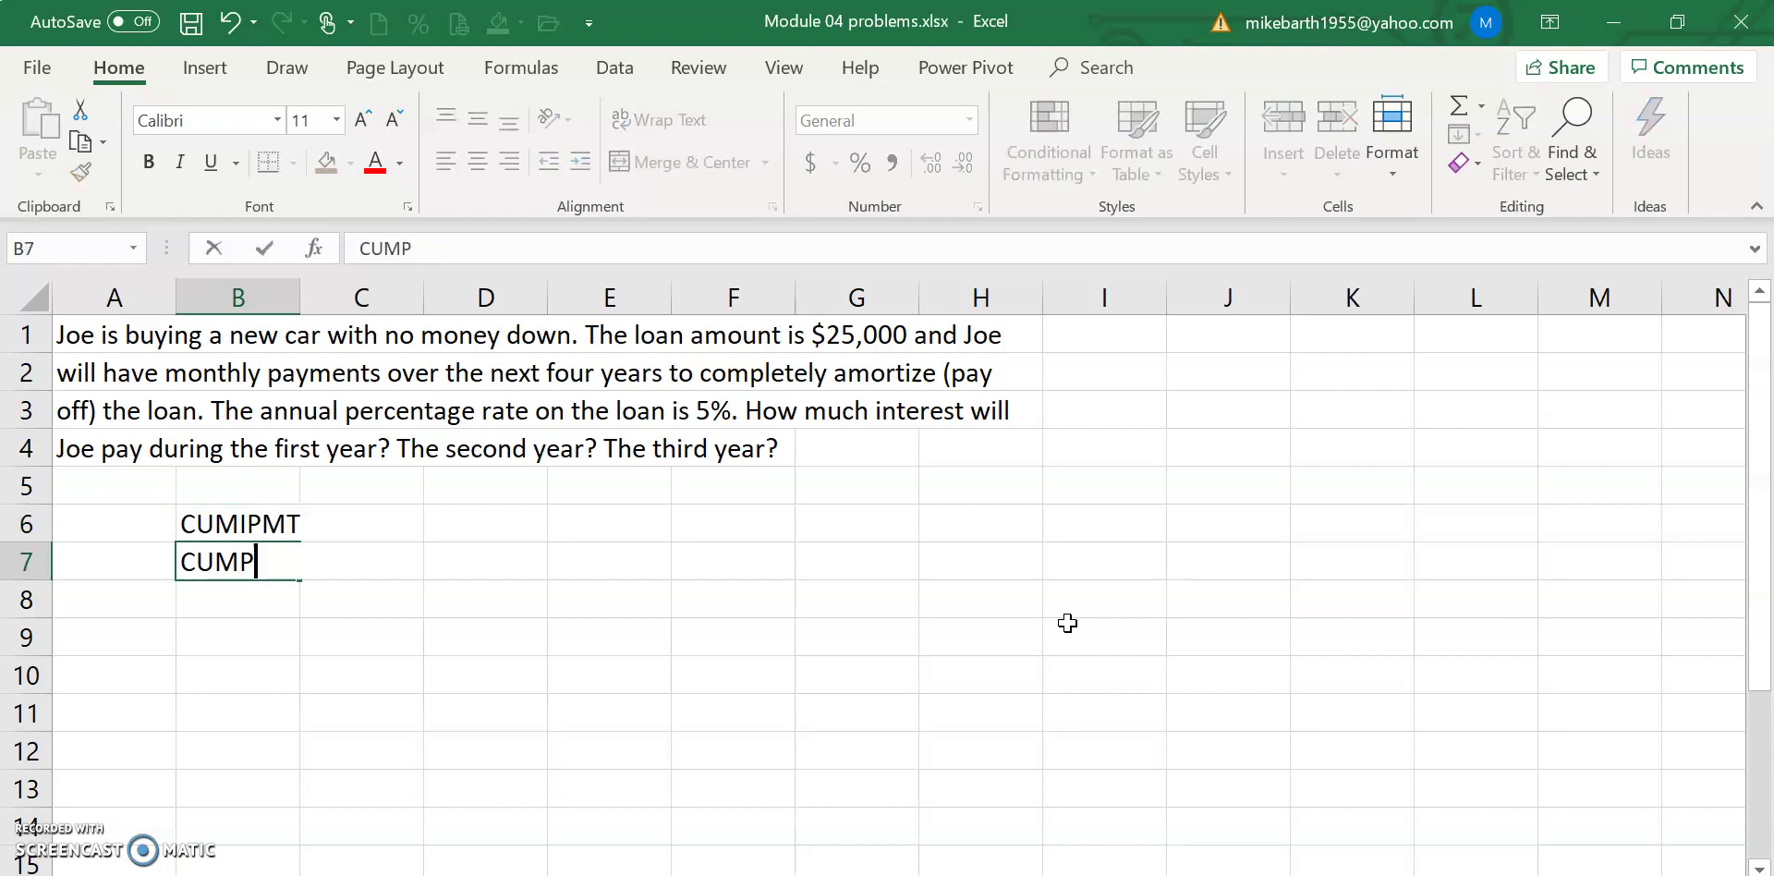
{"action": "key", "text": "Return"}
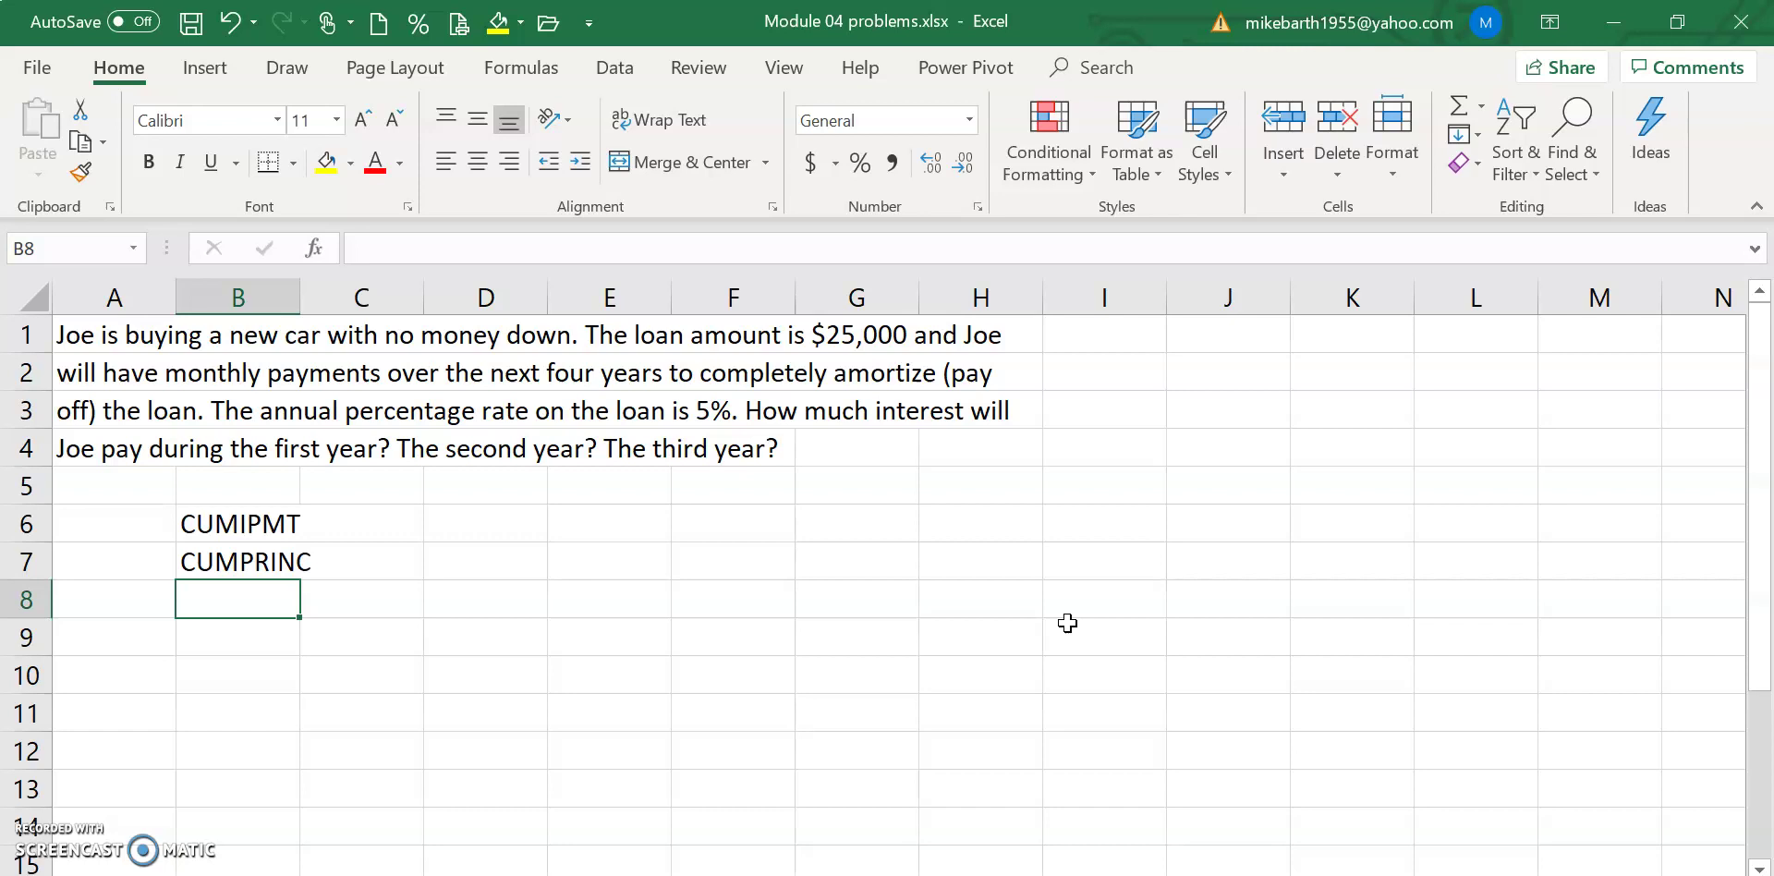
Step: Clear the function names from cells B6:B7
{"action": "key", "text": "Up"}
{"action": "key", "text": "Up"}
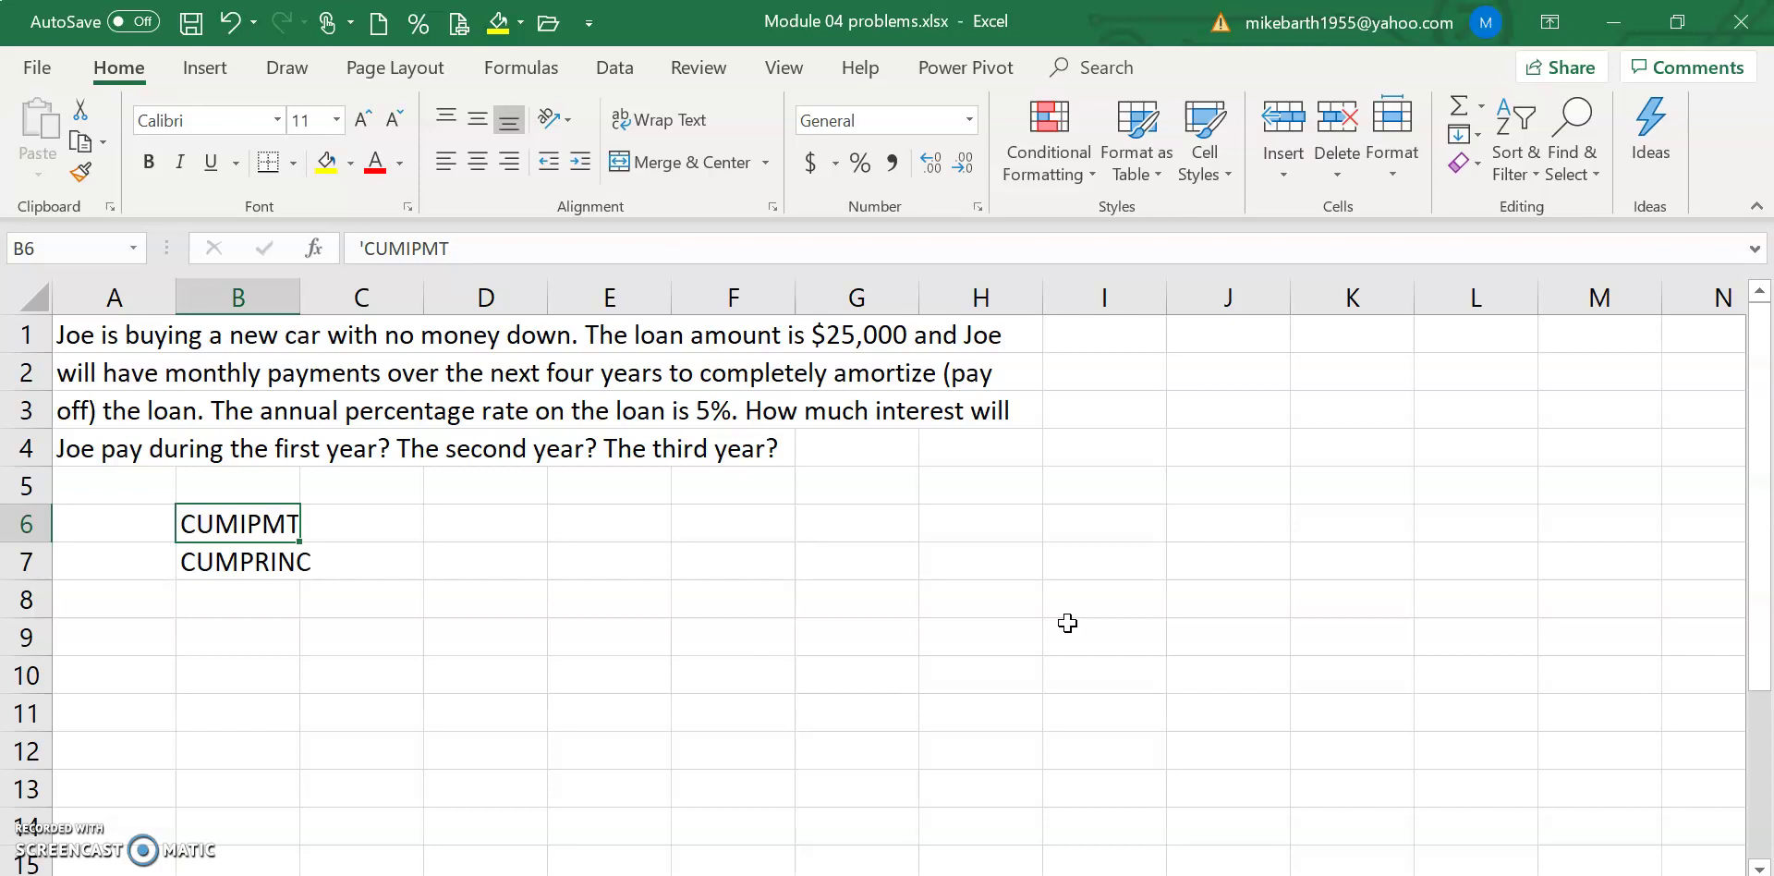
{"action": "key", "text": "shift+Down"}
{"action": "key", "text": "Delete"}
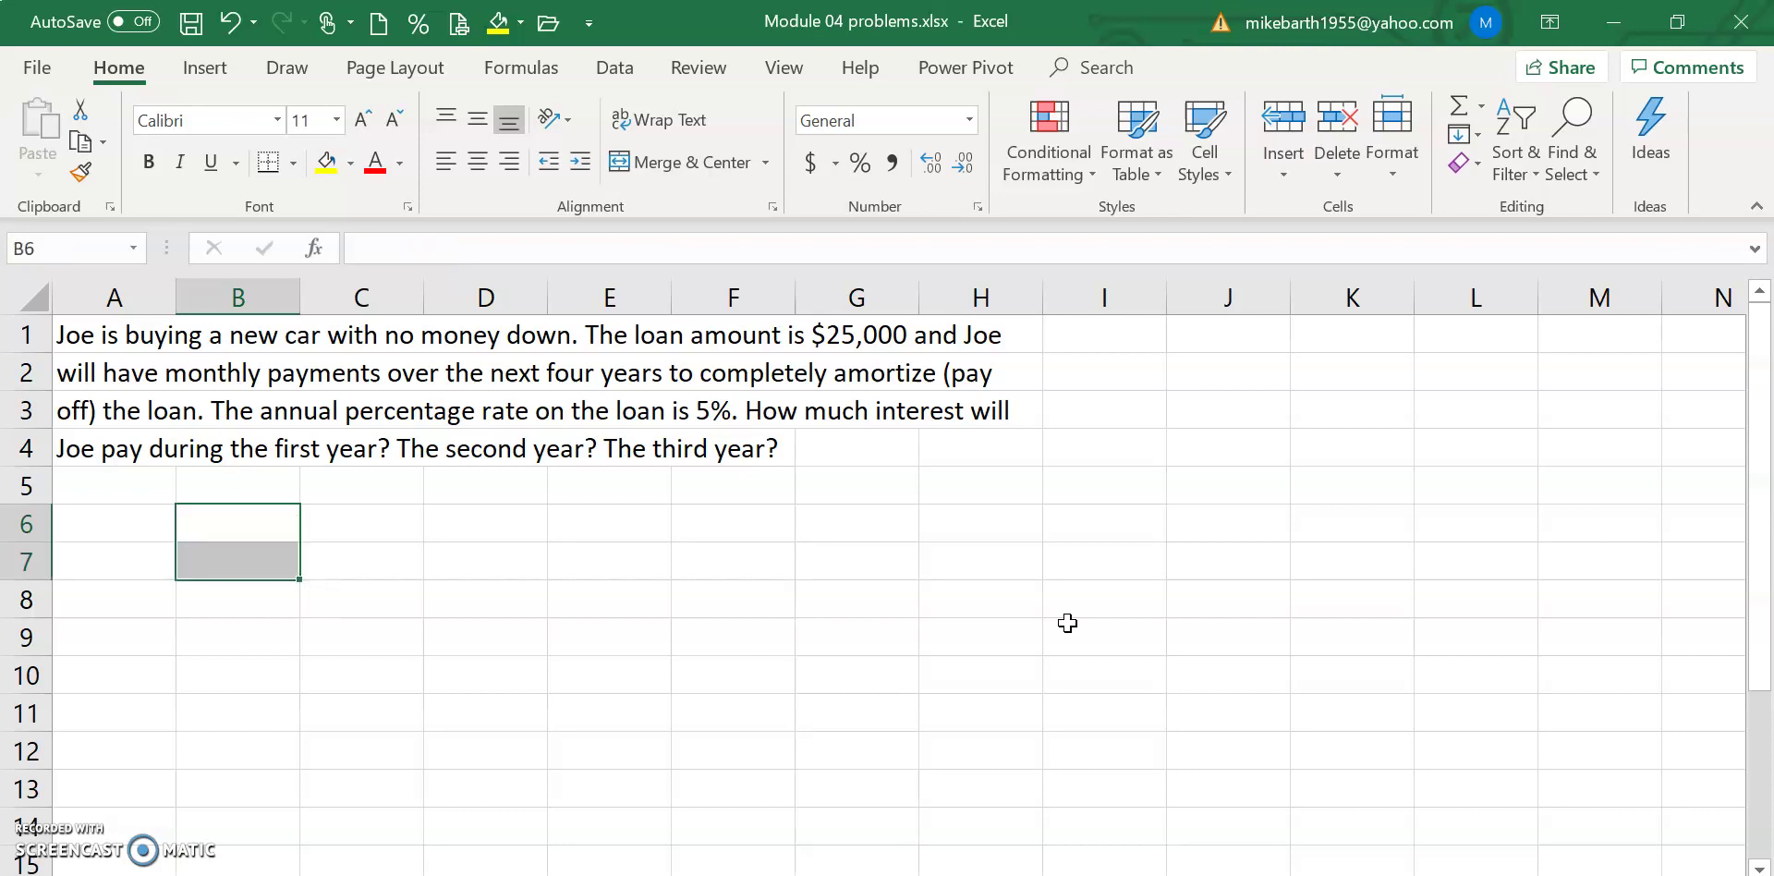
{"action": "key", "text": "Down"}
{"action": "key", "text": "Left"}
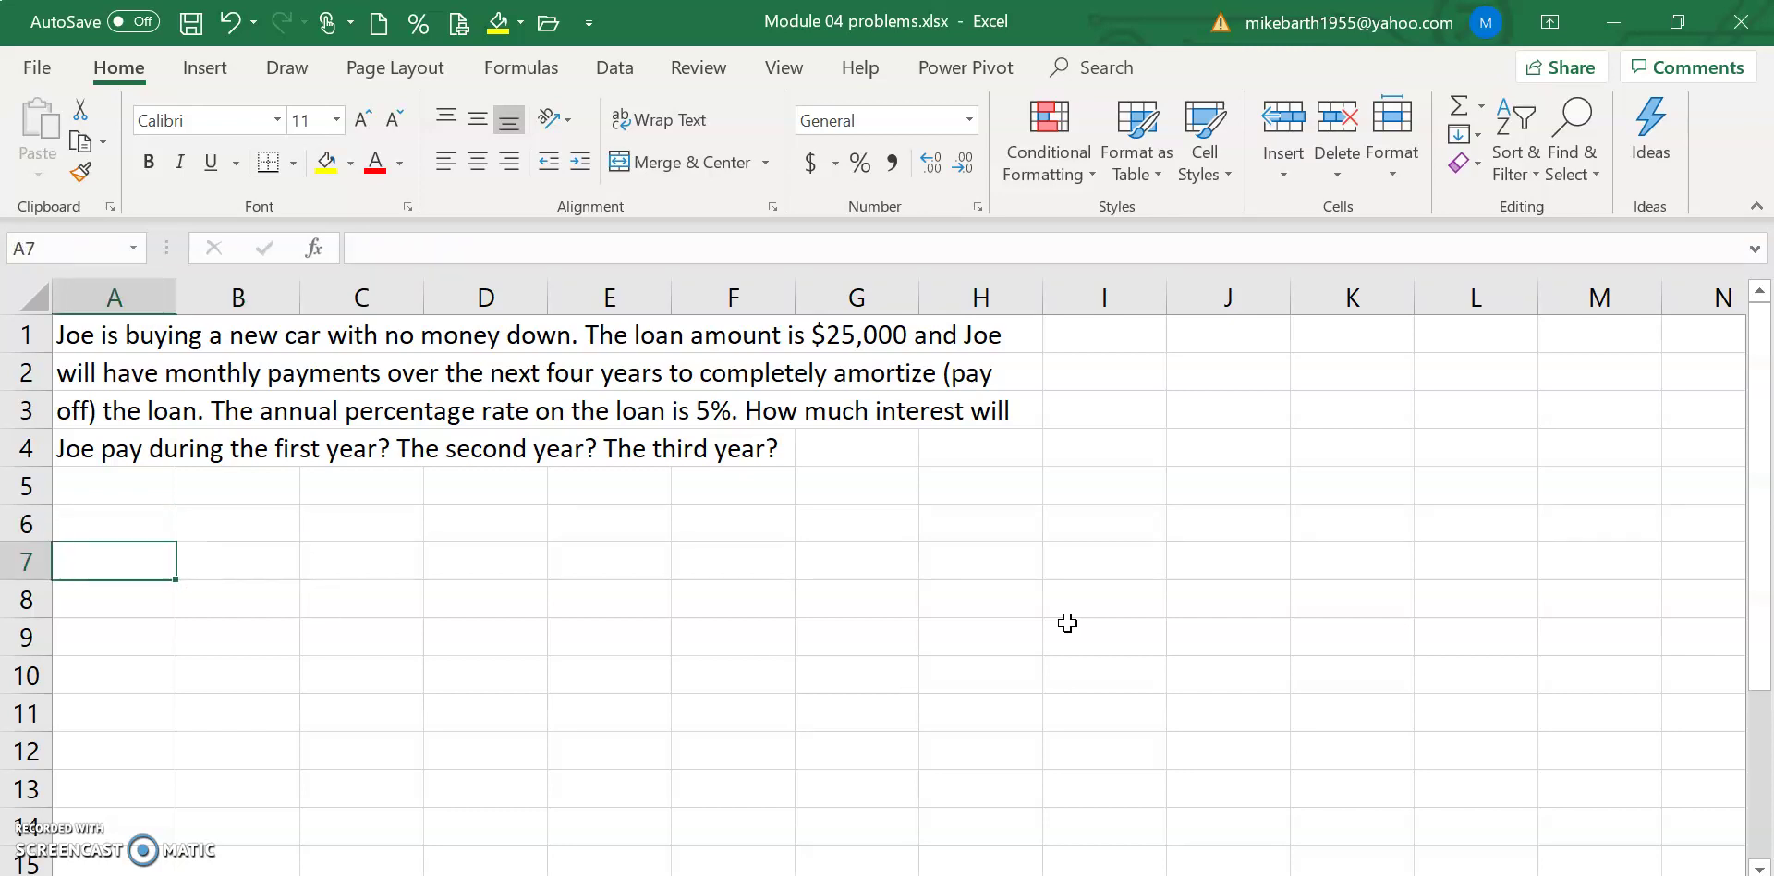
{"action": "key", "text": "Down"}
{"action": "key", "text": "Right"}
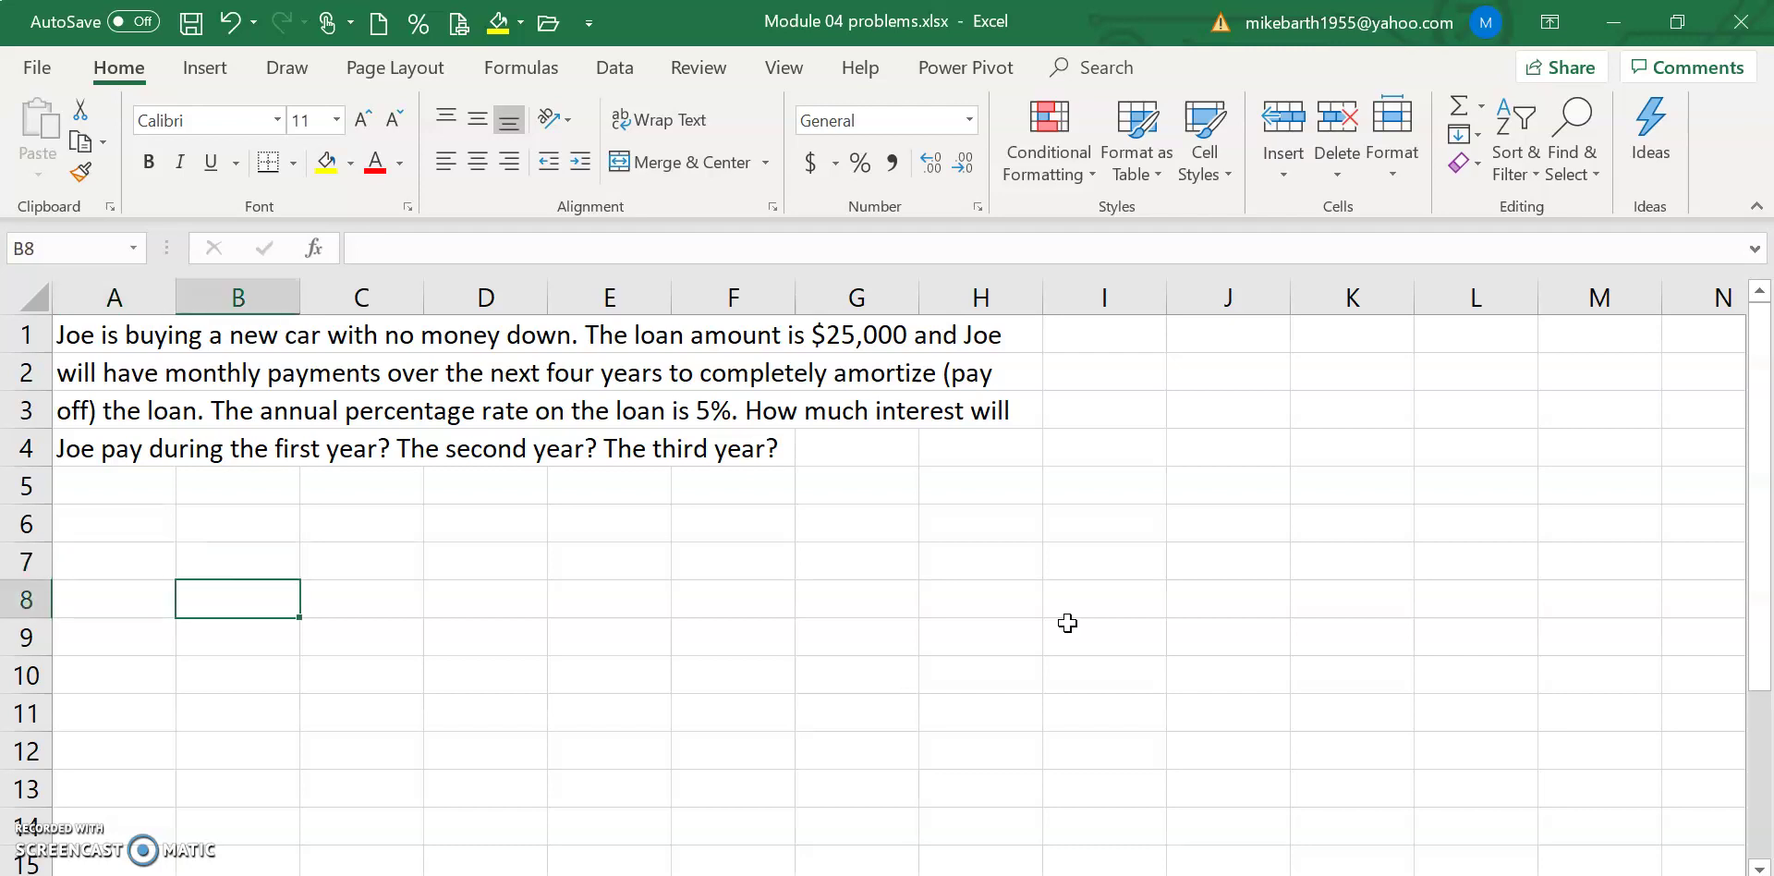
{"action": "key", "text": "Up"}
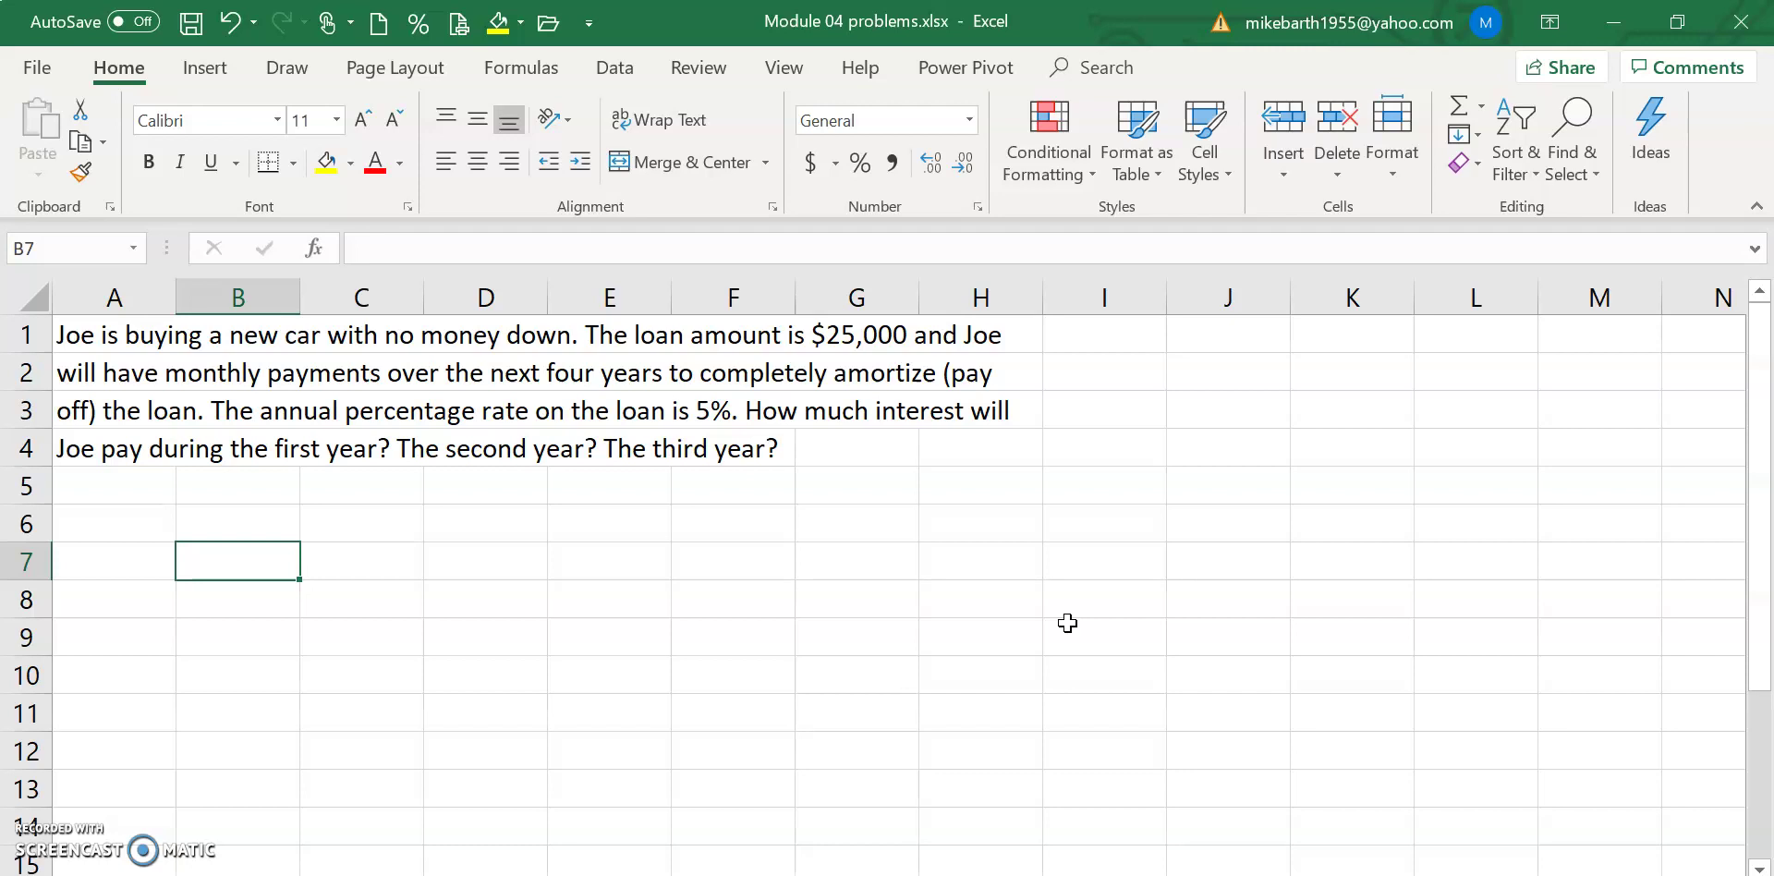
Step: Enter the loan labels Nper, Rate, PV, FV and PMT down cells I2:I6
{"action": "key", "text": "Up"}
{"action": "key", "text": "Up"}
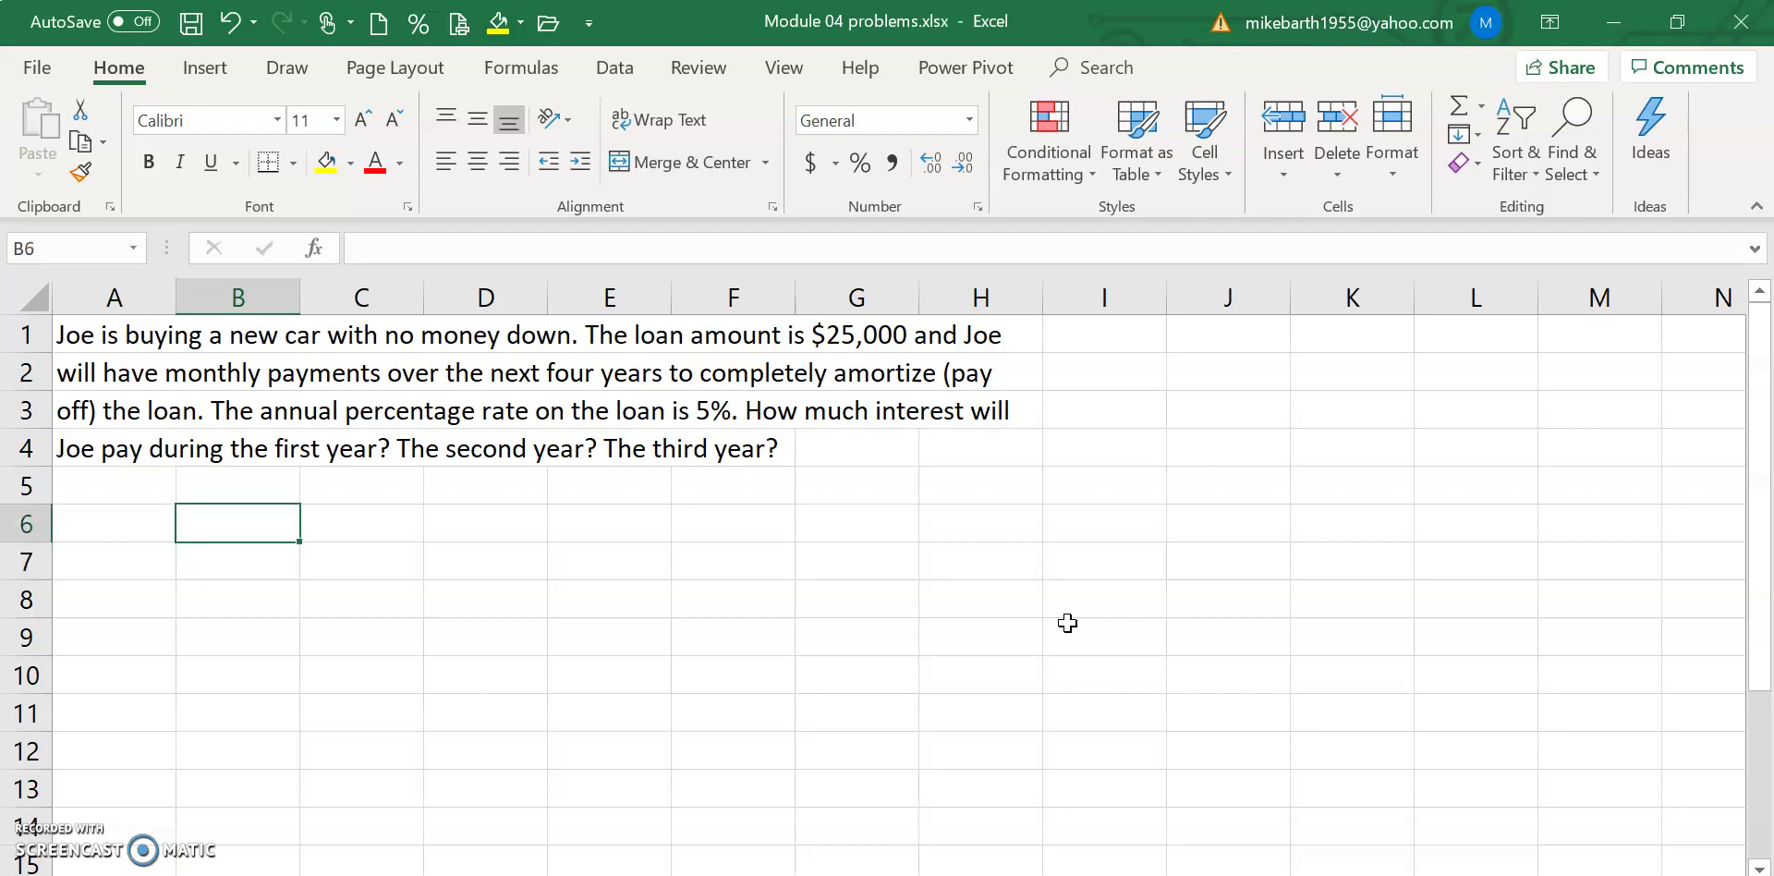
{"action": "key", "text": "Right"}
{"action": "key", "text": "Right"}
{"action": "key", "text": "Right"}
{"action": "key", "text": "Right"}
{"action": "key", "text": "Right"}
{"action": "key", "text": "Right"}
{"action": "key", "text": "Right"}
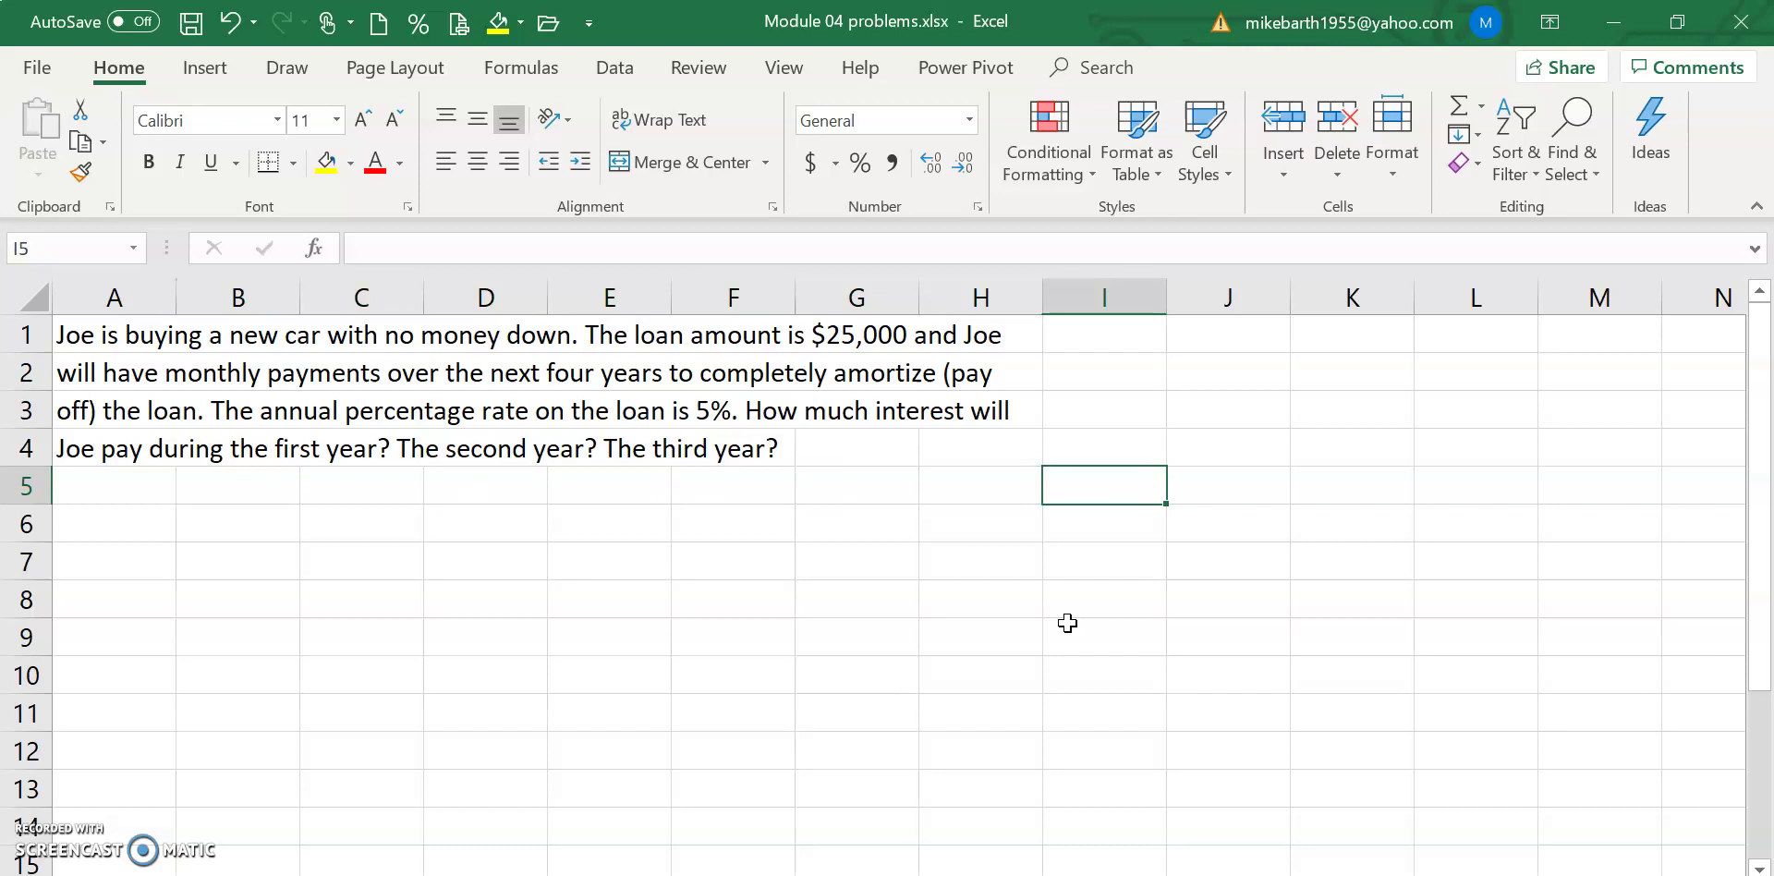
{"action": "key", "text": "Up"}
{"action": "key", "text": "Up"}
{"action": "key", "text": "Up"}
{"action": "type", "text": "Nper"}
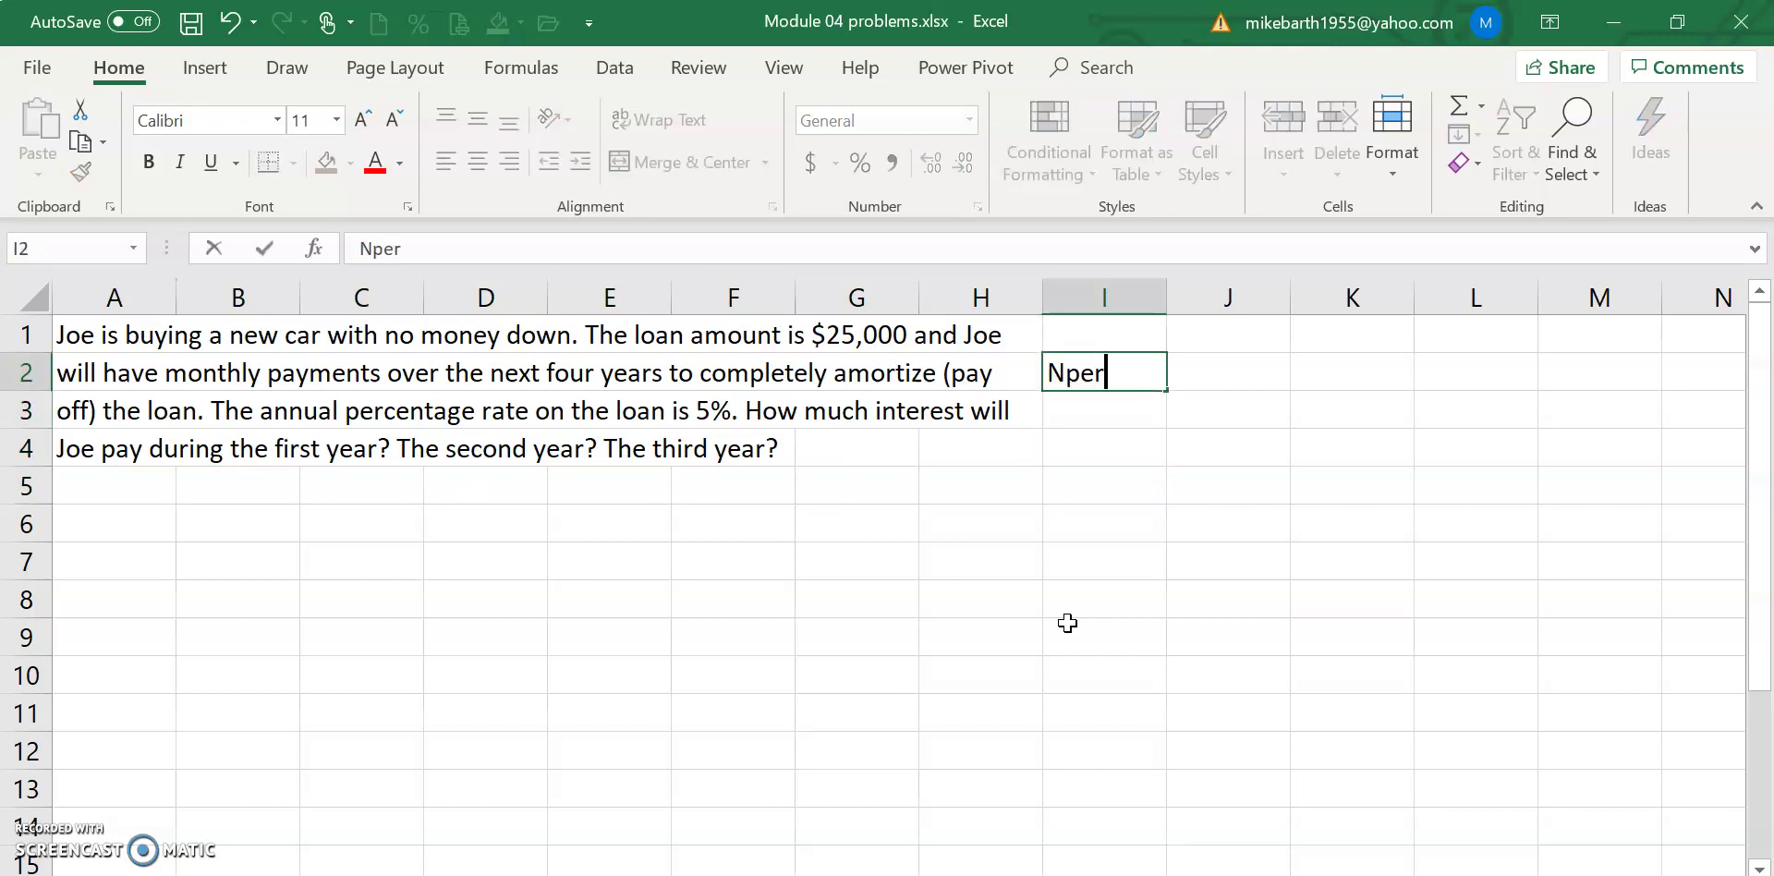
{"action": "key", "text": "Return"}
{"action": "type", "text": "Rate"}
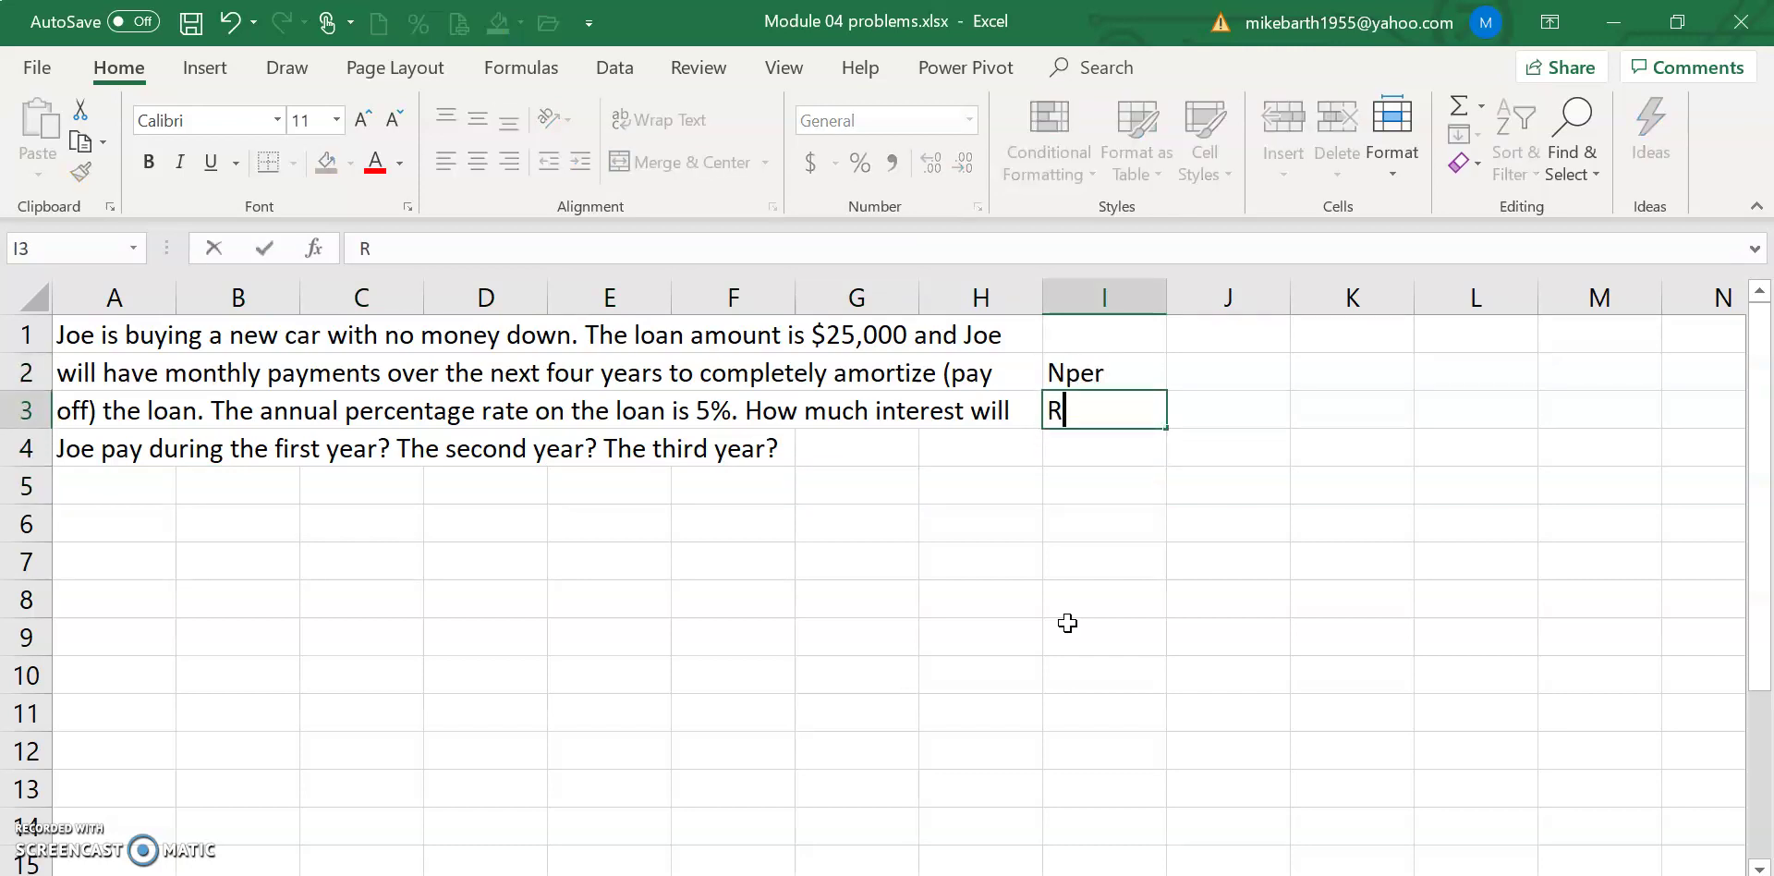
{"action": "key", "text": "Return"}
{"action": "type", "text": "PV"}
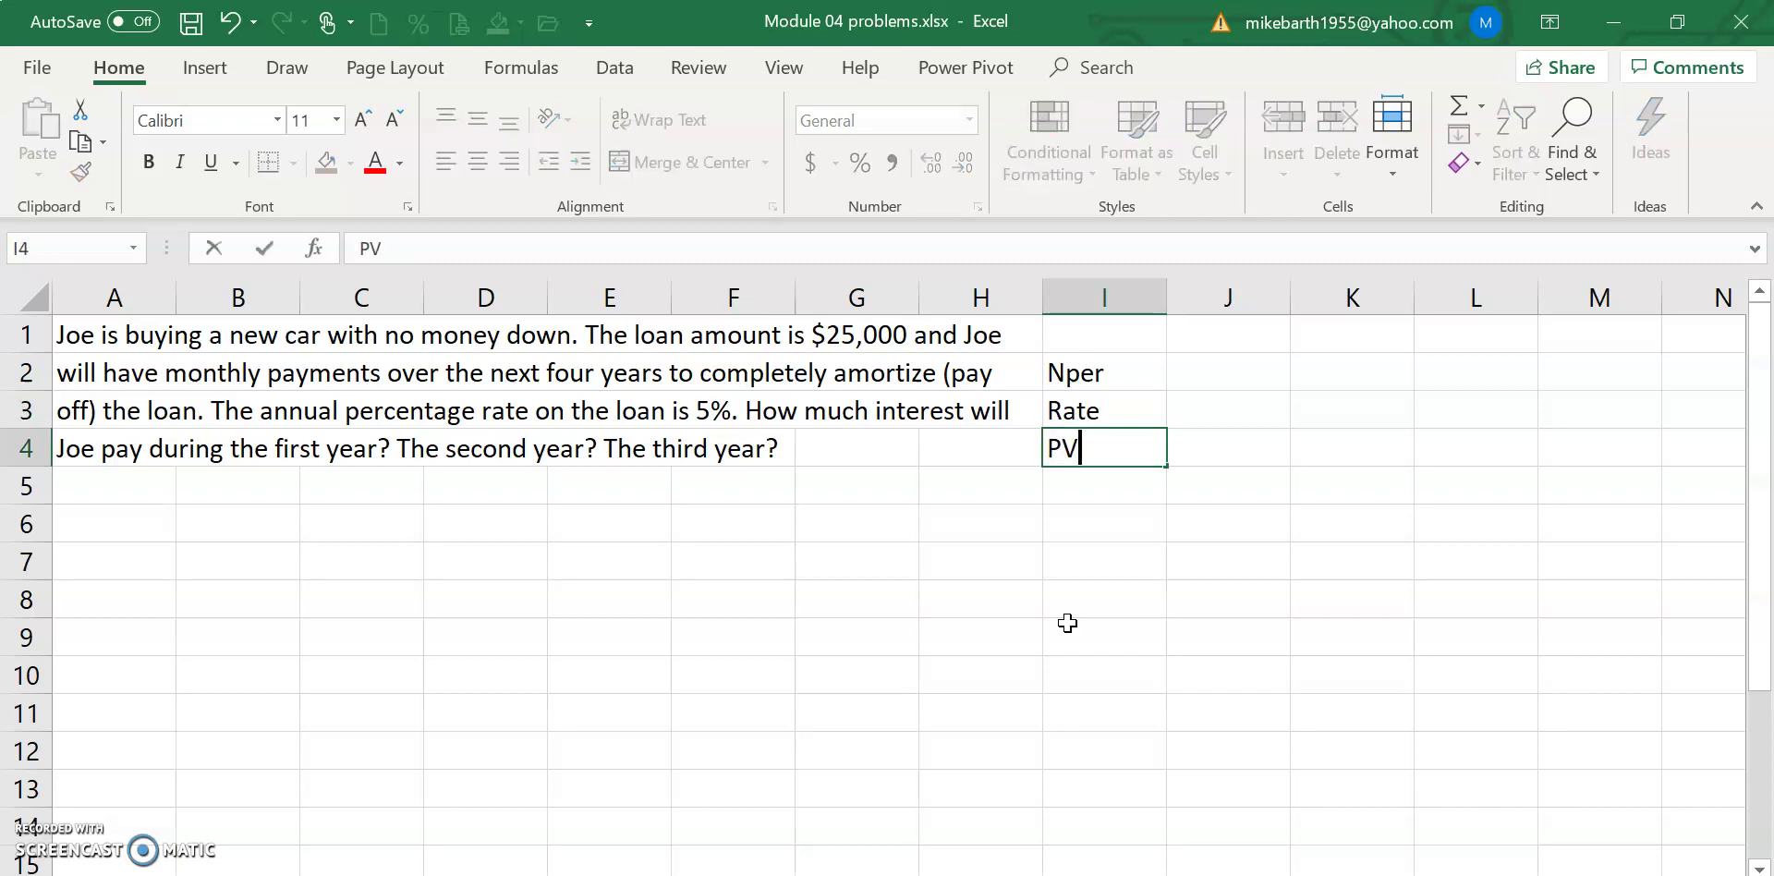
{"action": "key", "text": "Return"}
{"action": "type", "text": "FV"}
{"action": "key", "text": "Return"}
{"action": "type", "text": "PMT"}
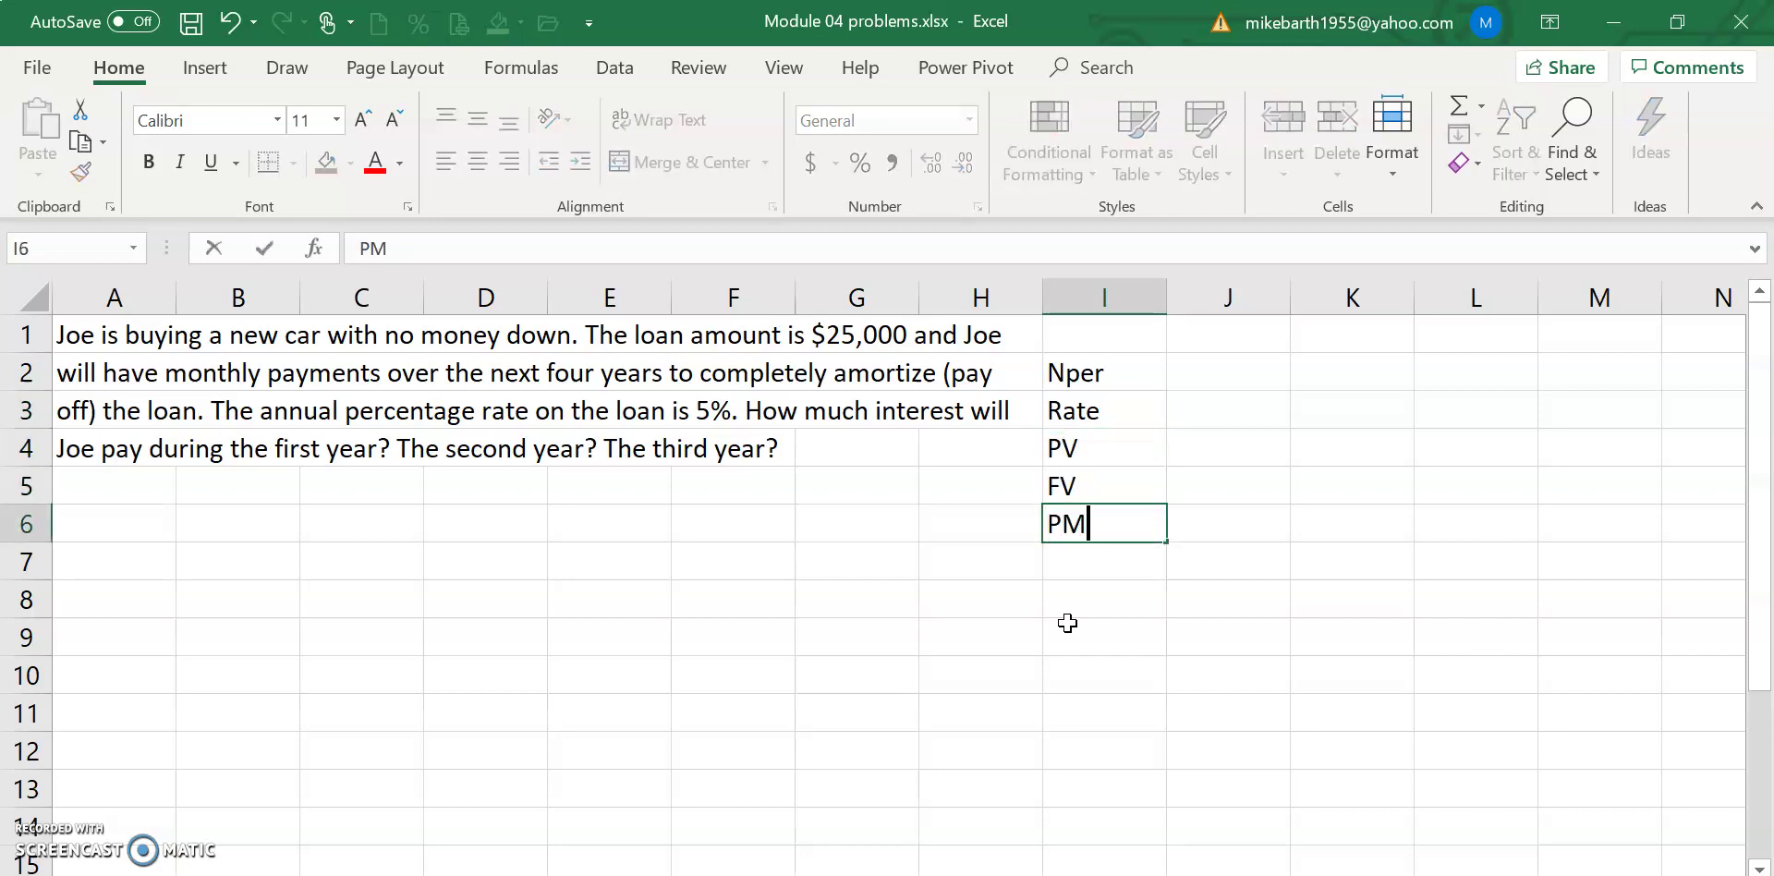
{"action": "key", "text": "Tab"}
Step: Enter the number of periods as =4*12 in J2 and the monthly rate as =5%/12 in J3
{"action": "key", "text": "Up"}
{"action": "key", "text": "Up"}
{"action": "key", "text": "Up"}
{"action": "key", "text": "Up"}
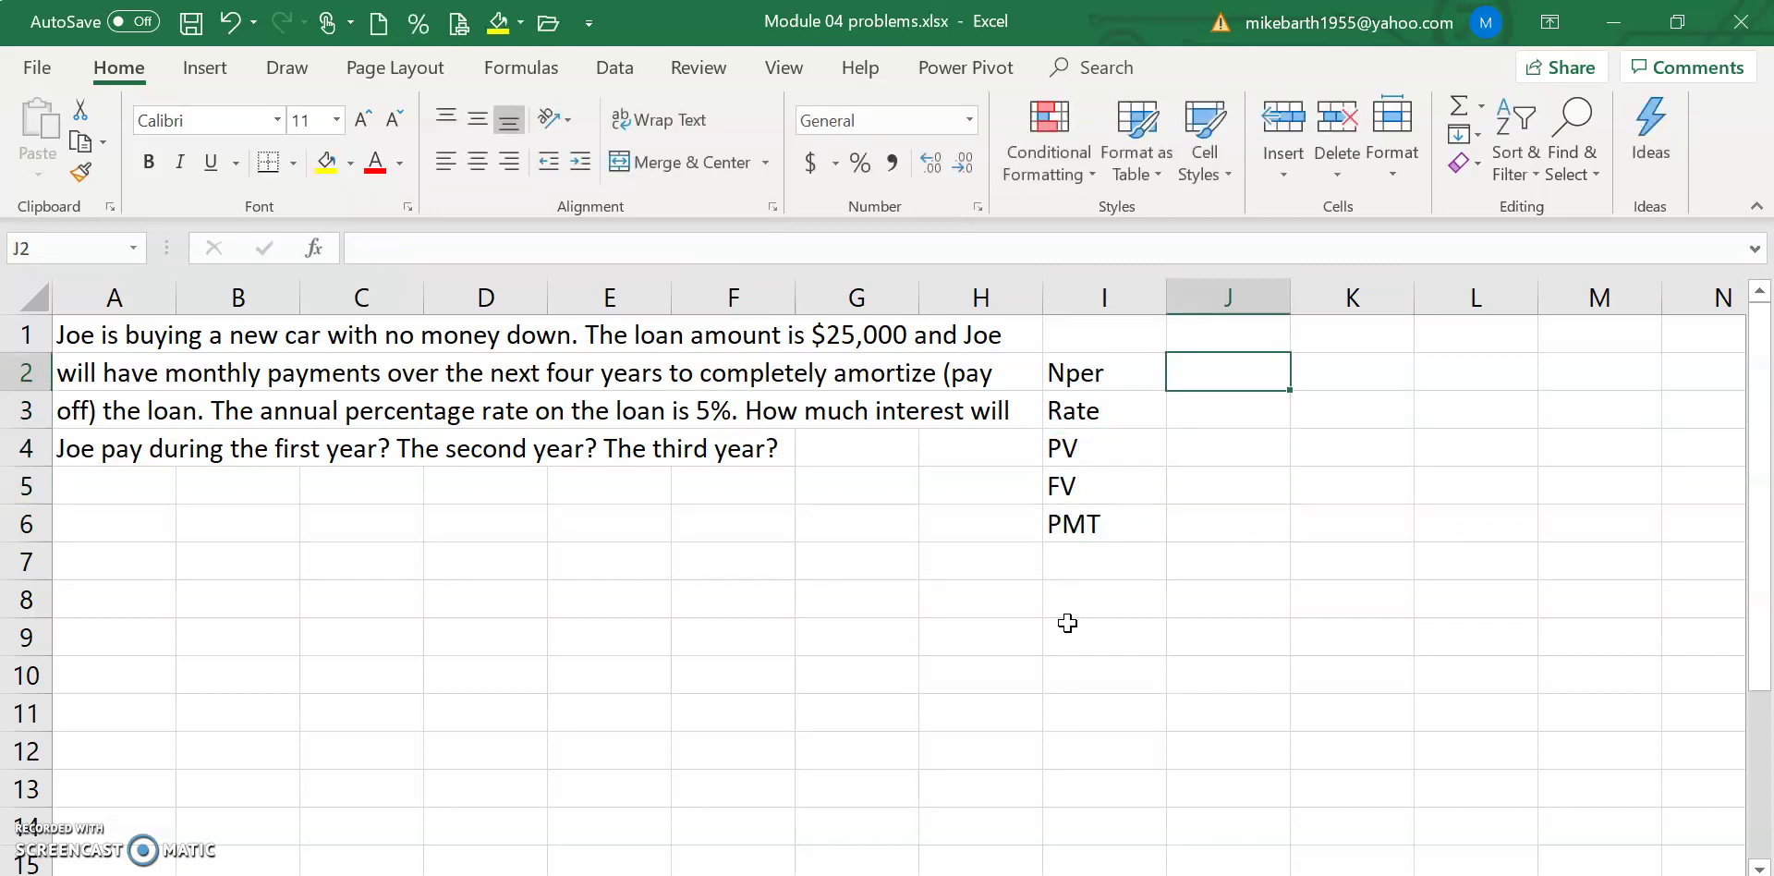
{"action": "type", "text": "=4*12"}
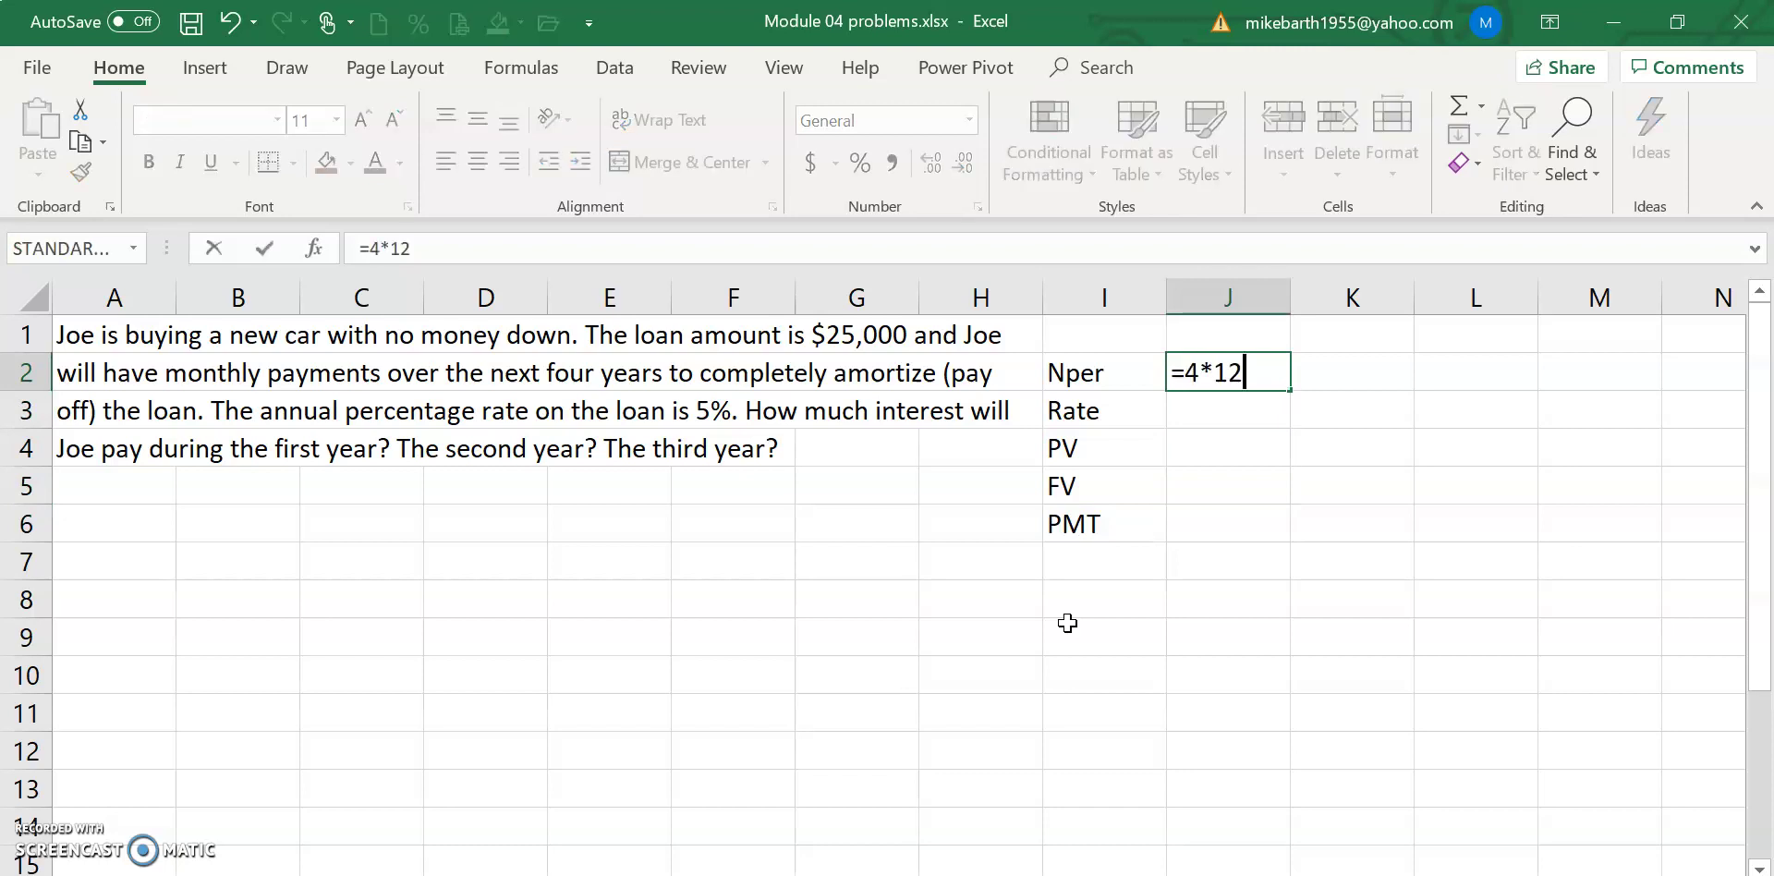
{"action": "key", "text": "Return"}
{"action": "type", "text": "="}
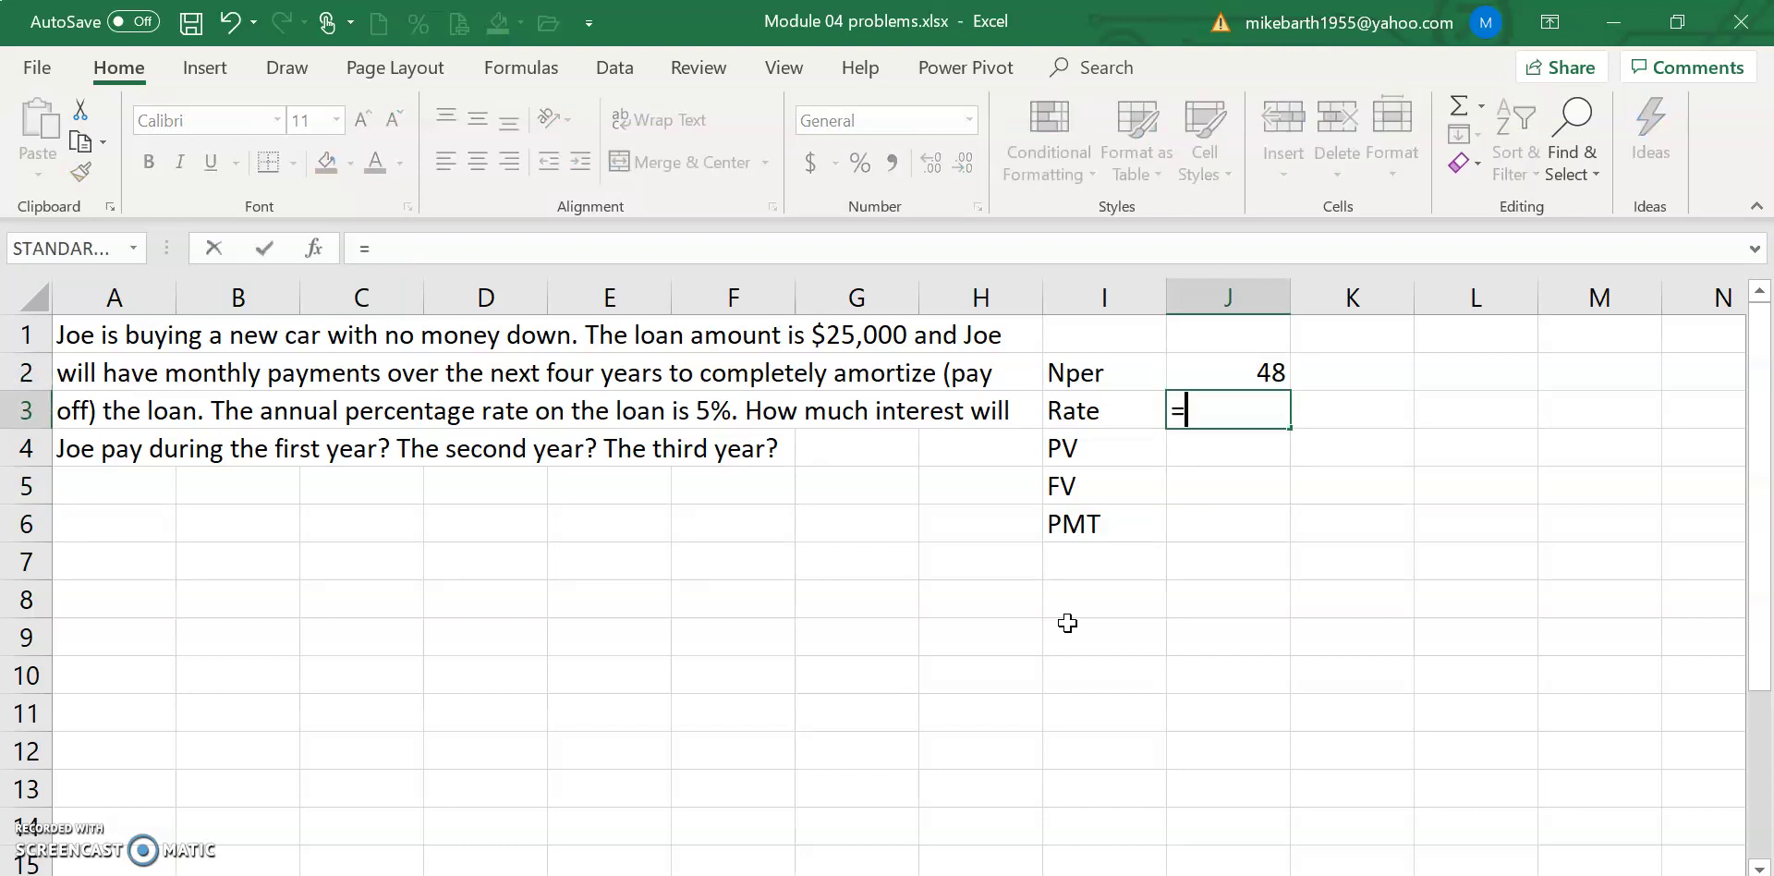
{"action": "type", "text": "5%/12"}
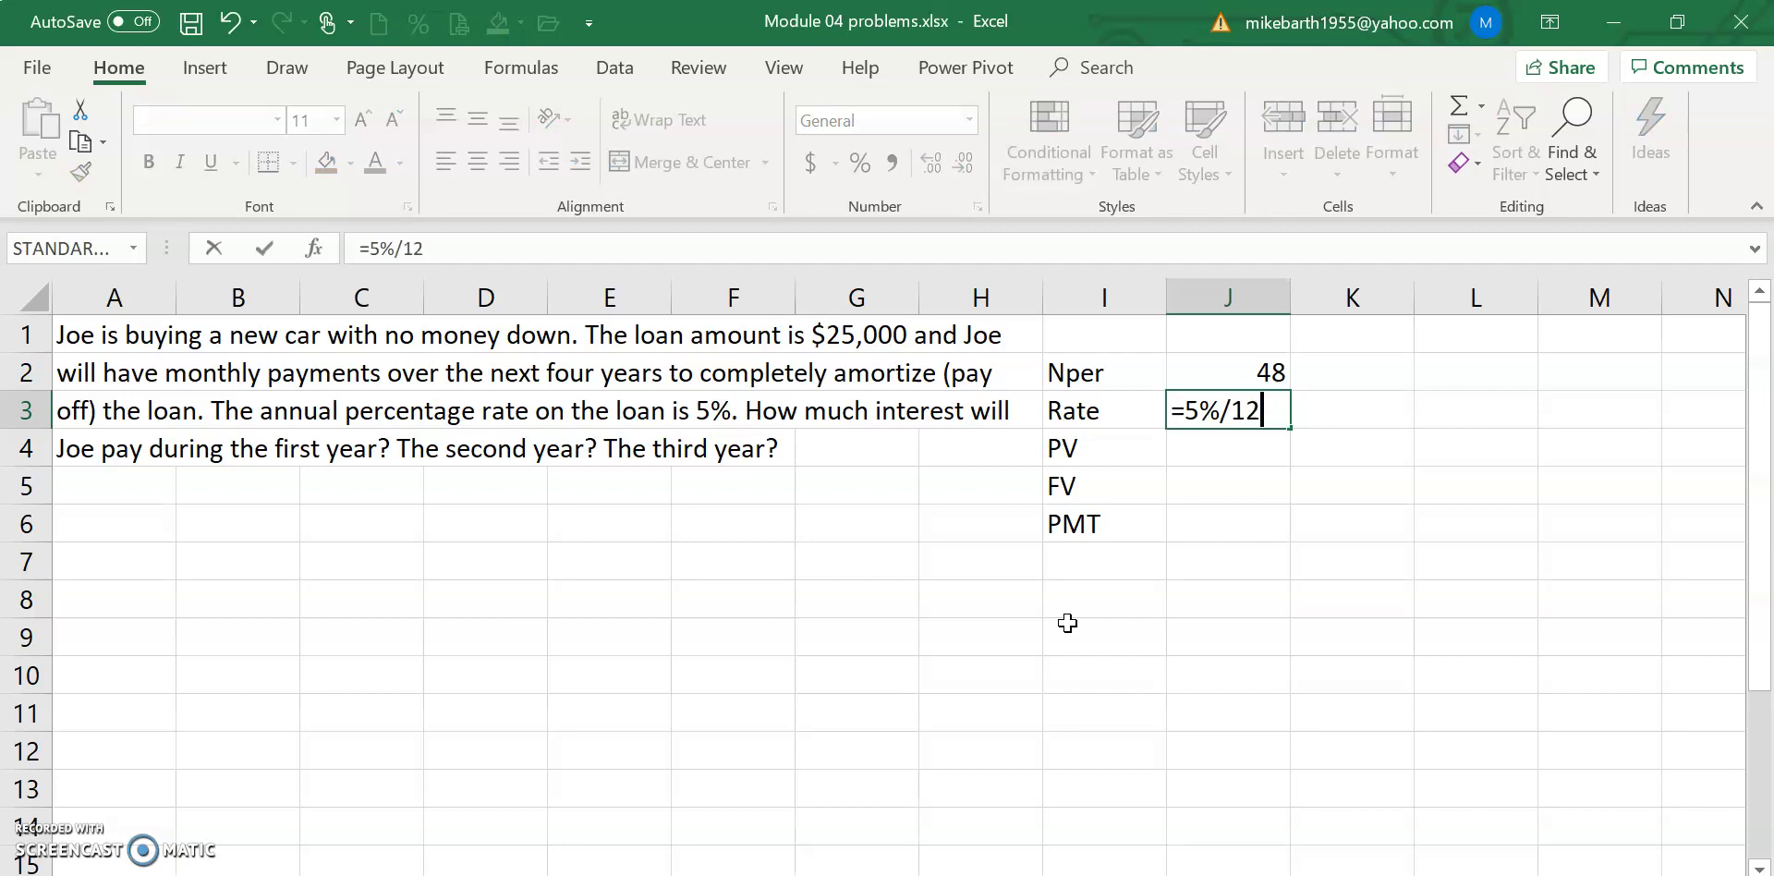
{"action": "key", "text": "Return"}
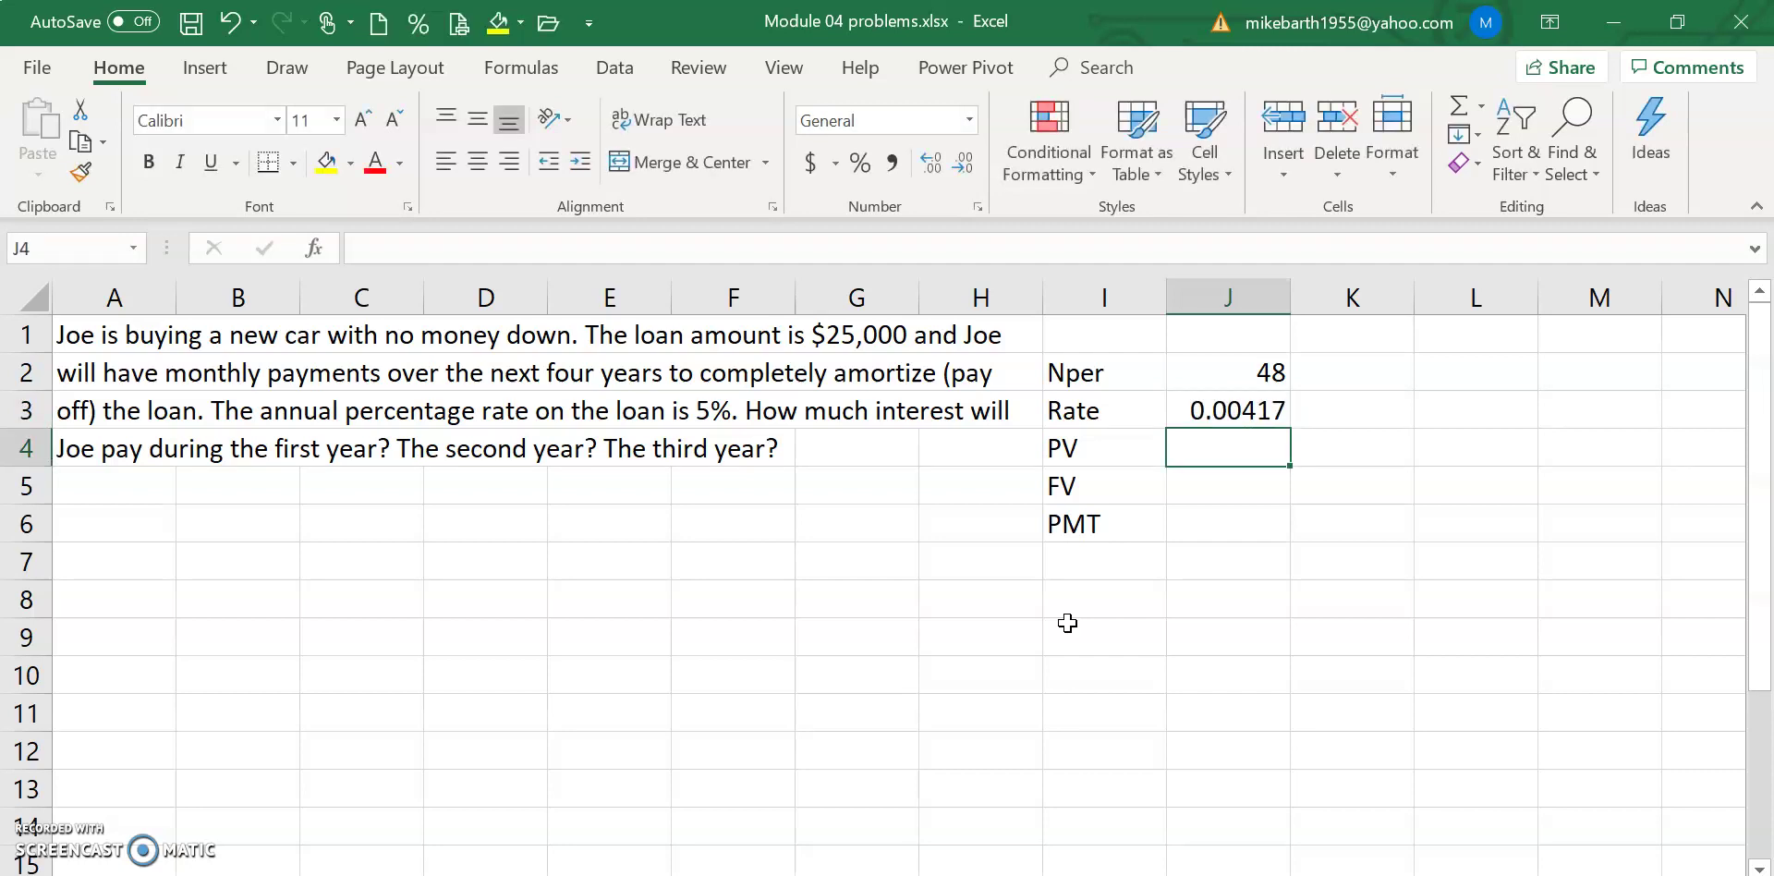
Step: Enter 25,000 as the PV in J4 and 0 as the FV in J5
{"action": "type", "text": "25,000"}
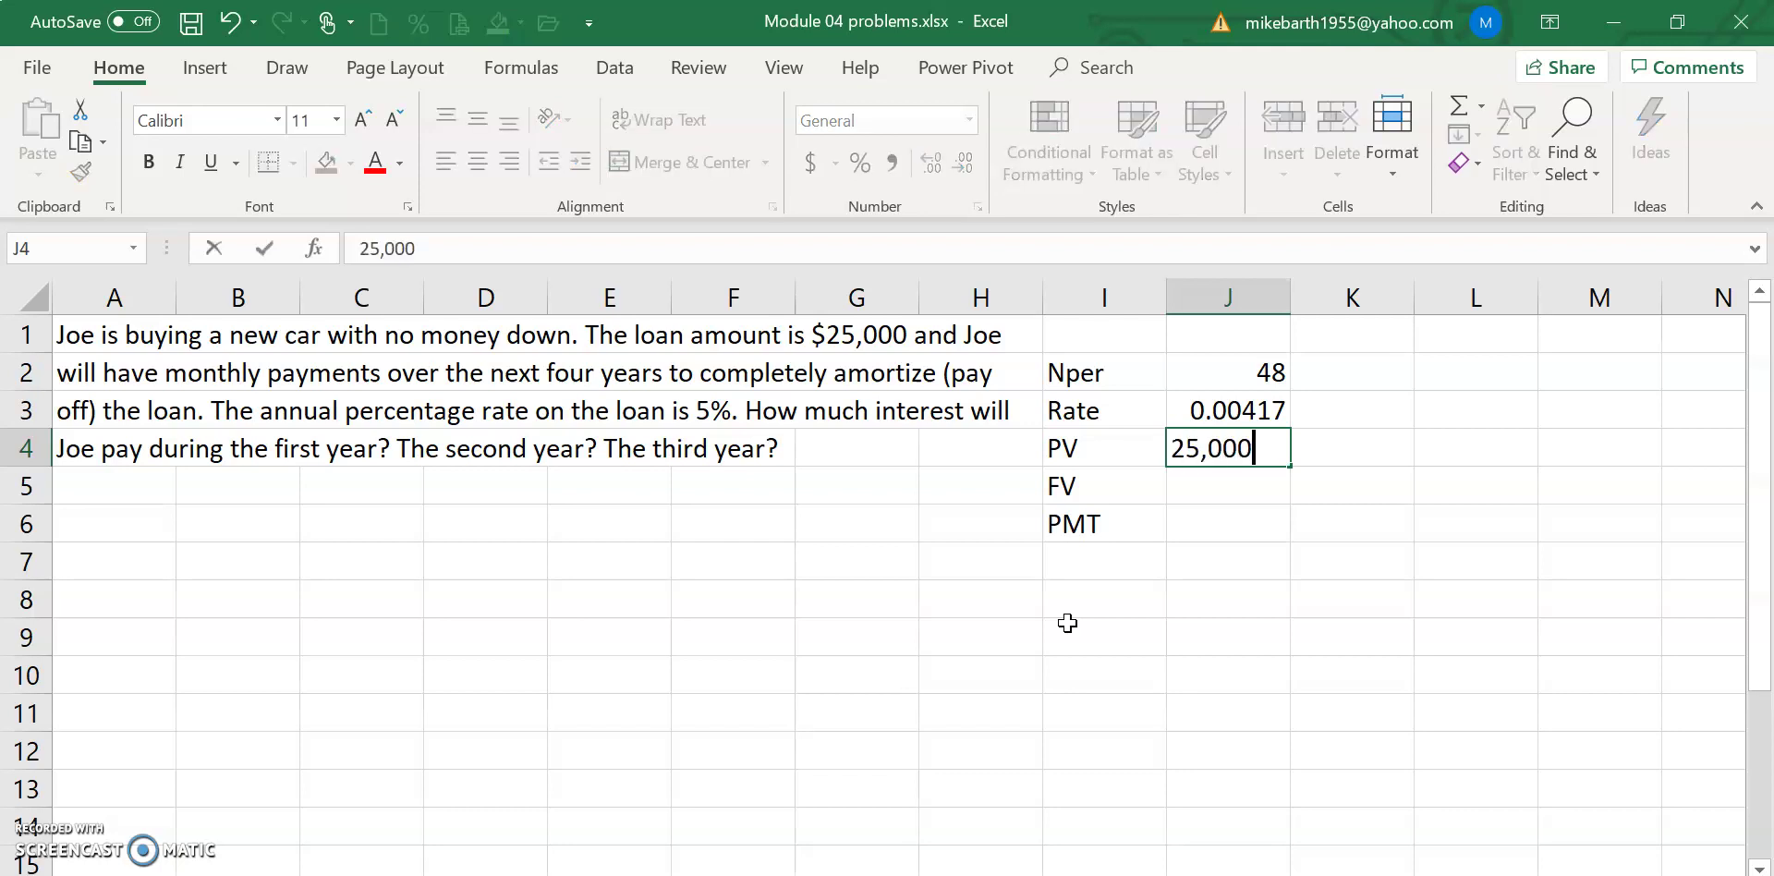
{"action": "key", "text": "Return"}
{"action": "type", "text": "0"}
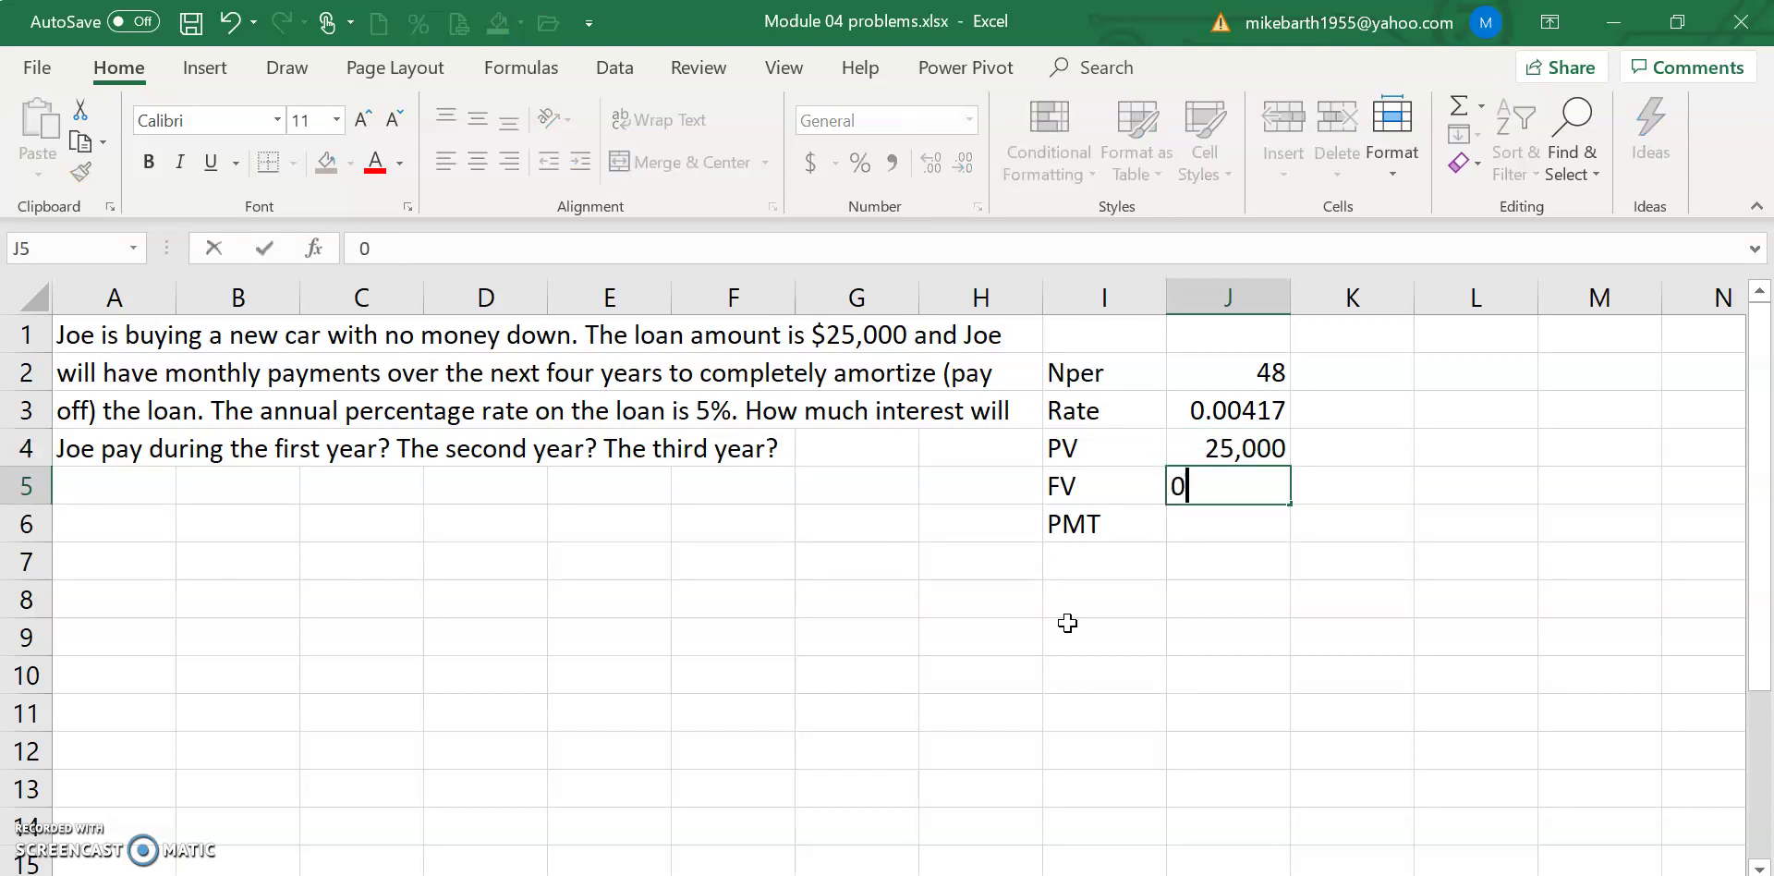
{"action": "key", "text": "Return"}
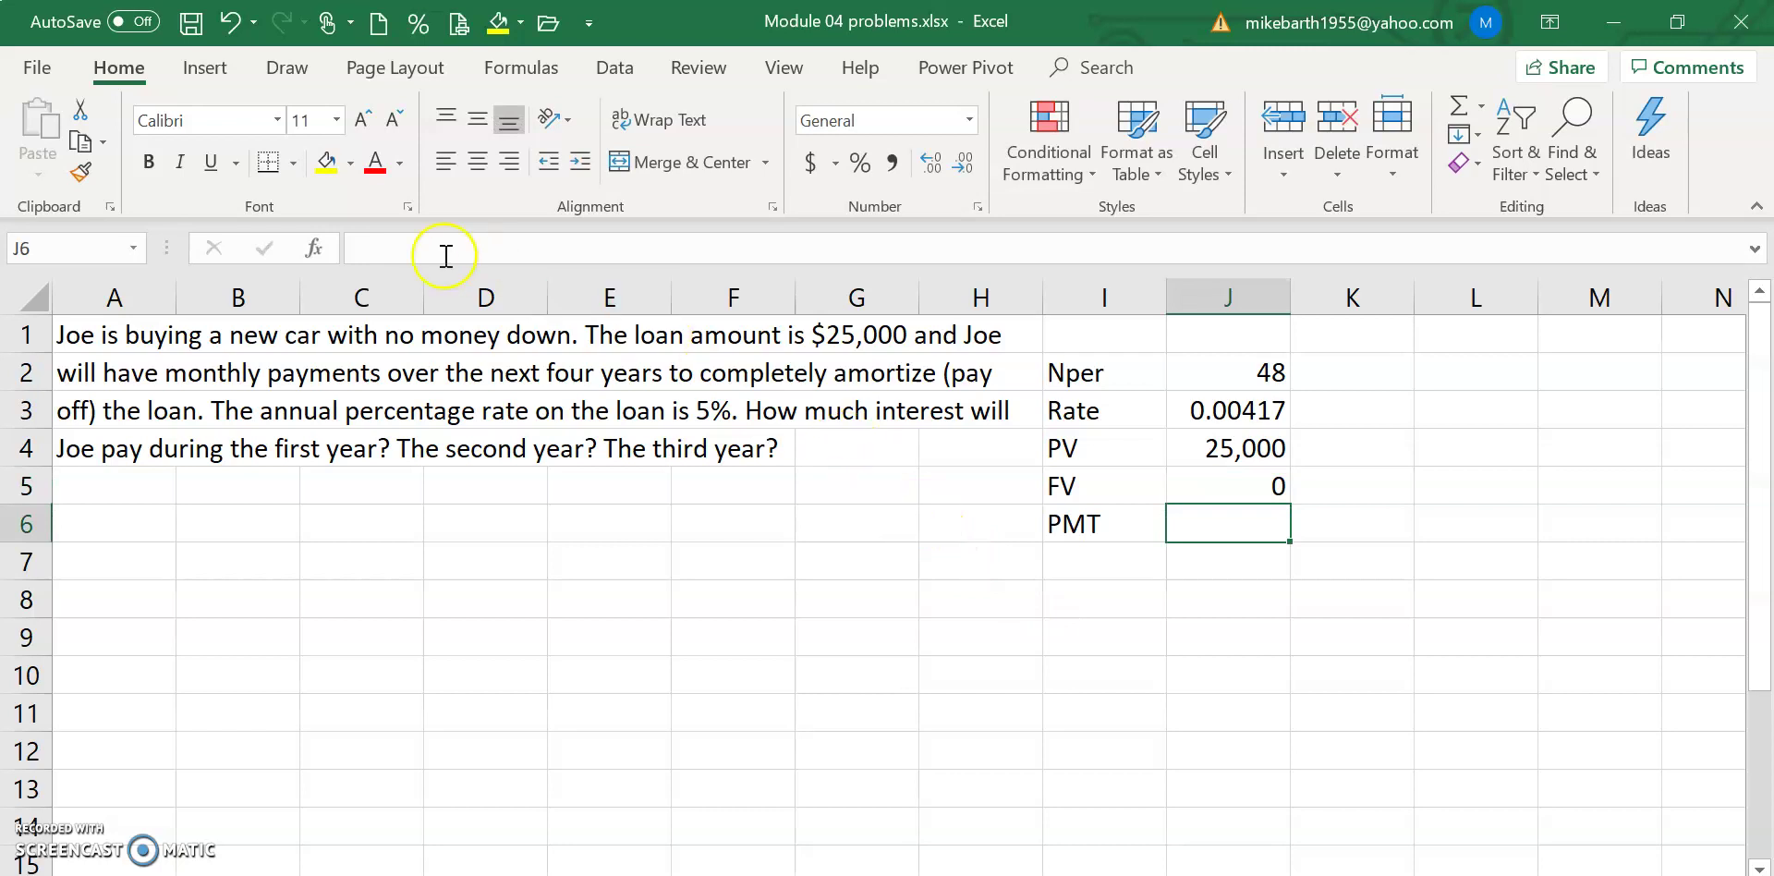
Step: Fill cell J6 yellow and begin a PMT formula in it, with J3 as the Rate in the function arguments
{"action": "left_click", "coordinate": [329, 163]}
{"action": "type", "text": "=pmt("}
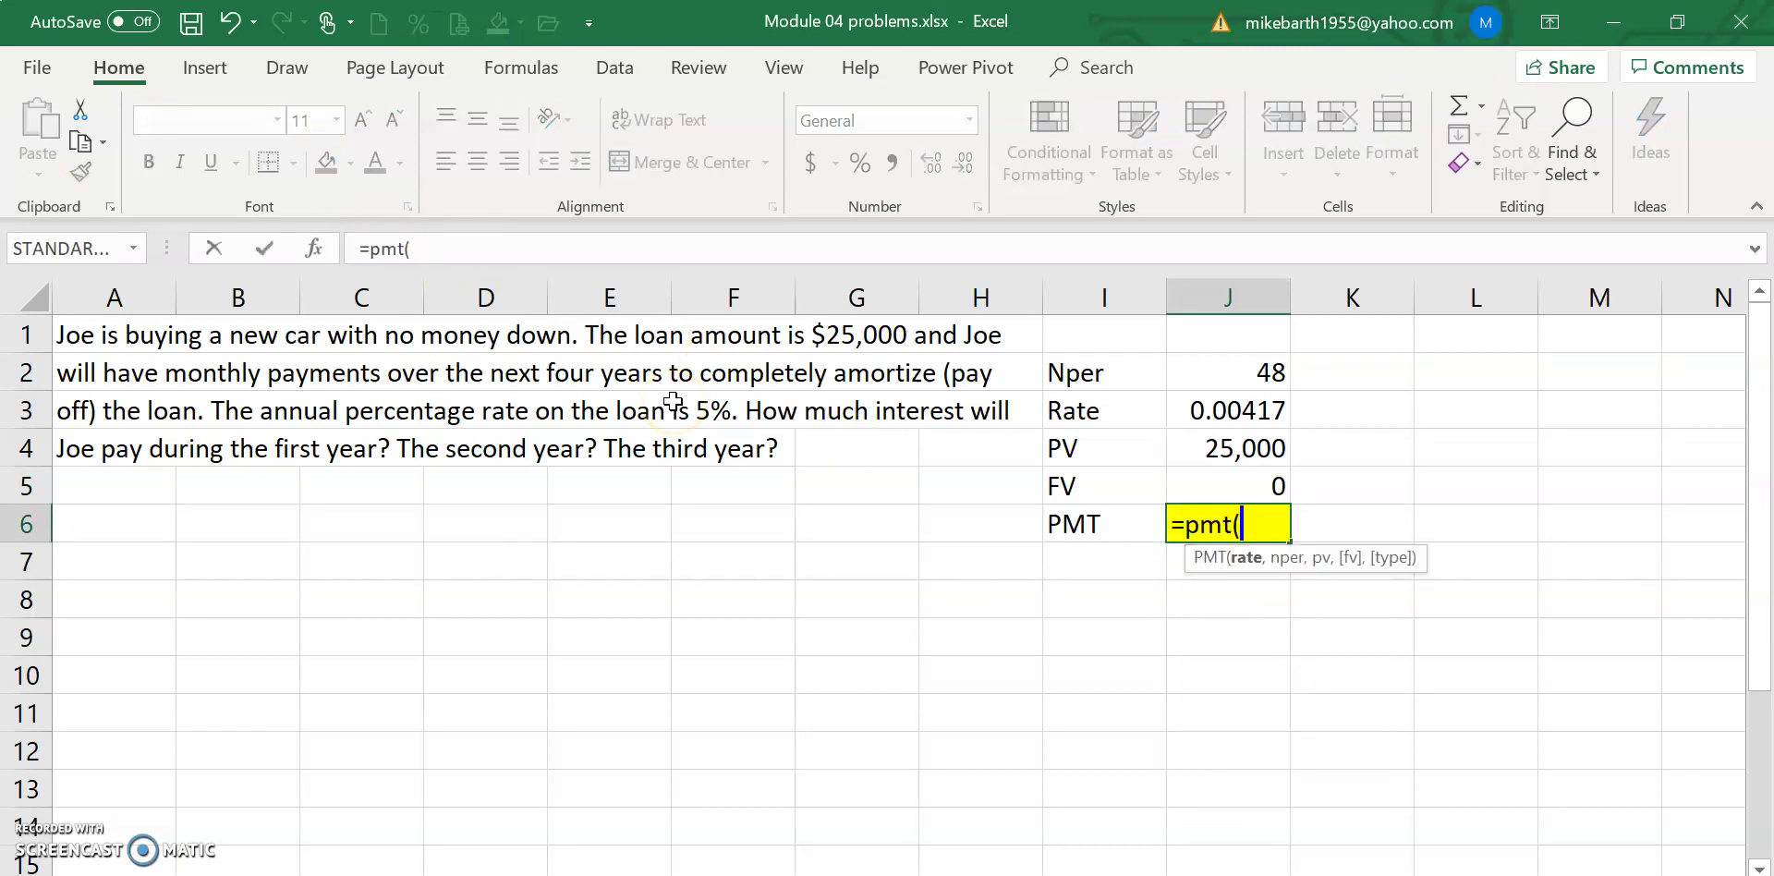
{"action": "key", "text": "Up"}
{"action": "key", "text": "Up"}
{"action": "key", "text": "Up"}
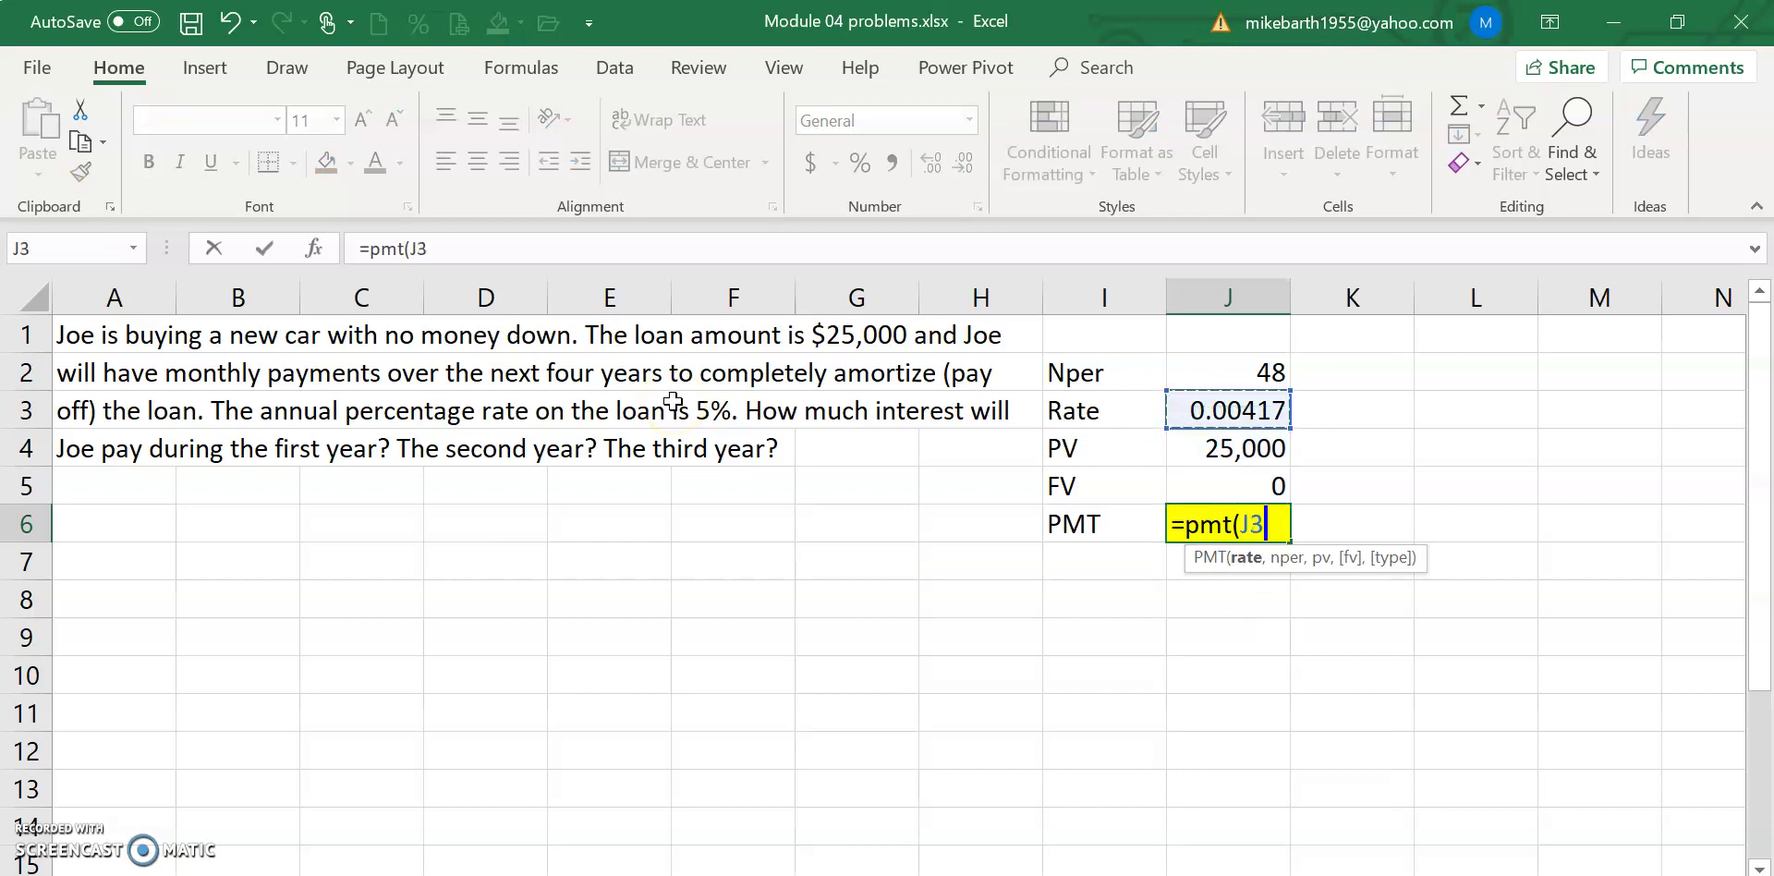
{"action": "left_click", "coordinate": [316, 248]}
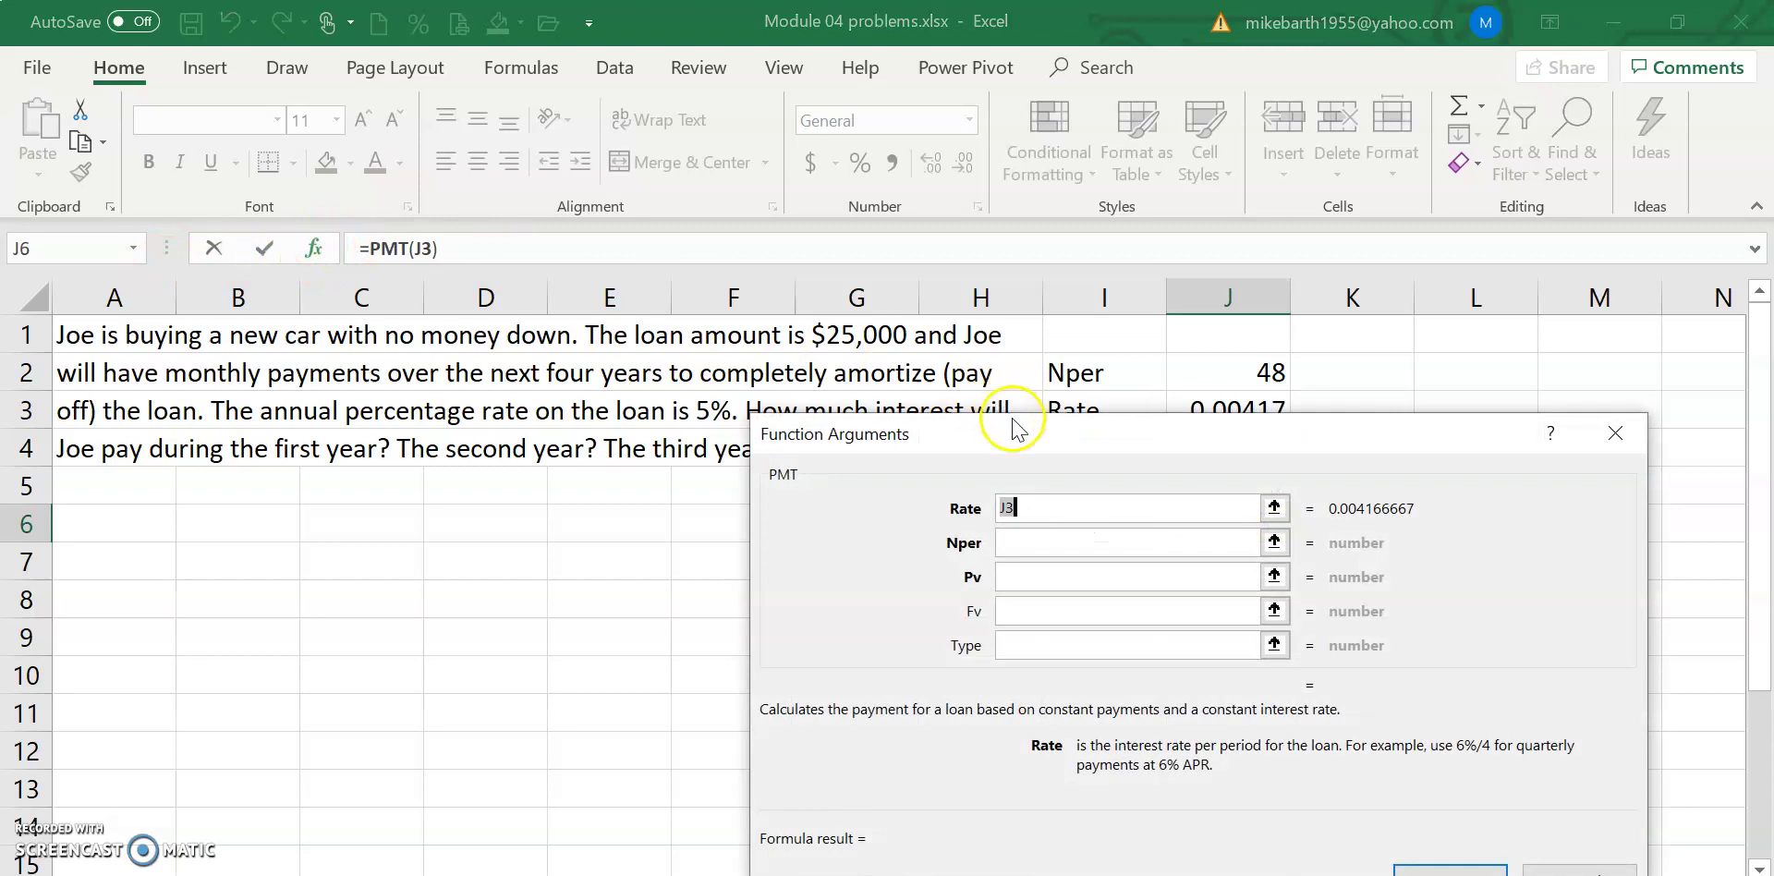
{"action": "left_click_drag", "start_coordinate": [1021, 424], "coordinate": [769, 570]}
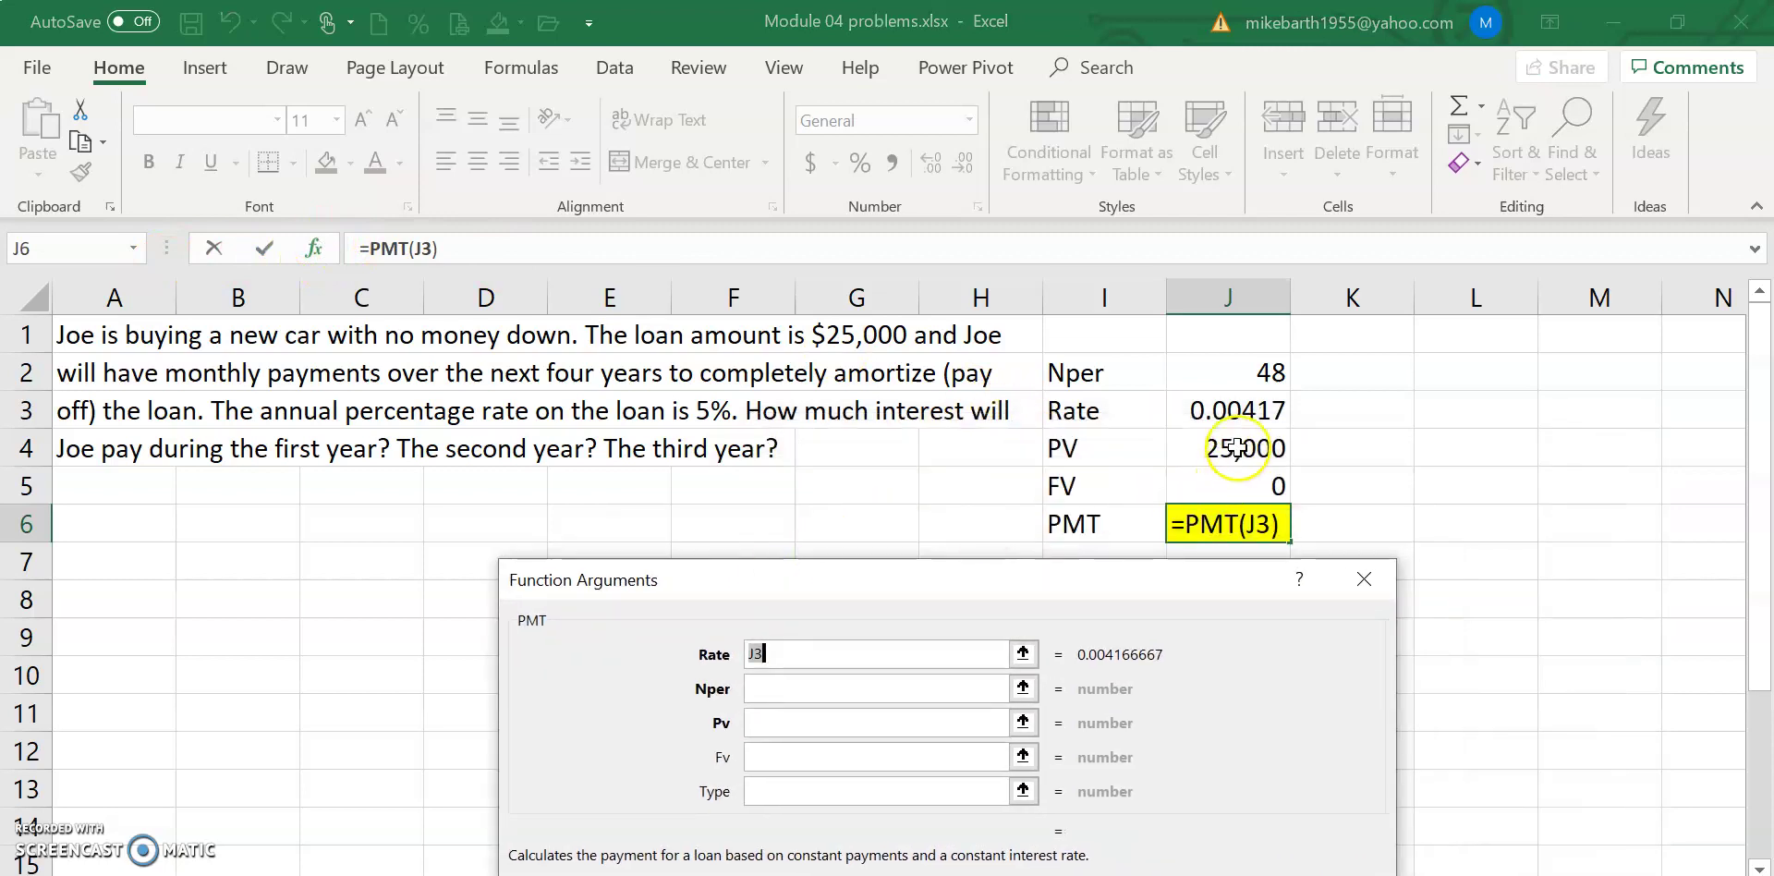
{"action": "left_click", "coordinate": [1238, 409]}
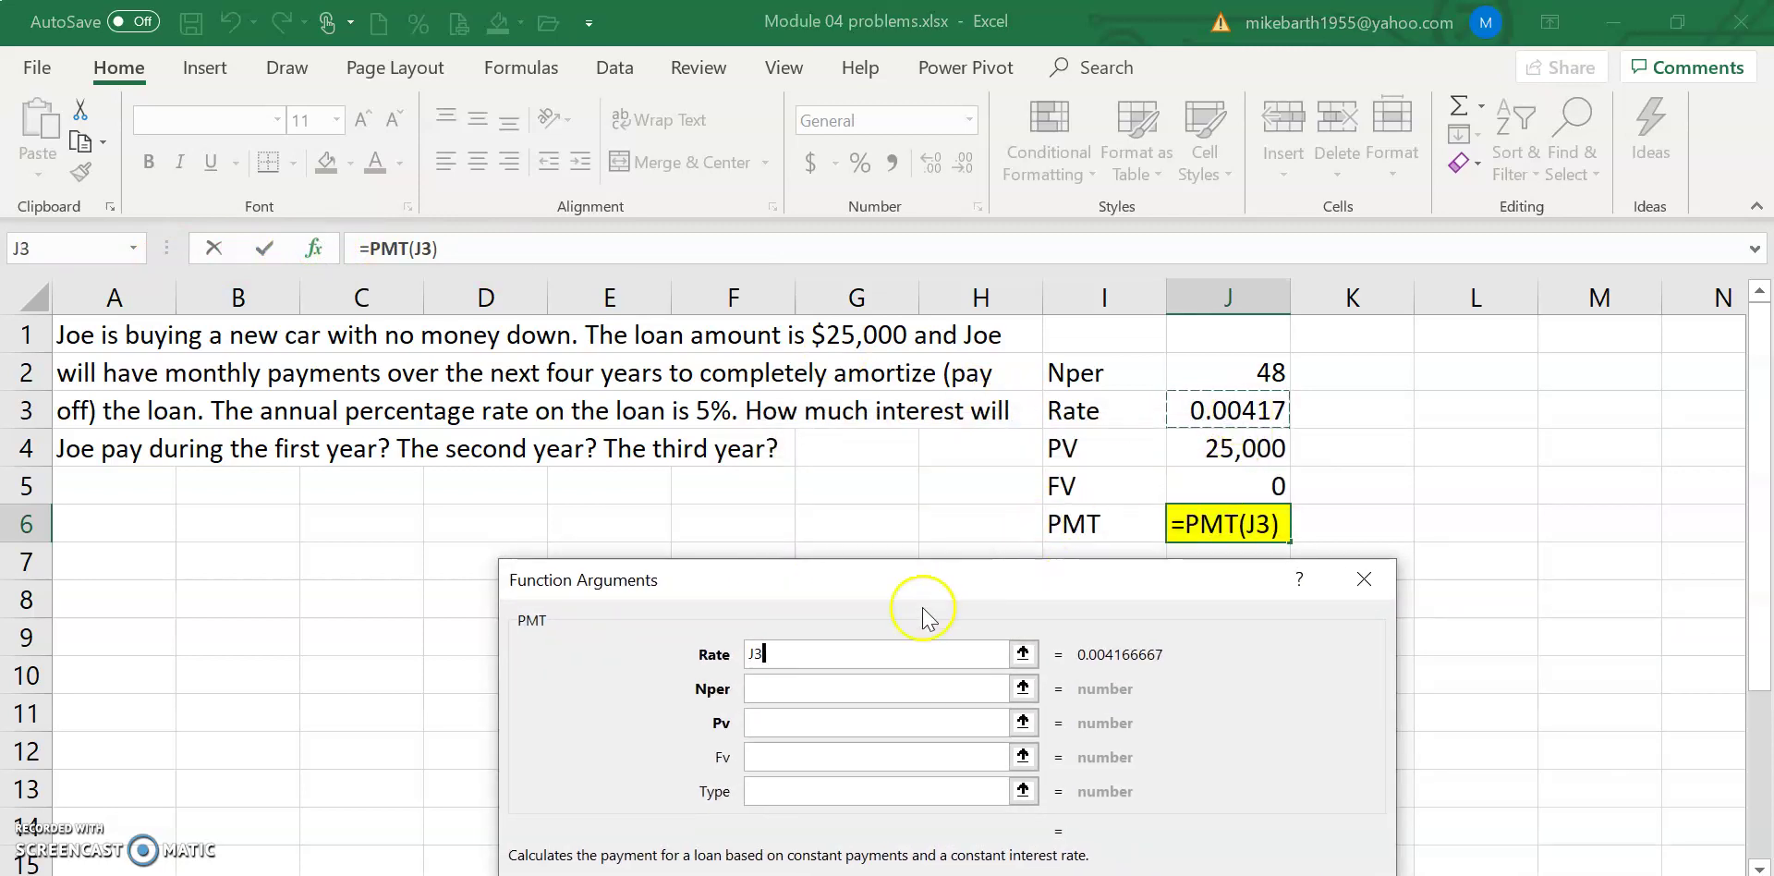
Step: Complete the PMT function in J6 with Nper J2, Pv J4 and Fv J5
{"action": "left_click", "coordinate": [862, 691]}
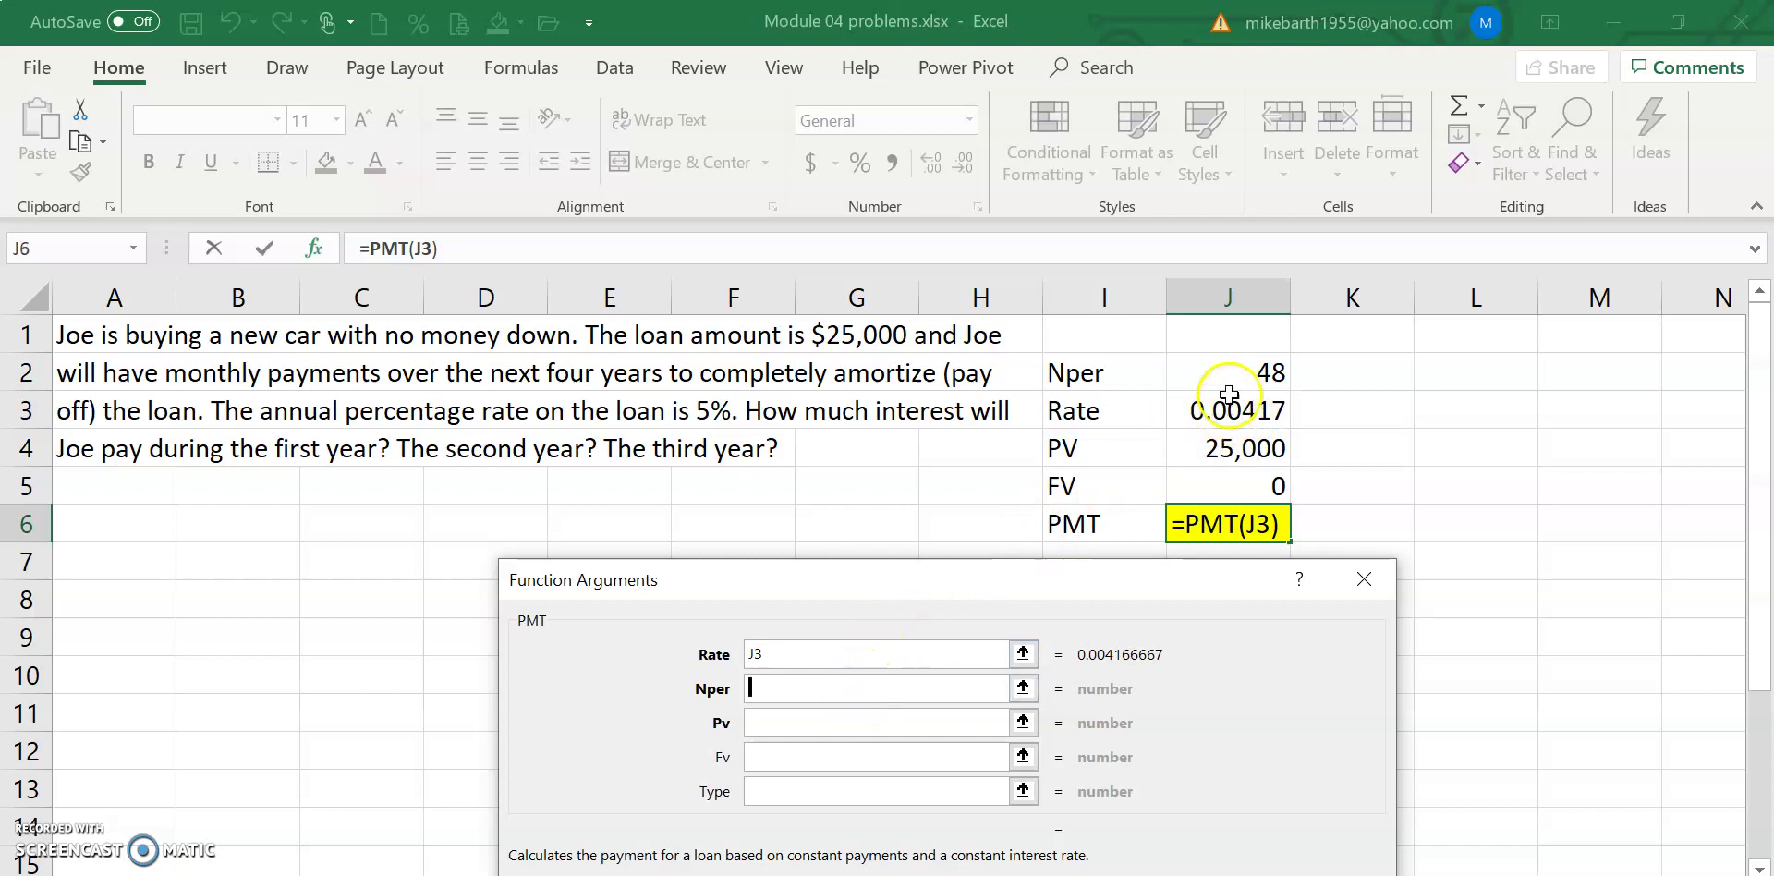
{"action": "left_click", "coordinate": [1243, 370]}
{"action": "left_click", "coordinate": [851, 717]}
{"action": "left_click", "coordinate": [1263, 462]}
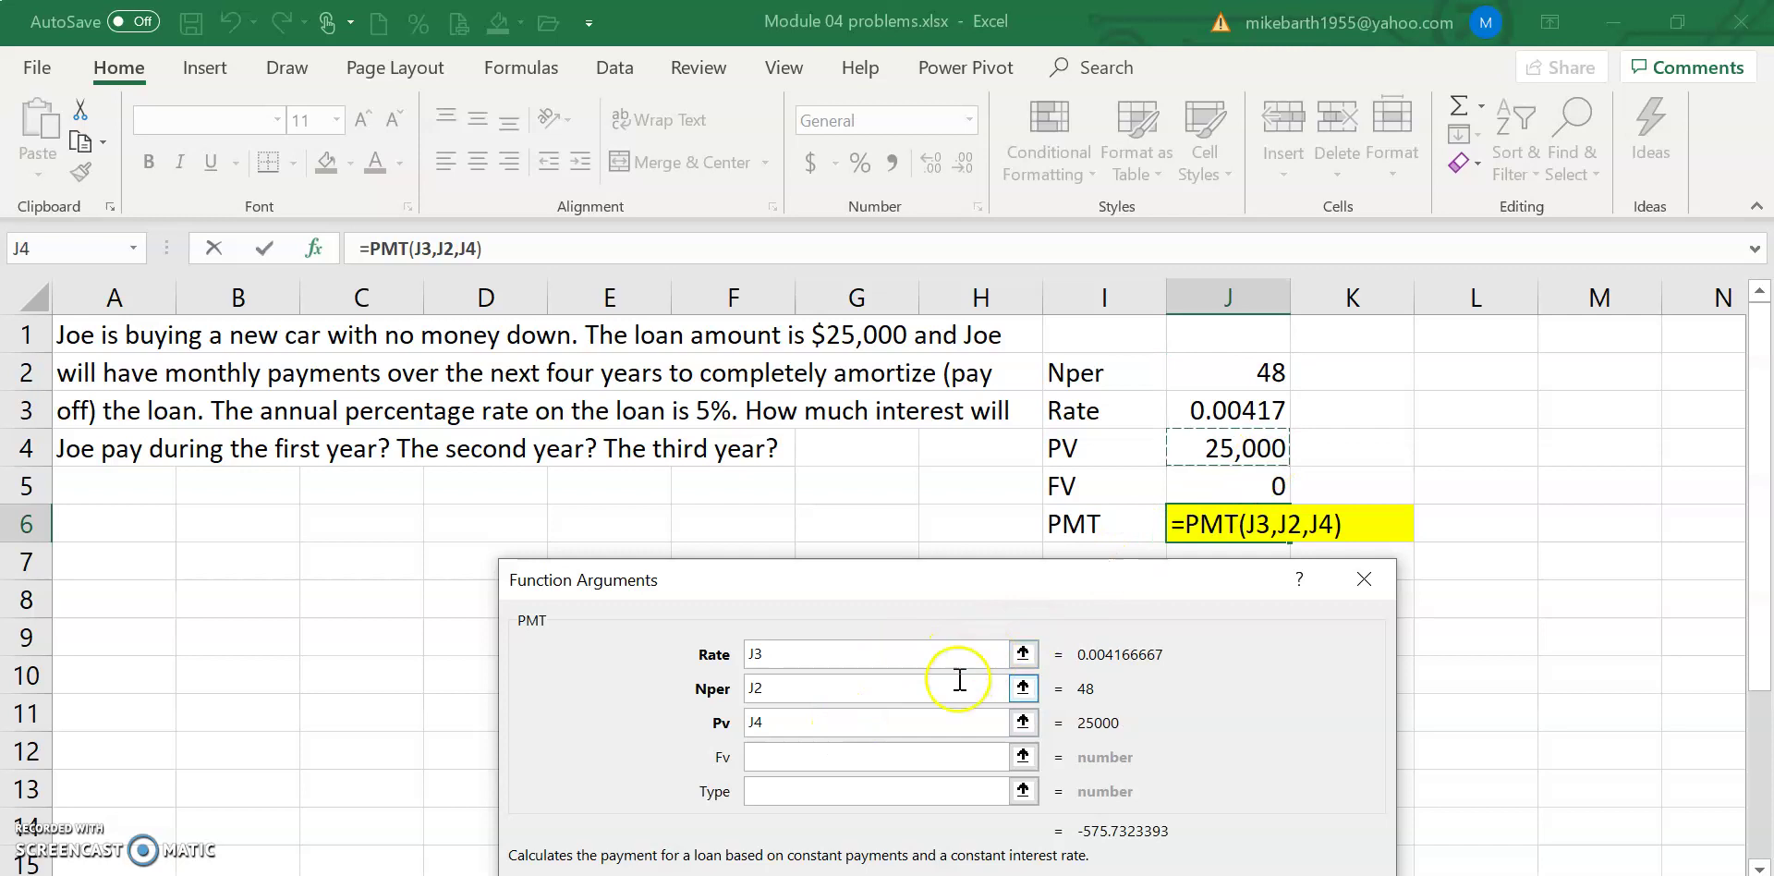
{"action": "left_click", "coordinate": [900, 766]}
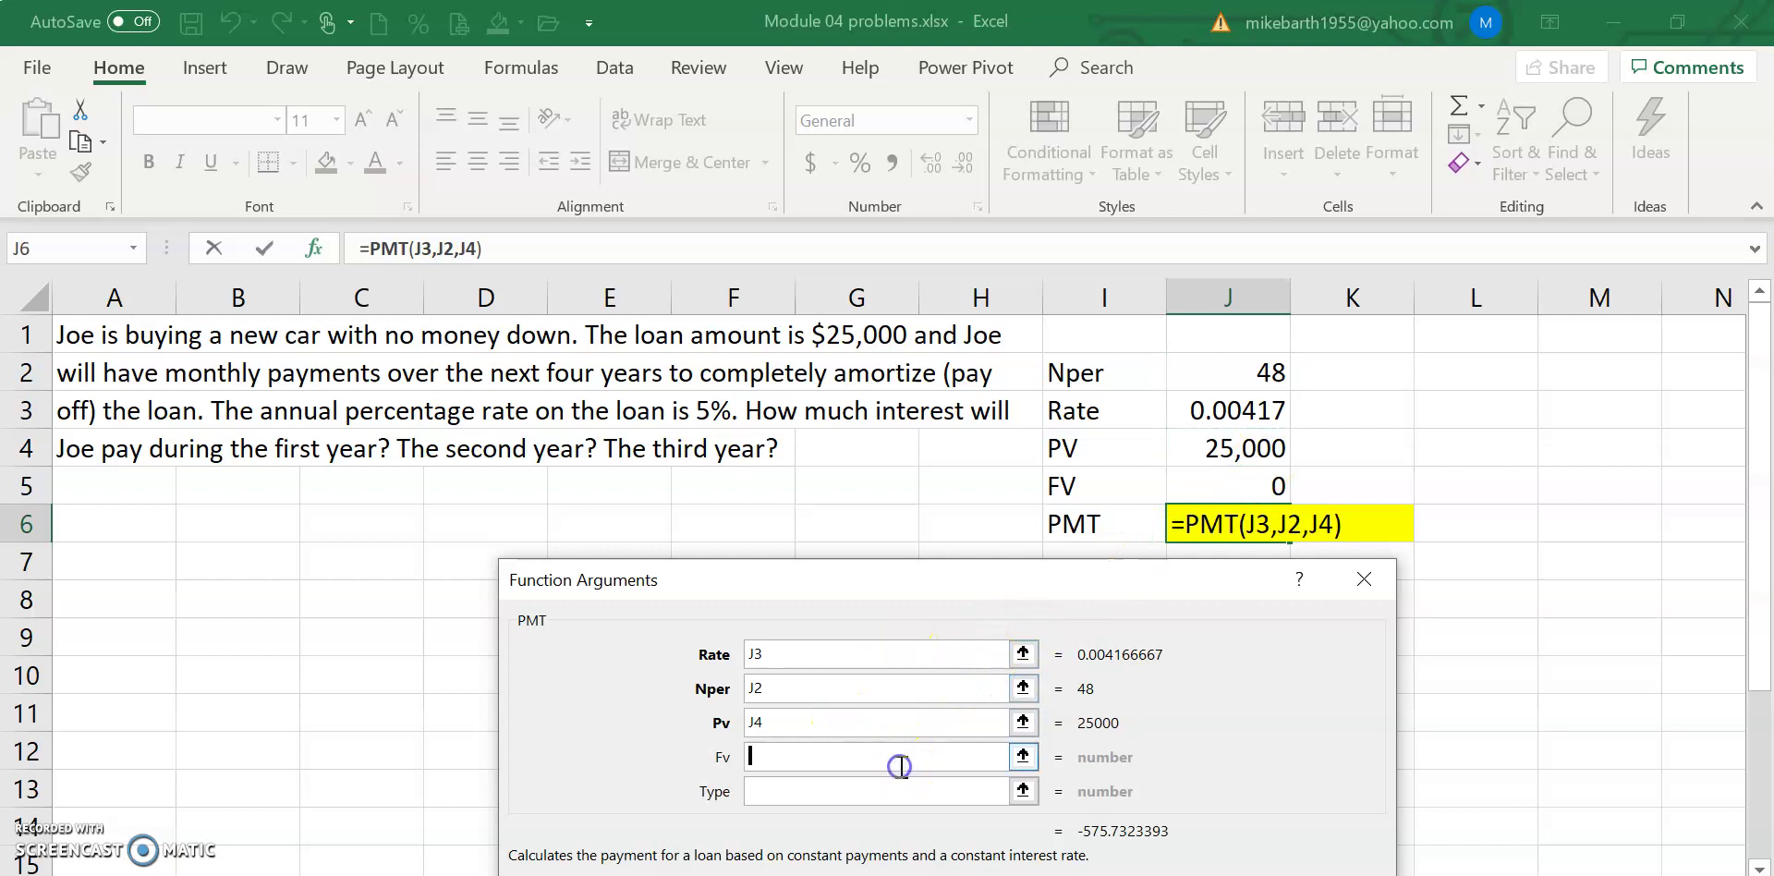
{"action": "left_click", "coordinate": [1243, 480]}
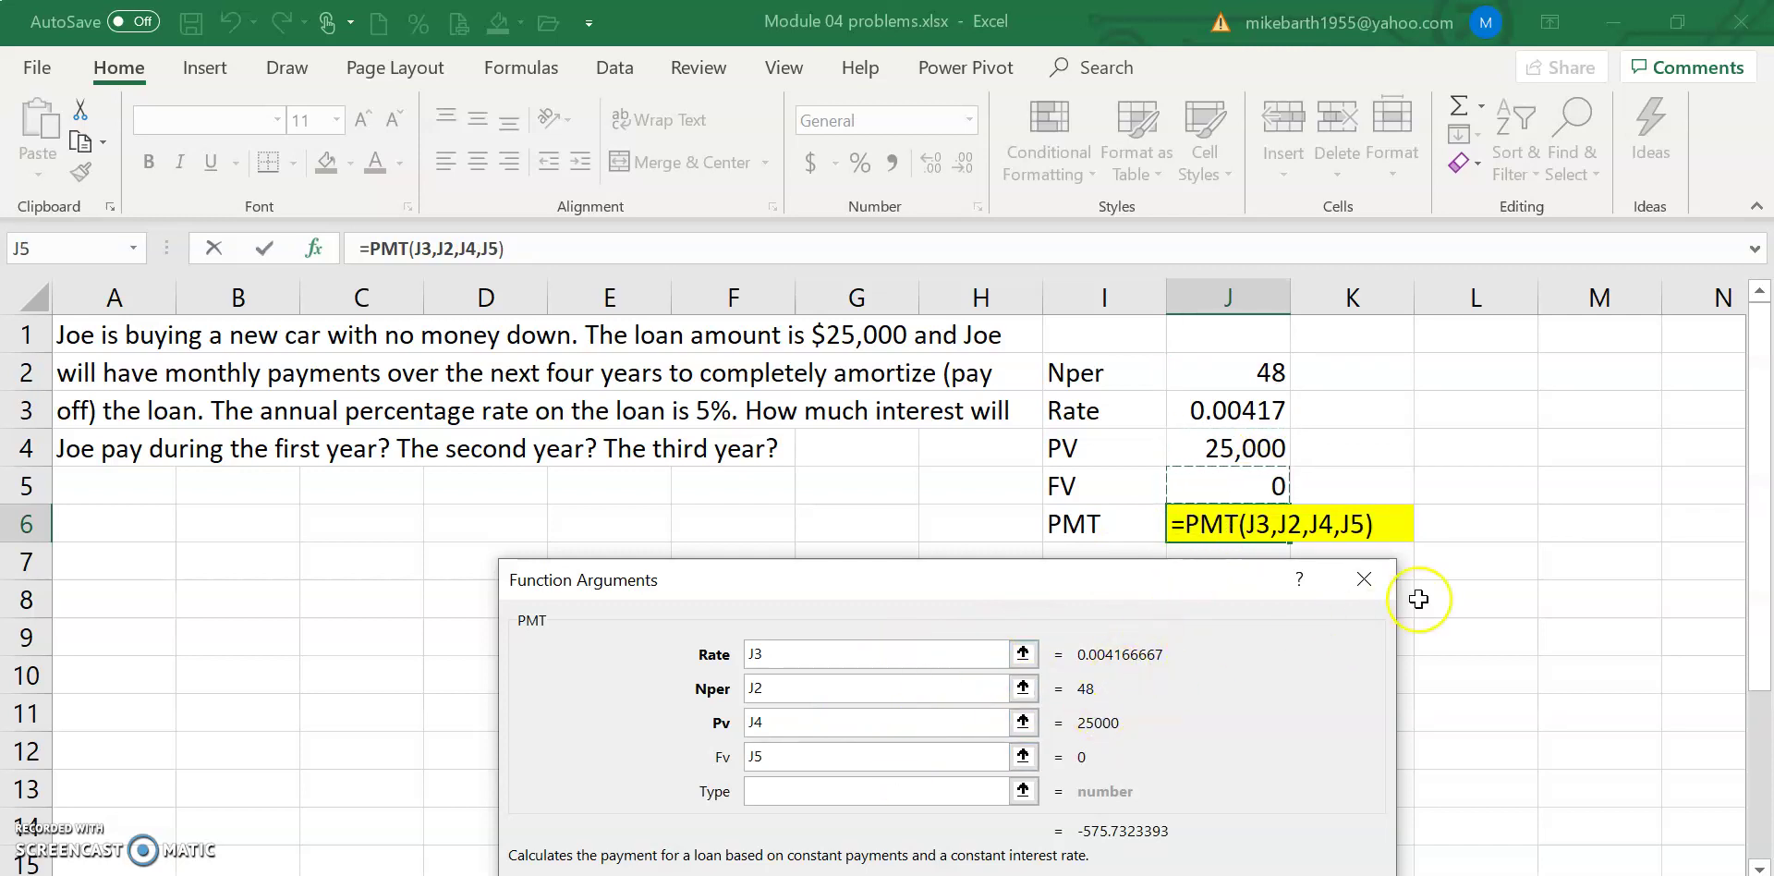
{"action": "key", "text": "Return"}
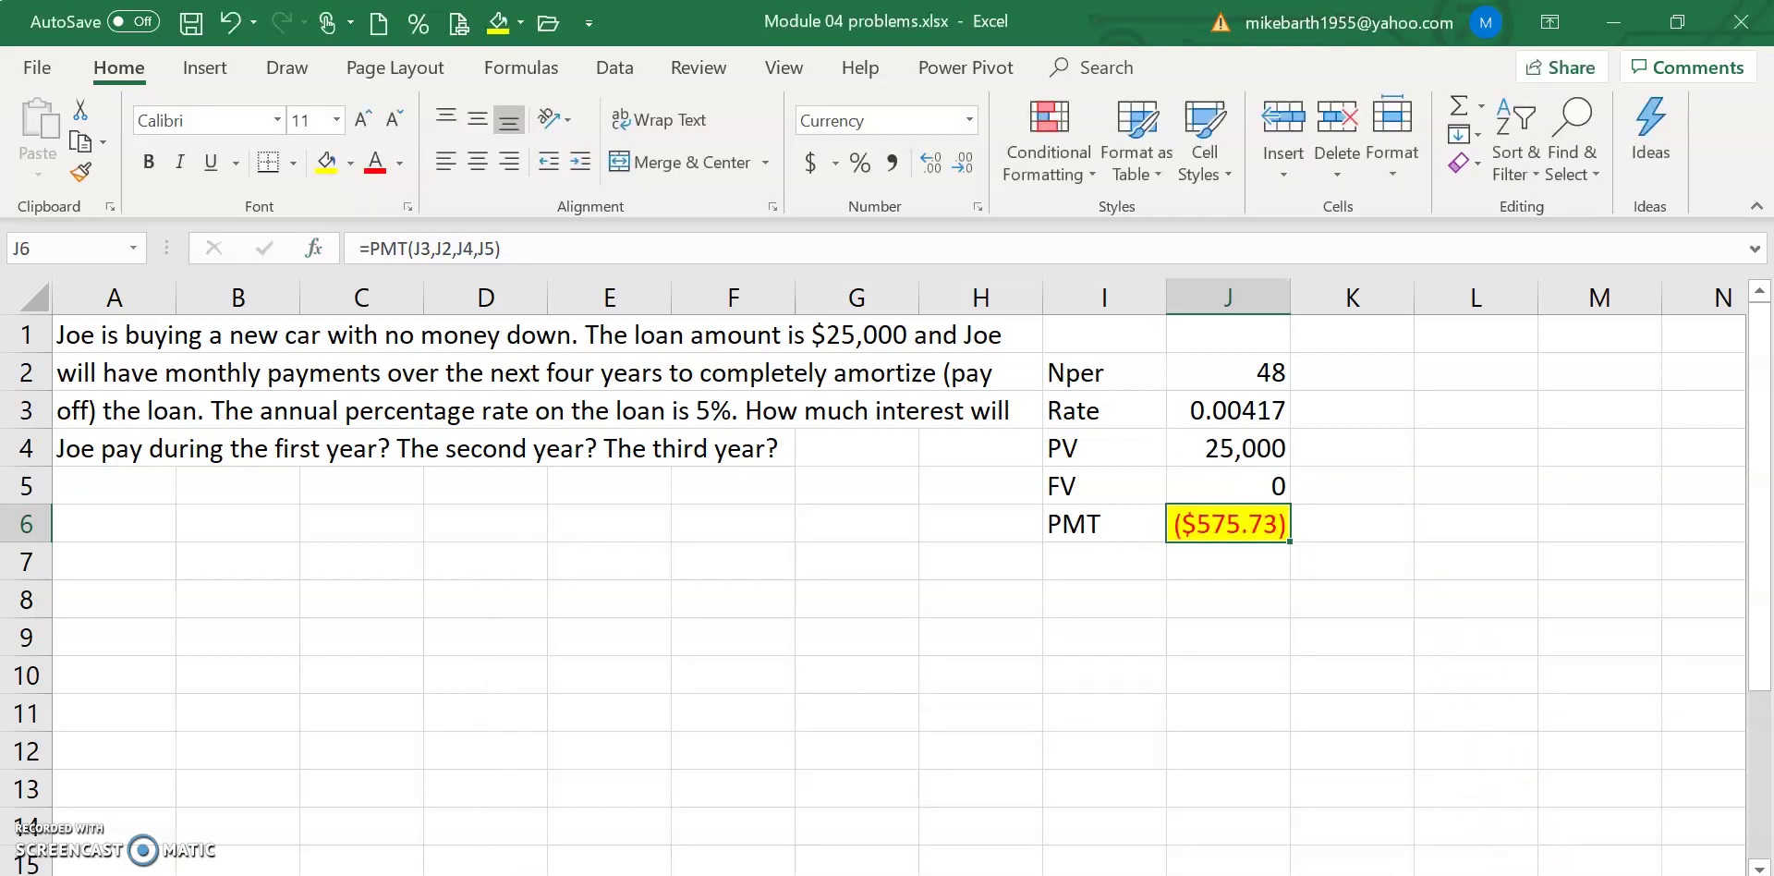
{"action": "scroll", "coordinate": [873, 575], "scroll_direction": "up", "scroll_amount": 3}
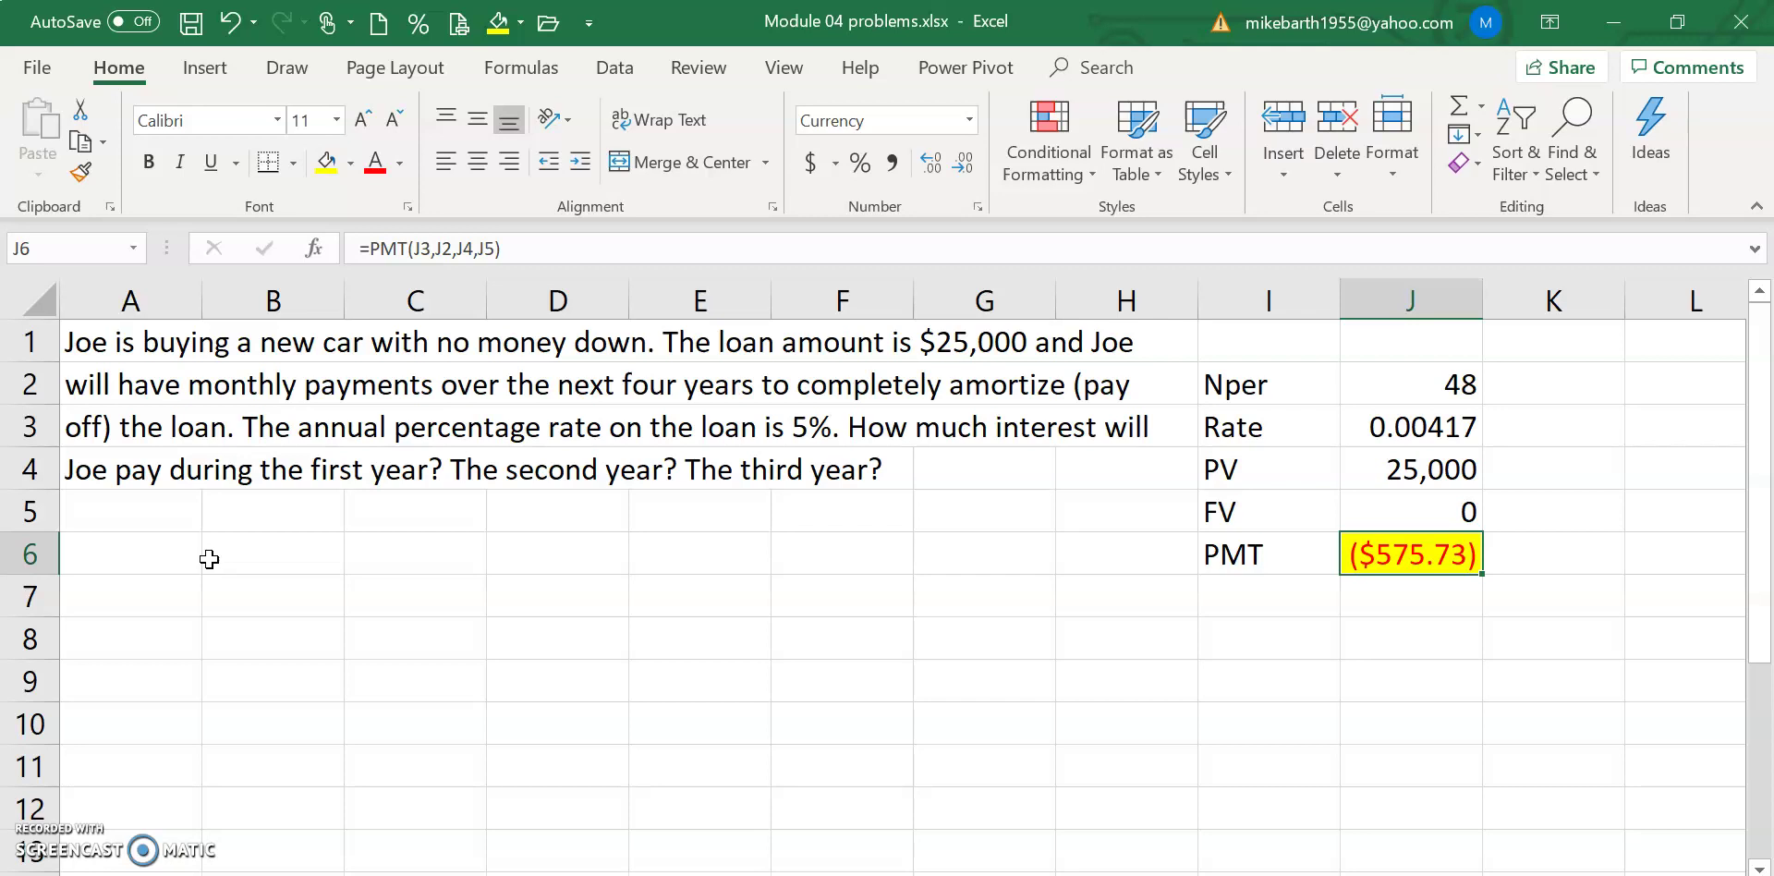
{"action": "key", "text": "Up"}
{"action": "key", "text": "Right"}
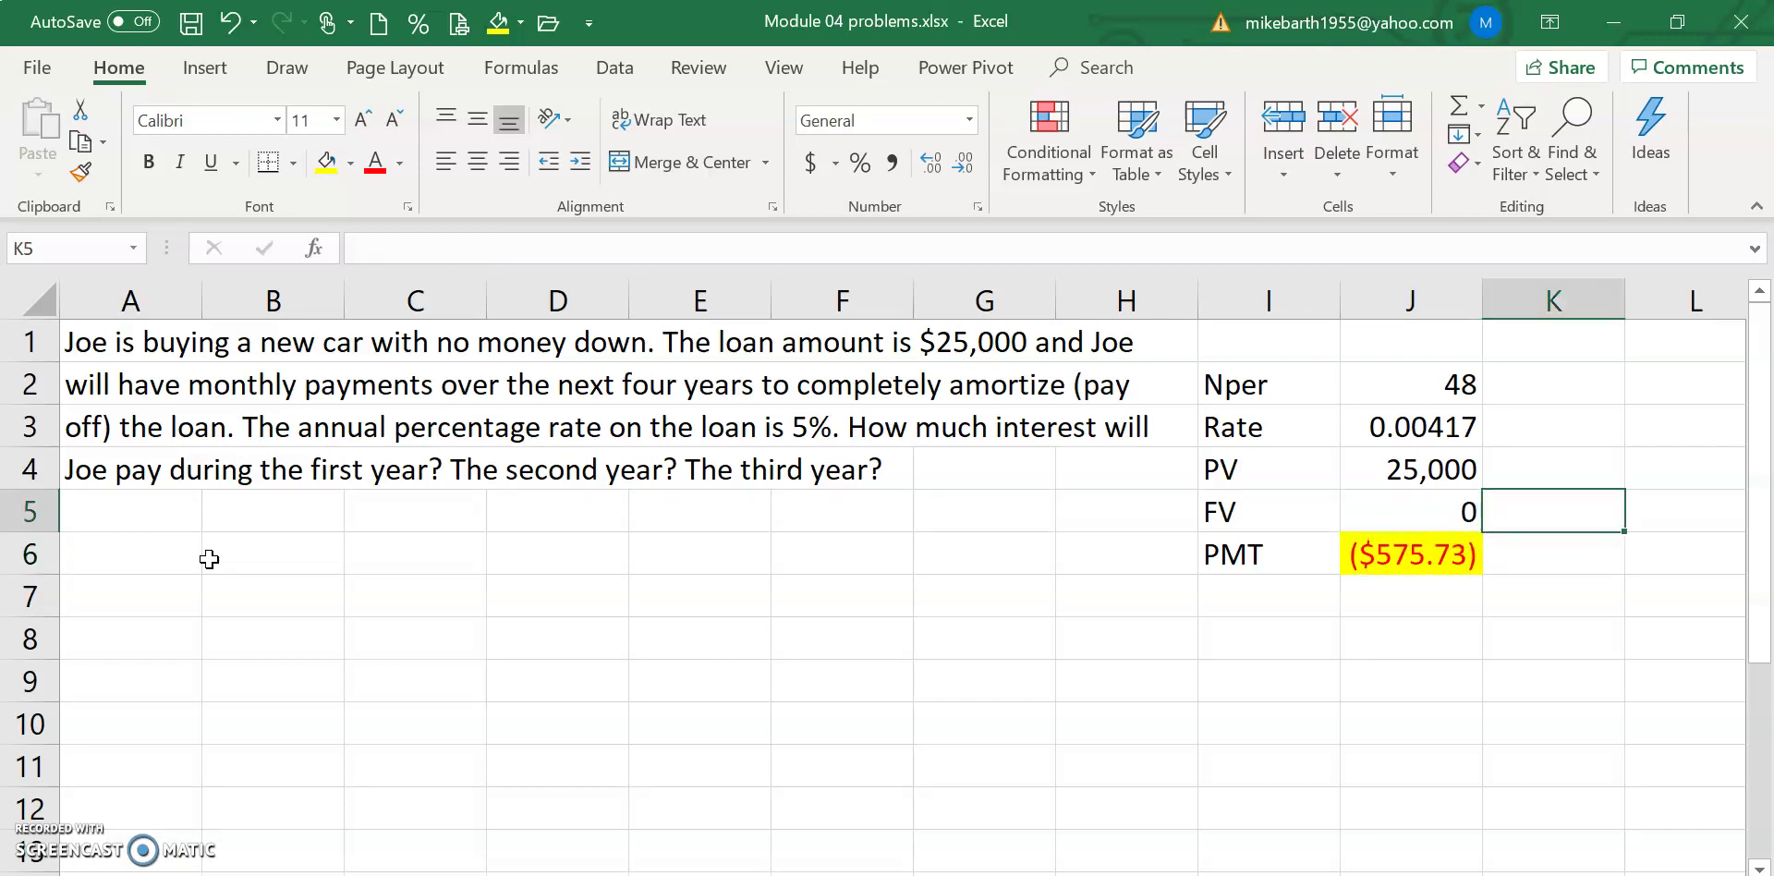
Step: Enter the labels "Begin period" in I8 and "Ending period" in I9
{"action": "key", "text": "Right"}
{"action": "key", "text": "Left"}
{"action": "key", "text": "Left"}
{"action": "key", "text": "Left"}
{"action": "key", "text": "Left"}
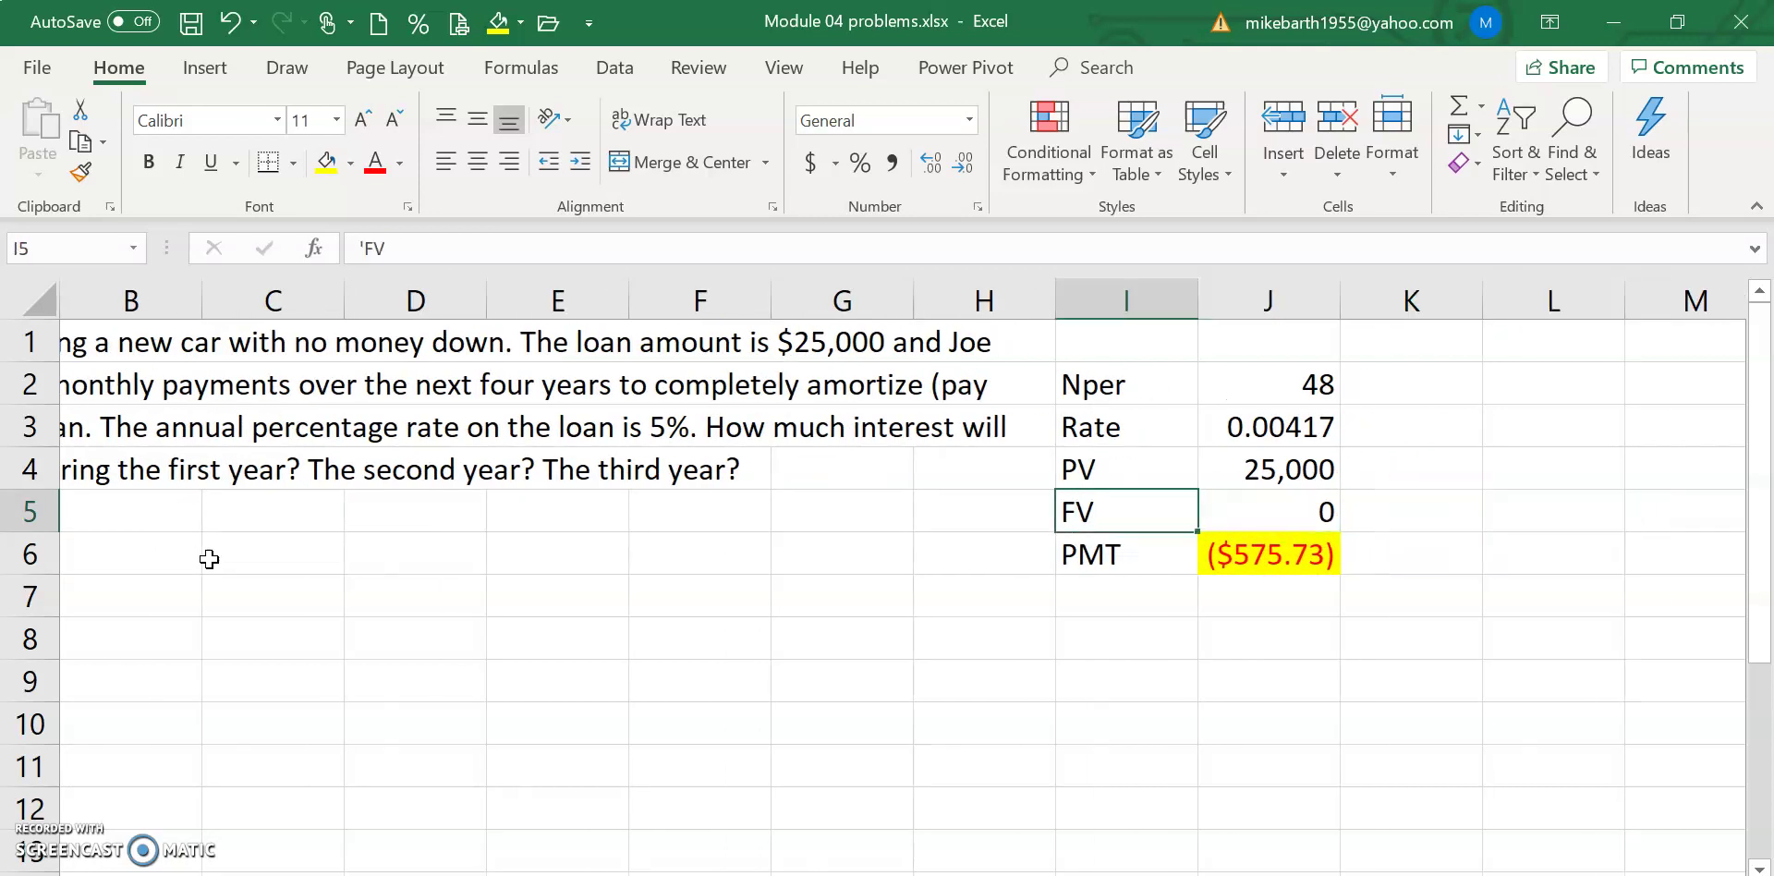
{"action": "key", "text": "Down"}
{"action": "key", "text": "Down"}
{"action": "key", "text": "Down"}
{"action": "key", "text": "Right"}
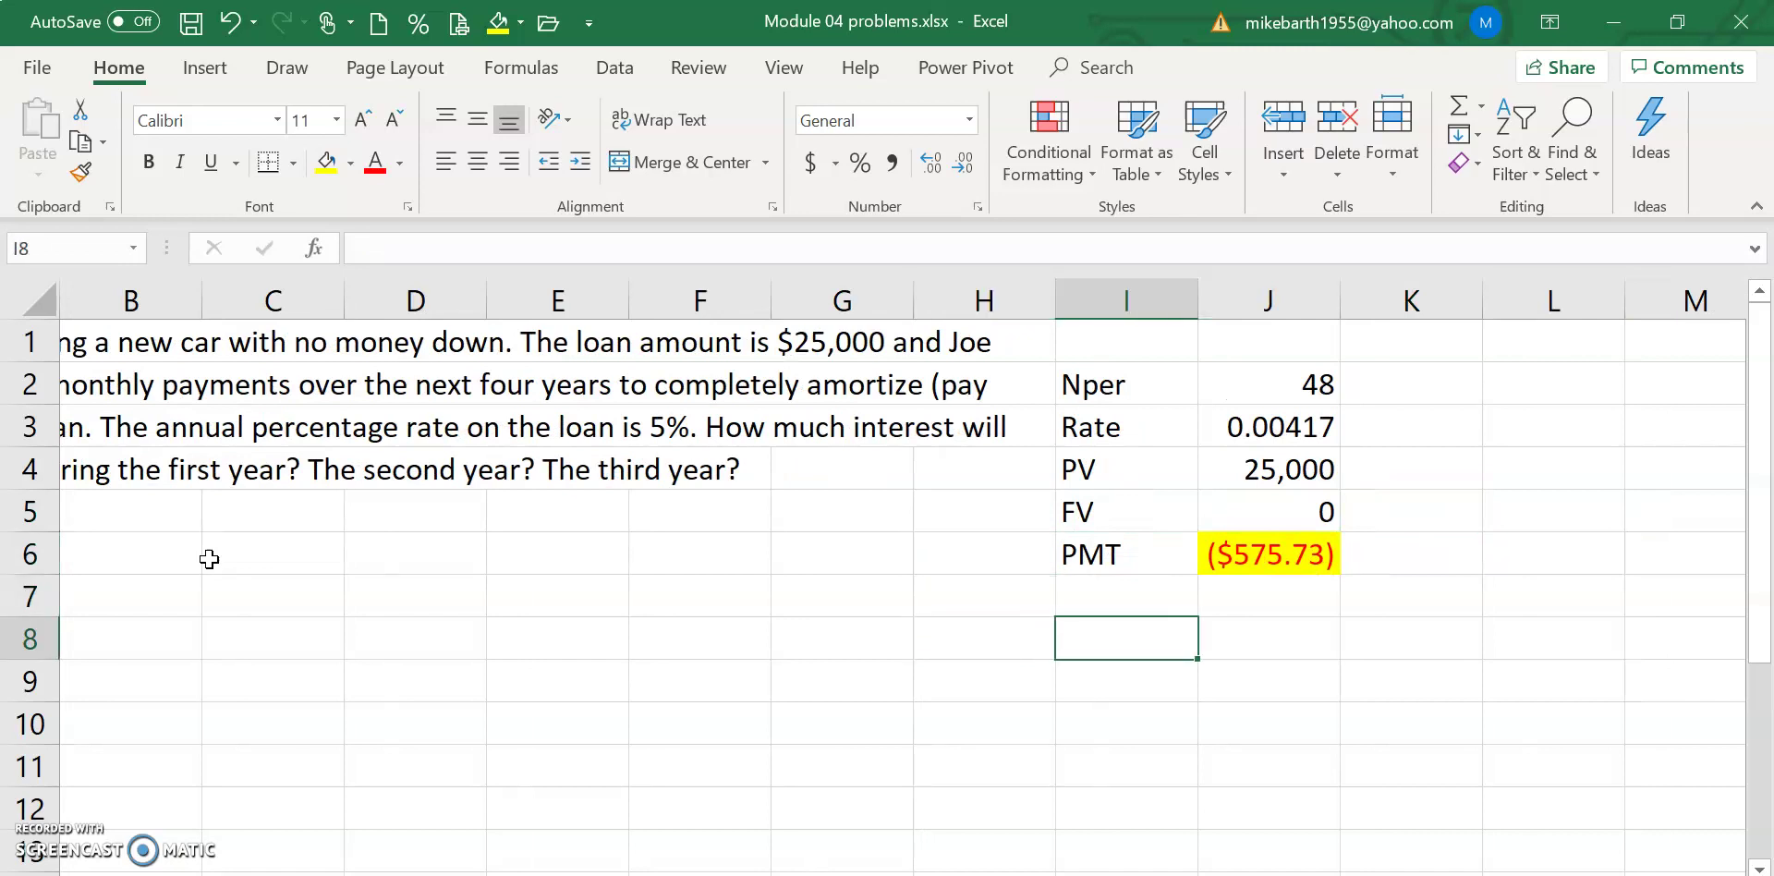
{"action": "type", "text": "Begin perido"}
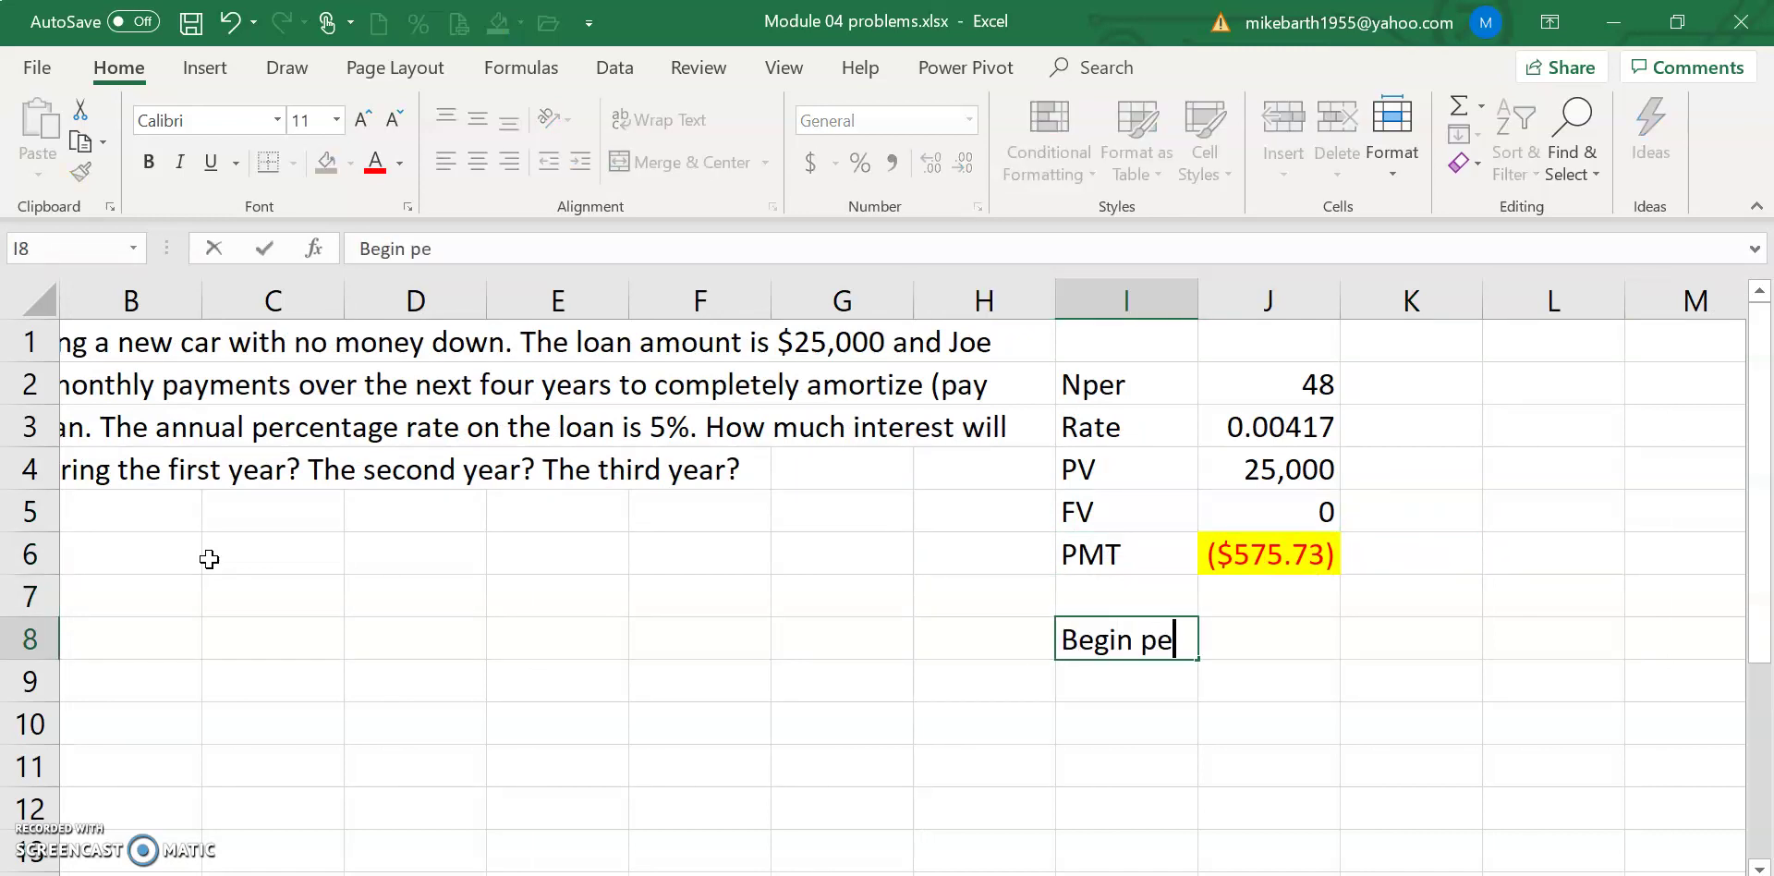
{"action": "key", "text": "BackSpace"}
{"action": "key", "text": "BackSpace"}
{"action": "type", "text": "iod"}
{"action": "key", "text": "Return"}
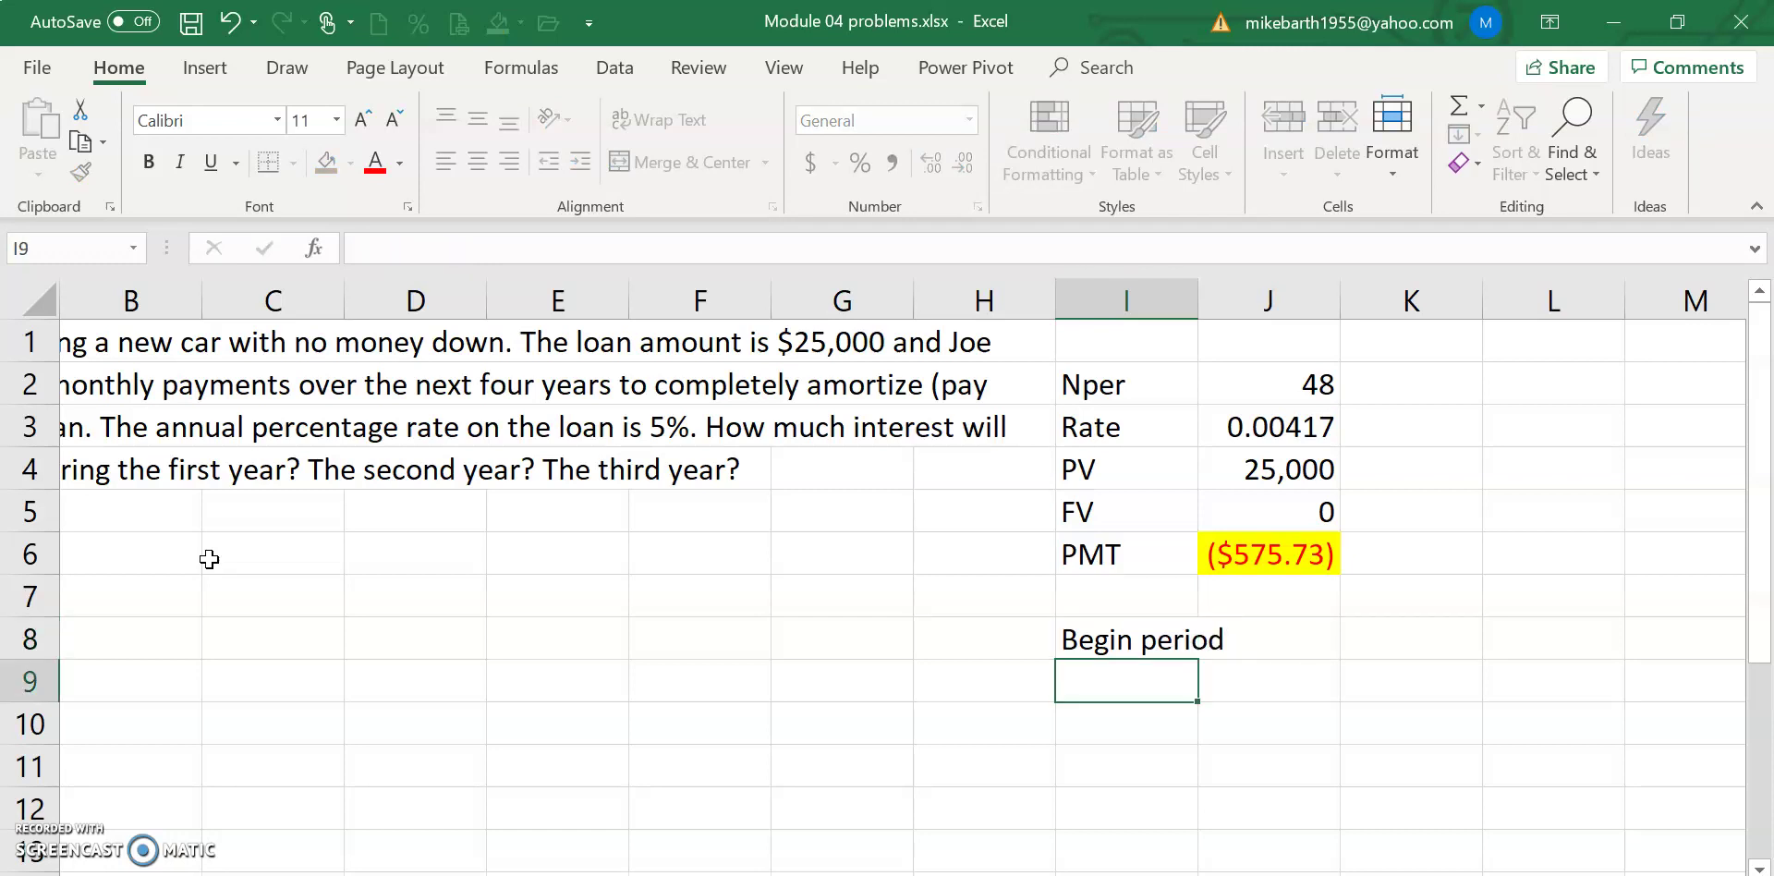
{"action": "type", "text": "Ending period"}
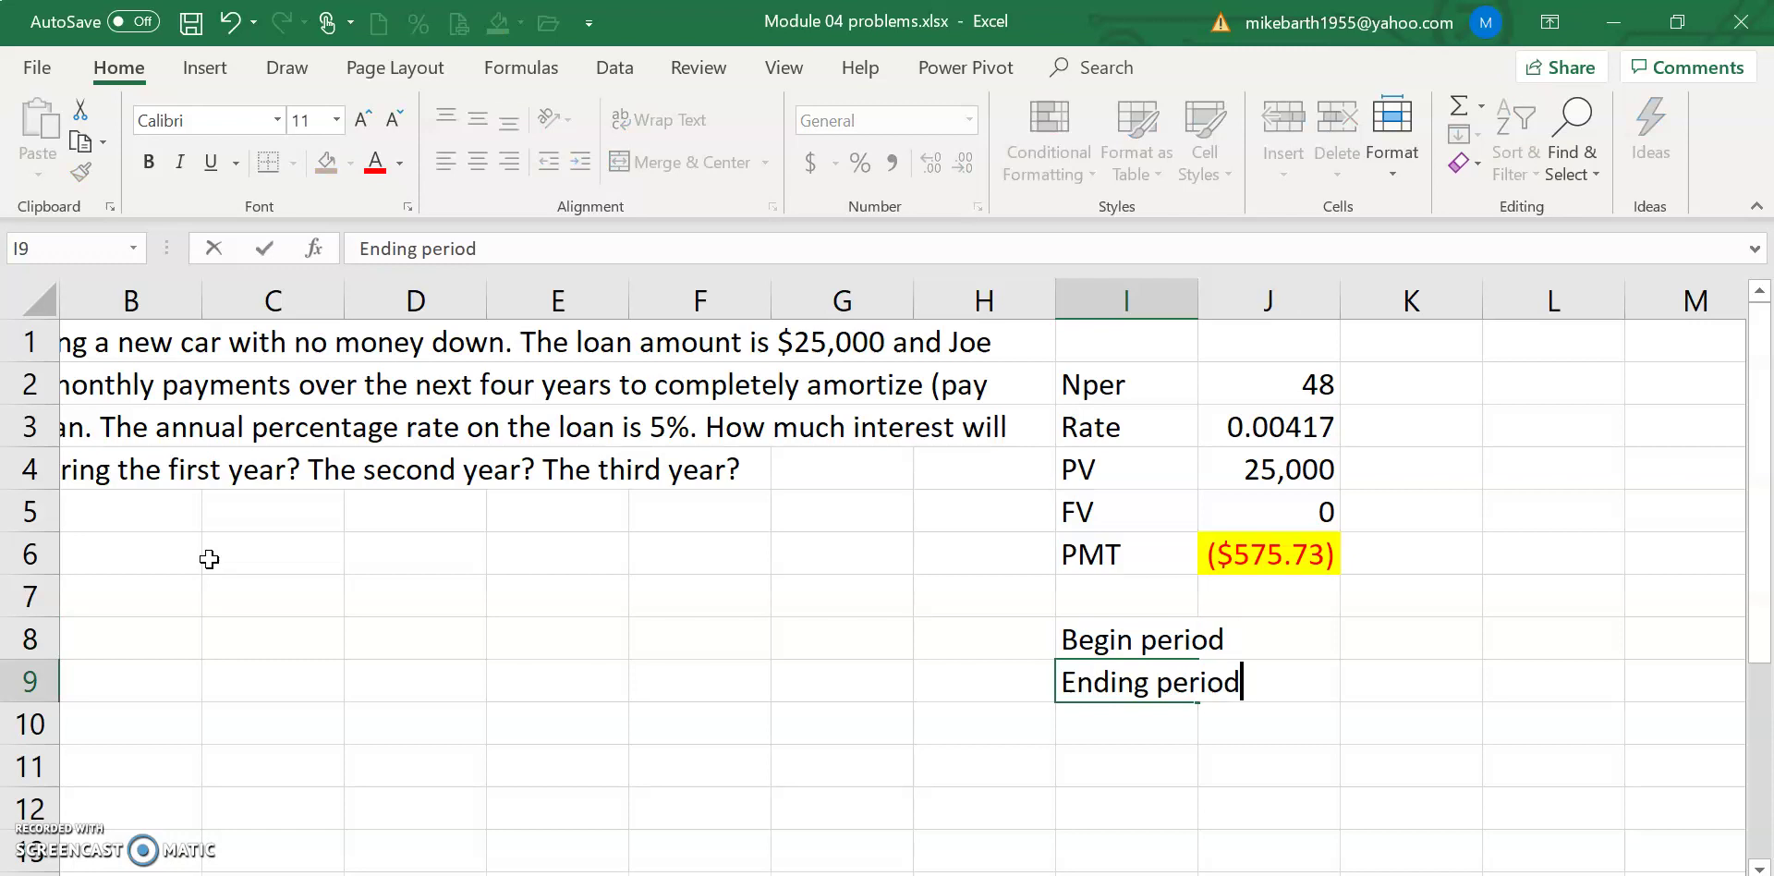
{"action": "key", "text": "Return"}
Step: Right-align the two period labels in I8:I9
{"action": "key", "text": "Up"}
{"action": "key", "text": "Up"}
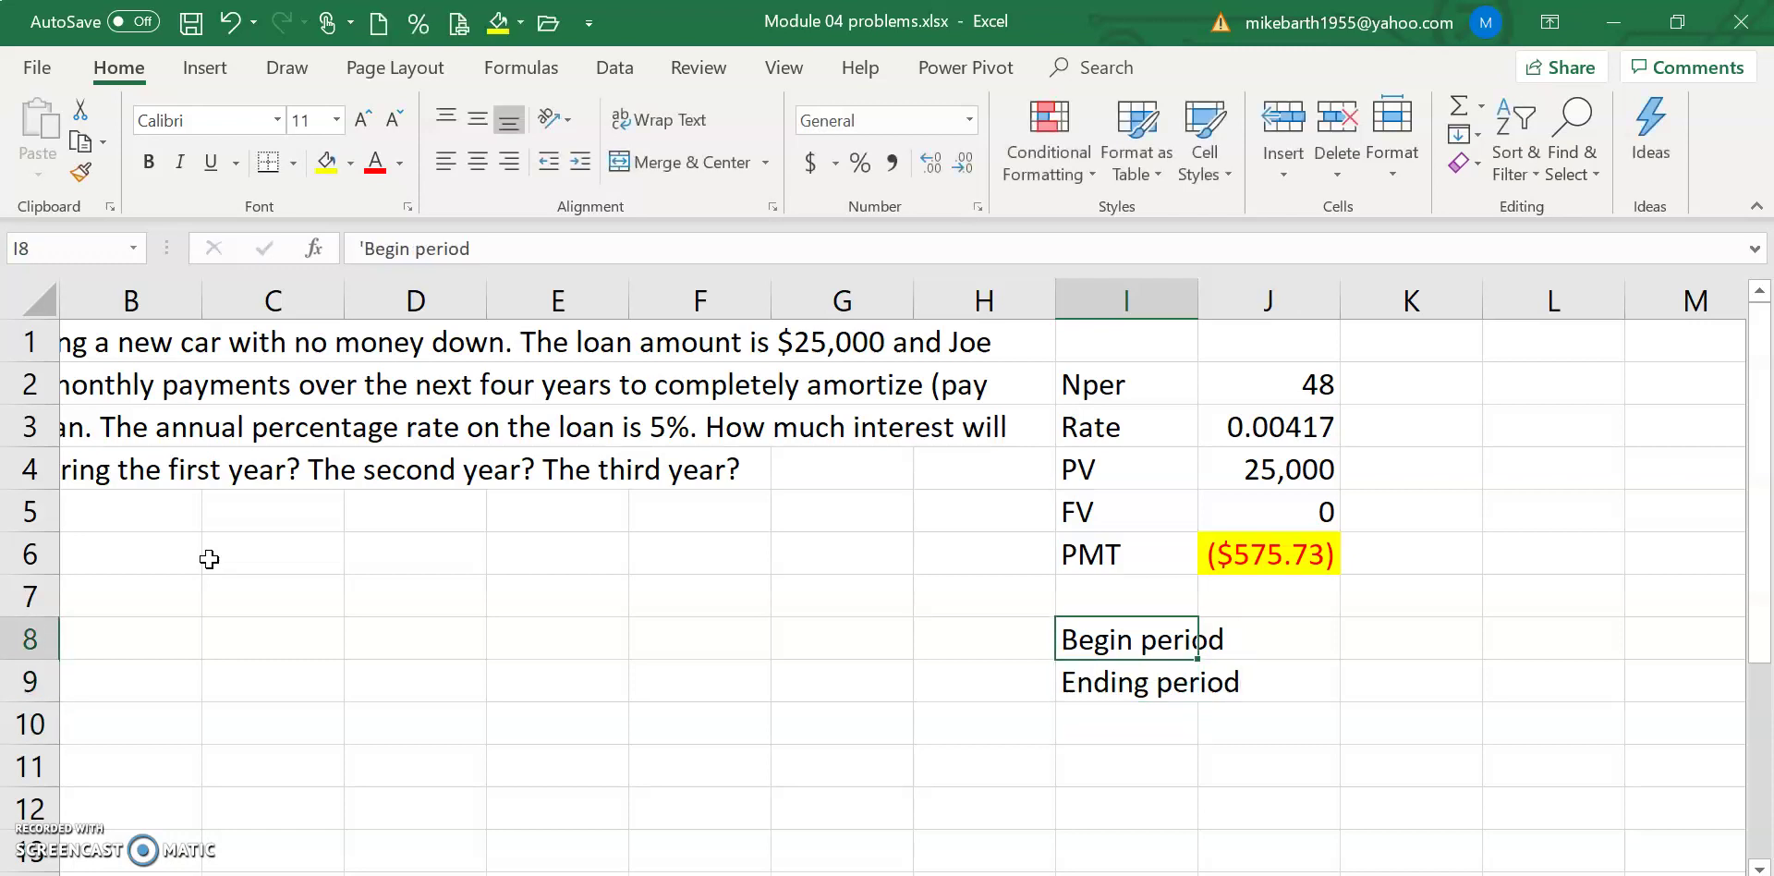
{"action": "key", "text": "shift+Down"}
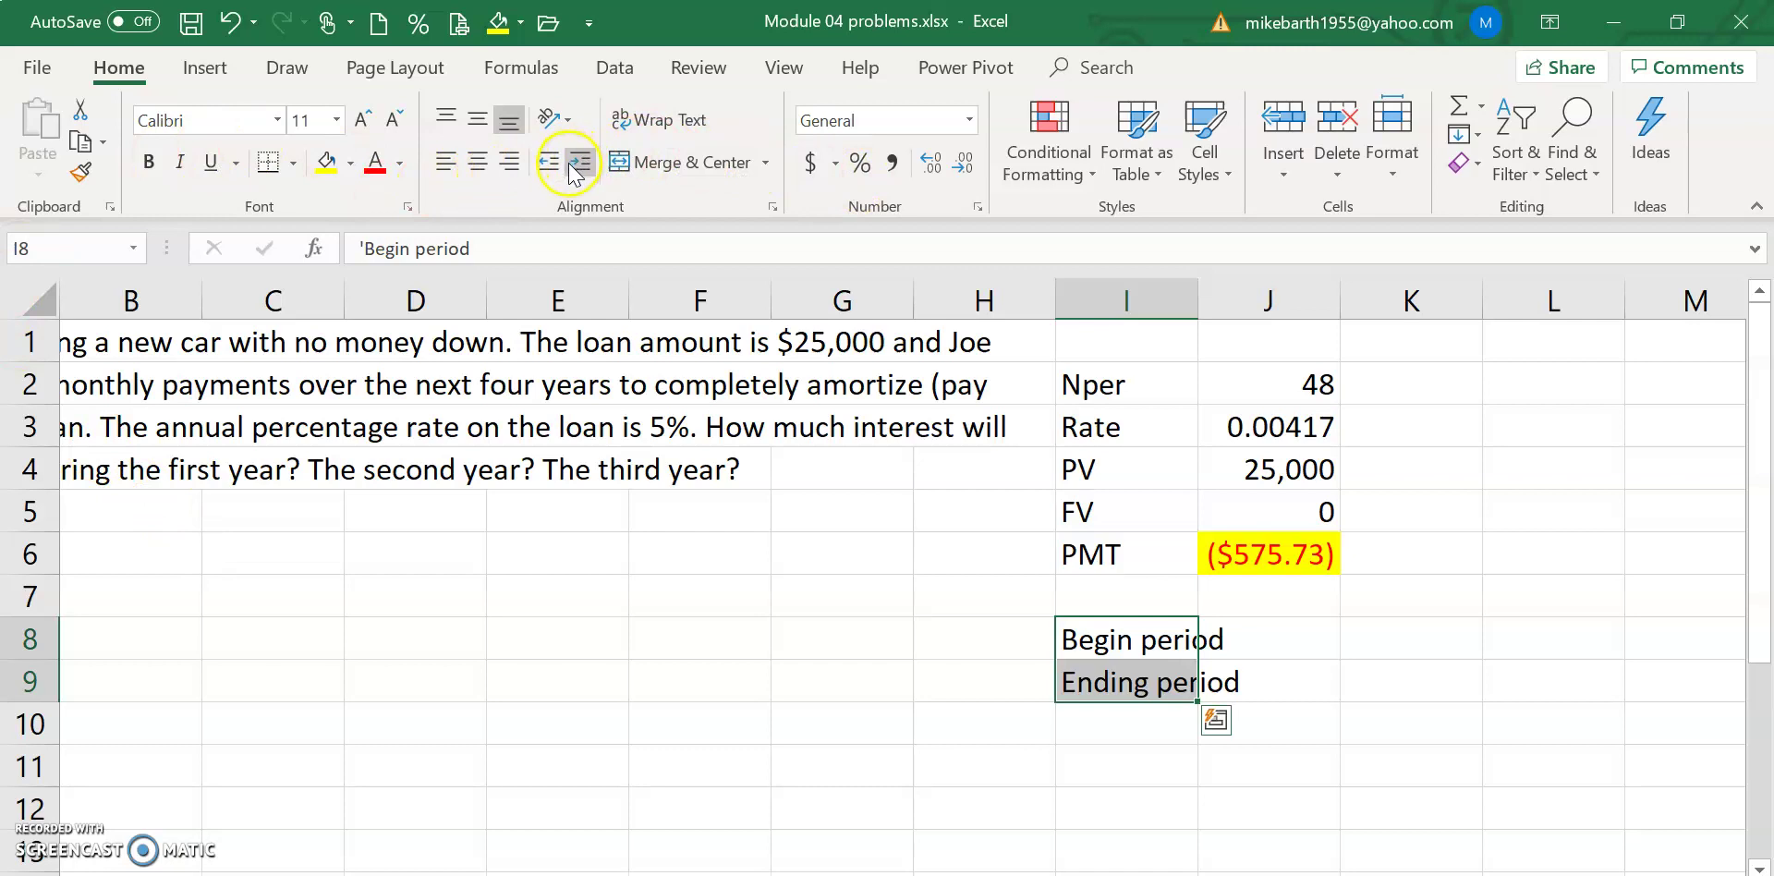
{"action": "left_click", "coordinate": [510, 121]}
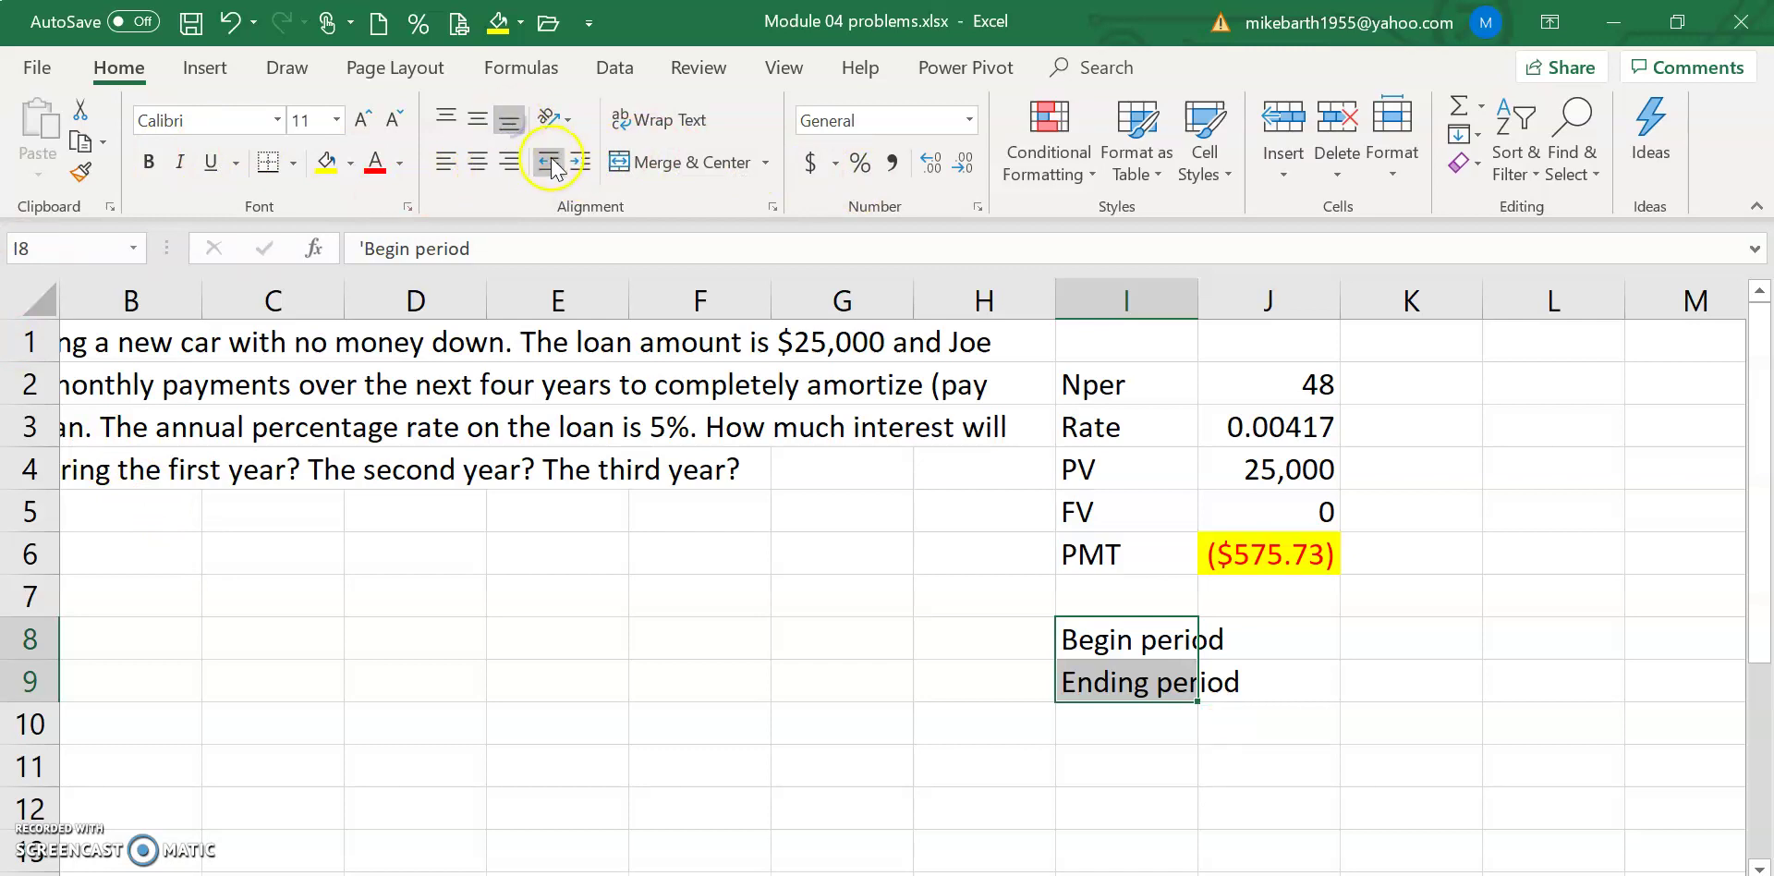
{"action": "left_click", "coordinate": [509, 164]}
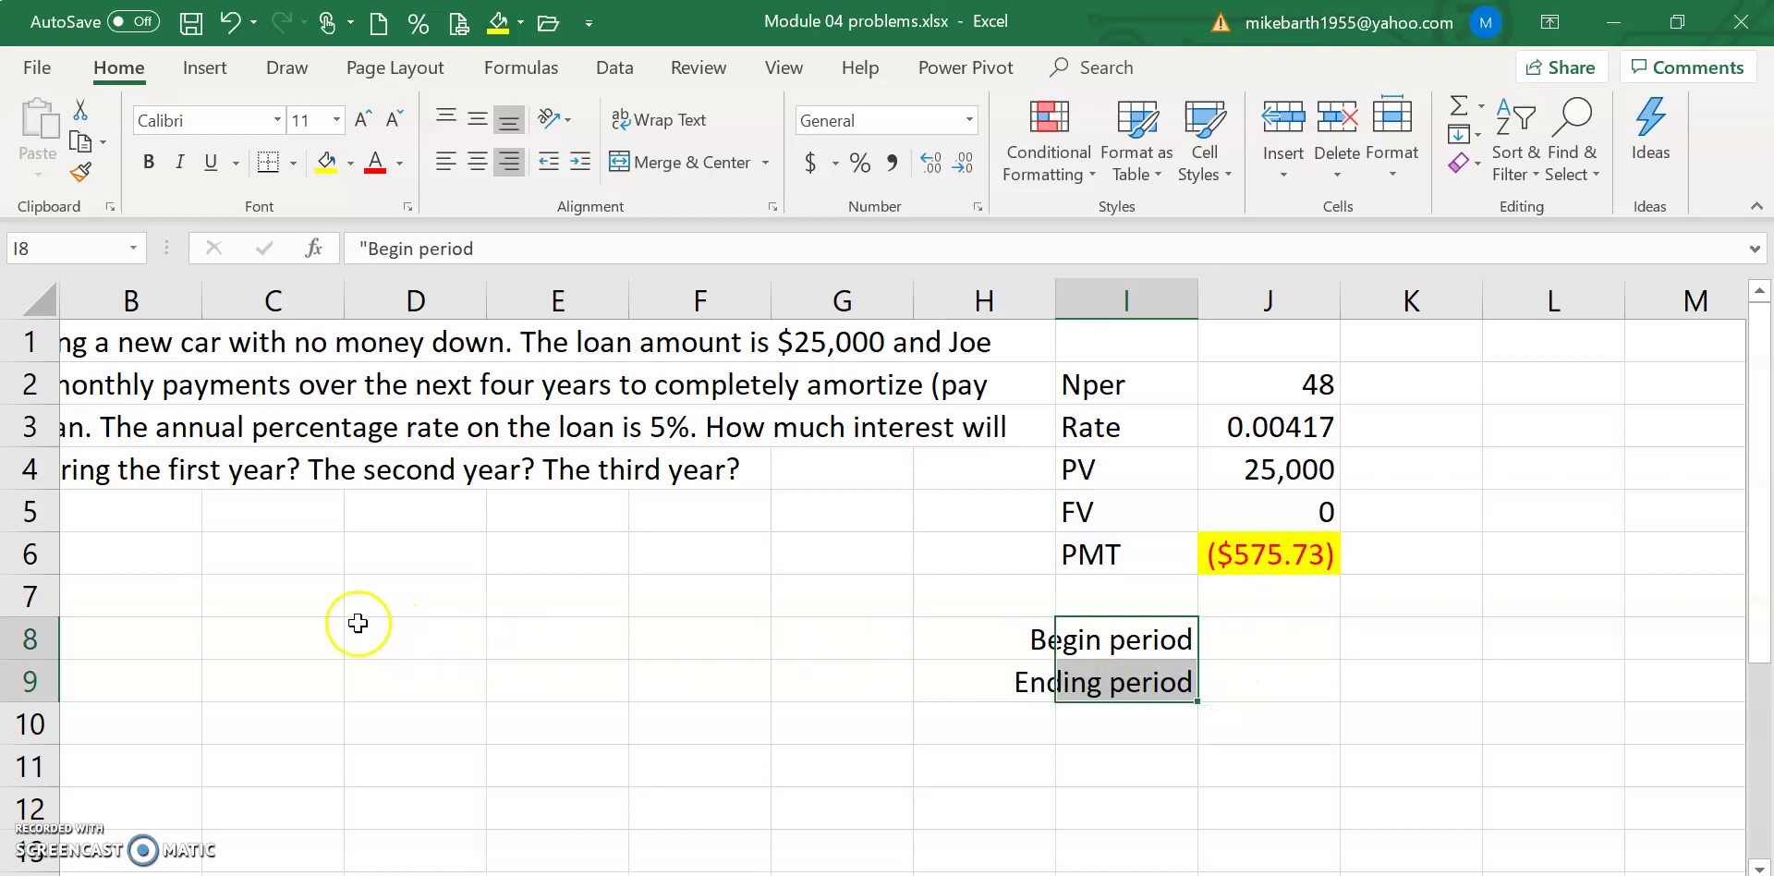
Step: Start a yearly table with the headers "Year" in C6 and "Paid" in D6, and enter 1 in C7
{"action": "left_click", "coordinate": [234, 552]}
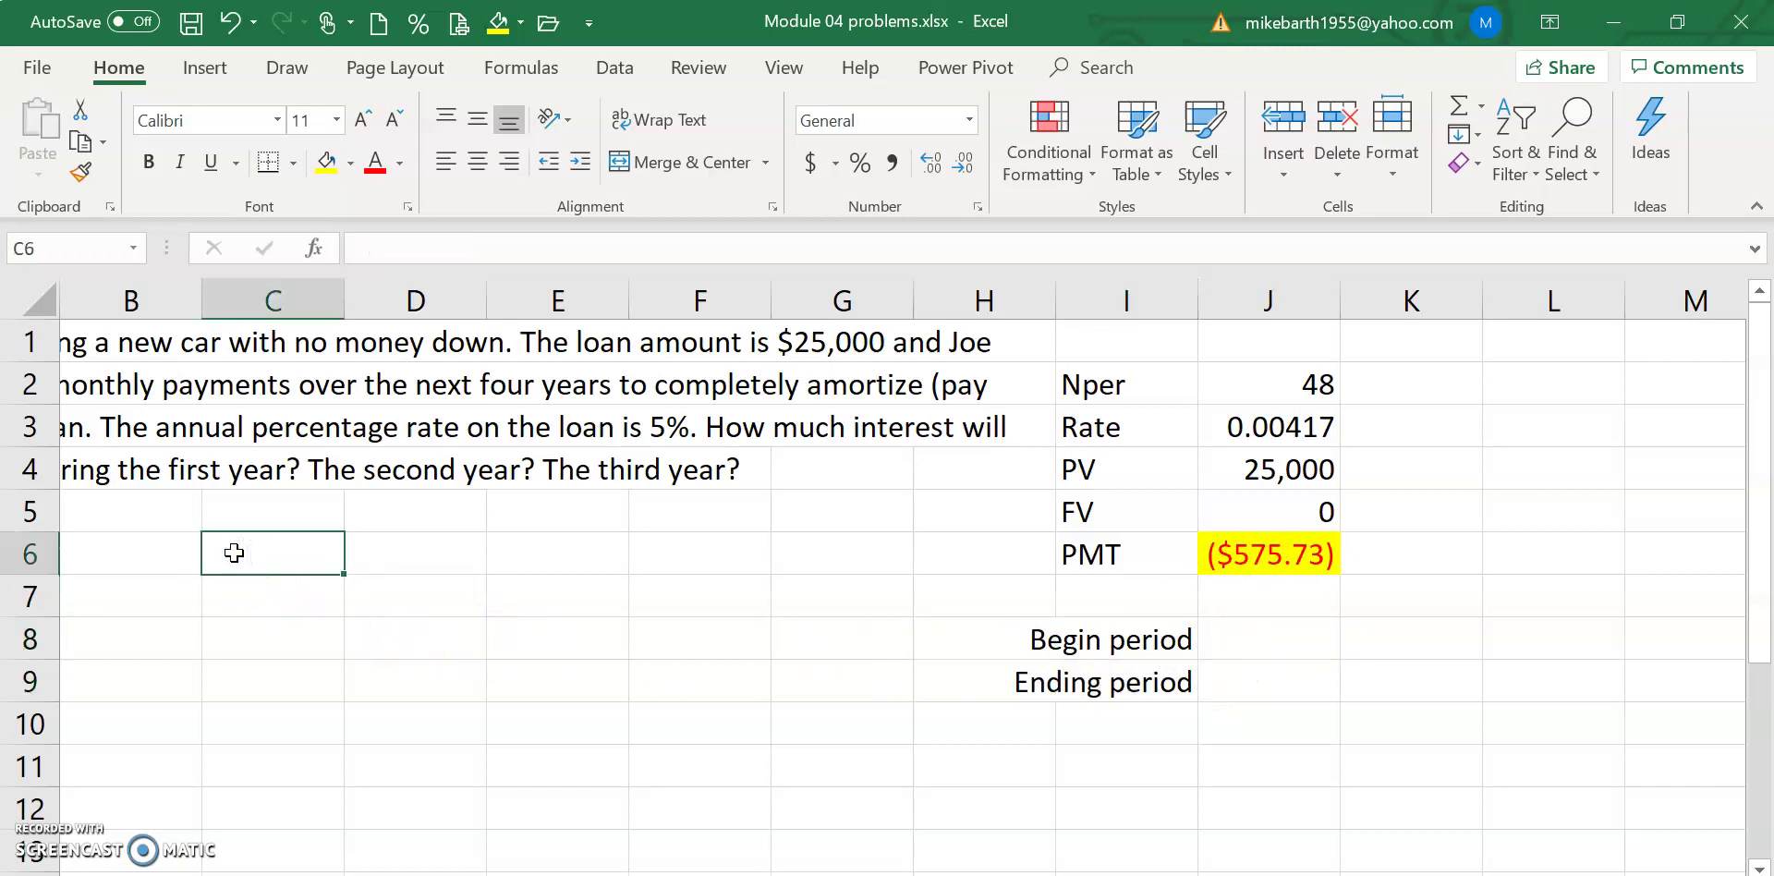
{"action": "type", "text": "'Year"}
{"action": "key", "text": "Return"}
{"action": "type", "text": "1"}
{"action": "key", "text": "Up"}
{"action": "key", "text": "Right"}
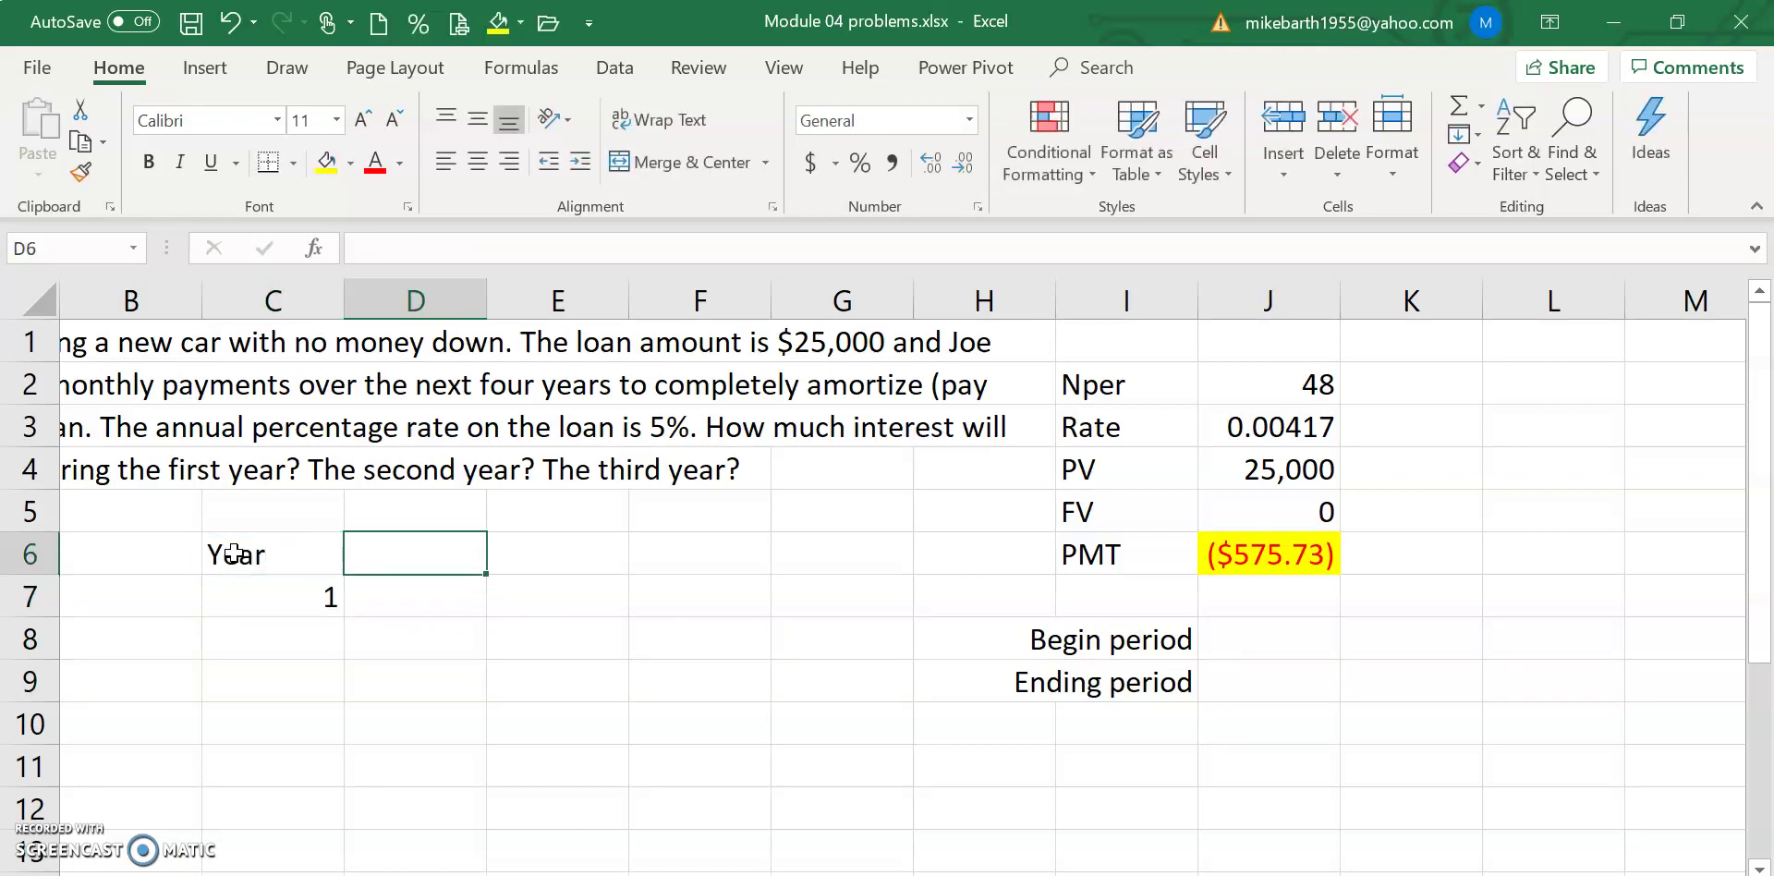
{"action": "type", "text": "'Paid"}
{"action": "key", "text": "Return"}
{"action": "key", "text": "Up"}
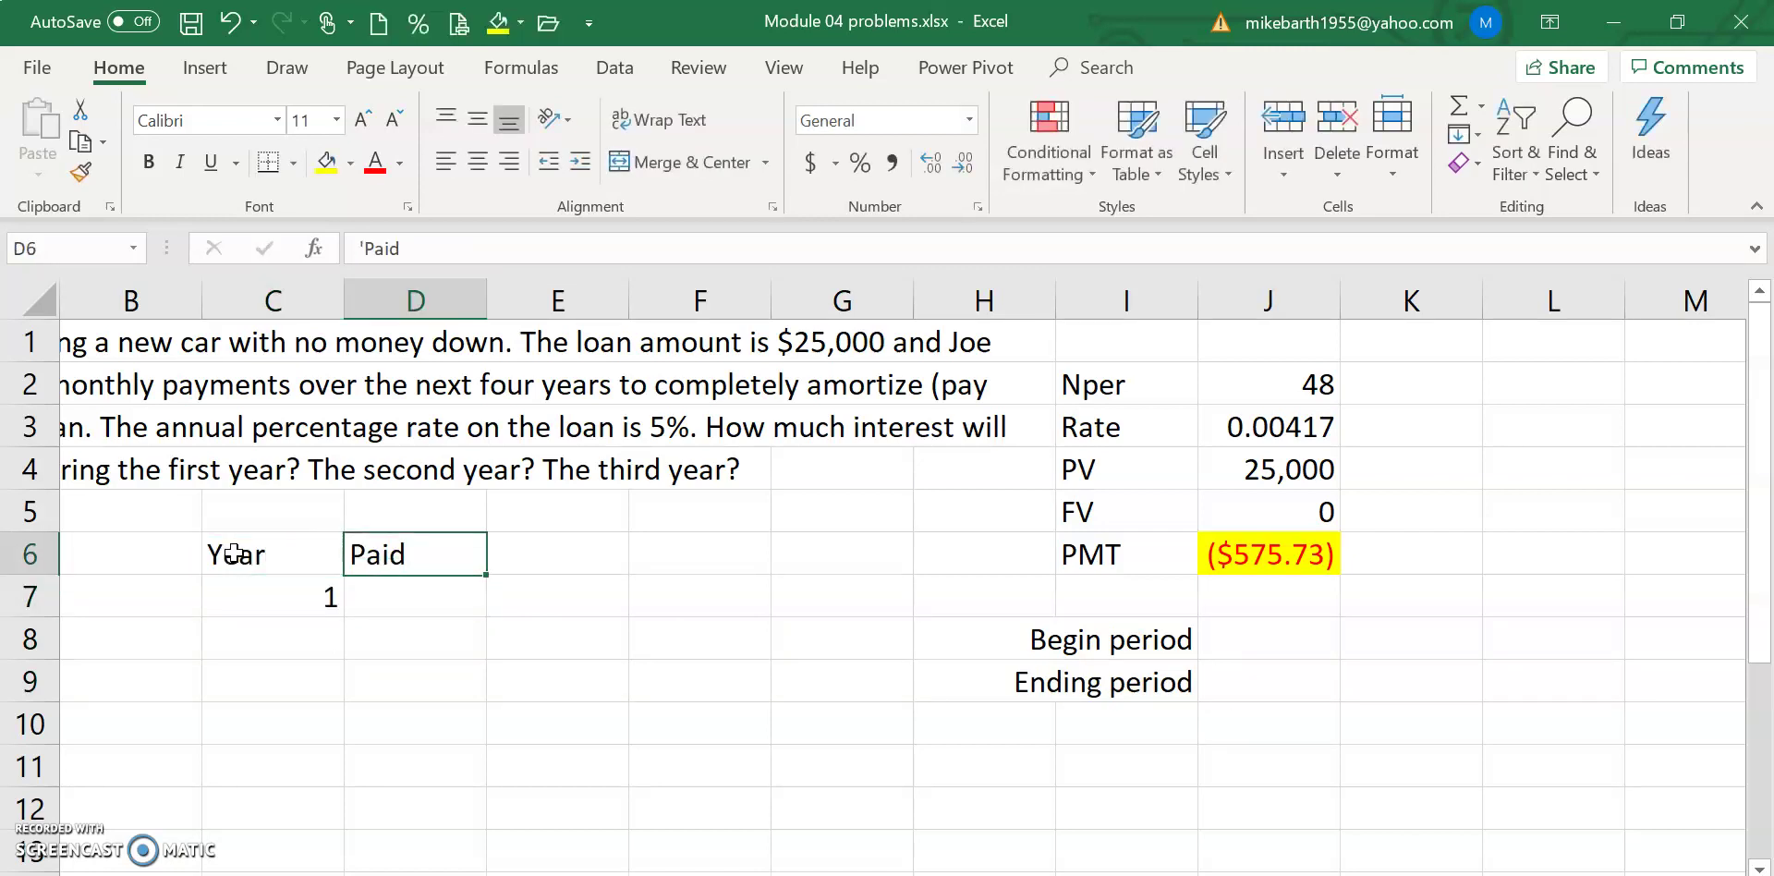
Step: Center the contents of the table range C6:F9 horizontally
{"action": "key", "text": "Left"}
{"action": "key", "text": "shift+Right"}
{"action": "key", "text": "shift+Right"}
{"action": "key", "text": "shift+Right"}
{"action": "key", "text": "shift+Down"}
{"action": "key", "text": "shift+Down"}
{"action": "key", "text": "shift+Down"}
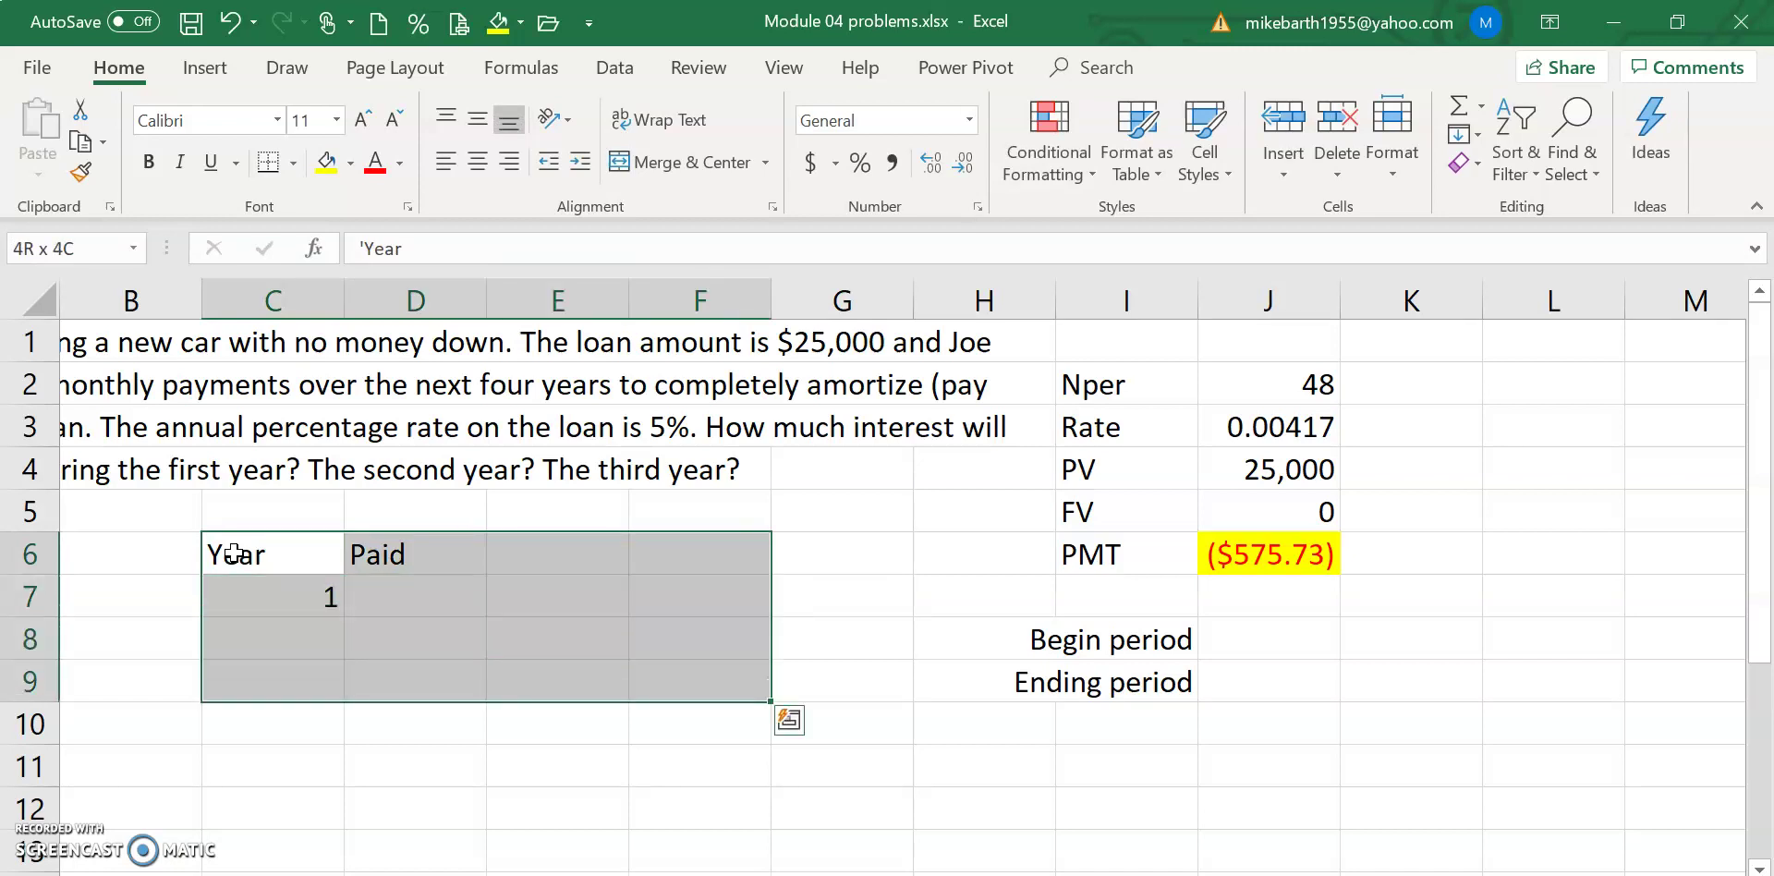
{"action": "left_click", "coordinate": [477, 163]}
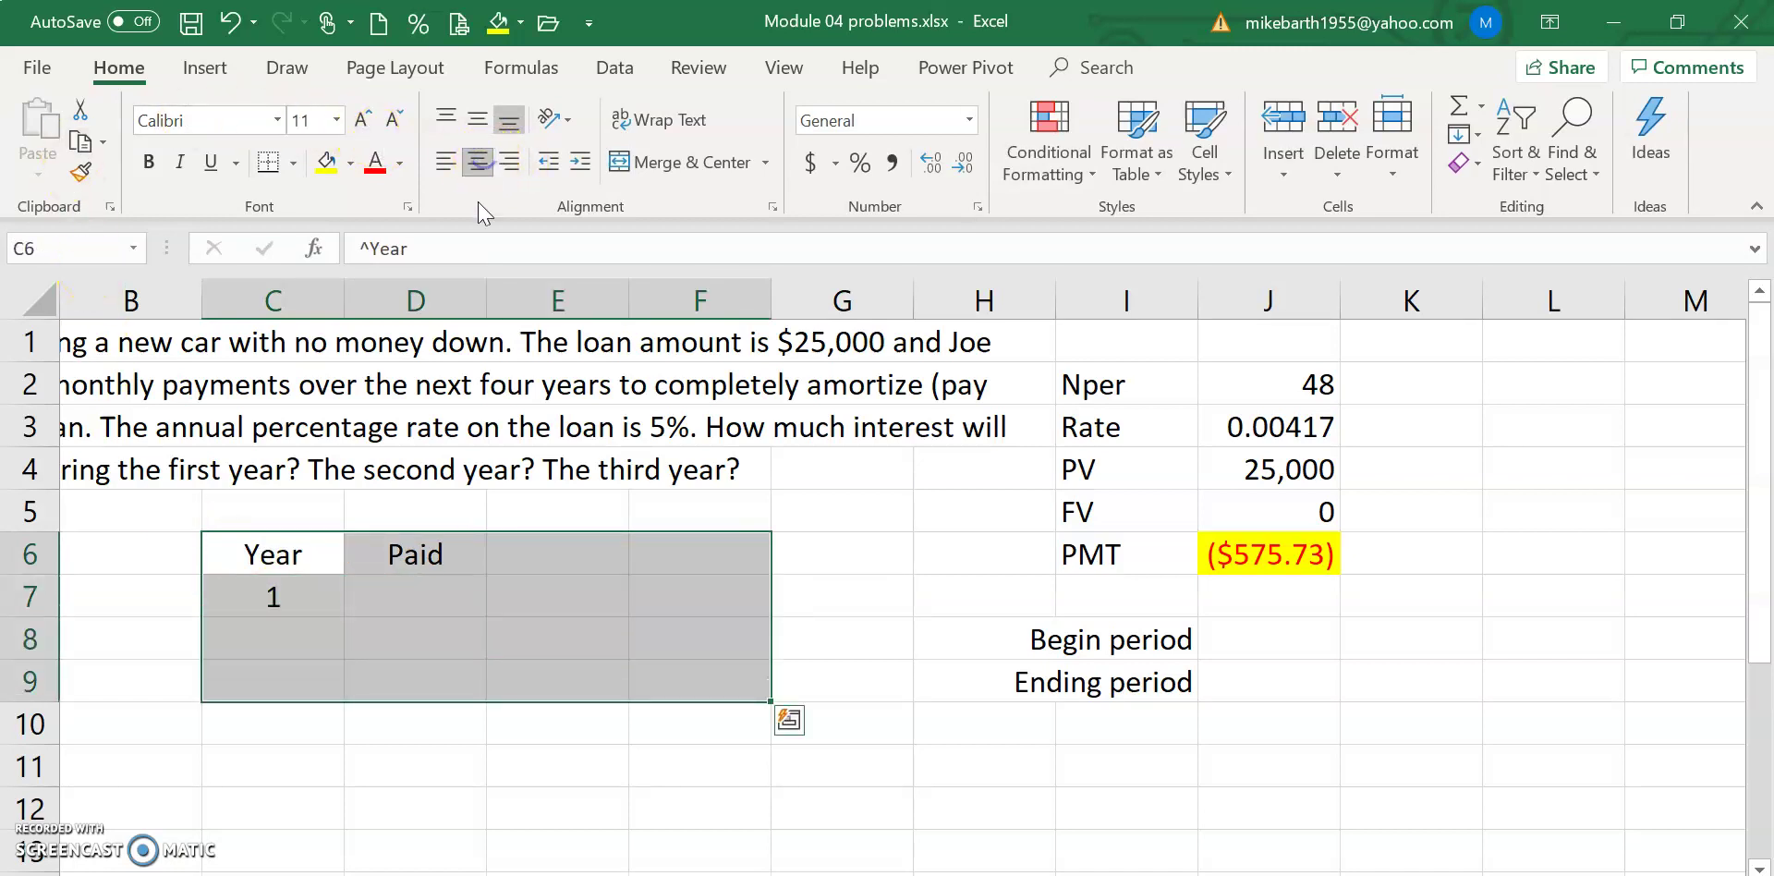
Step: Calculate the total paid in year 1 in D7 with =ABS(J6)*12
{"action": "left_click", "coordinate": [440, 584]}
{"action": "type", "text": "=abs("}
{"action": "key", "text": "Right"}
{"action": "key", "text": "Right"}
{"action": "key", "text": "Right"}
{"action": "key", "text": "Right"}
{"action": "key", "text": "Right"}
{"action": "key", "text": "Right"}
{"action": "key", "text": "Up"}
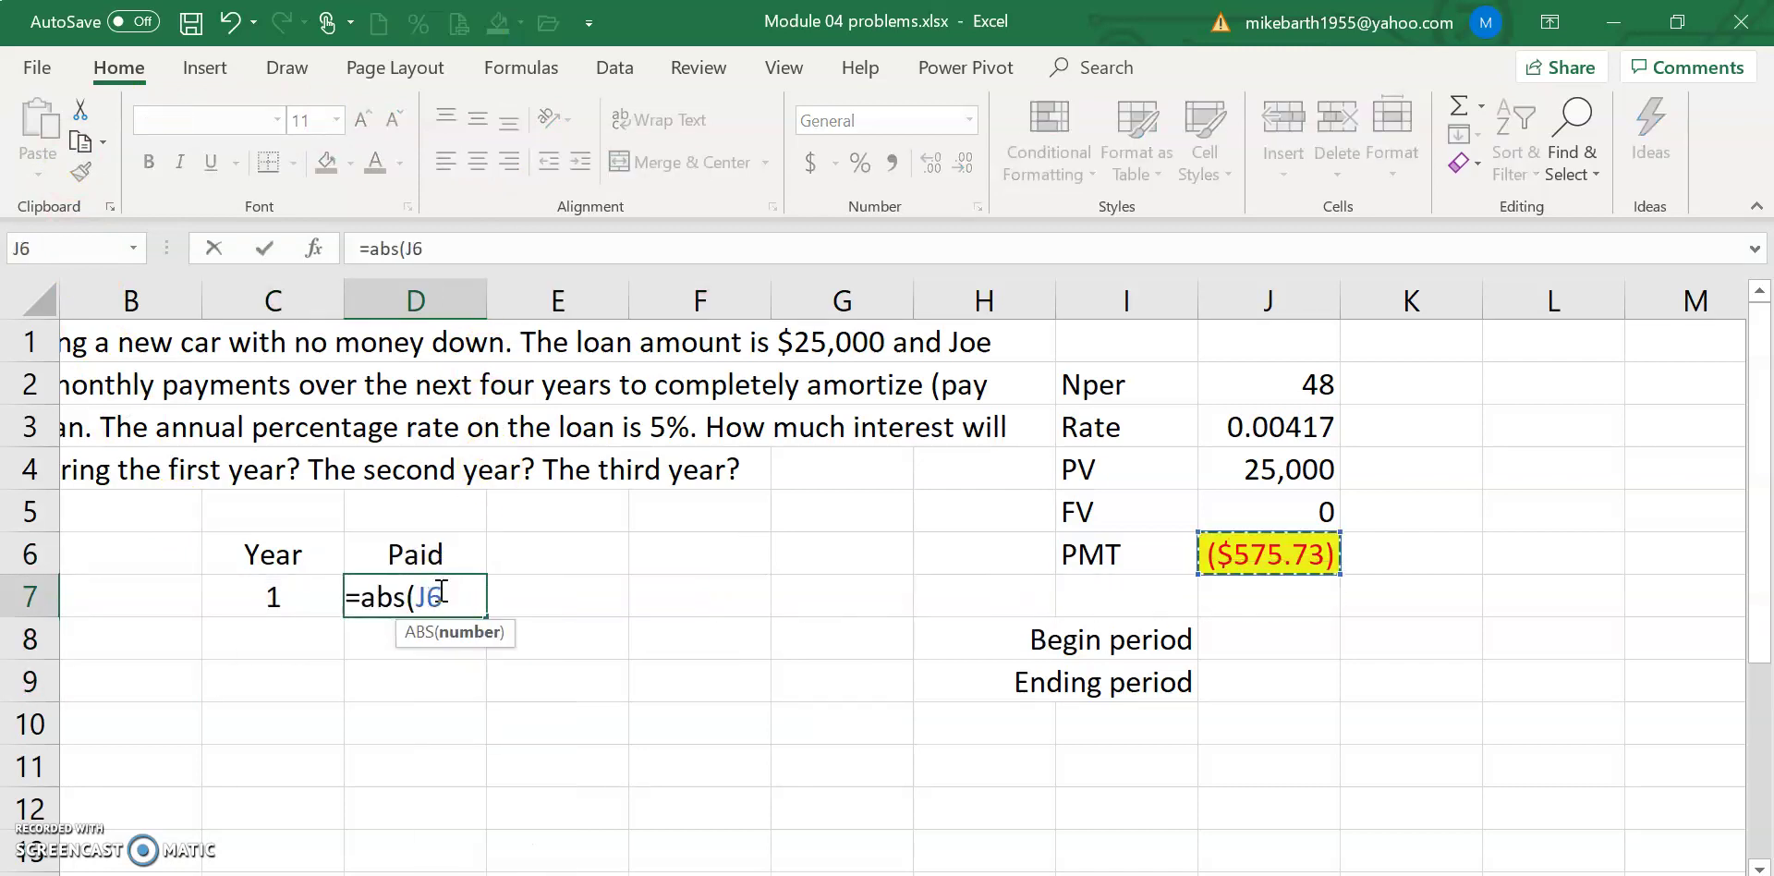
{"action": "type", "text": ")*12"}
{"action": "key", "text": "Return"}
{"action": "left_click", "coordinate": [439, 591]}
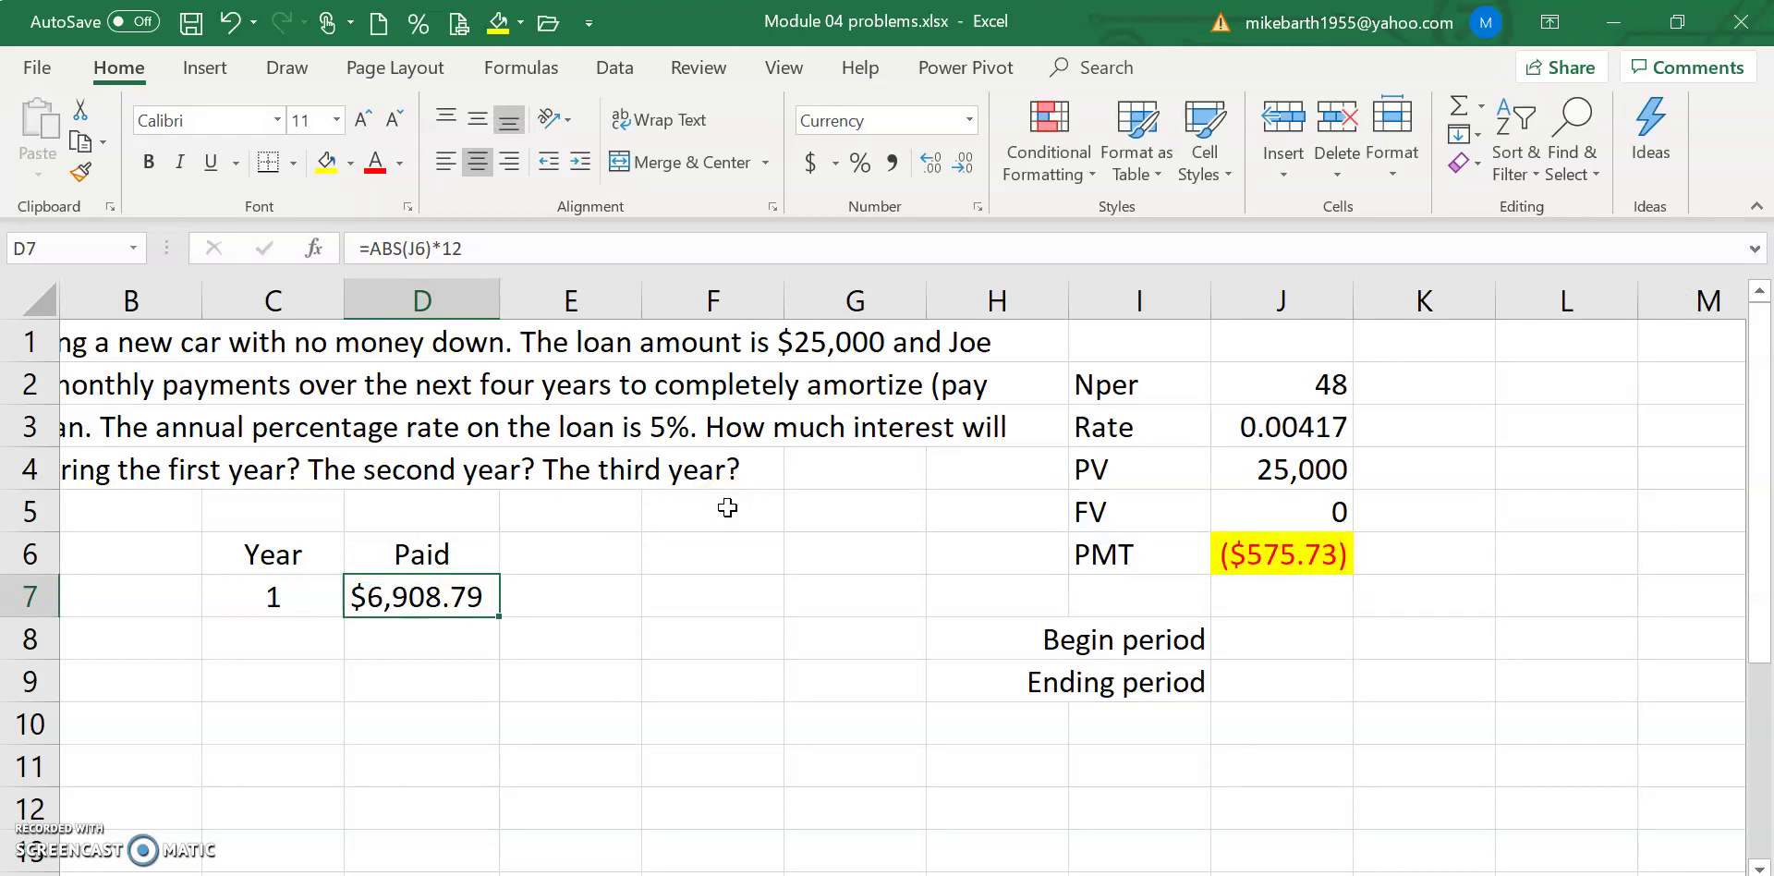
Step: Enter the column header "CUMIPMT" in E6
{"action": "key", "text": "Up"}
{"action": "key", "text": "Right"}
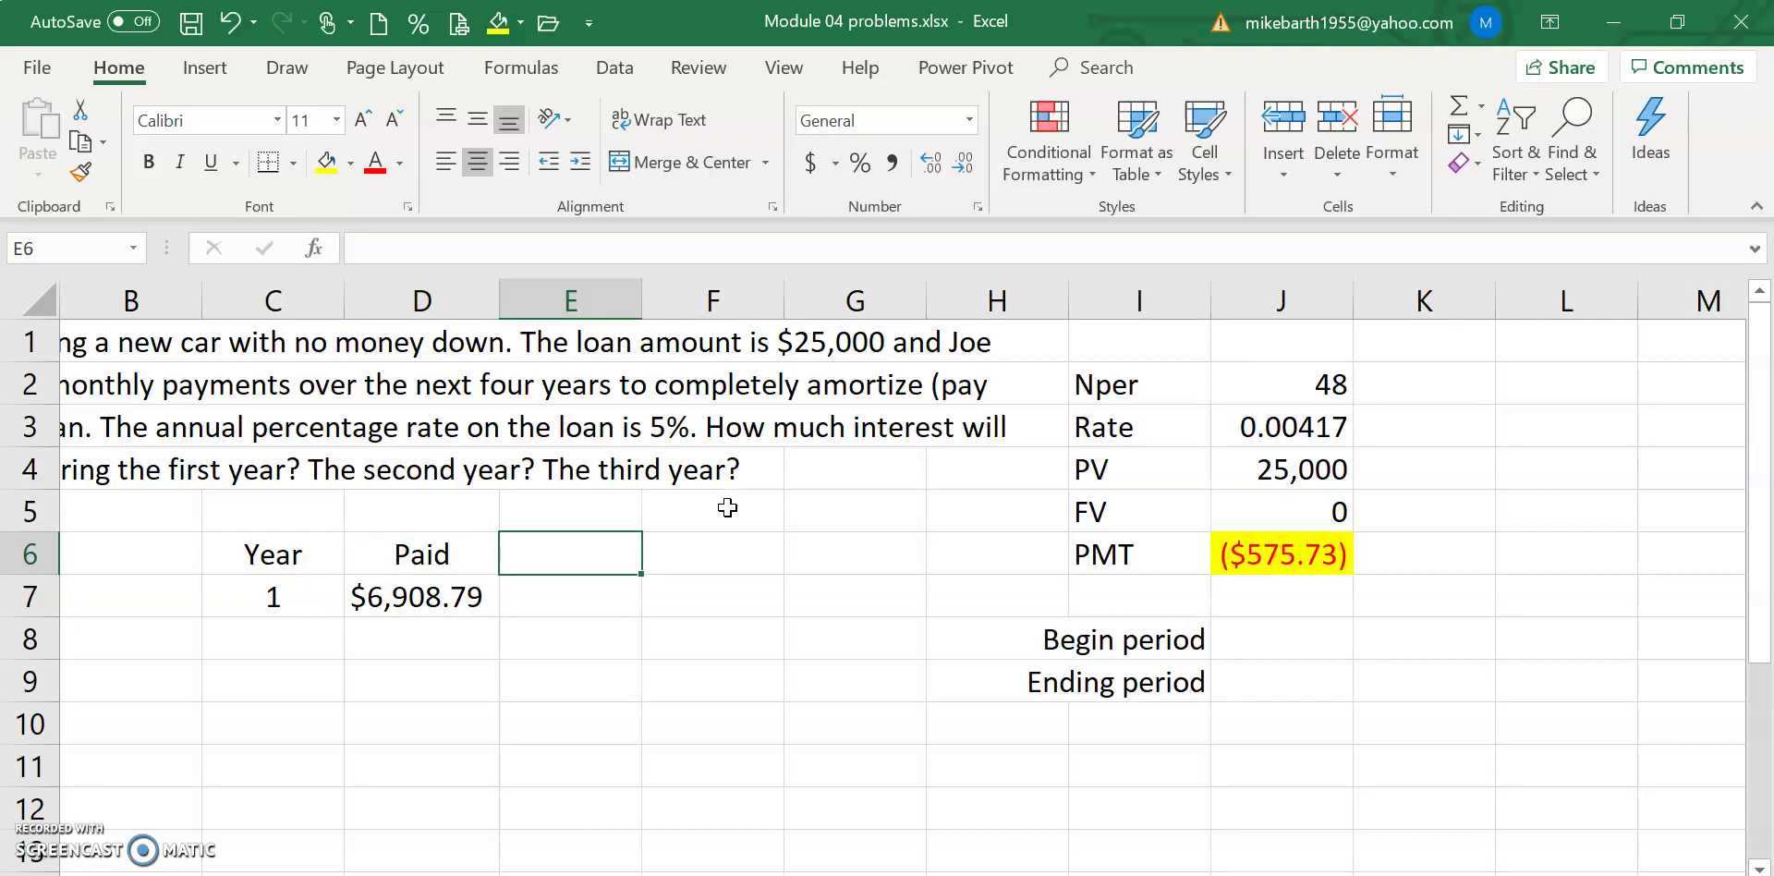
{"action": "type", "text": "CUMI"}
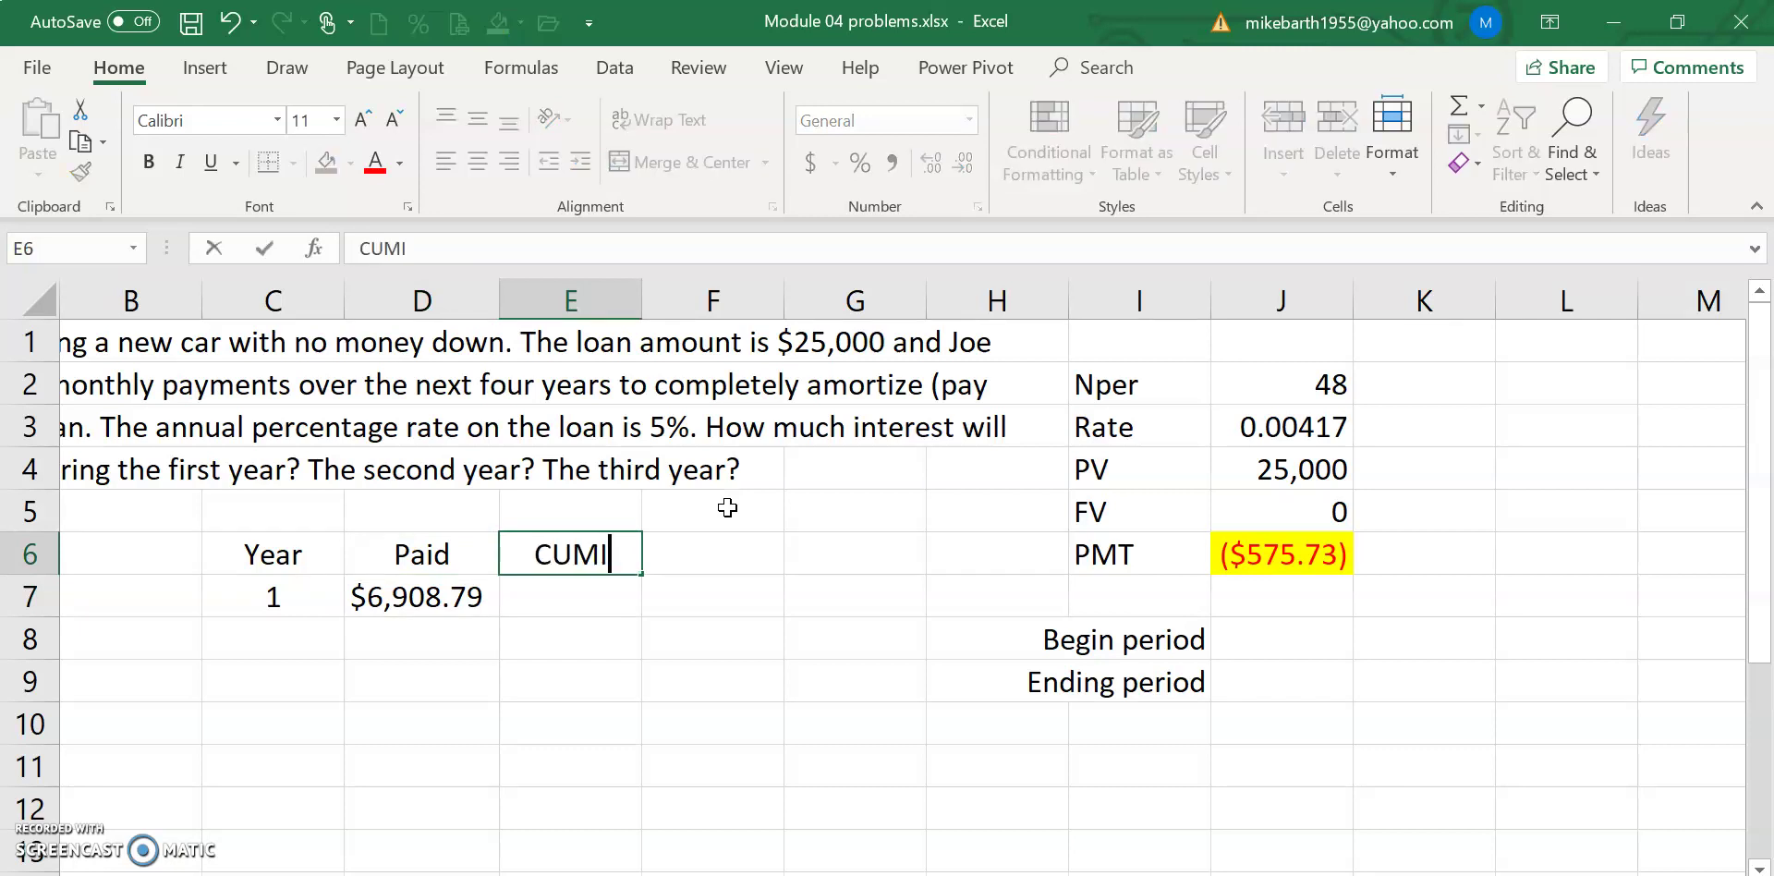
{"action": "type", "text": "PMT"}
{"action": "key", "text": "Return"}
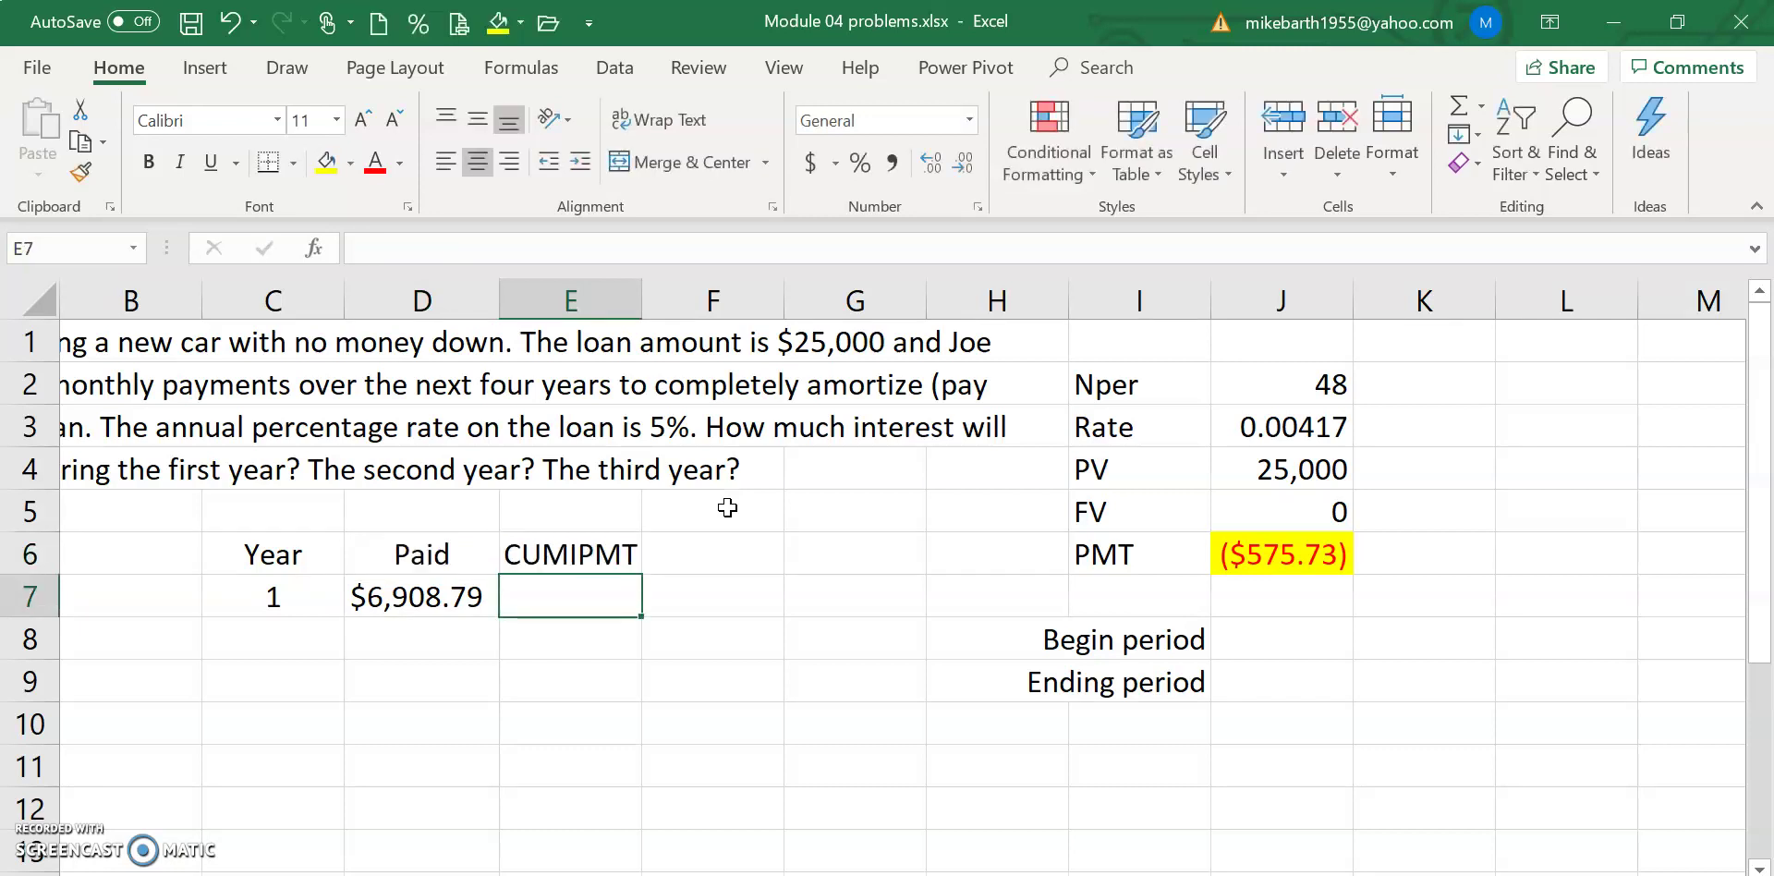
Step: Begin a CUMIPMT formula in E7 and set its function arguments Rate to J3, Nper to J2 and Pv to J4
{"action": "type", "text": "="}
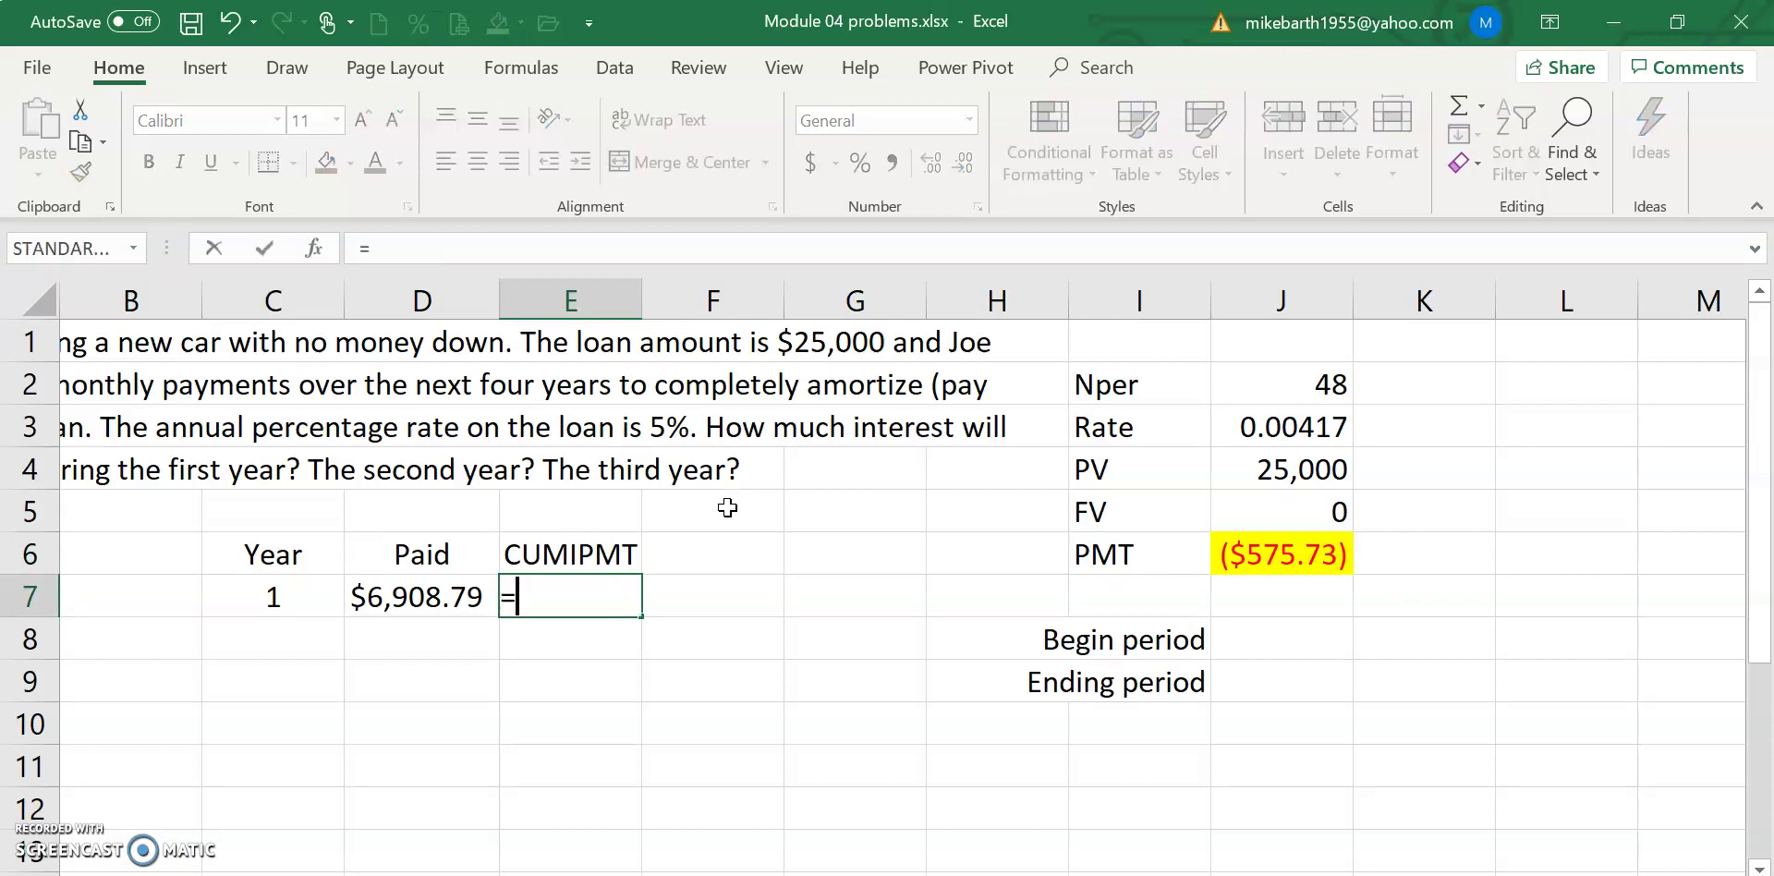
{"action": "type", "text": "cumipmt("}
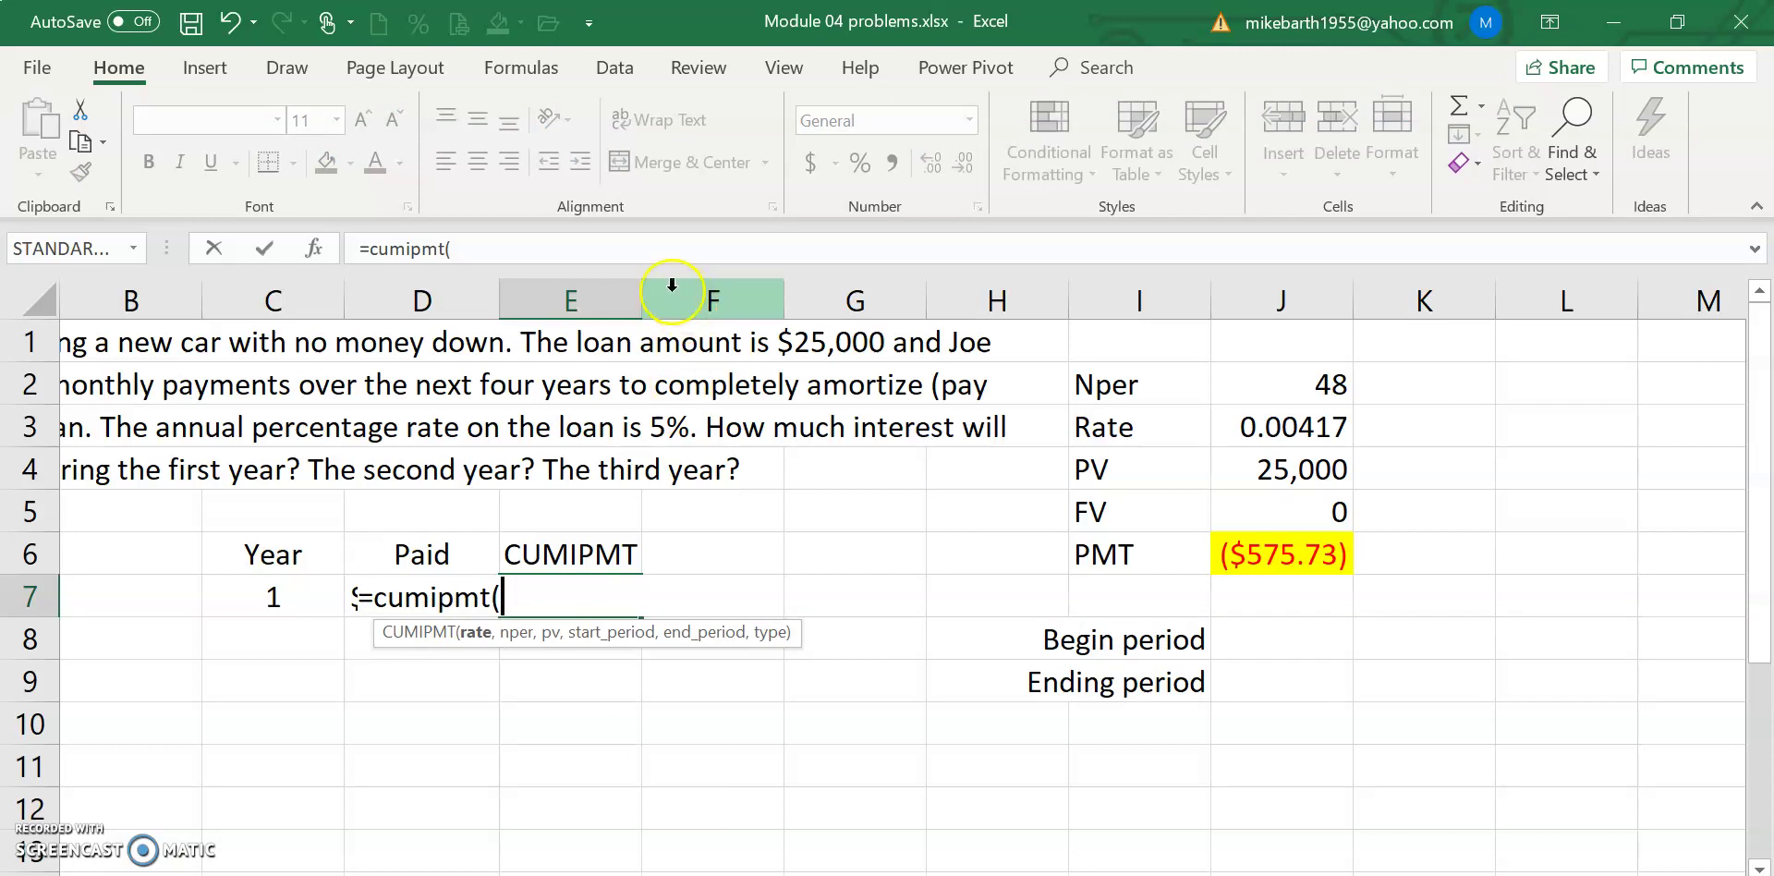
{"action": "left_click", "coordinate": [315, 250]}
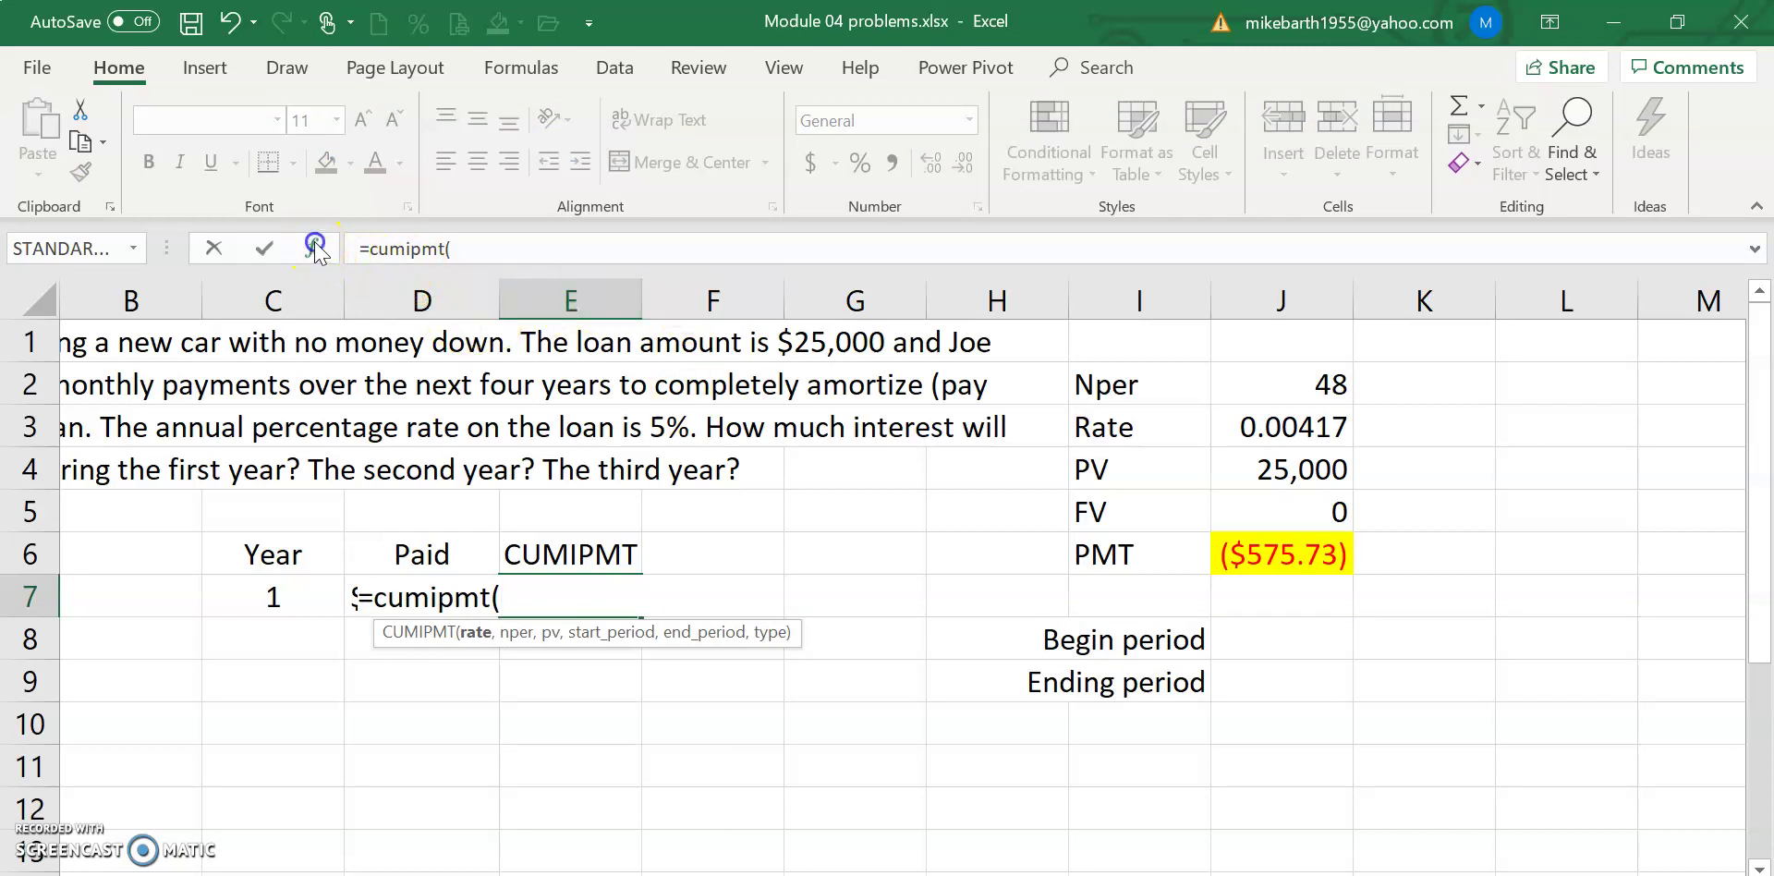
{"action": "left_click_drag", "start_coordinate": [825, 453], "coordinate": [429, 331]}
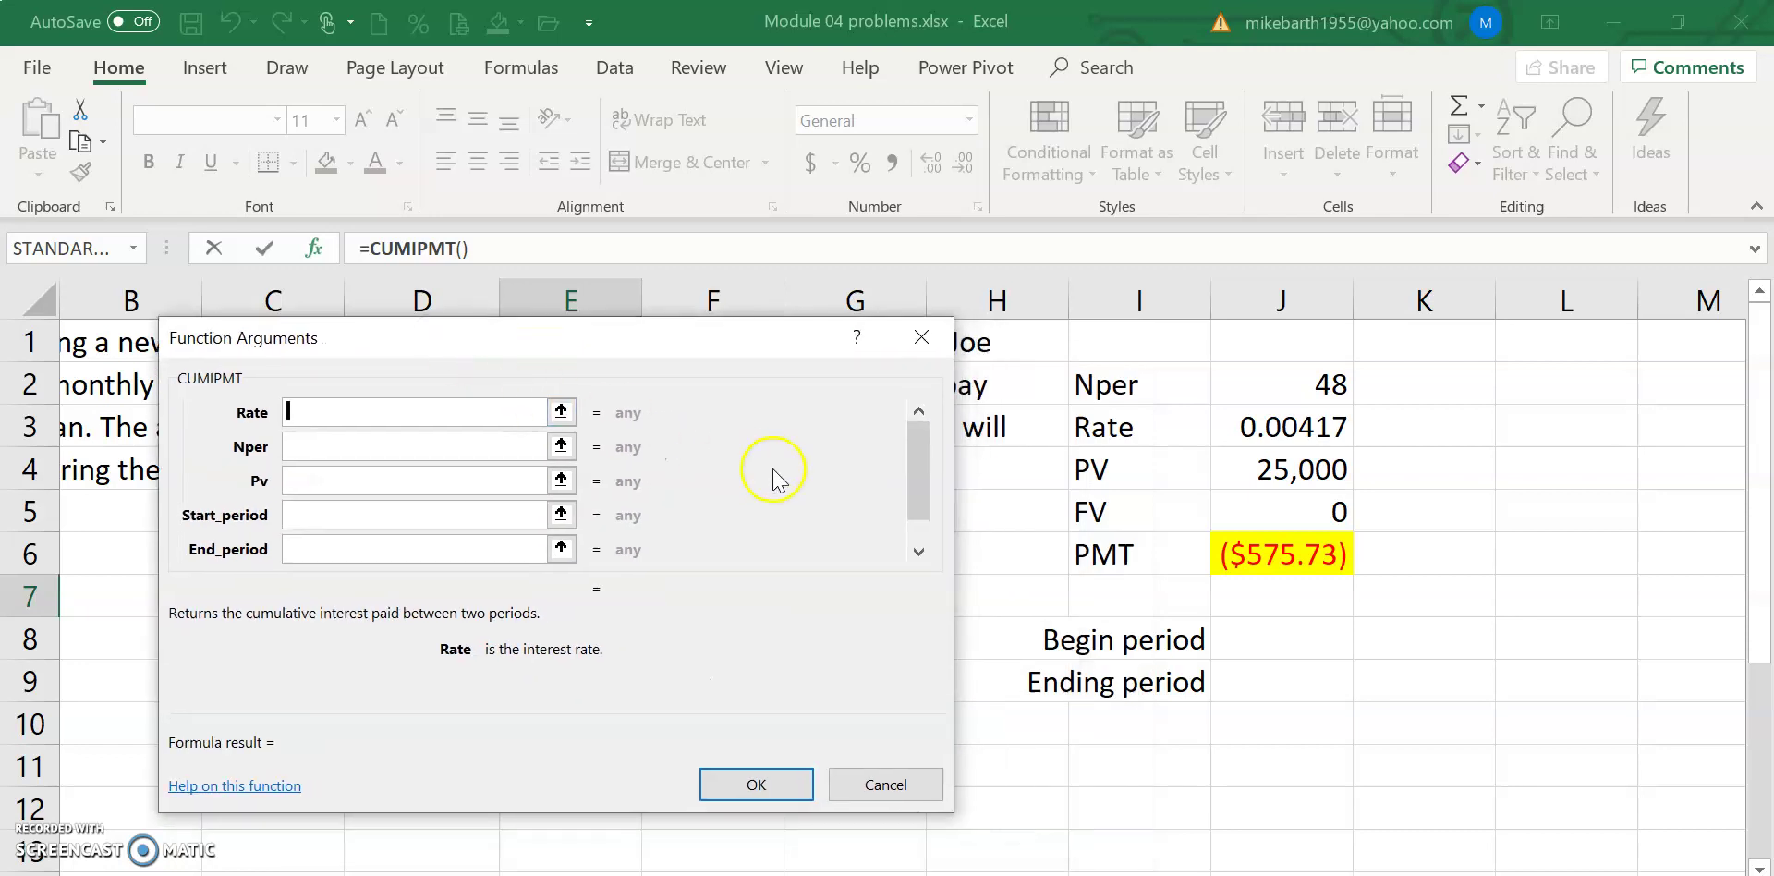
{"action": "left_click", "coordinate": [1291, 430]}
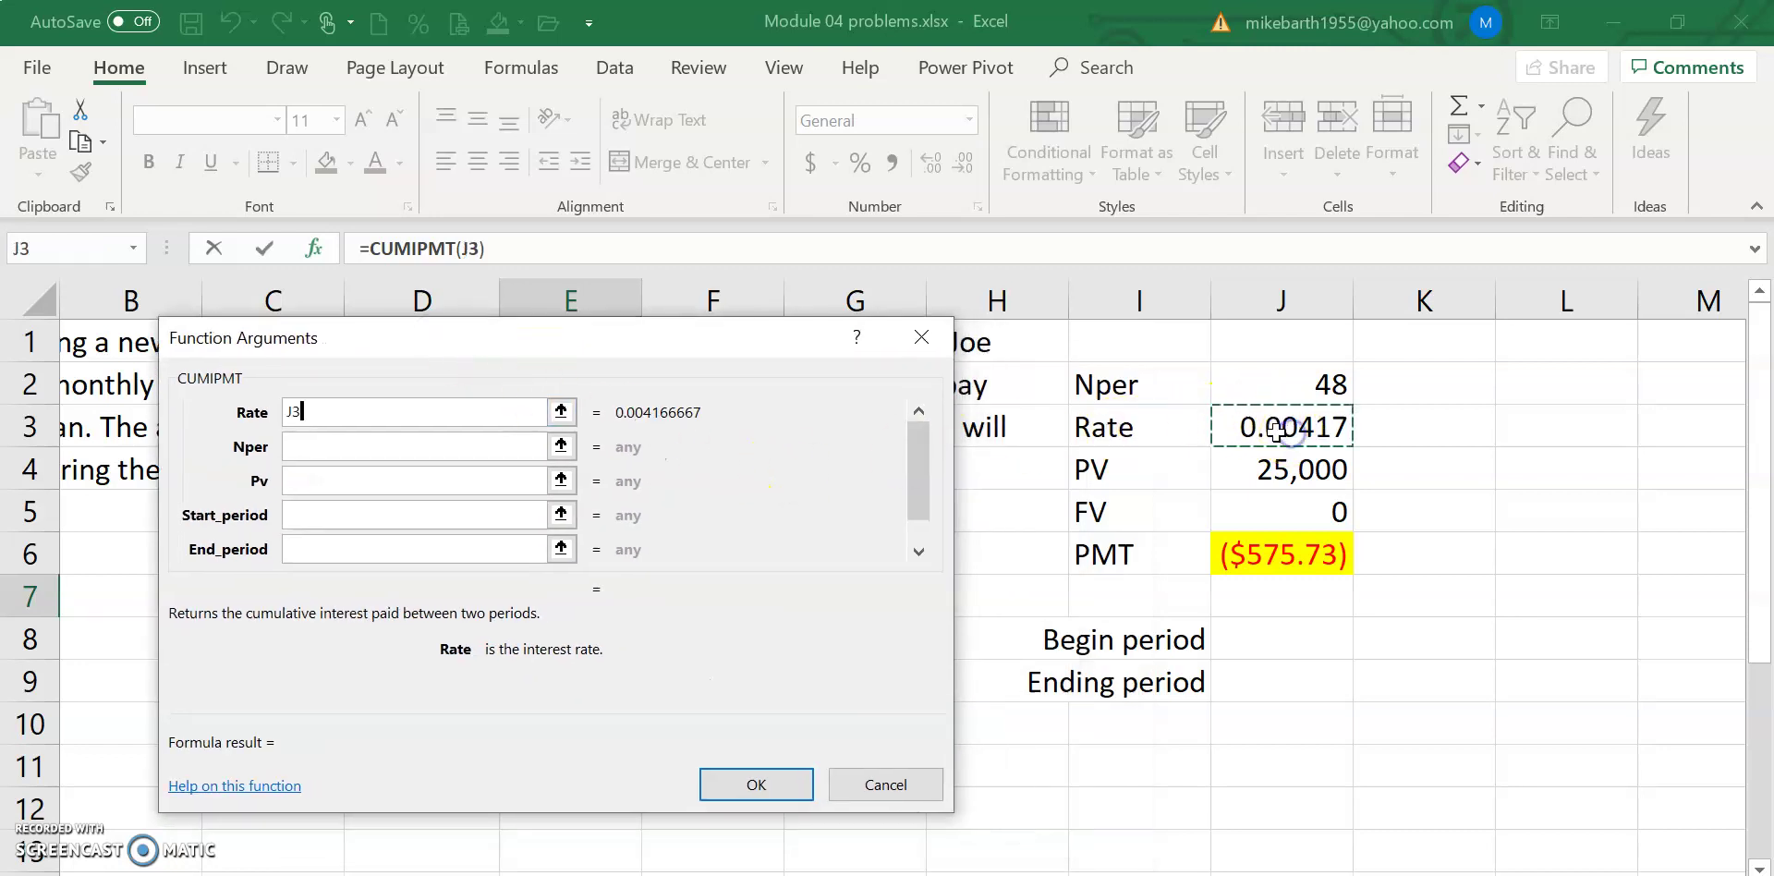
{"action": "left_click", "coordinate": [451, 450]}
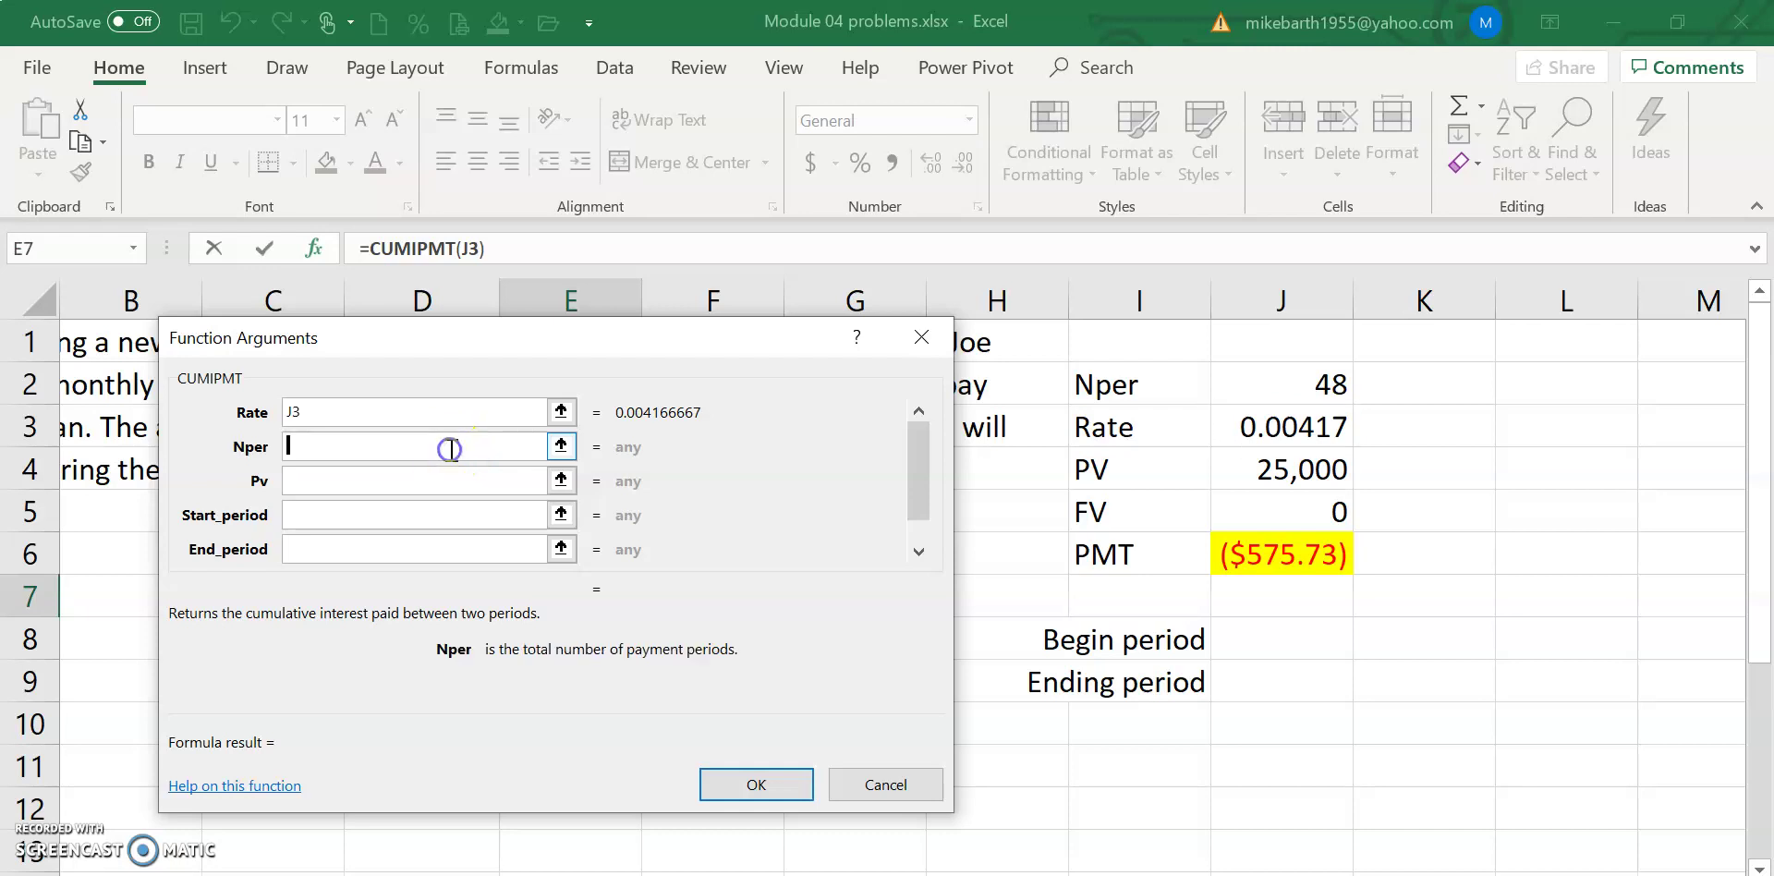
{"action": "left_click", "coordinate": [1272, 386]}
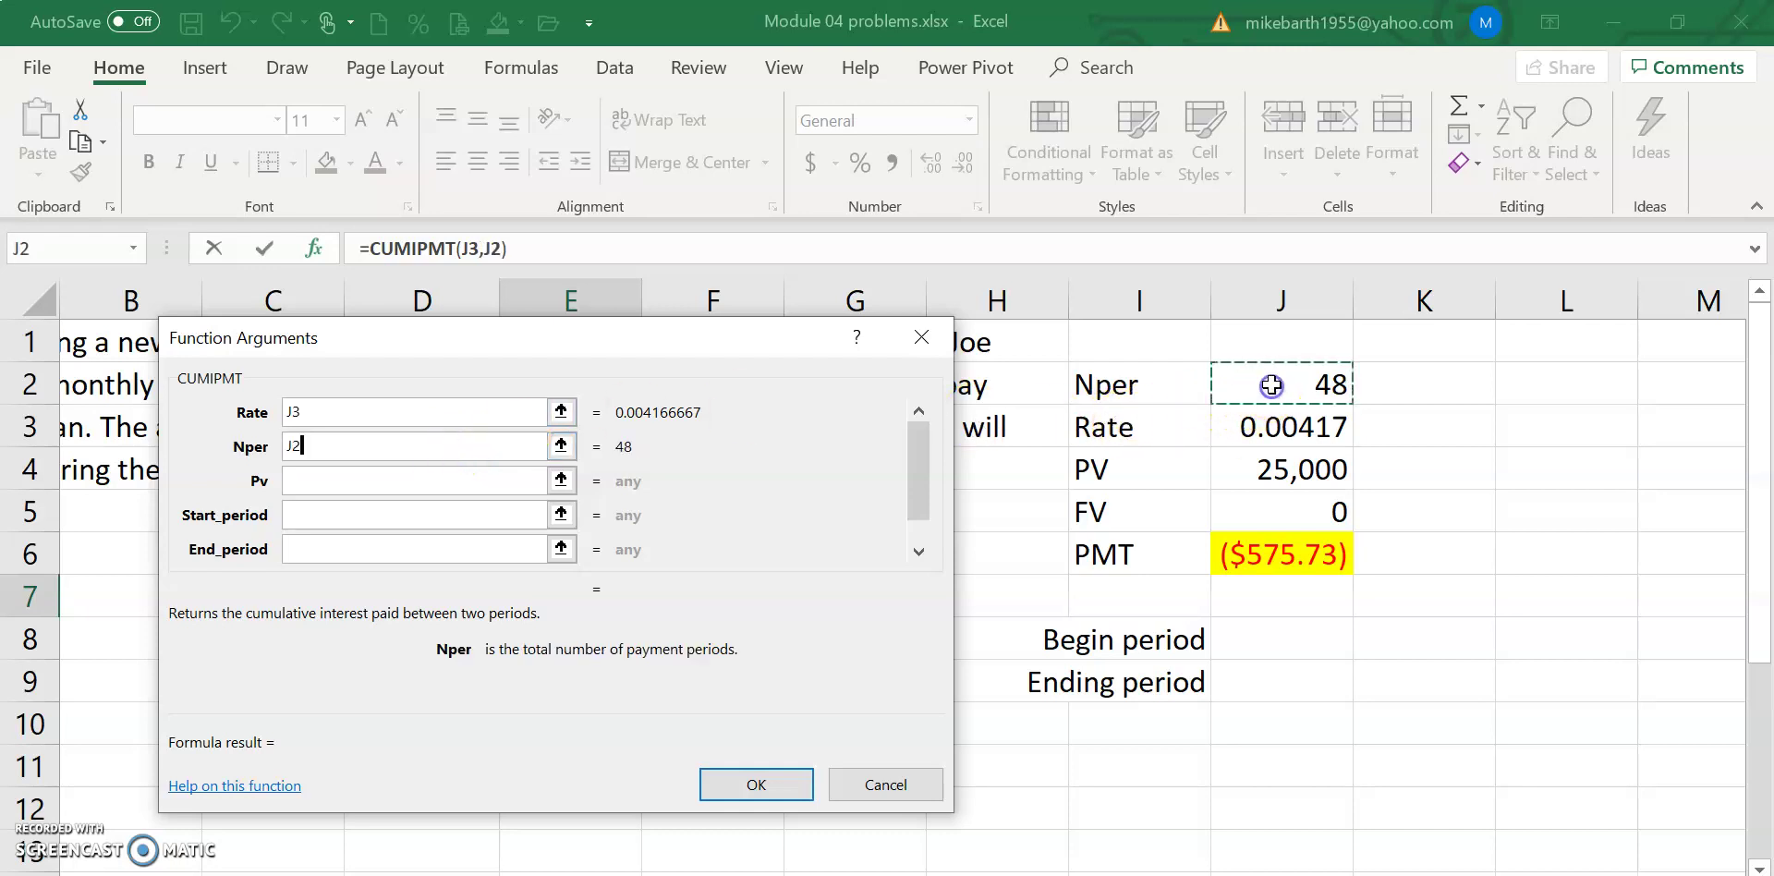
{"action": "left_click", "coordinate": [417, 480]}
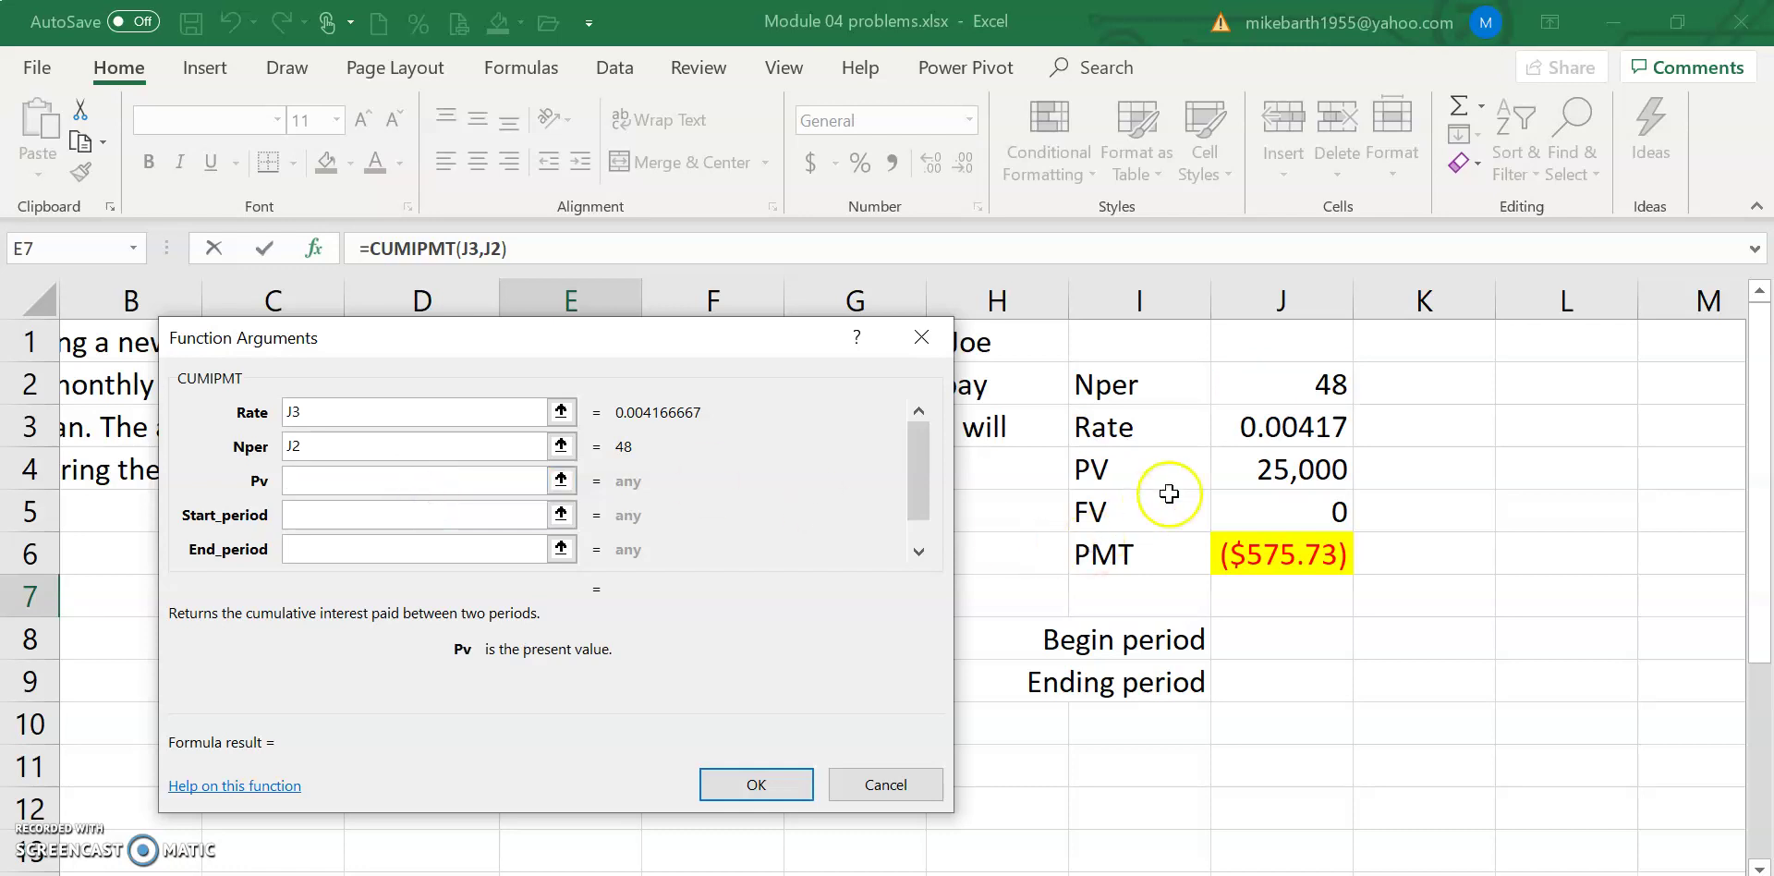
{"action": "left_click", "coordinate": [1256, 468]}
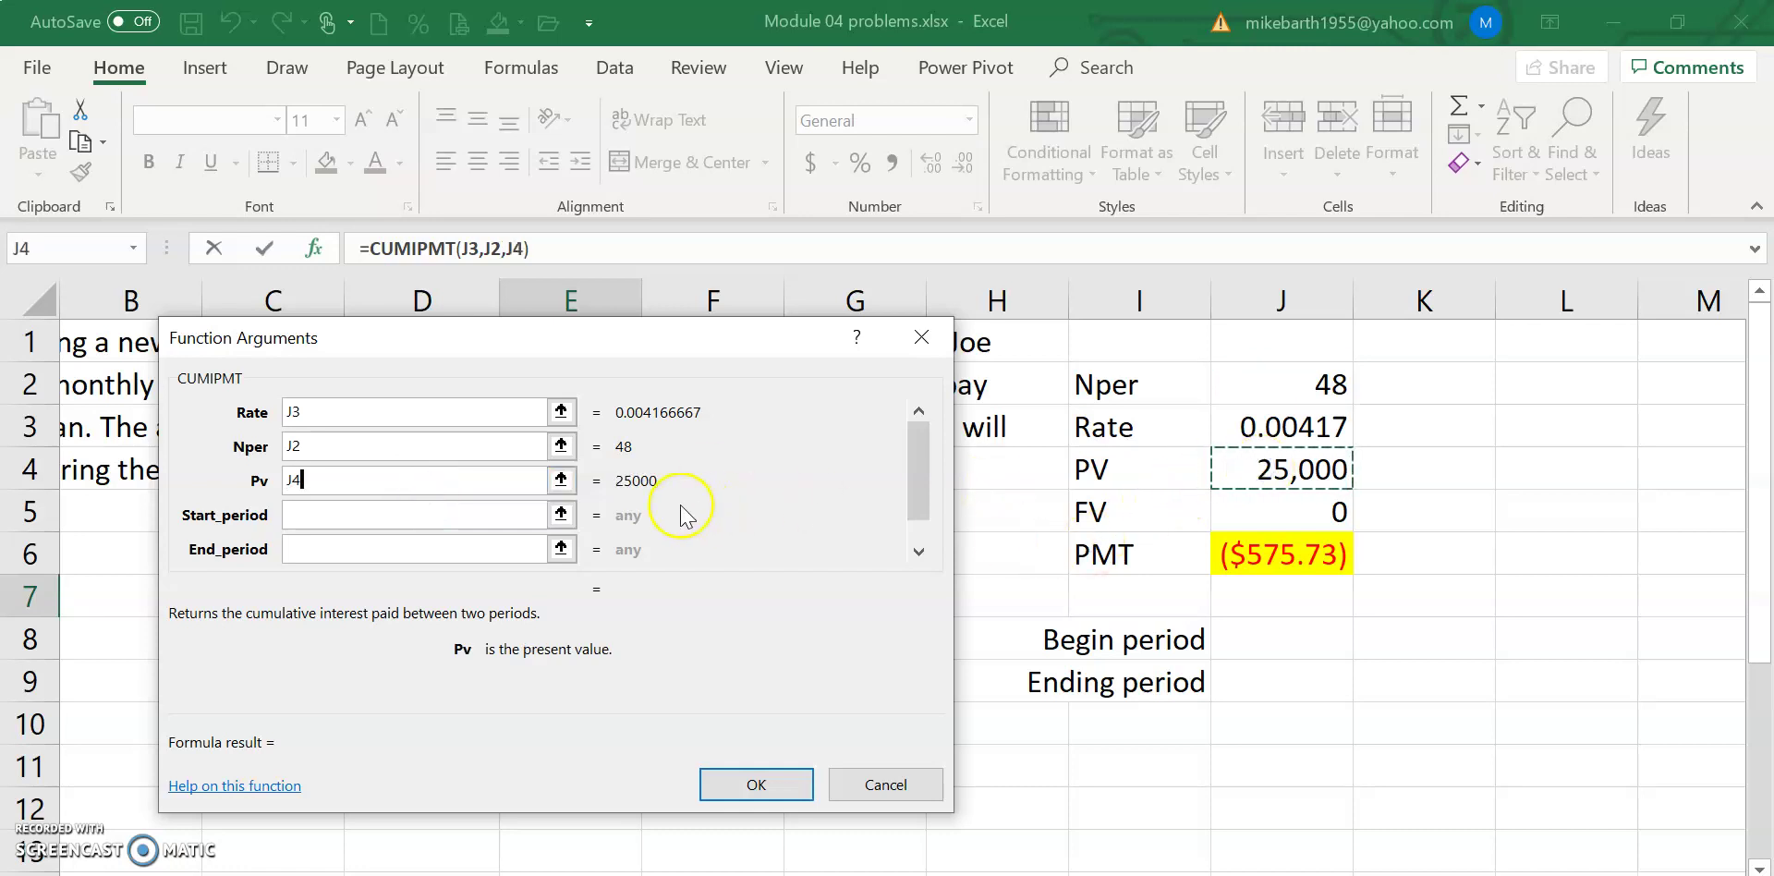
Step: Complete the CUMIPMT function in E7 with Start_period 1, End_period 12 and Type 0
{"action": "left_click", "coordinate": [445, 523]}
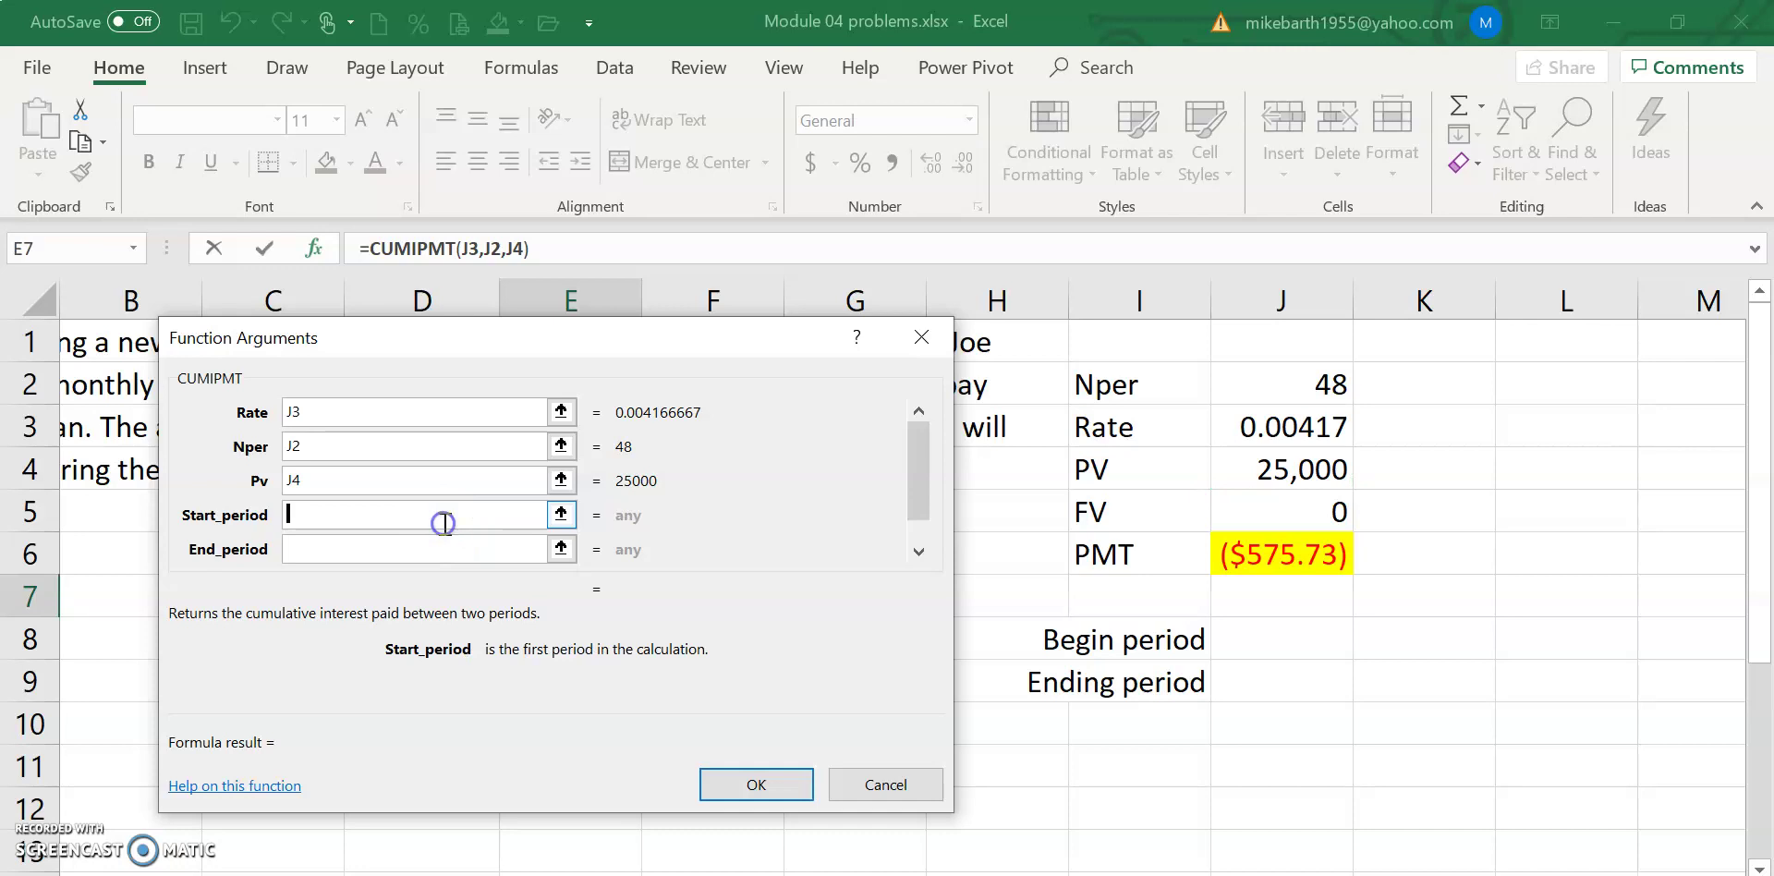
{"action": "type", "text": "1"}
{"action": "left_click", "coordinate": [415, 550]}
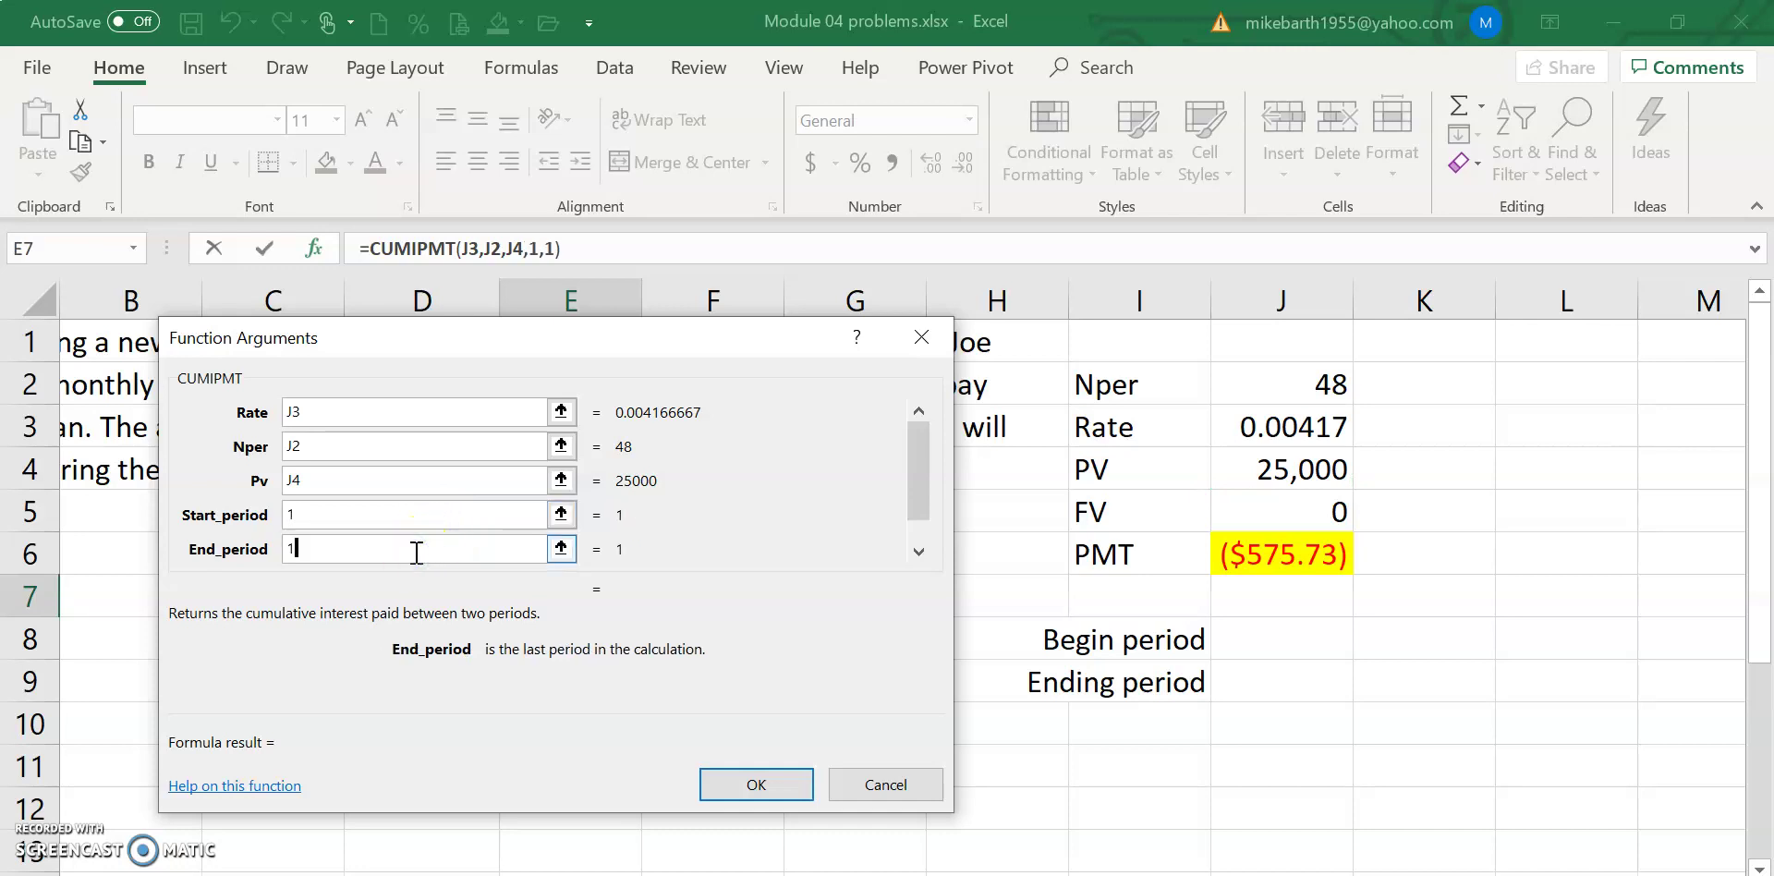
{"action": "left_click", "coordinate": [918, 553]}
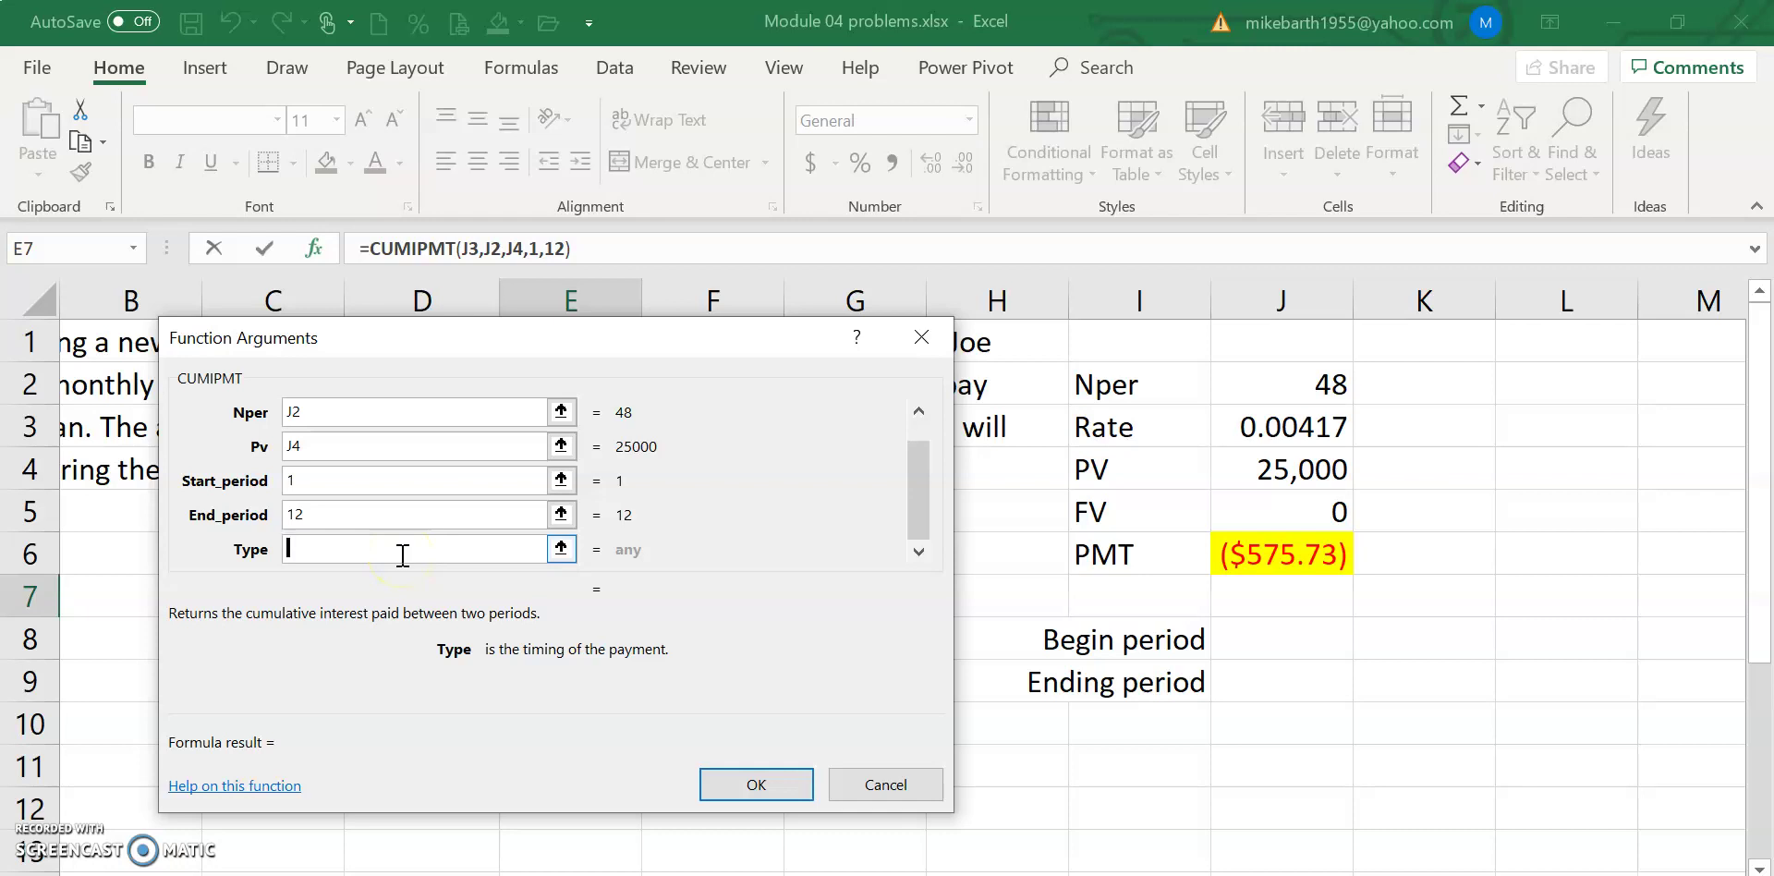
{"action": "type", "text": "9"}
{"action": "type", "text": "0"}
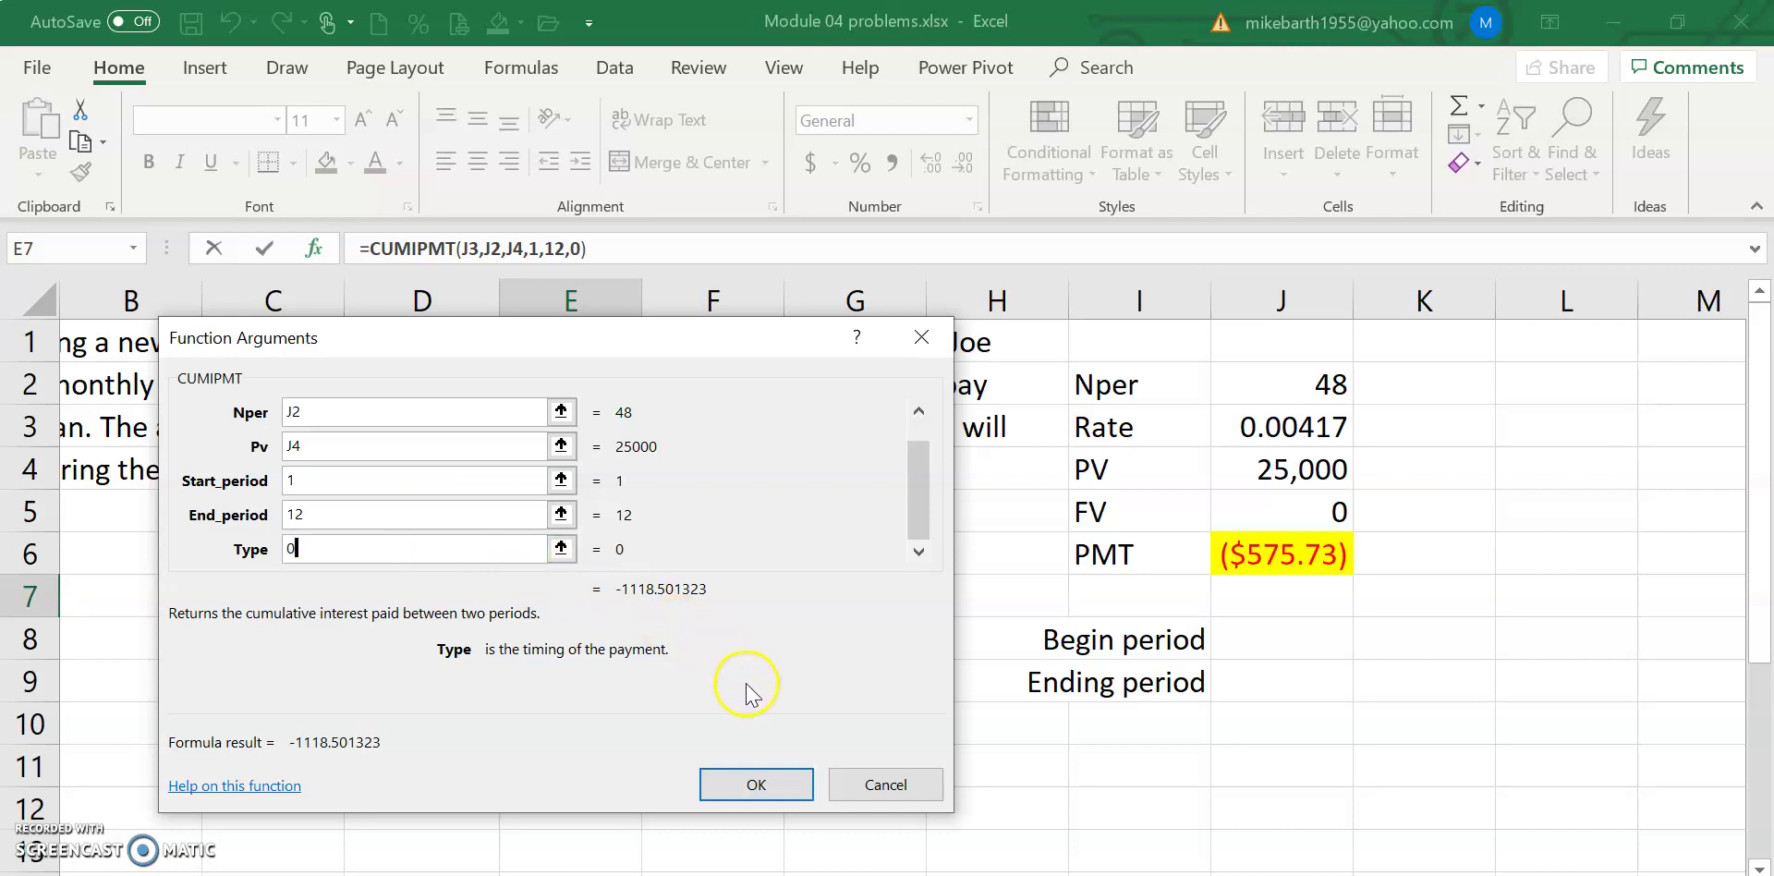
{"action": "left_click", "coordinate": [918, 551]}
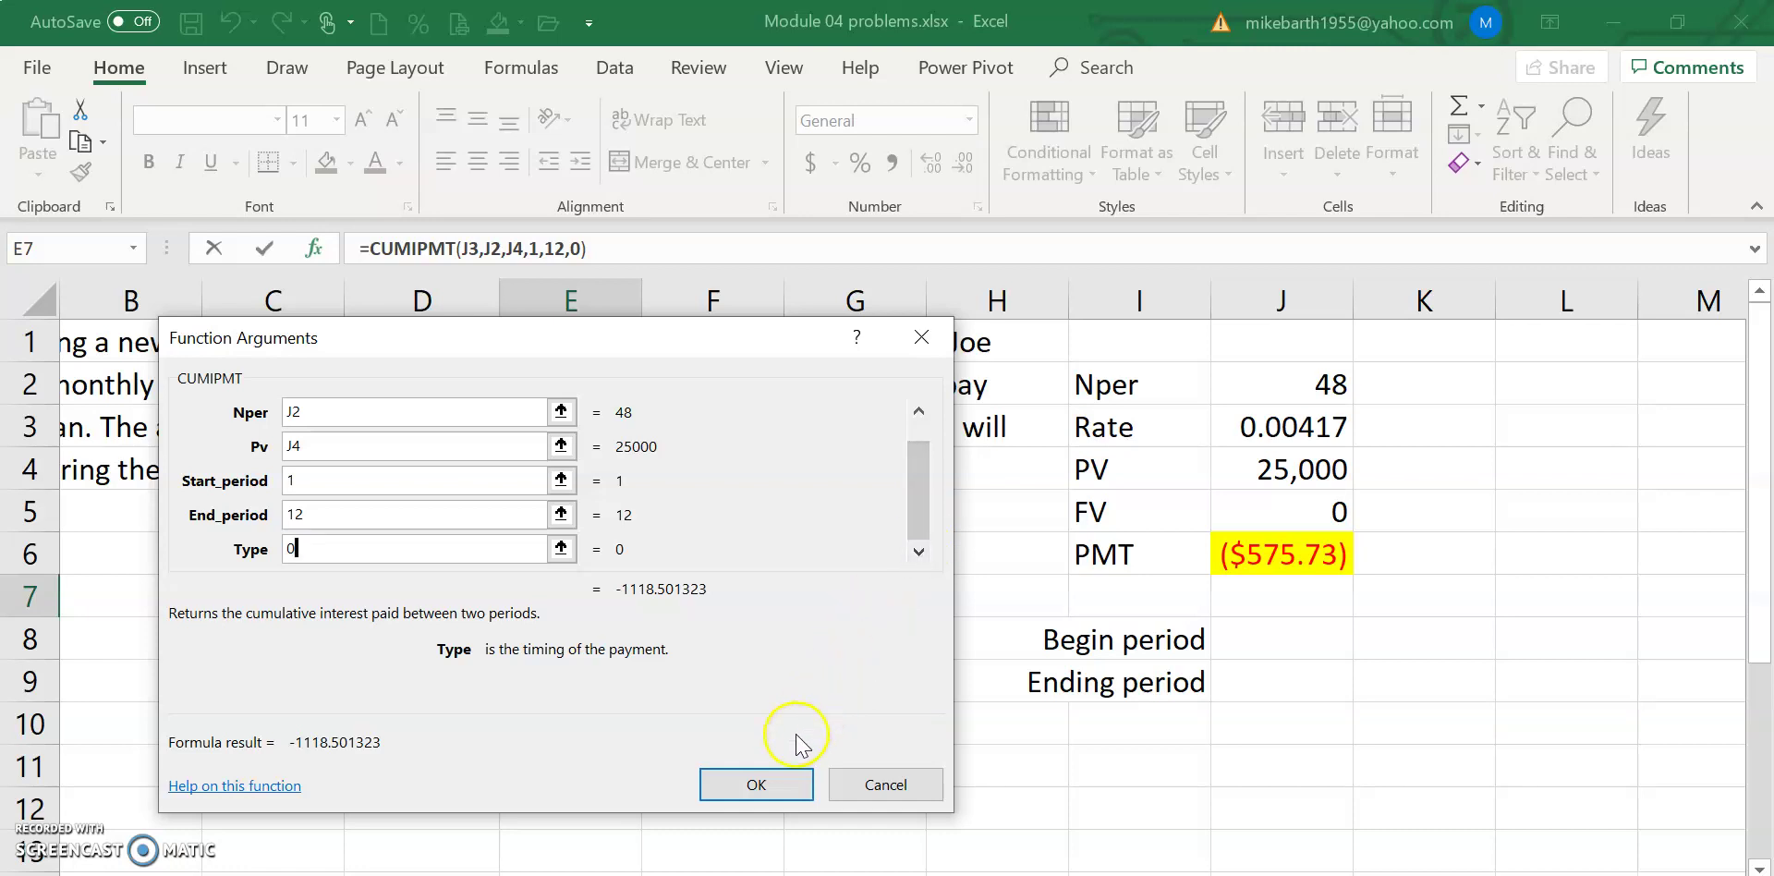
{"action": "left_click", "coordinate": [779, 785]}
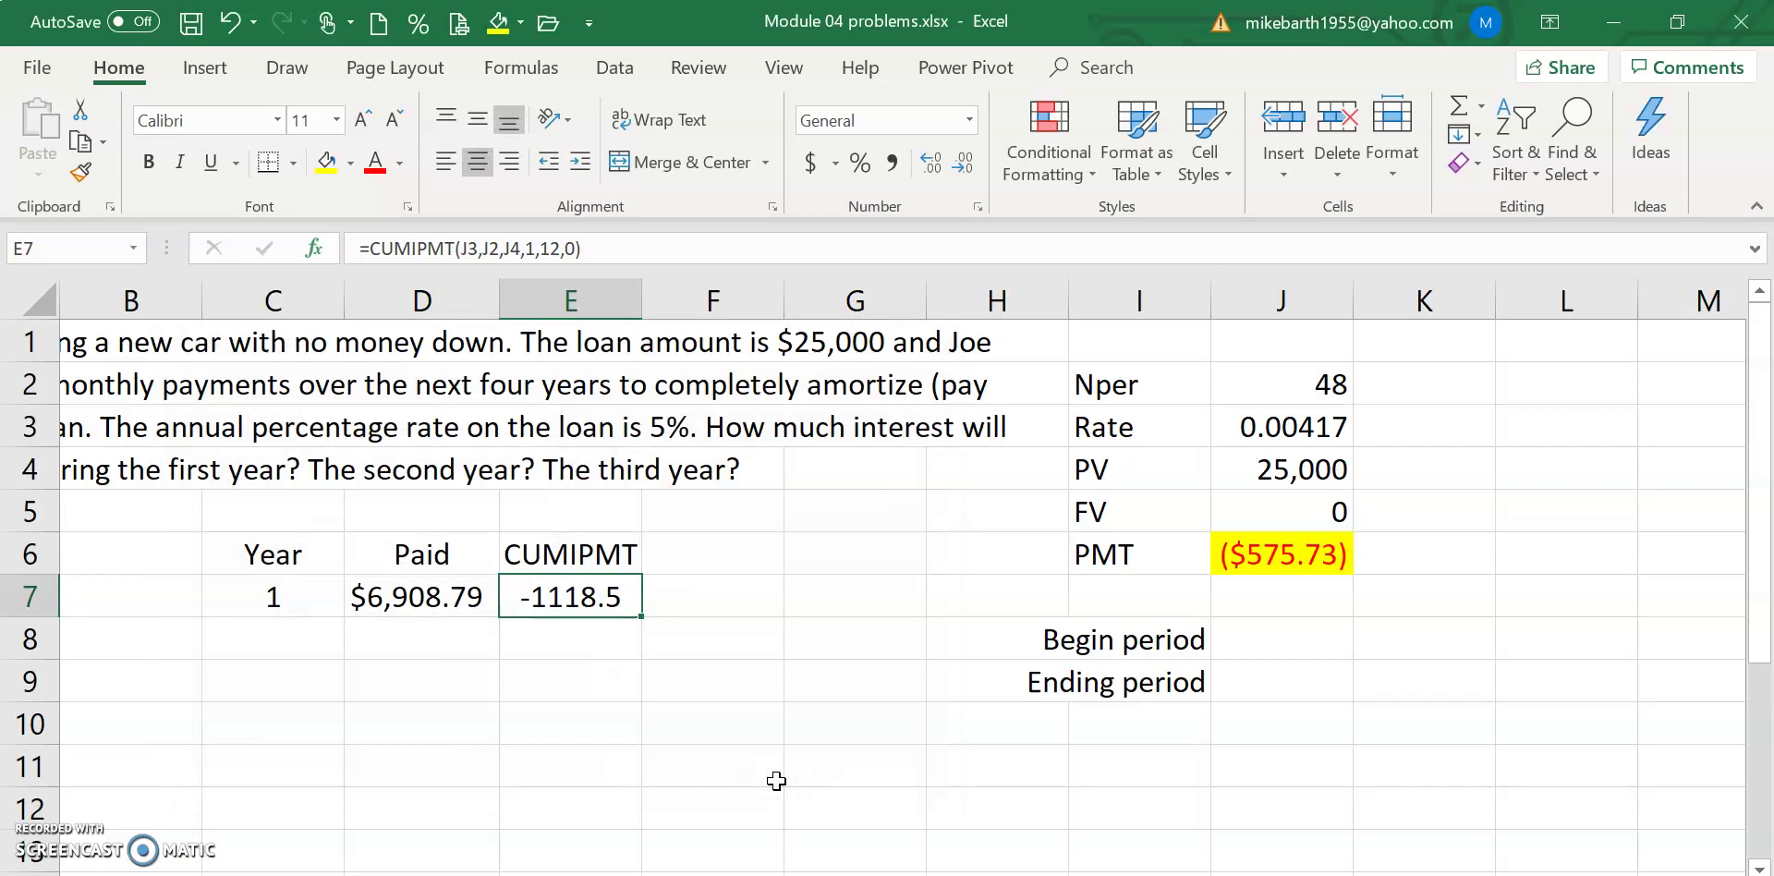
Step: Apply the cell formatting of D7 to E7 and autofit the width of column E
{"action": "key", "text": "Left"}
{"action": "key", "text": "ctrl+c"}
{"action": "key", "text": "Right"}
{"action": "key", "text": "alt+e"}
{"action": "key", "text": "s"}
{"action": "key", "text": "t"}
{"action": "key", "text": "Return"}
{"action": "key", "text": "alt+h"}
{"action": "key", "text": "o"}
{"action": "key", "text": "i"}
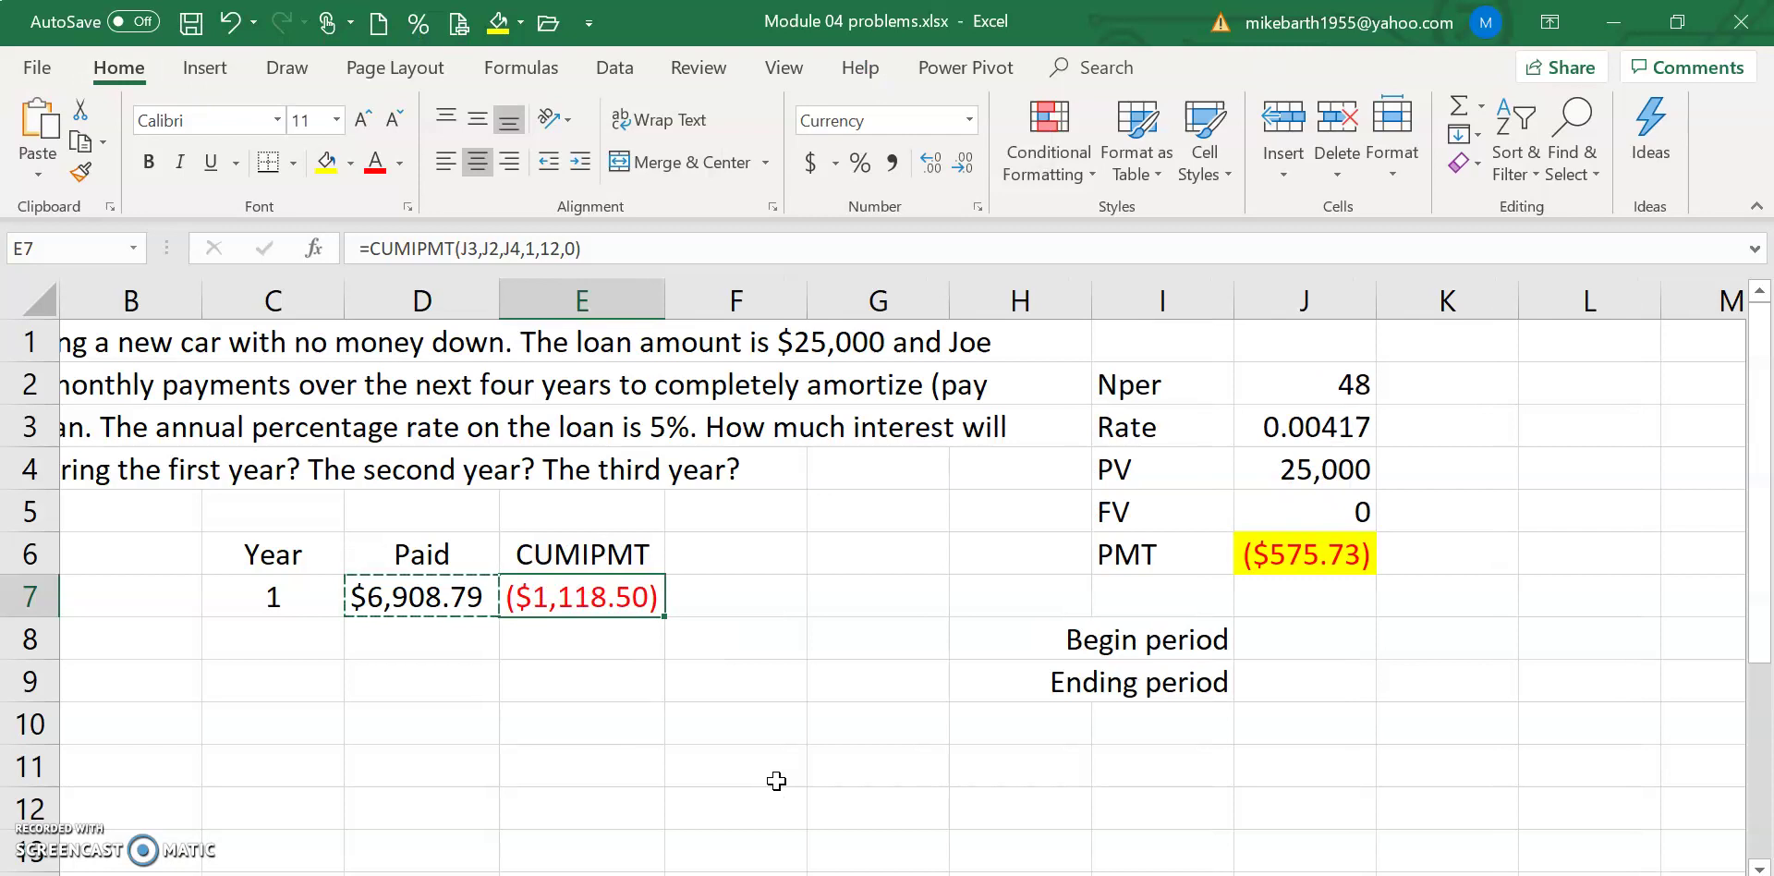
Step: Enter the column header "CUMPRINC" in F6
{"action": "key", "text": "Right"}
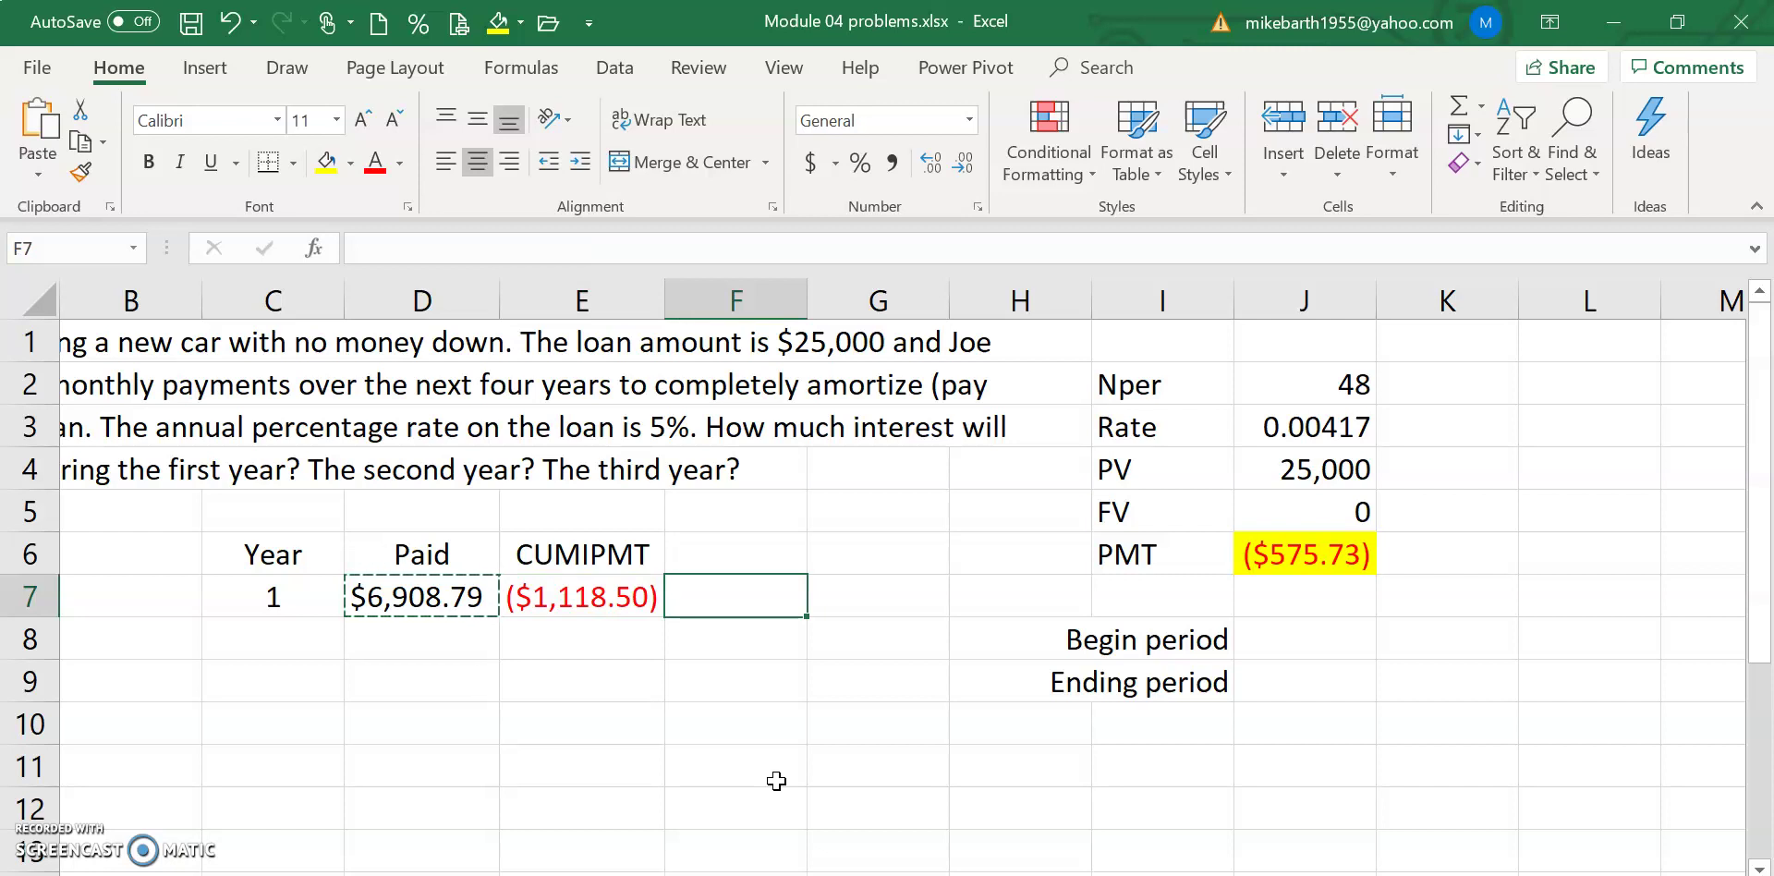
{"action": "key", "text": "Up"}
{"action": "type", "text": "CUMP"}
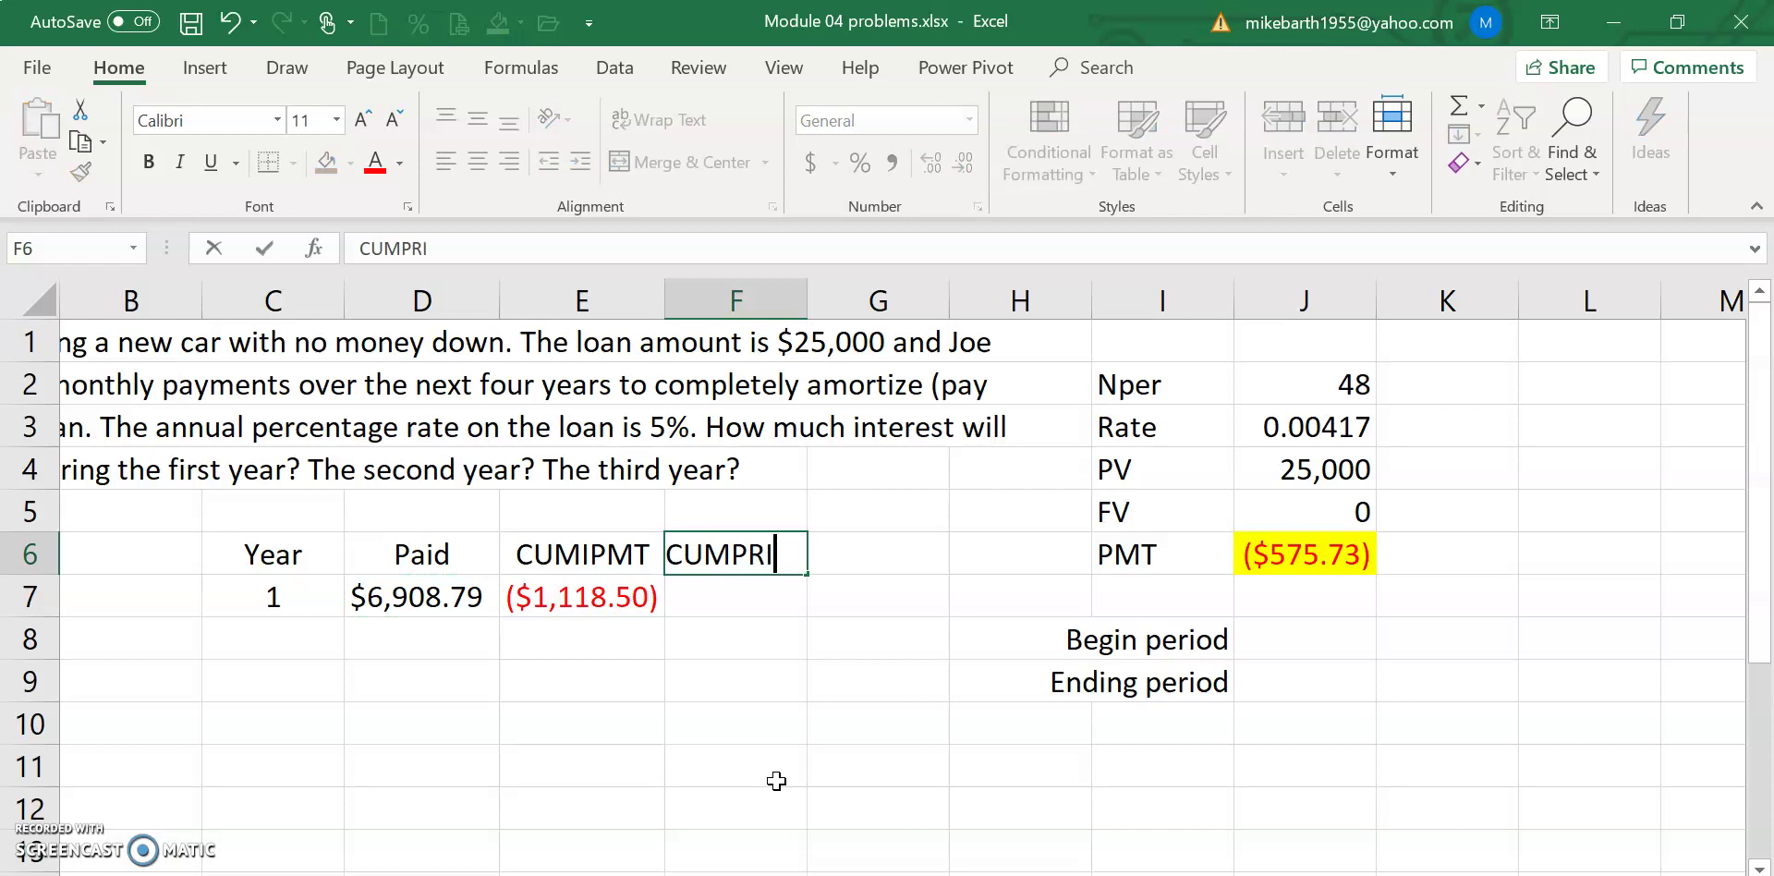
{"action": "type", "text": "RINC"}
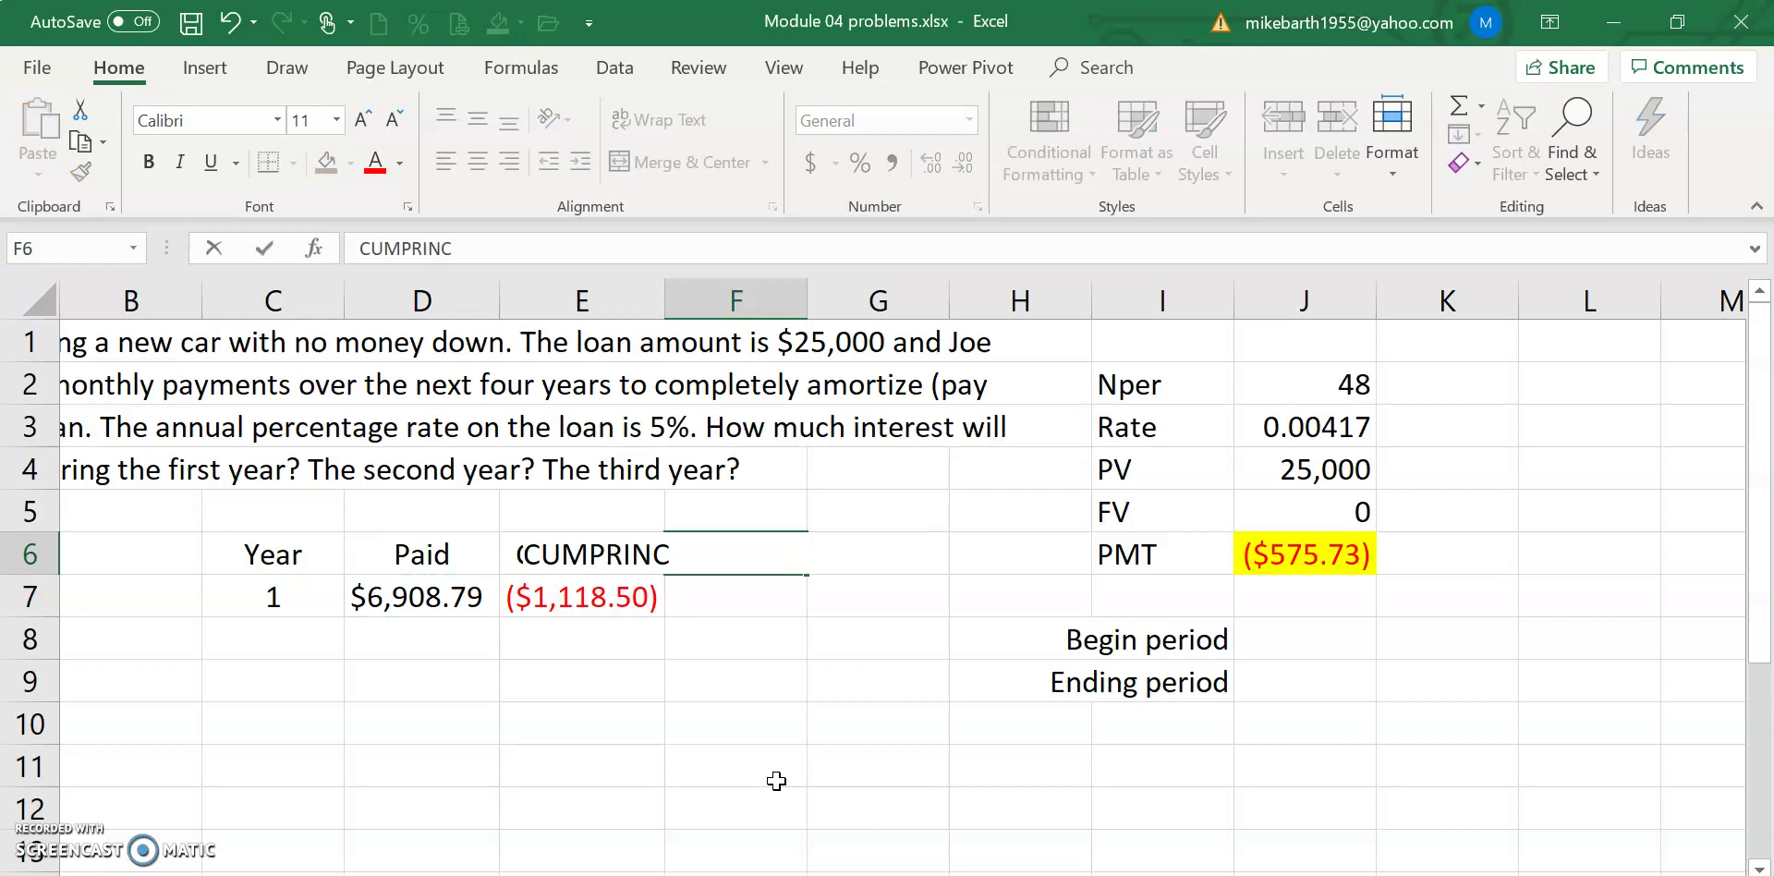
{"action": "key", "text": "Return"}
Step: Begin a CUMPRINC formula in F7 and set its function arguments Rate to J3, Nper to J2 and Pv to J4
{"action": "type", "text": "=cumpricn"}
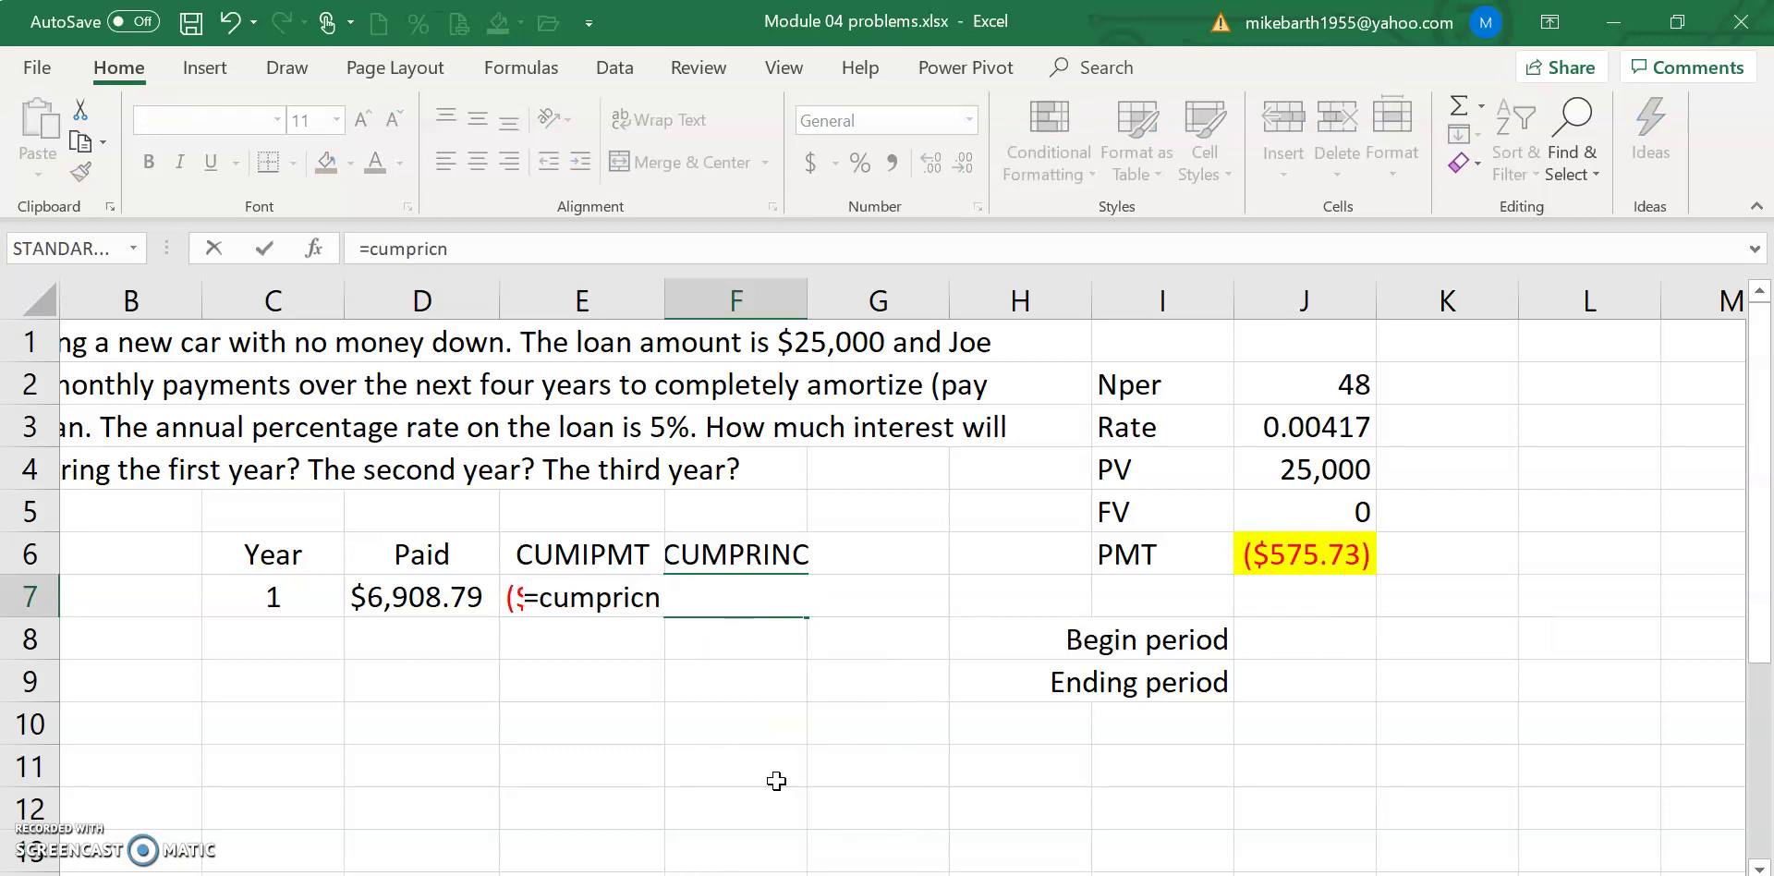
{"action": "key", "text": "BackSpace"}
{"action": "key", "text": "BackSpace"}
{"action": "type", "text": "nc("}
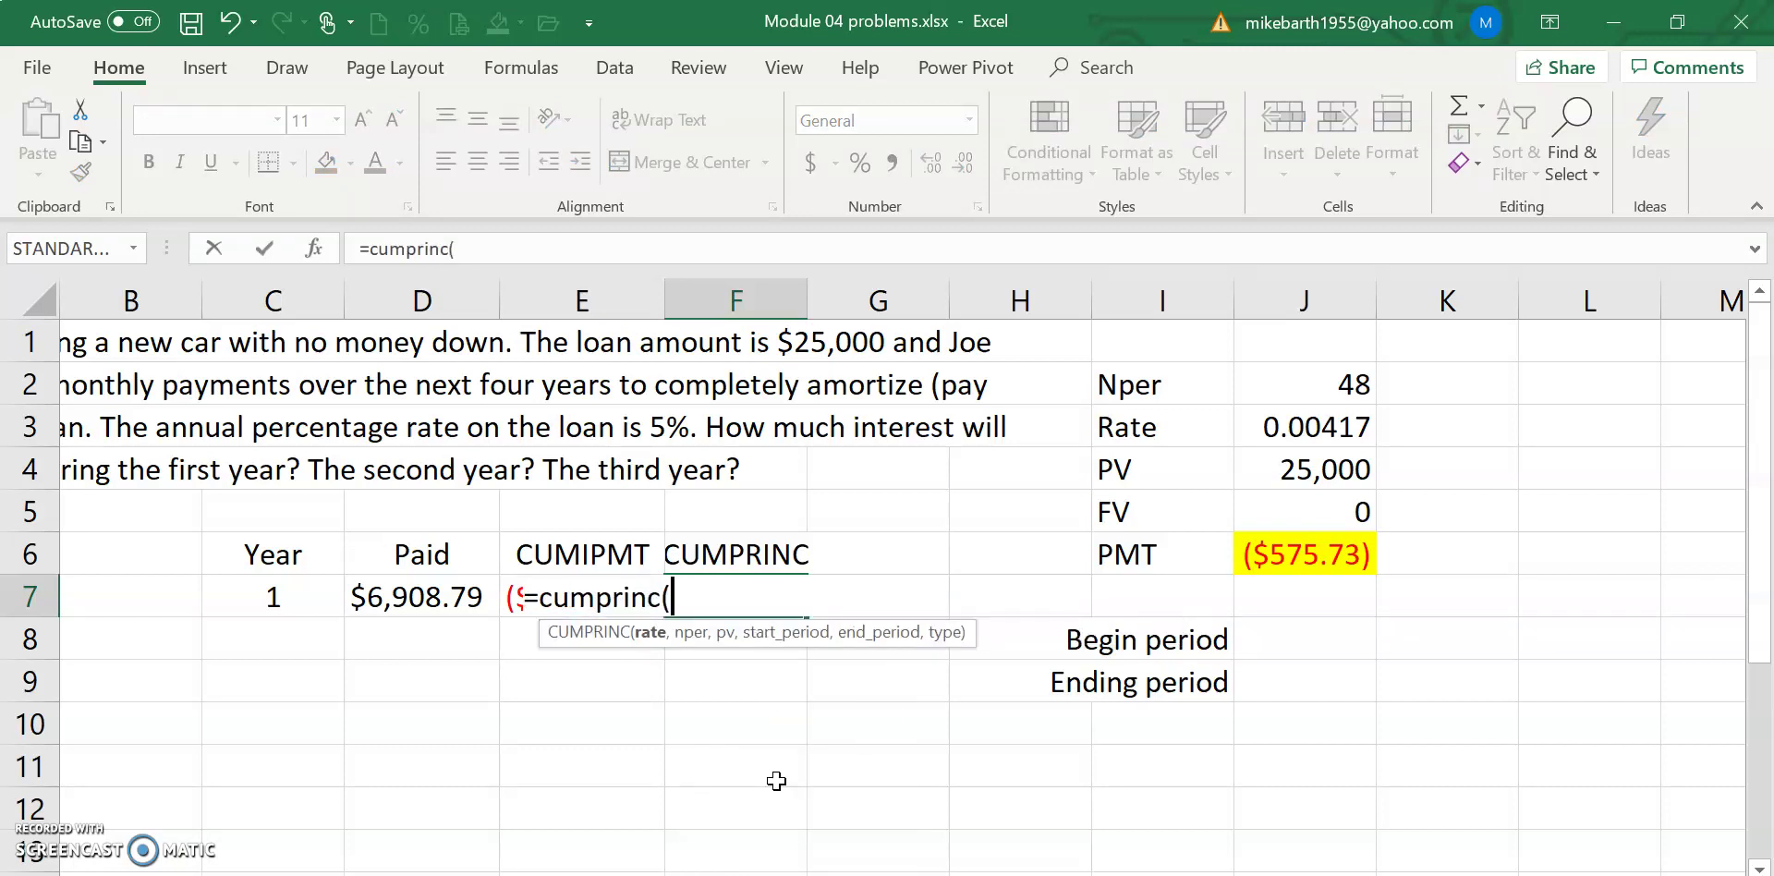
{"action": "left_click", "coordinate": [322, 254]}
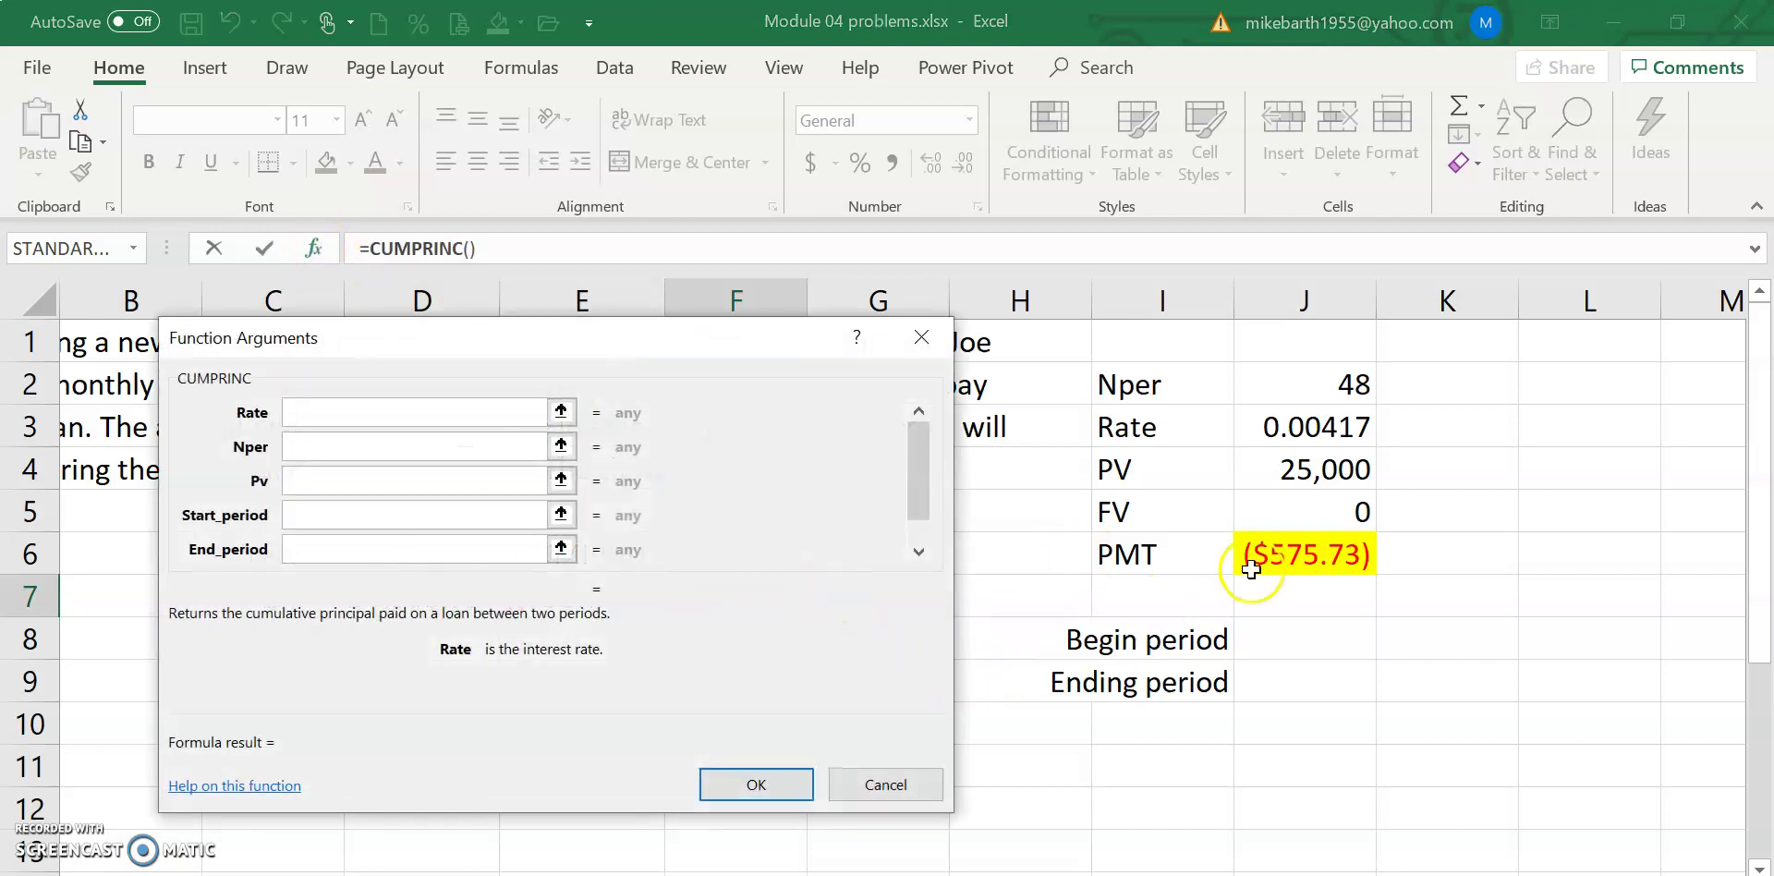
{"action": "left_click", "coordinate": [1341, 434]}
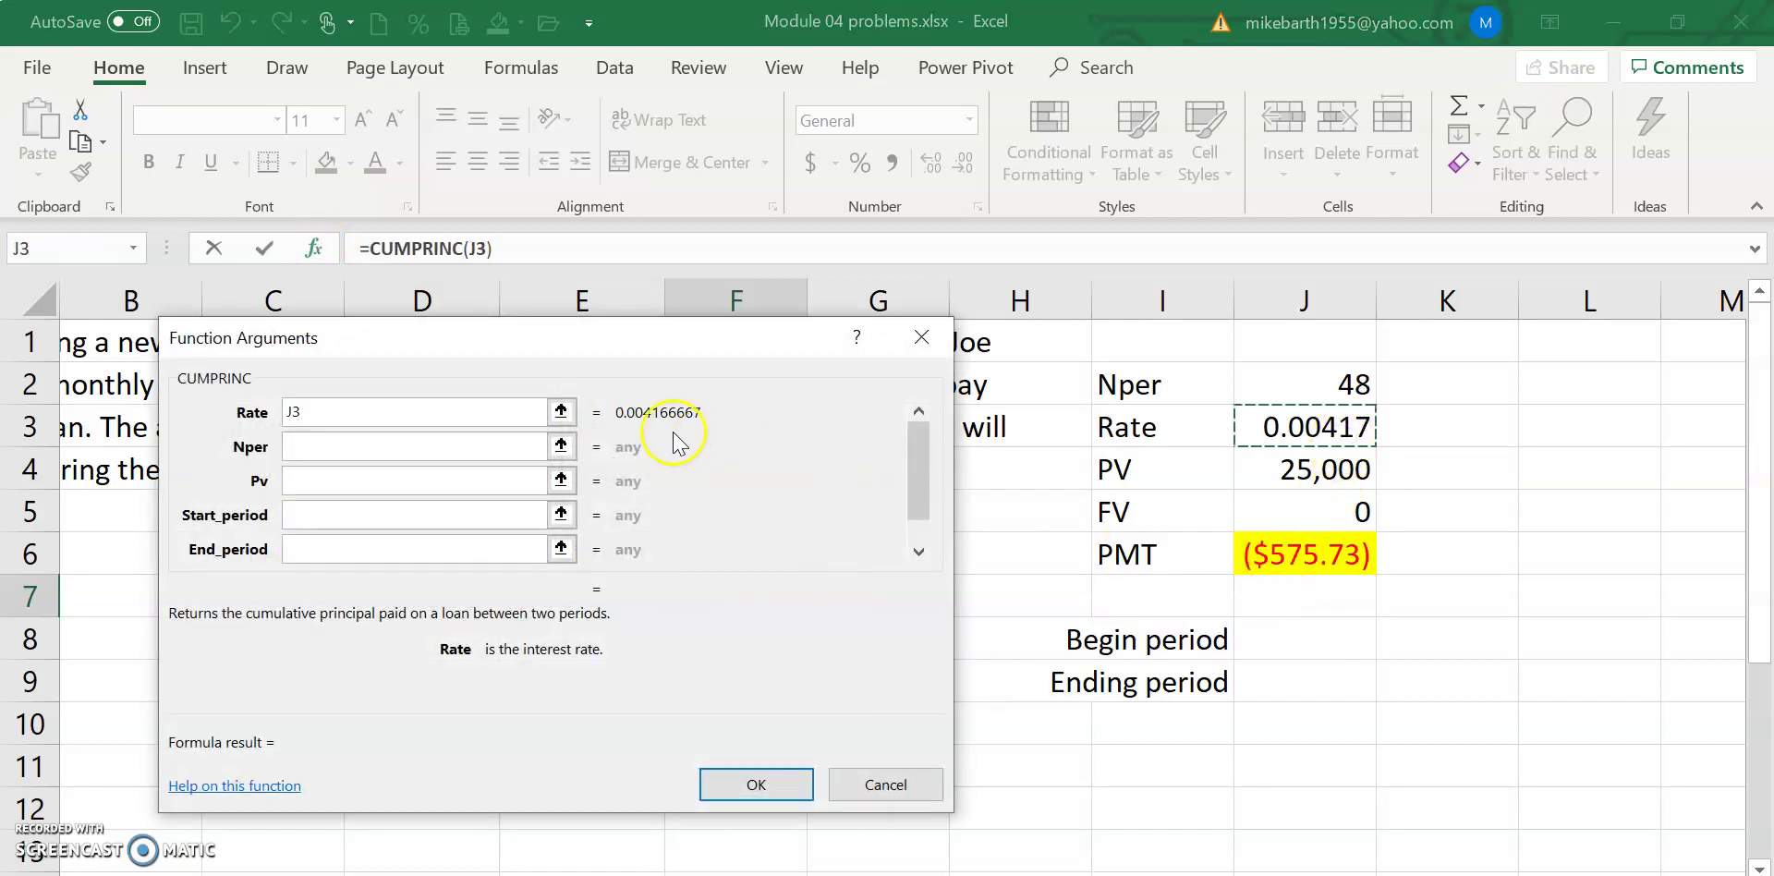
{"action": "left_click", "coordinate": [444, 446]}
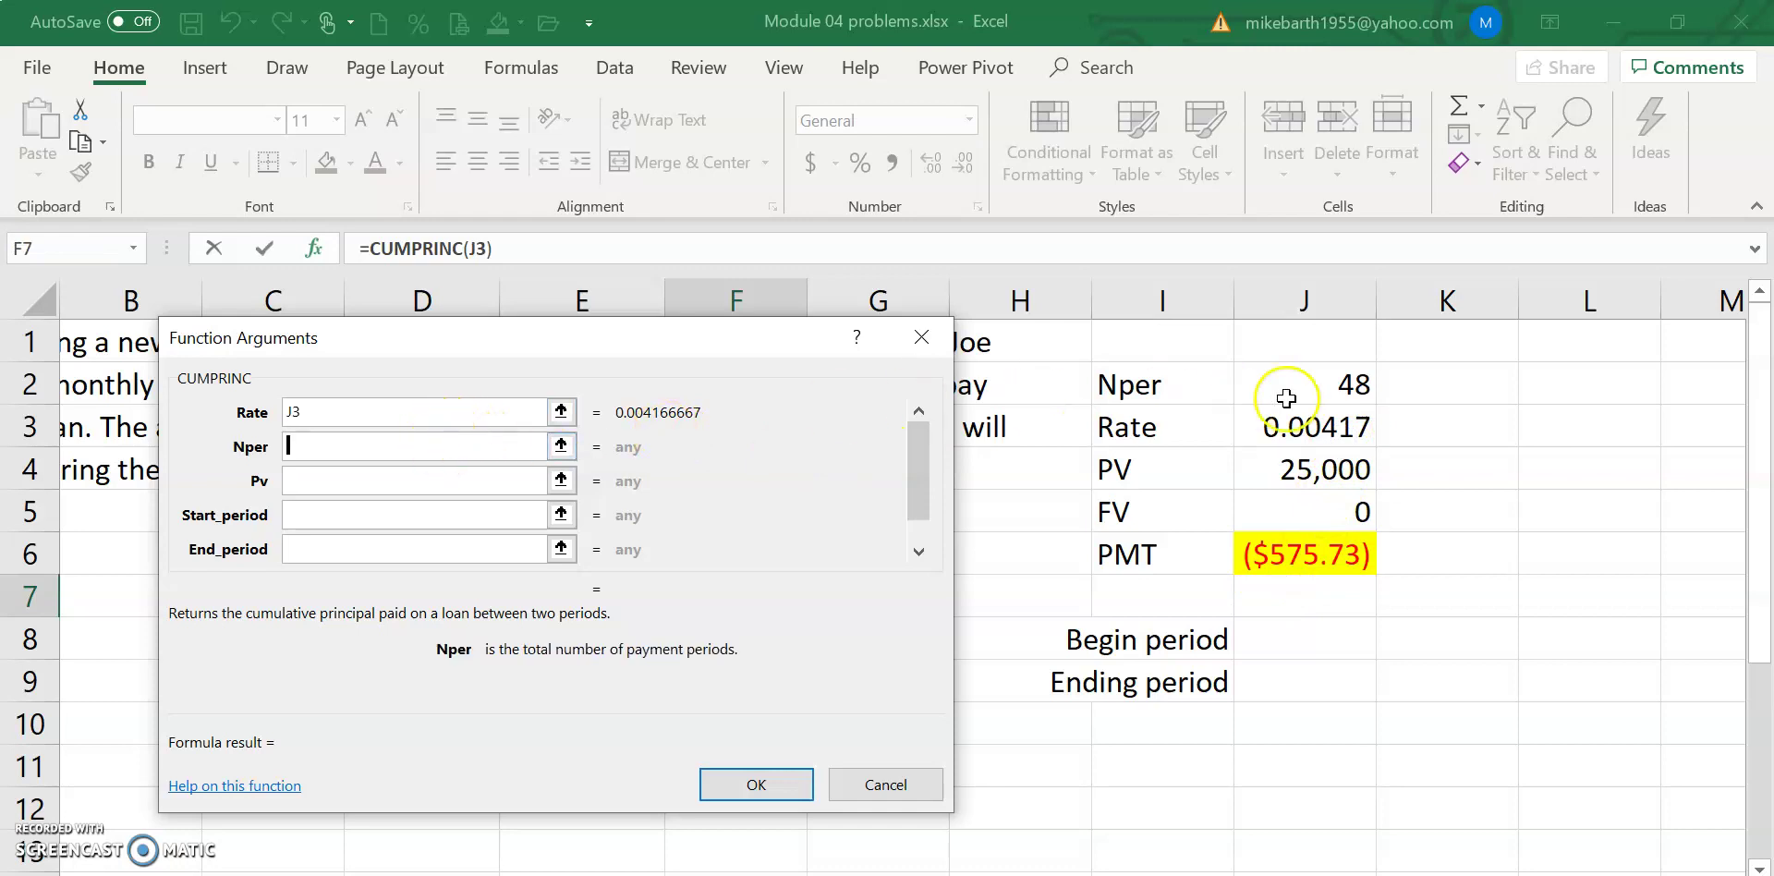
{"action": "left_click", "coordinate": [1350, 385]}
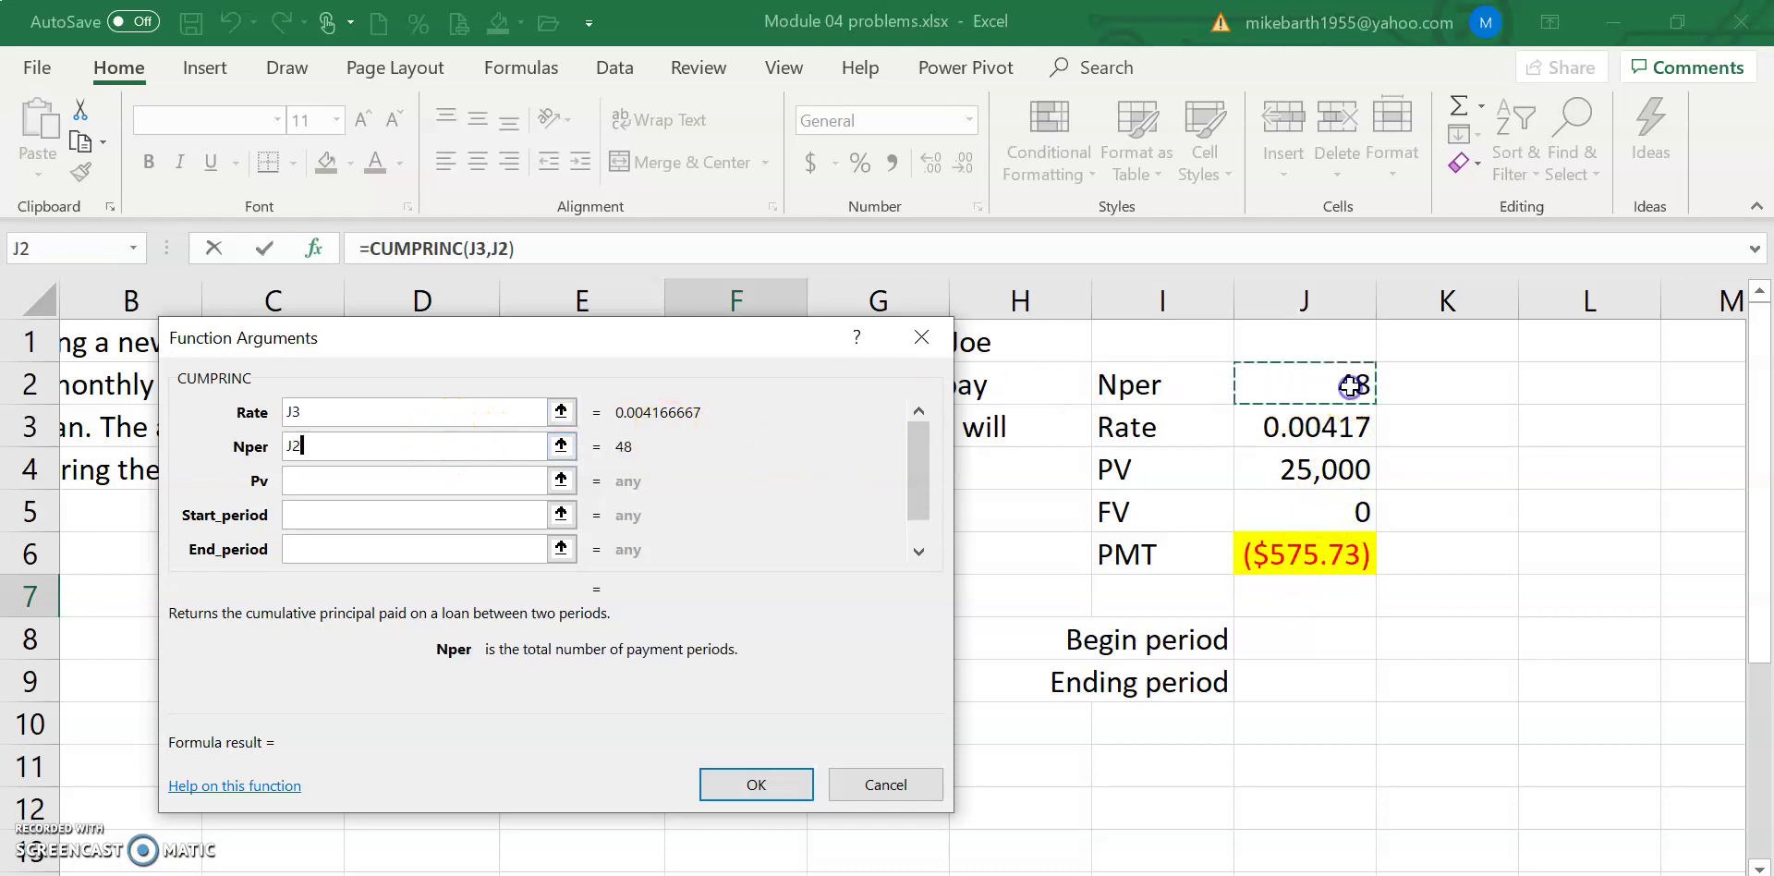
{"action": "left_click", "coordinate": [485, 481]}
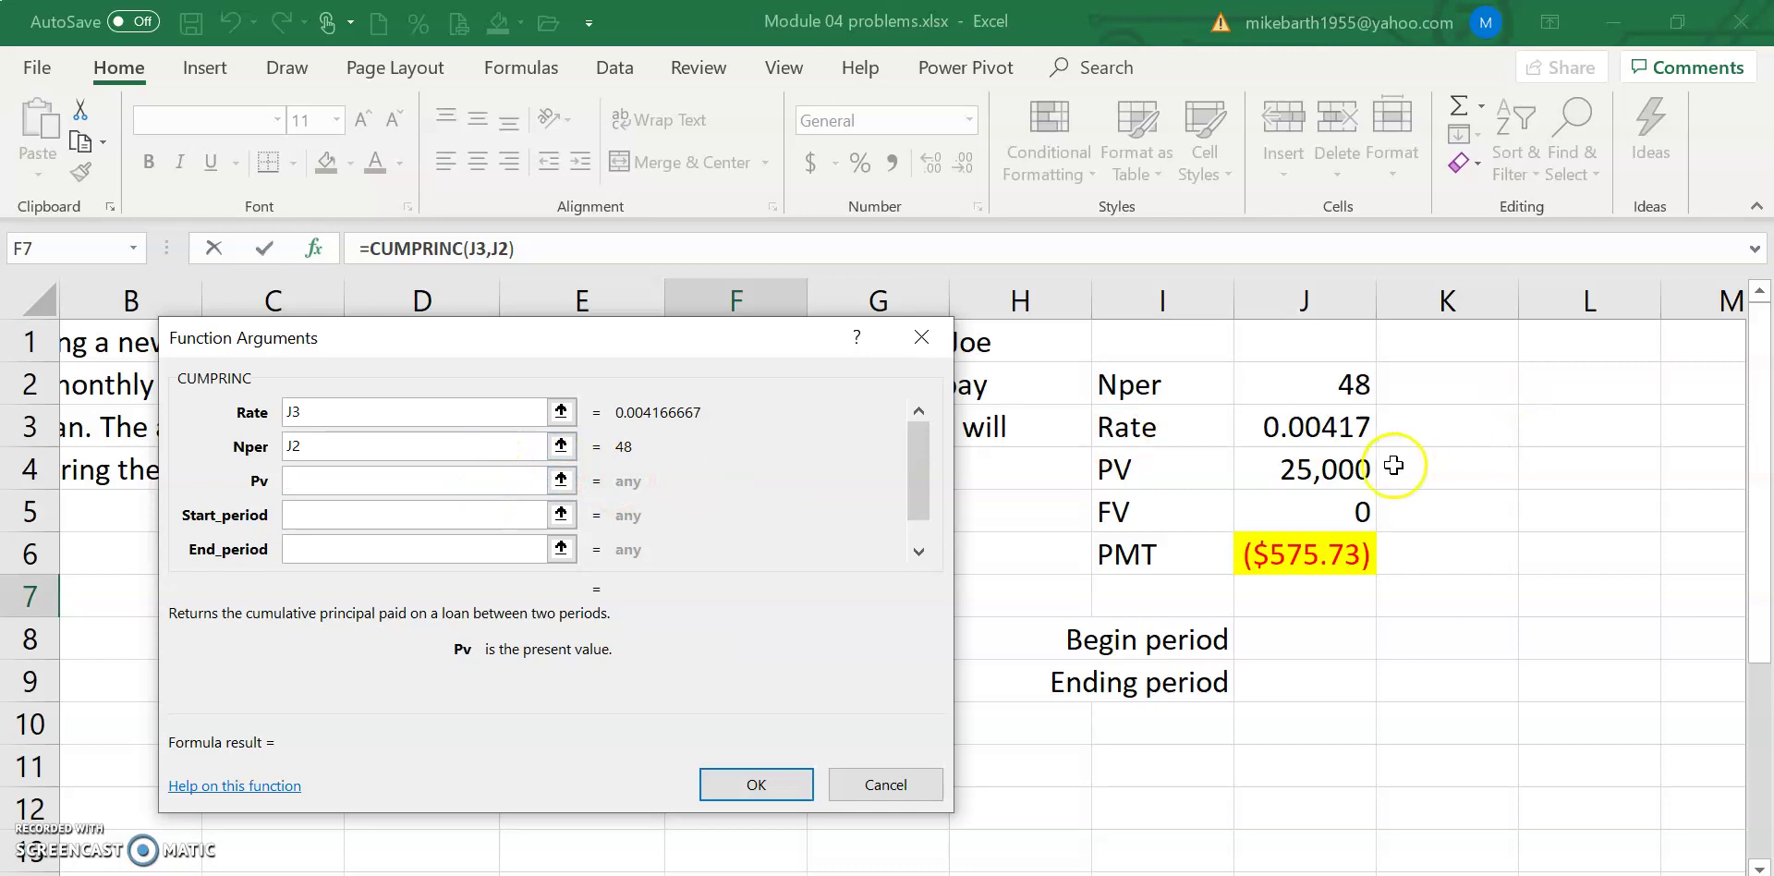
{"action": "left_click", "coordinate": [1336, 468]}
Step: Complete the CUMPRINC function in F7 with Start_period 1, End_period 12 and Type 0
{"action": "left_click", "coordinate": [448, 515]}
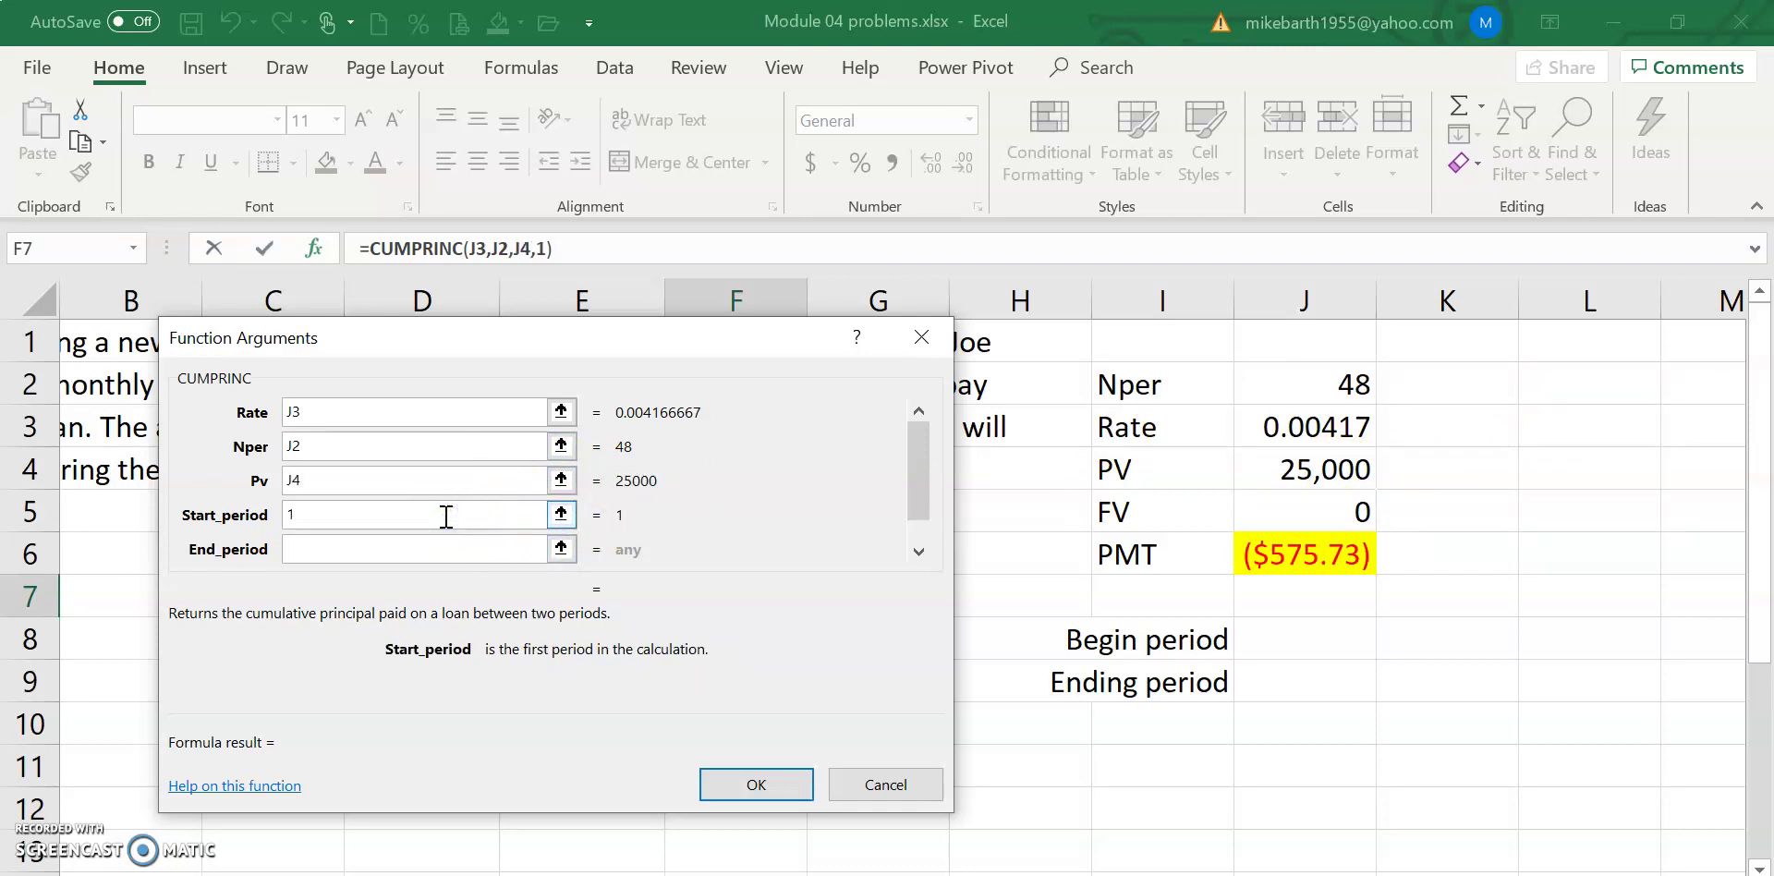
{"action": "left_click", "coordinate": [435, 550]}
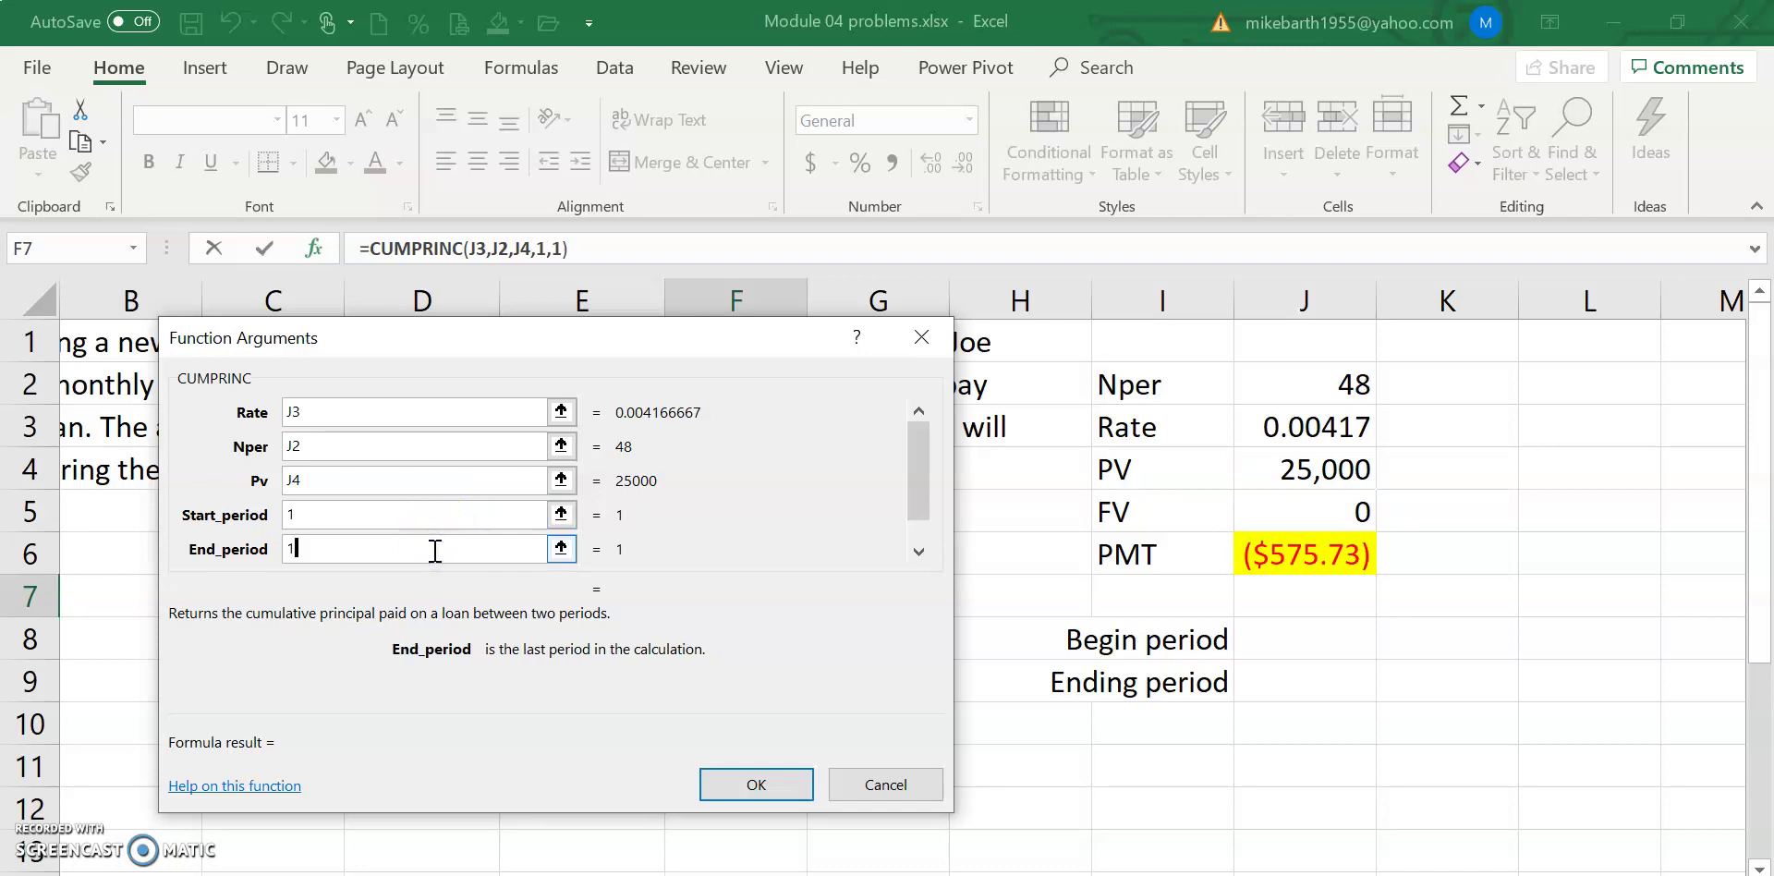
{"action": "left_click", "coordinate": [920, 553]}
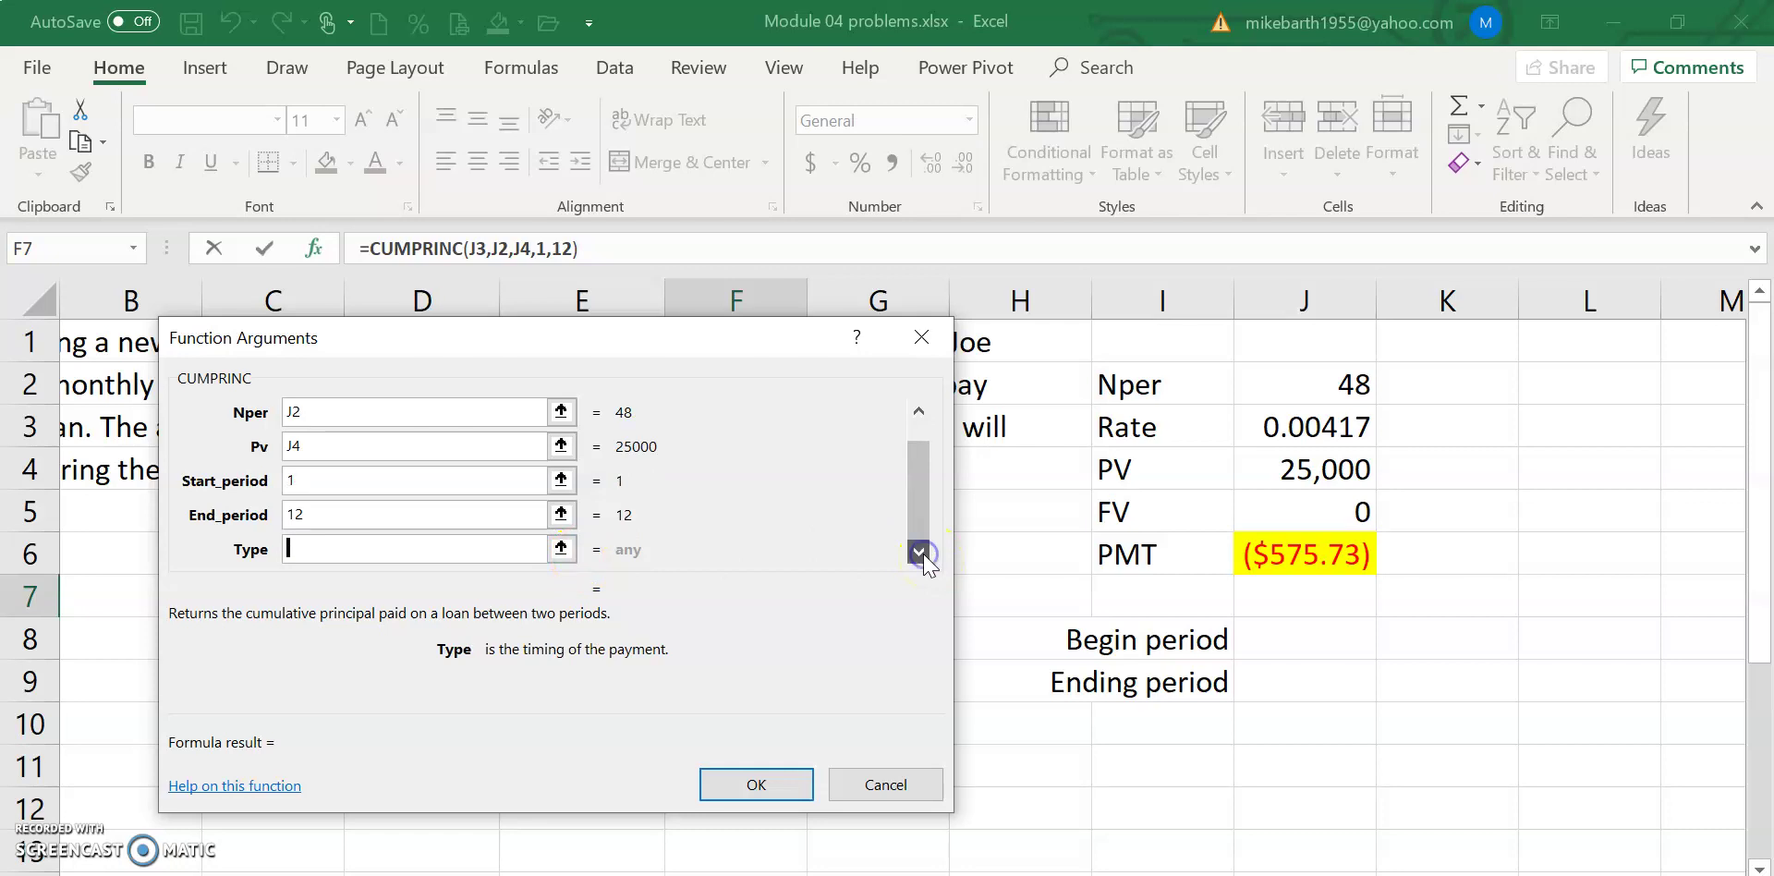
{"action": "type", "text": "0"}
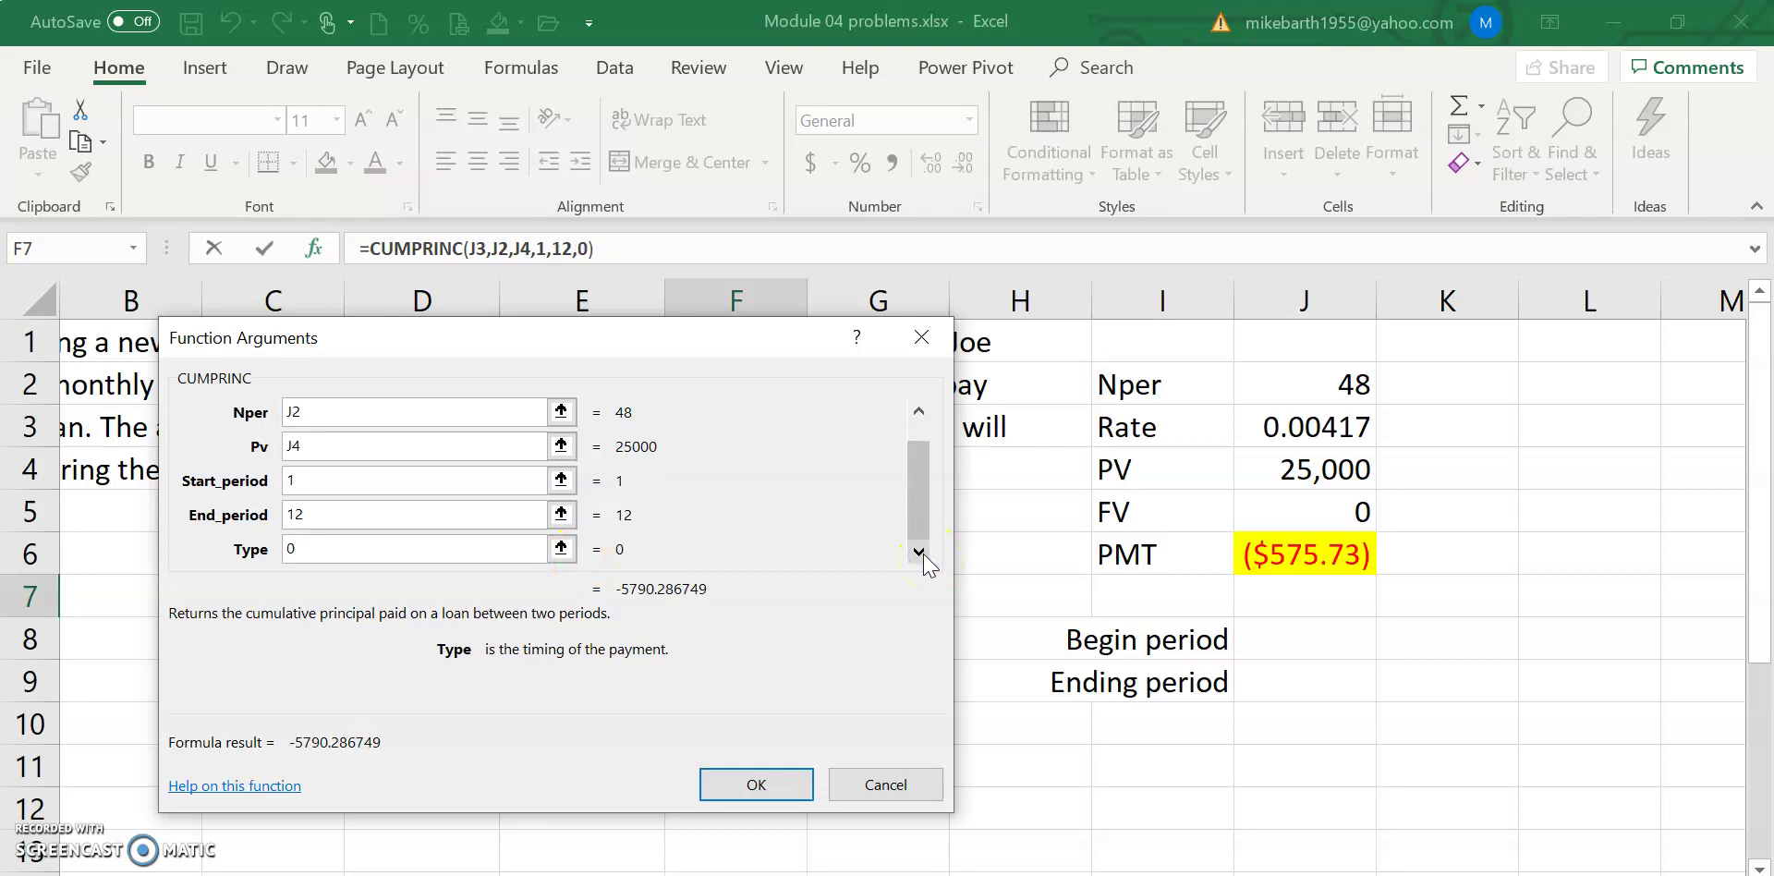
{"action": "left_click", "coordinate": [766, 784]}
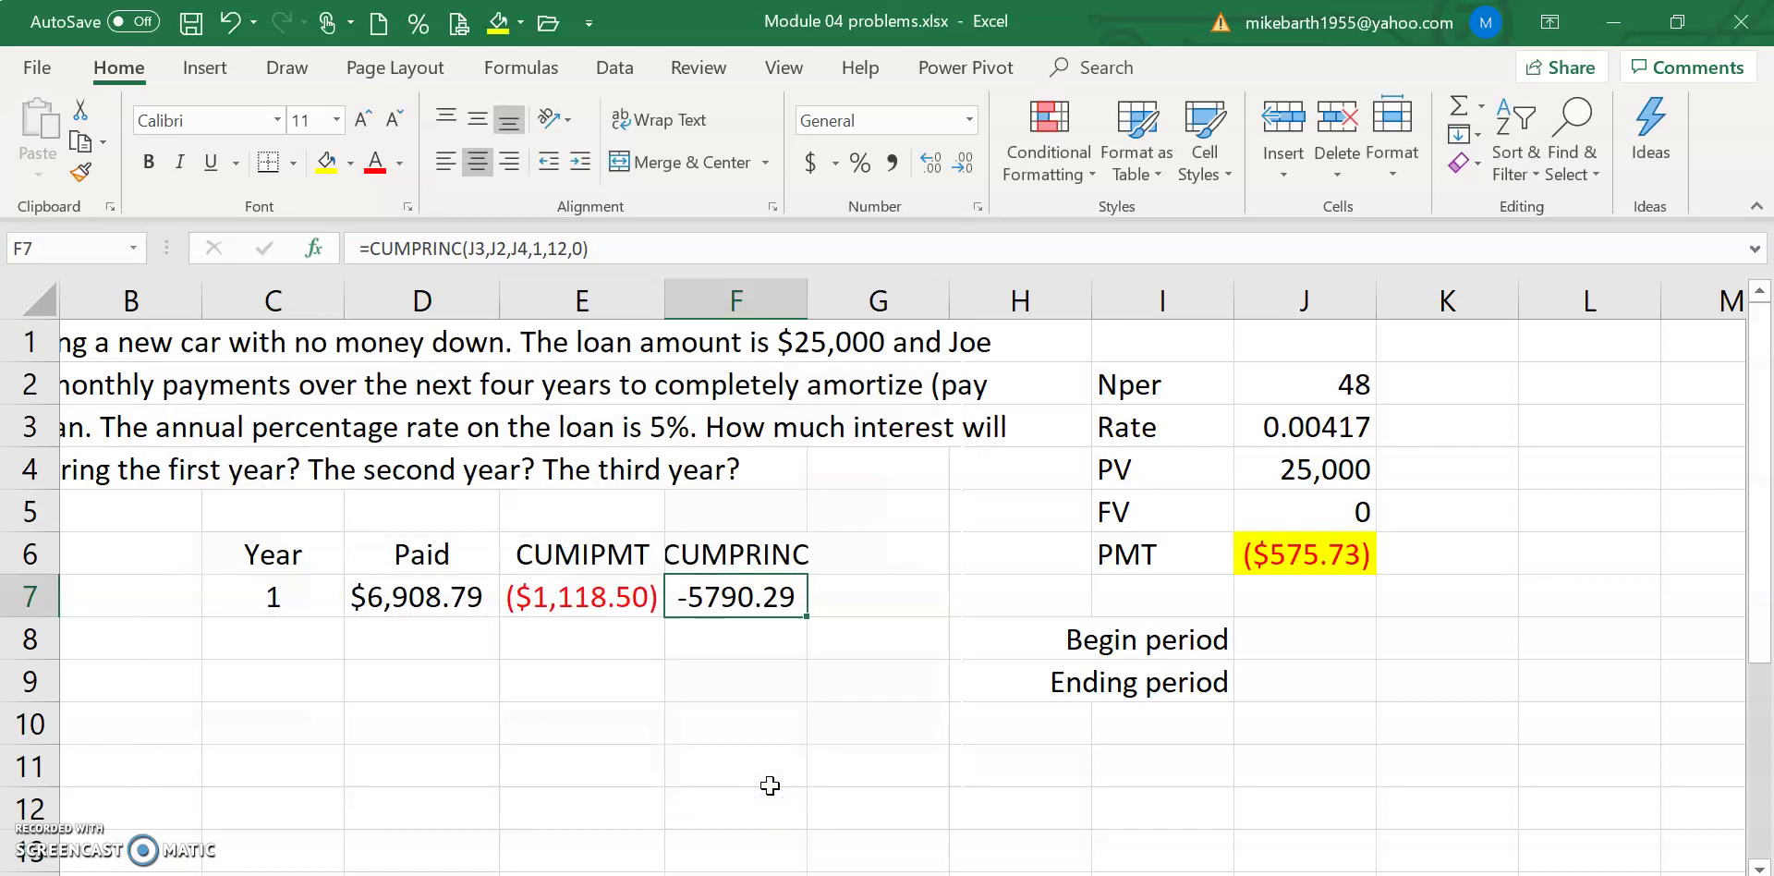
Step: Apply the cell formatting of E7 to F7 and autofit the width of column F
{"action": "key", "text": "Left"}
{"action": "key", "text": "alt+e"}
{"action": "key", "text": "c"}
{"action": "key", "text": "Right"}
{"action": "key", "text": "alt+e"}
{"action": "key", "text": "s"}
{"action": "key", "text": "t"}
{"action": "key", "text": "Return"}
{"action": "key", "text": "alt+o"}
{"action": "key", "text": "c"}
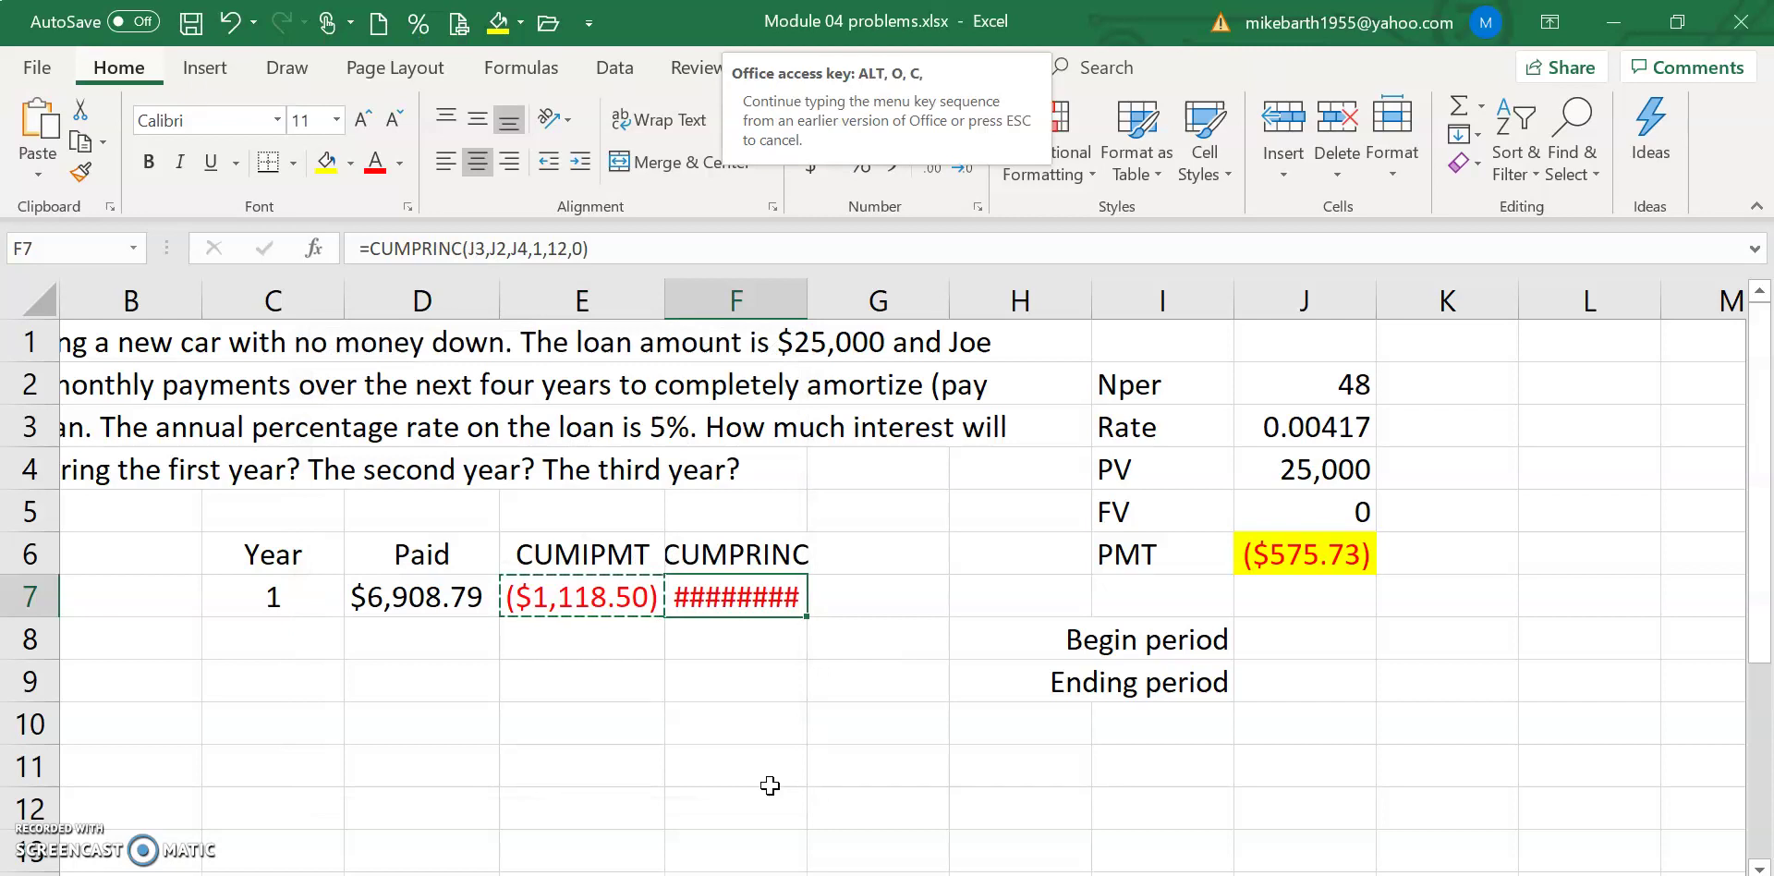
{"action": "key", "text": "a"}
Step: Add the header "Total" in G6 and enter the formula =F7+E7 in G7
{"action": "key", "text": "Right"}
{"action": "key", "text": "Up"}
{"action": "type", "text": "Total"}
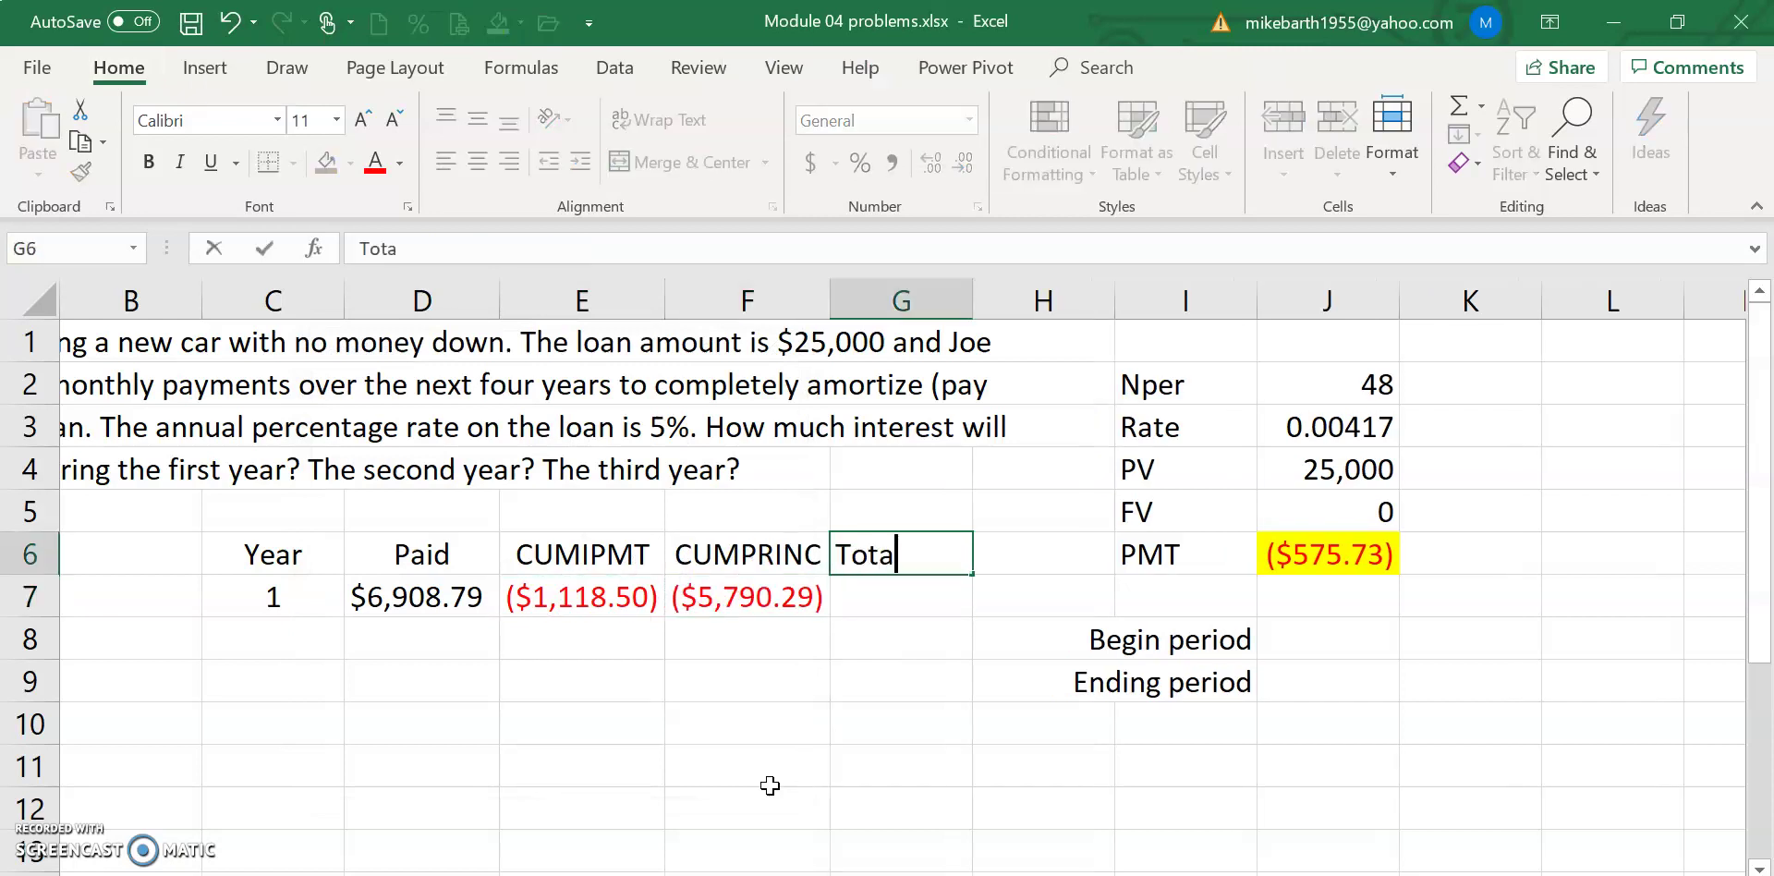
{"action": "key", "text": "Return"}
{"action": "type", "text": "="}
{"action": "key", "text": "Left"}
{"action": "type", "text": "+"}
{"action": "key", "text": "Left"}
{"action": "key", "text": "Left"}
{"action": "key", "text": "Return"}
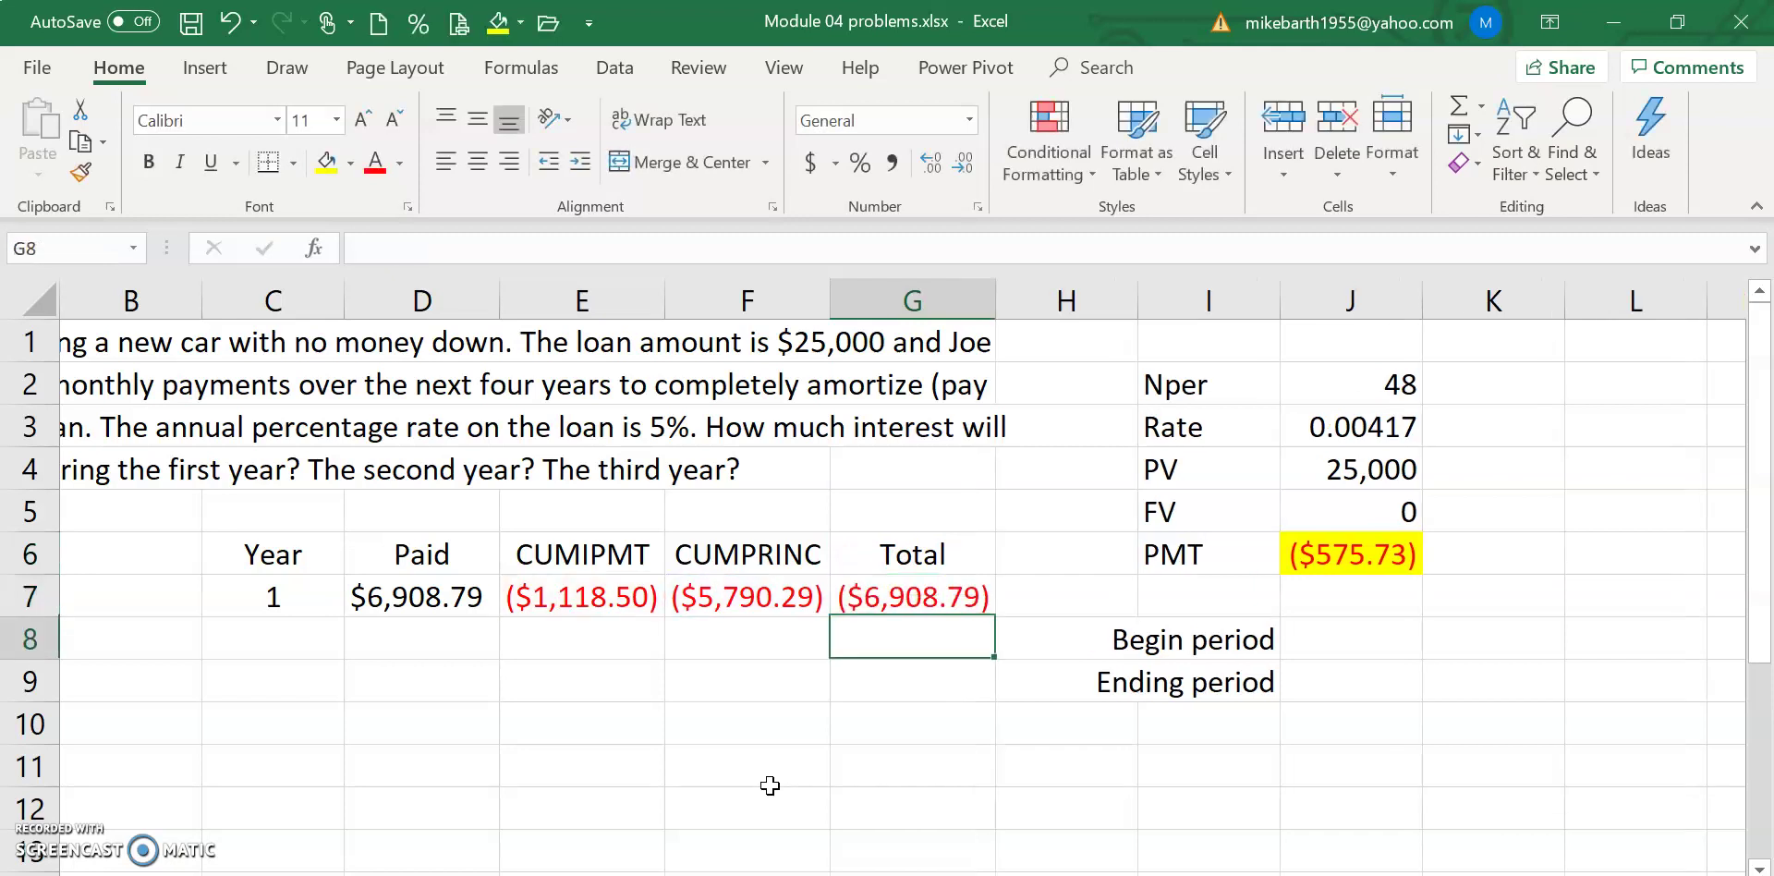
Step: Compare the year 1 paid amount in D7 with the combined interest and principal total in G7
{"action": "key", "text": "Up"}
{"action": "key", "text": "Left"}
{"action": "key", "text": "Left"}
{"action": "key", "text": "Left"}
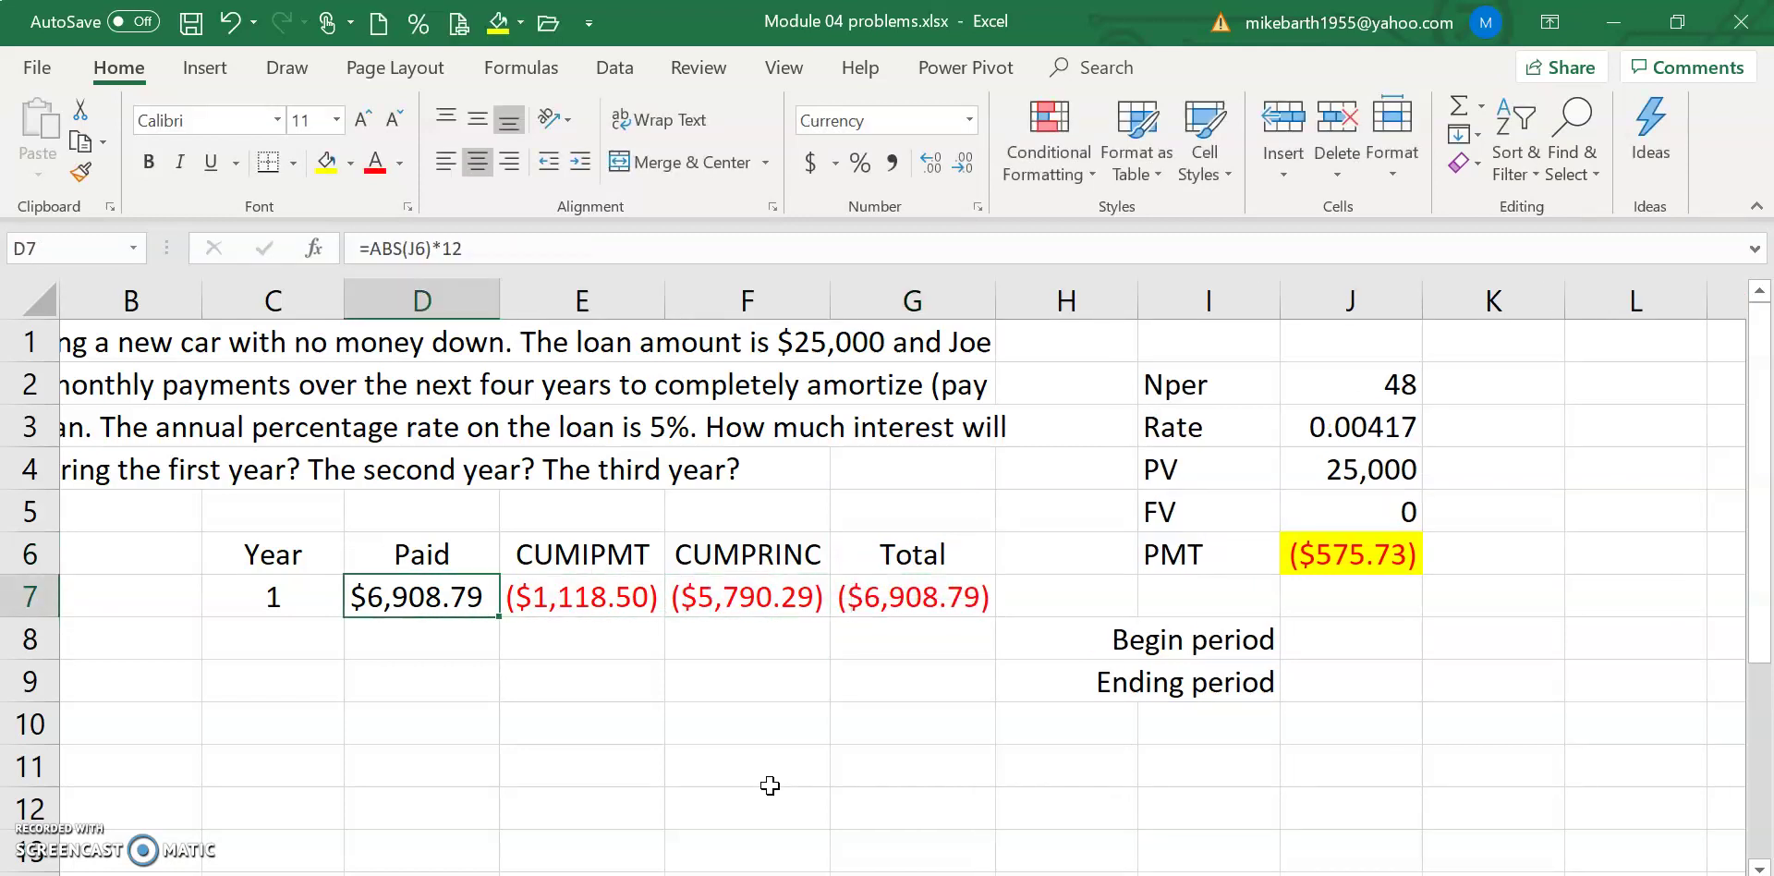
{"action": "key", "text": "Right"}
{"action": "key", "text": "Right"}
{"action": "key", "text": "Right"}
Step: Copy the year 1 row C7:G7 and paste it into row 8, starting at C8
{"action": "key", "text": "Left"}
{"action": "key", "text": "Left"}
{"action": "key", "text": "Left"}
{"action": "key", "text": "Left"}
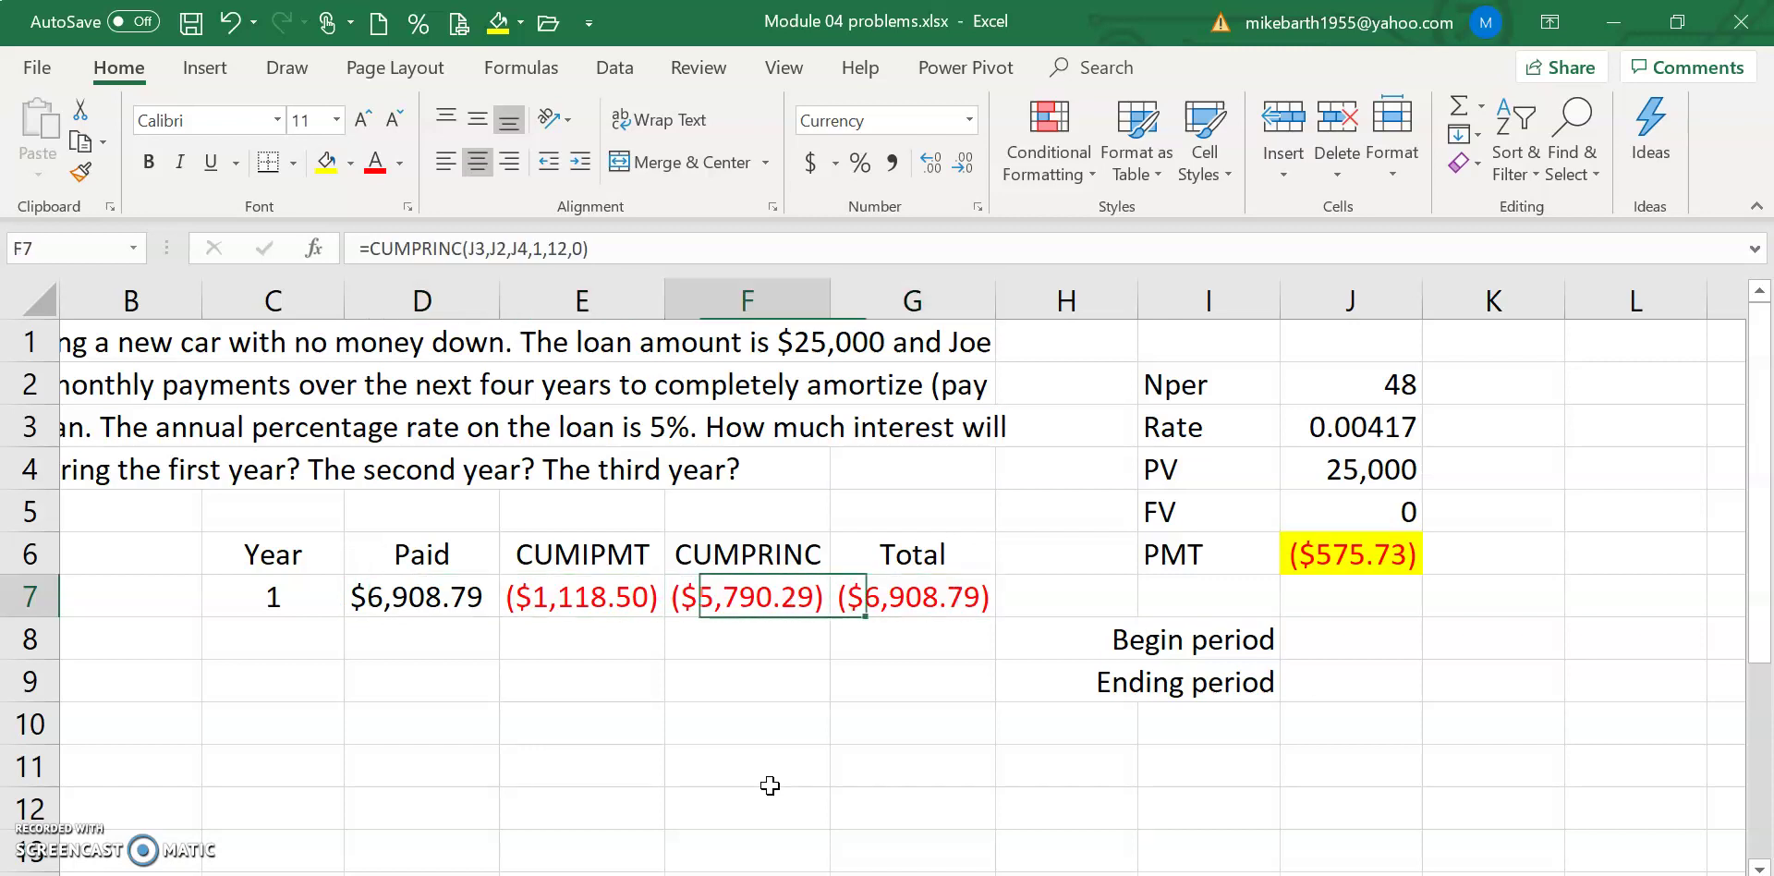
{"action": "key", "text": "shift+Right"}
{"action": "key", "text": "shift+Right"}
{"action": "key", "text": "shift+Right"}
{"action": "key", "text": "shift+Right"}
{"action": "key", "text": "ctrl+c"}
{"action": "key", "text": "Down"}
{"action": "key", "text": "ctrl+v"}
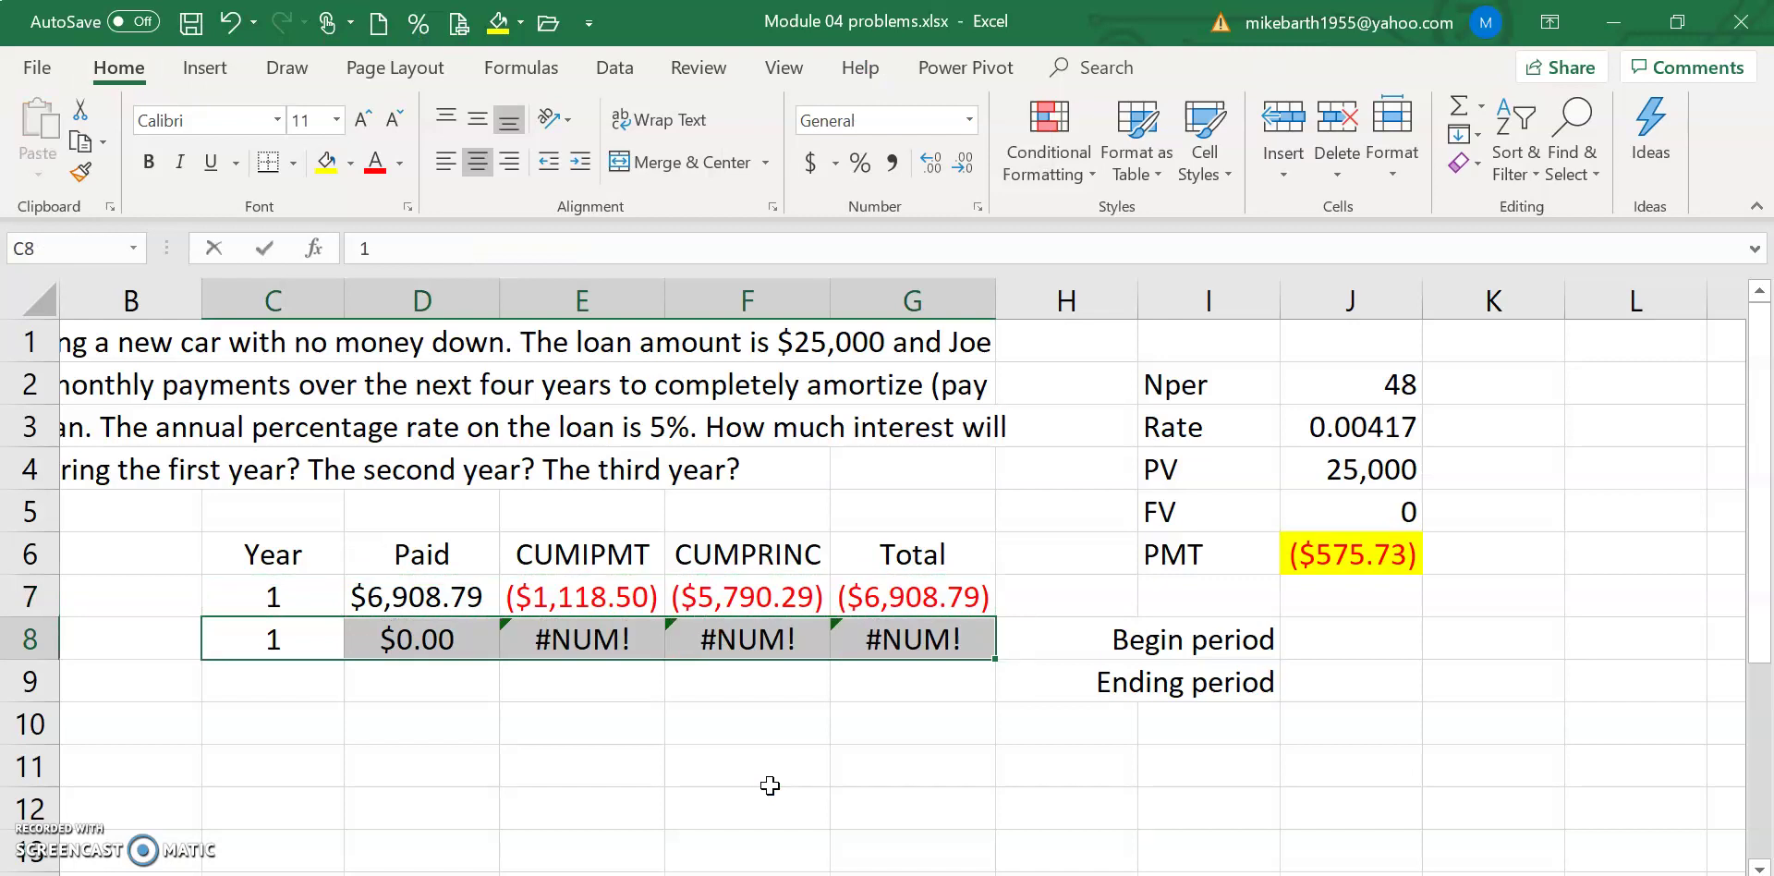
Step: Set the year in C8 to 2 and make the paid amount in D8 refer to D7
{"action": "type", "text": "2"}
{"action": "key", "text": "Return"}
{"action": "key", "text": "Right"}
{"action": "key", "text": "Left"}
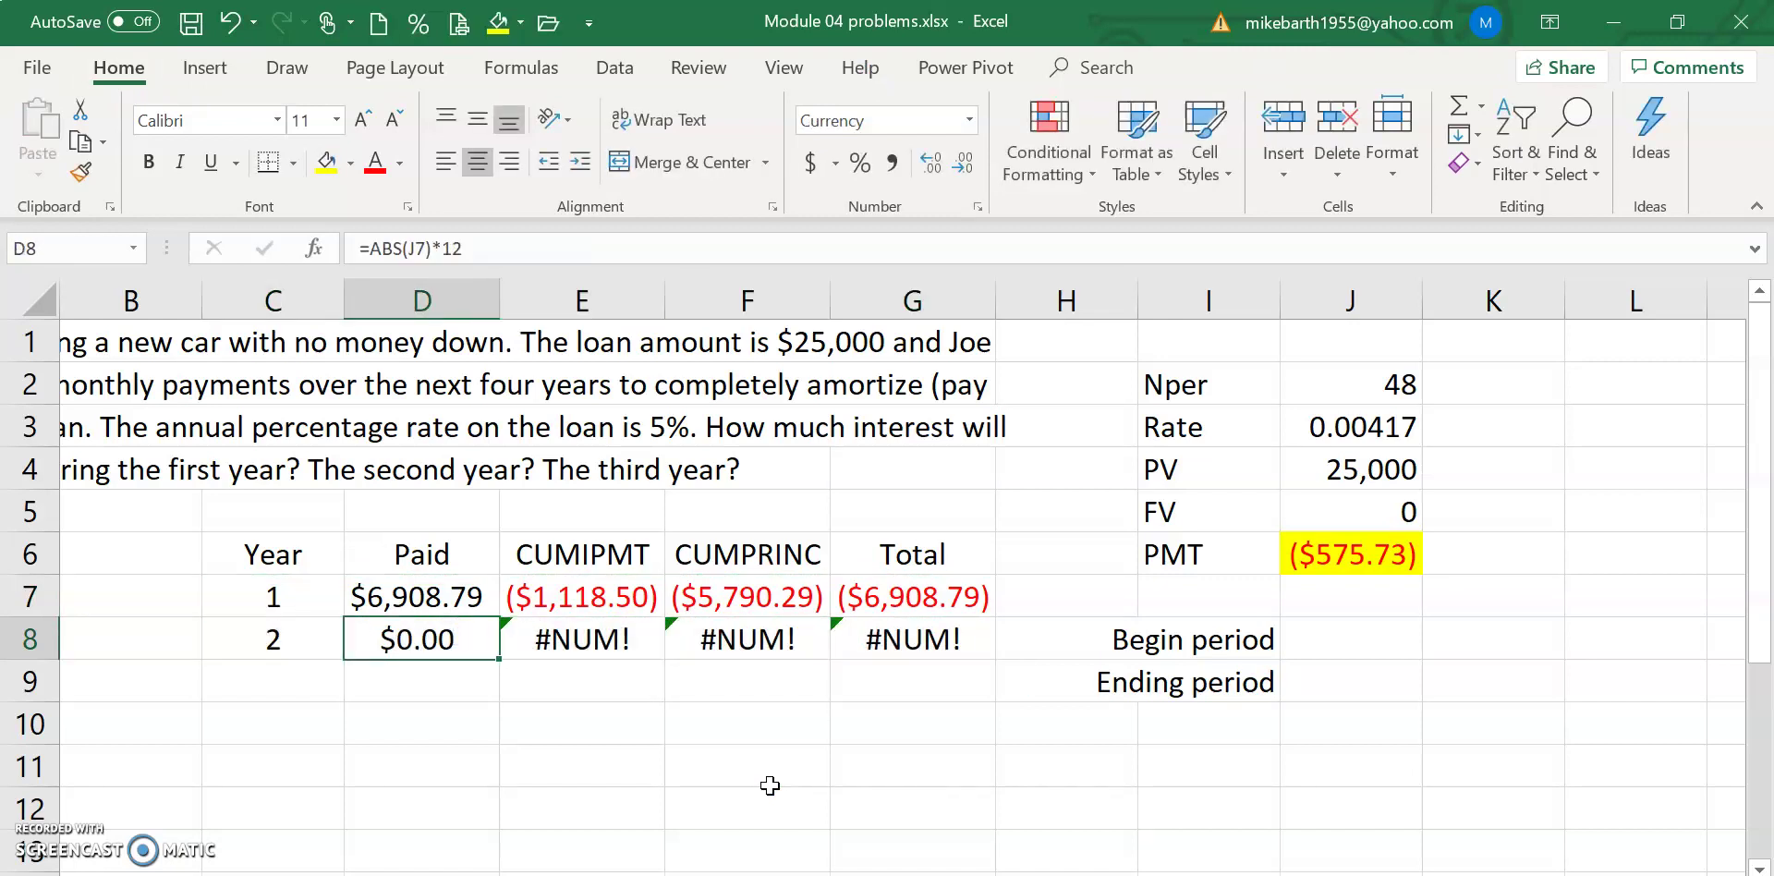
{"action": "type", "text": "="}
{"action": "key", "text": "Up"}
{"action": "key", "text": "Return"}
Step: Replace the formula in E8 with a CUMIPMT function using J3 for Rate, J2 for Nper and J4 for Pv
{"action": "key", "text": "Up"}
{"action": "key", "text": "Right"}
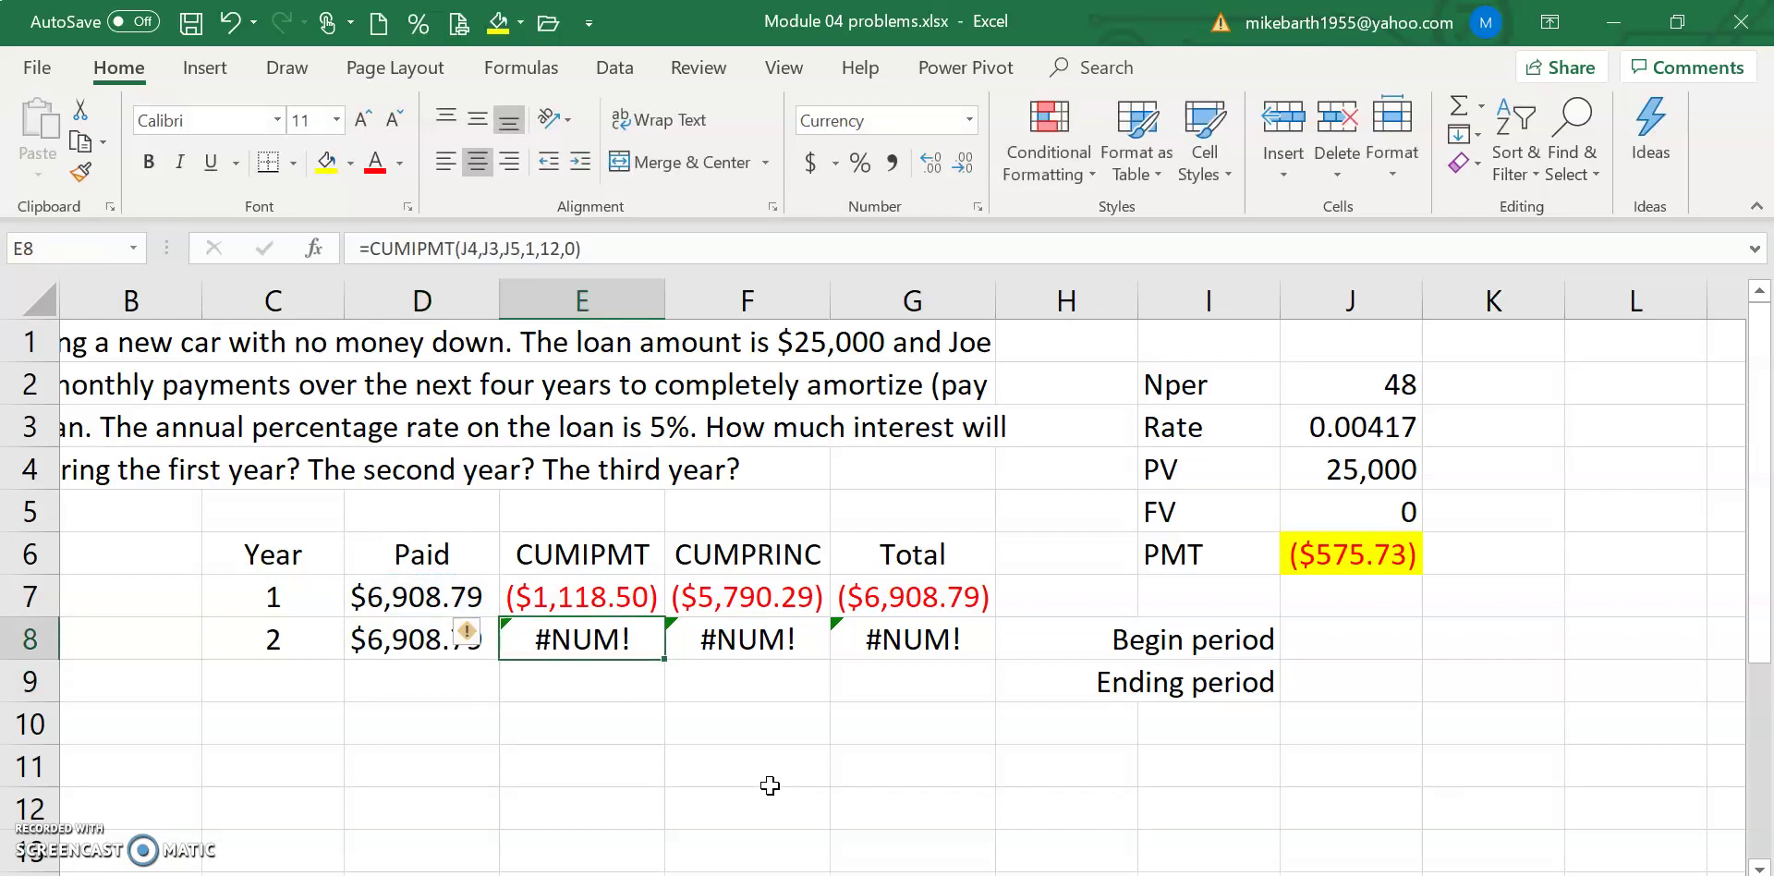
{"action": "type", "text": "=cu"}
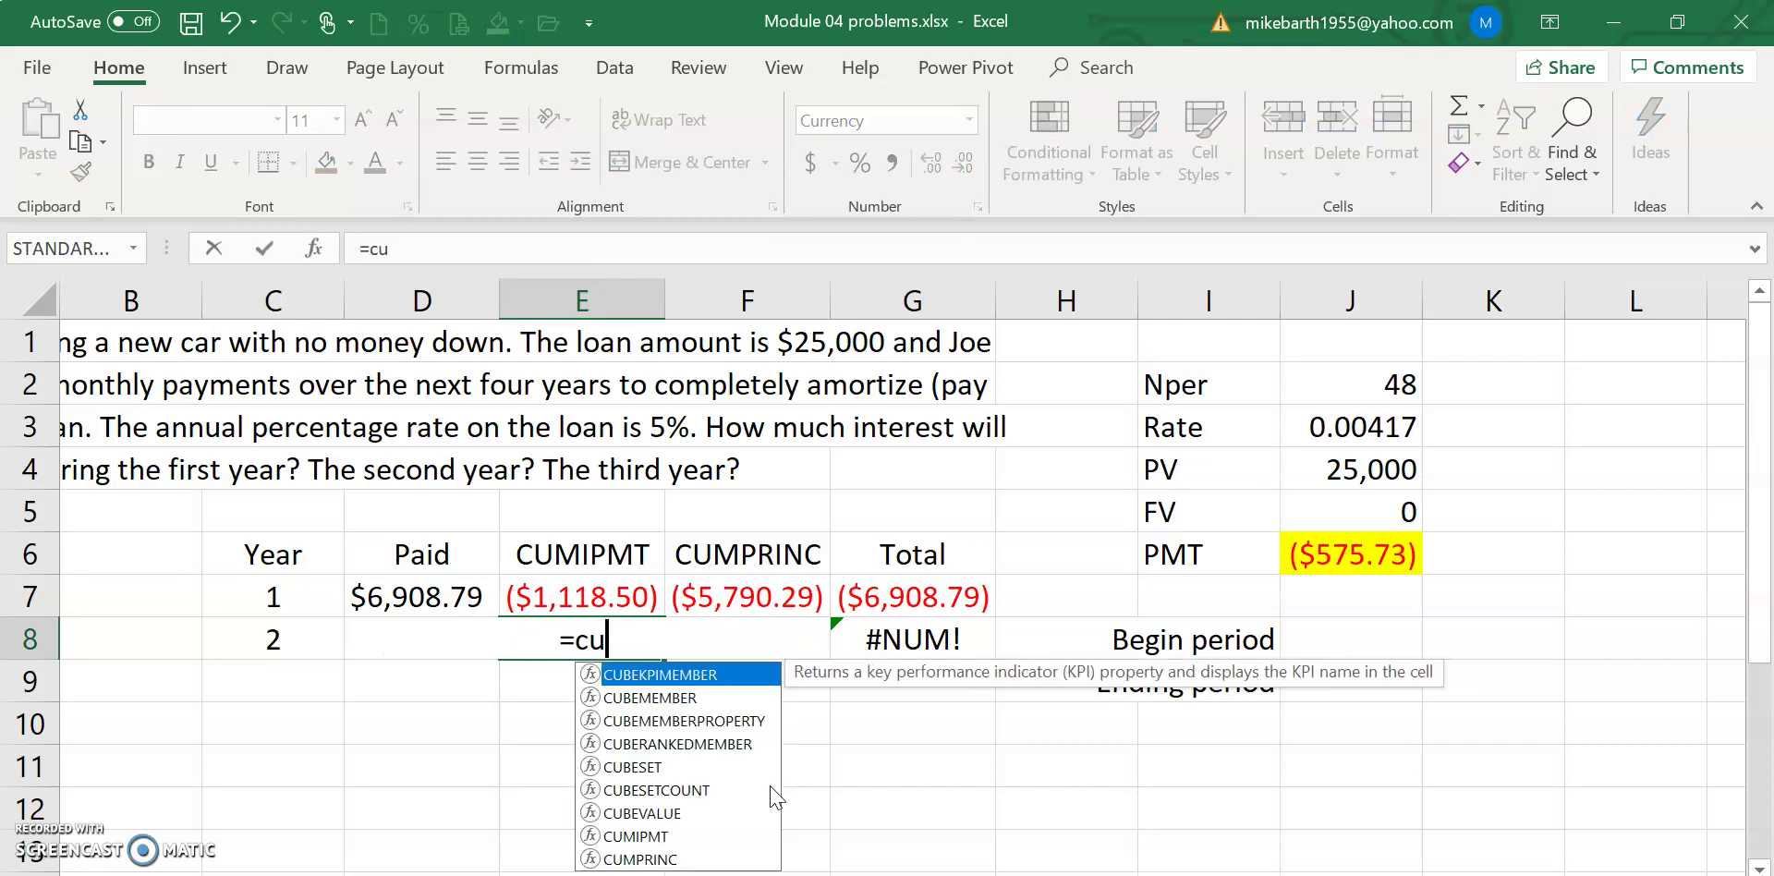
{"action": "type", "text": "mipmt("}
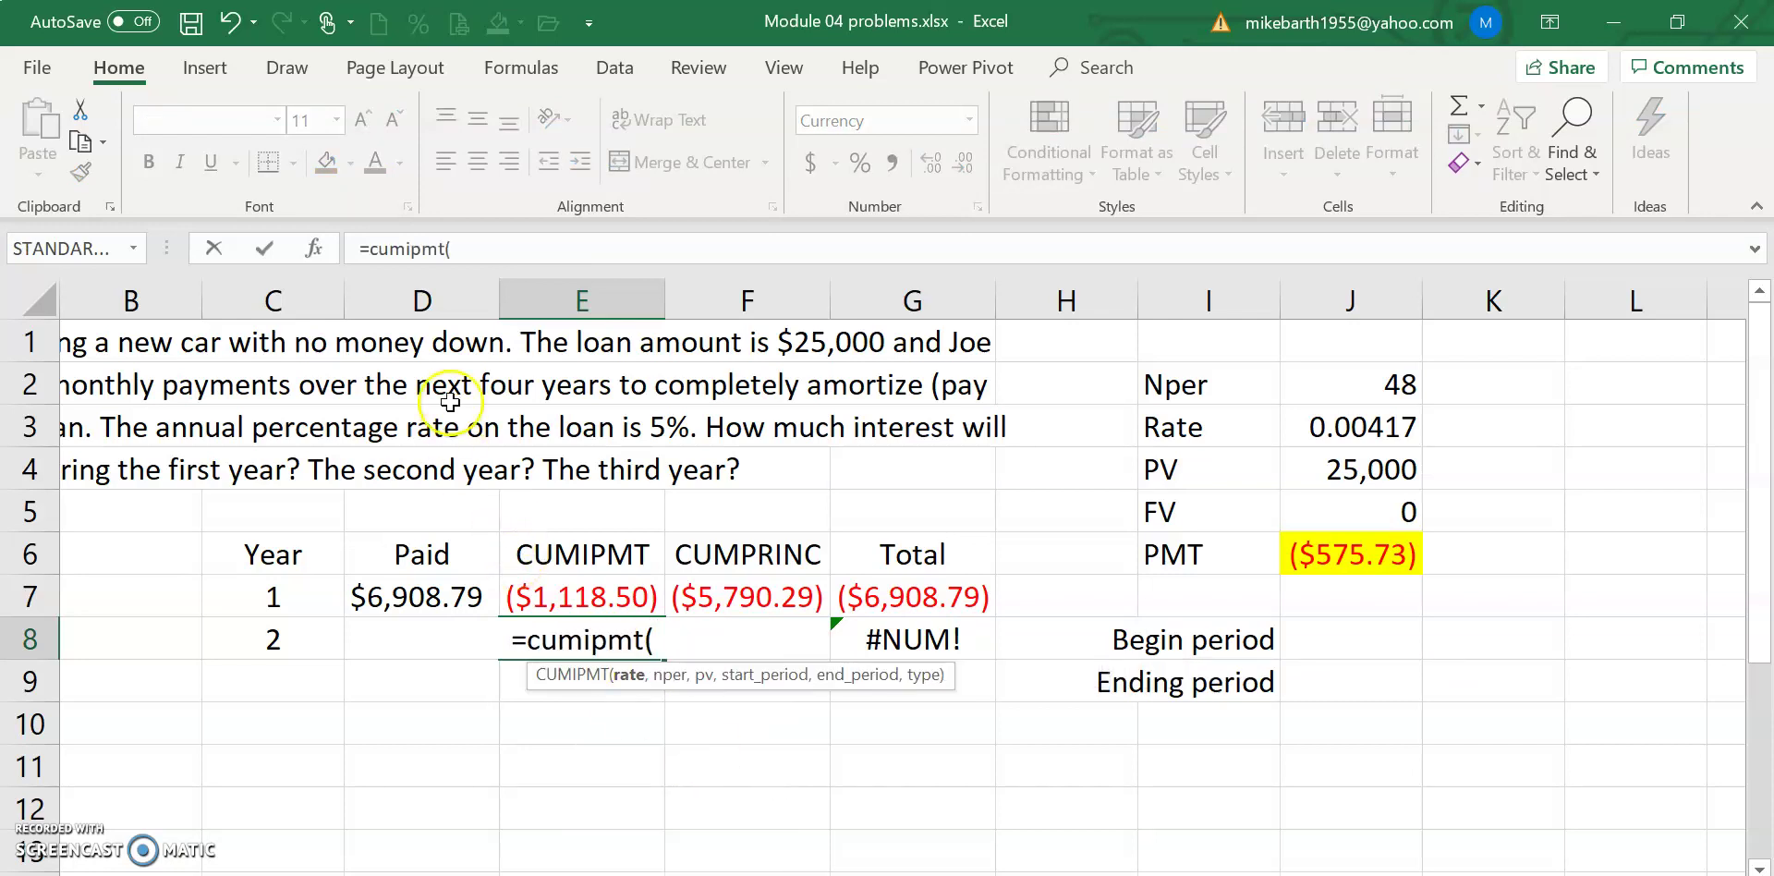
{"action": "left_click", "coordinate": [313, 250]}
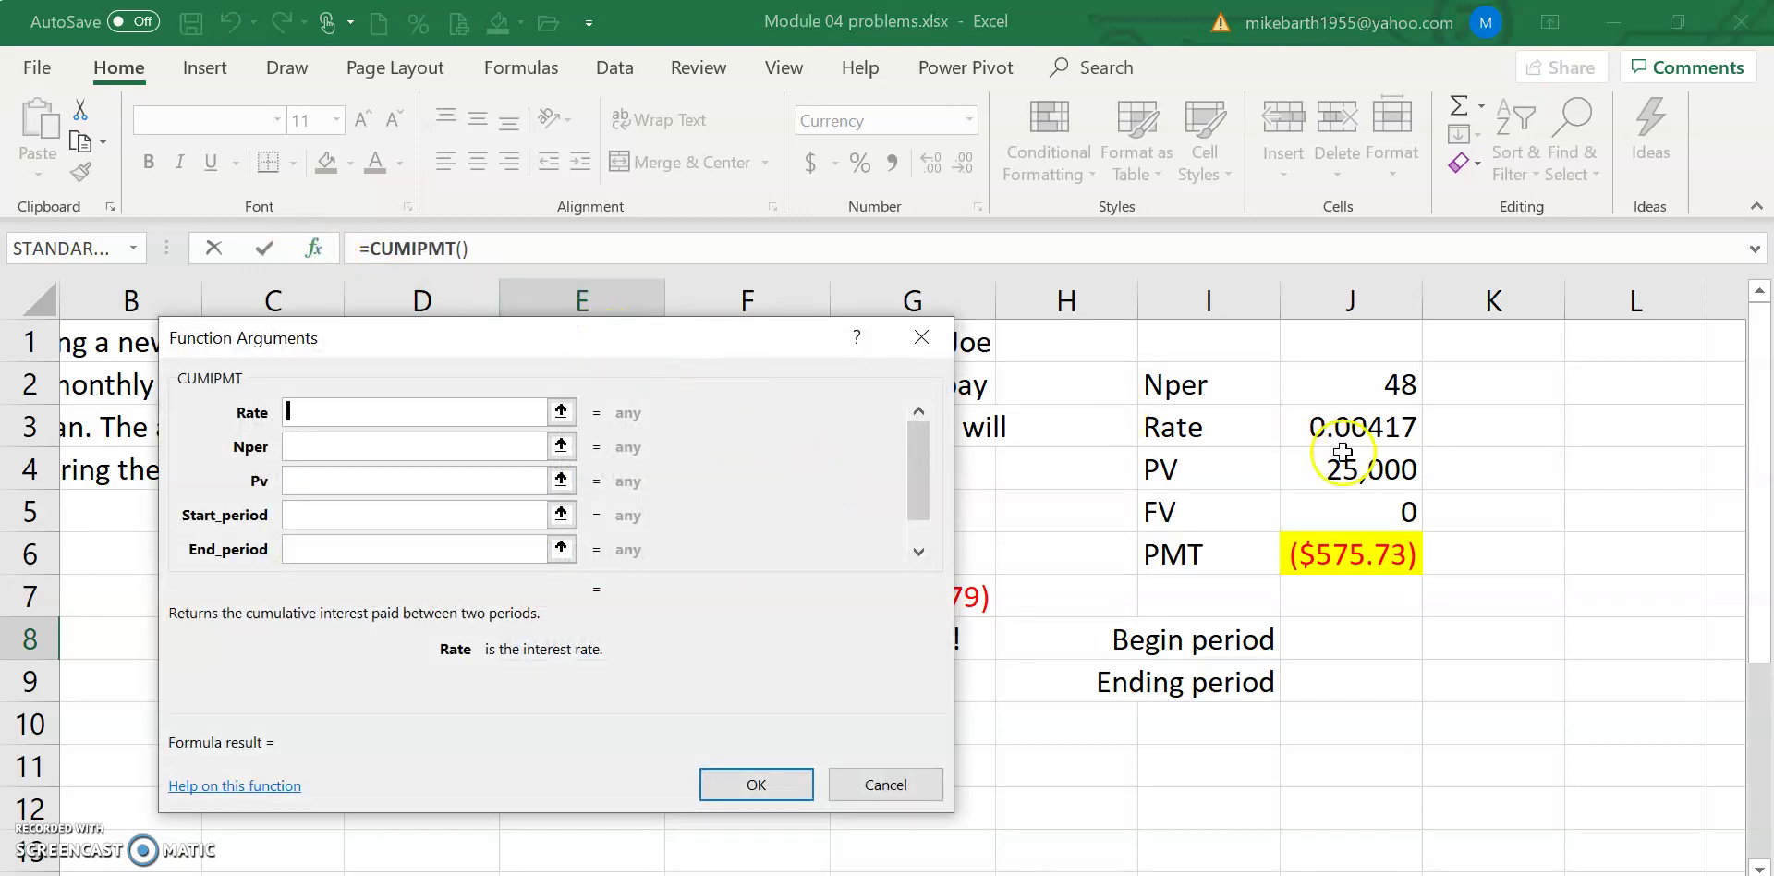
{"action": "left_click", "coordinate": [1357, 427]}
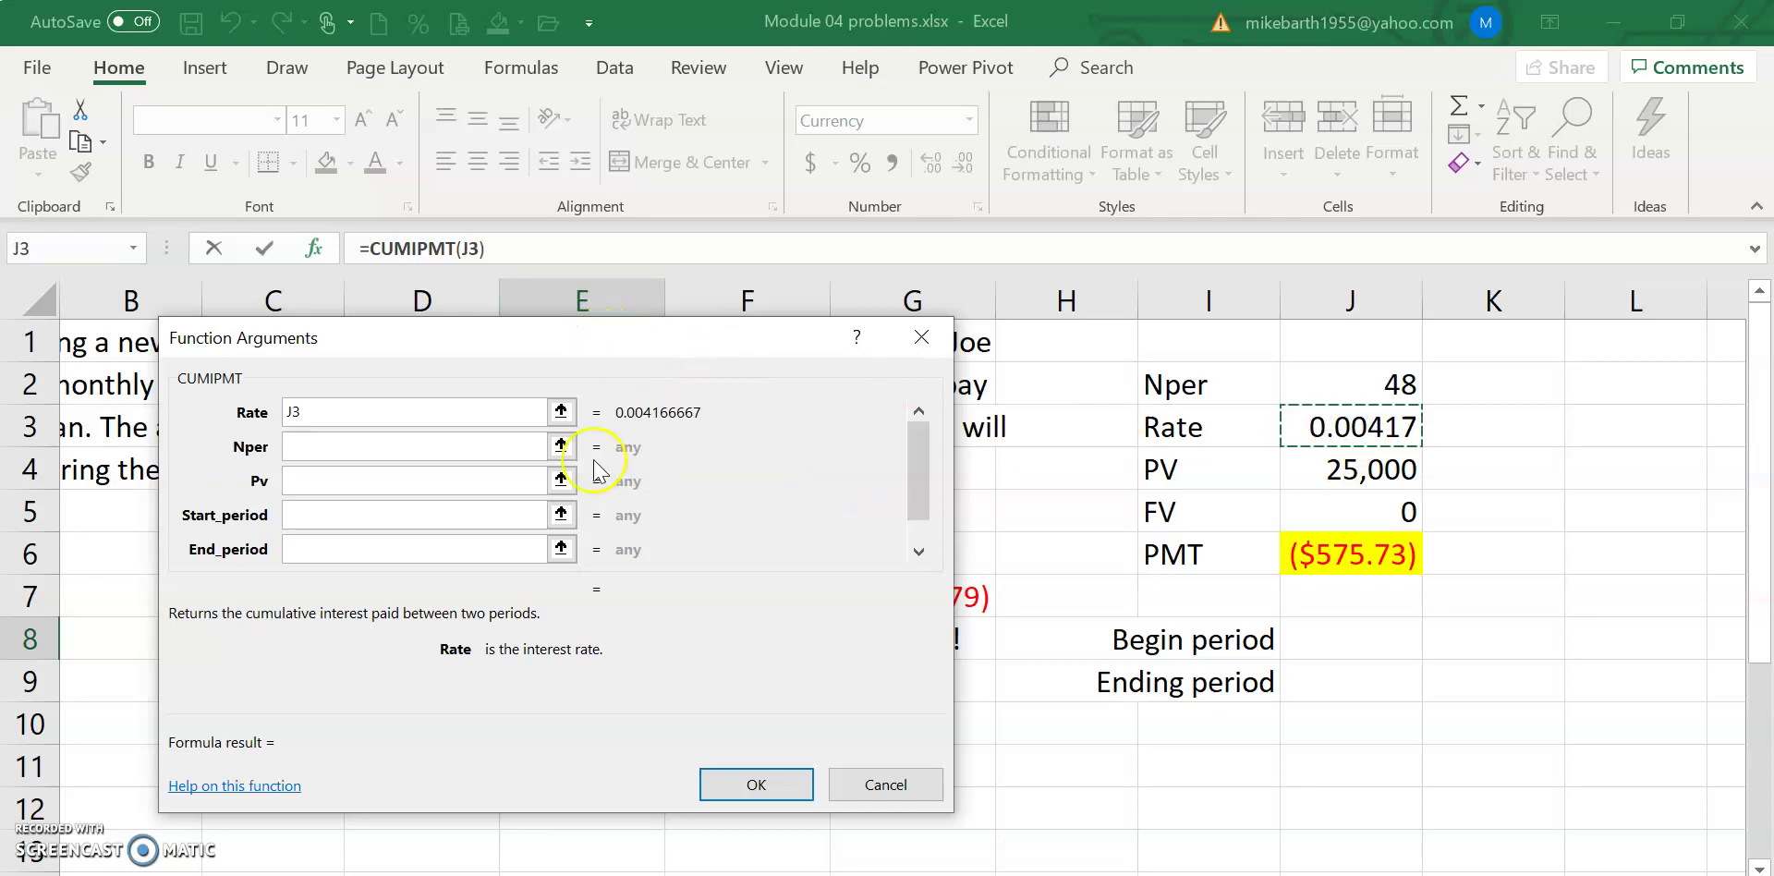
{"action": "left_click", "coordinate": [485, 440]}
{"action": "left_click", "coordinate": [1303, 382]}
{"action": "left_click", "coordinate": [465, 477]}
{"action": "left_click", "coordinate": [1353, 467]}
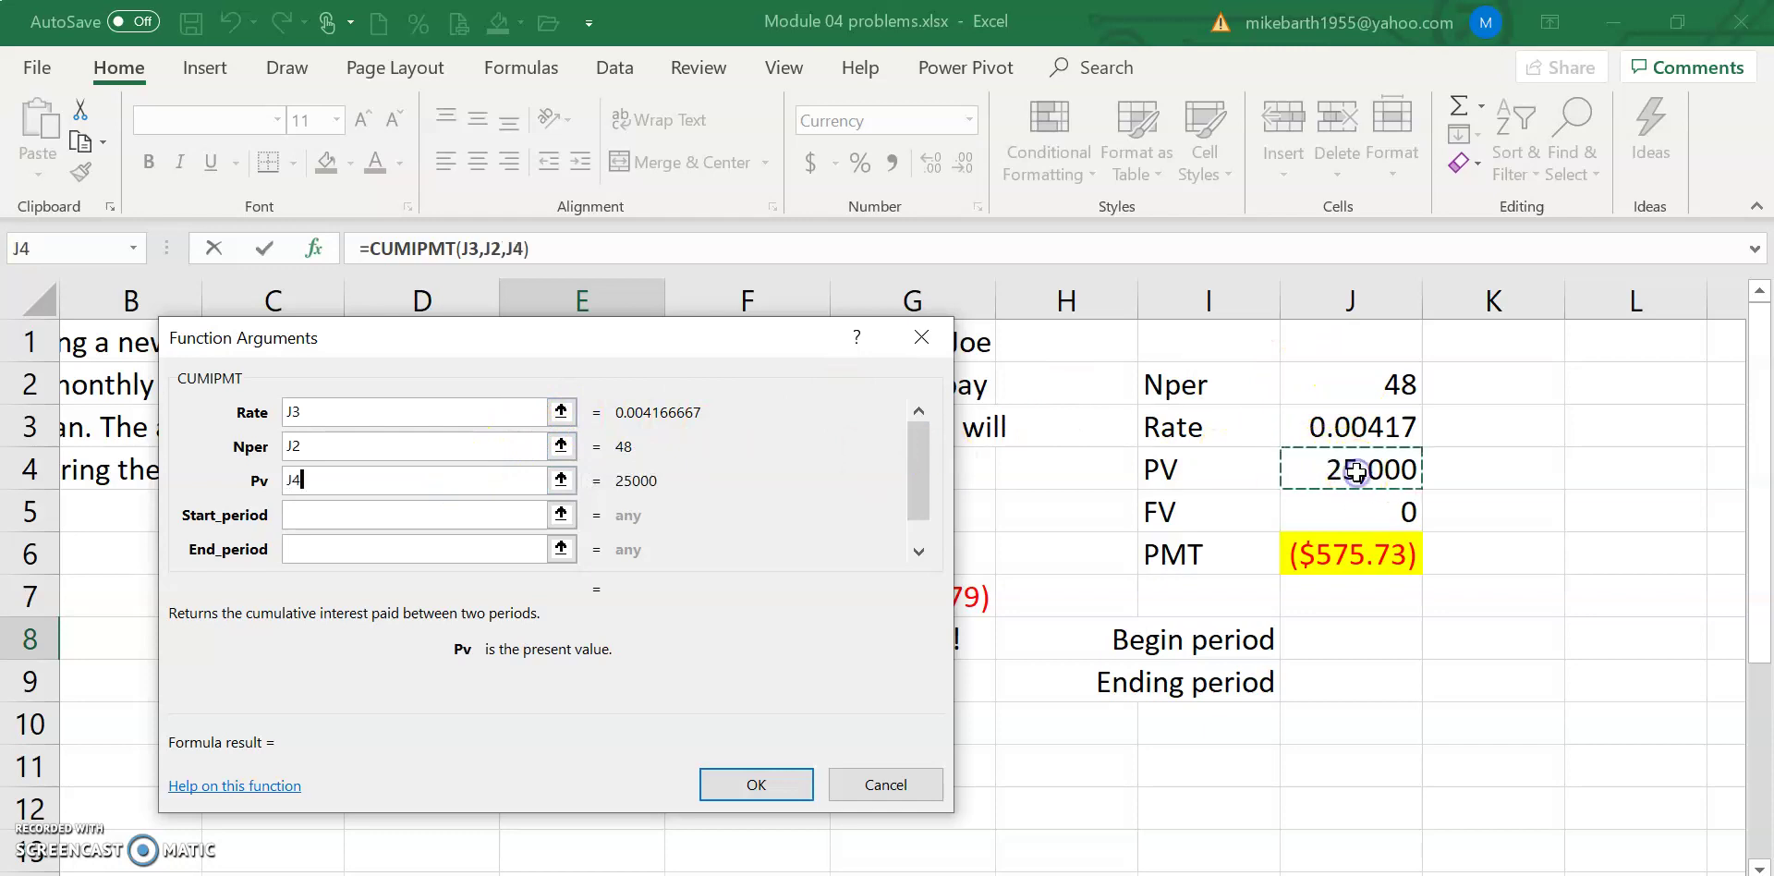
Step: Complete the CUMIPMT function in E8 with Start_period 13, End_period 24 and Type 9
{"action": "left_click", "coordinate": [391, 519]}
{"action": "type", "text": "13"}
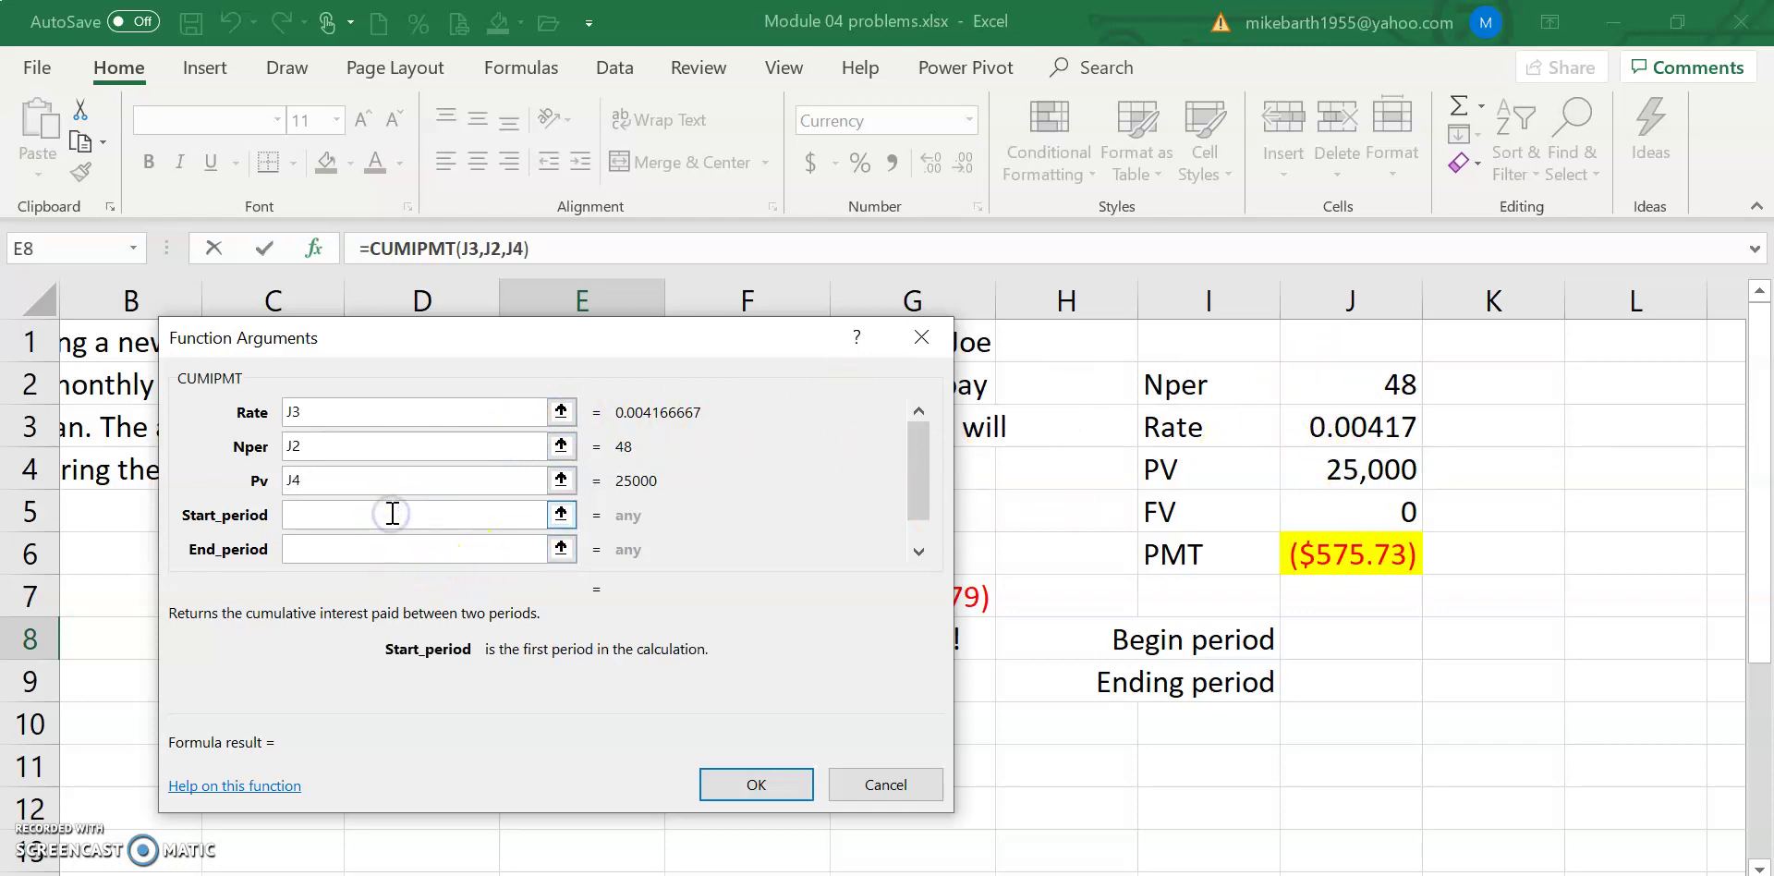
{"action": "key", "text": "Tab"}
{"action": "type", "text": "2"}
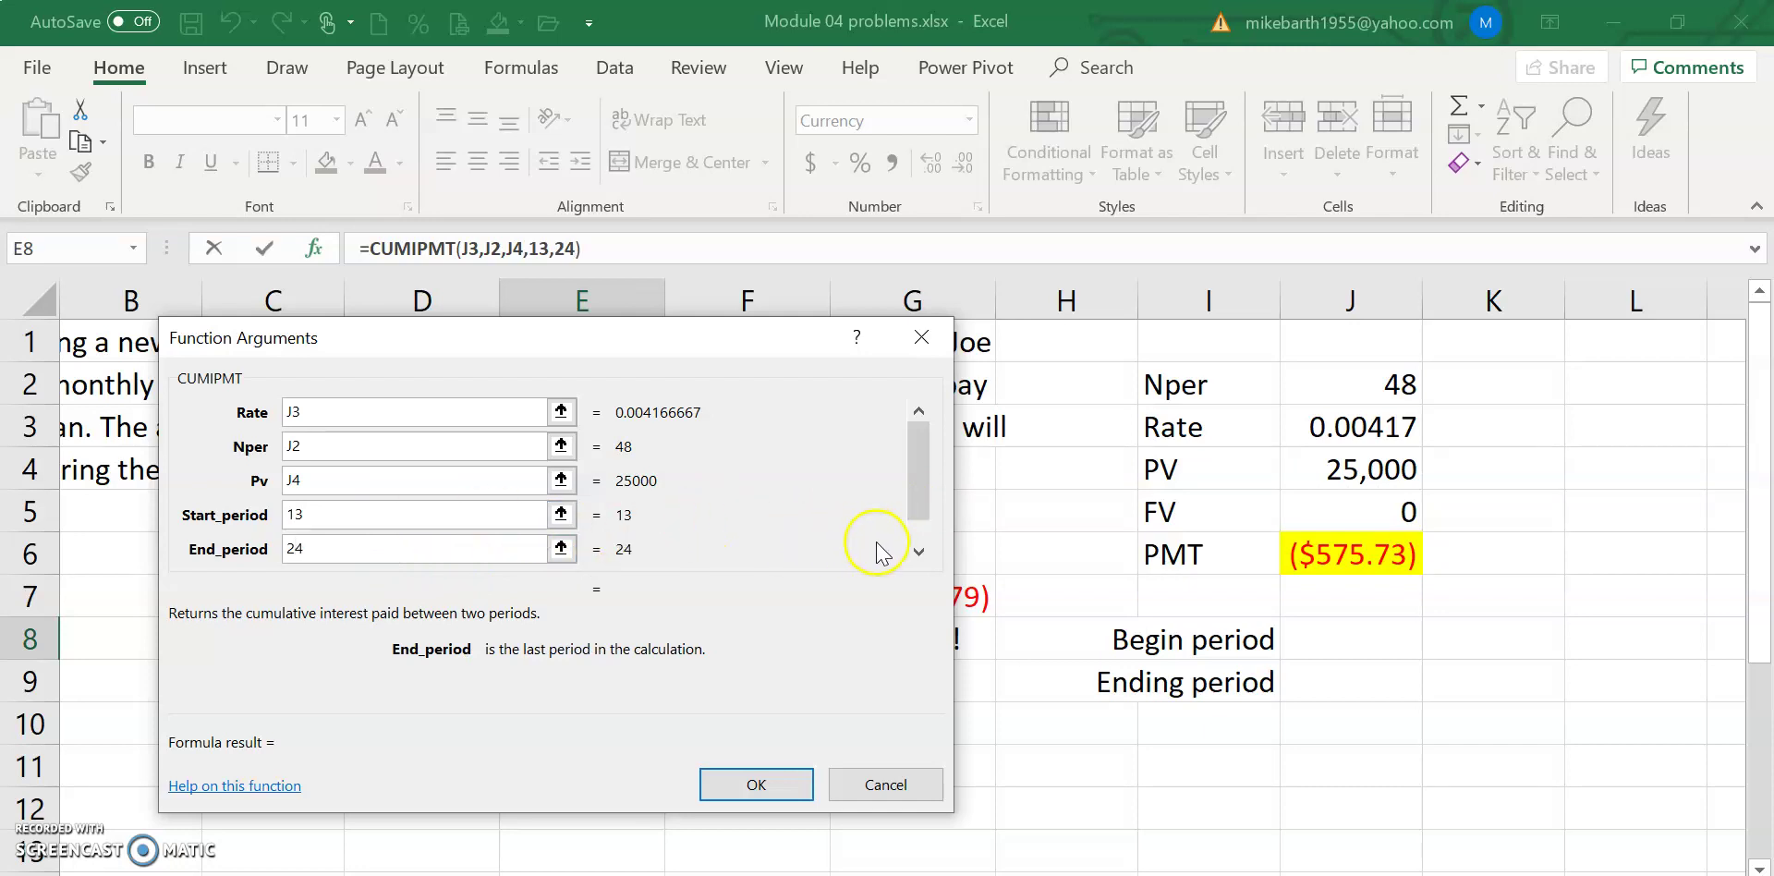
{"action": "left_click", "coordinate": [919, 552]}
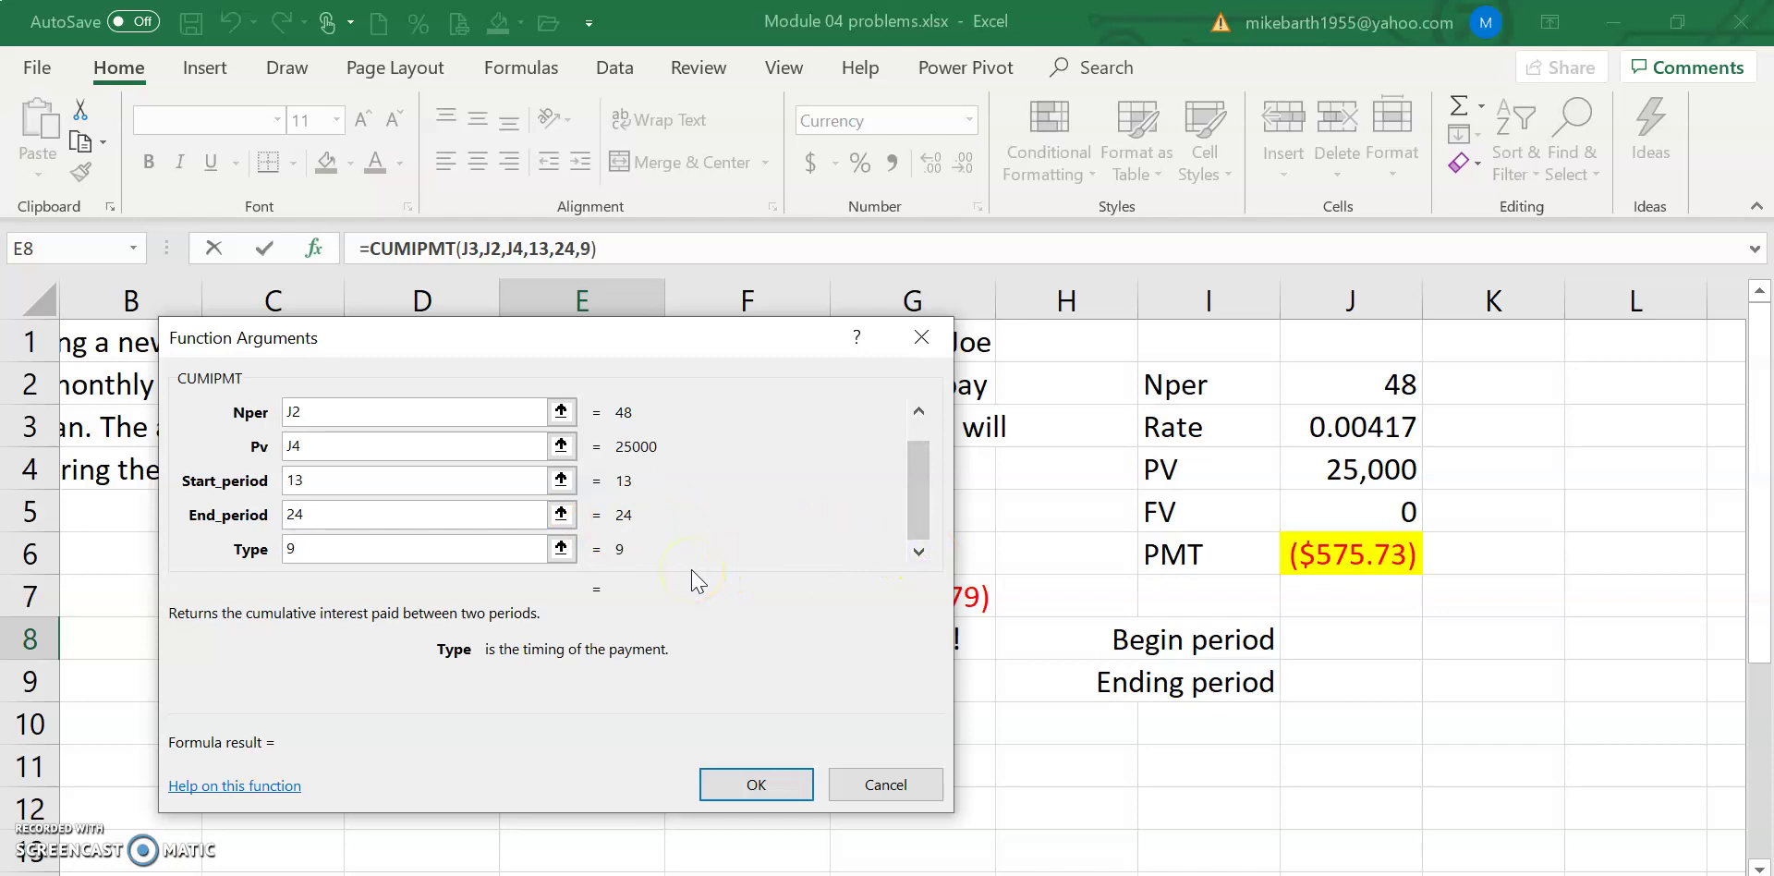
{"action": "key", "text": "Return"}
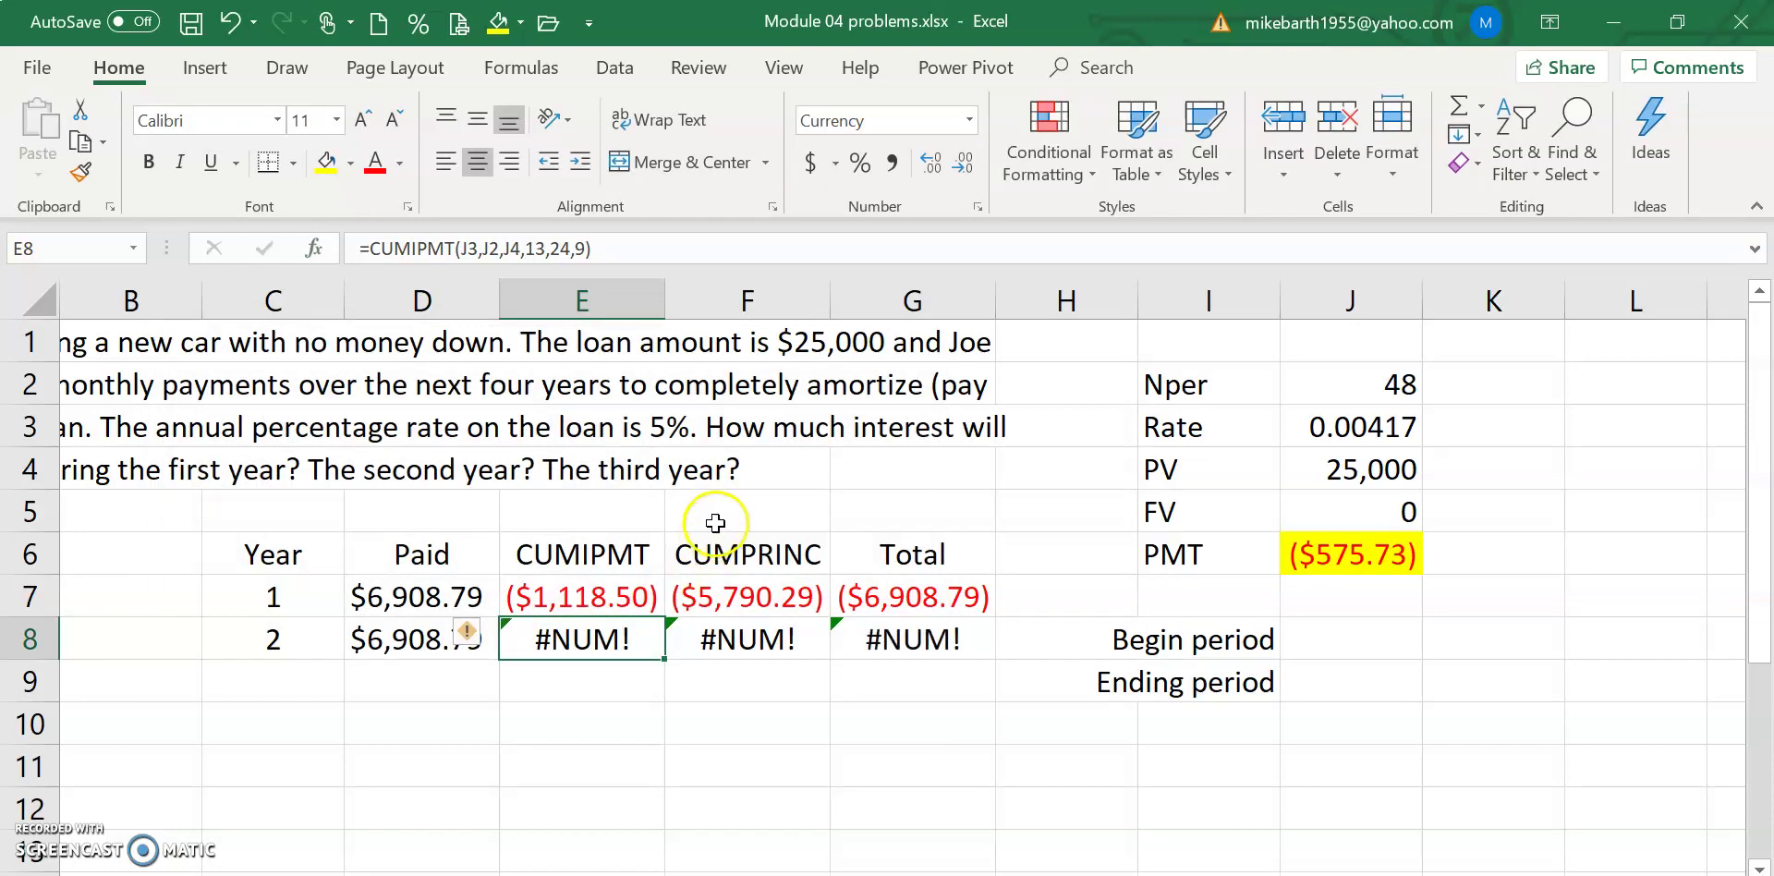
Step: Change the Type argument of the CUMIPMT formula in E8 to 0
{"action": "left_click", "coordinate": [635, 250]}
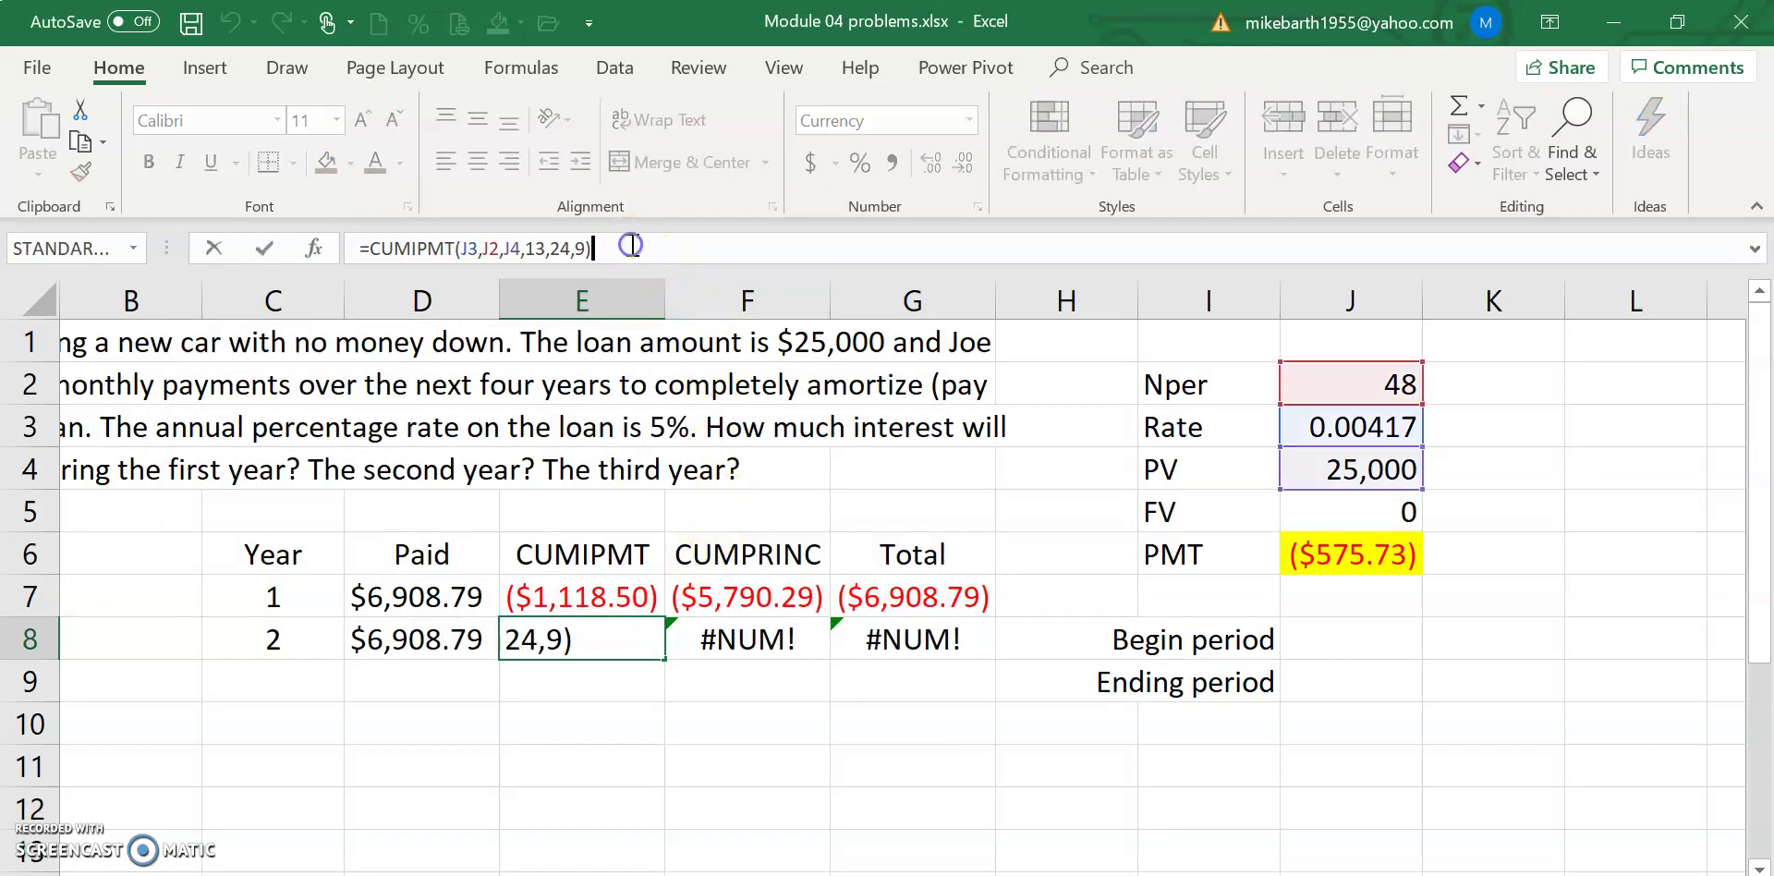
{"action": "key", "text": "BackSpace"}
{"action": "key", "text": "BackSpace"}
{"action": "type", "text": "0"}
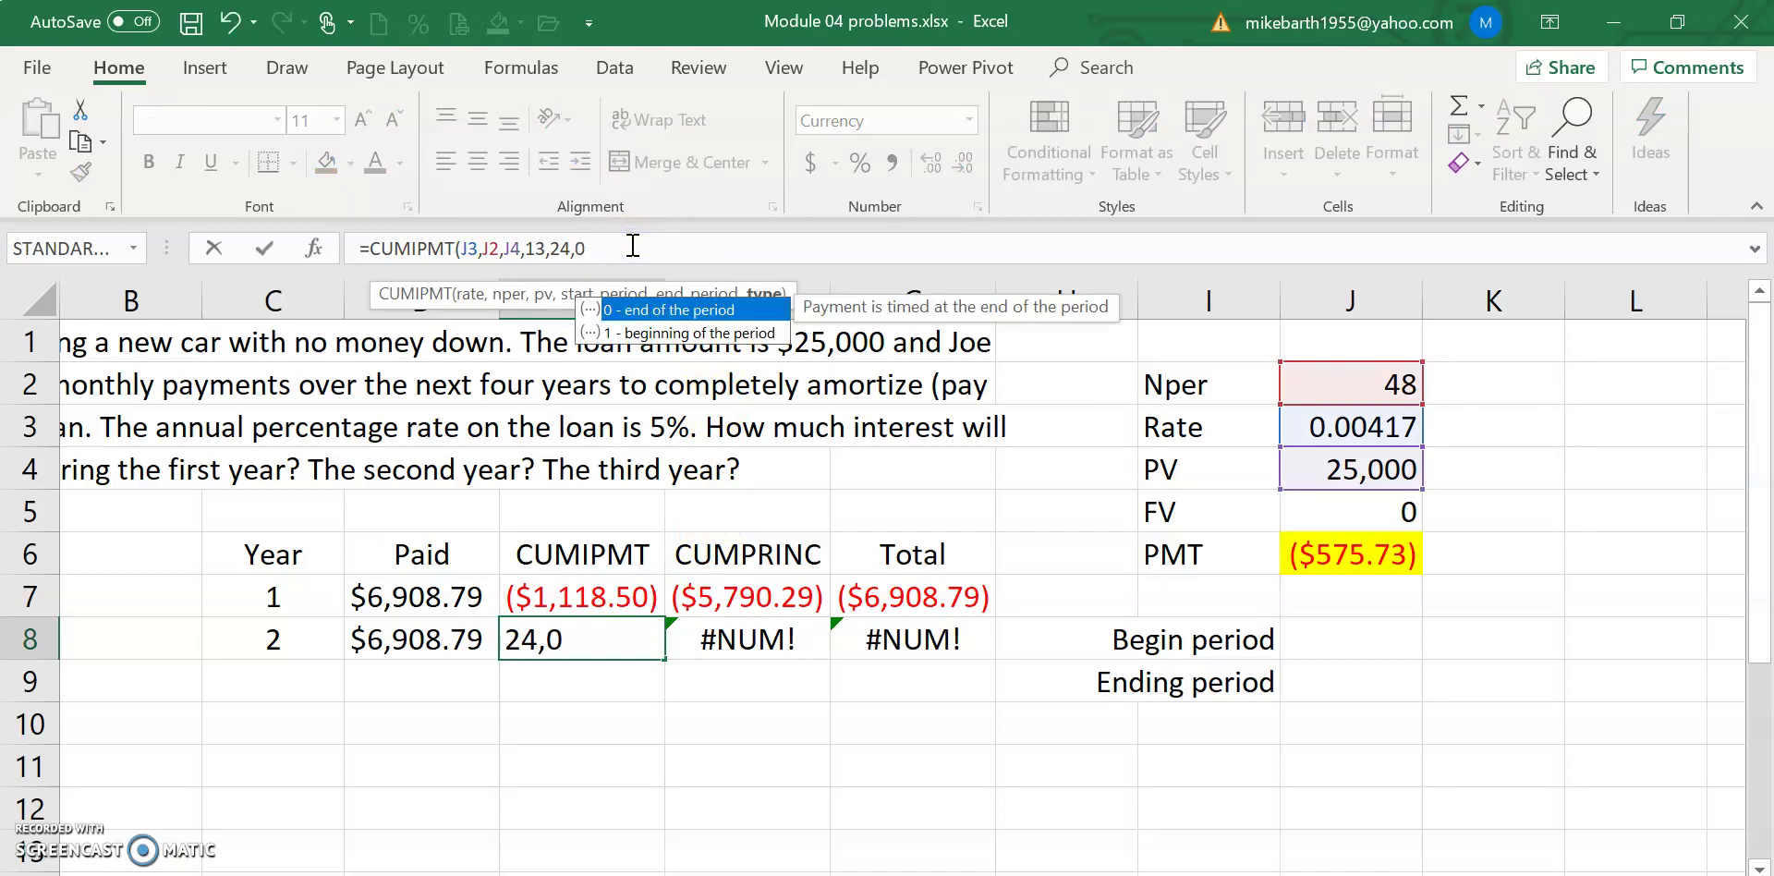
{"action": "type", "text": ")"}
{"action": "key", "text": "Return"}
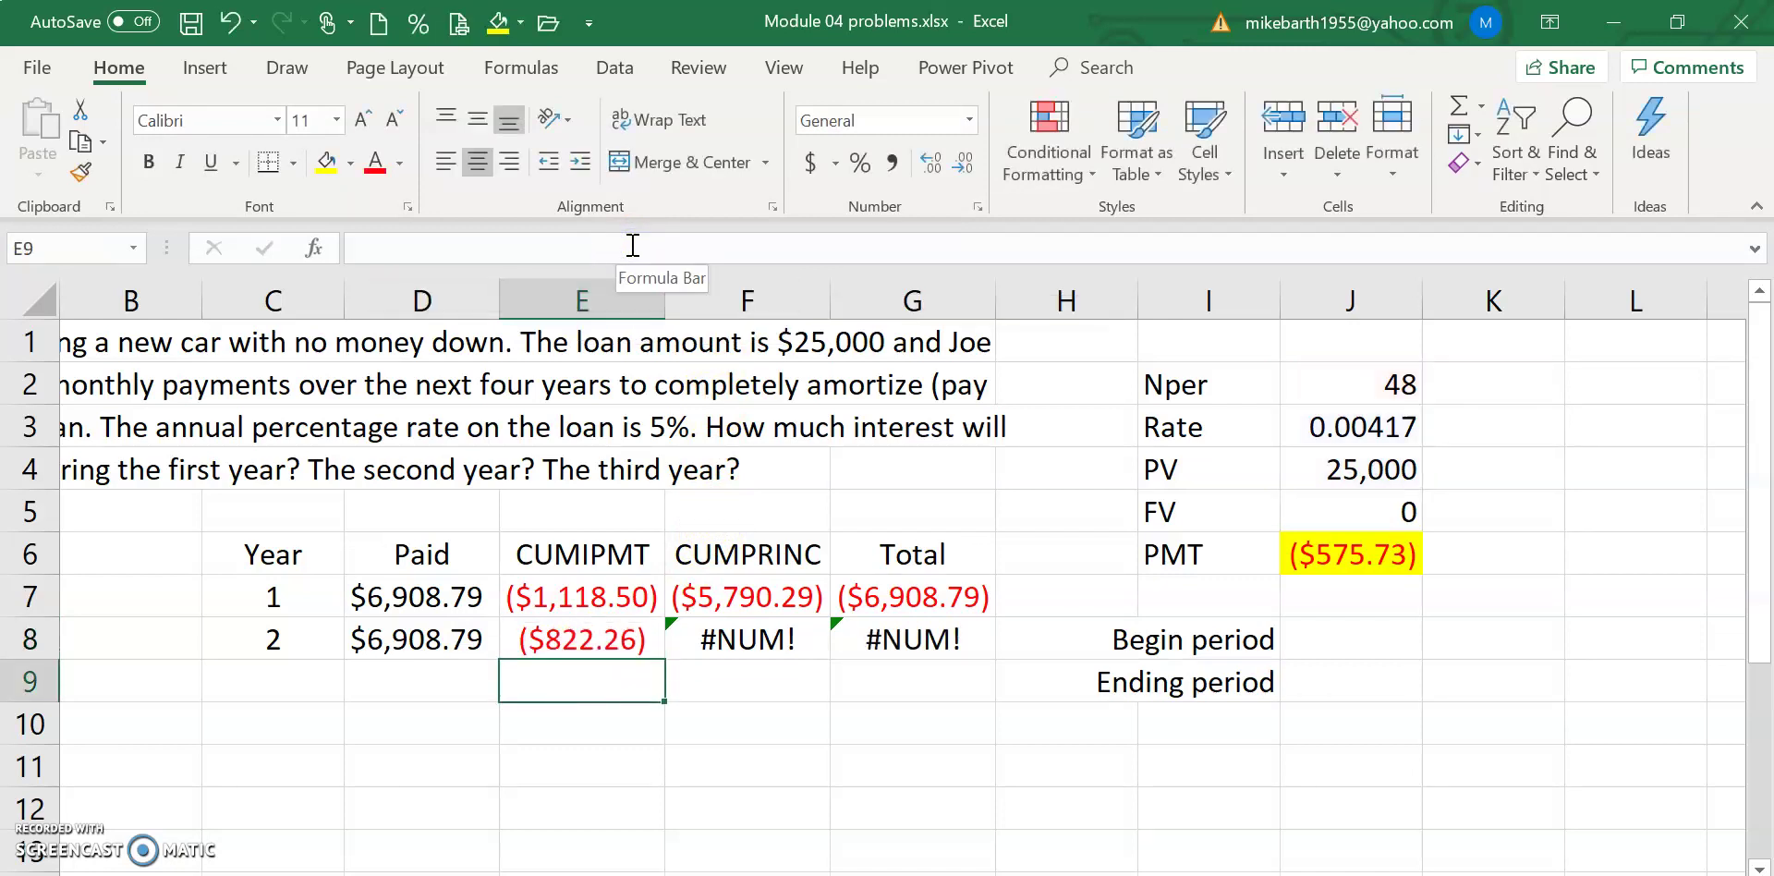
Step: Start a new CUMPRINC function in F8 in place of the existing formula and open its function arguments
{"action": "key", "text": "Up"}
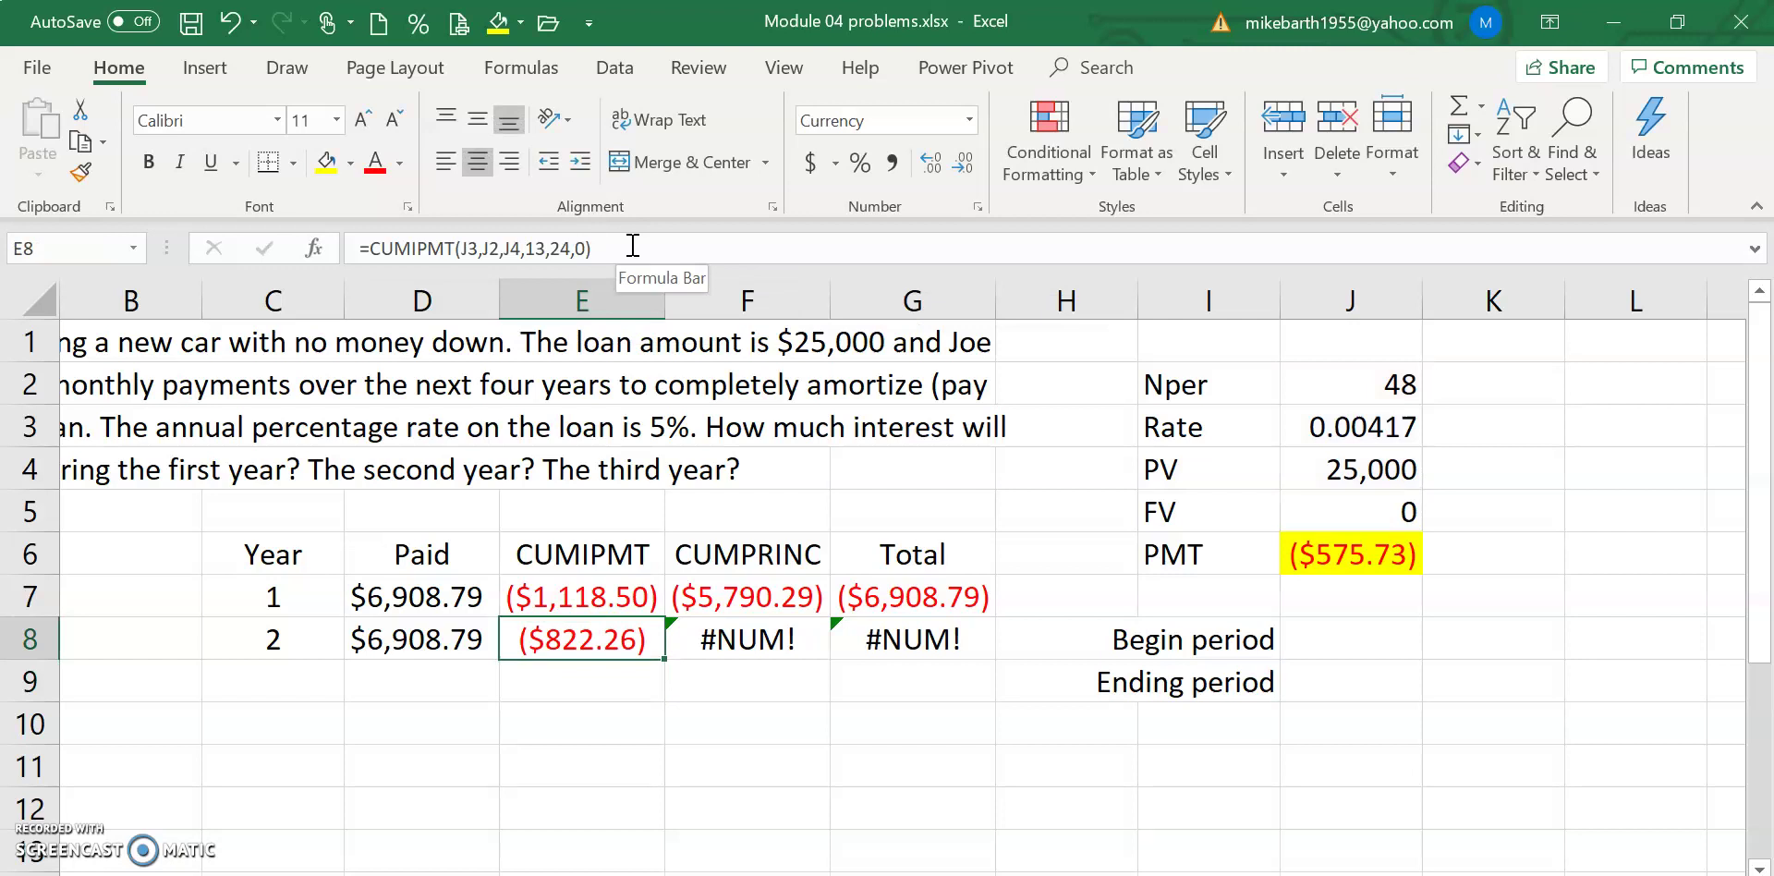
{"action": "key", "text": "Right"}
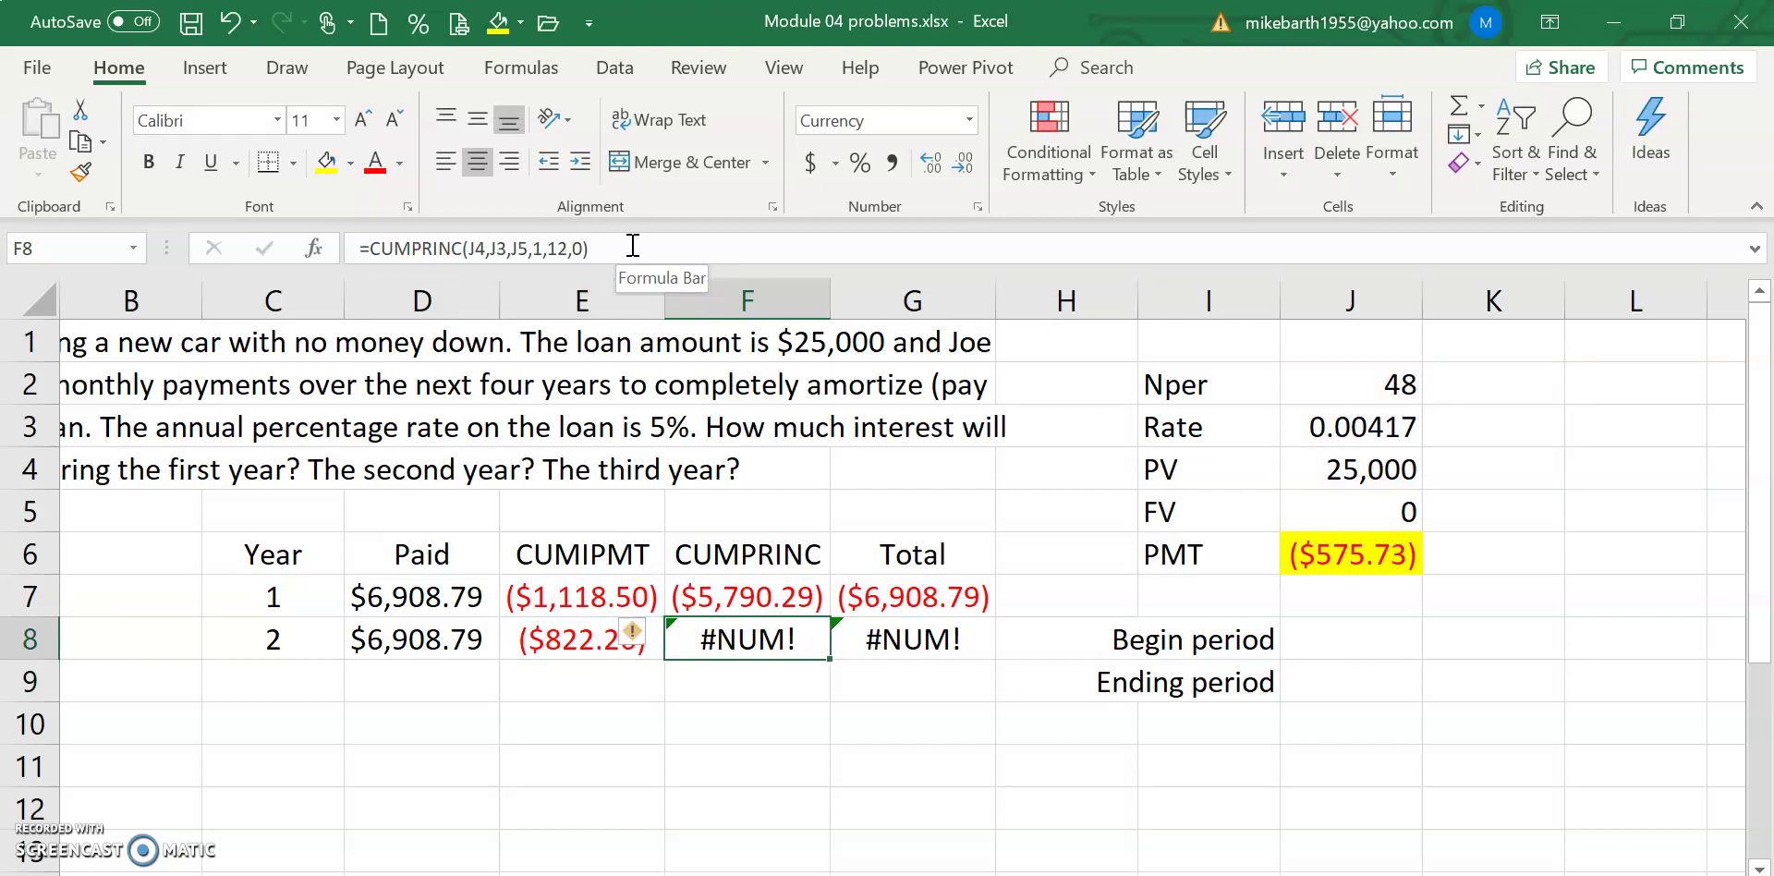
{"action": "type", "text": "=cumprinc"}
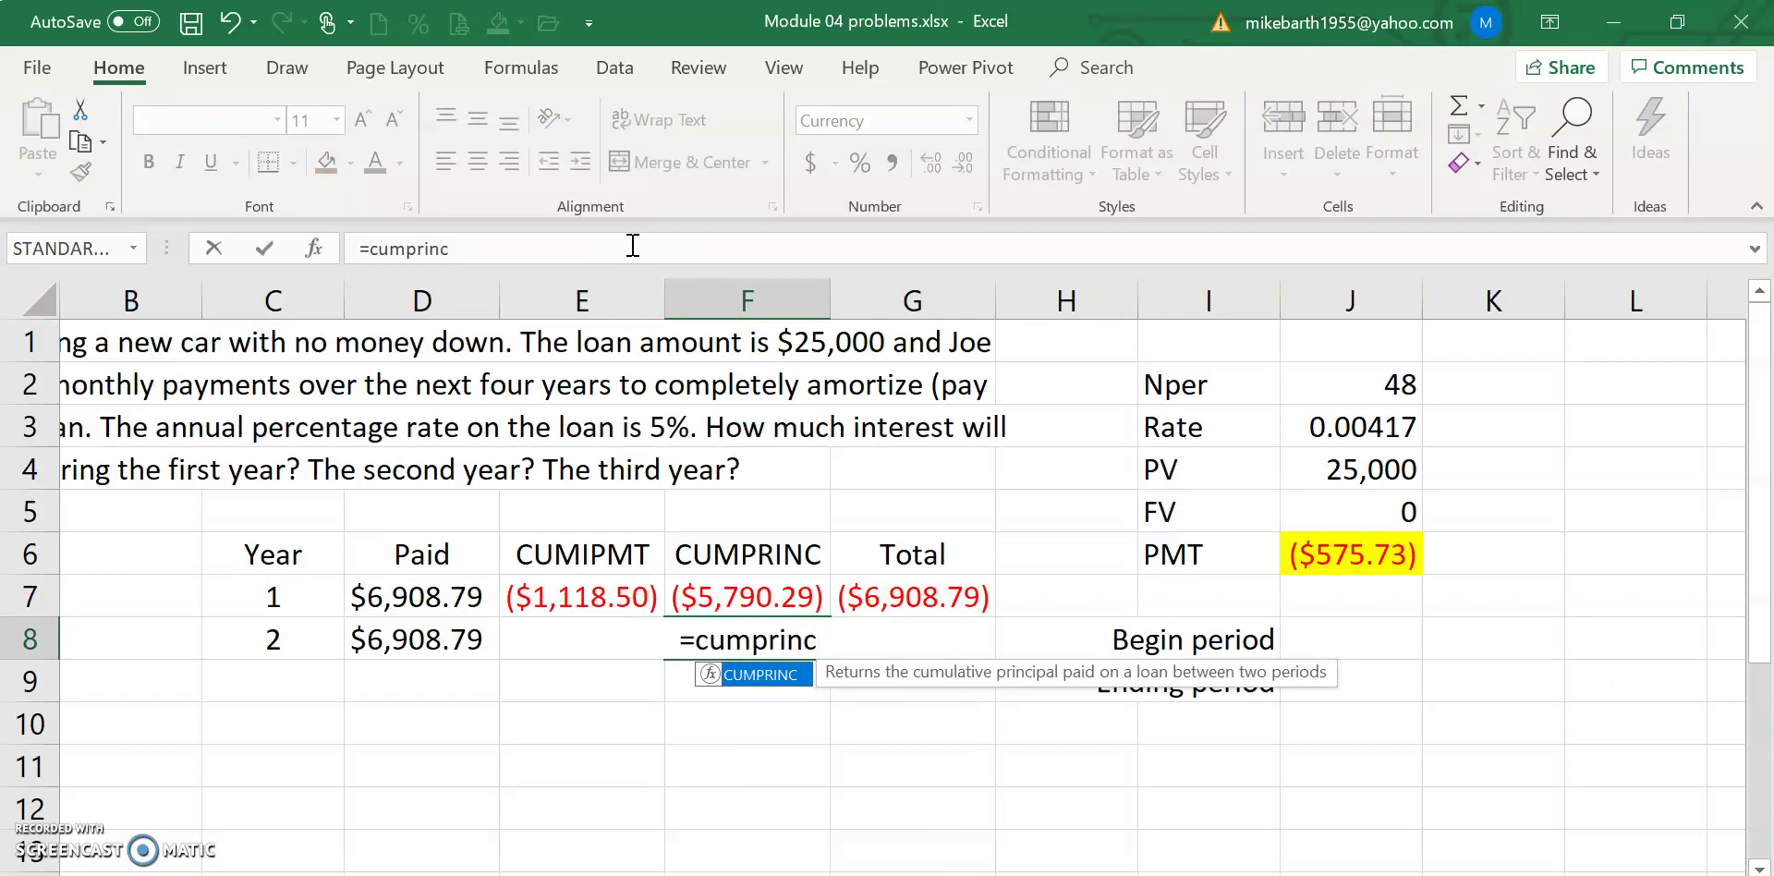
{"action": "type", "text": "("}
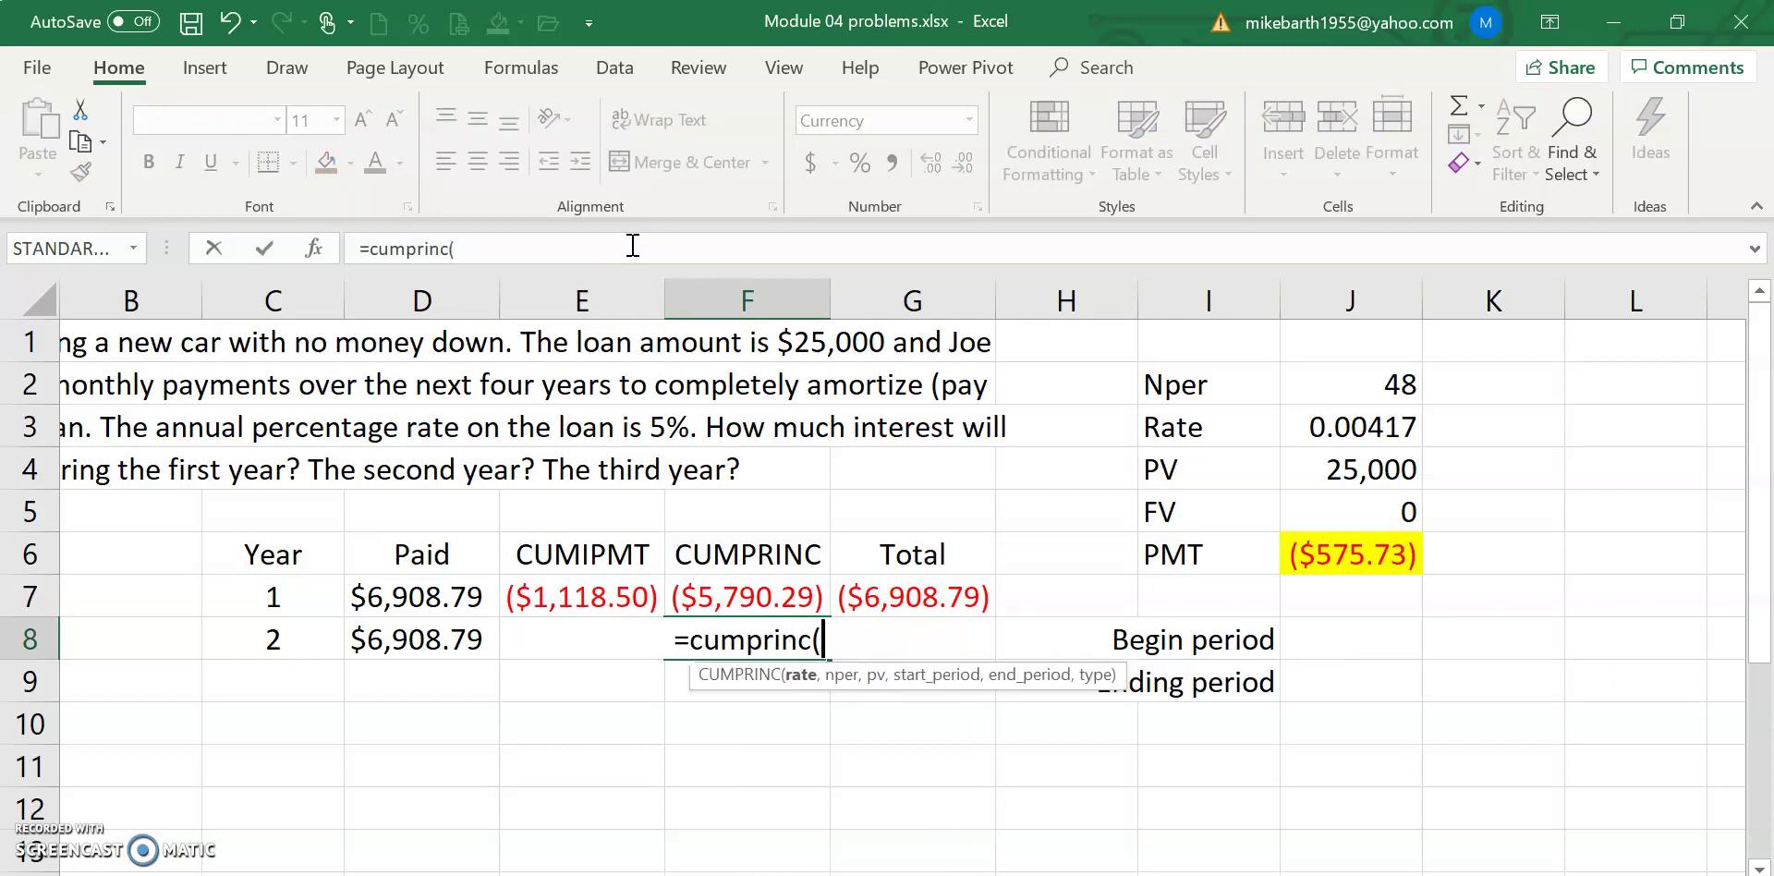
{"action": "left_click", "coordinate": [314, 248]}
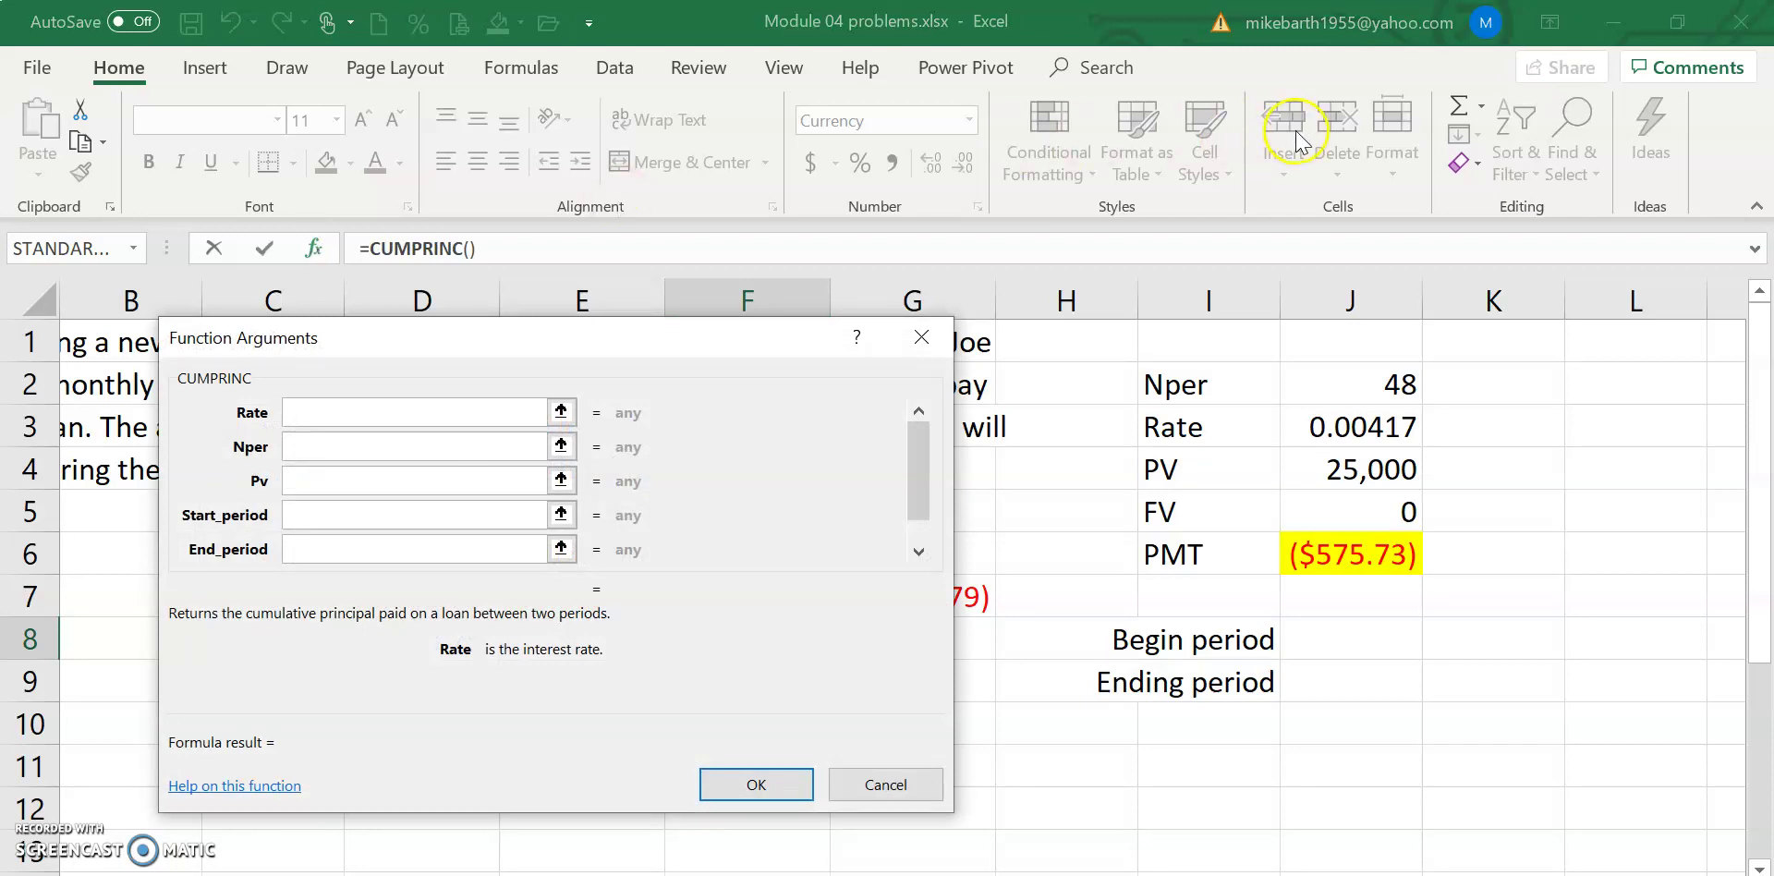
{"action": "left_click", "coordinate": [1347, 426]}
{"action": "left_click", "coordinate": [477, 434]}
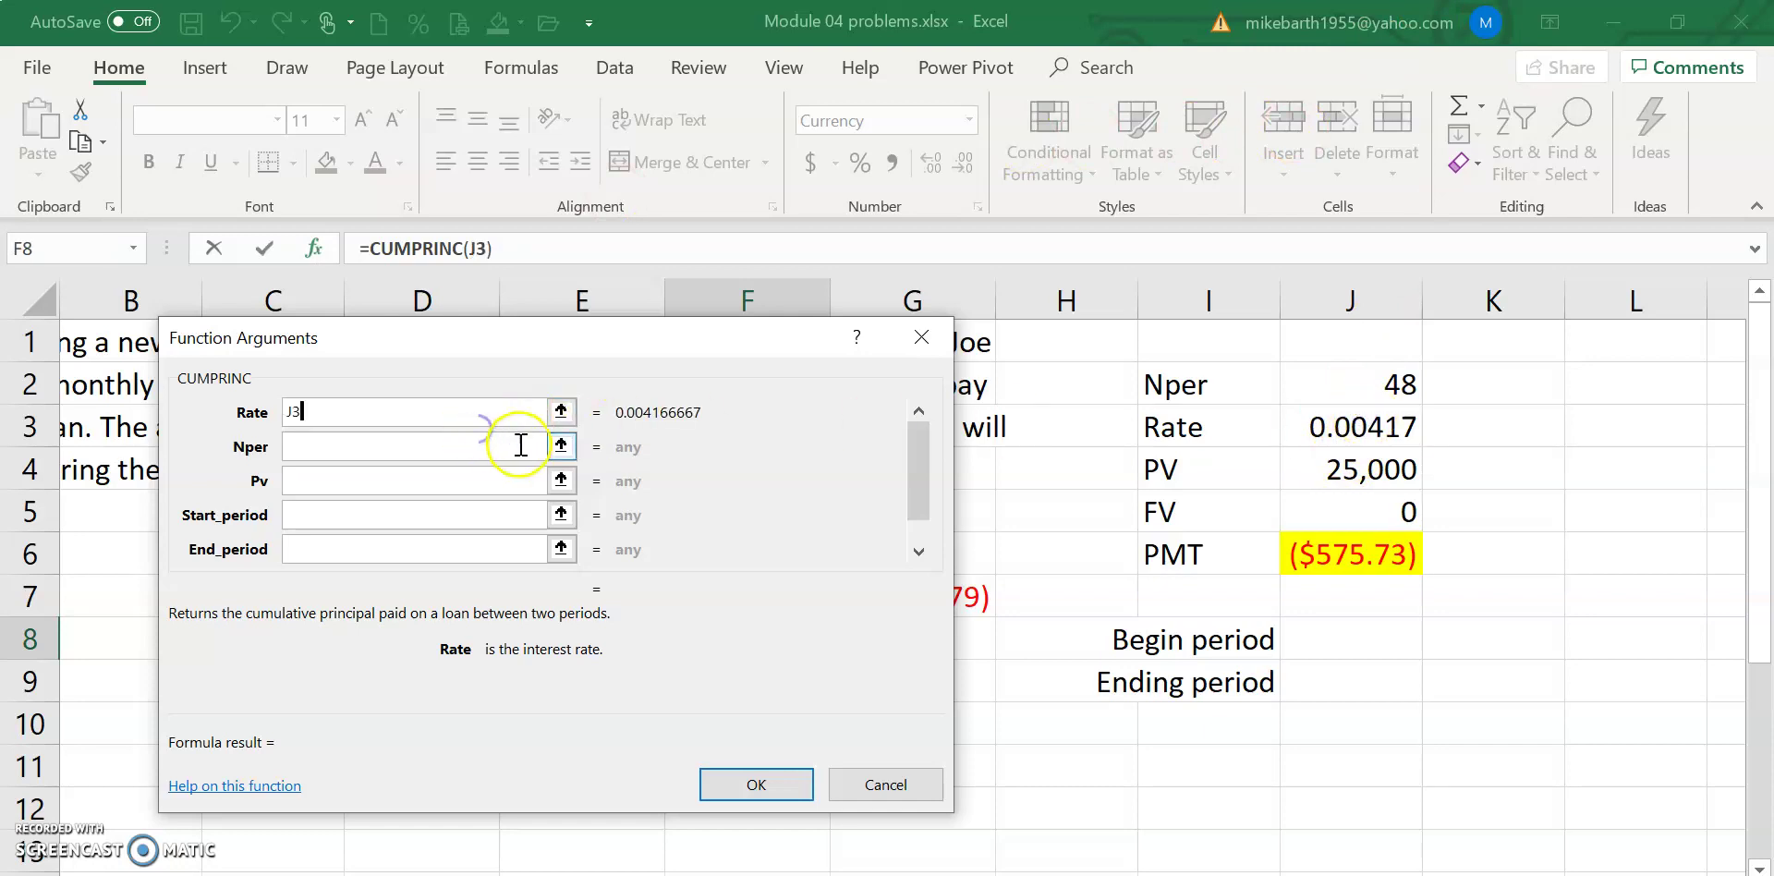
{"action": "left_click", "coordinate": [1342, 425]}
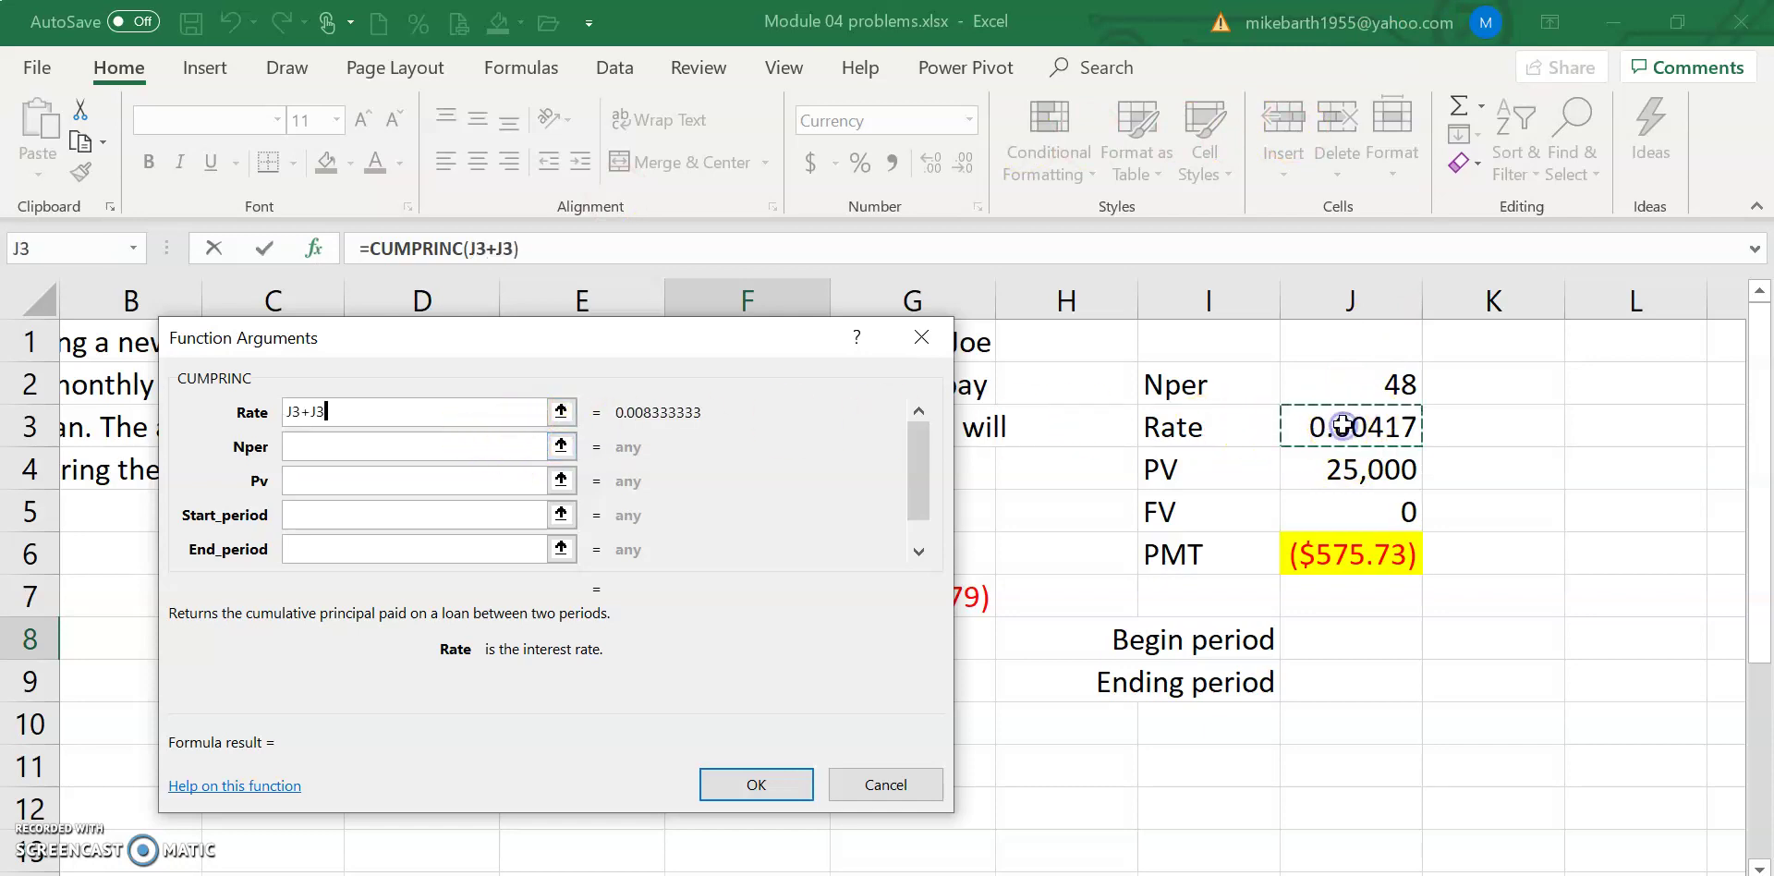
{"action": "key", "text": "BackSpace"}
{"action": "key", "text": "BackSpace"}
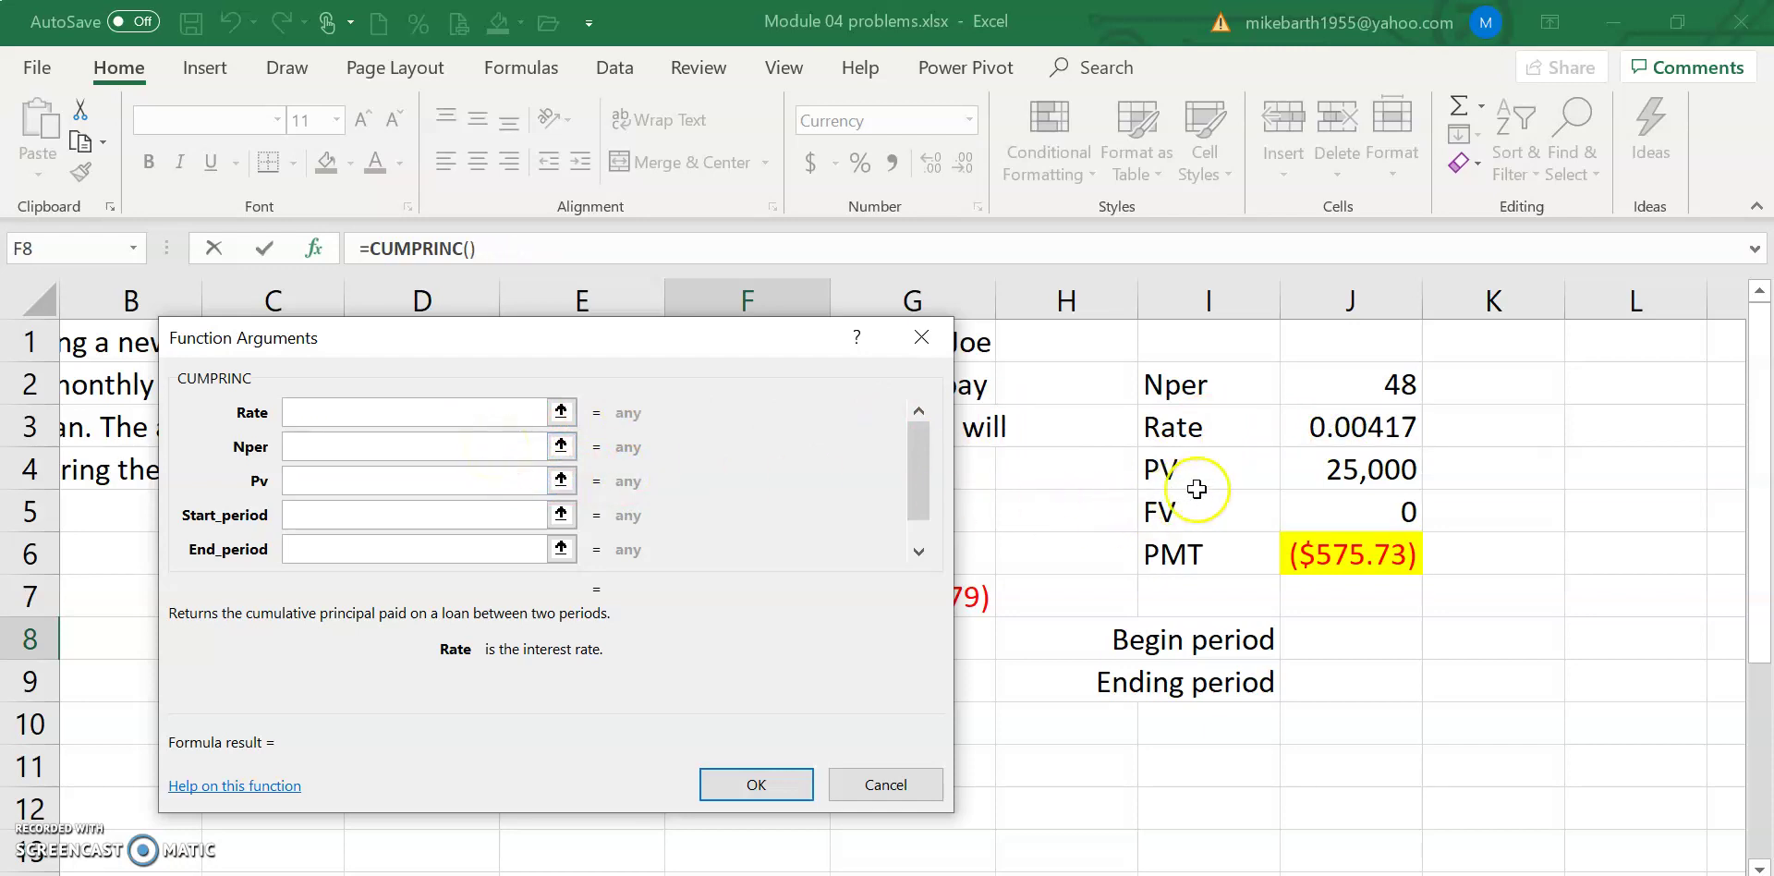
Step: Set the CUMPRINC arguments for F8 to J3 for Rate, J2 for Nper and J4 for Pv
{"action": "left_click", "coordinate": [1374, 468]}
{"action": "left_click", "coordinate": [1377, 434]}
{"action": "left_click", "coordinate": [357, 431]}
{"action": "left_click", "coordinate": [356, 446]}
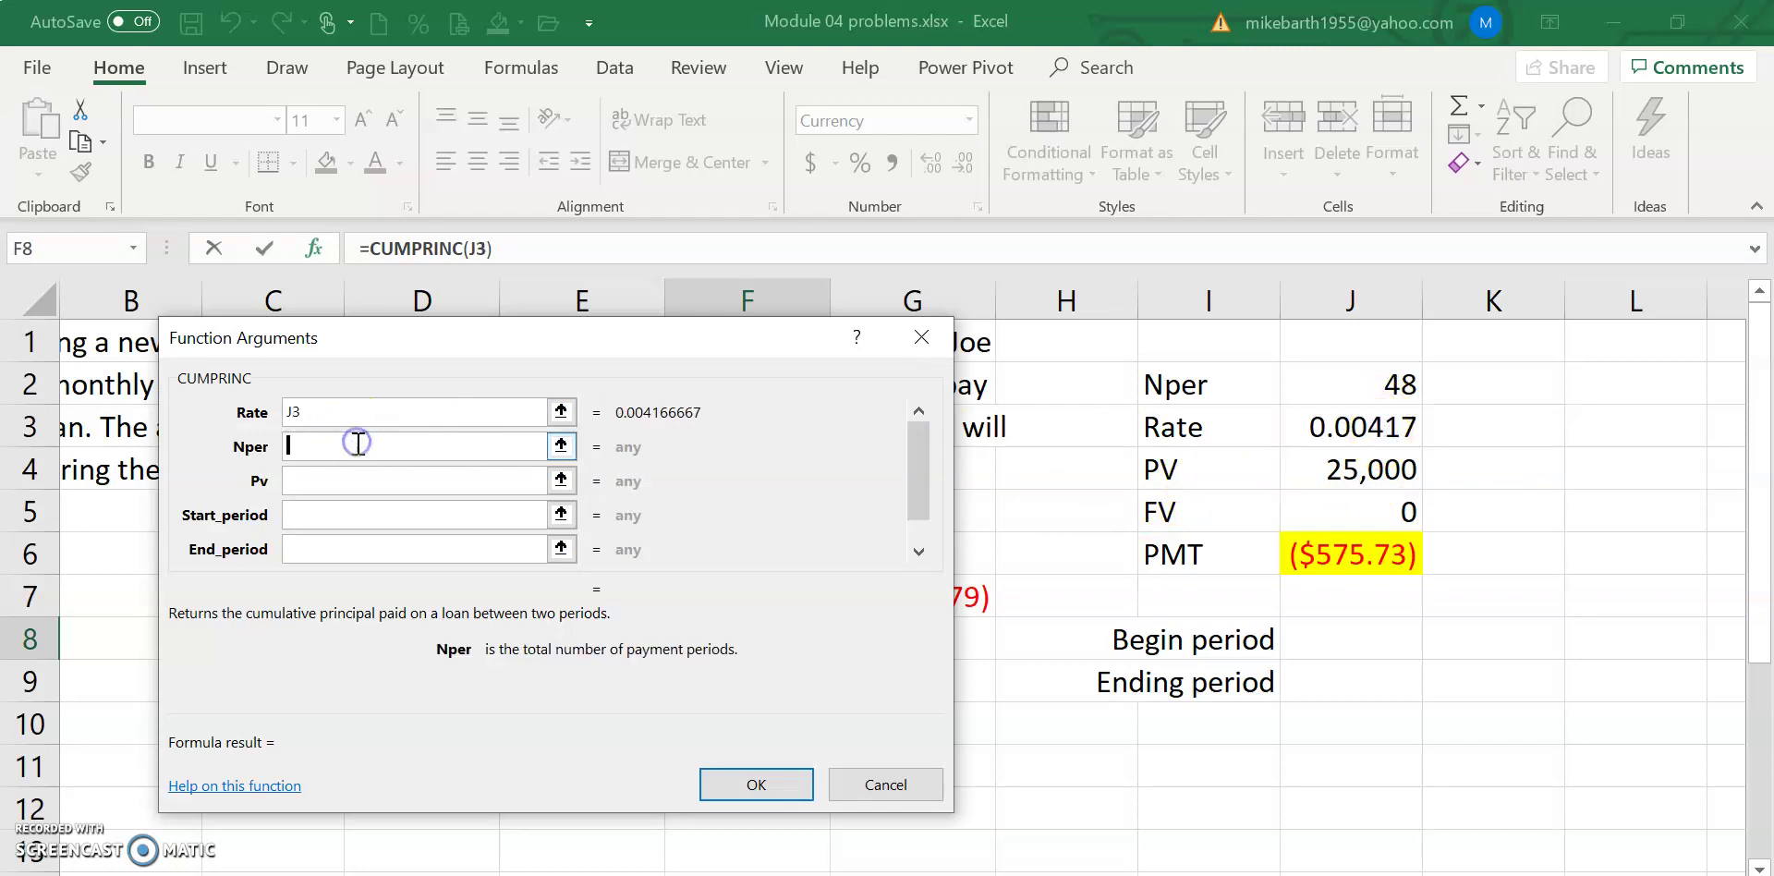
{"action": "left_click", "coordinate": [1391, 374]}
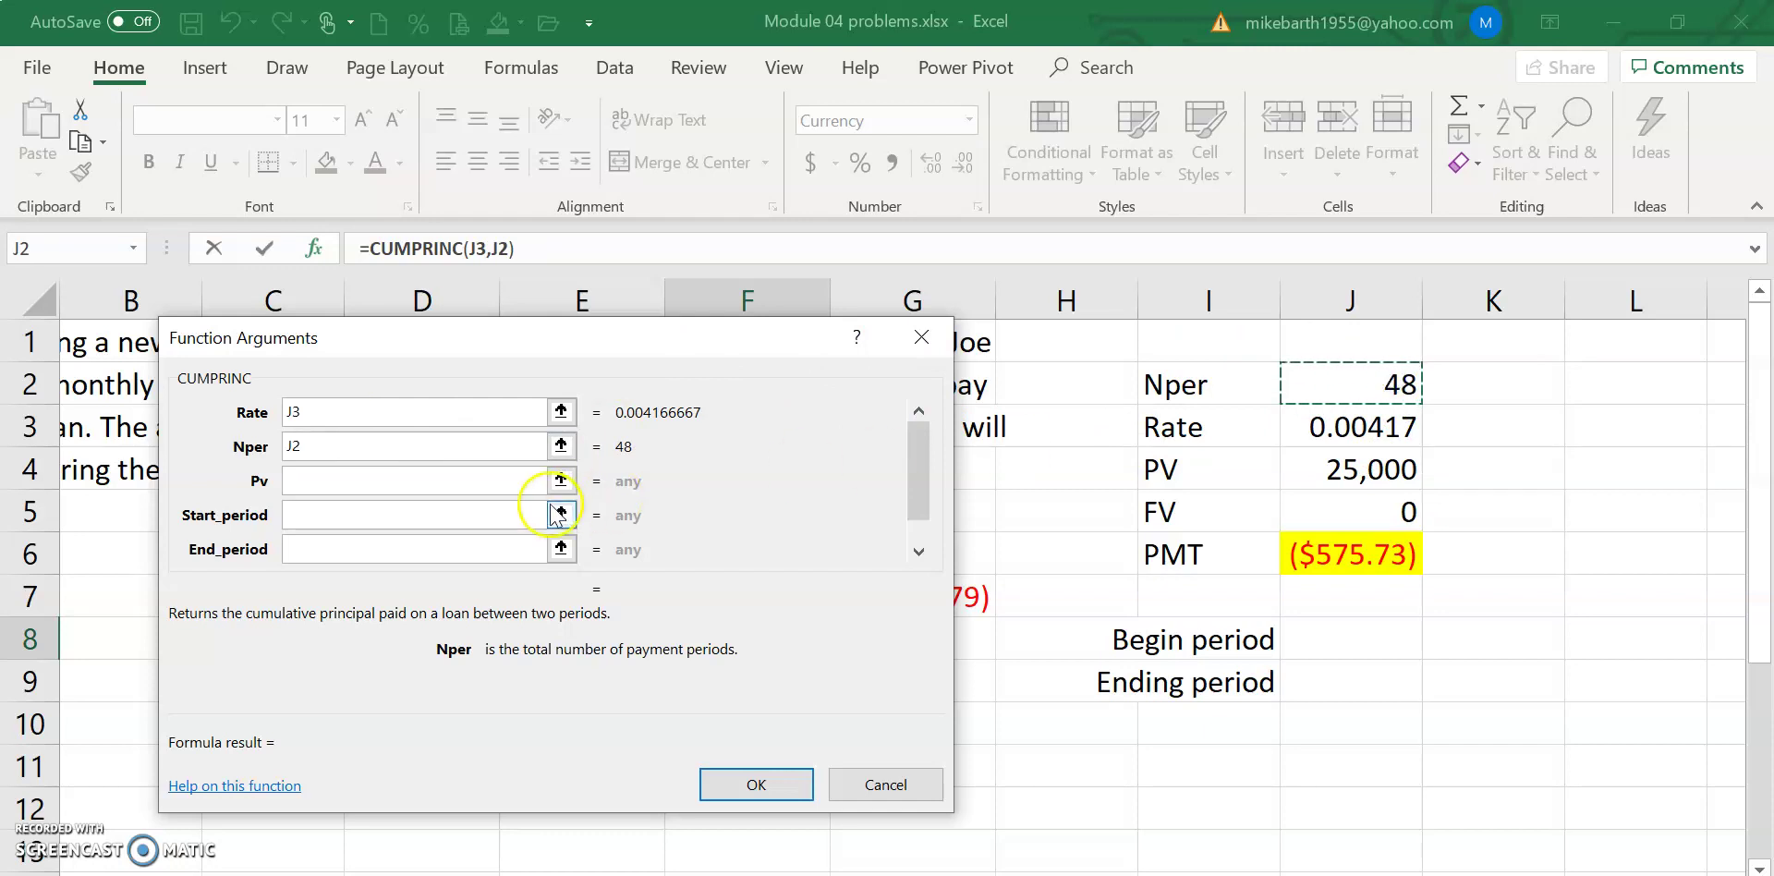
{"action": "left_click", "coordinate": [463, 481]}
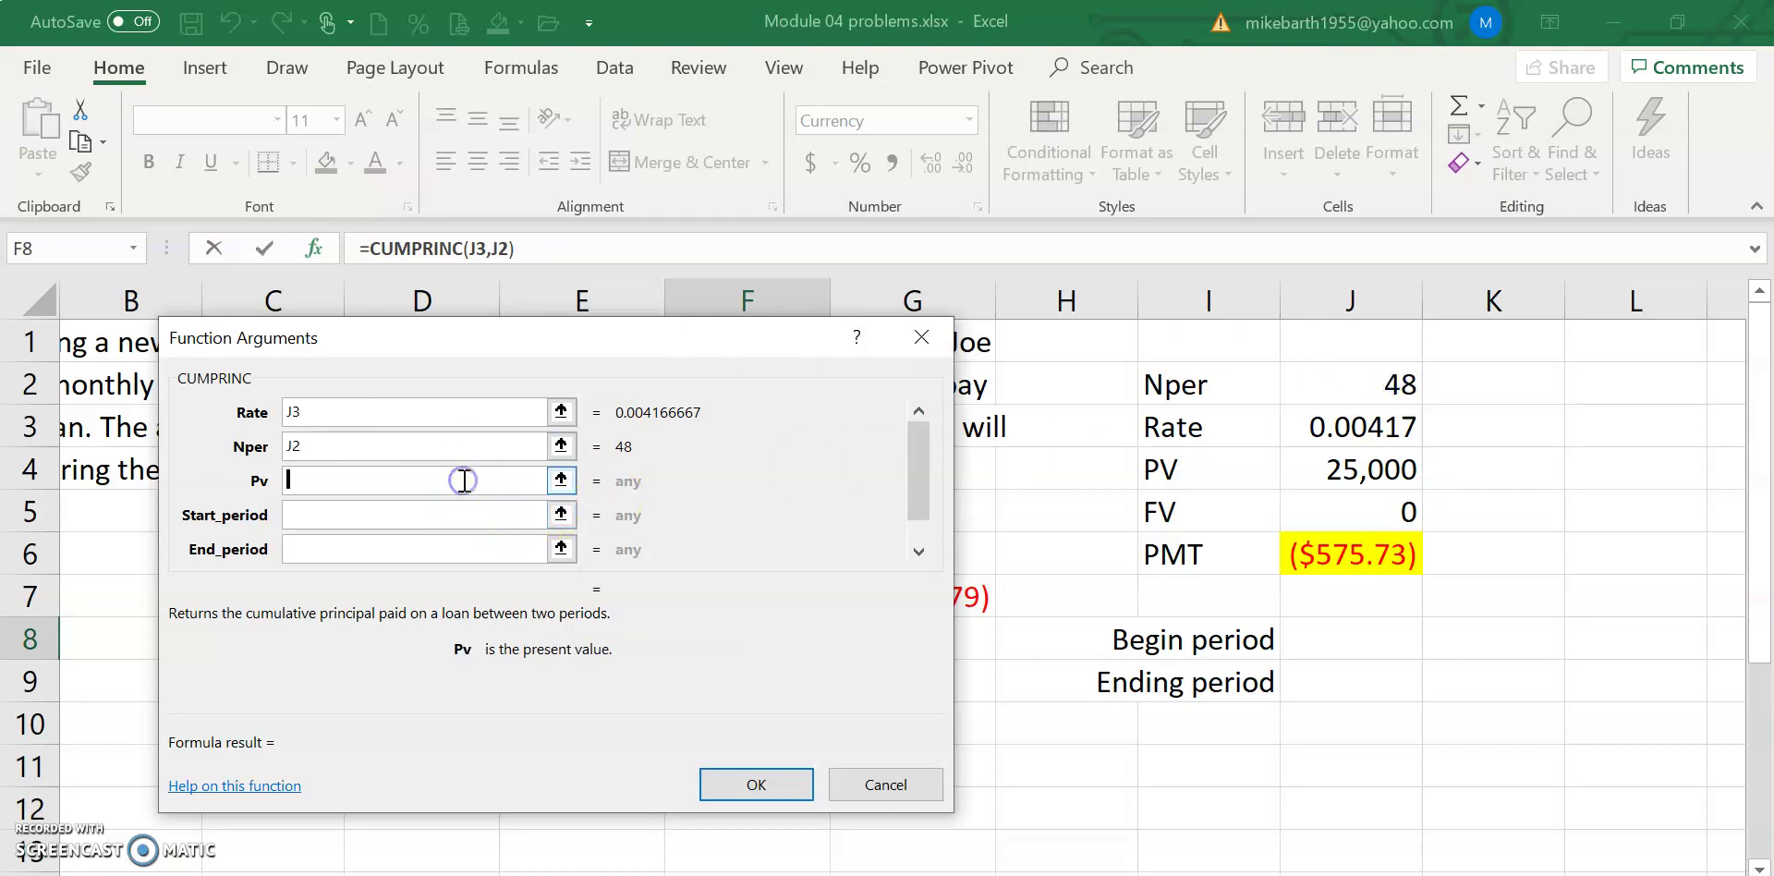
{"action": "left_click", "coordinate": [1353, 468]}
Step: Complete the CUMPRINC function in F8 with Start_period 13, End_period 24 and Type 0
{"action": "left_click", "coordinate": [360, 524]}
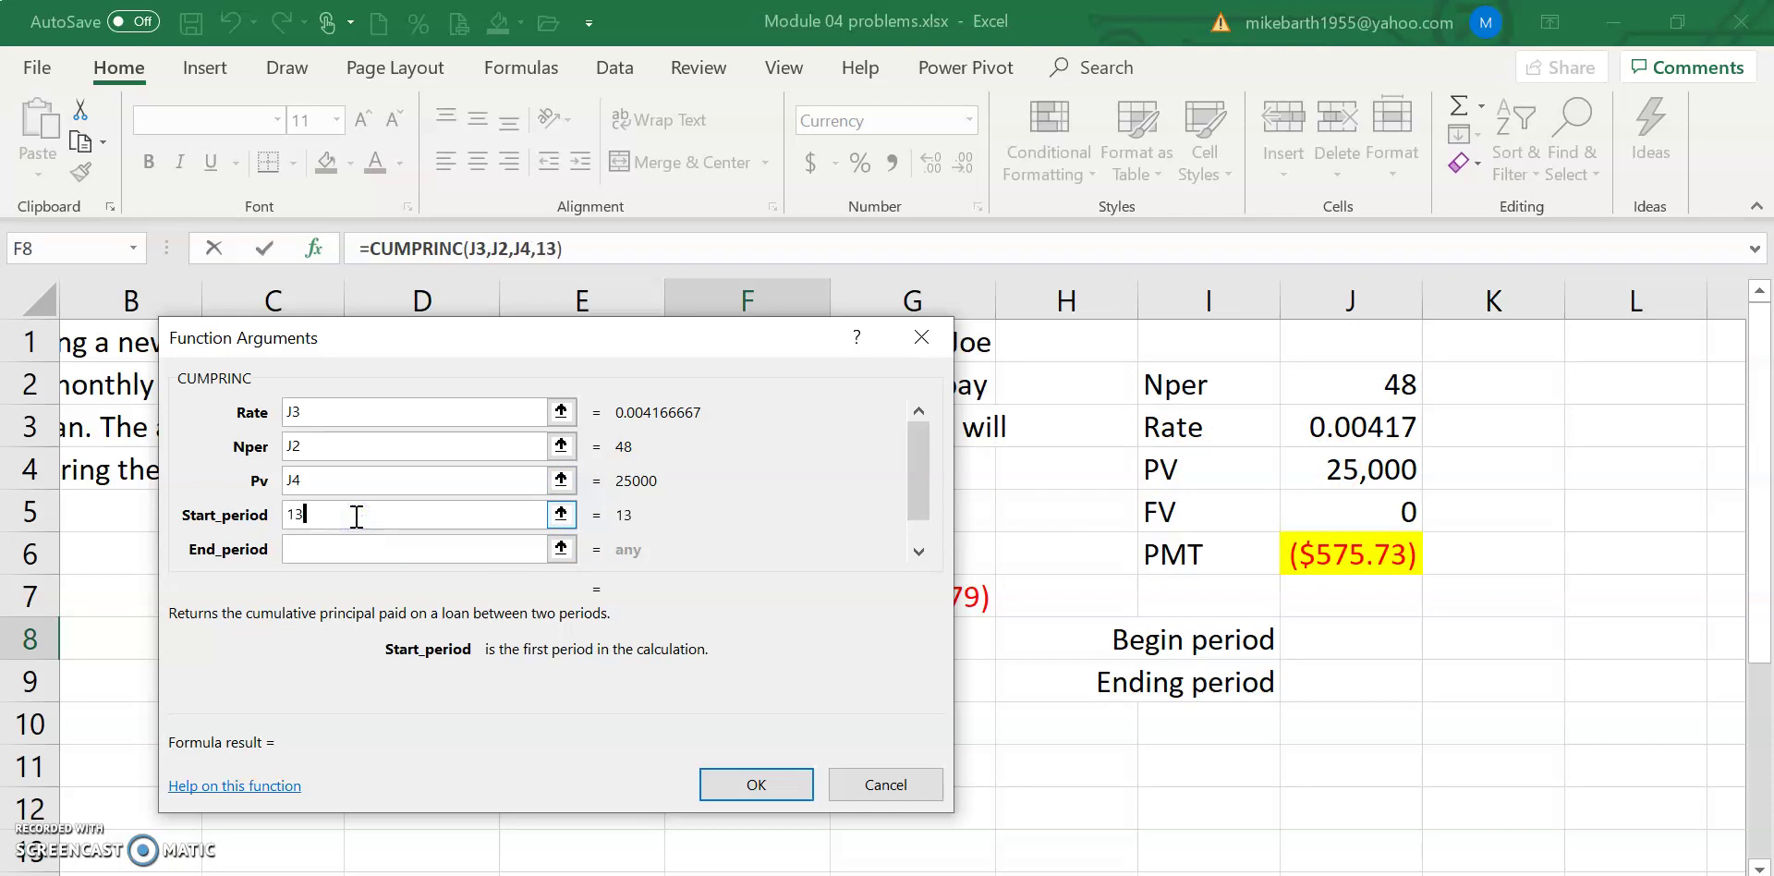
{"action": "key", "text": "Tab"}
{"action": "type", "text": "2"}
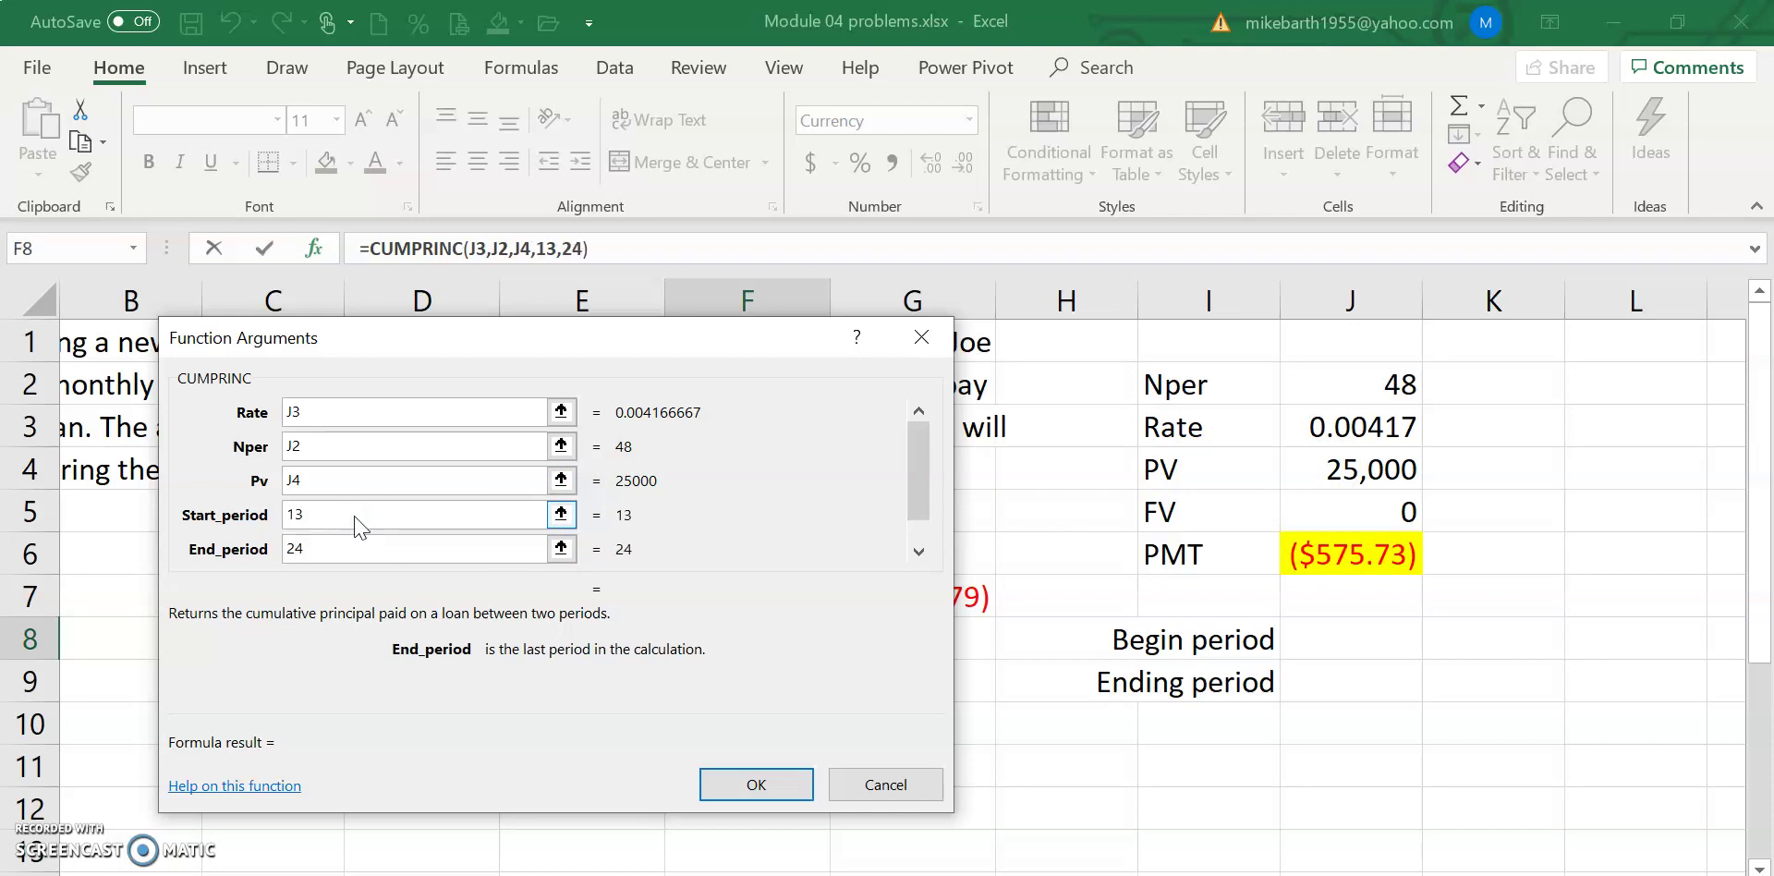
{"action": "key", "text": "Tab"}
{"action": "type", "text": "0"}
{"action": "key", "text": "Return"}
{"action": "key", "text": "Right"}
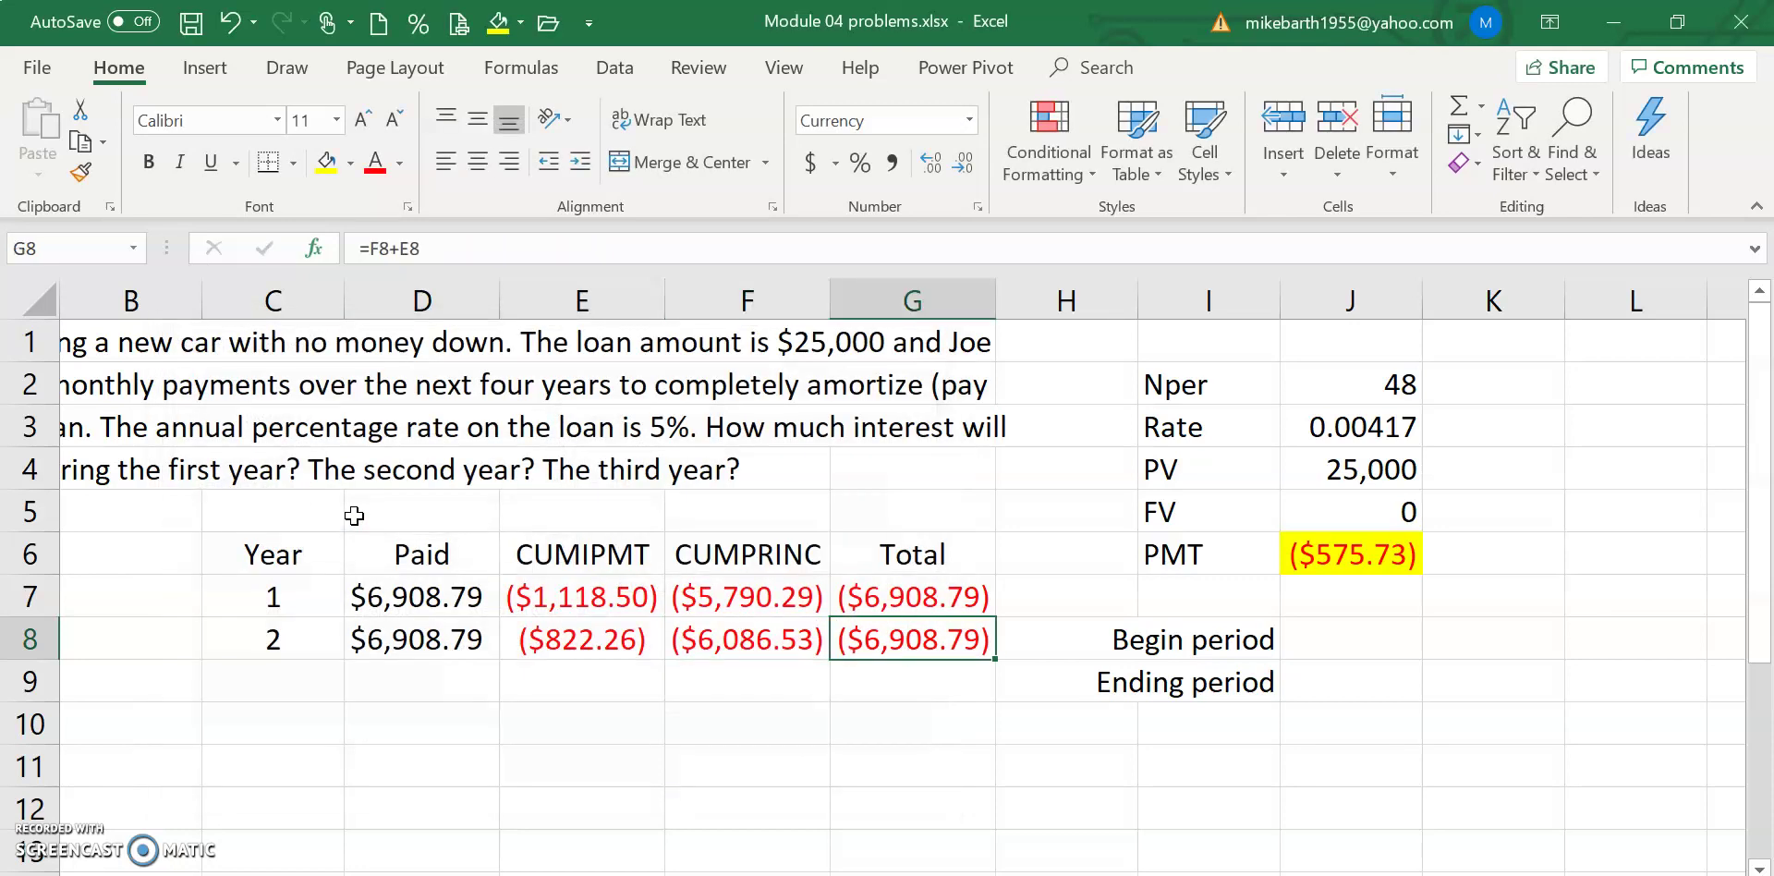
{"action": "type", "text": "="}
{"action": "key", "text": "Left"}
{"action": "type", "text": "+"}
{"action": "key", "text": "Left"}
{"action": "key", "text": "Escape"}
{"action": "key", "text": "Left"}
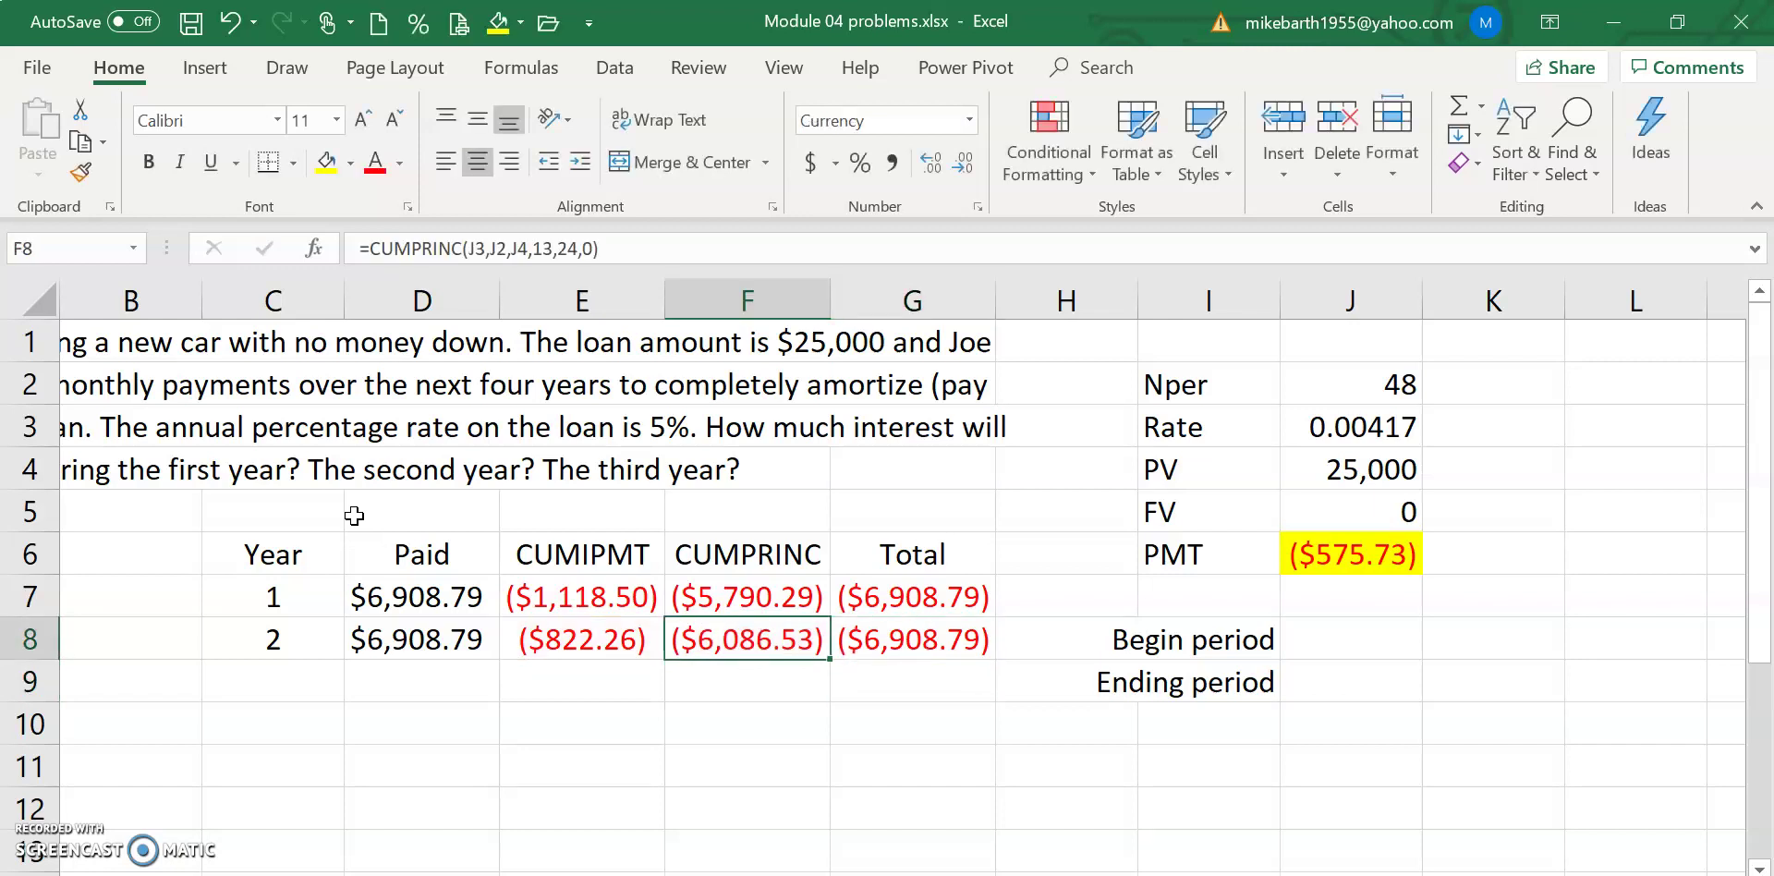
{"action": "key", "text": "Left"}
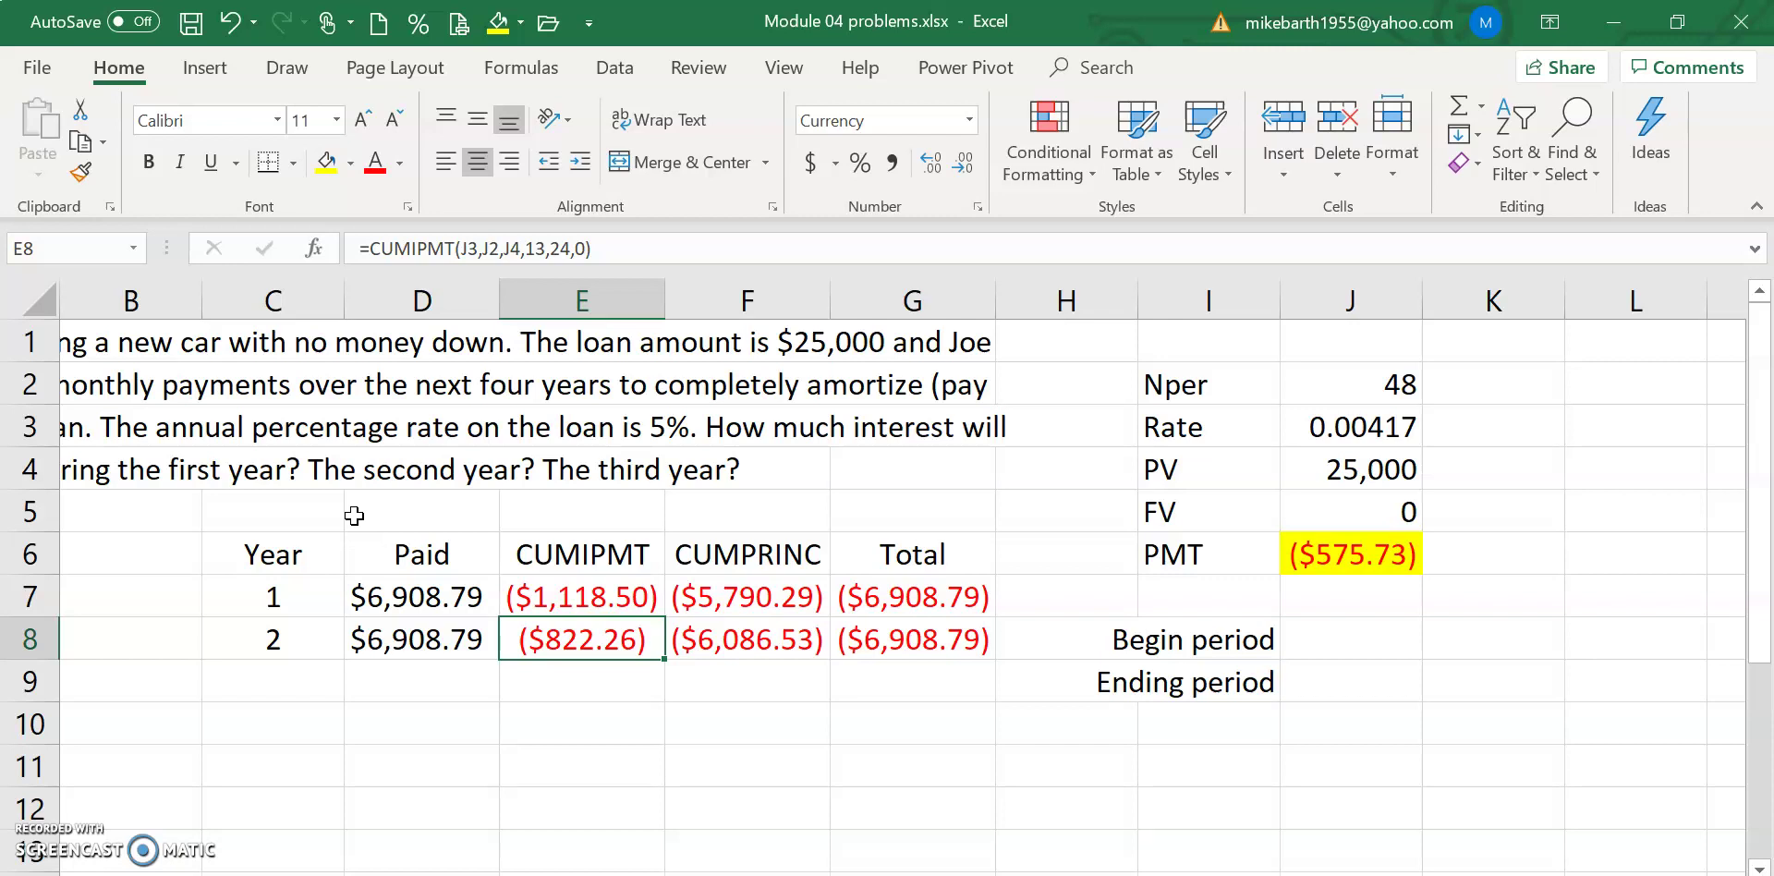
{"action": "key", "text": "Left"}
{"action": "key", "text": "Left"}
{"action": "key", "text": "Down"}
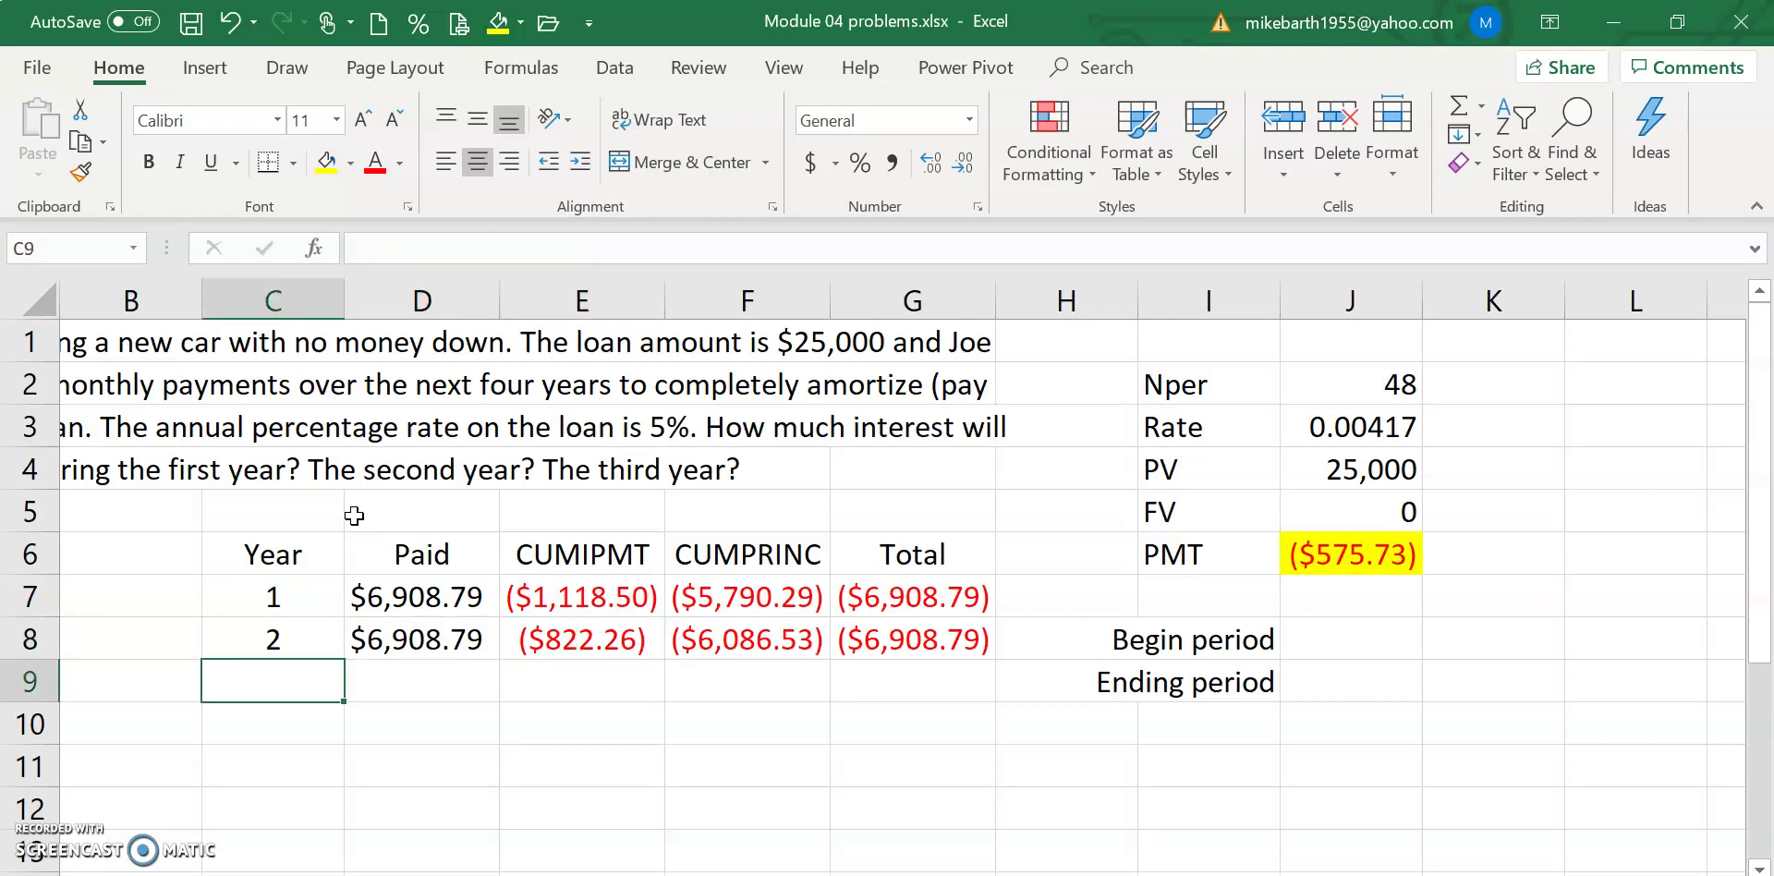
{"action": "left_click", "coordinate": [354, 515]}
{"action": "type", "text": "3"}
{"action": "key", "text": "Return"}
{"action": "left_click", "coordinate": [353, 515]}
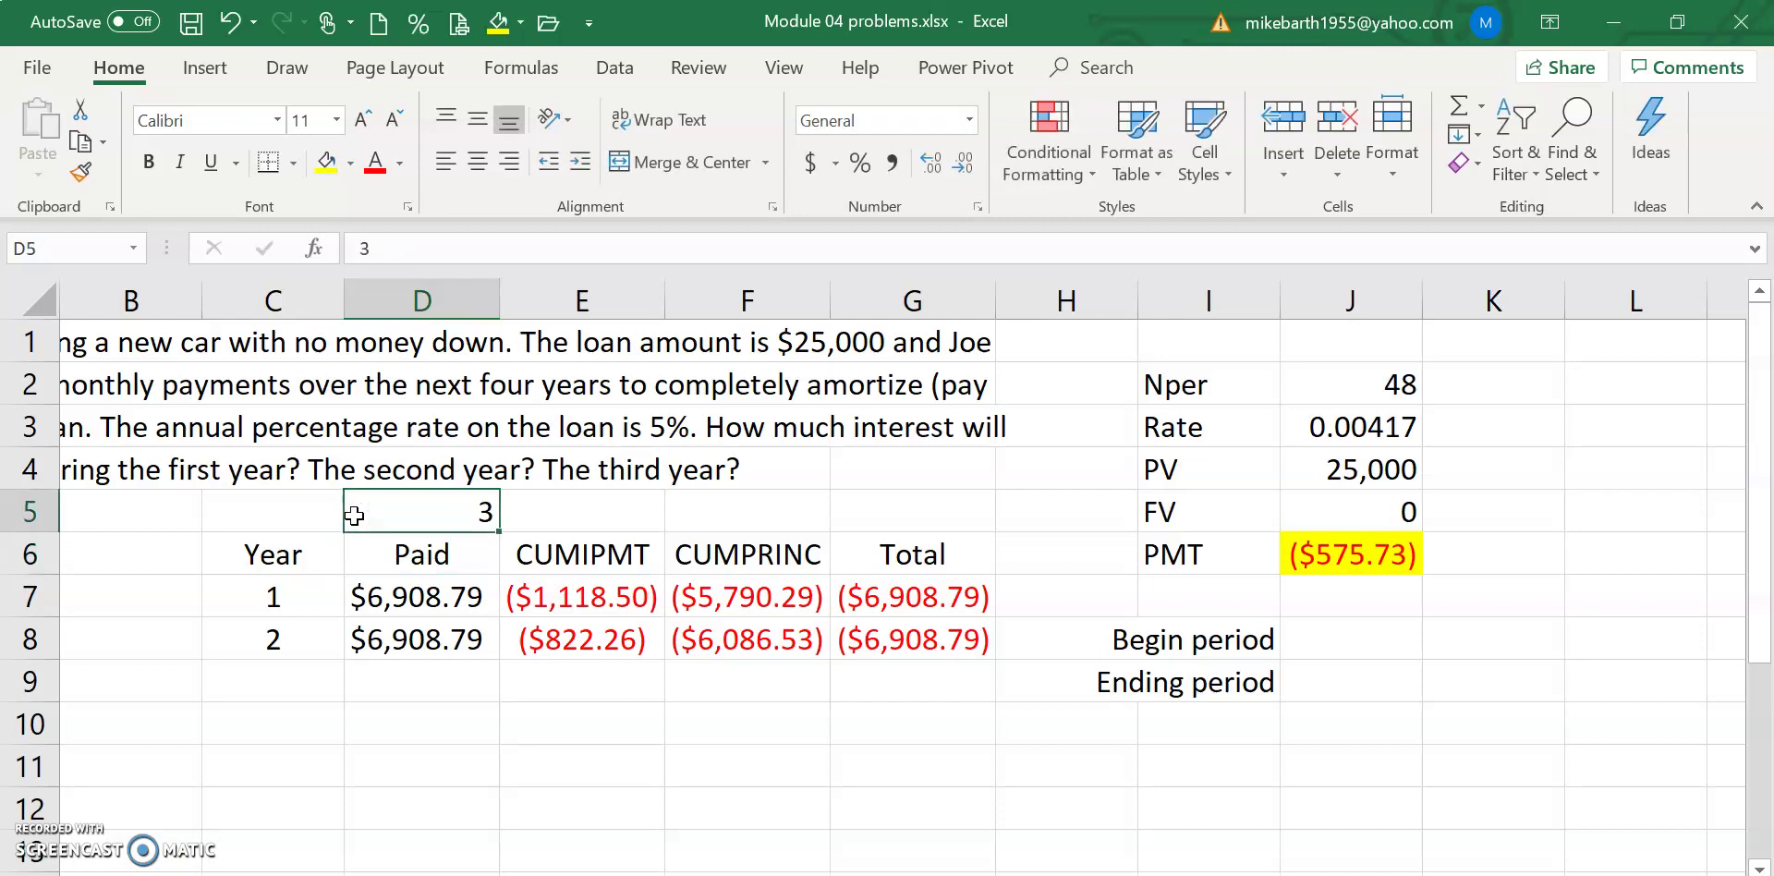
Step: Enter 3 as the year in C9
{"action": "key", "text": "Down"}
{"action": "key", "text": "Down"}
{"action": "key", "text": "Down"}
{"action": "key", "text": "Down"}
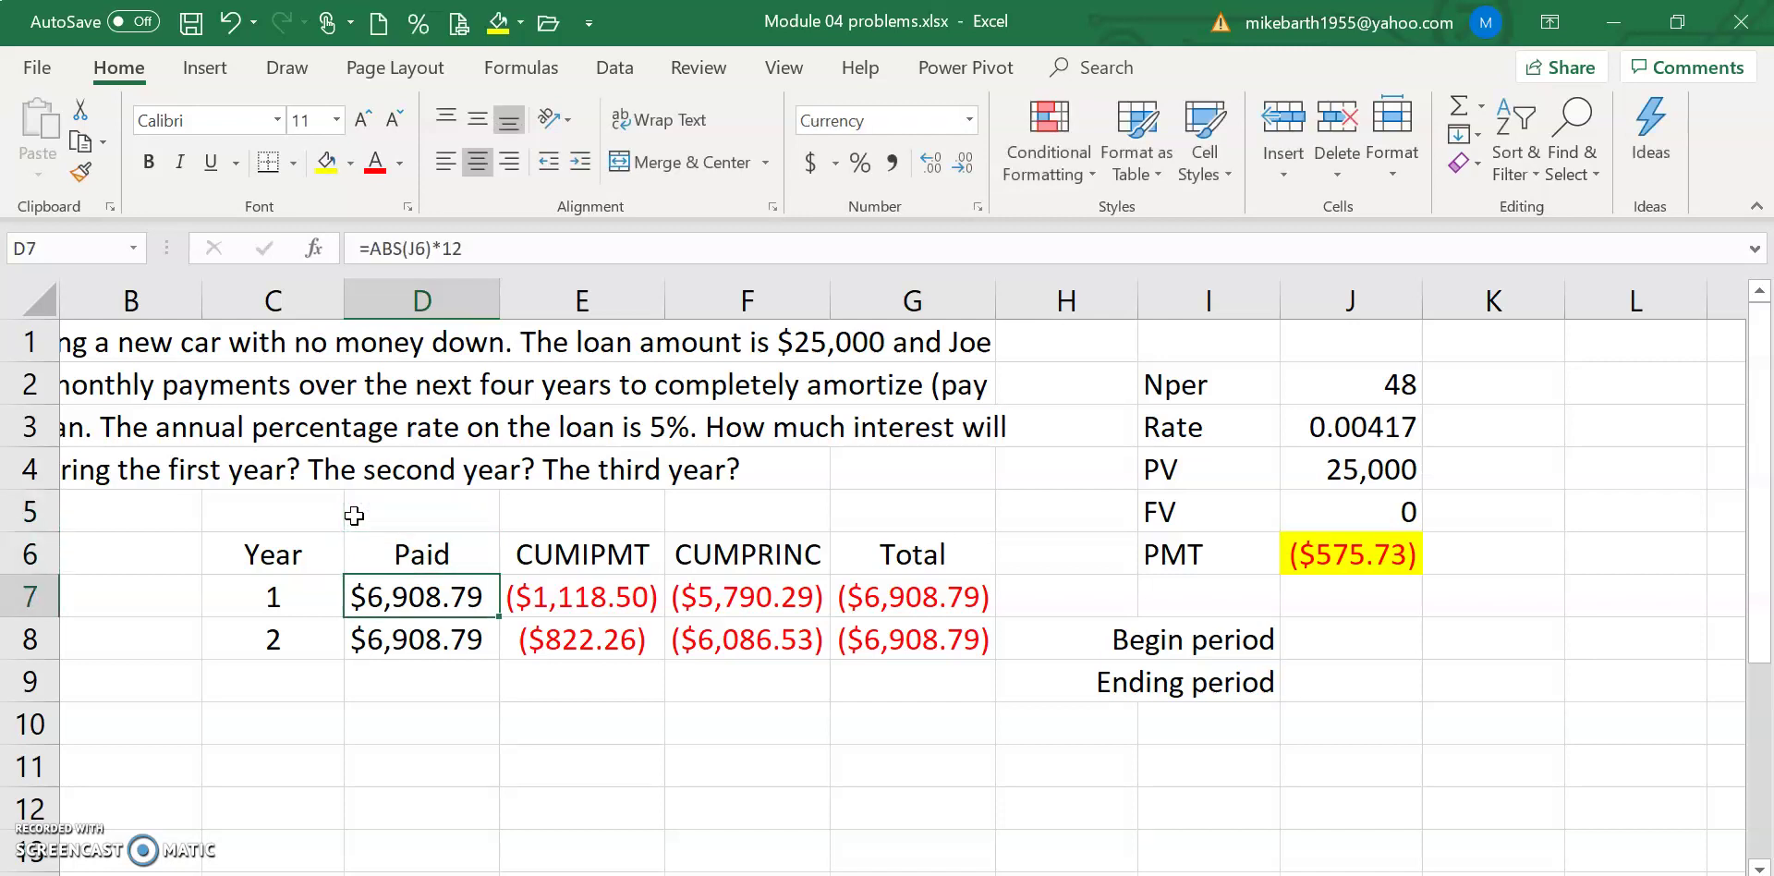
{"action": "key", "text": "Left"}
{"action": "type", "text": "3"}
{"action": "key", "text": "Tab"}
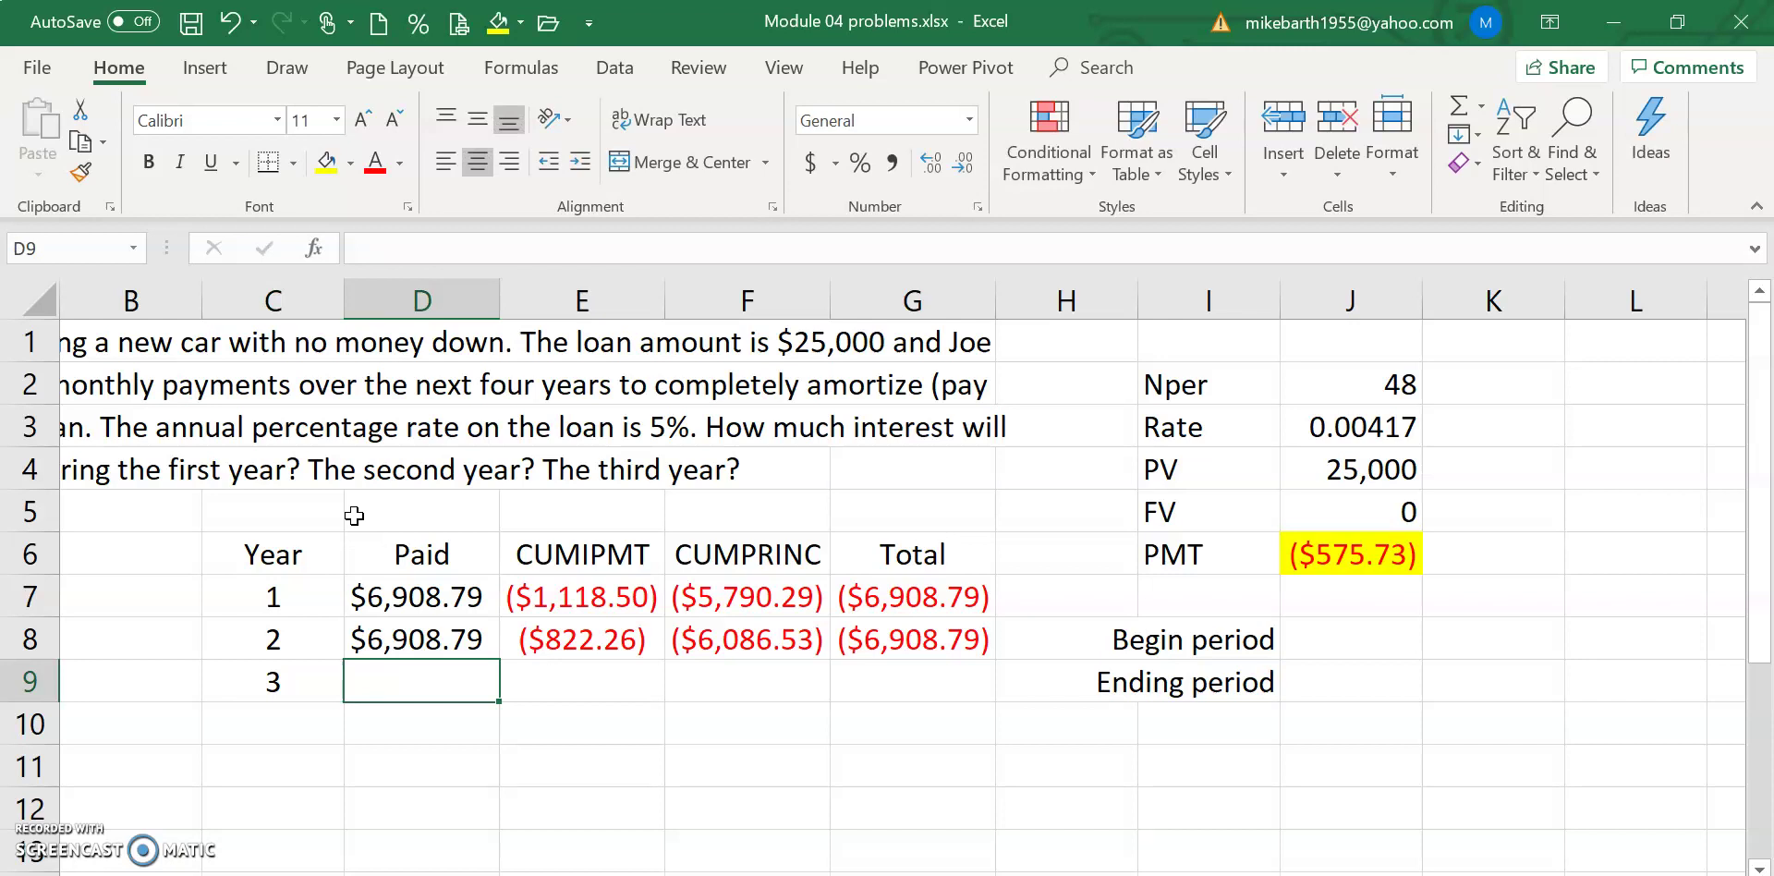
Step: Copy the year 2 formulas in D8:G8 into the year 3 row, D9:G9
{"action": "key", "text": "Up"}
{"action": "key", "text": "shift+Right"}
{"action": "key", "text": "shift+Right"}
{"action": "key", "text": "shift+Right"}
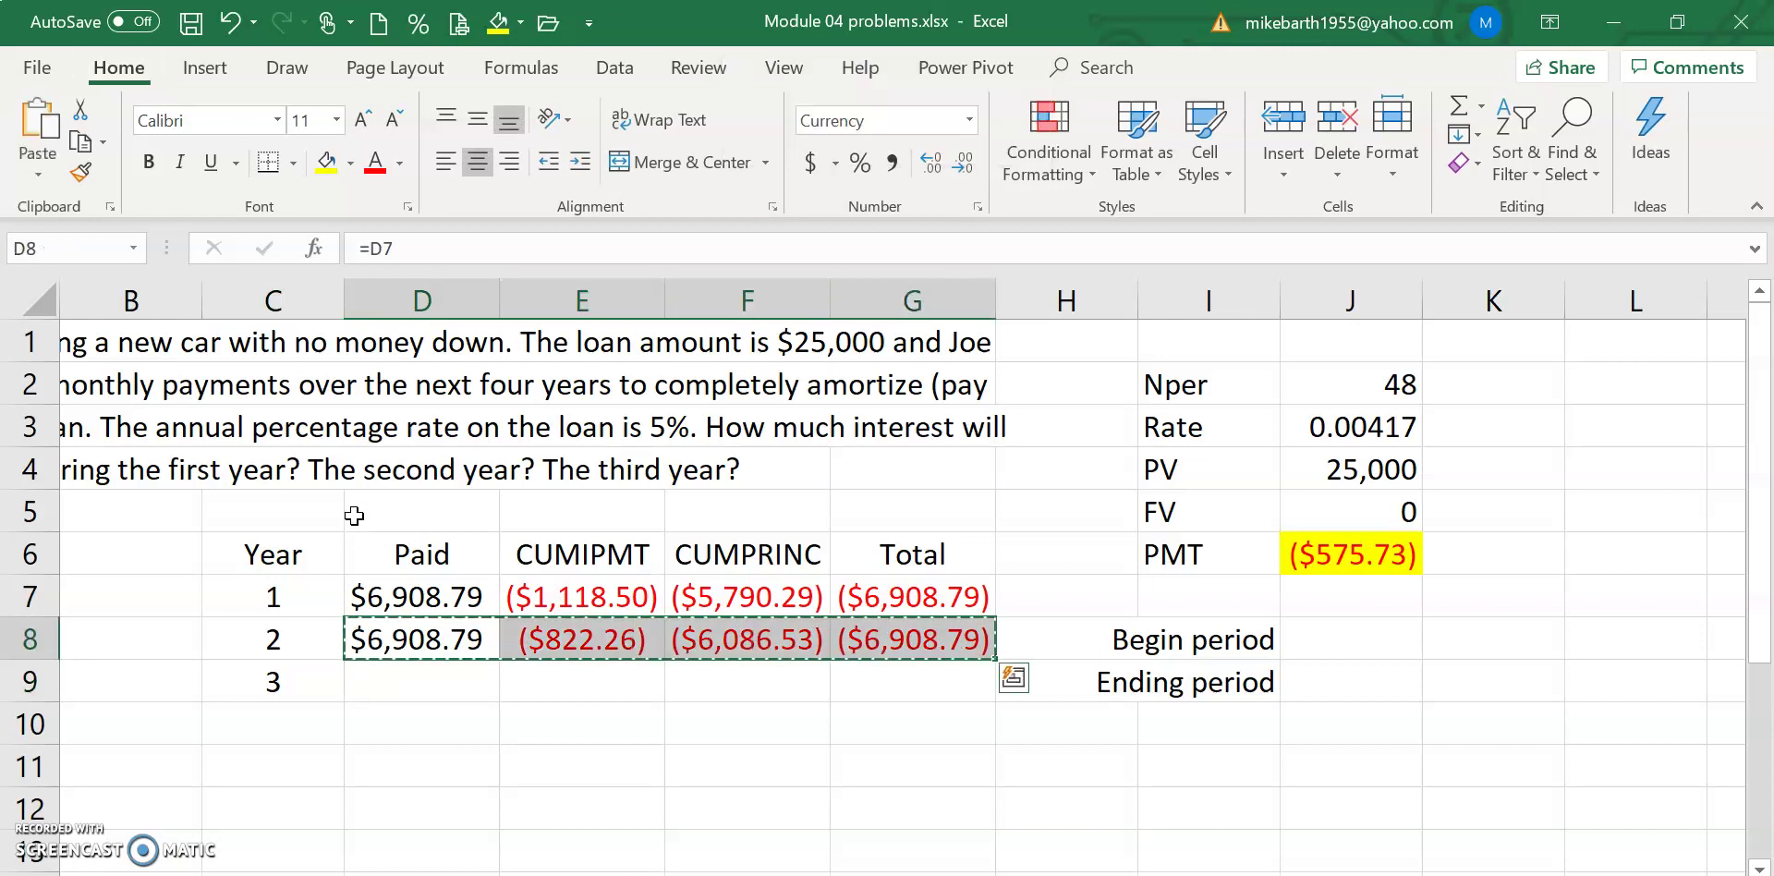
{"action": "key", "text": "Down"}
{"action": "key", "text": "ctrl+v"}
Step: Correct the CUMIPMT arguments in E9 to J3 for Rate, J2 for Nper and J4 for Pv
{"action": "key", "text": "Right"}
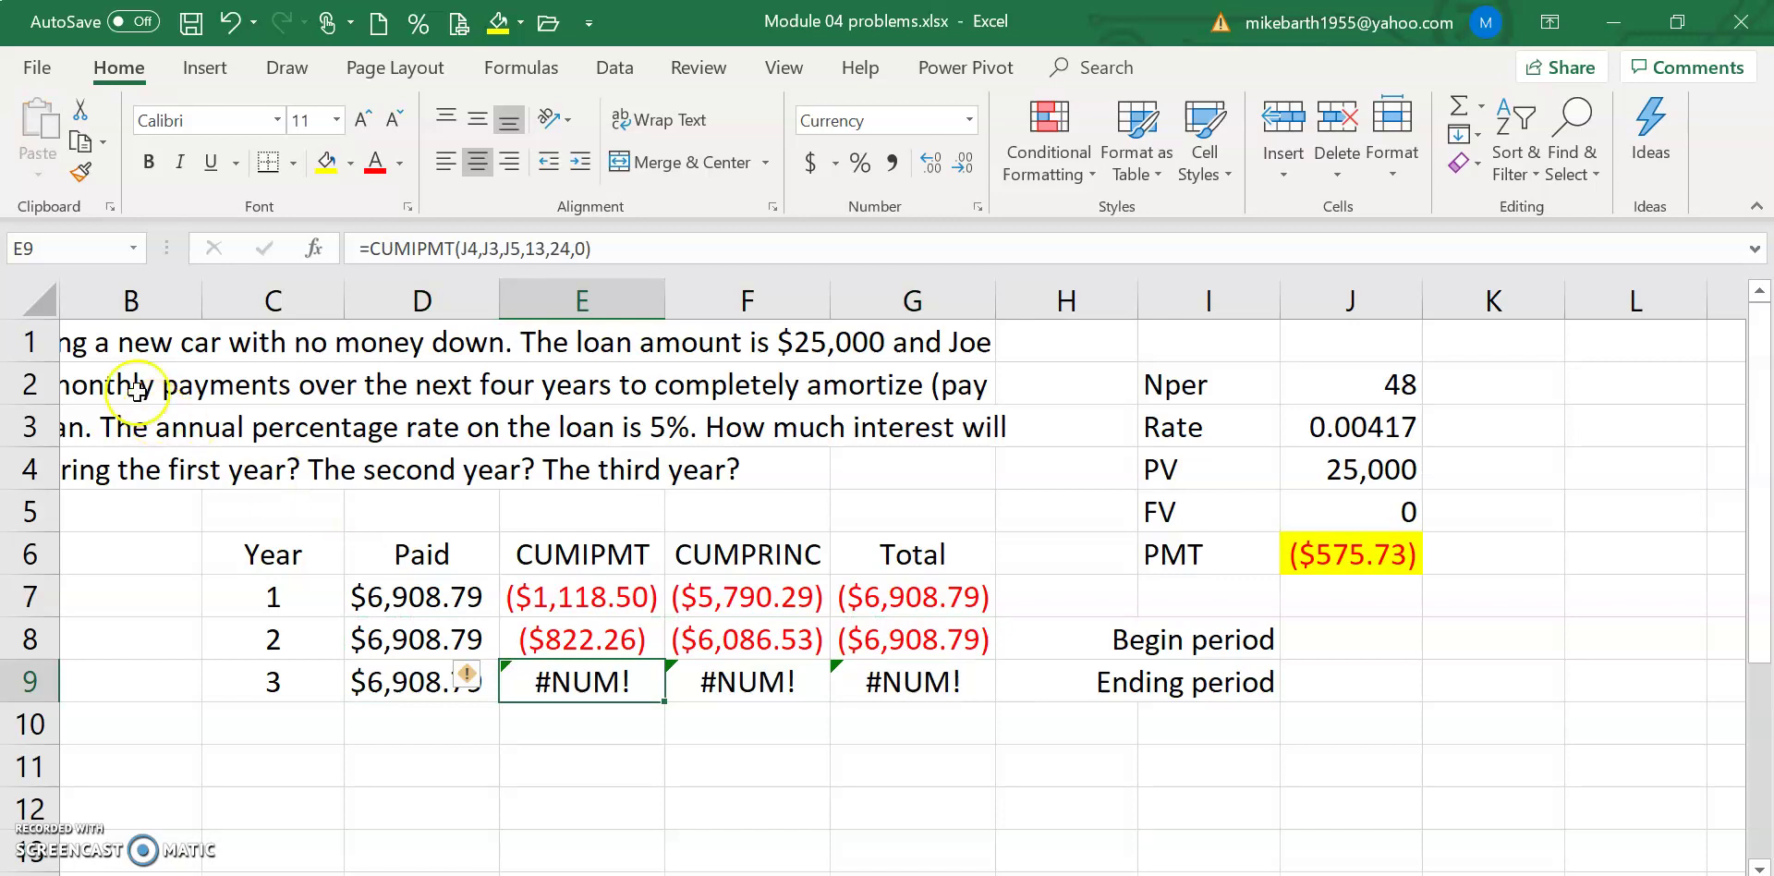
{"action": "left_click", "coordinate": [314, 251]}
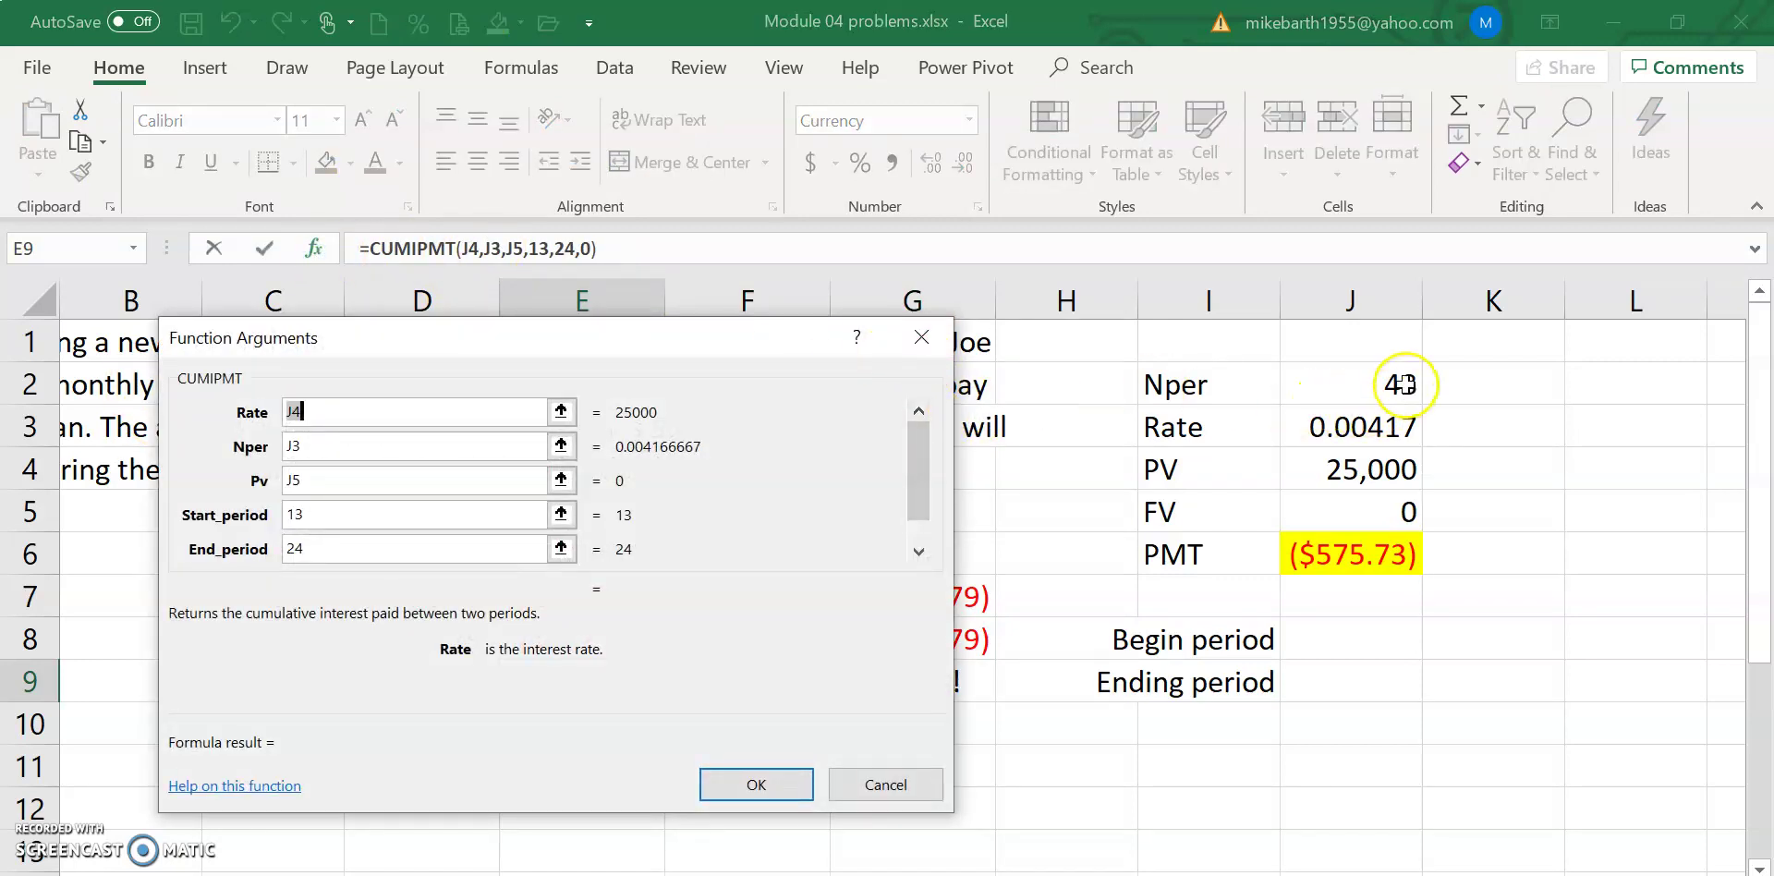
{"action": "left_click", "coordinate": [1397, 427]}
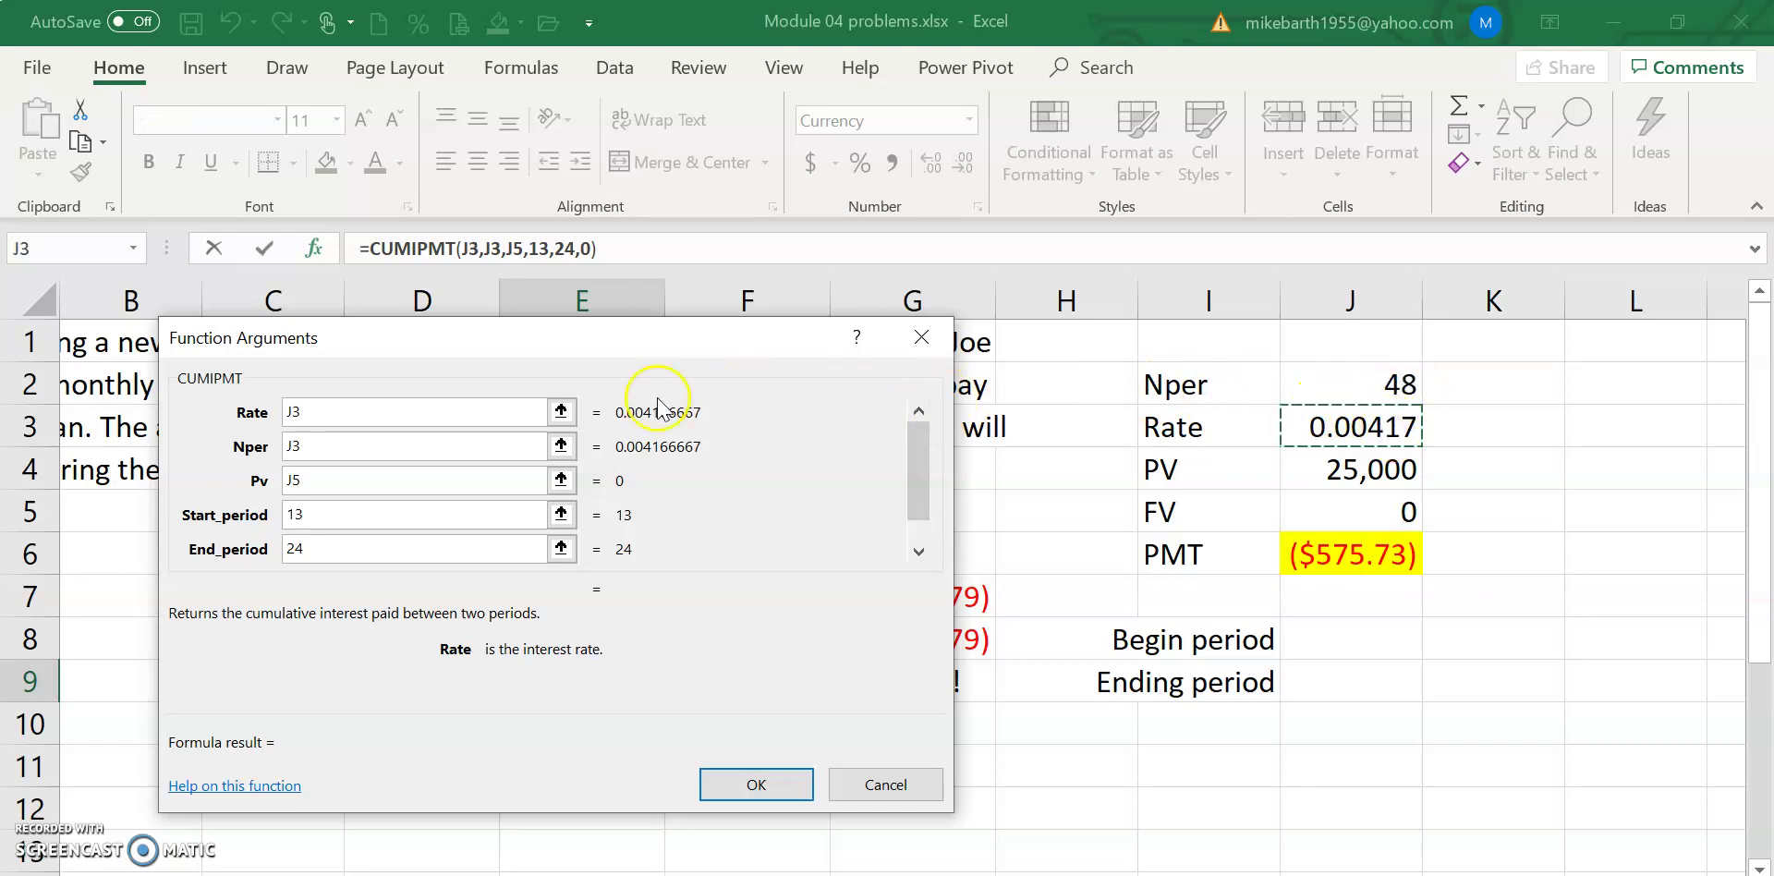
{"action": "left_click", "coordinate": [428, 449]}
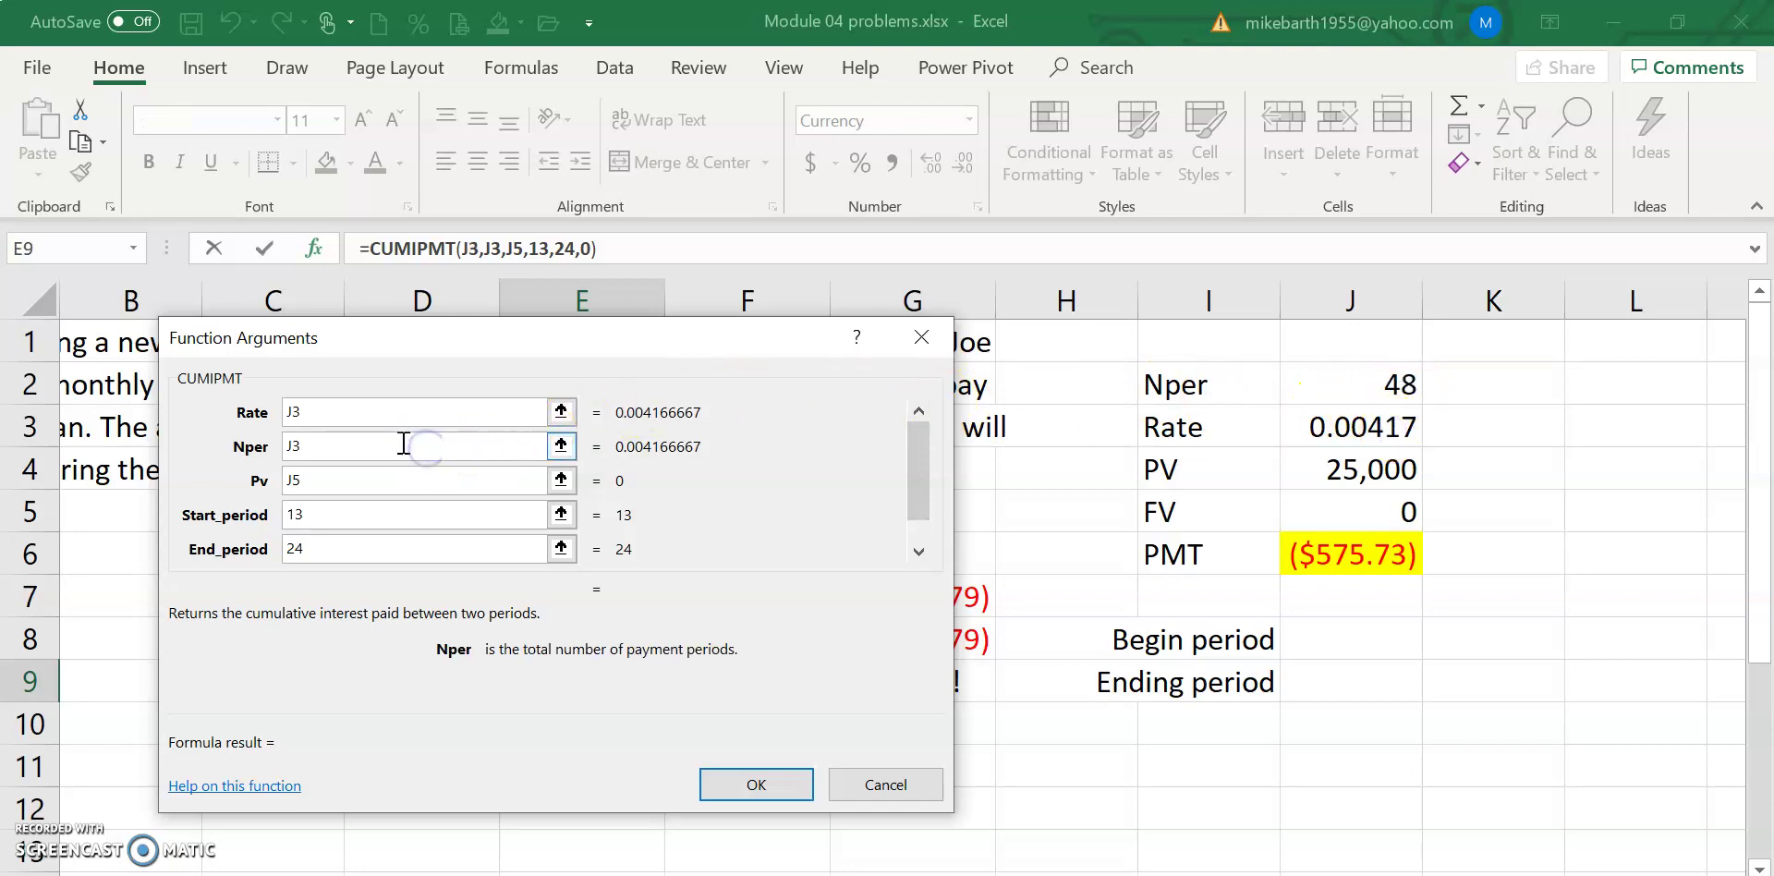
{"action": "key", "text": "BackSpace"}
{"action": "key", "text": "BackSpace"}
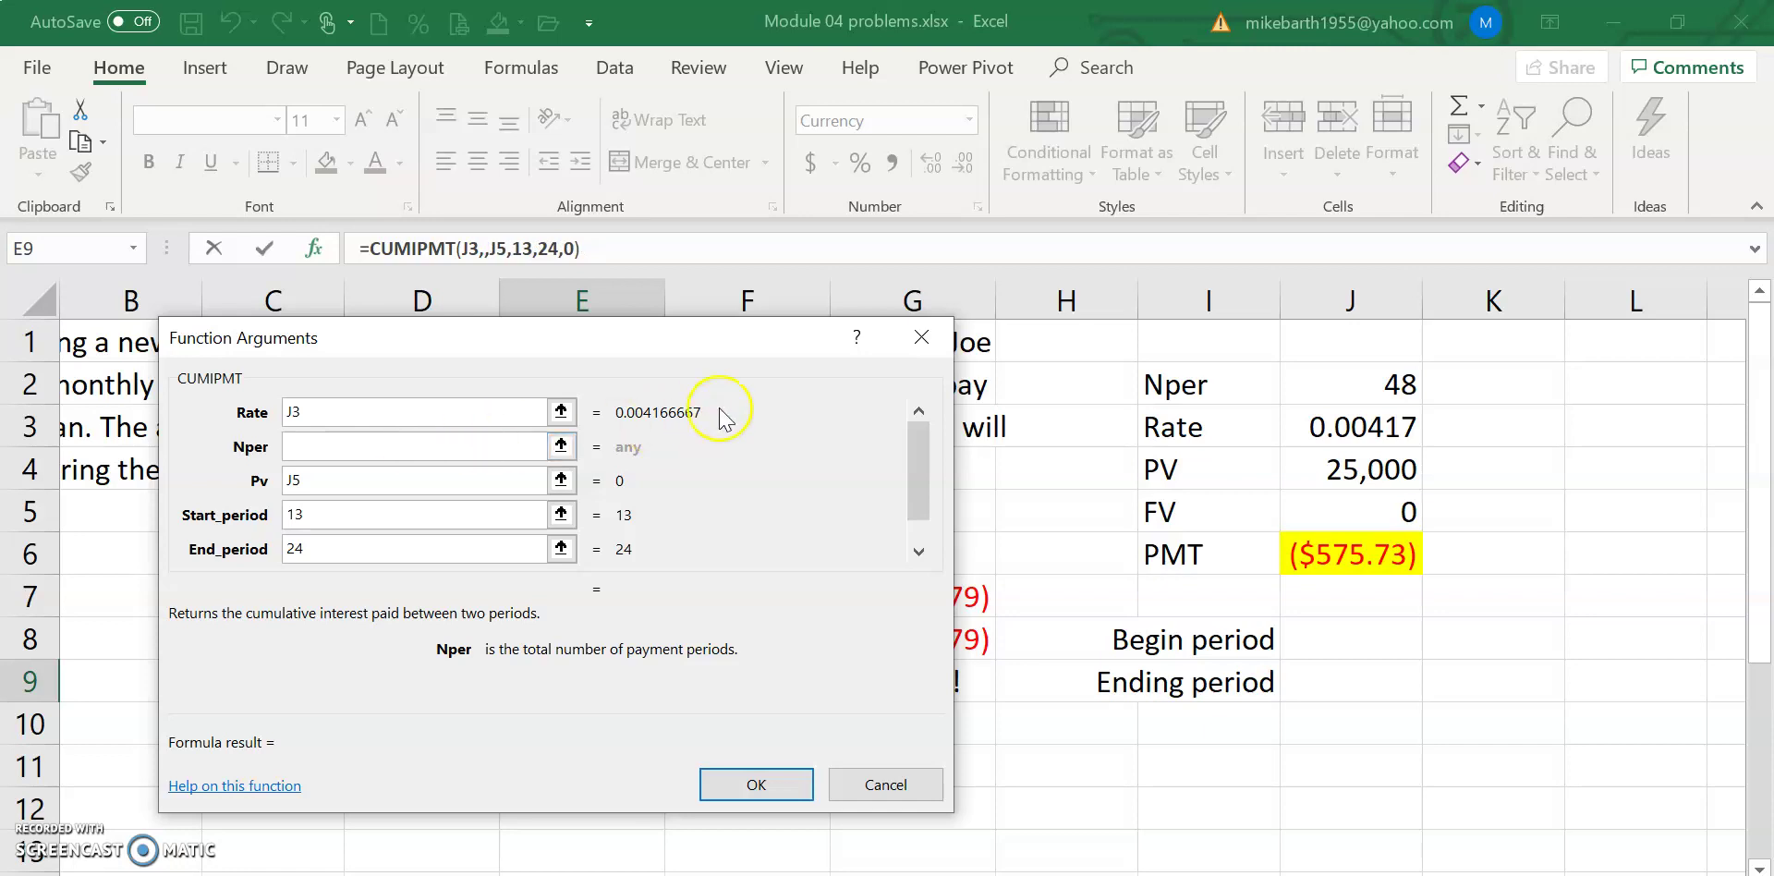
{"action": "left_click", "coordinate": [1371, 381]}
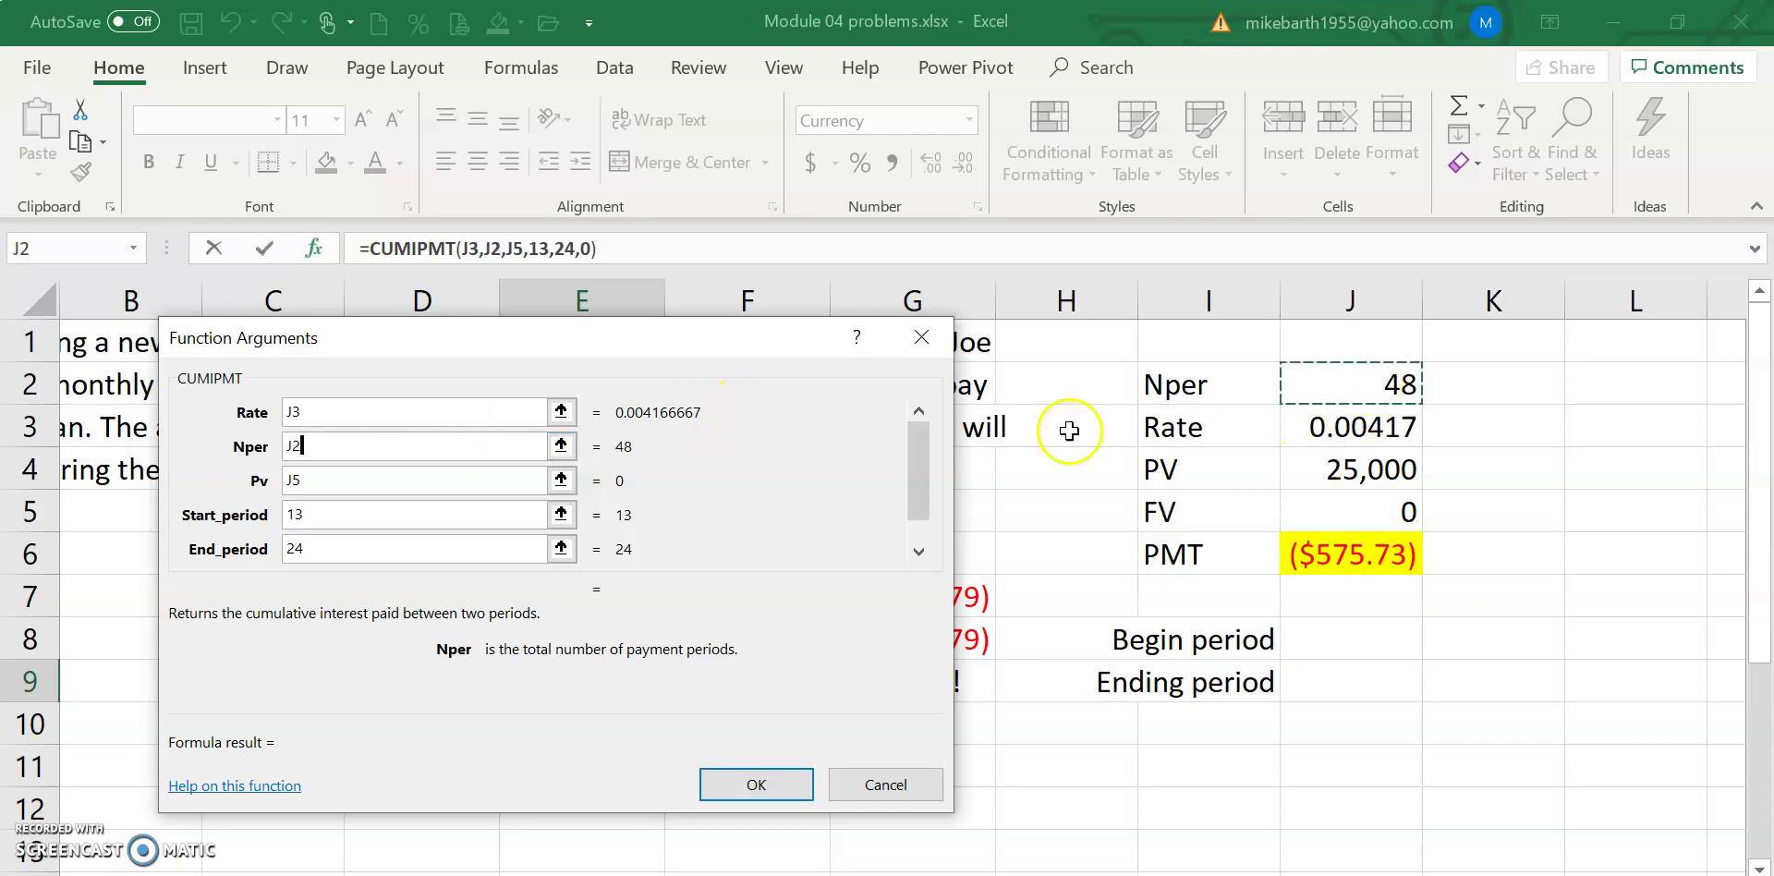
{"action": "left_click", "coordinate": [344, 481]}
{"action": "key", "text": "BackSpace"}
{"action": "key", "text": "BackSpace"}
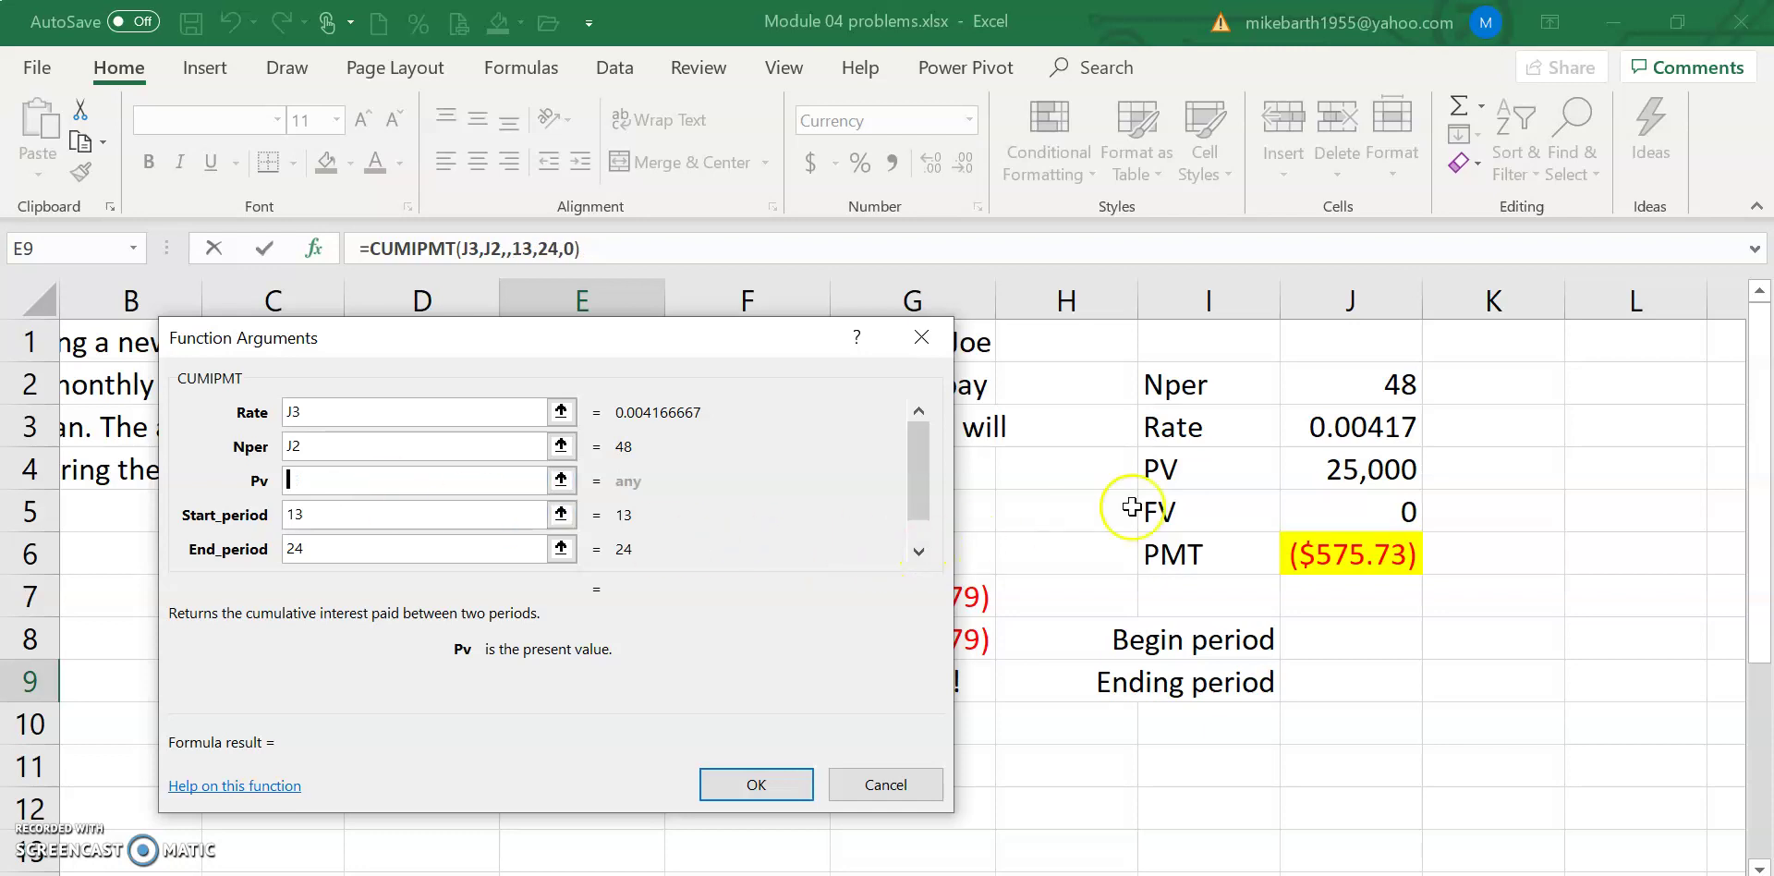
{"action": "left_click", "coordinate": [1338, 476]}
Step: Set Start_period to 25 and End_period to 36 in the CUMIPMT function in E9 and apply it
{"action": "left_click", "coordinate": [357, 513]}
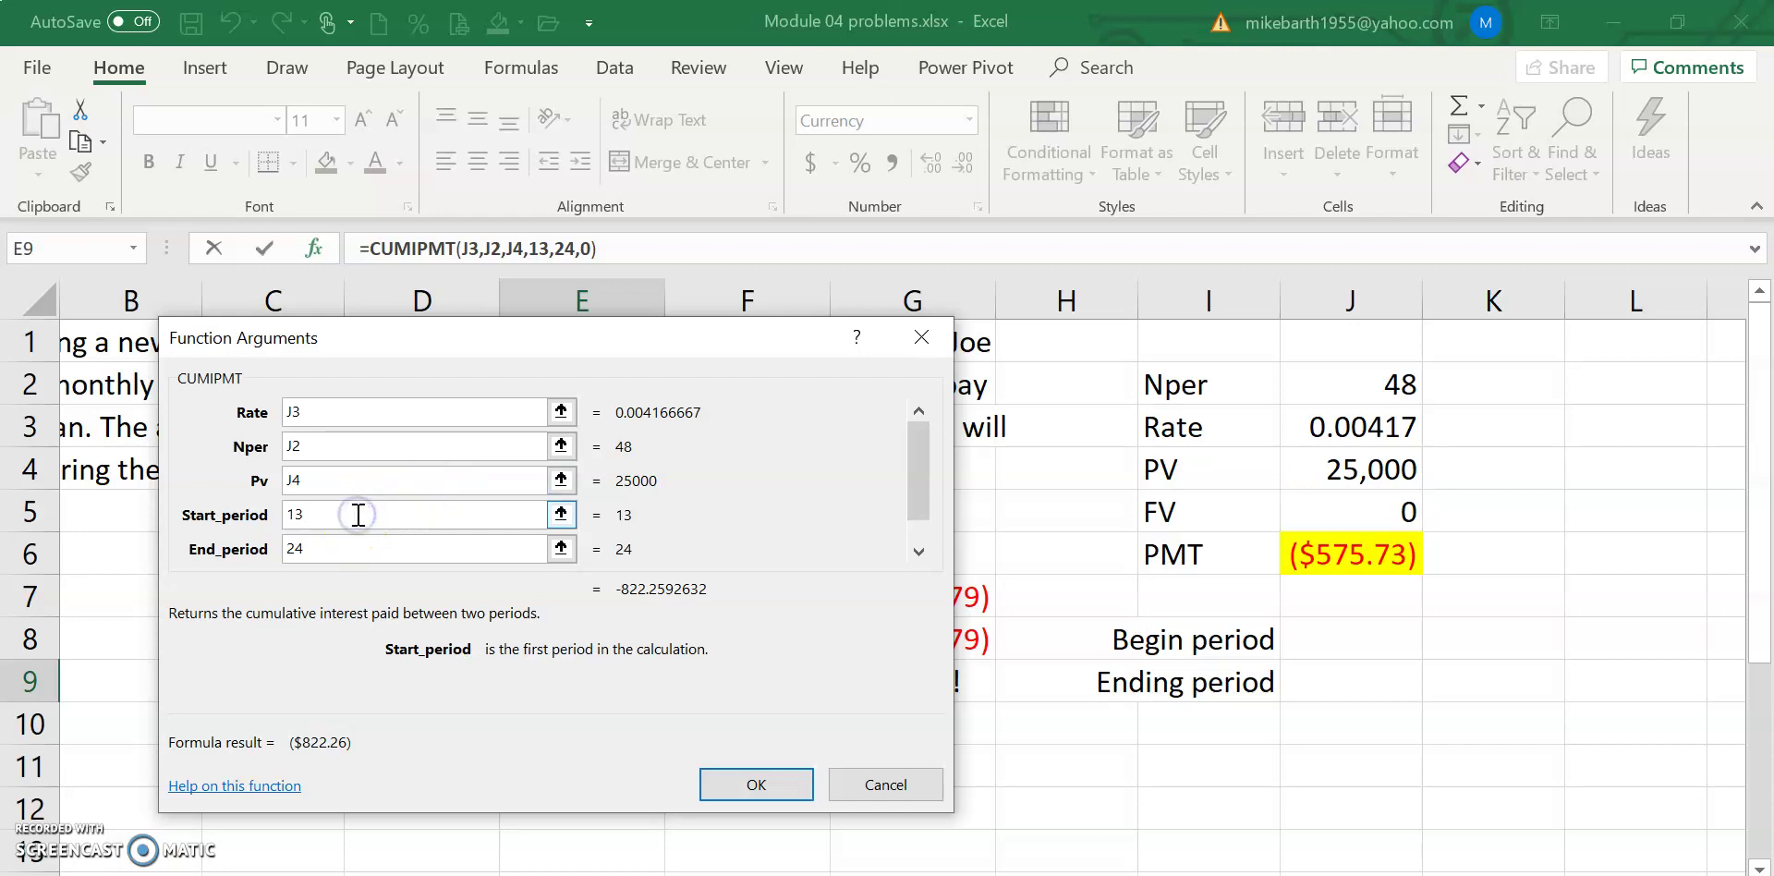
{"action": "key", "text": "BackSpace"}
{"action": "key", "text": "BackSpace"}
{"action": "type", "text": "25"}
{"action": "key", "text": "Tab"}
{"action": "type", "text": "3"}
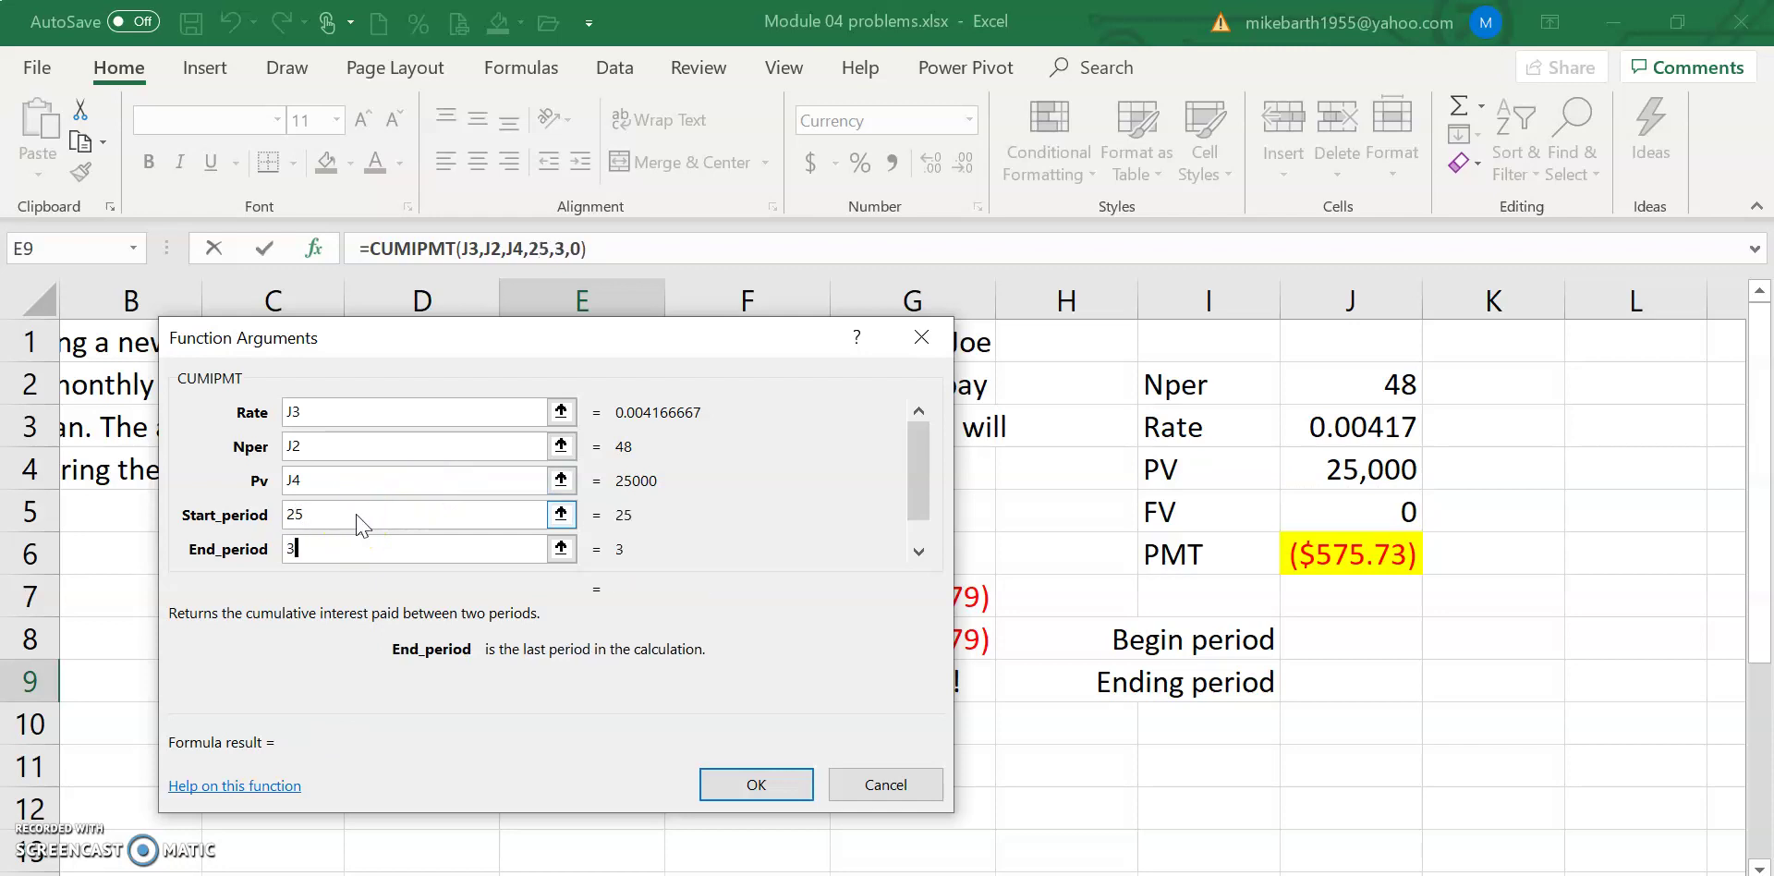
{"action": "type", "text": "6"}
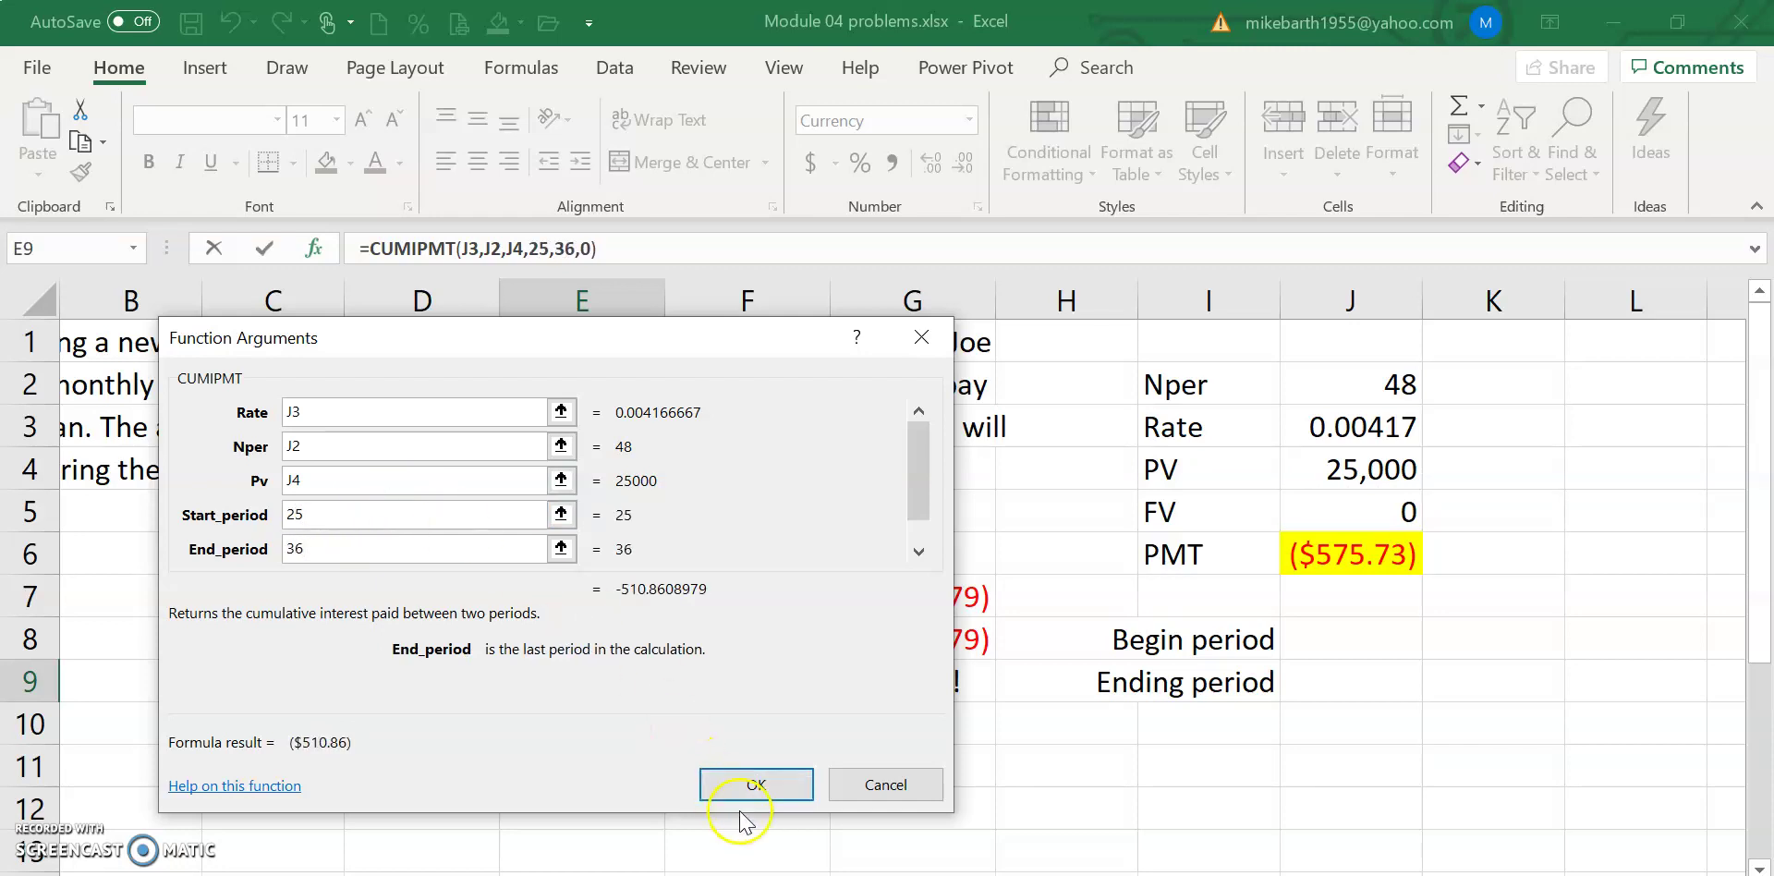
{"action": "left_click", "coordinate": [746, 780]}
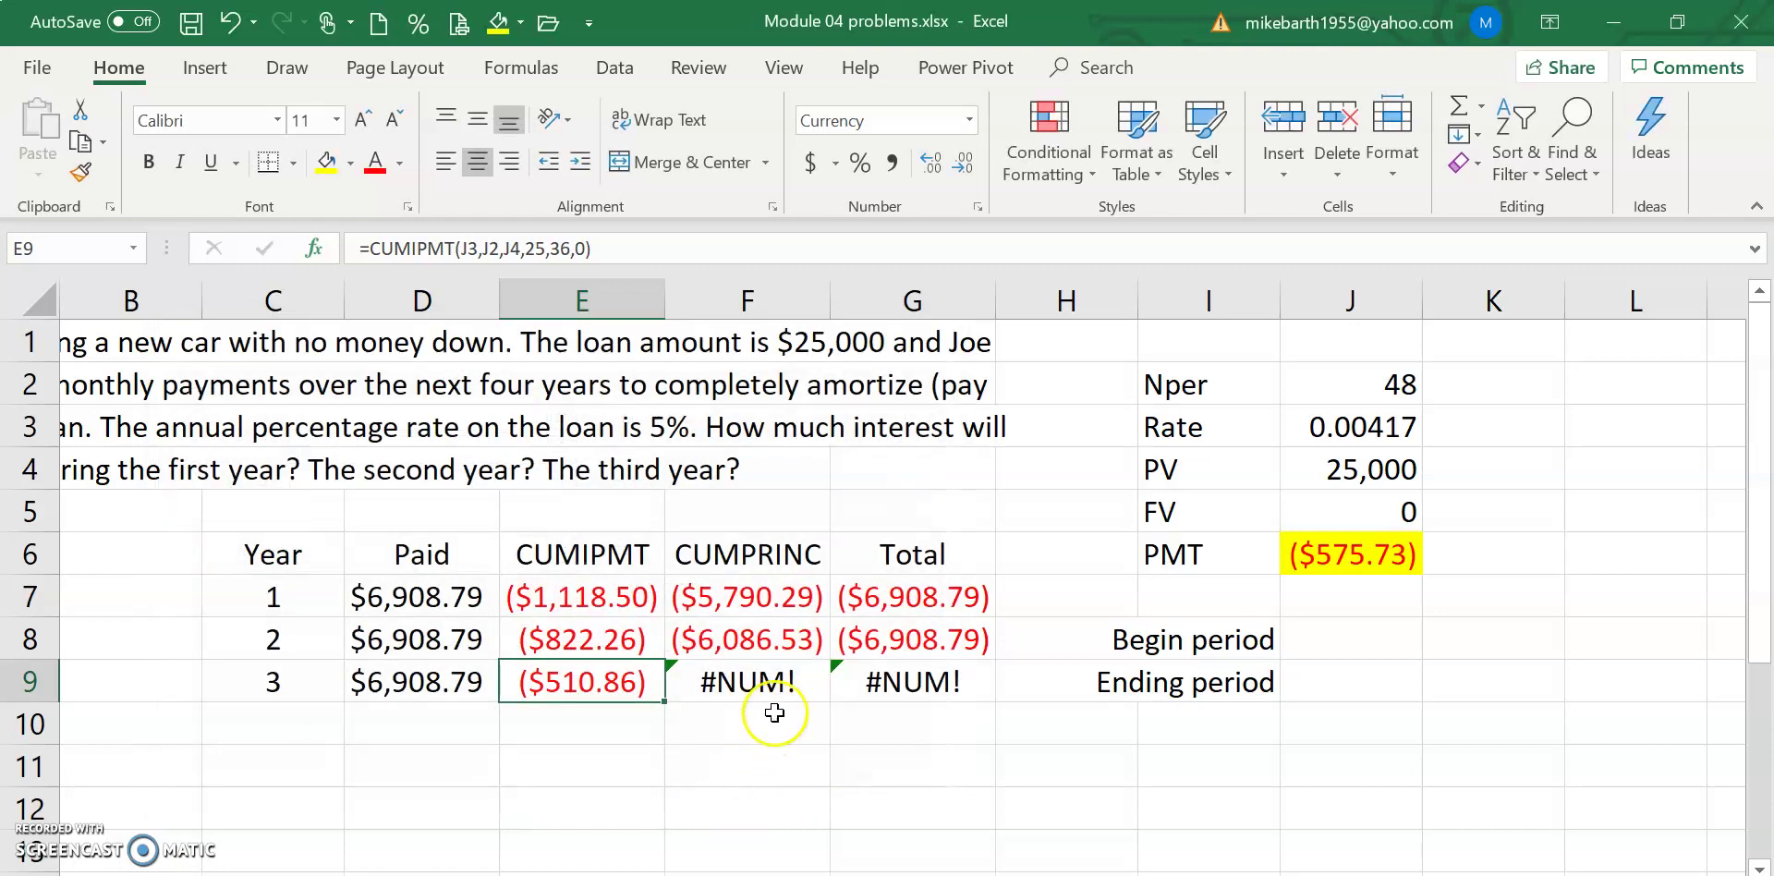
Step: Correct the CUMPRINC arguments in F9 to J3 for Rate, J2 for Nper and J4 for Pv
{"action": "left_click", "coordinate": [781, 691]}
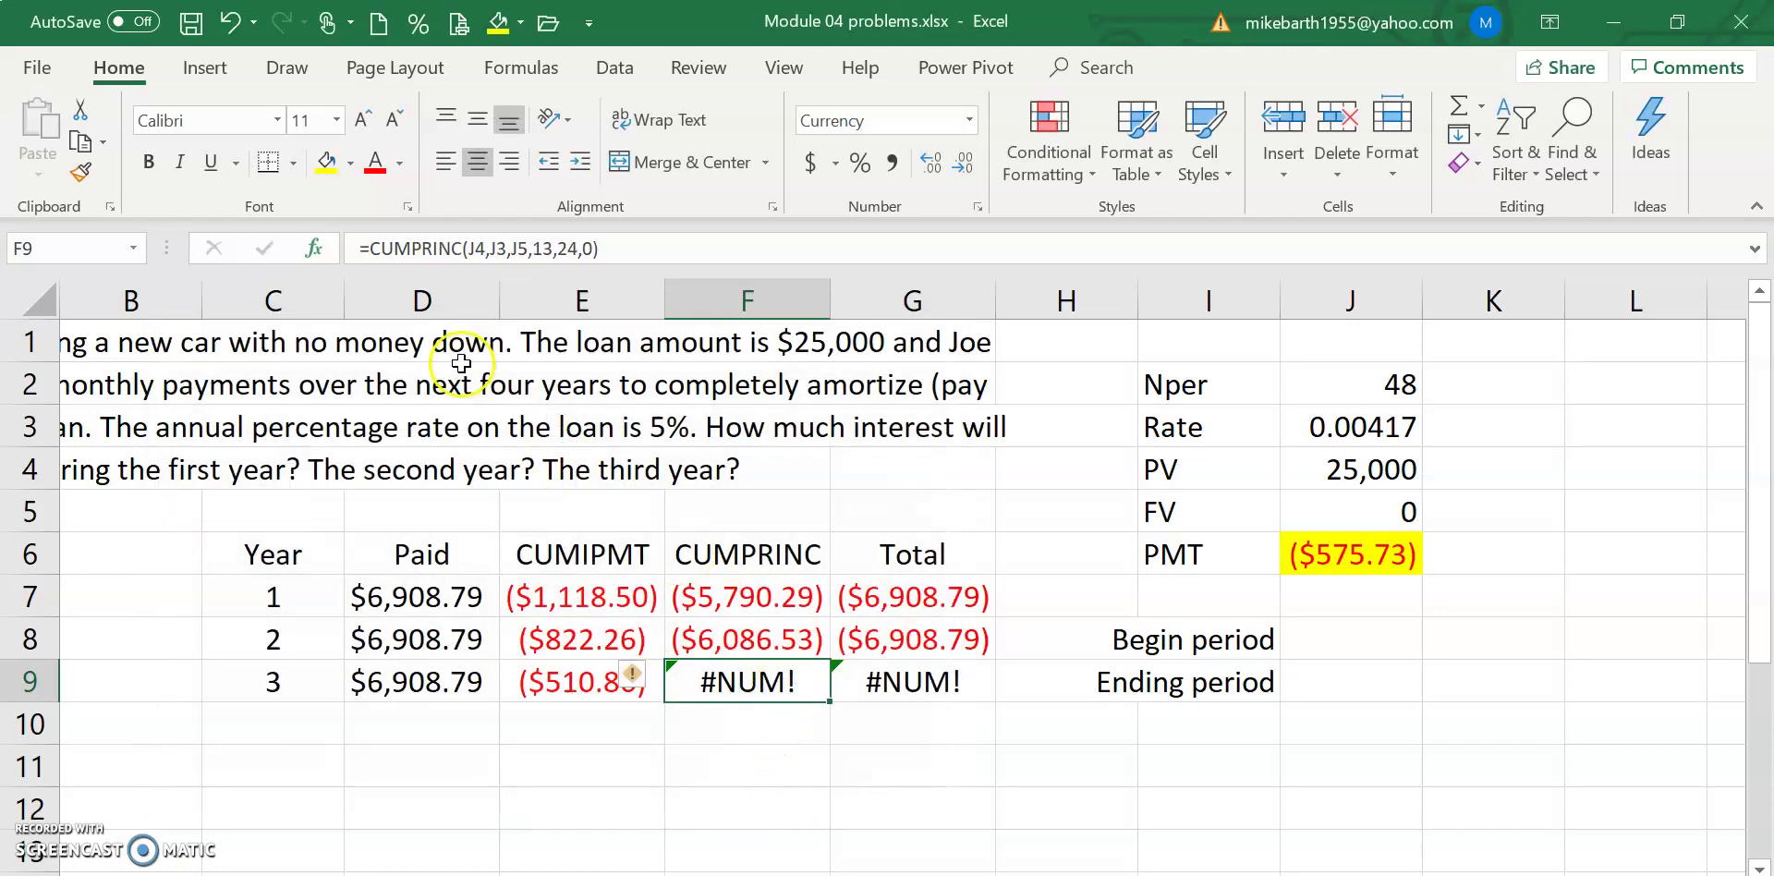
{"action": "left_click", "coordinate": [315, 248]}
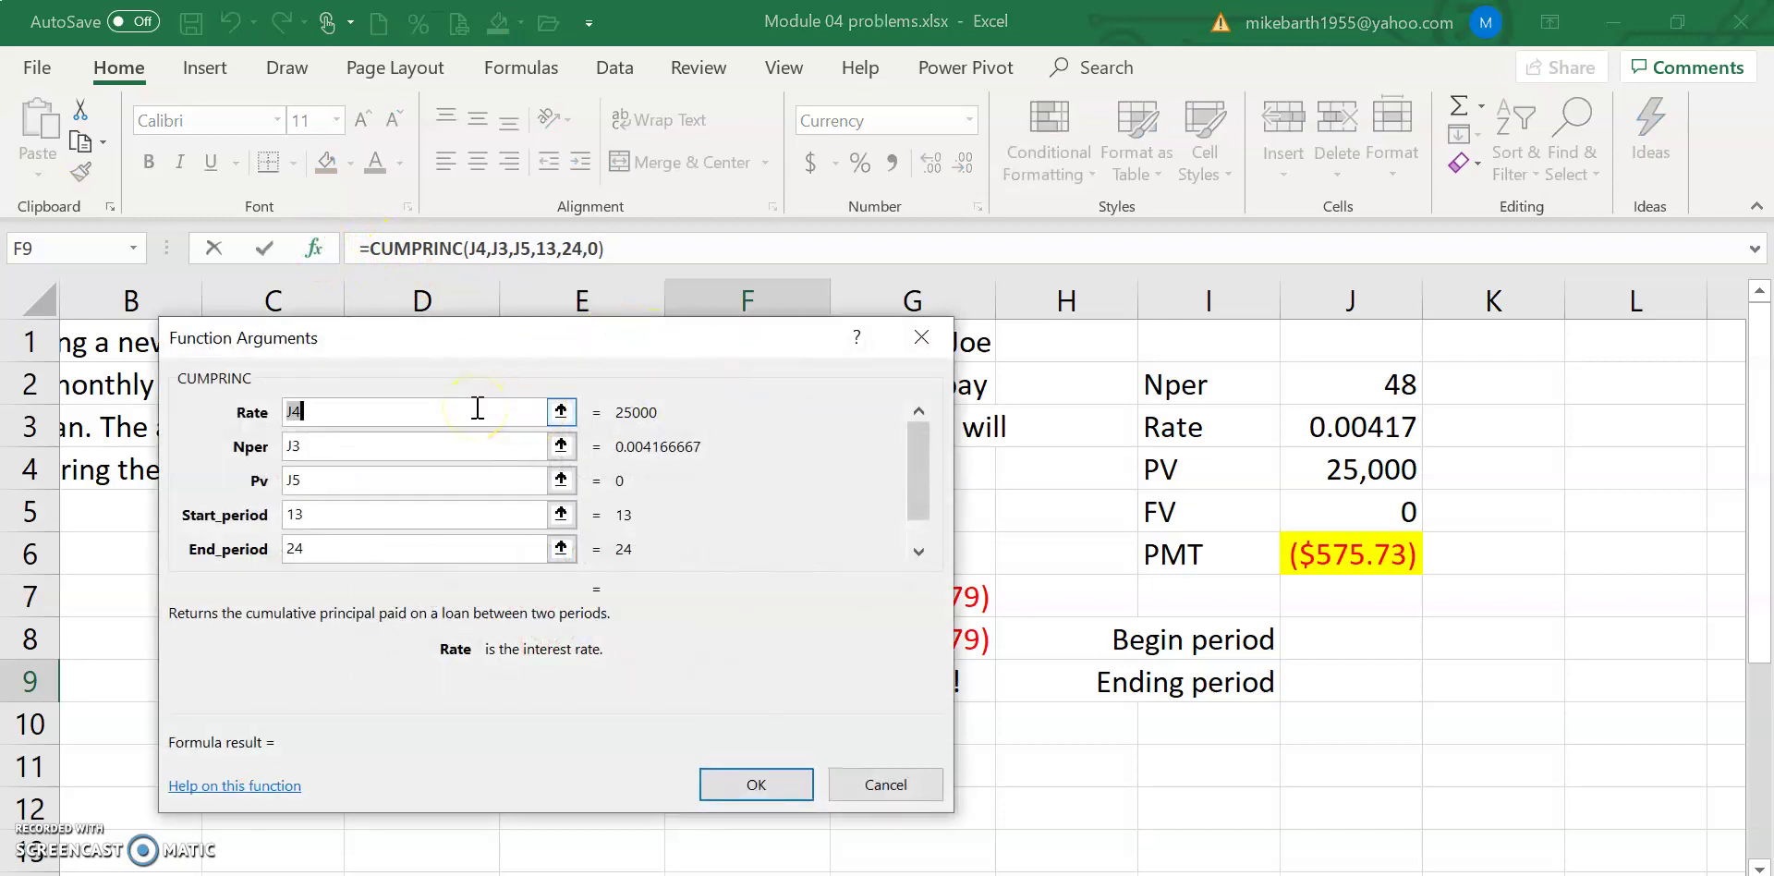
{"action": "left_click", "coordinate": [1305, 423]}
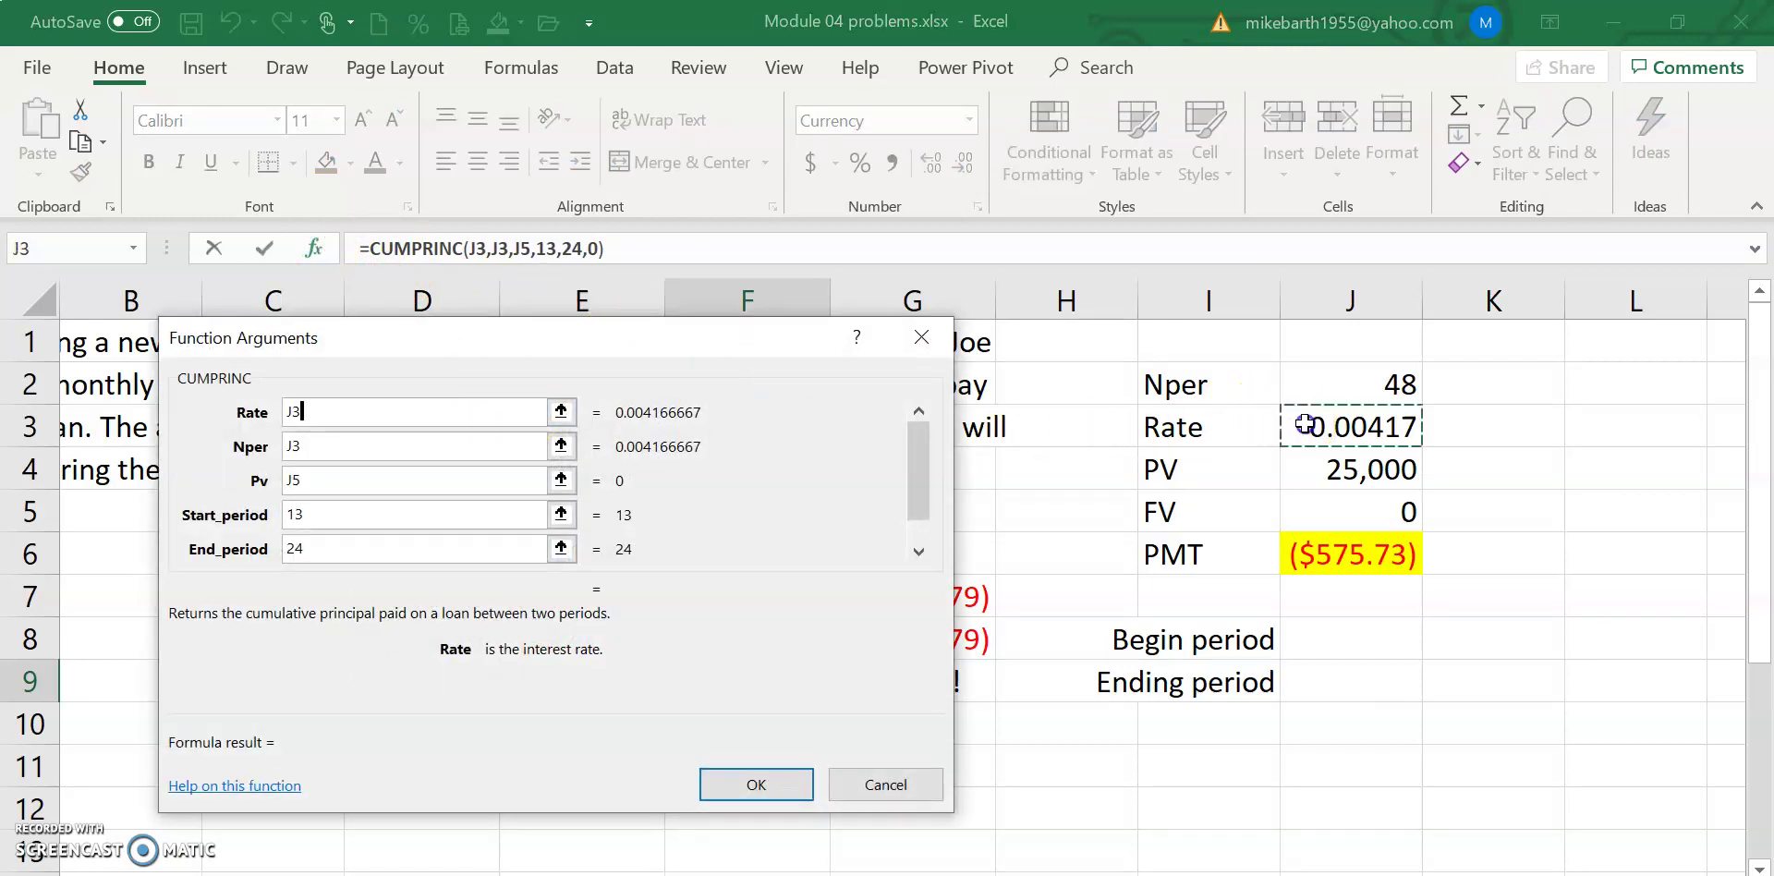
{"action": "left_click", "coordinate": [411, 446]}
{"action": "key", "text": "BackSpace"}
{"action": "key", "text": "BackSpace"}
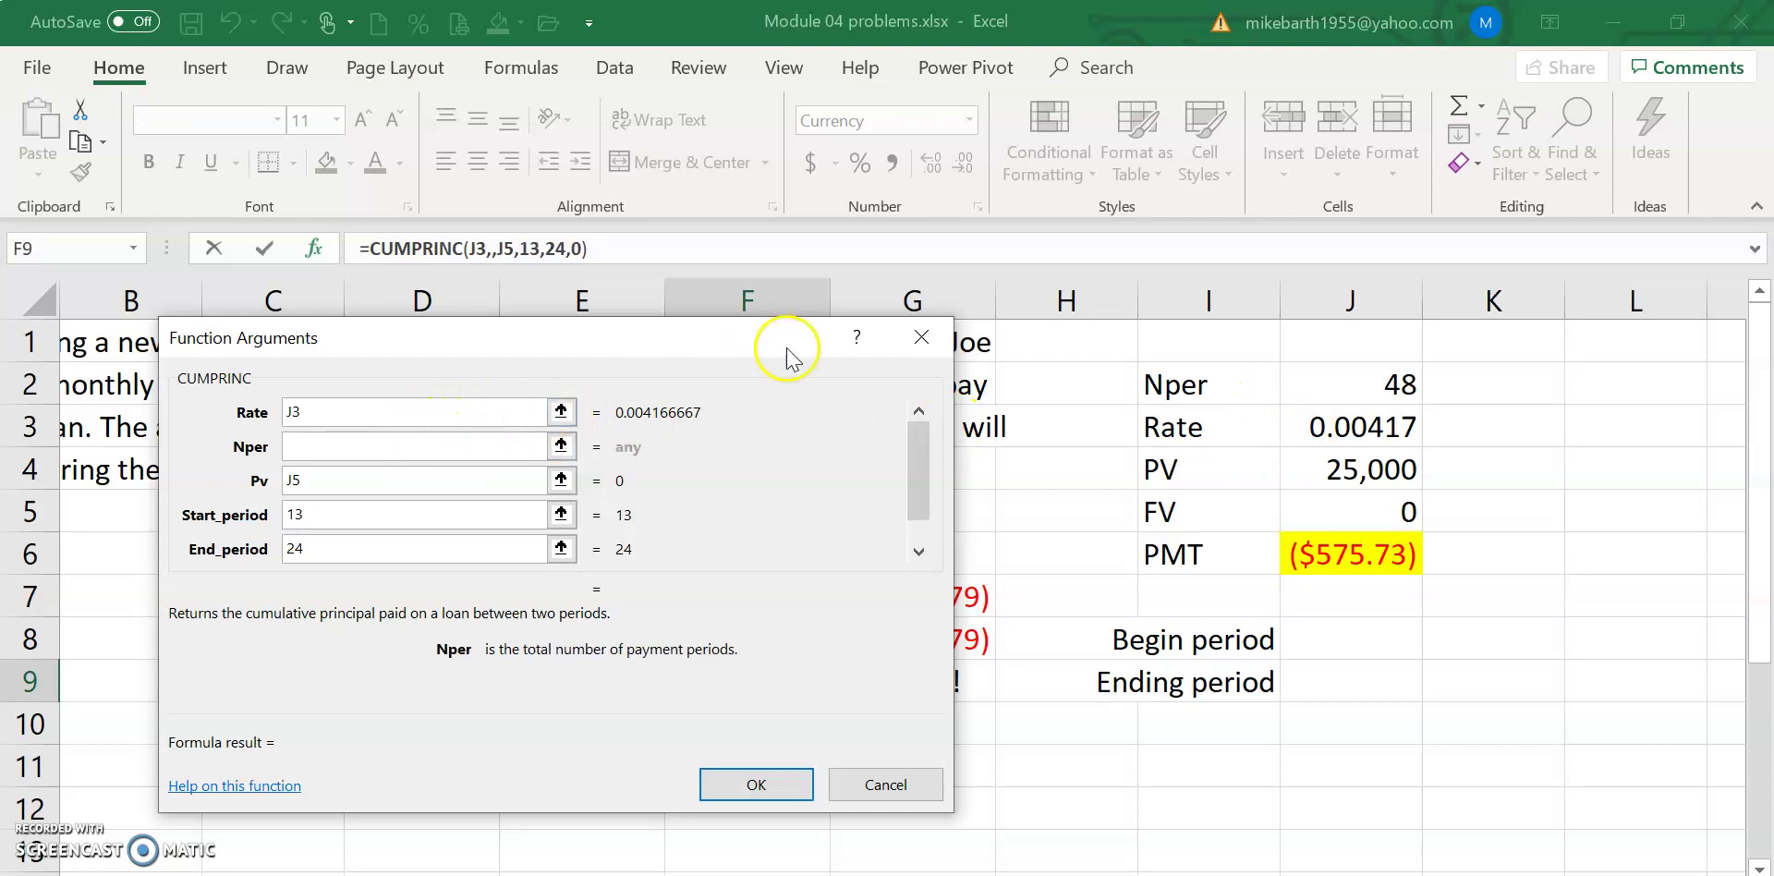
{"action": "left_click", "coordinate": [1349, 384]}
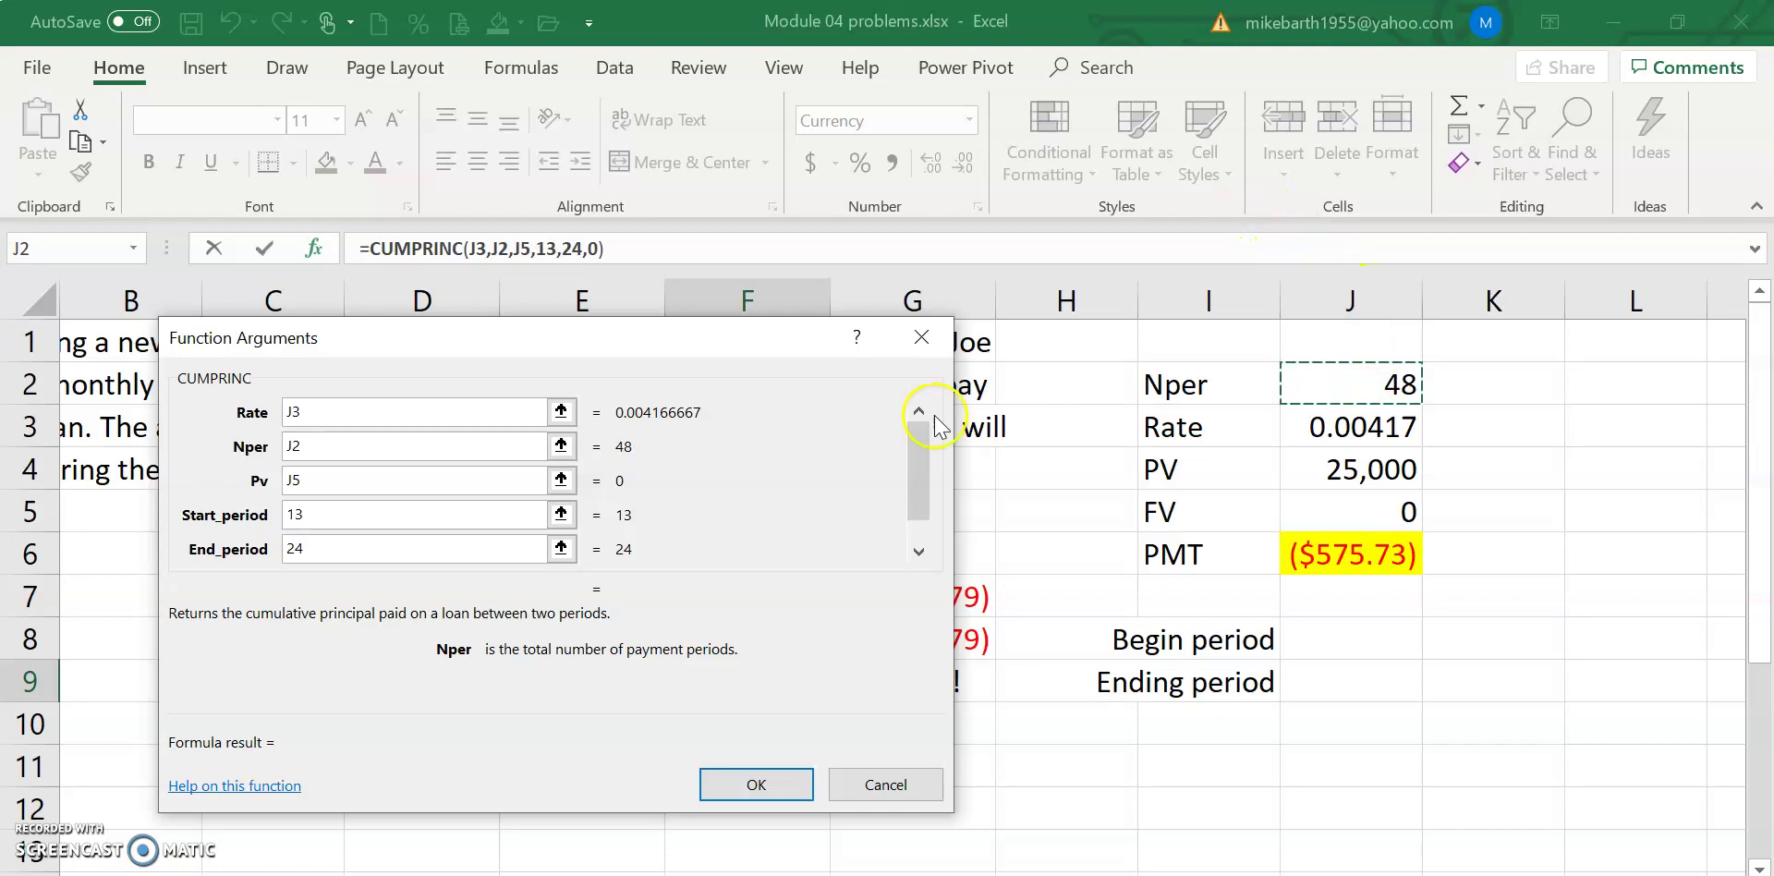
{"action": "right_click", "coordinate": [415, 481]}
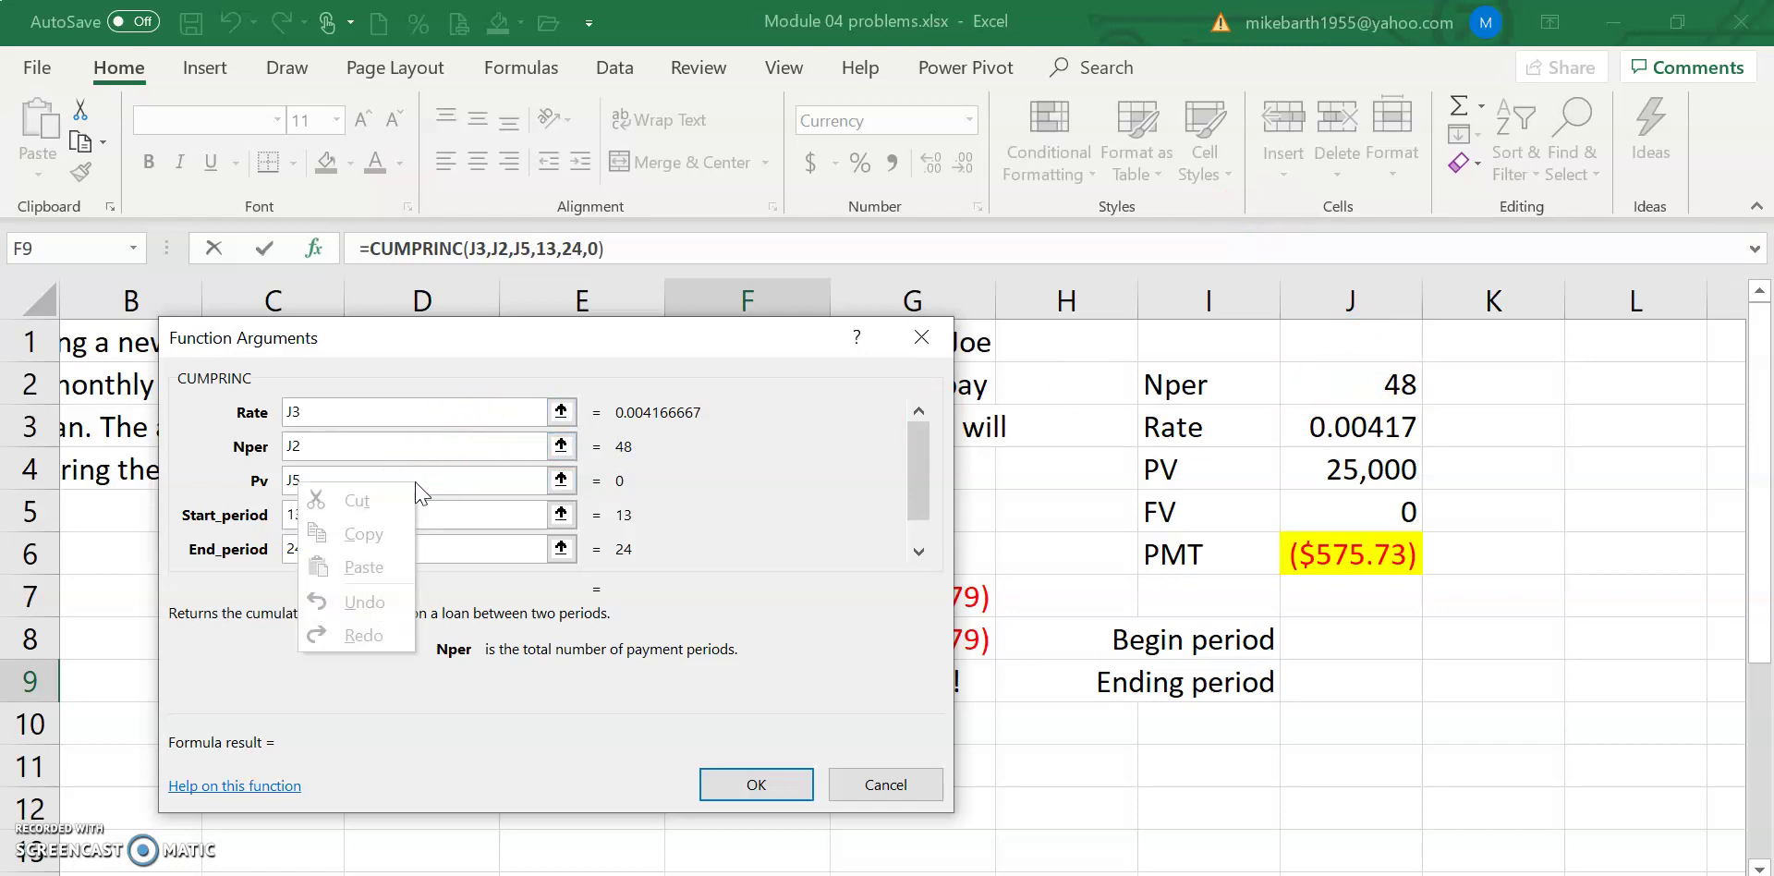
{"action": "left_click", "coordinate": [449, 480]}
{"action": "key", "text": "BackSpace"}
{"action": "key", "text": "BackSpace"}
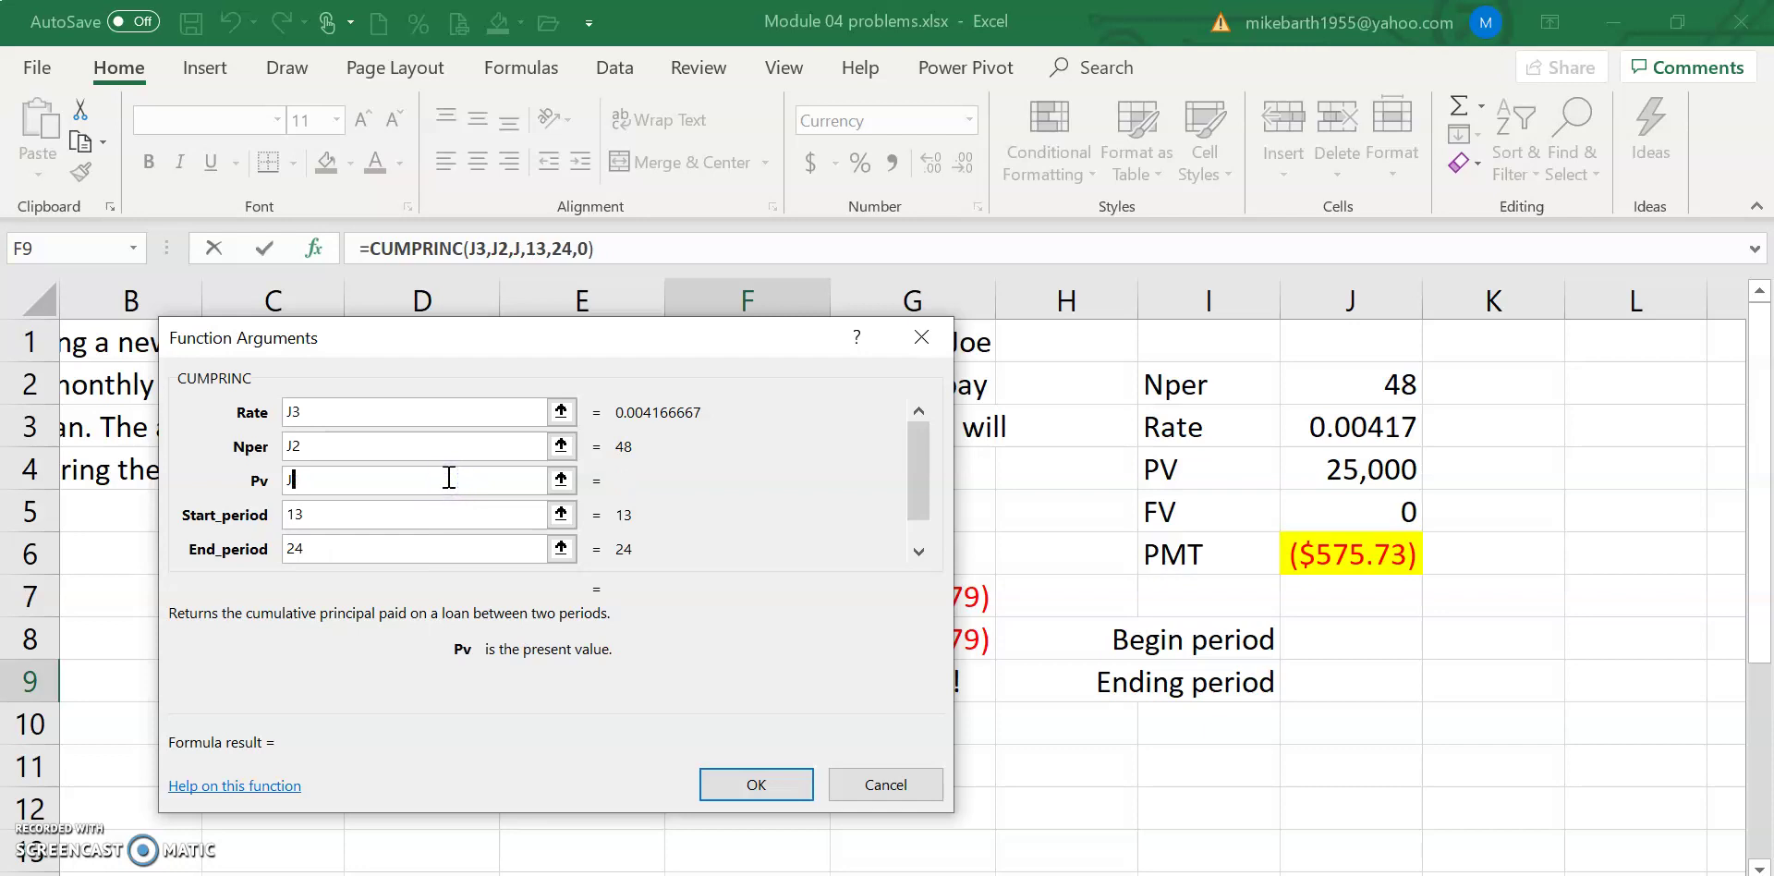
{"action": "left_click", "coordinate": [1358, 469]}
Step: Set Start_period to 25 and End_period to 36 in the CUMPRINC function in F9 and apply it
{"action": "left_click", "coordinate": [394, 511]}
{"action": "key", "text": "BackSpace"}
{"action": "key", "text": "BackSpace"}
{"action": "type", "text": "25"}
{"action": "key", "text": "Tab"}
{"action": "type", "text": "36"}
{"action": "key", "text": "Return"}
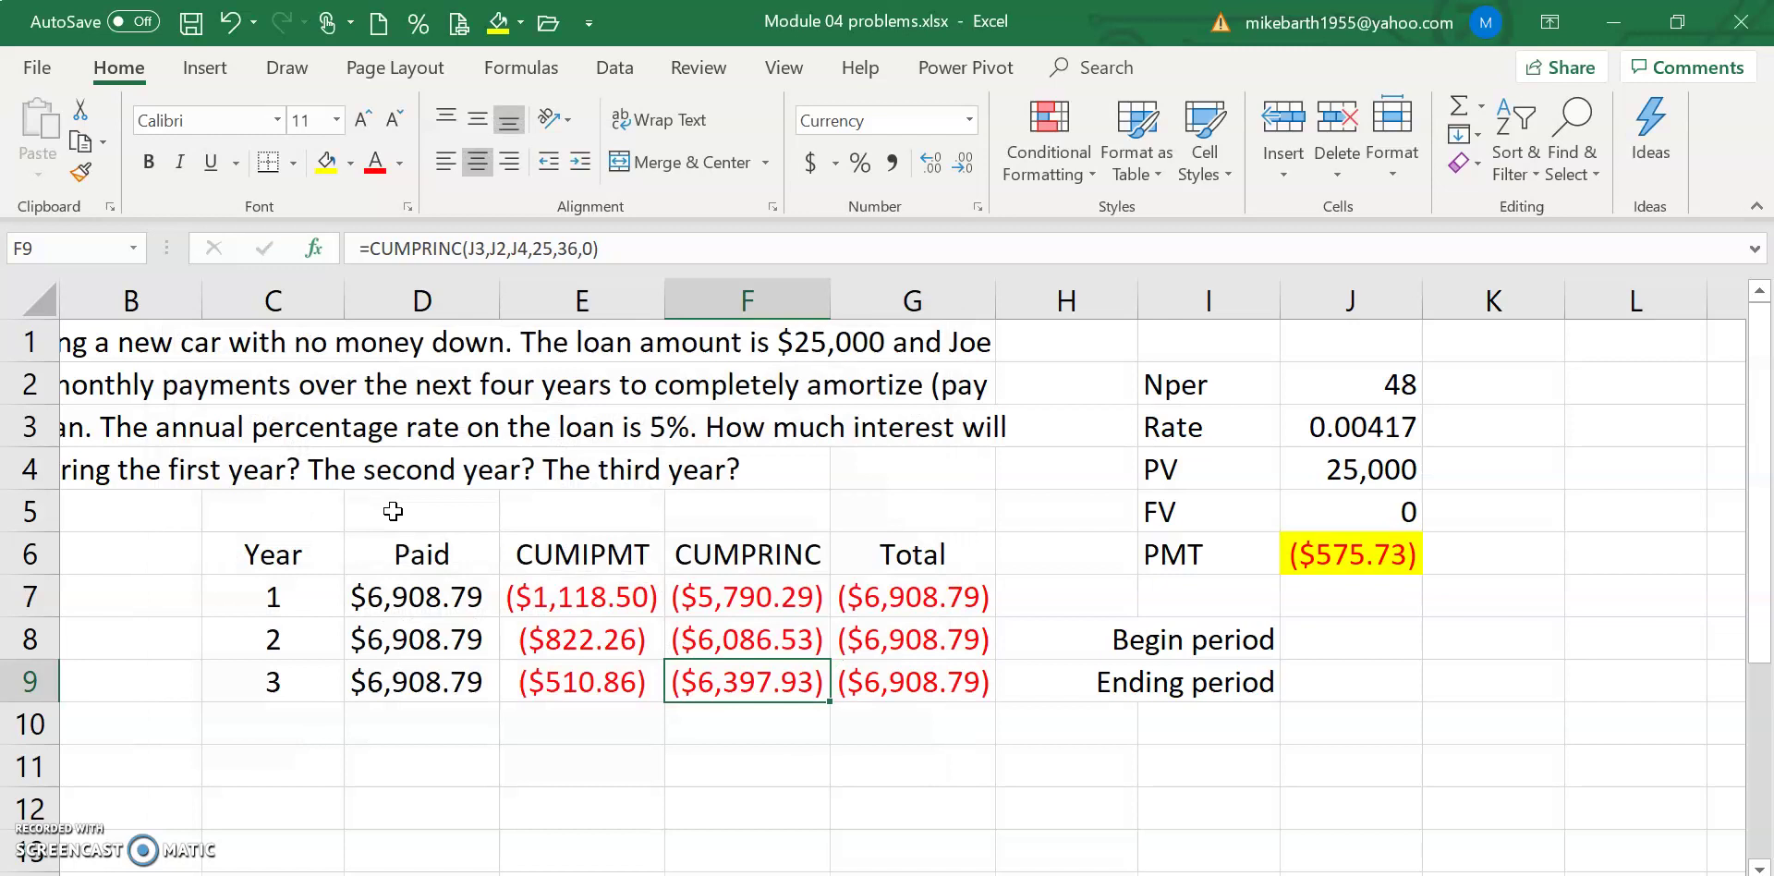
Step: Copy the whole year 3 row, C9:G9, into row 10 directly below it
{"action": "key", "text": "Down"}
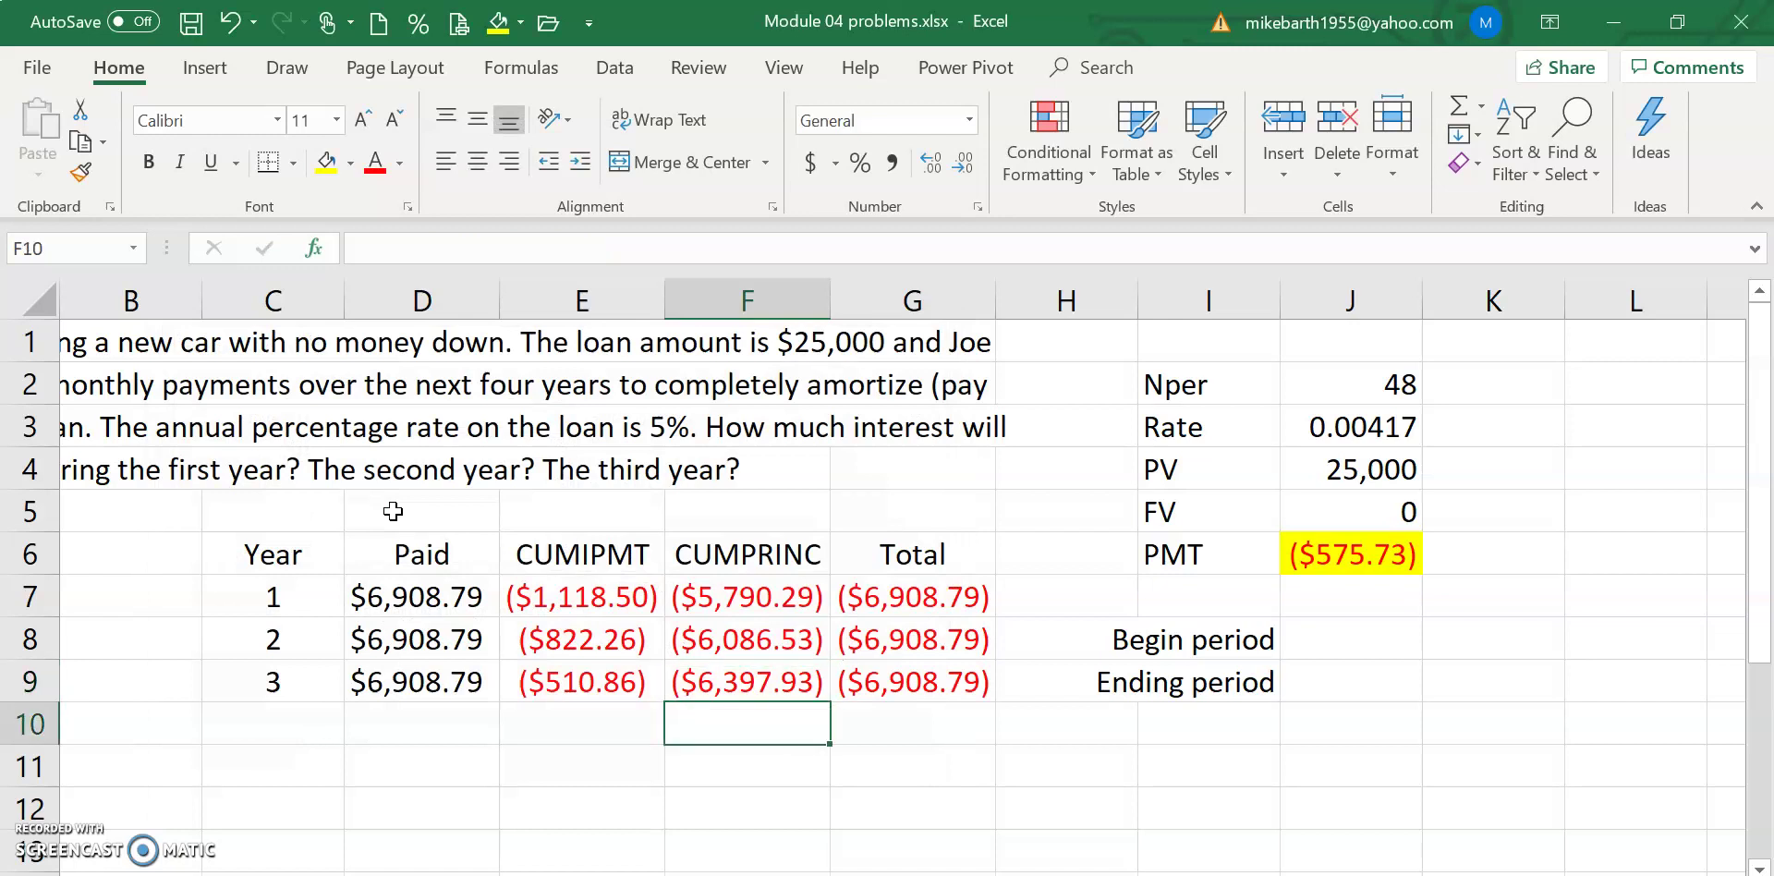
{"action": "key", "text": "Left"}
{"action": "key", "text": "Left"}
{"action": "key", "text": "Left"}
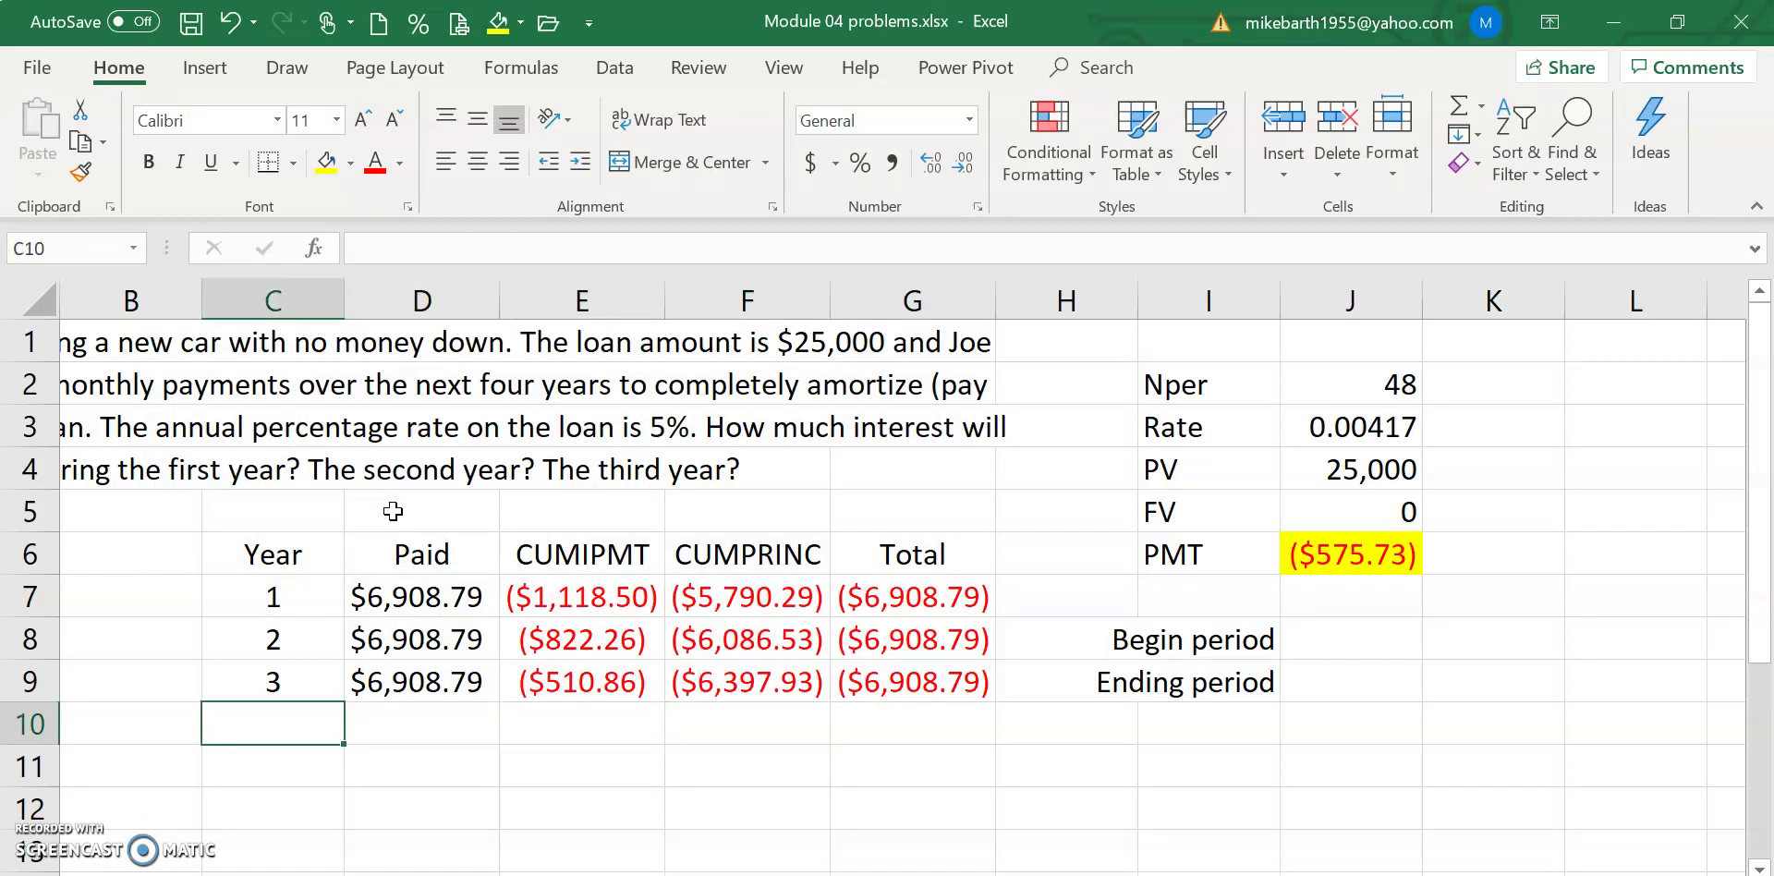
{"action": "key", "text": "Up"}
{"action": "key", "text": "shift+Right"}
{"action": "key", "text": "shift+Right"}
{"action": "key", "text": "shift+Right"}
{"action": "key", "text": "shift+Right"}
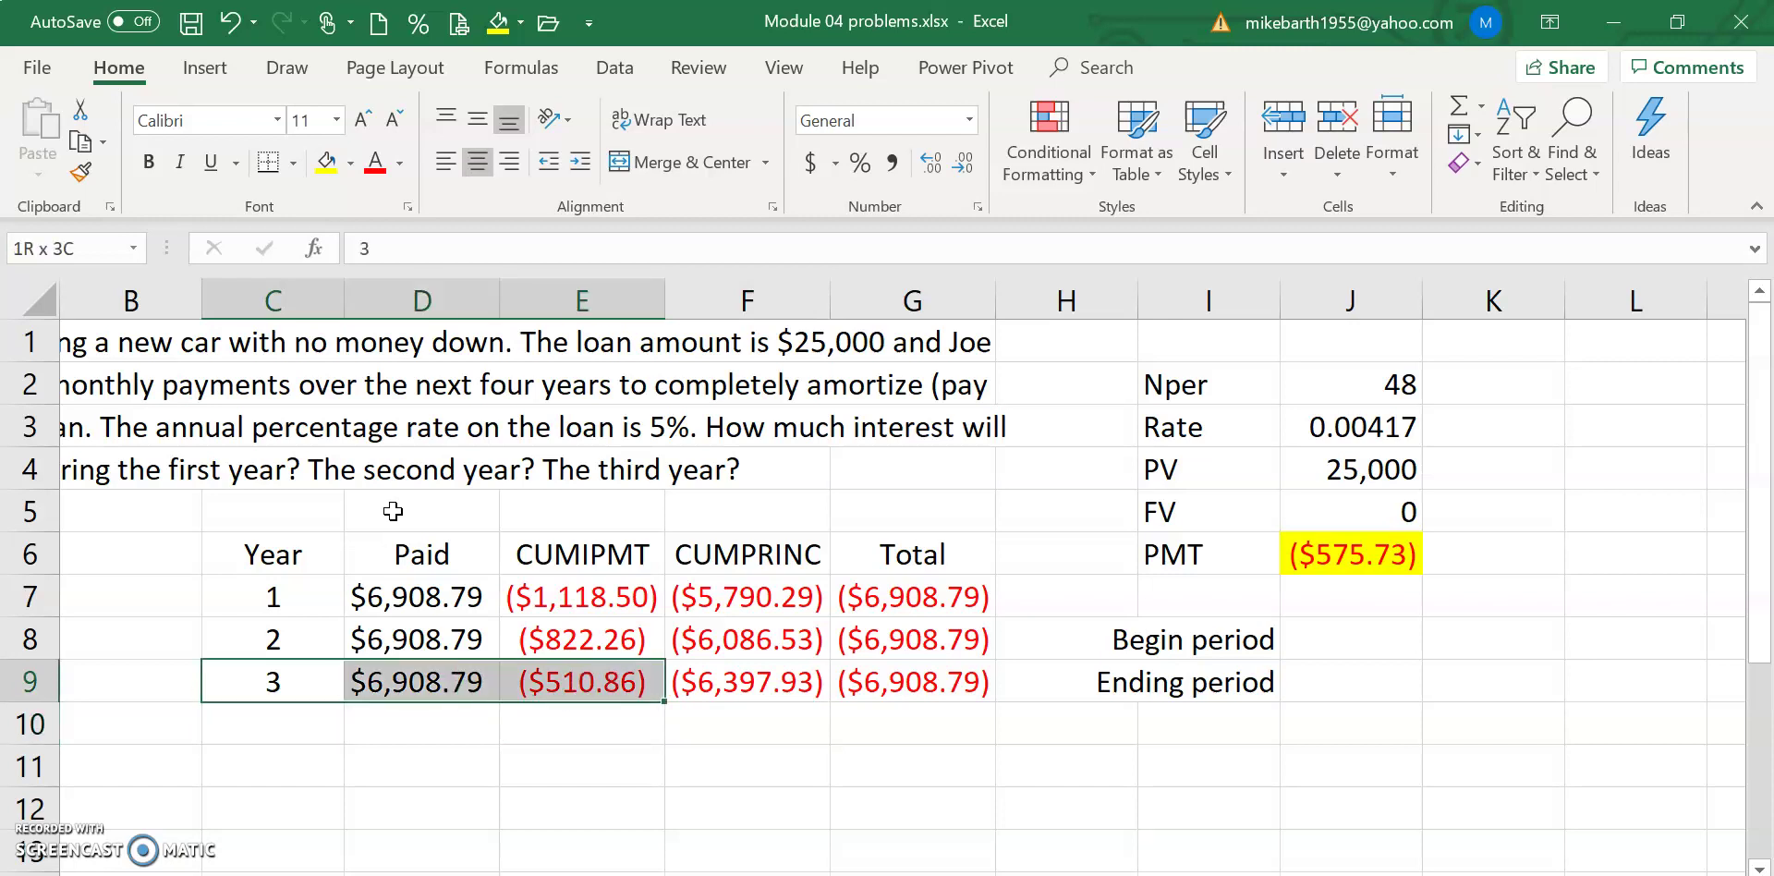
{"action": "key", "text": "ctrl+c"}
{"action": "key", "text": "Down"}
{"action": "key", "text": "ctrl+v"}
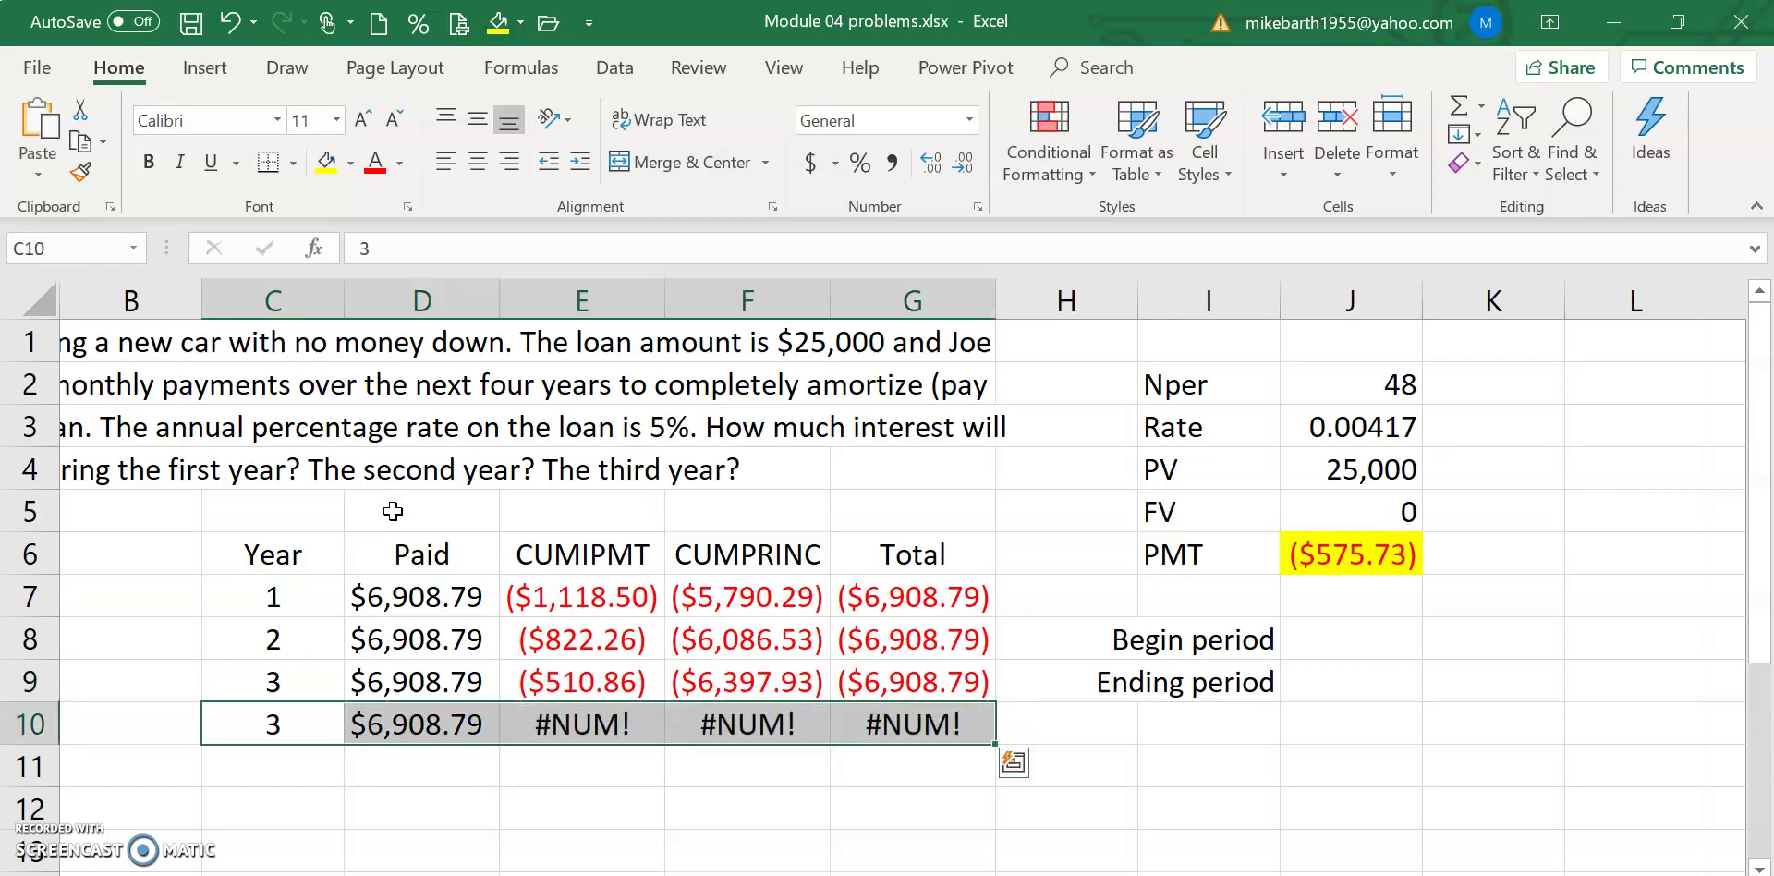
Step: Set Rate to J3 and Nper to J2 in the arguments of the CUMIPMT function in E10
{"action": "key", "text": "Right"}
{"action": "key", "text": "Right"}
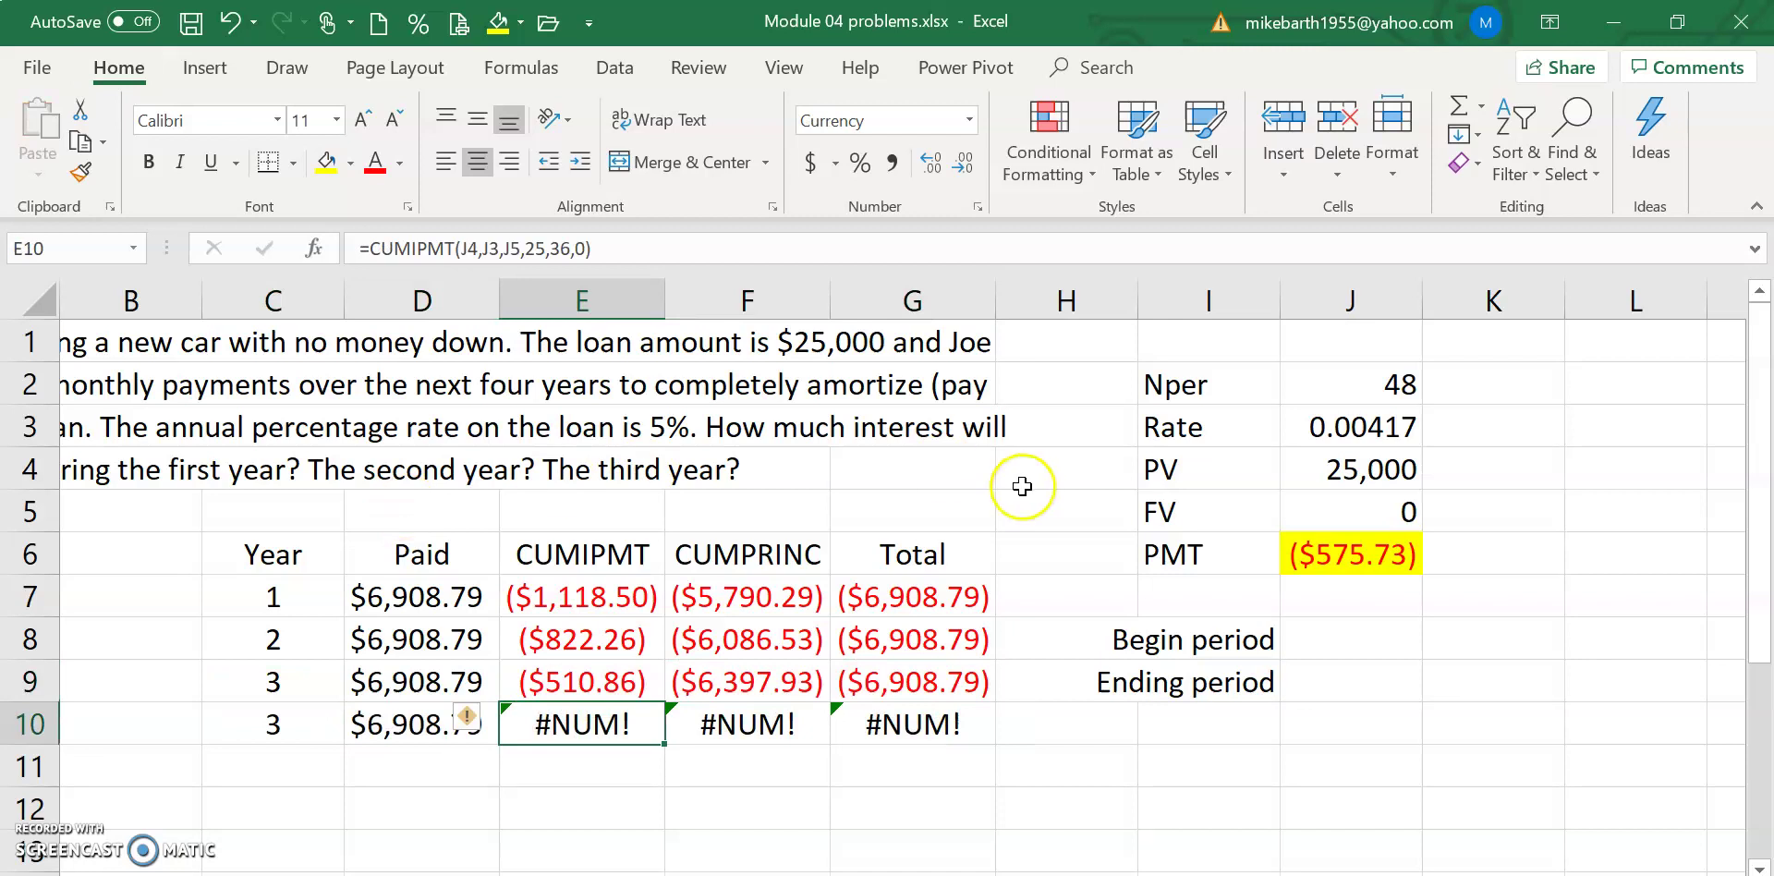
{"action": "left_click", "coordinate": [314, 248]}
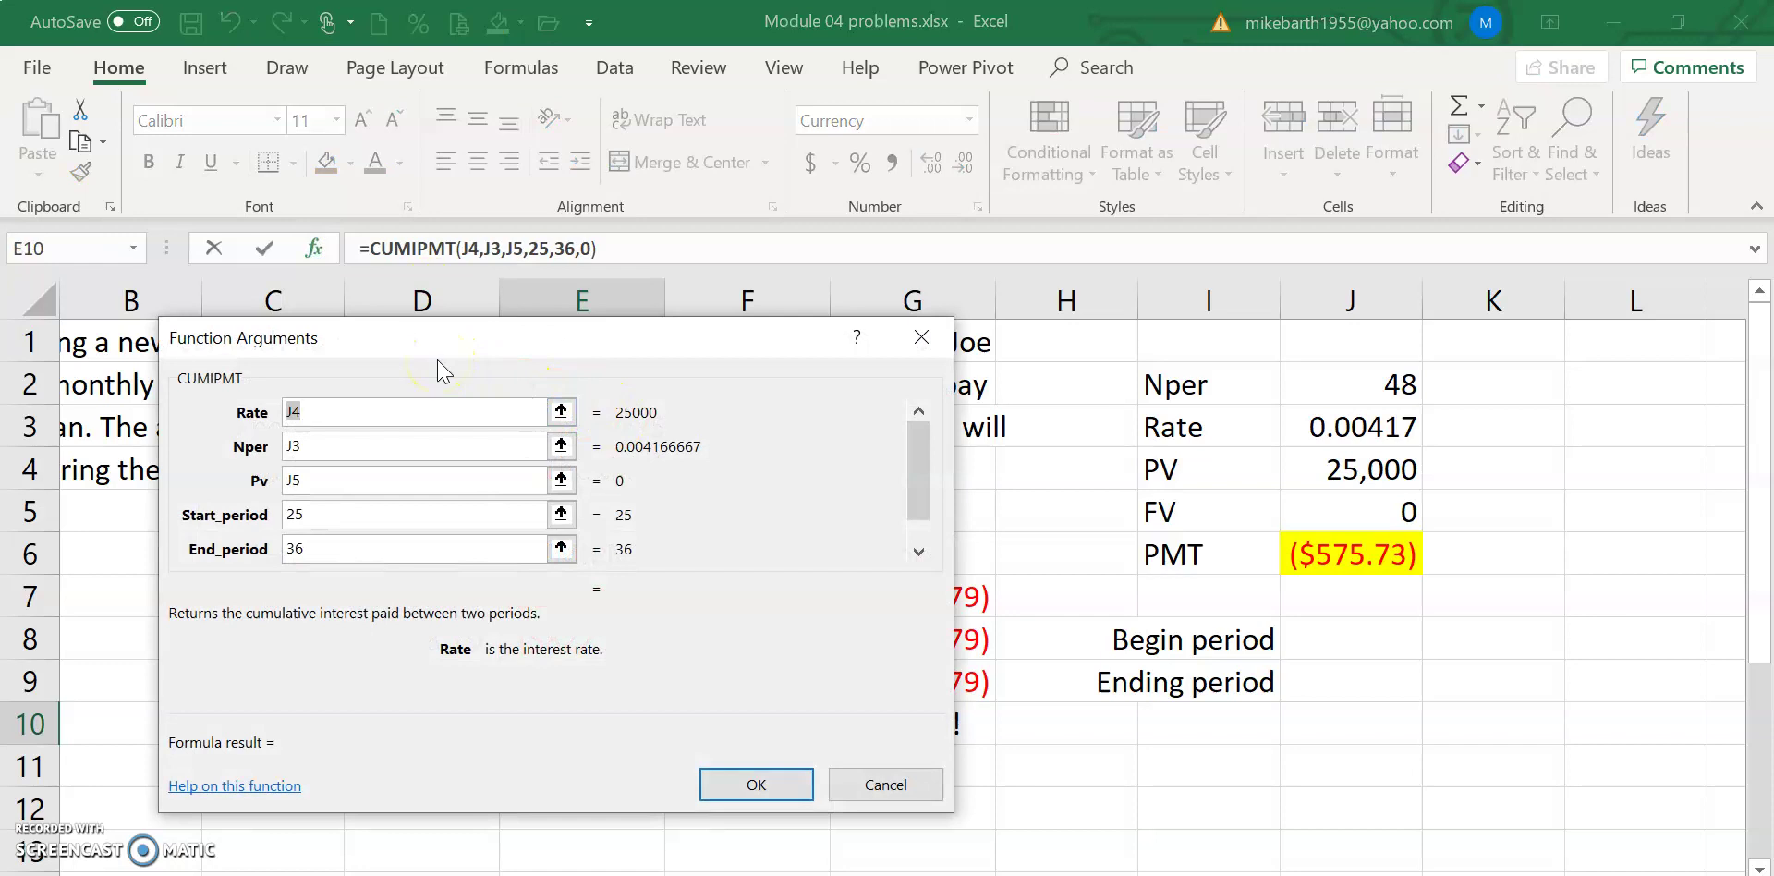
{"action": "type", "text": "j3"}
{"action": "key", "text": "Tab"}
{"action": "type", "text": "j2"}
{"action": "key", "text": "Tab"}
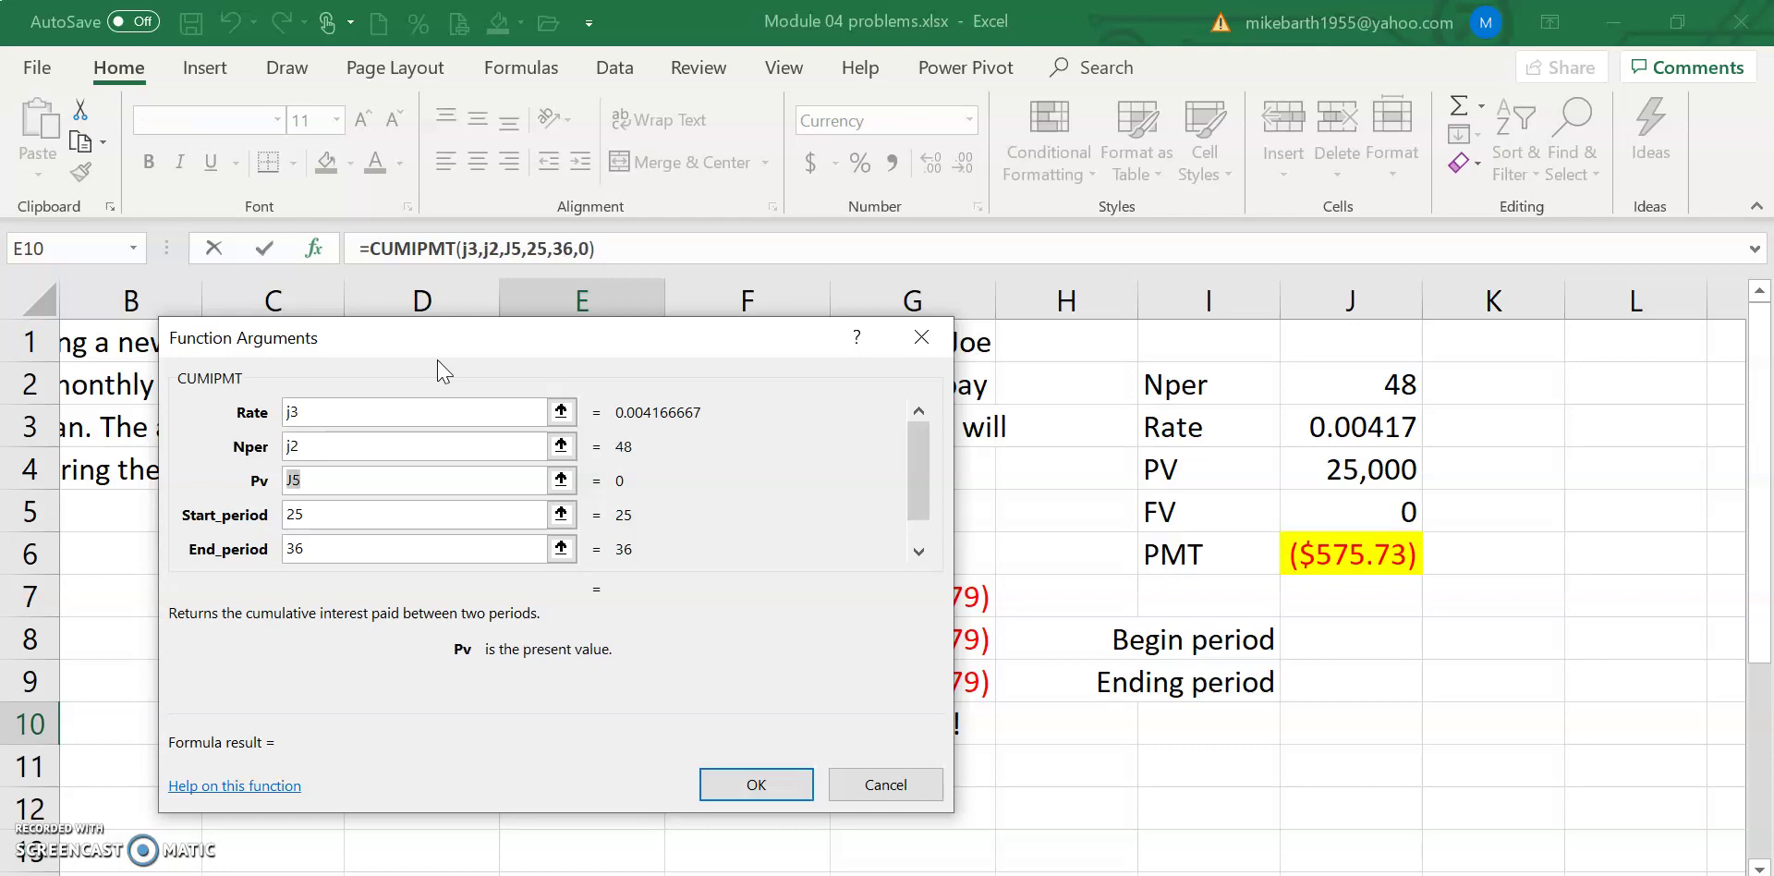
Step: Set Pv to J5, Start_period to 37 and End_period to 48 in the CUMIPMT function in E10 and apply it
{"action": "type", "text": "j5"}
{"action": "key", "text": "Tab"}
{"action": "type", "text": "37"}
{"action": "key", "text": "Tab"}
{"action": "key", "text": "Tab"}
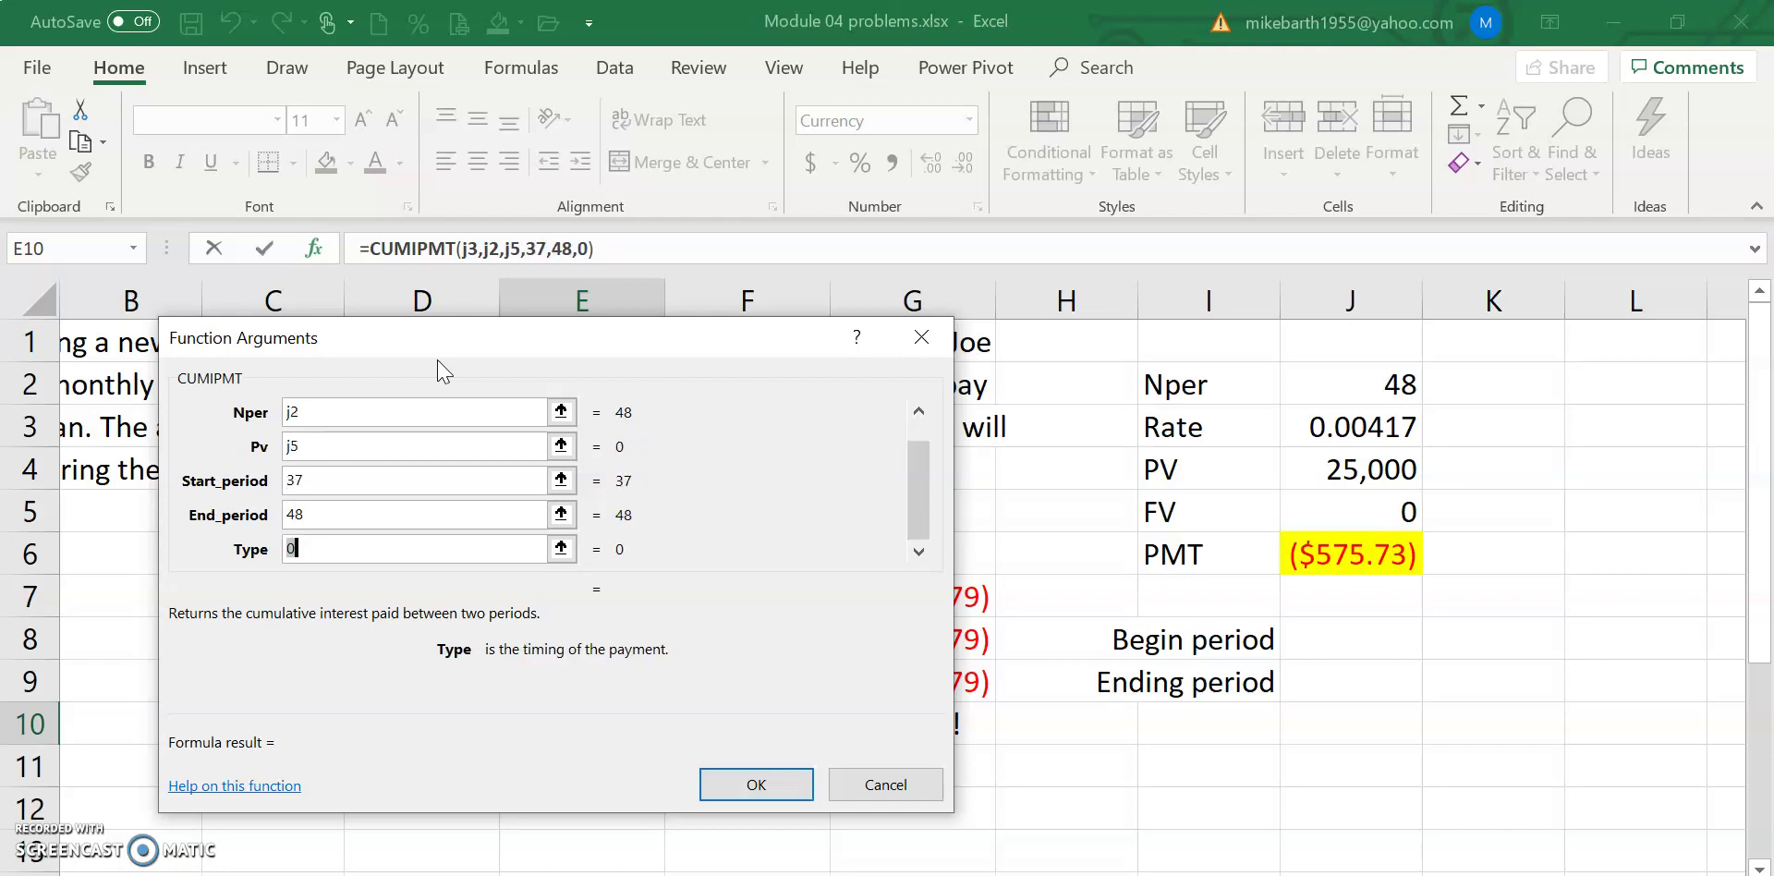
{"action": "key", "text": "Return"}
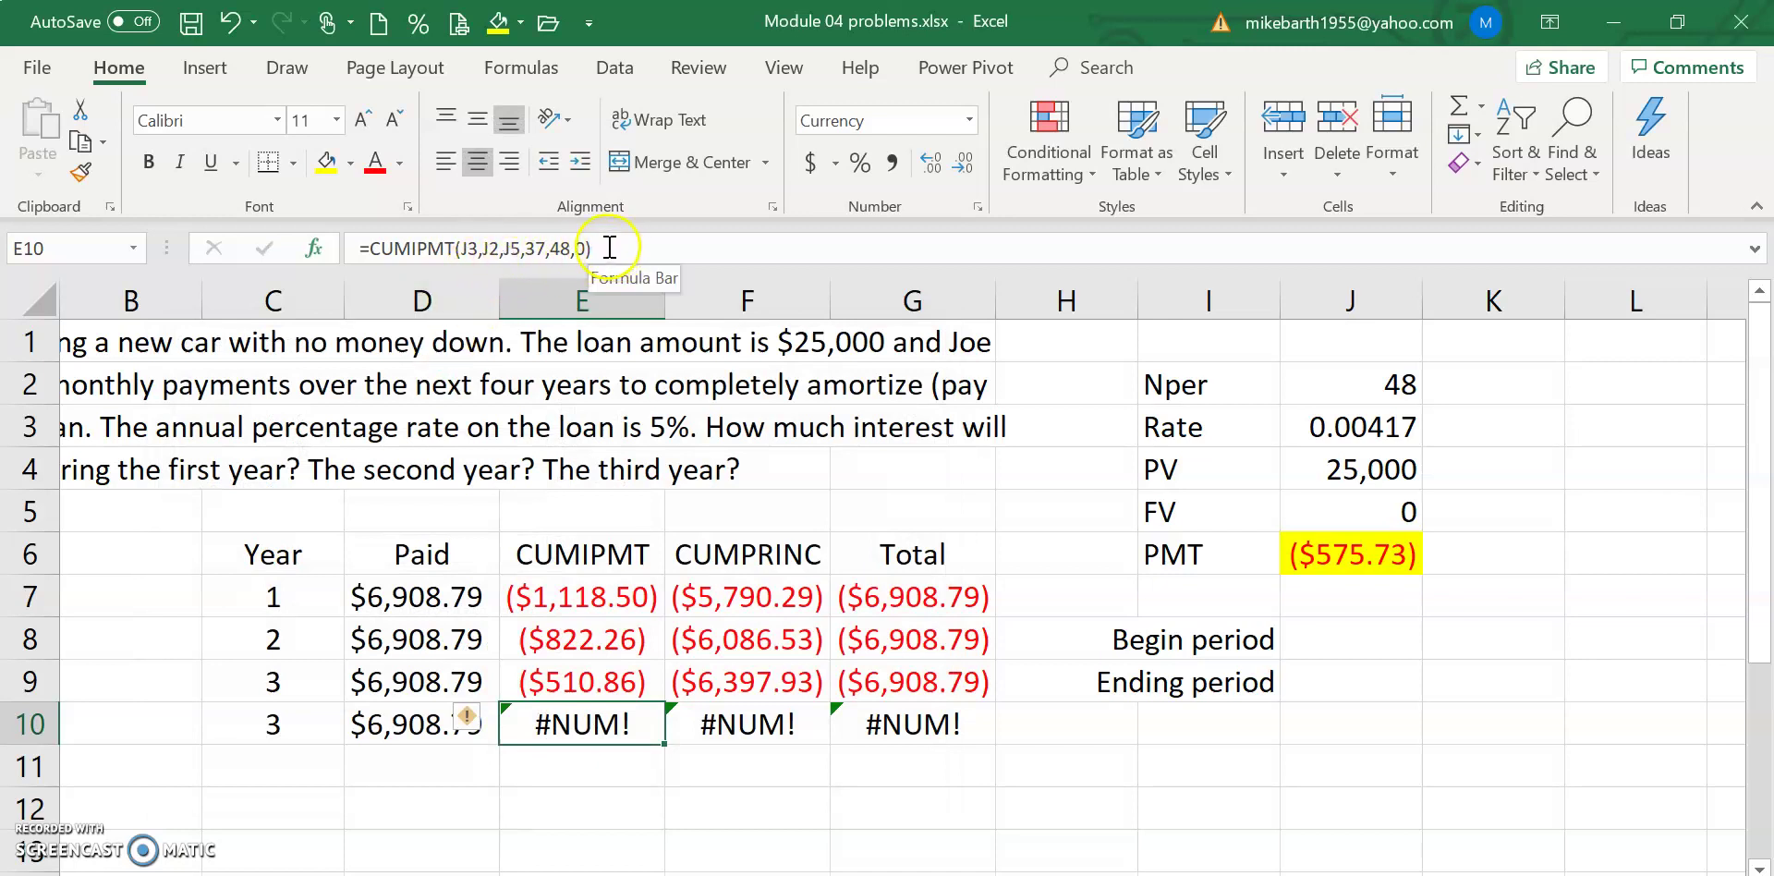
Step: Correct the present value reference in the E10 CUMIPMT formula to J4
{"action": "left_click", "coordinate": [522, 249]}
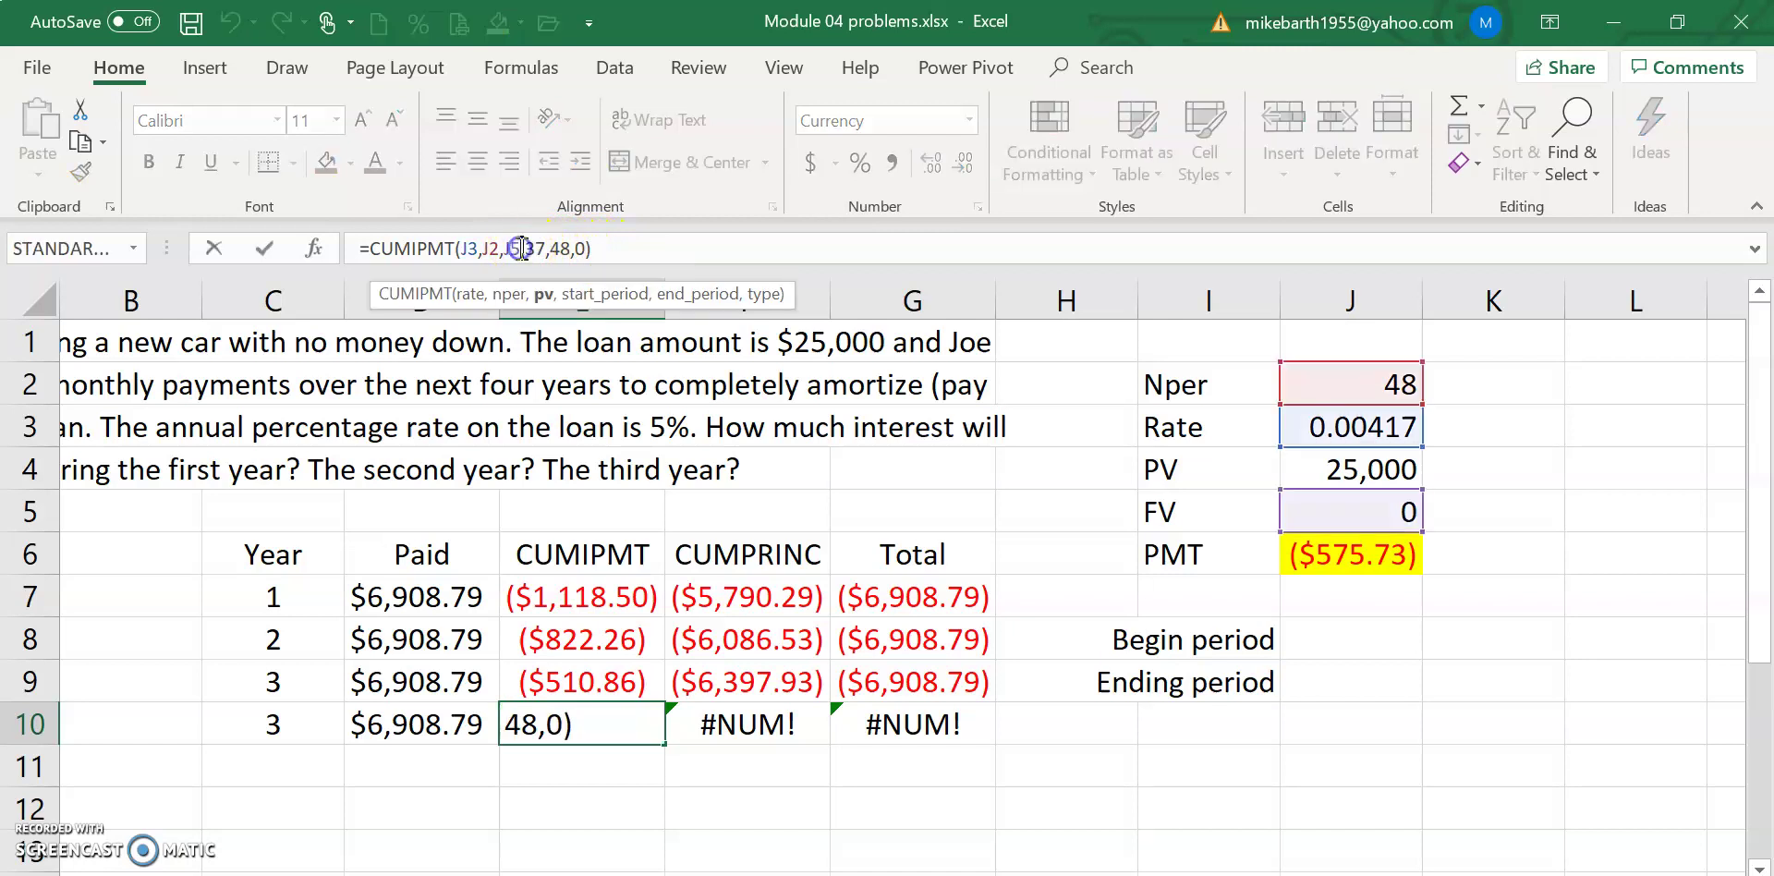
{"action": "key", "text": "BackSpace"}
{"action": "type", "text": "4"}
{"action": "key", "text": "Return"}
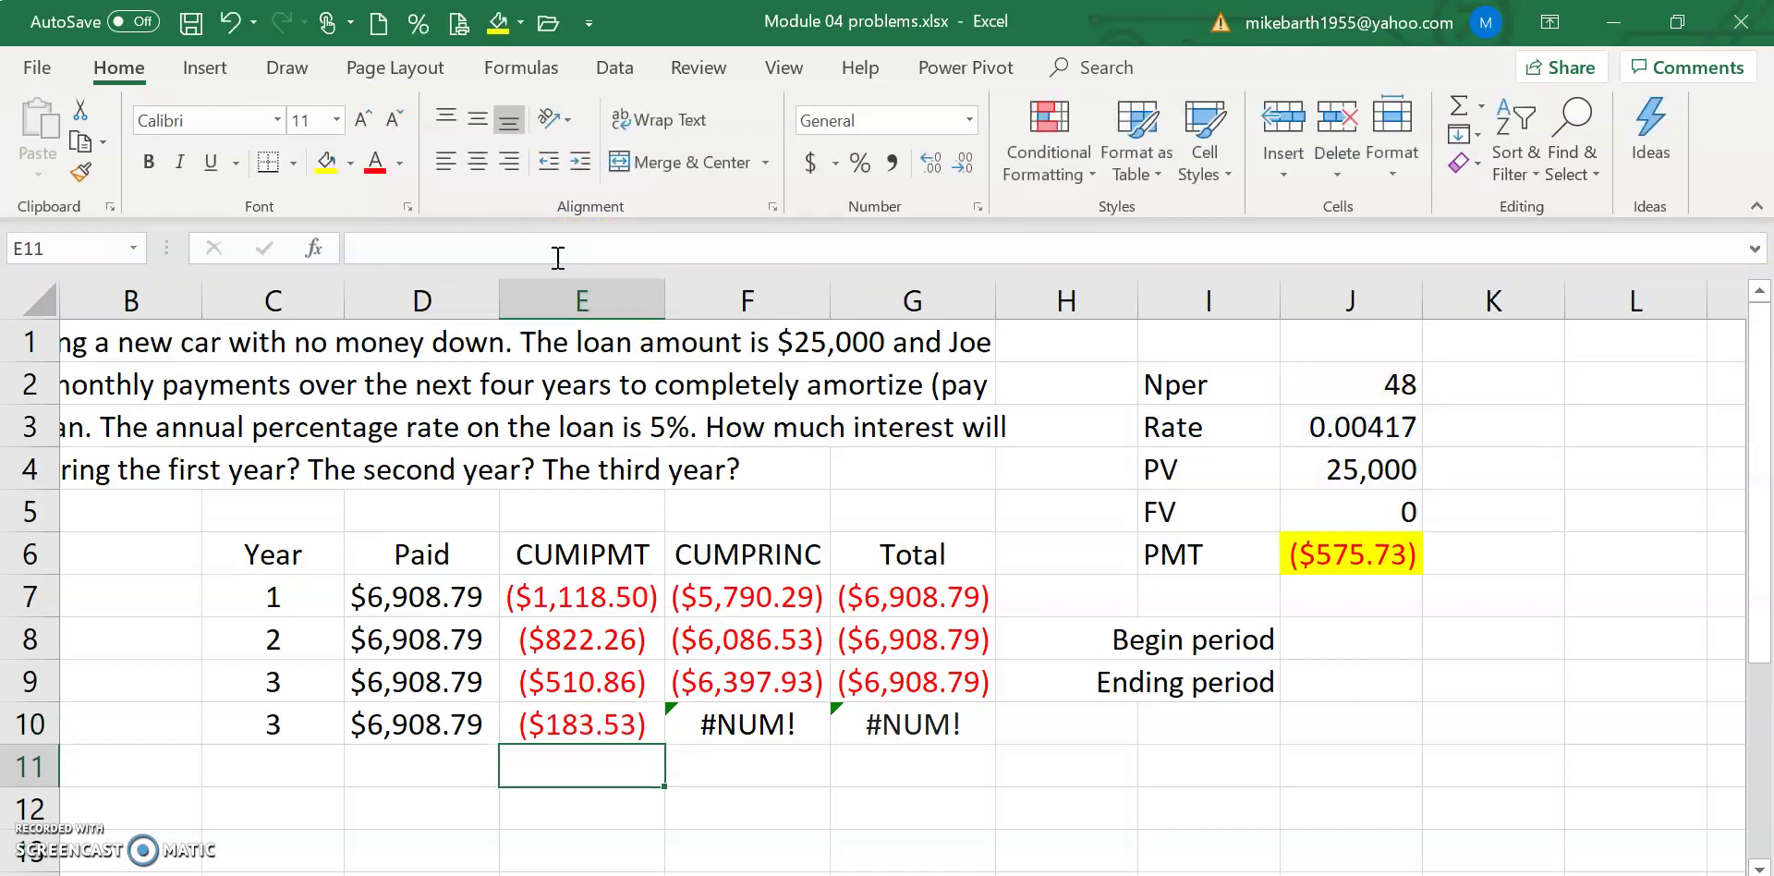
Step: Edit the CUMPRINC formula in F10 so that its rate argument refers to J3
{"action": "key", "text": "Up"}
{"action": "key", "text": "Right"}
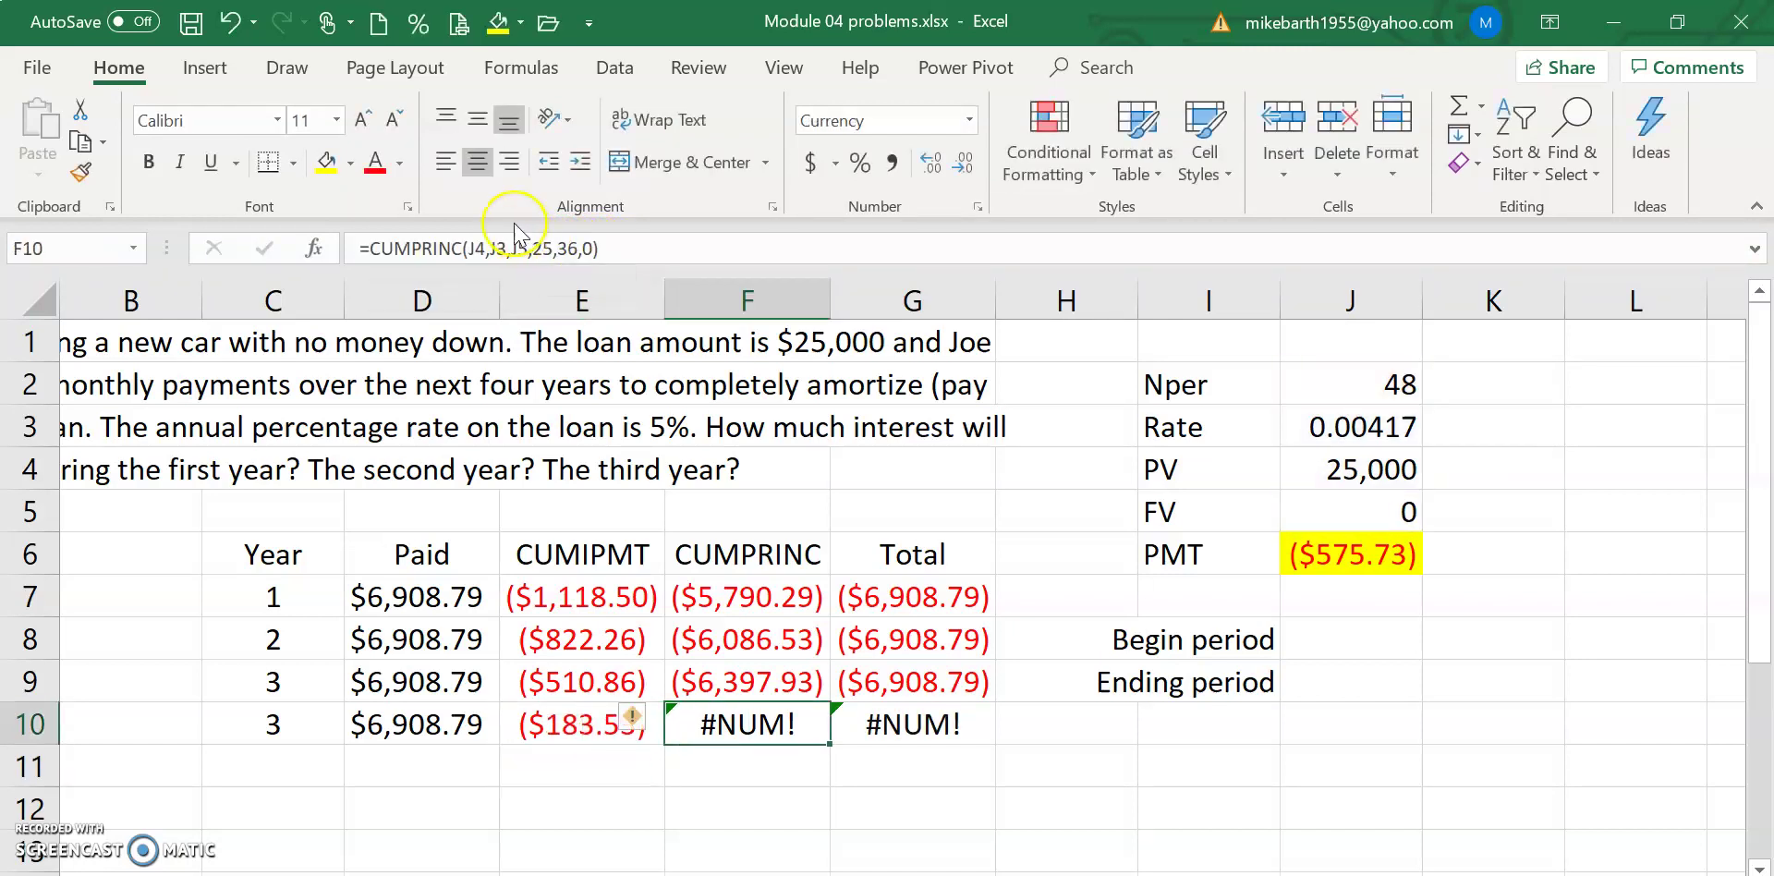
{"action": "left_click", "coordinate": [599, 249]}
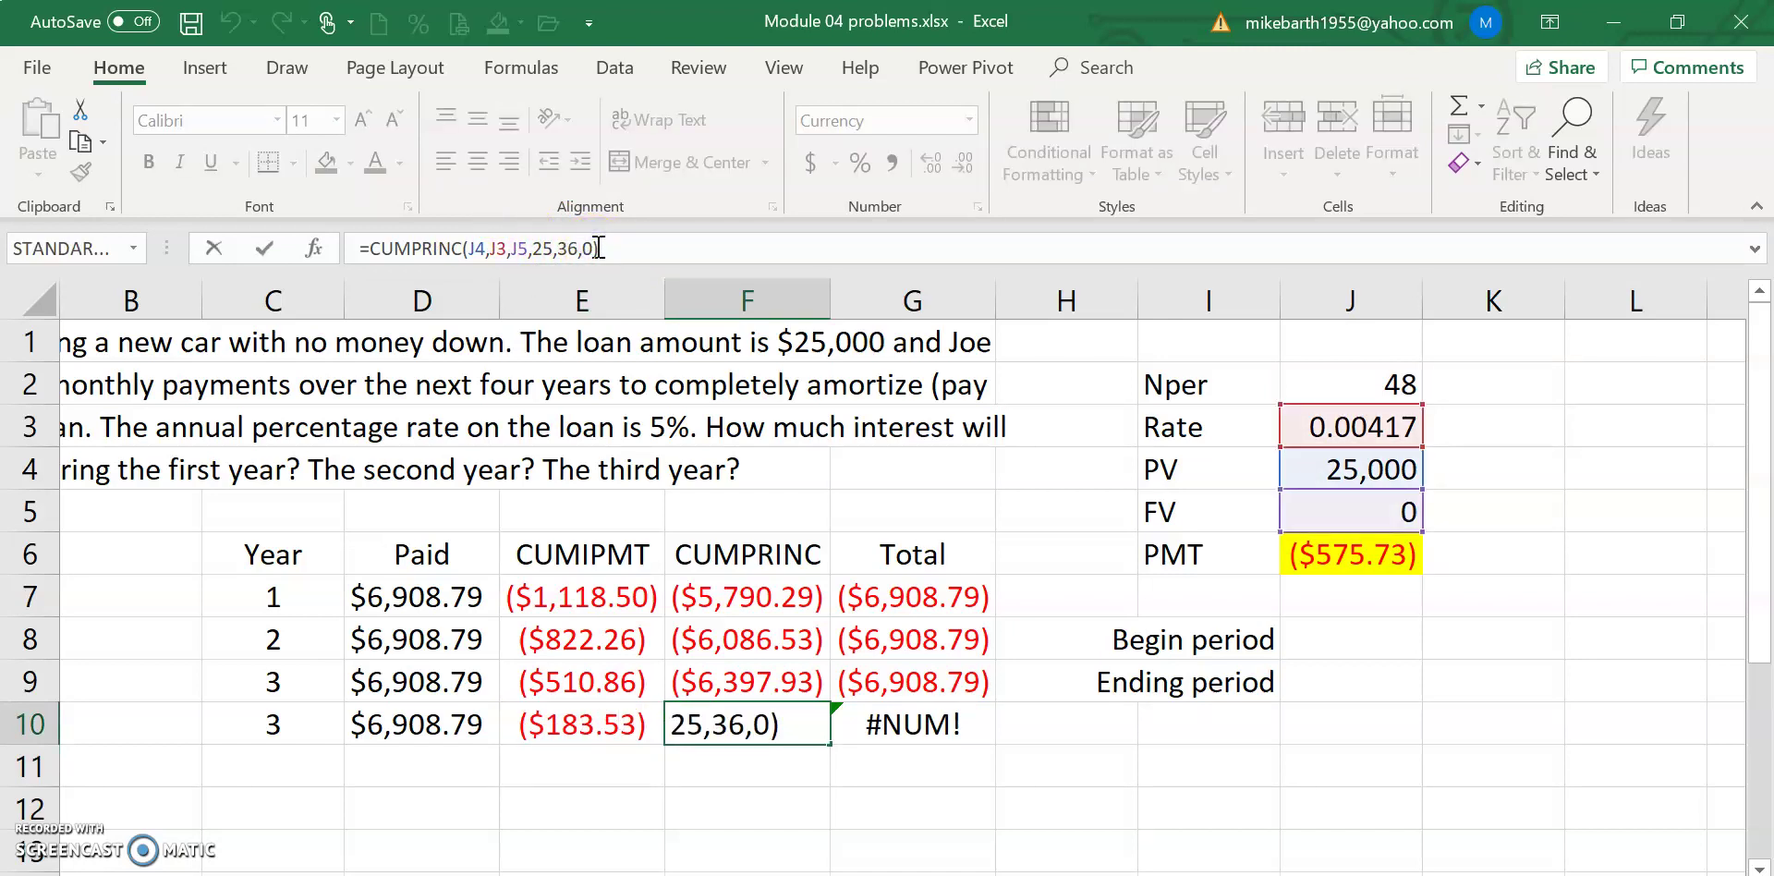
{"action": "key", "text": "Left"}
{"action": "key", "text": "Left"}
{"action": "key", "text": "Left"}
{"action": "key", "text": "Left"}
{"action": "key", "text": "Left"}
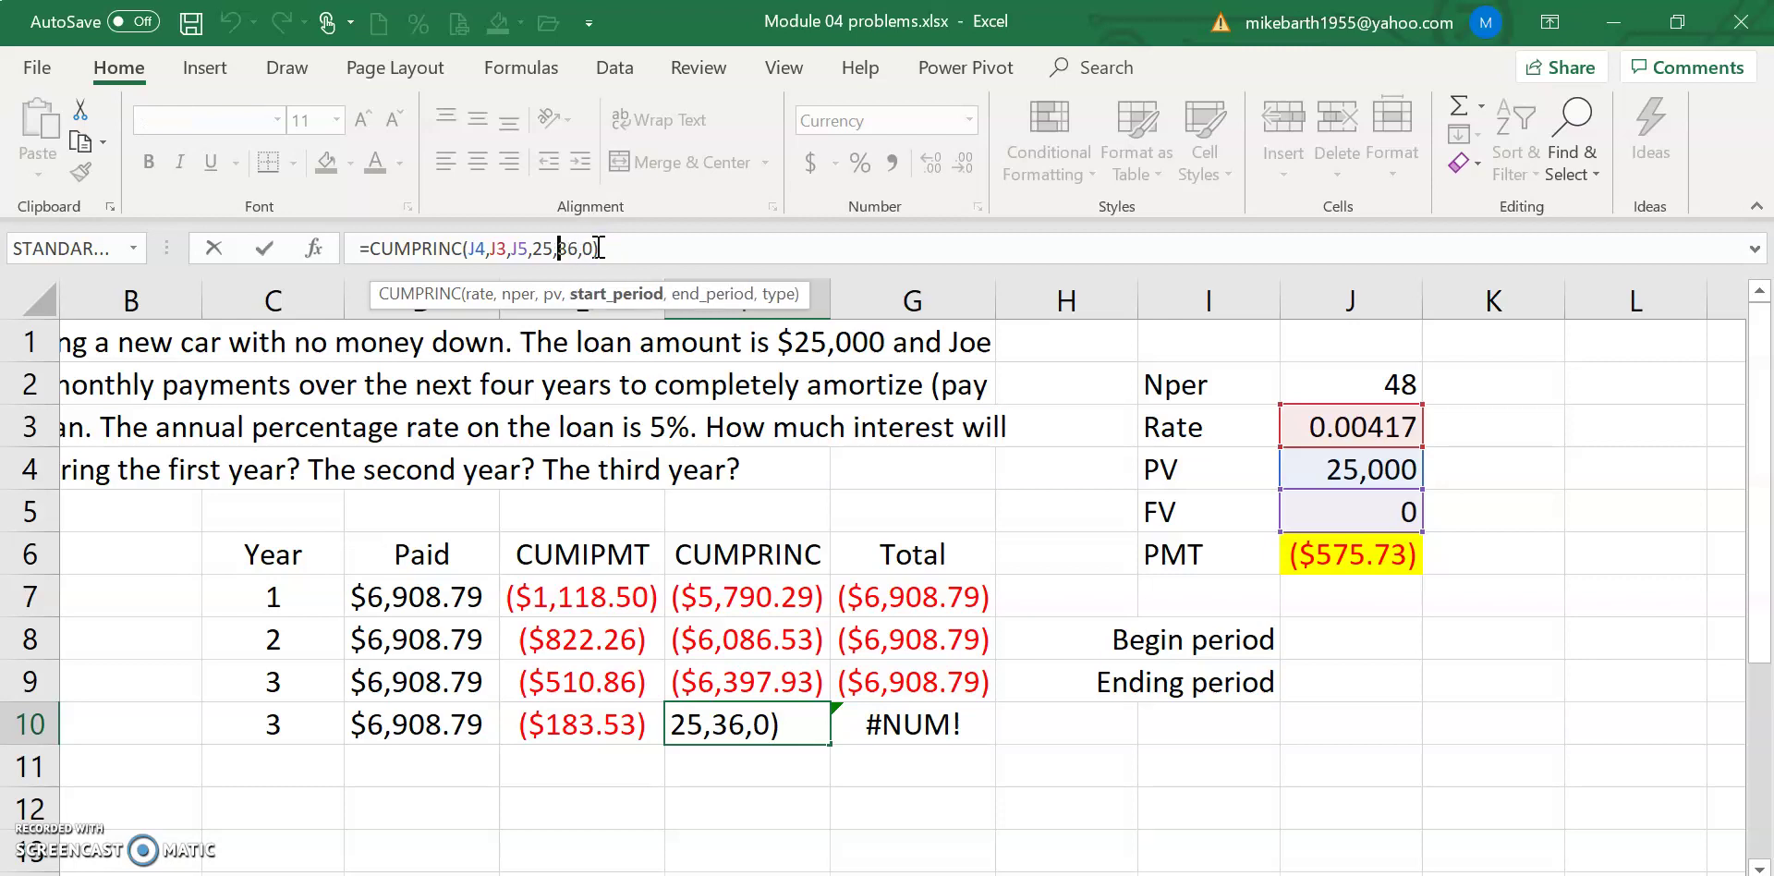
{"action": "key", "text": "Left"}
{"action": "key", "text": "Left"}
{"action": "key", "text": "Left"}
{"action": "key", "text": "Left"}
{"action": "key", "text": "Left"}
{"action": "key", "text": "Left"}
{"action": "key", "text": "Left"}
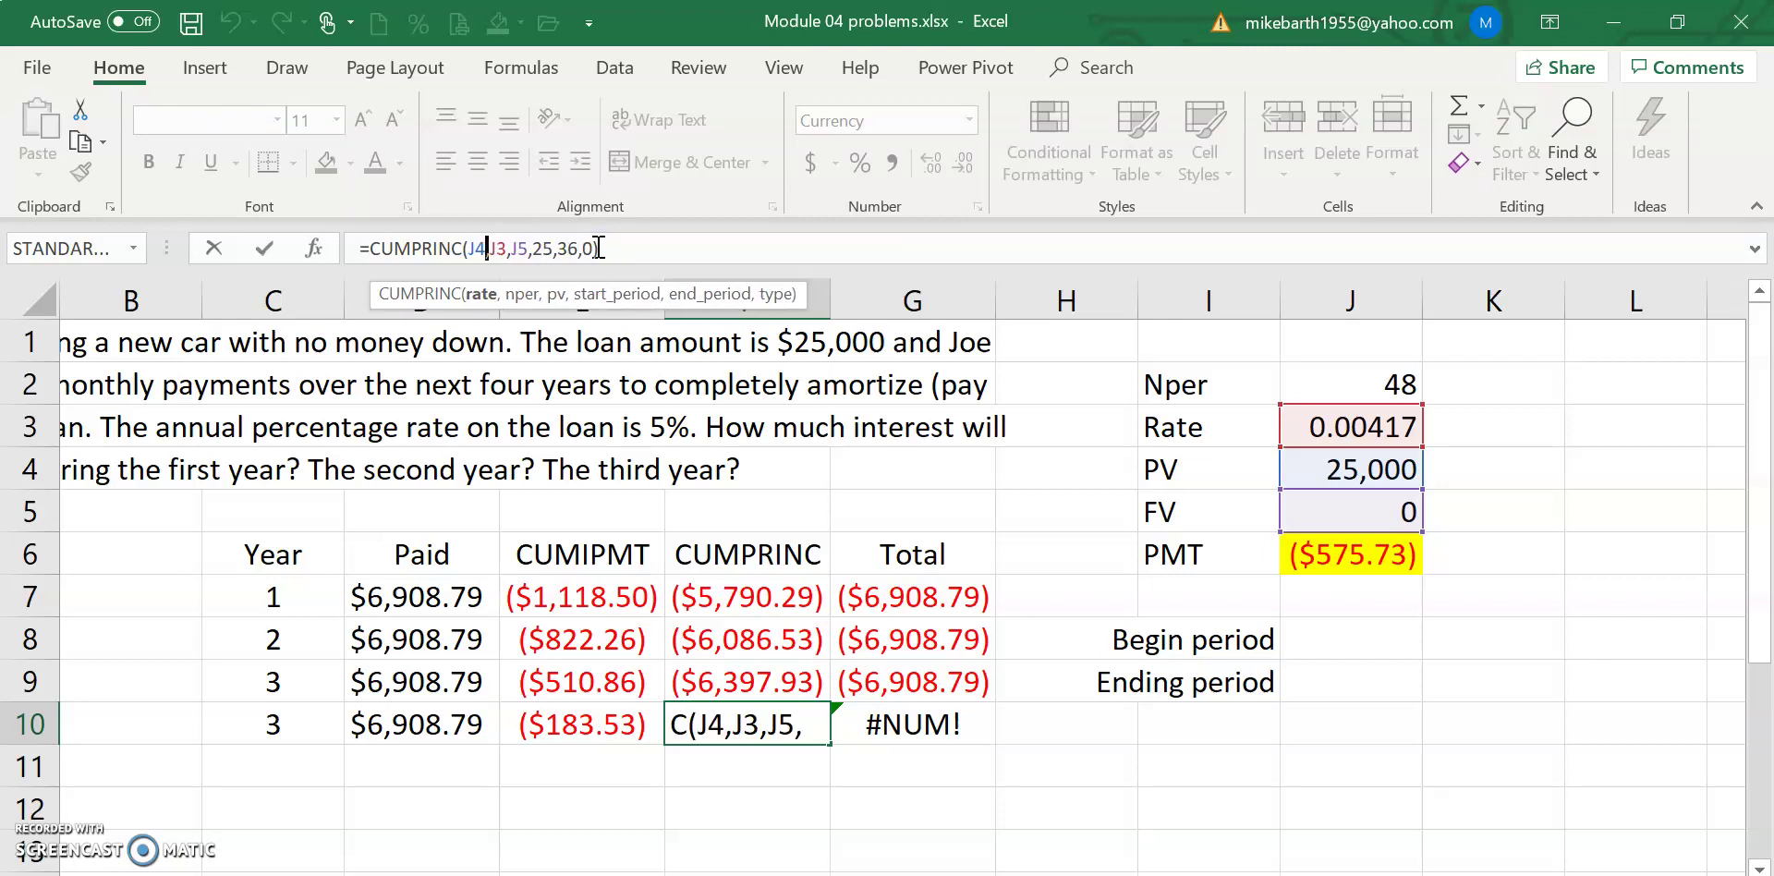
{"action": "key", "text": "BackSpace"}
{"action": "type", "text": "3"}
Step: Change the nper argument to J2 and the pv argument to J4 in the F10 CUMPRINC formula
{"action": "key", "text": "Right"}
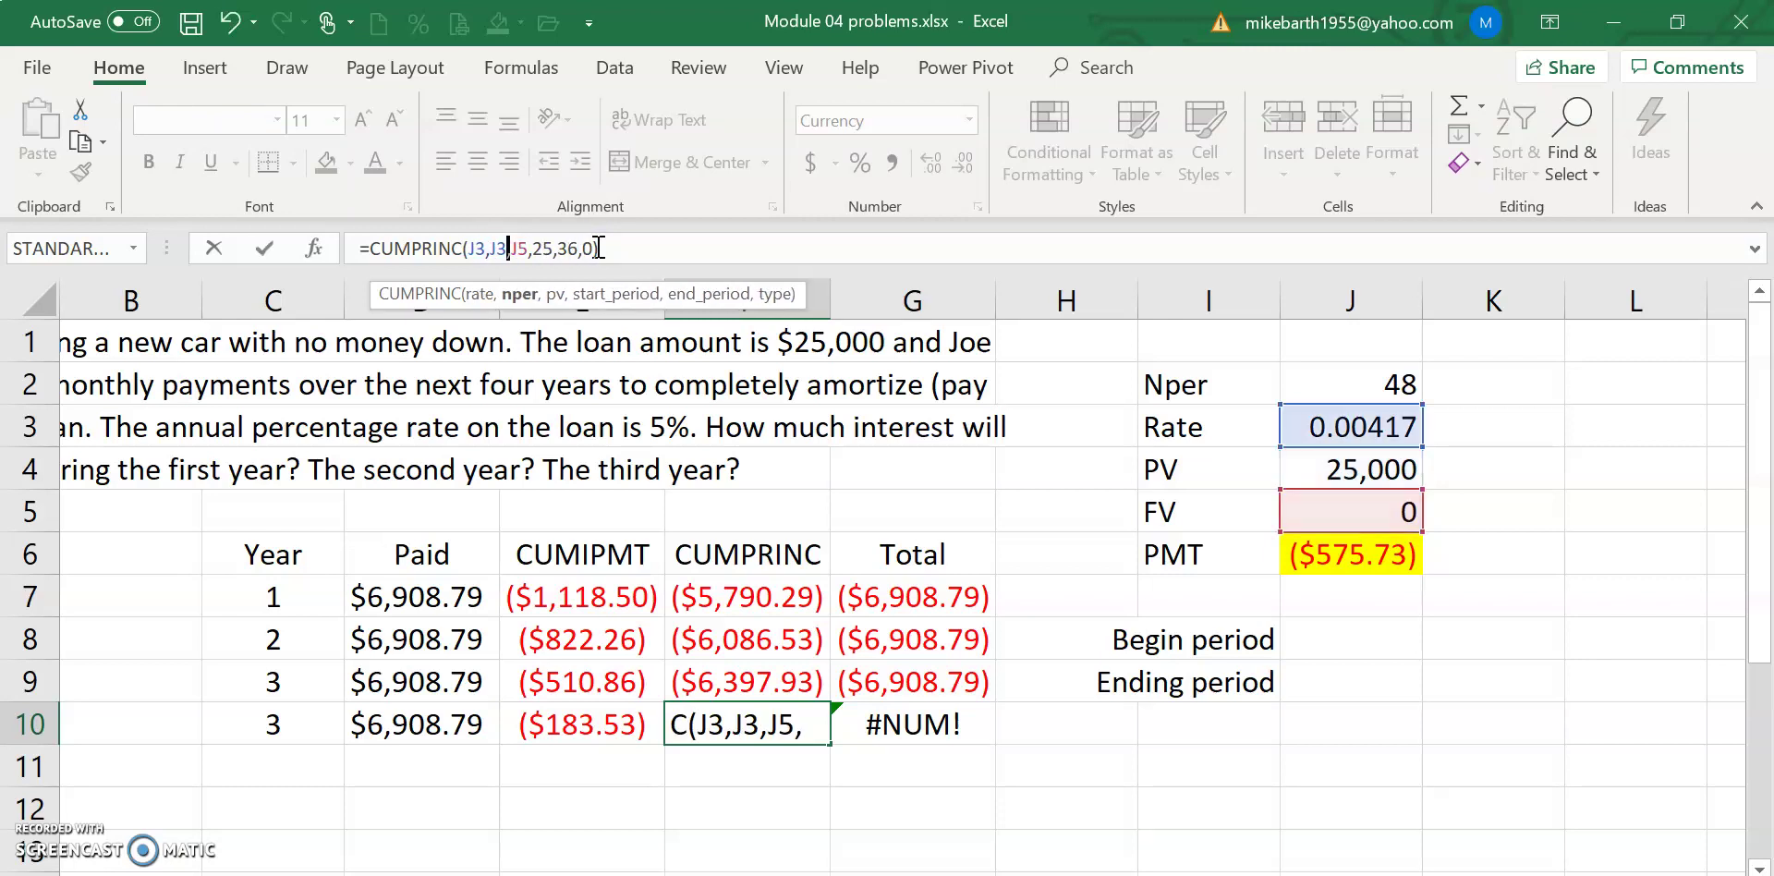
{"action": "key", "text": "Right"}
{"action": "key", "text": "Right"}
{"action": "key", "text": "BackSpace"}
{"action": "type", "text": "2"}
{"action": "key", "text": "Right"}
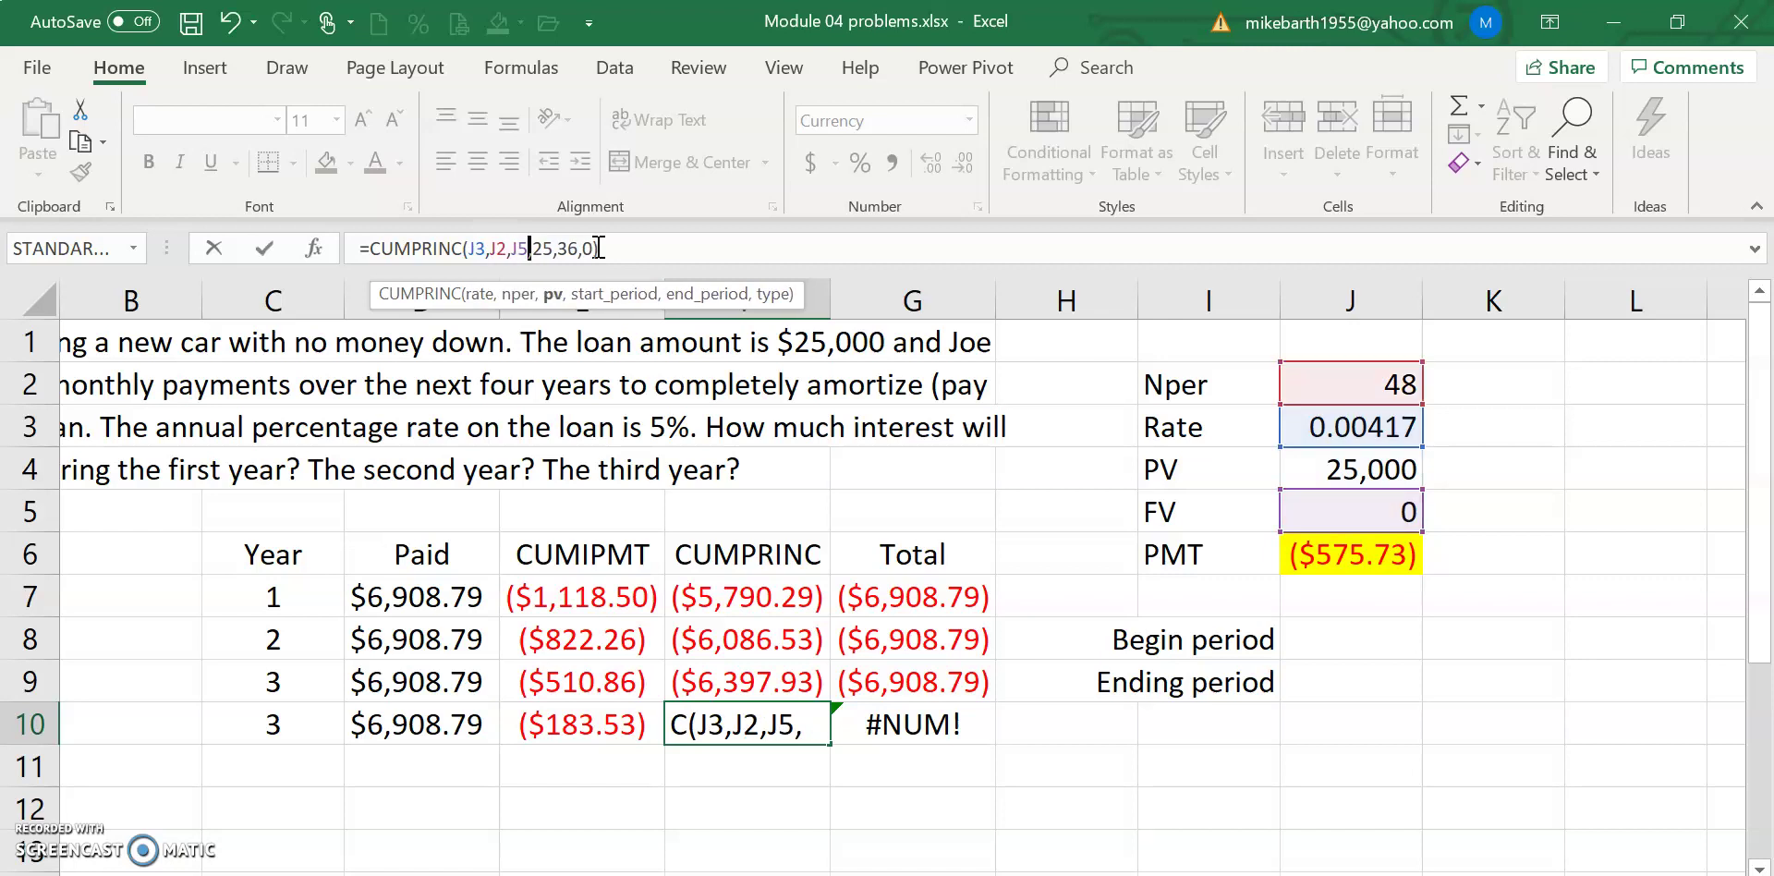
{"action": "key", "text": "BackSpace"}
{"action": "type", "text": "4"}
Step: Set the start period to 37 and the end period to 48 in the F10 CUMPRINC formula and confirm it
{"action": "key", "text": "Right"}
{"action": "key", "text": "Right"}
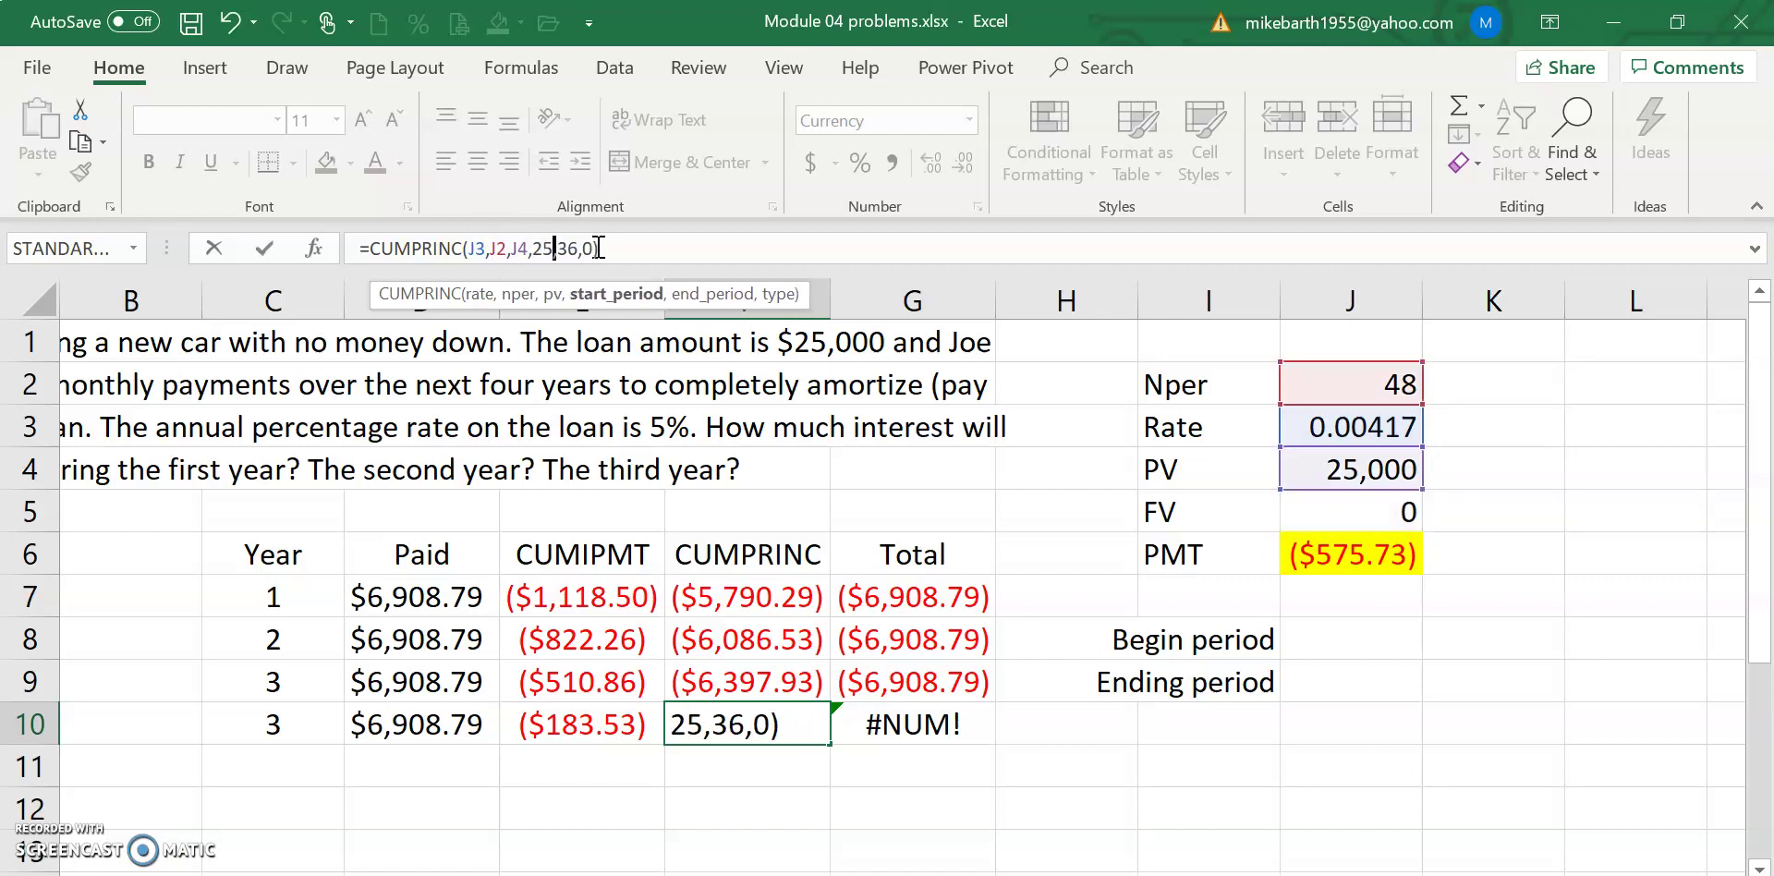
{"action": "key", "text": "BackSpace"}
{"action": "key", "text": "Left"}
{"action": "type", "text": "37"}
{"action": "key", "text": "Right"}
{"action": "key", "text": "Right"}
{"action": "key", "text": "Right"}
{"action": "key", "text": "BackSpace"}
{"action": "key", "text": "BackSpace"}
{"action": "type", "text": "48"}
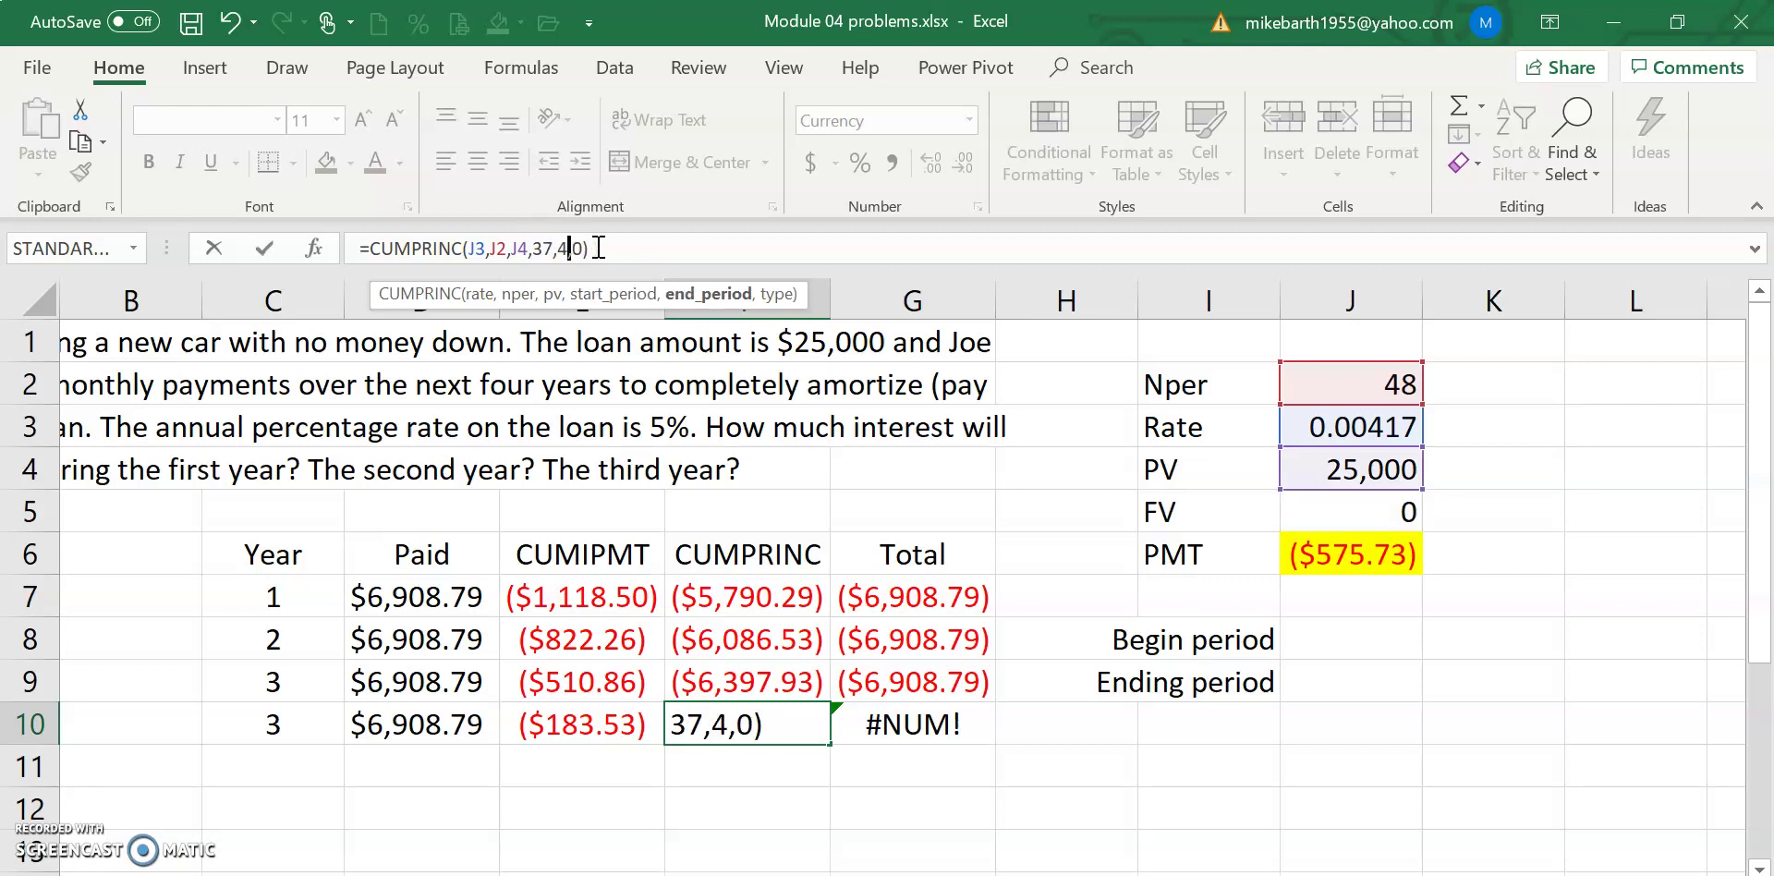
{"action": "key", "text": "Return"}
Step: Review the yearly interest, principal and total formulas in columns E, F and G of the loan table
{"action": "key", "text": "Right"}
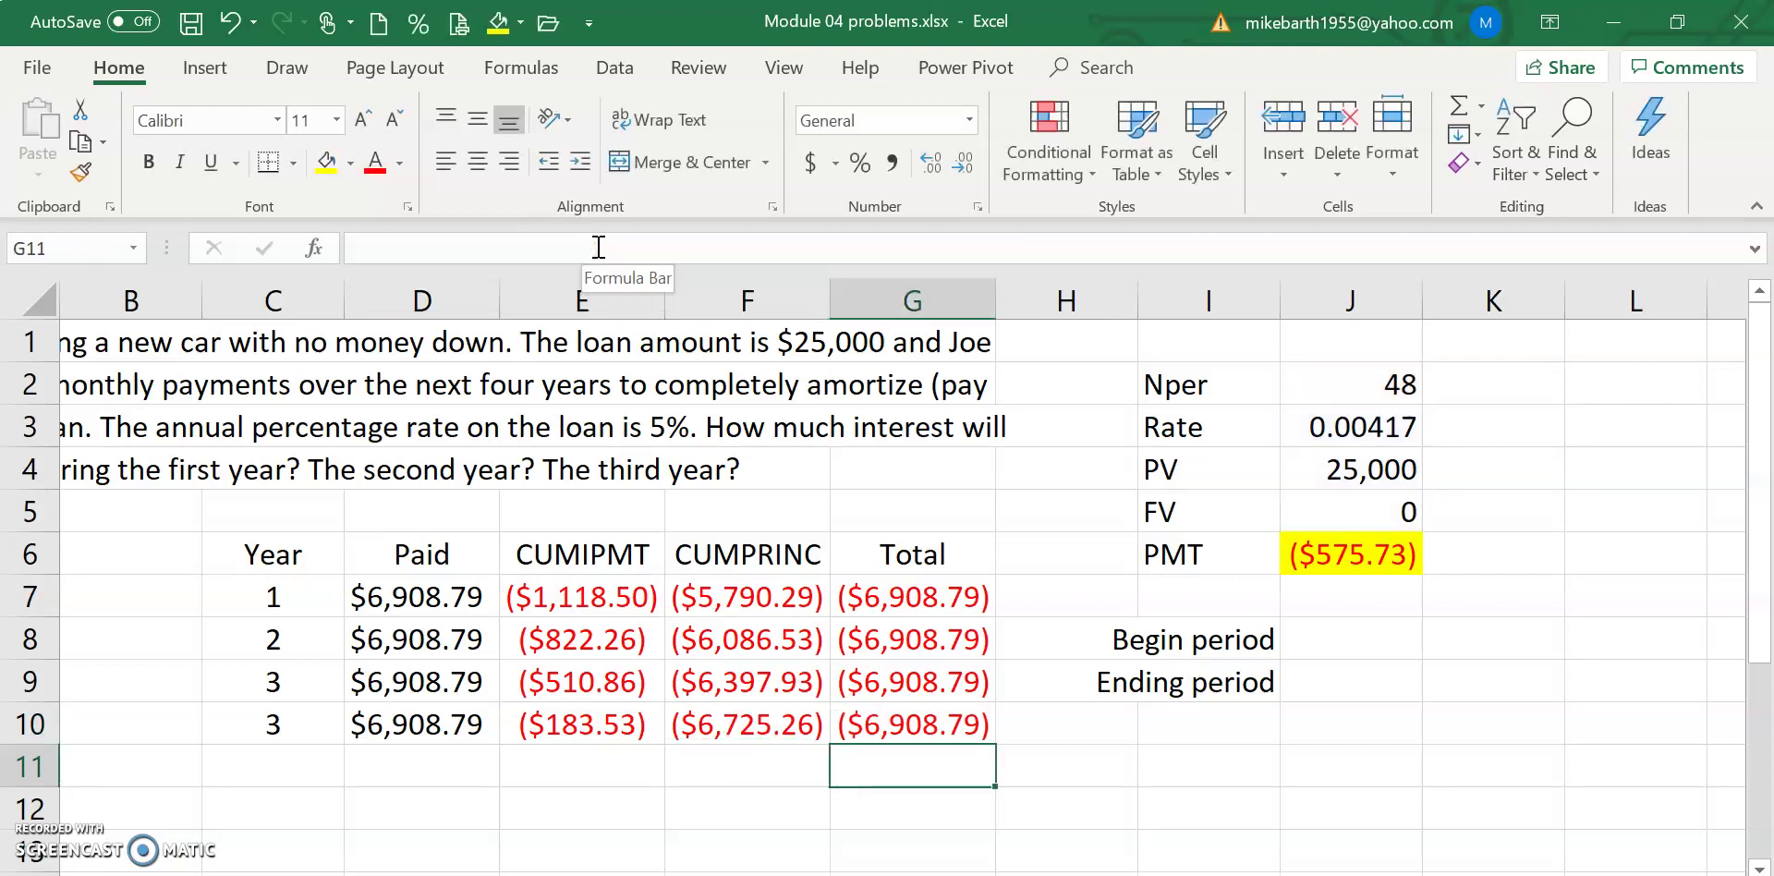
{"action": "key", "text": "Left"}
{"action": "key", "text": "Left"}
{"action": "key", "text": "Up"}
{"action": "key", "text": "Up"}
{"action": "key", "text": "Up"}
{"action": "key", "text": "Up"}
{"action": "key", "text": "Down"}
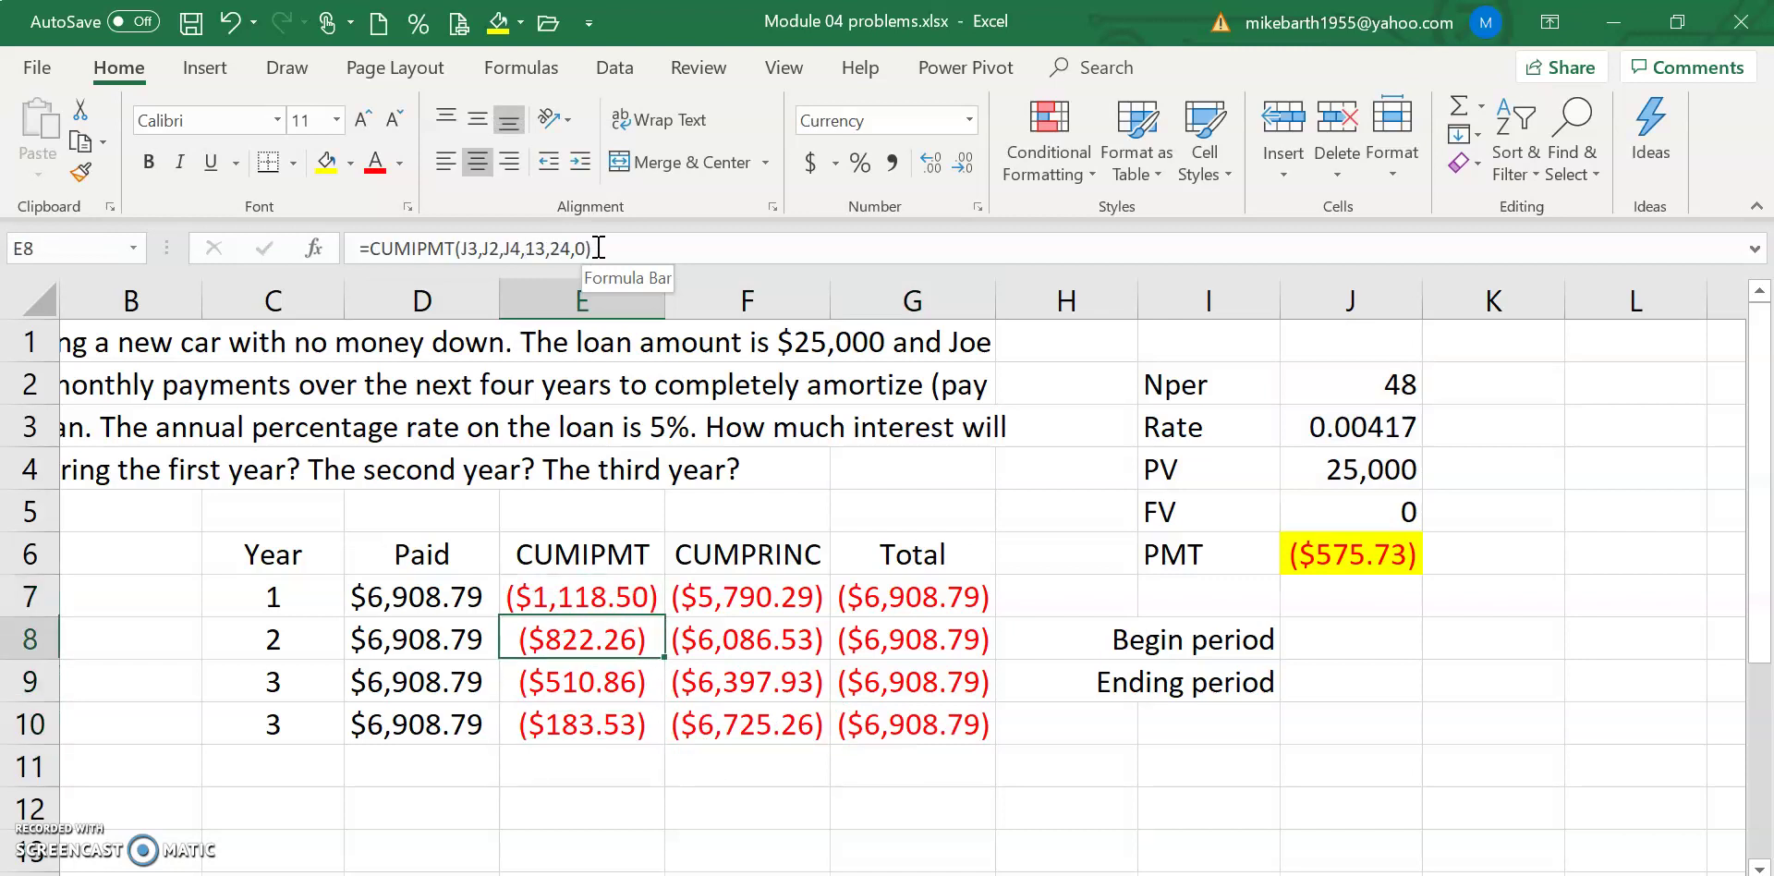
{"action": "key", "text": "Down"}
{"action": "key", "text": "Down"}
{"action": "key", "text": "Down"}
{"action": "key", "text": "Up"}
{"action": "key", "text": "Up"}
{"action": "key", "text": "Up"}
{"action": "key", "text": "Up"}
{"action": "key", "text": "Down"}
{"action": "key", "text": "Down"}
{"action": "key", "text": "Down"}
{"action": "key", "text": "Right"}
{"action": "key", "text": "Up"}
{"action": "key", "text": "Up"}
{"action": "key", "text": "Up"}
{"action": "key", "text": "Down"}
{"action": "key", "text": "Down"}
{"action": "key", "text": "Down"}
{"action": "key", "text": "Down"}
{"action": "key", "text": "Up"}
{"action": "key", "text": "Up"}
{"action": "key", "text": "Right"}
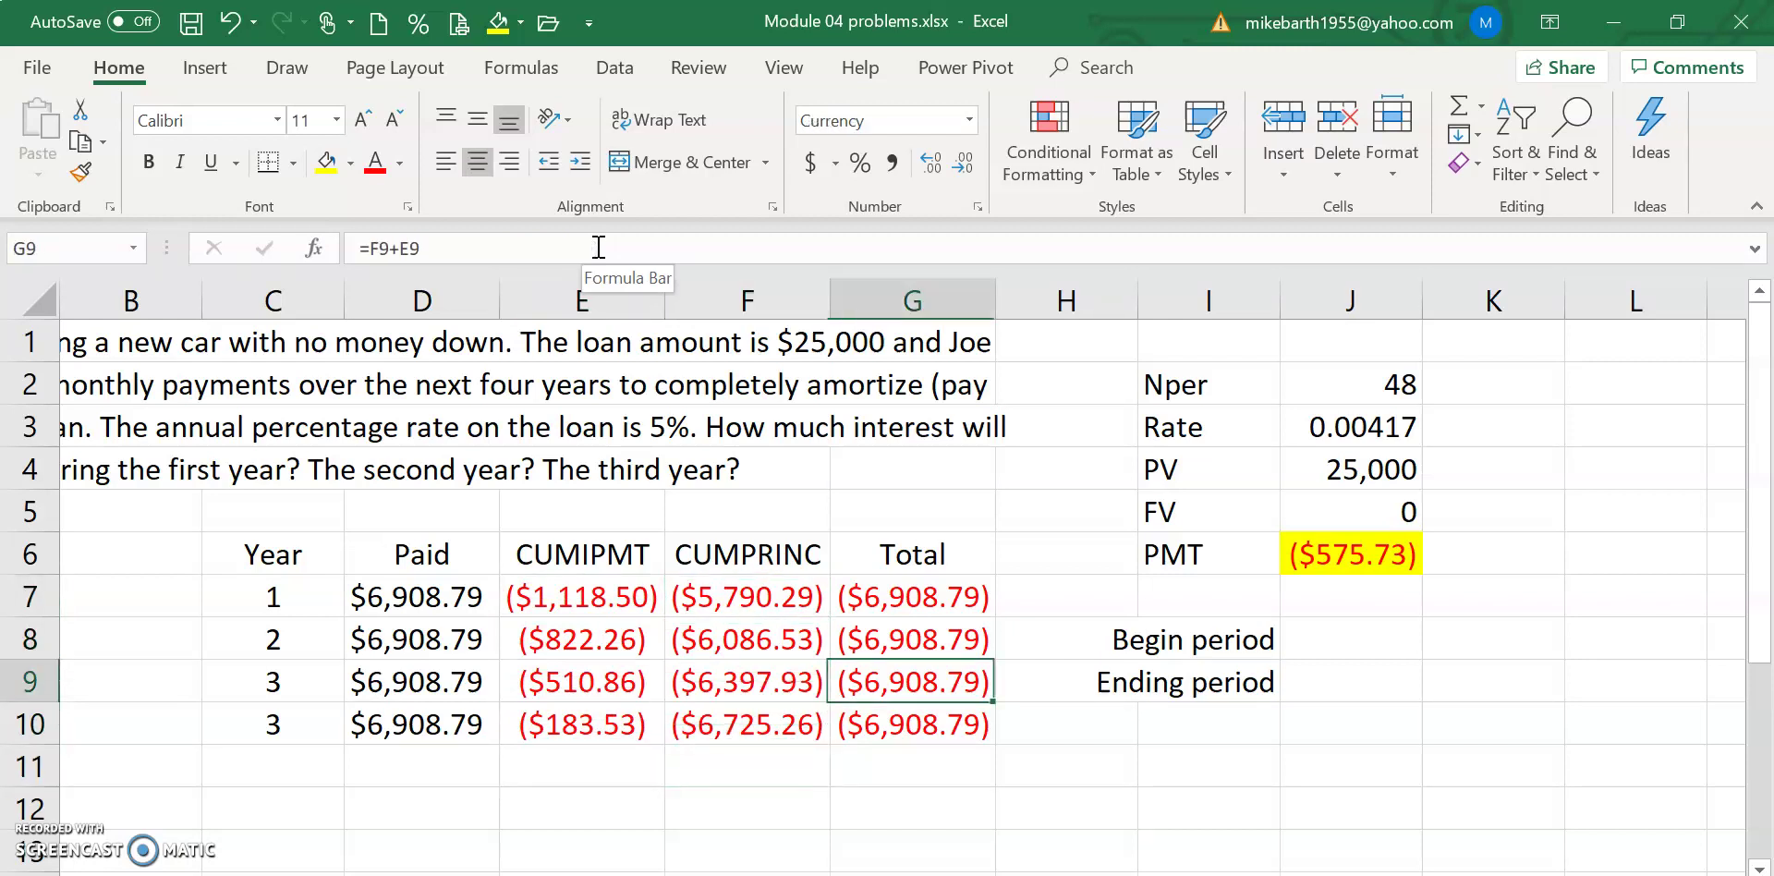
Step: Enter the heading Month in C12 below the yearly table and the first month number, 1, in C13
{"action": "key", "text": "Down"}
{"action": "key", "text": "Down"}
{"action": "key", "text": "Left"}
{"action": "key", "text": "Left"}
{"action": "key", "text": "Down"}
{"action": "key", "text": "Down"}
{"action": "key", "text": "Down"}
{"action": "key", "text": "Down"}
{"action": "key", "text": "Down"}
{"action": "key", "text": "Down"}
{"action": "key", "text": "Down"}
{"action": "key", "text": "Up"}
{"action": "key", "text": "Up"}
{"action": "key", "text": "Up"}
{"action": "key", "text": "Up"}
{"action": "key", "text": "Up"}
{"action": "key", "text": "Up"}
{"action": "key", "text": "Left"}
{"action": "key", "text": "Left"}
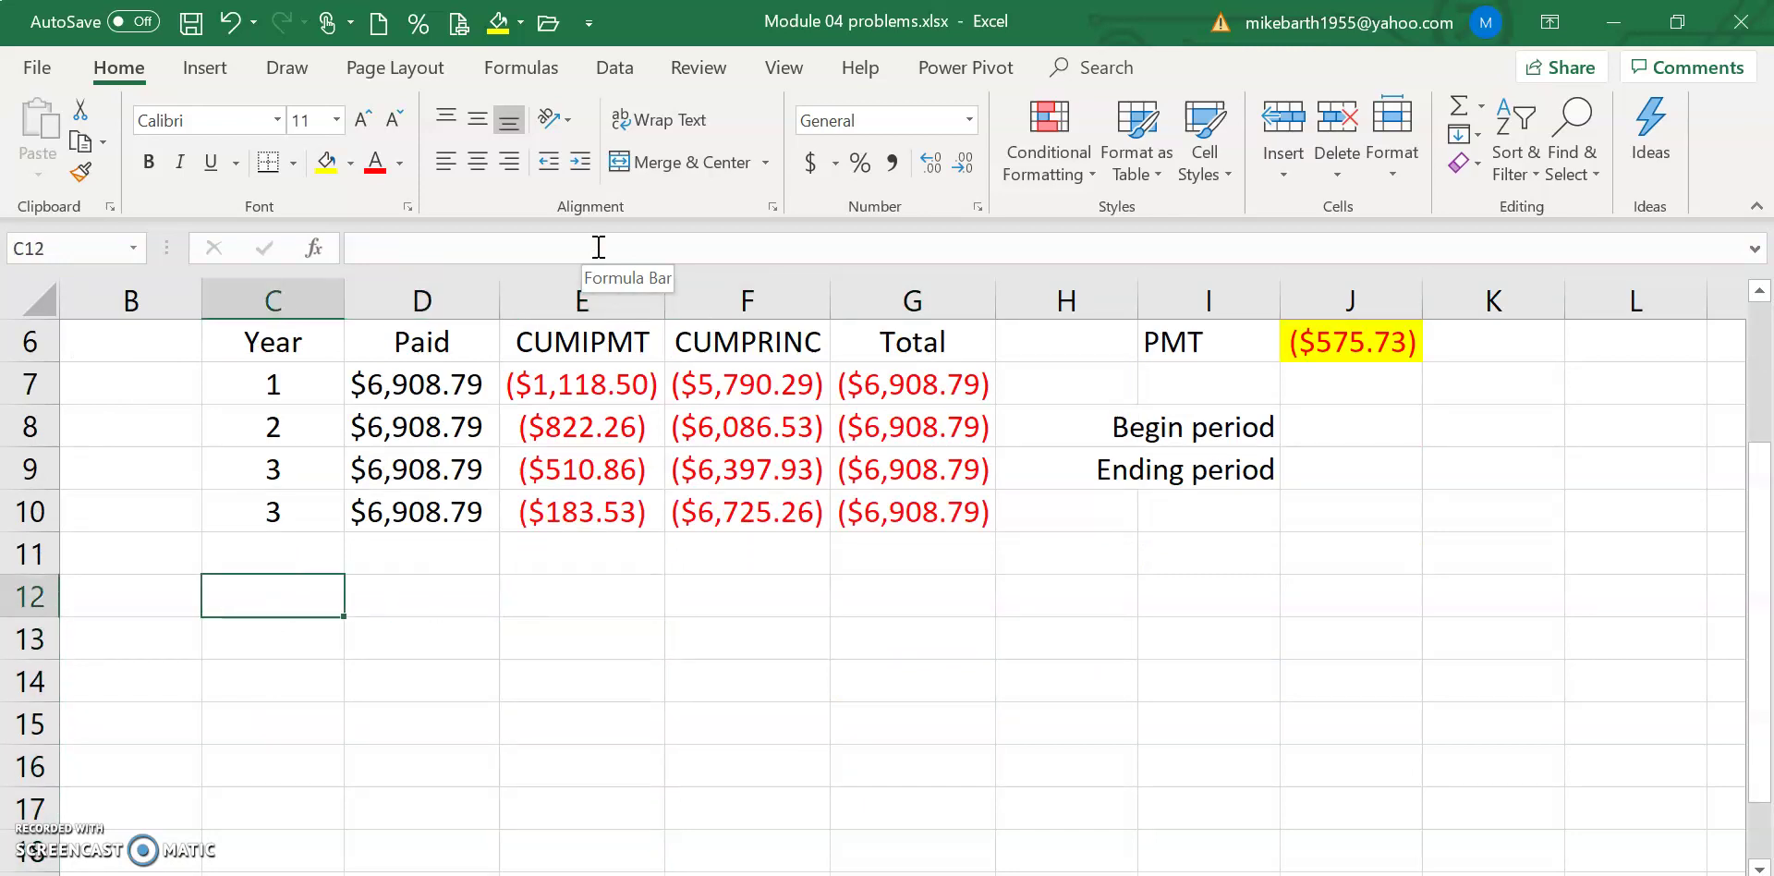
{"action": "type", "text": "Month"}
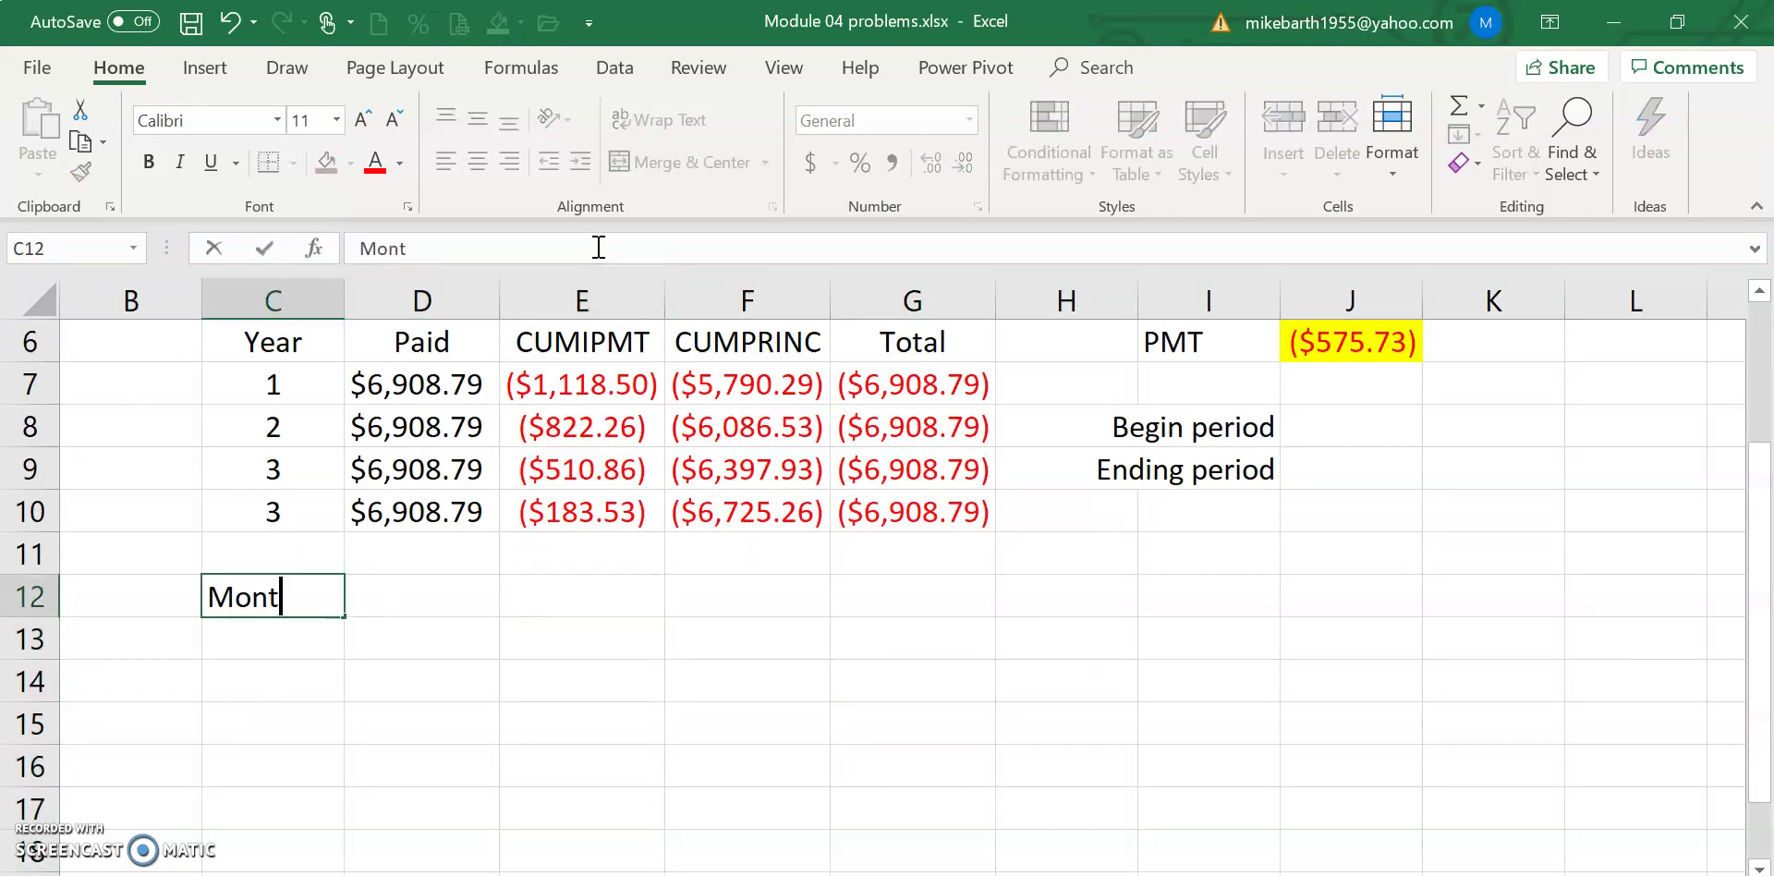
{"action": "key", "text": "Return"}
{"action": "type", "text": "1"}
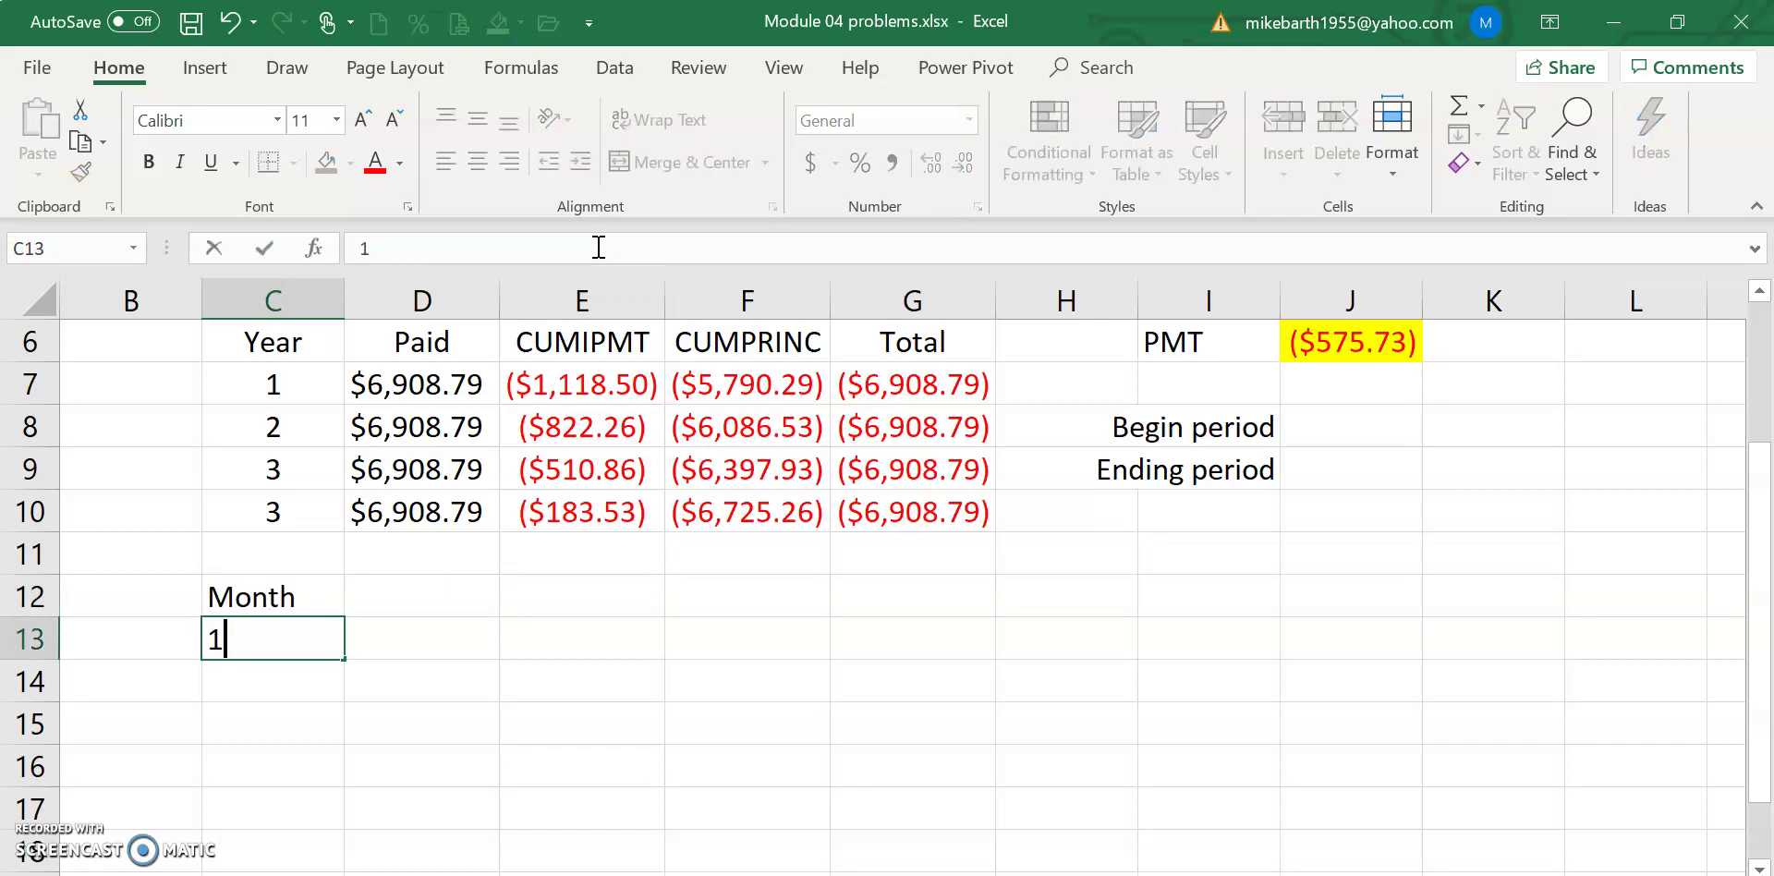
{"action": "key", "text": "Return"}
Step: Fill a linear series with step 1 from the 1 in C13 down to C57 in the Month column
{"action": "key", "text": "Up"}
{"action": "key", "text": "shift+Down"}
{"action": "key", "text": "shift+Down"}
{"action": "key", "text": "shift+Down"}
{"action": "key", "text": "shift+Down"}
{"action": "key", "text": "shift+Down"}
{"action": "key", "text": "shift+Down"}
{"action": "key", "text": "shift+Down"}
{"action": "key", "text": "shift+Down"}
{"action": "key", "text": "shift+Down"}
{"action": "key", "text": "shift+Down"}
{"action": "key", "text": "shift+Down"}
{"action": "key", "text": "shift+Down"}
{"action": "key", "text": "shift+Down"}
{"action": "key", "text": "shift+Down"}
{"action": "key", "text": "shift+Down"}
{"action": "key", "text": "shift+Down"}
{"action": "key", "text": "shift+Down"}
{"action": "key", "text": "shift+Down"}
{"action": "key", "text": "shift+Down"}
{"action": "key", "text": "shift+Down"}
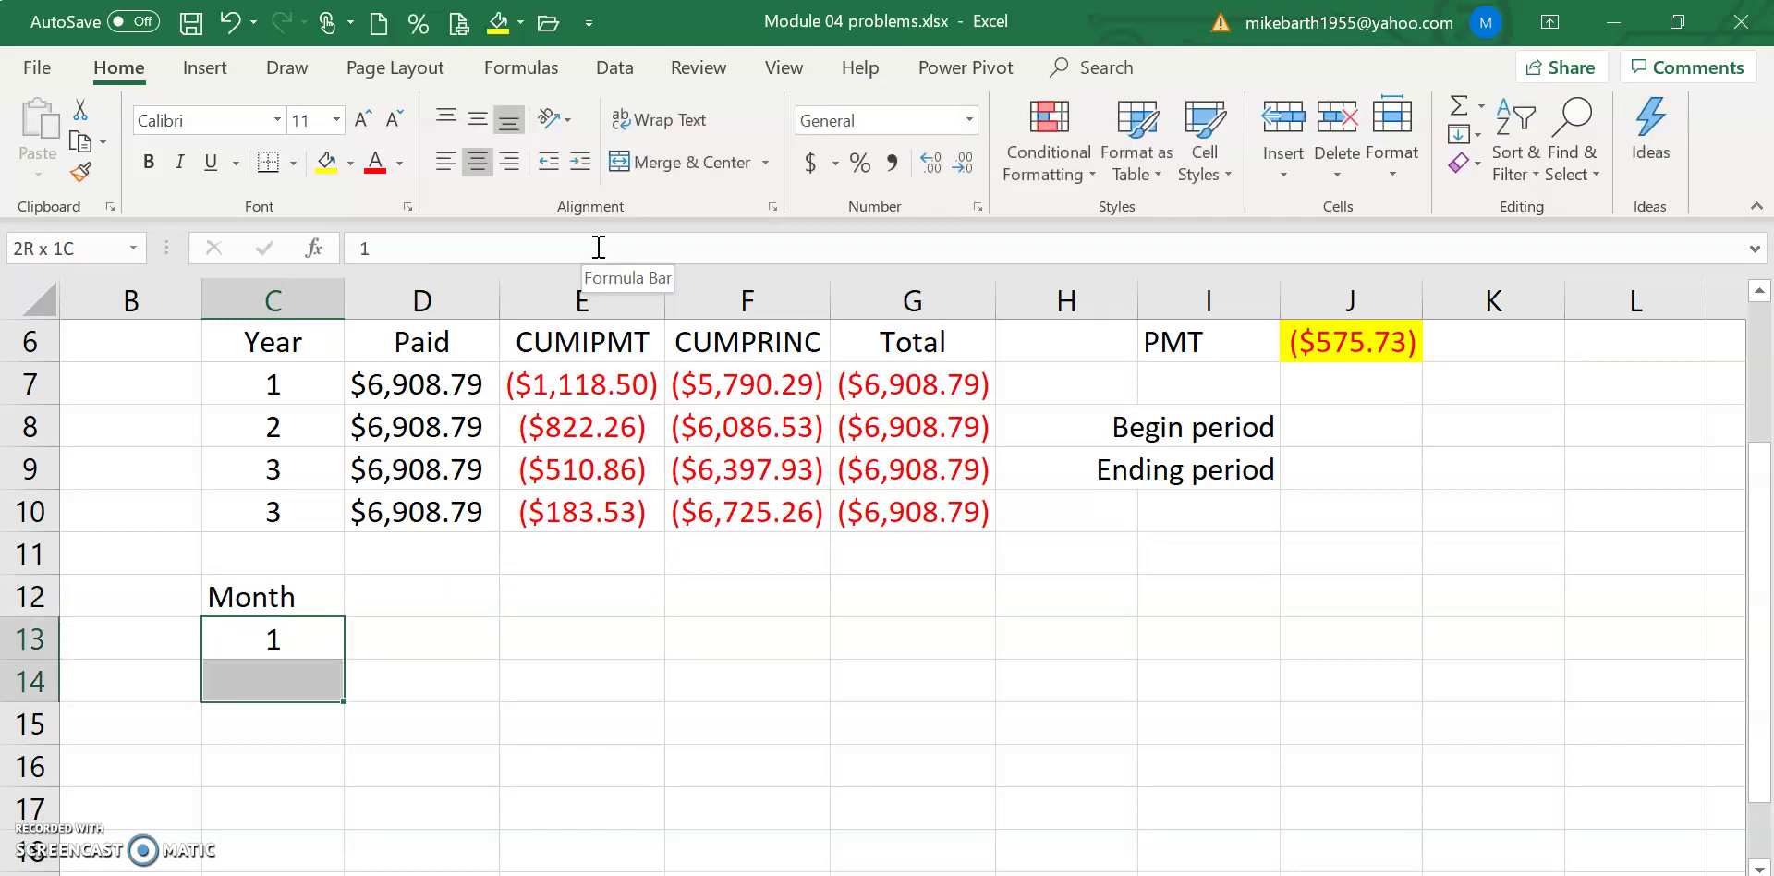
{"action": "key", "text": "shift+Down"}
{"action": "key", "text": "shift+Down"}
{"action": "key", "text": "shift+Down"}
{"action": "key", "text": "shift+Down"}
{"action": "key", "text": "shift+Down"}
{"action": "key", "text": "shift+Down"}
{"action": "key", "text": "shift+Down"}
{"action": "key", "text": "shift+Down"}
{"action": "key", "text": "shift+Down"}
{"action": "key", "text": "shift+Down"}
{"action": "key", "text": "shift+Down"}
{"action": "key", "text": "shift+Down"}
{"action": "key", "text": "shift+Down"}
{"action": "key", "text": "shift+Down"}
{"action": "key", "text": "shift+Down"}
{"action": "key", "text": "shift+Down"}
{"action": "key", "text": "shift+Down"}
{"action": "key", "text": "shift+Down"}
{"action": "key", "text": "shift+Down"}
{"action": "key", "text": "shift+Down"}
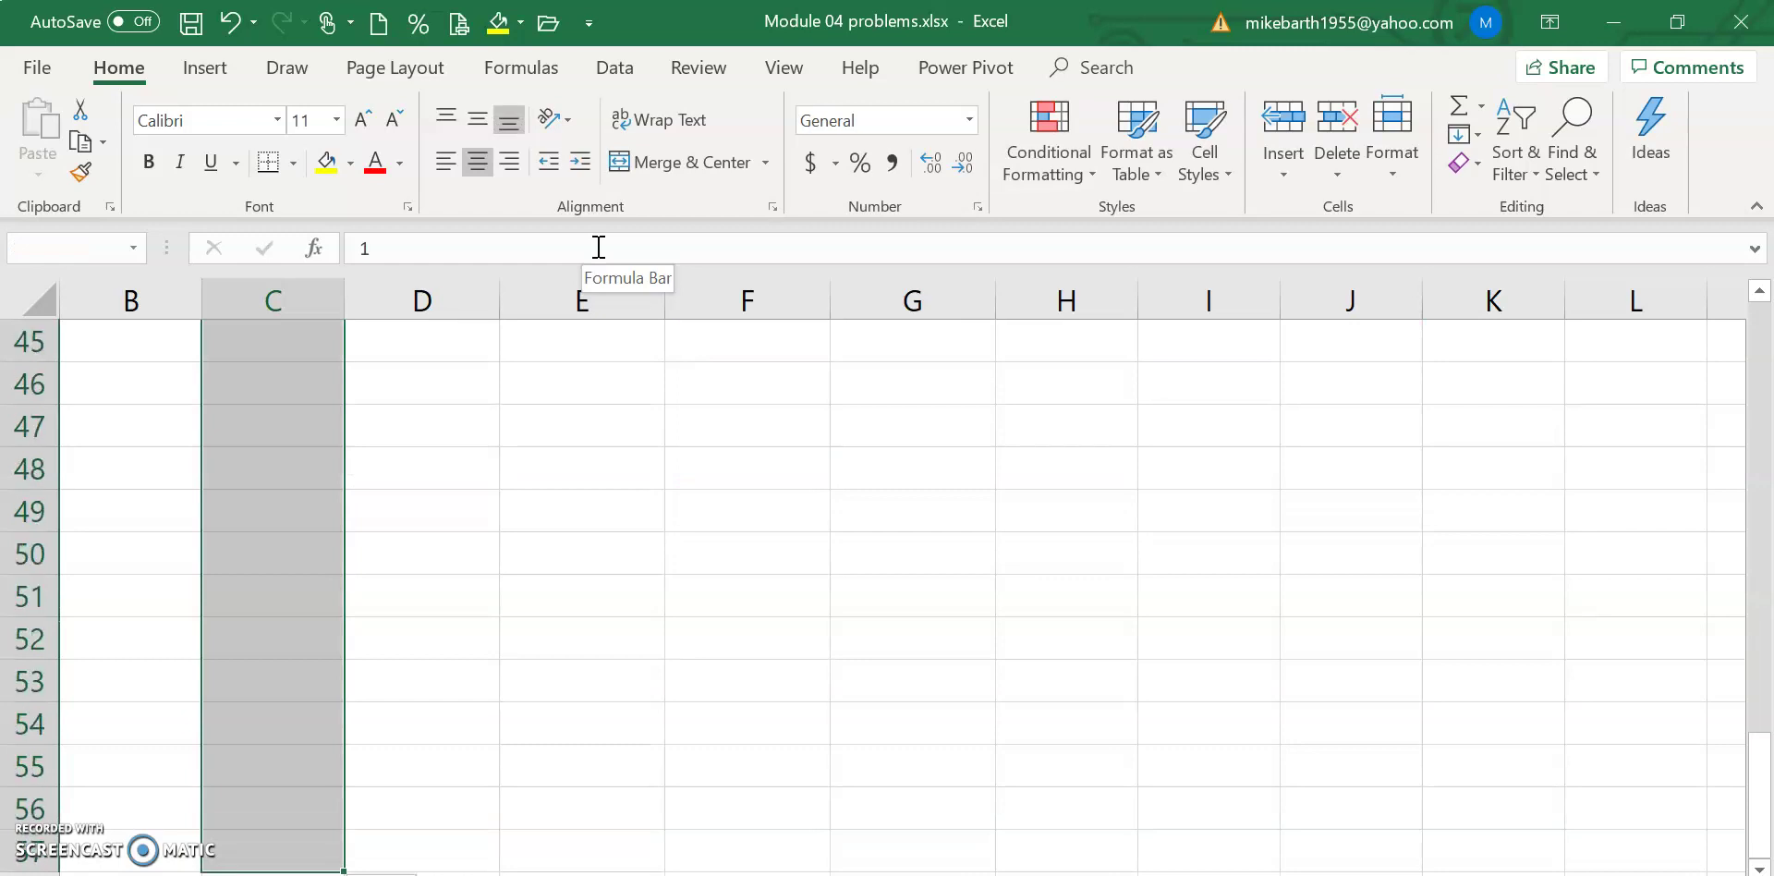
{"action": "key", "text": "alt+e"}
{"action": "key", "text": "i"}
{"action": "key", "text": "s"}
{"action": "key", "text": "Return"}
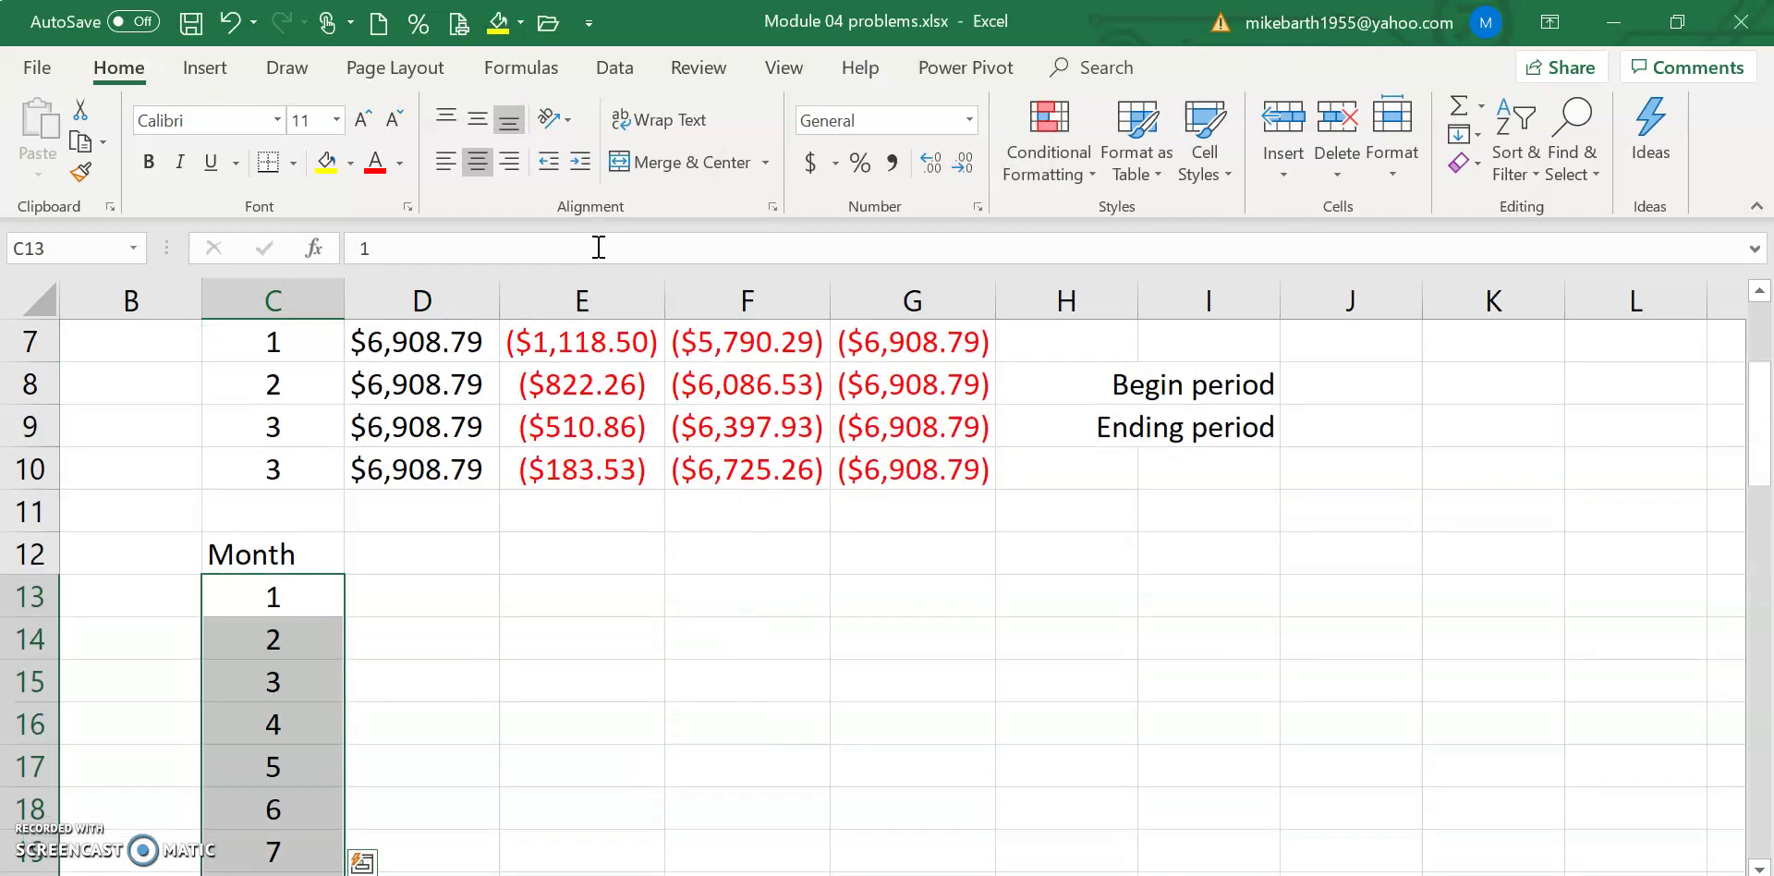
Step: Add the month numbers 46, 47 and 48 in C58 to C60 below the filled series
{"action": "key", "text": "ctrl+Down"}
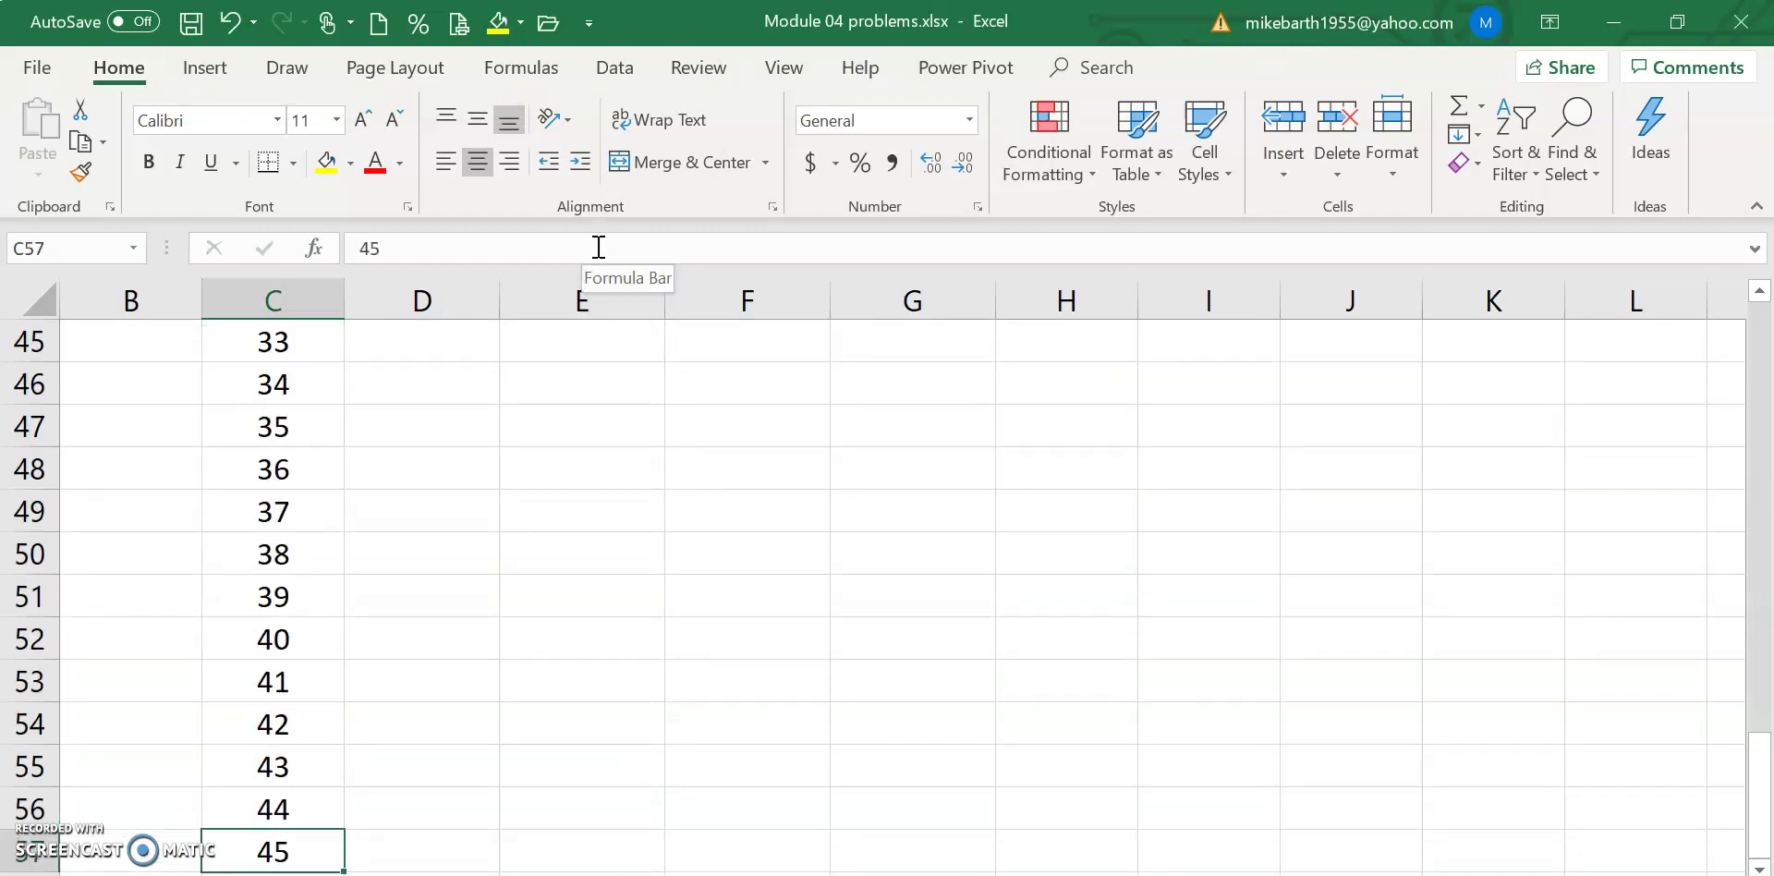
{"action": "key", "text": "Down"}
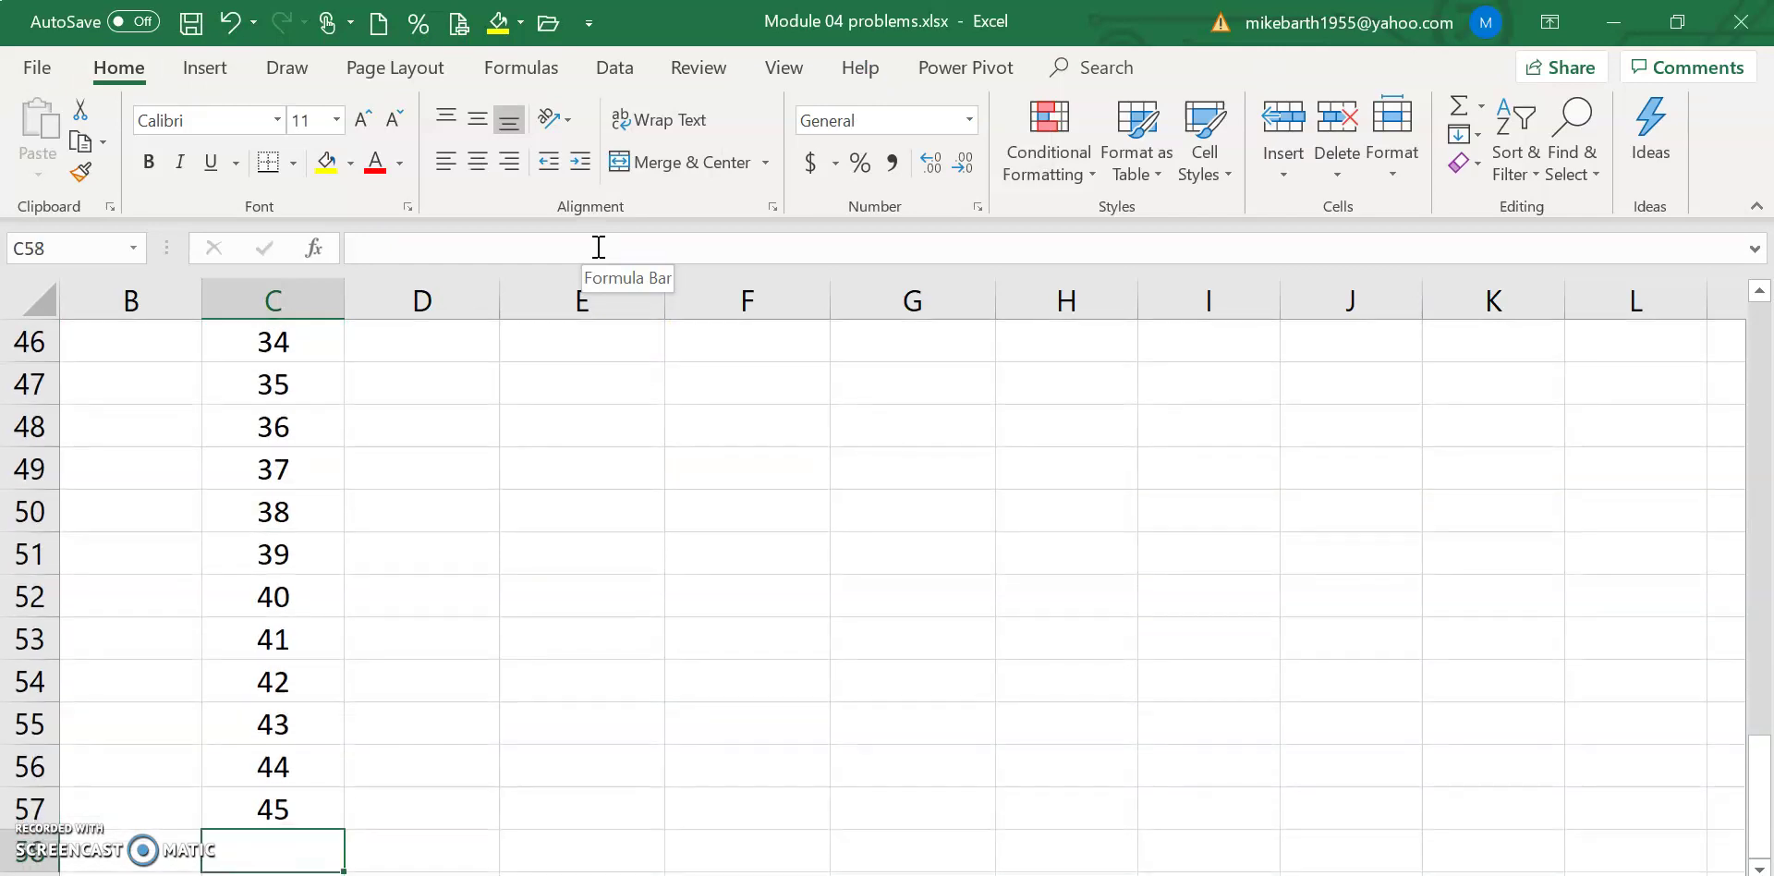
{"action": "type", "text": "46"}
{"action": "key", "text": "Return"}
{"action": "type", "text": "47"}
{"action": "key", "text": "Return"}
{"action": "type", "text": "48"}
{"action": "key", "text": "Return"}
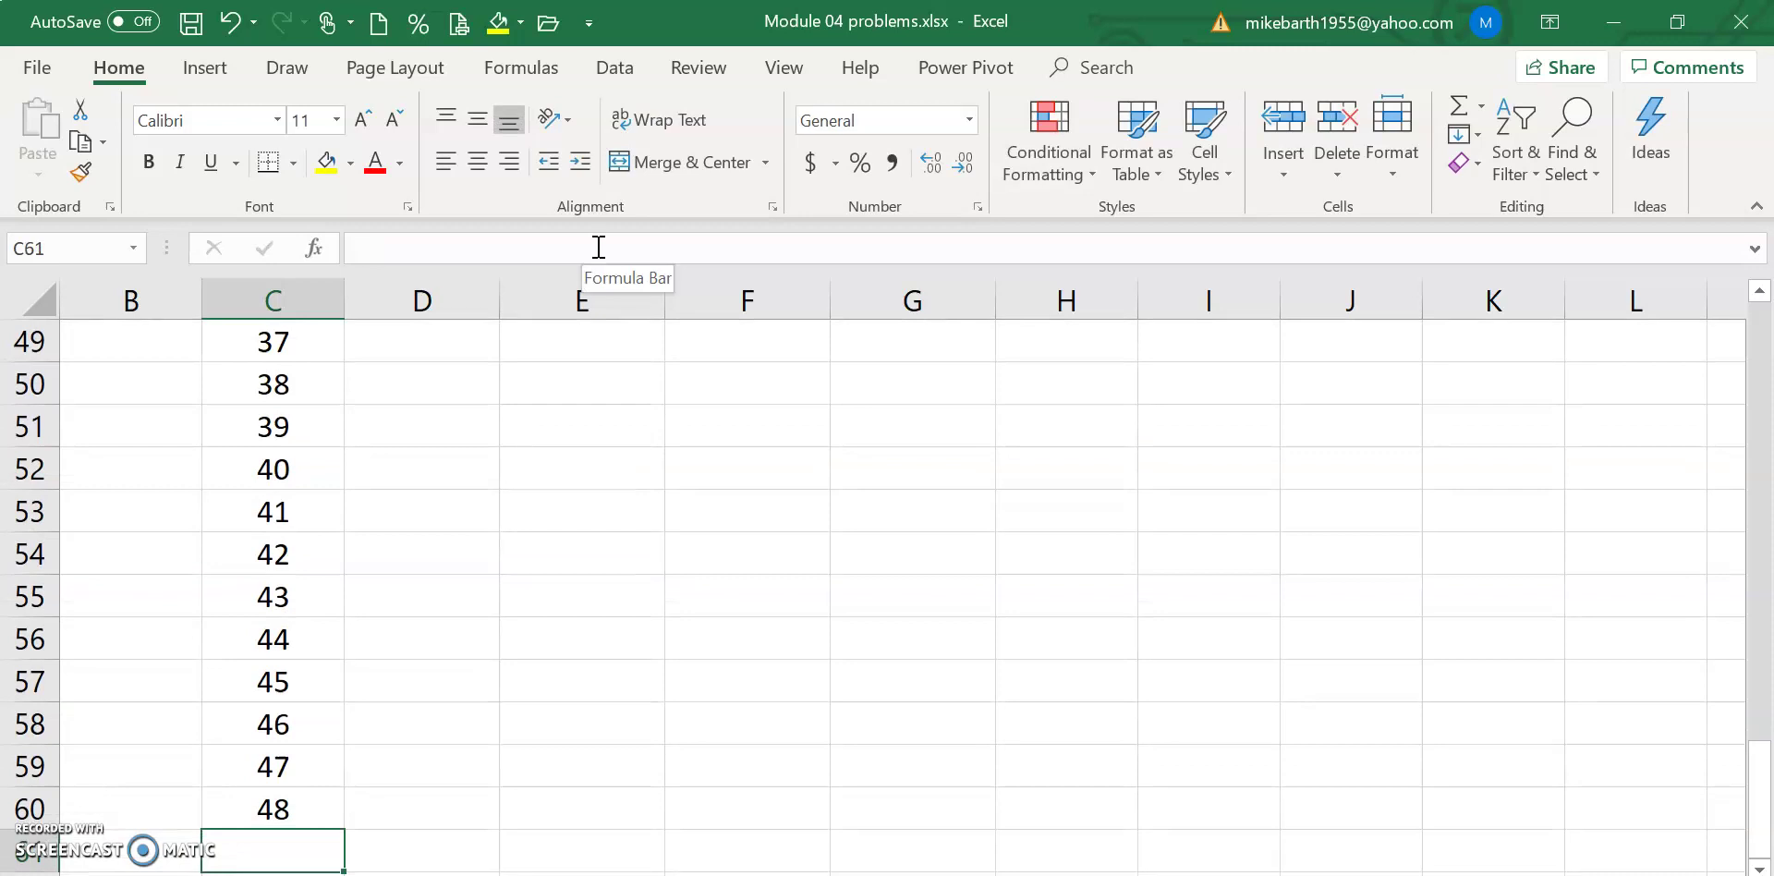
Step: Center the Month heading in C12
{"action": "key", "text": "Up"}
{"action": "key", "text": "ctrl+Up"}
{"action": "key", "text": "Up"}
{"action": "key", "text": "Up"}
{"action": "key", "text": "Up"}
{"action": "key", "text": "Up"}
{"action": "key", "text": "Up"}
{"action": "key", "text": "Up"}
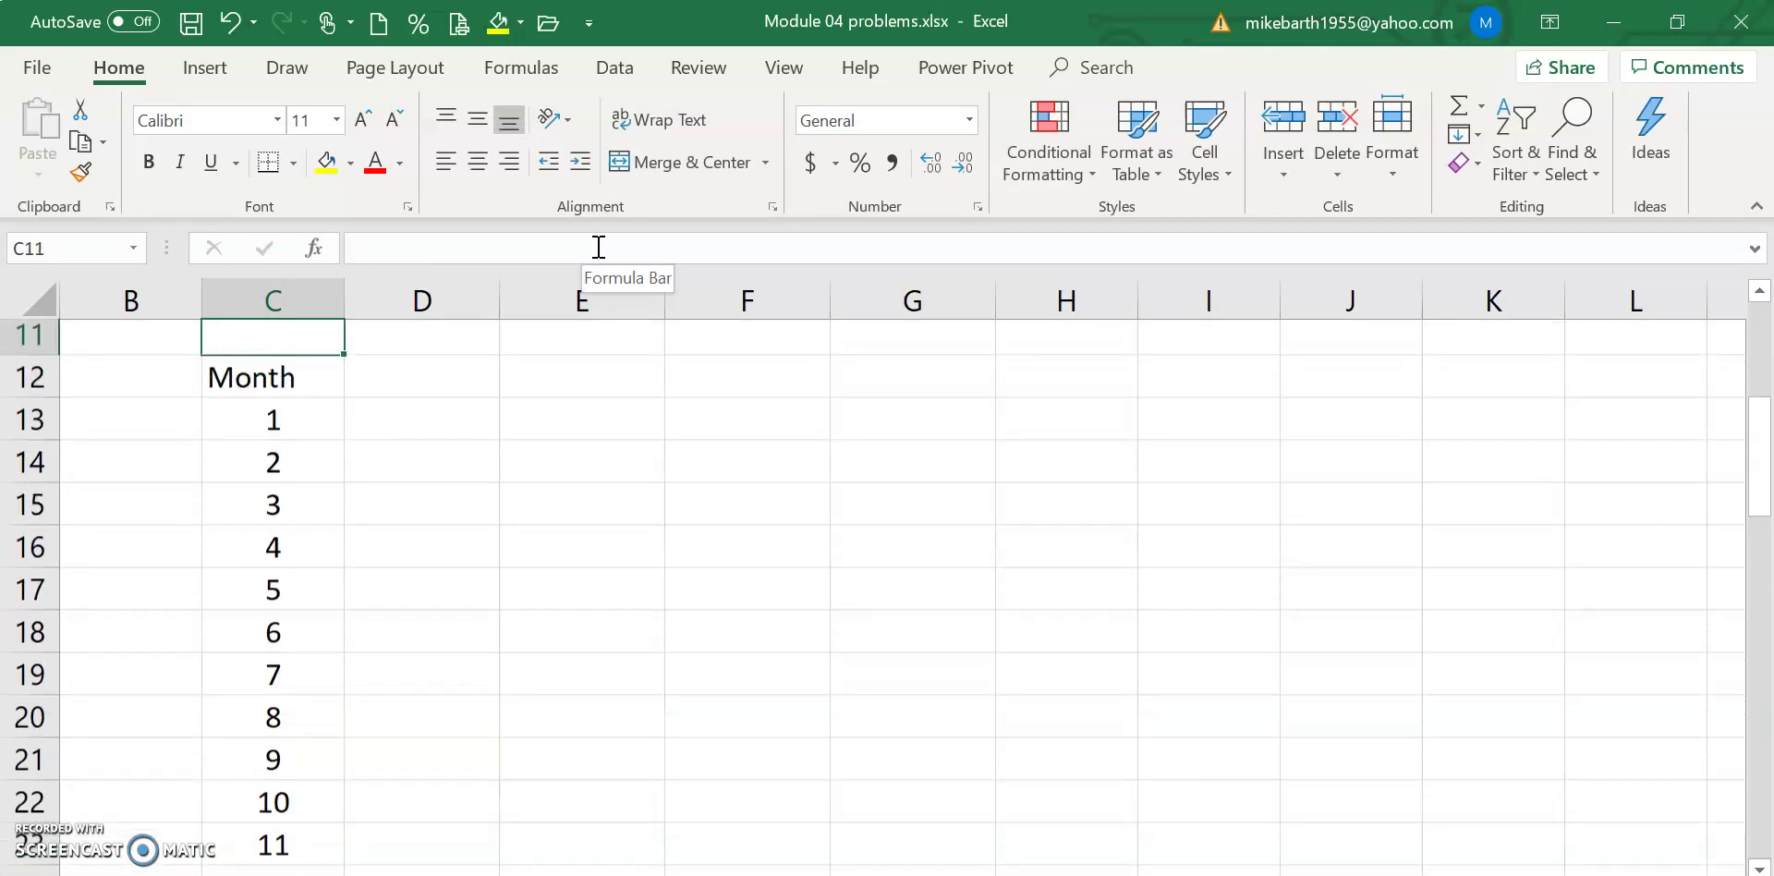
{"action": "key", "text": "Up"}
{"action": "key", "text": "Down"}
{"action": "key", "text": "Down"}
{"action": "key", "text": "Down"}
{"action": "key", "text": "Down"}
{"action": "key", "text": "Down"}
{"action": "key", "text": "Down"}
{"action": "key", "text": "Down"}
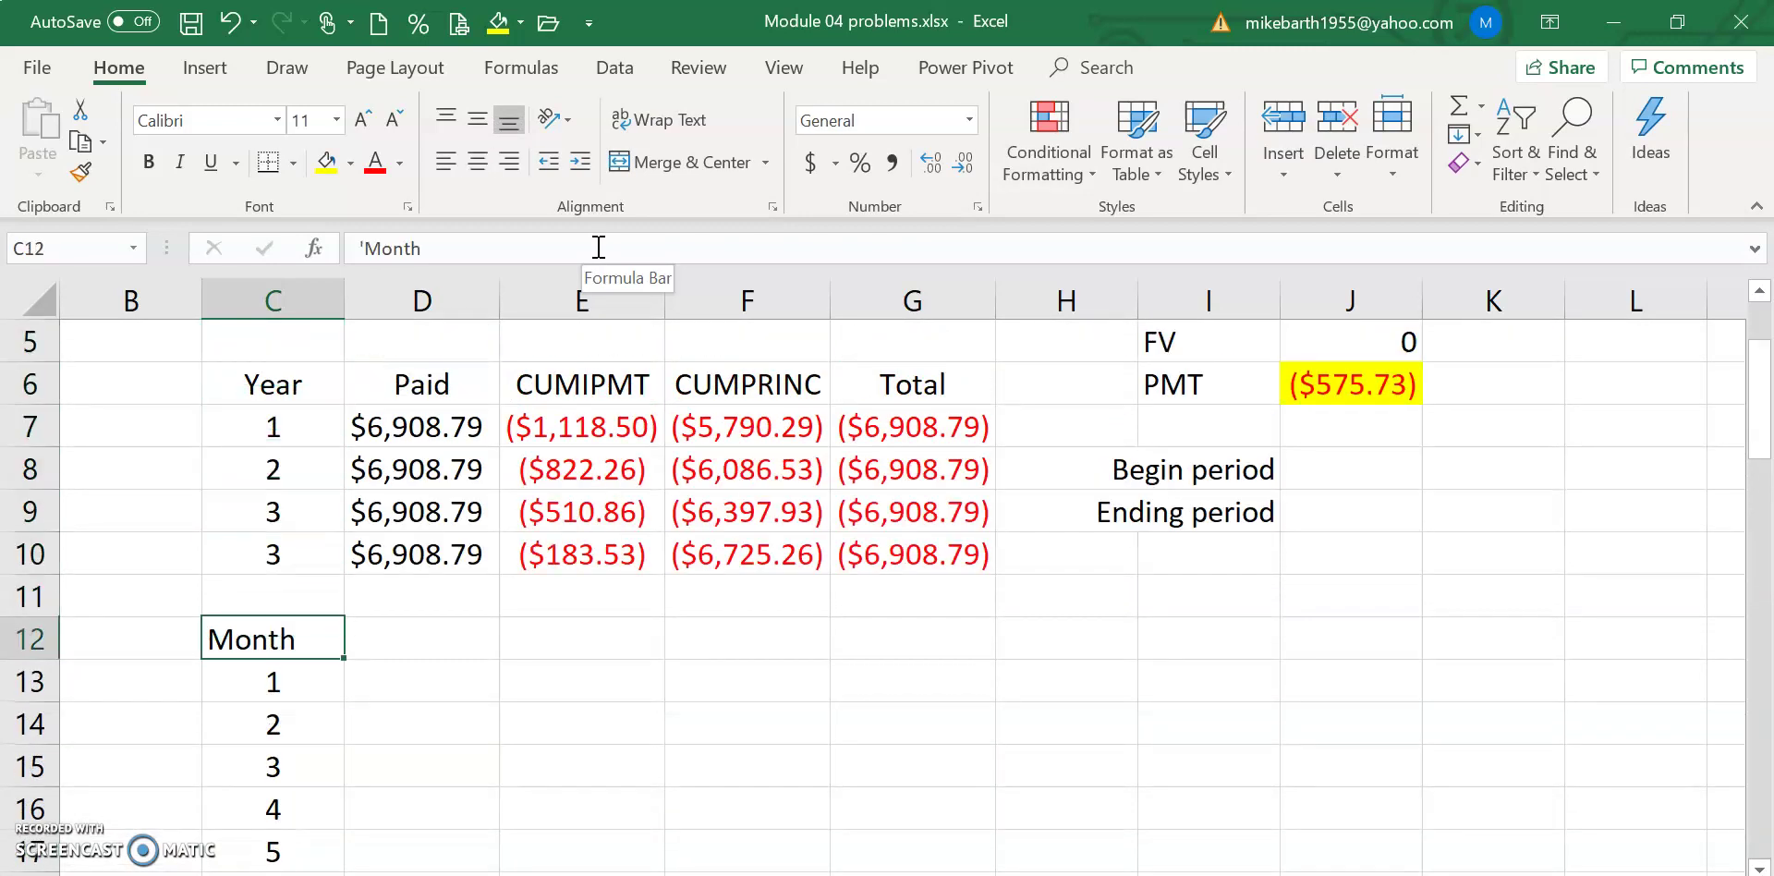
{"action": "left_click", "coordinate": [478, 163]}
Step: Enter the heading Begin in D12 beside the Month heading
{"action": "key", "text": "Right"}
{"action": "type", "text": "Being"}
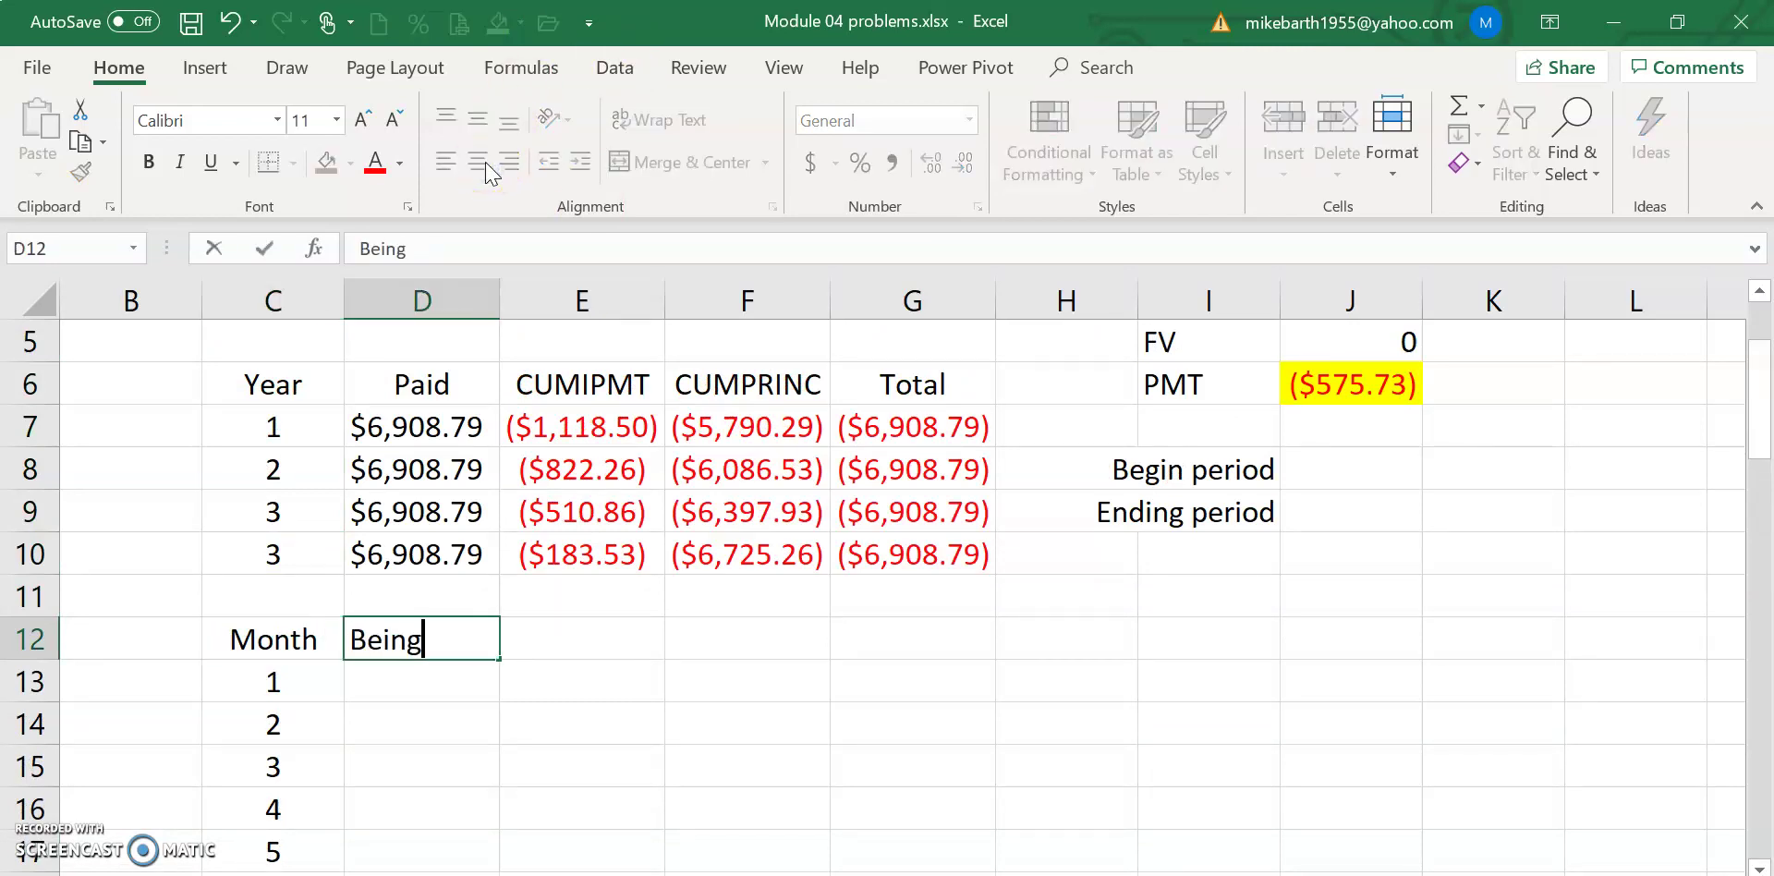
{"action": "key", "text": "Return"}
{"action": "key", "text": "Up"}
{"action": "type", "text": "B"}
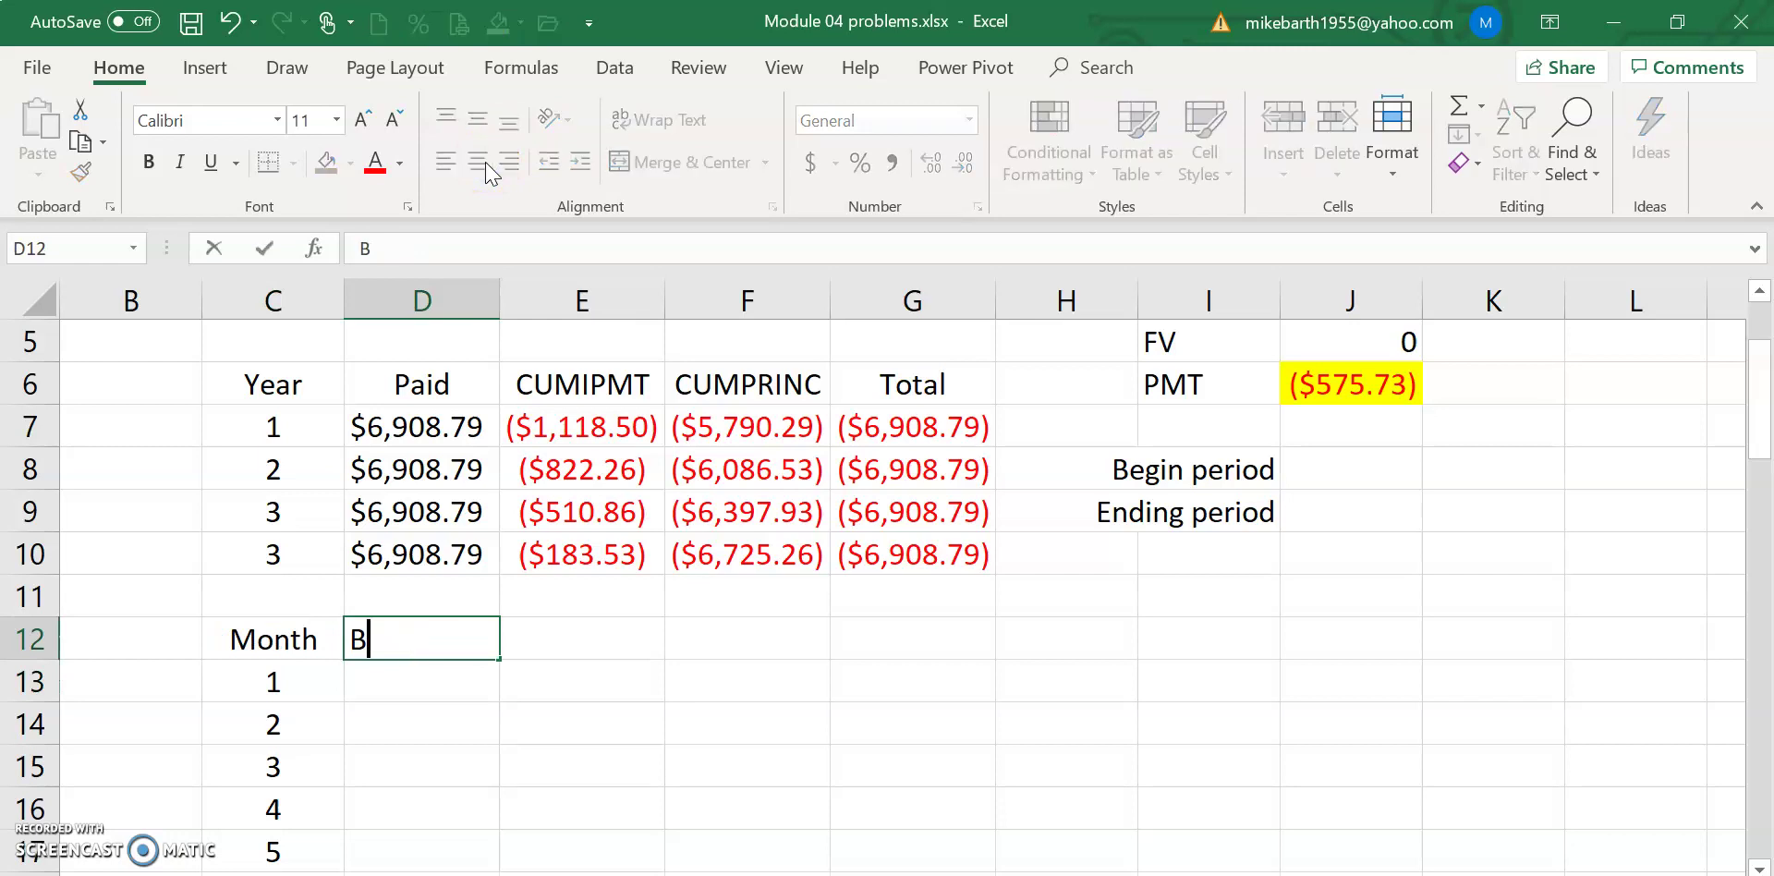
{"action": "type", "text": "egin"}
{"action": "key", "text": "Return"}
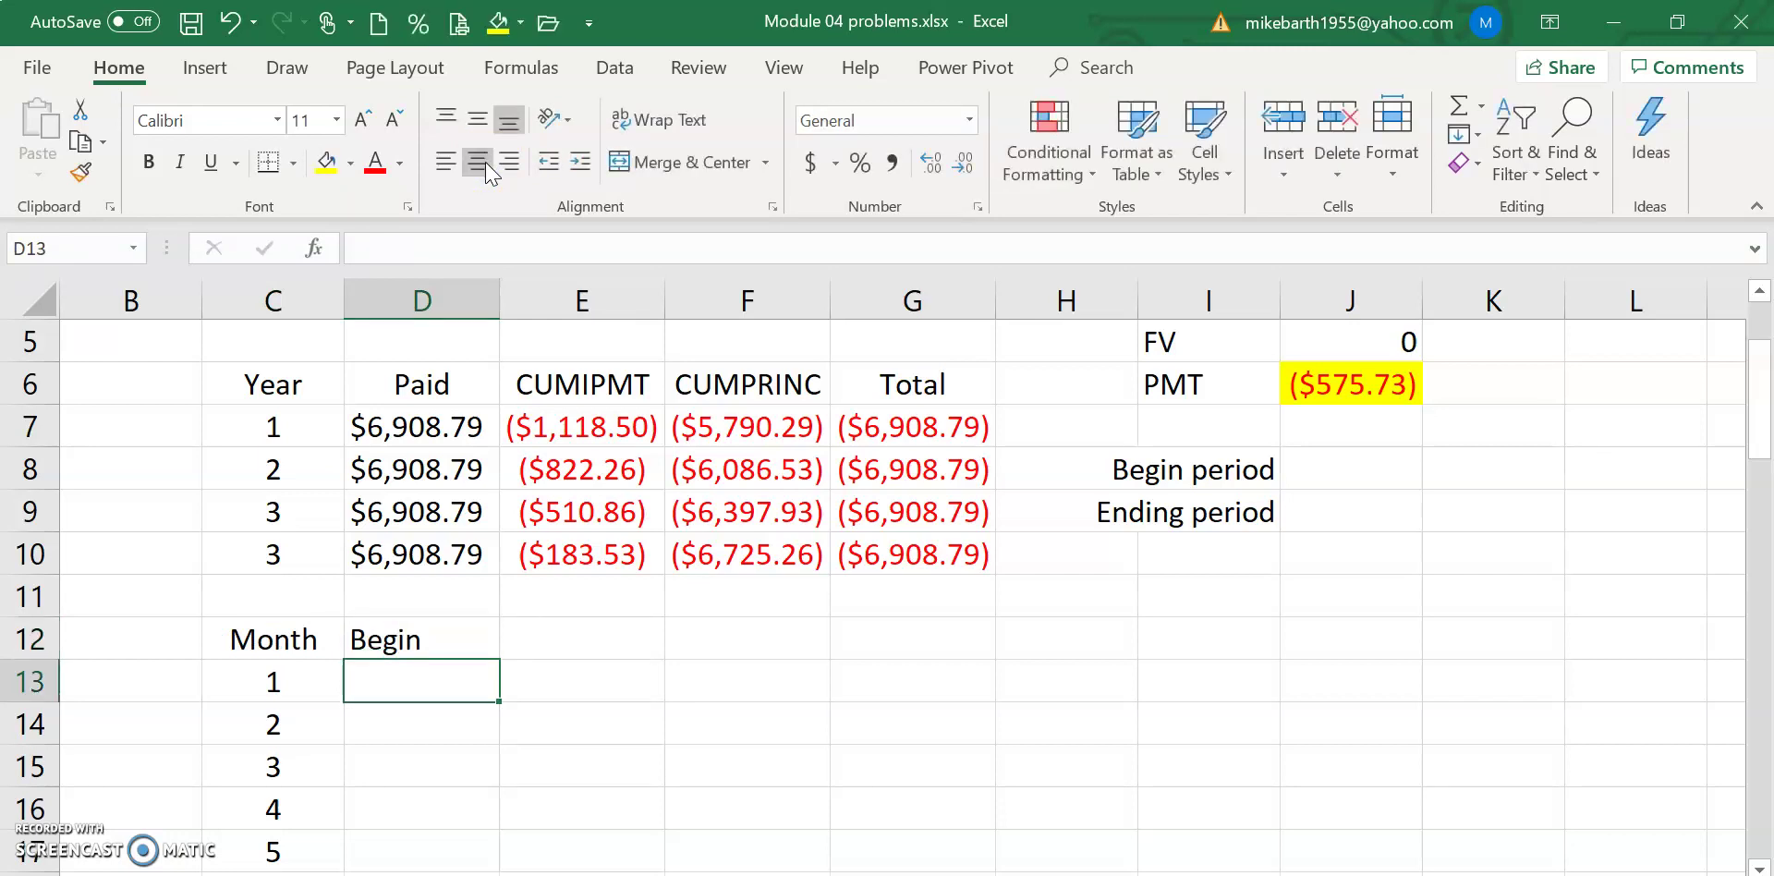
Step: Link the first month's beginning balance in D13 to the loan amount with =J4
{"action": "type", "text": "="}
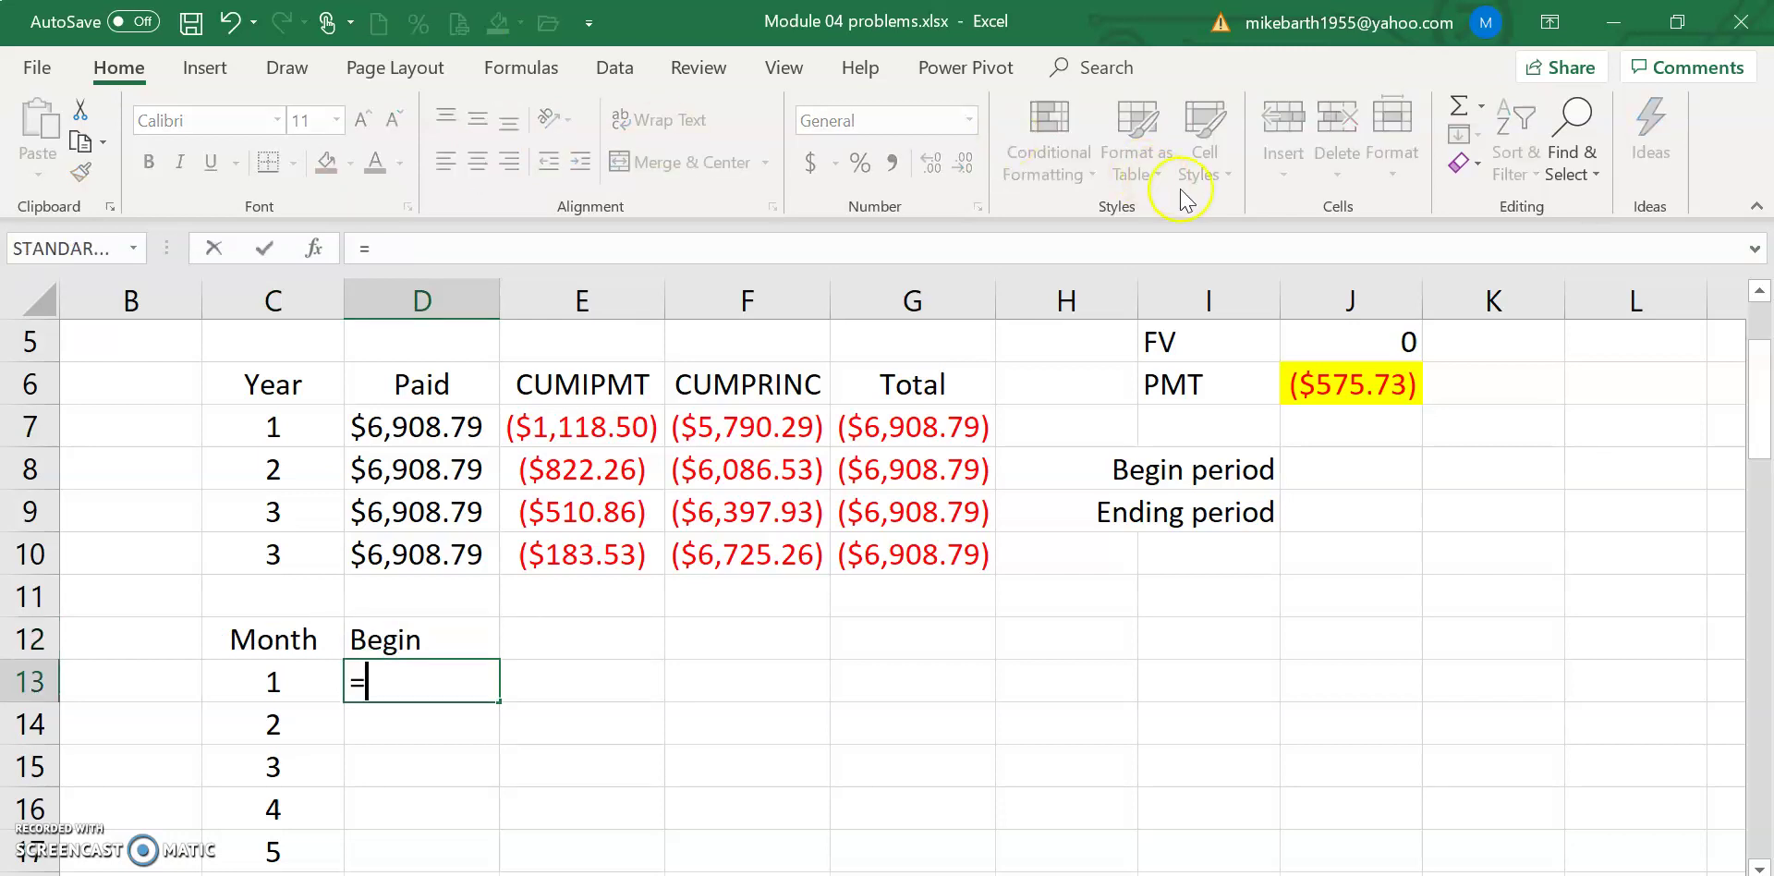
{"action": "left_click", "coordinate": [1334, 479]}
{"action": "scroll", "coordinate": [1504, 765], "scroll_direction": "up", "scroll_amount": 2}
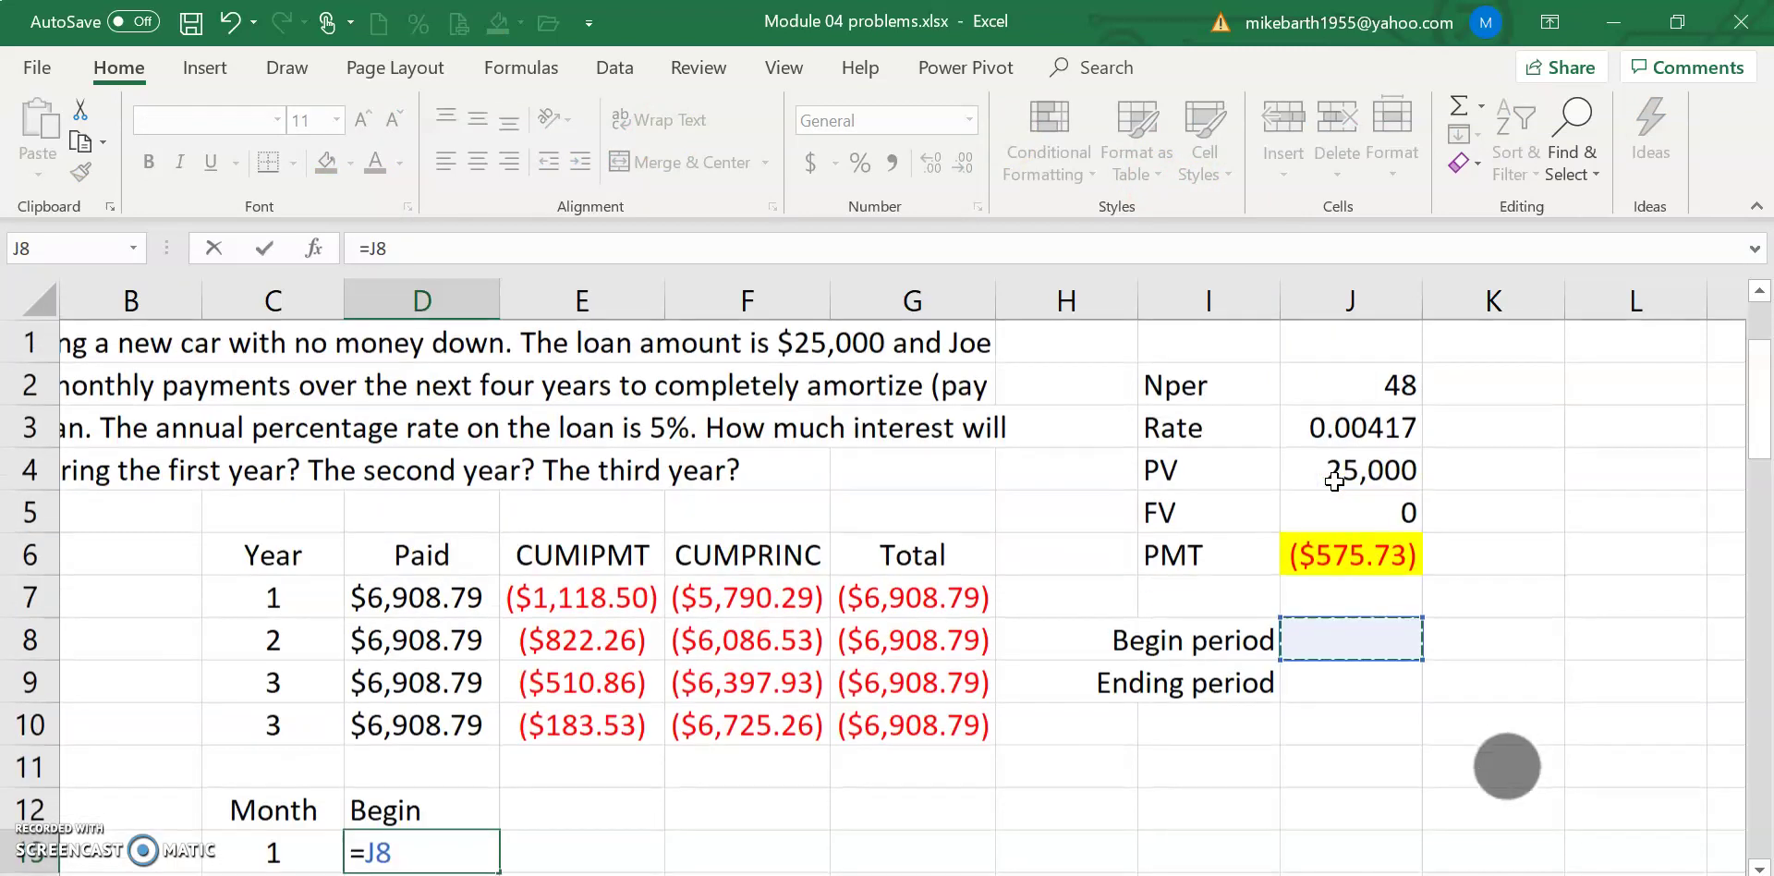
{"action": "left_click", "coordinate": [1333, 478]}
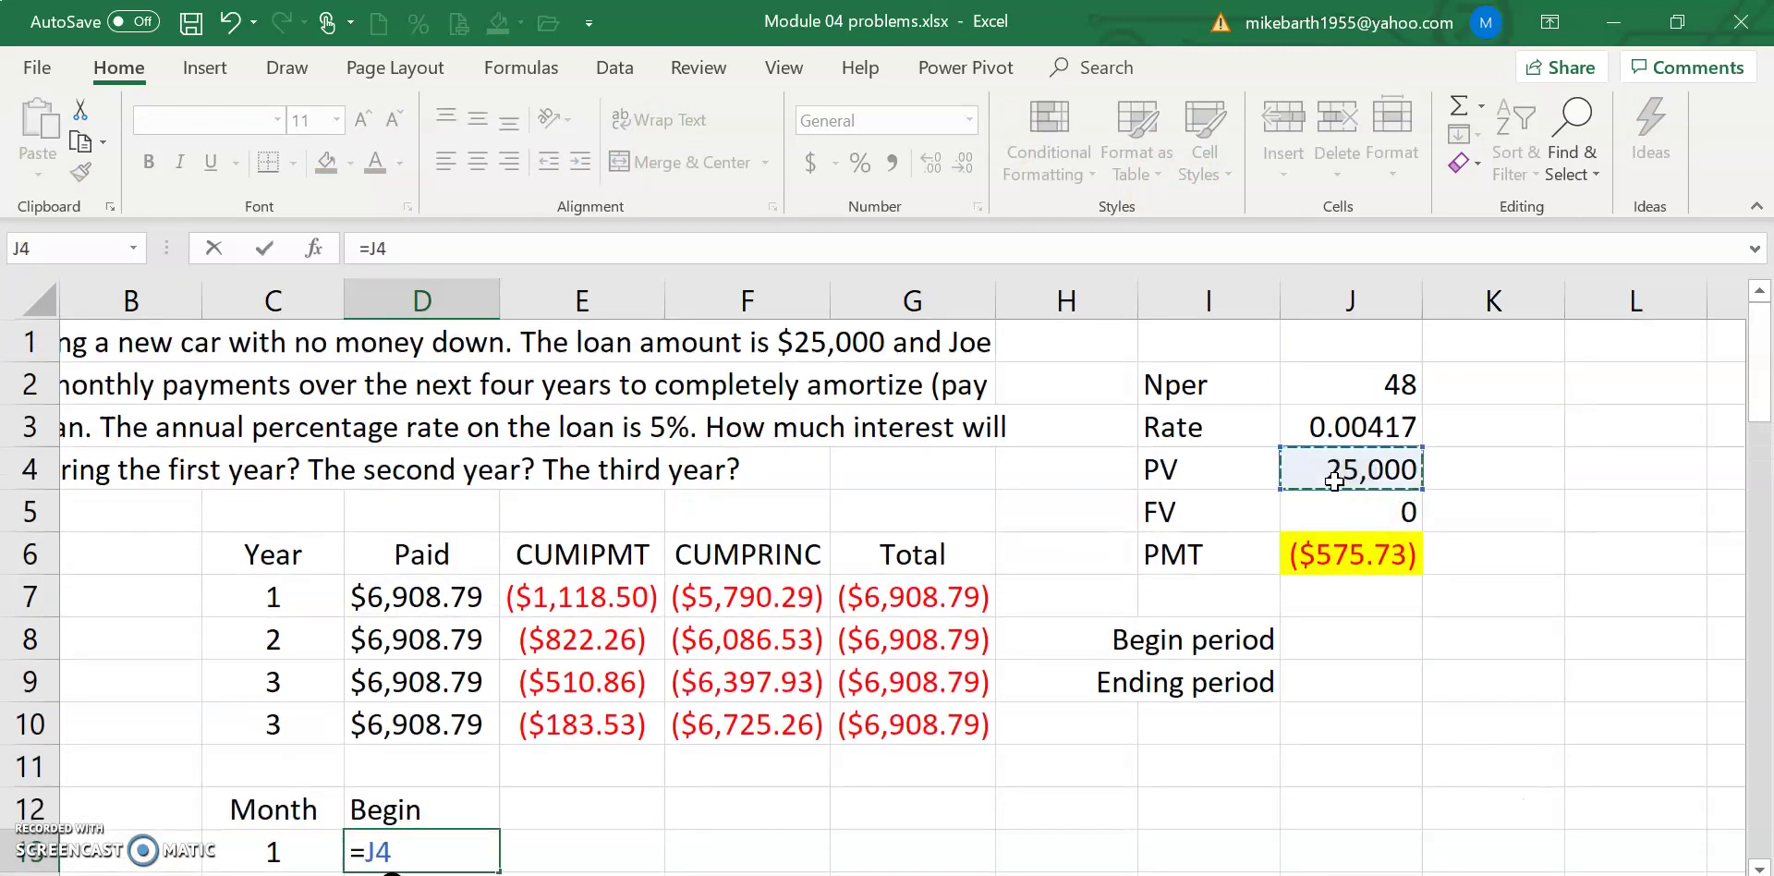
{"action": "key", "text": "Return"}
{"action": "key", "text": "Up"}
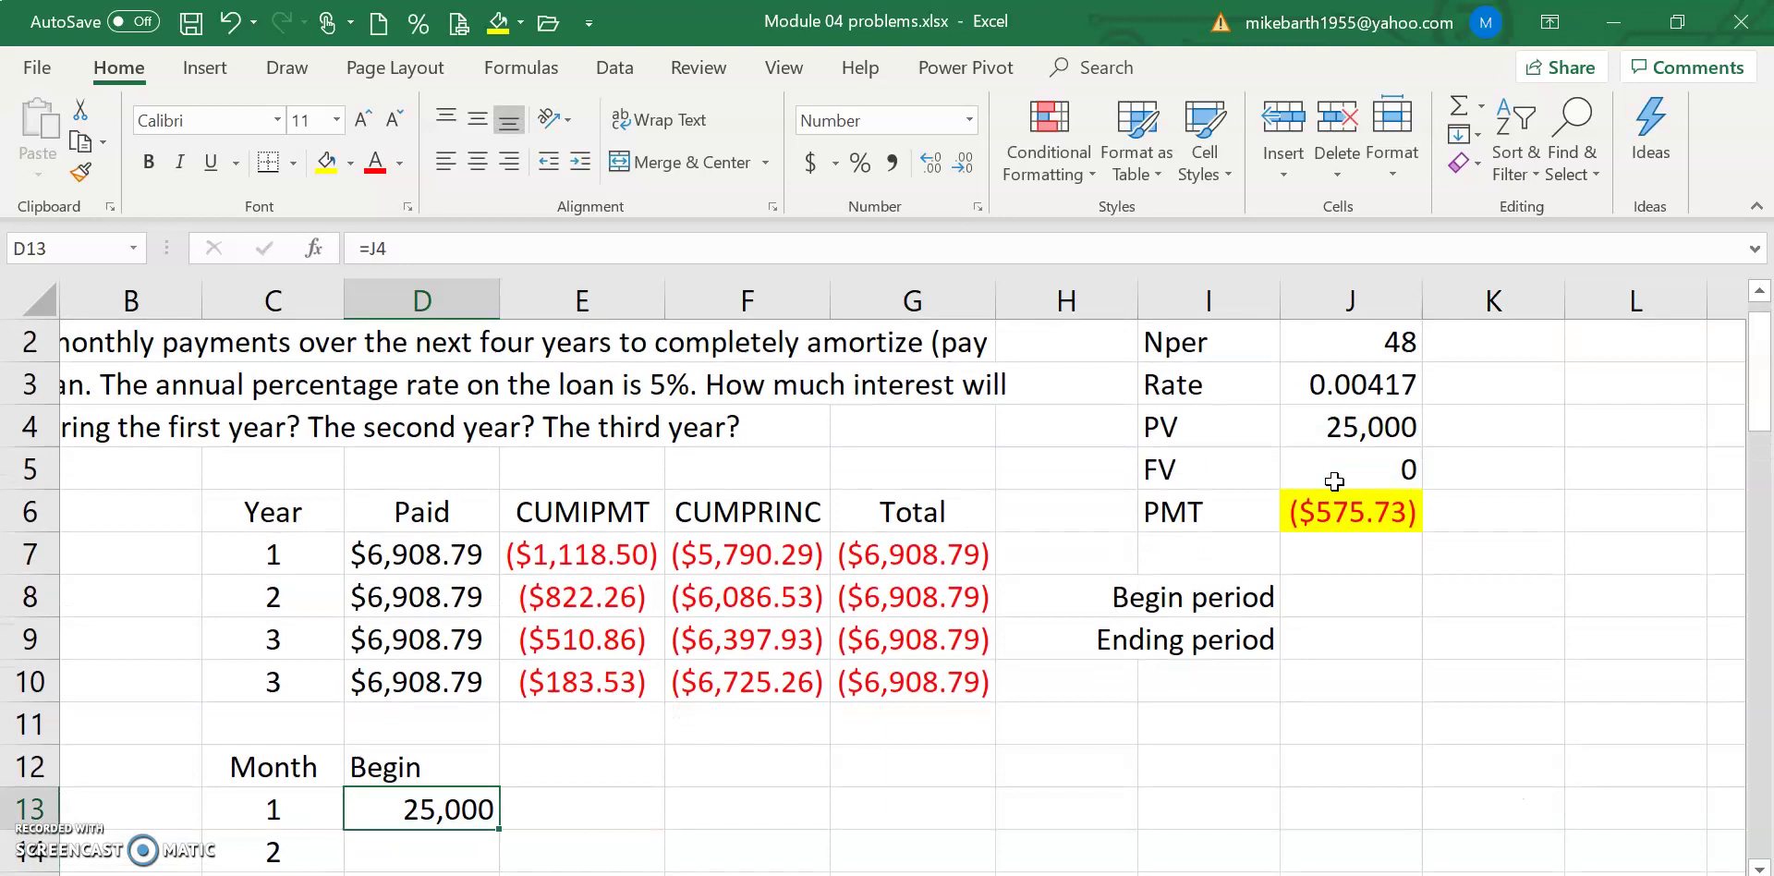
Step: Center the contents of cells D12 through G15
{"action": "key", "text": "Up"}
{"action": "key", "text": "shift+Down"}
{"action": "key", "text": "shift+Down"}
{"action": "key", "text": "shift+Down"}
{"action": "key", "text": "shift+Right"}
{"action": "key", "text": "shift+Right"}
{"action": "key", "text": "shift+Right"}
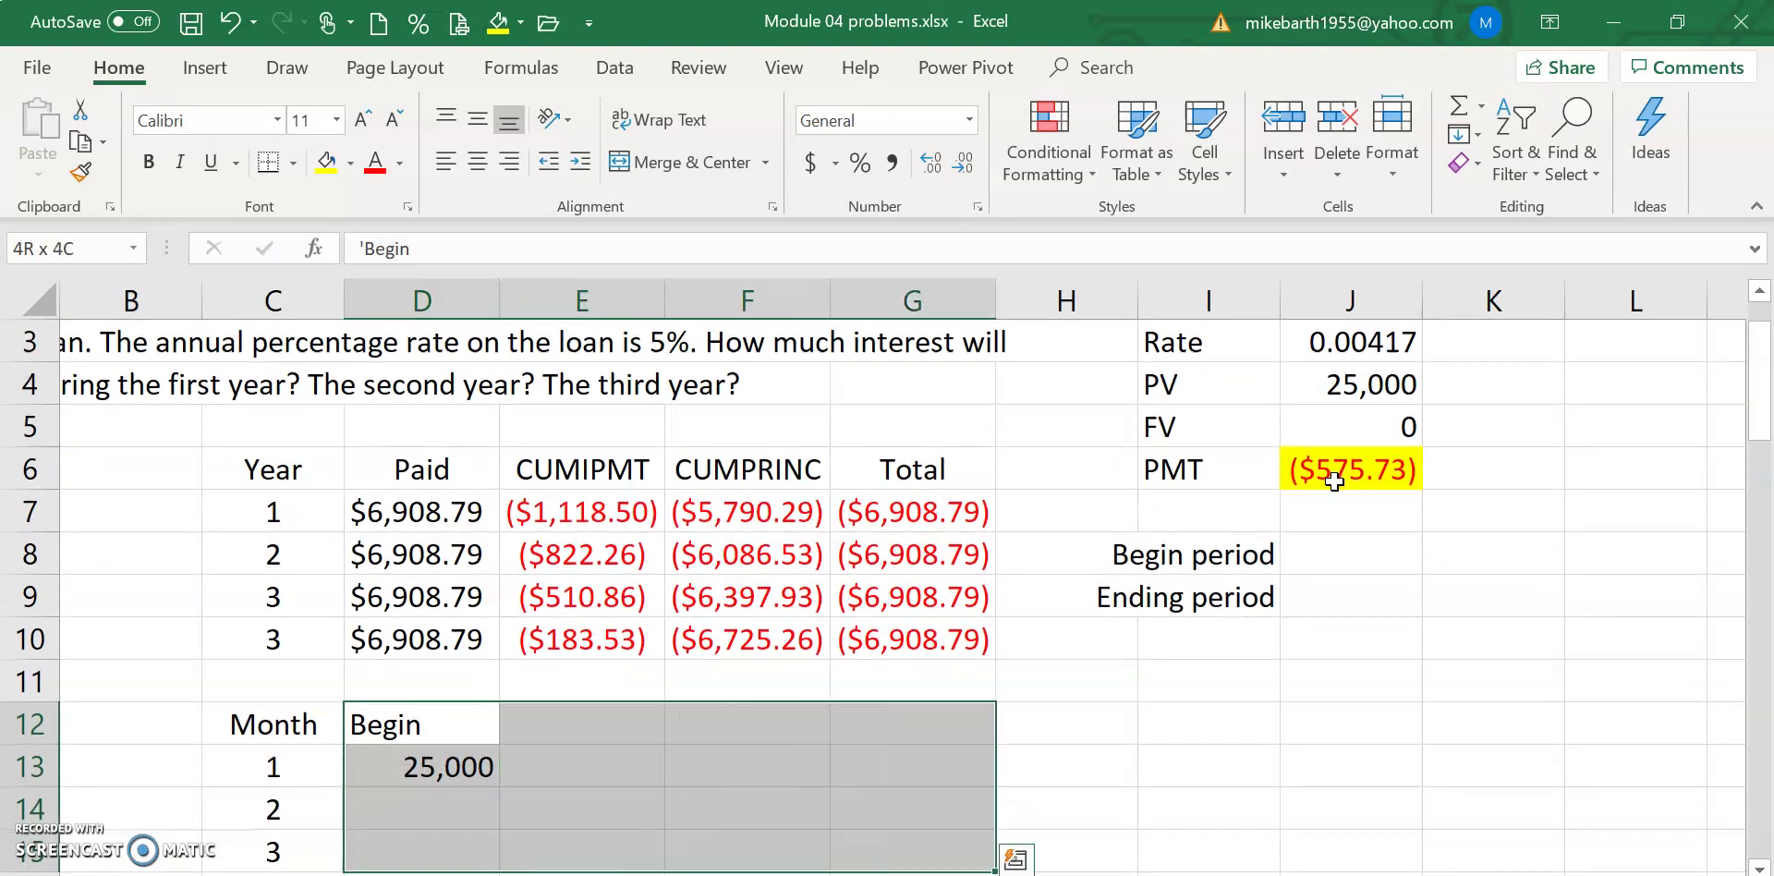
{"action": "left_click", "coordinate": [477, 162]}
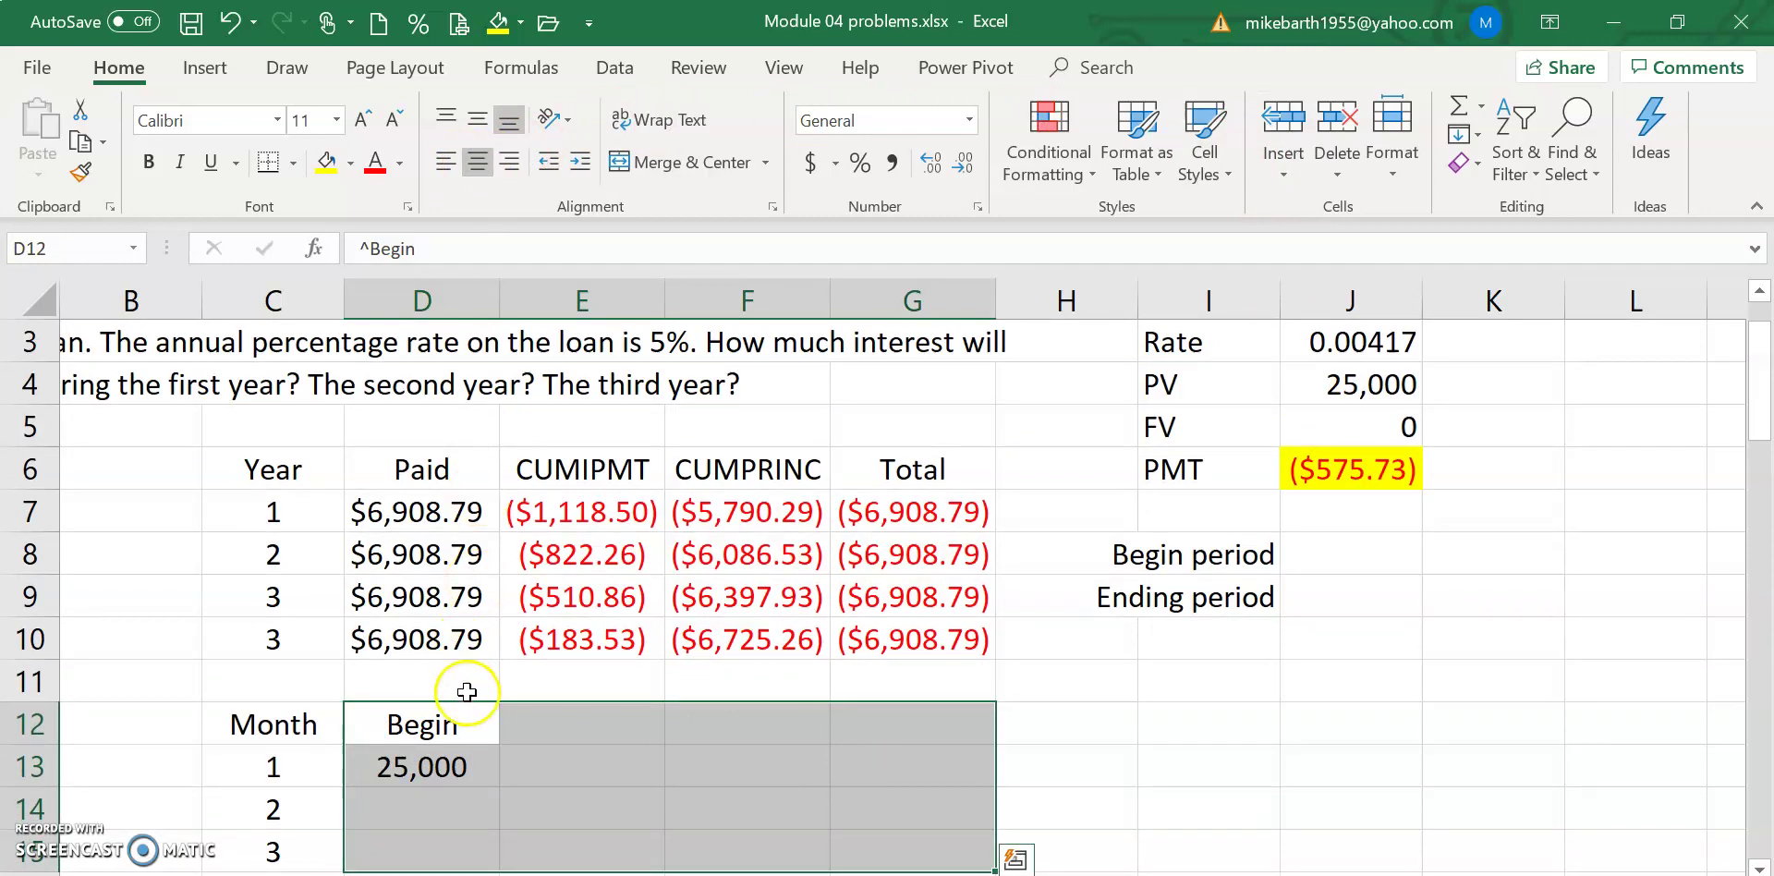
Step: Enter the heading Payment in E12 and the formula =ABS(J6) for the first month's payment in E13
{"action": "left_click", "coordinate": [558, 731]}
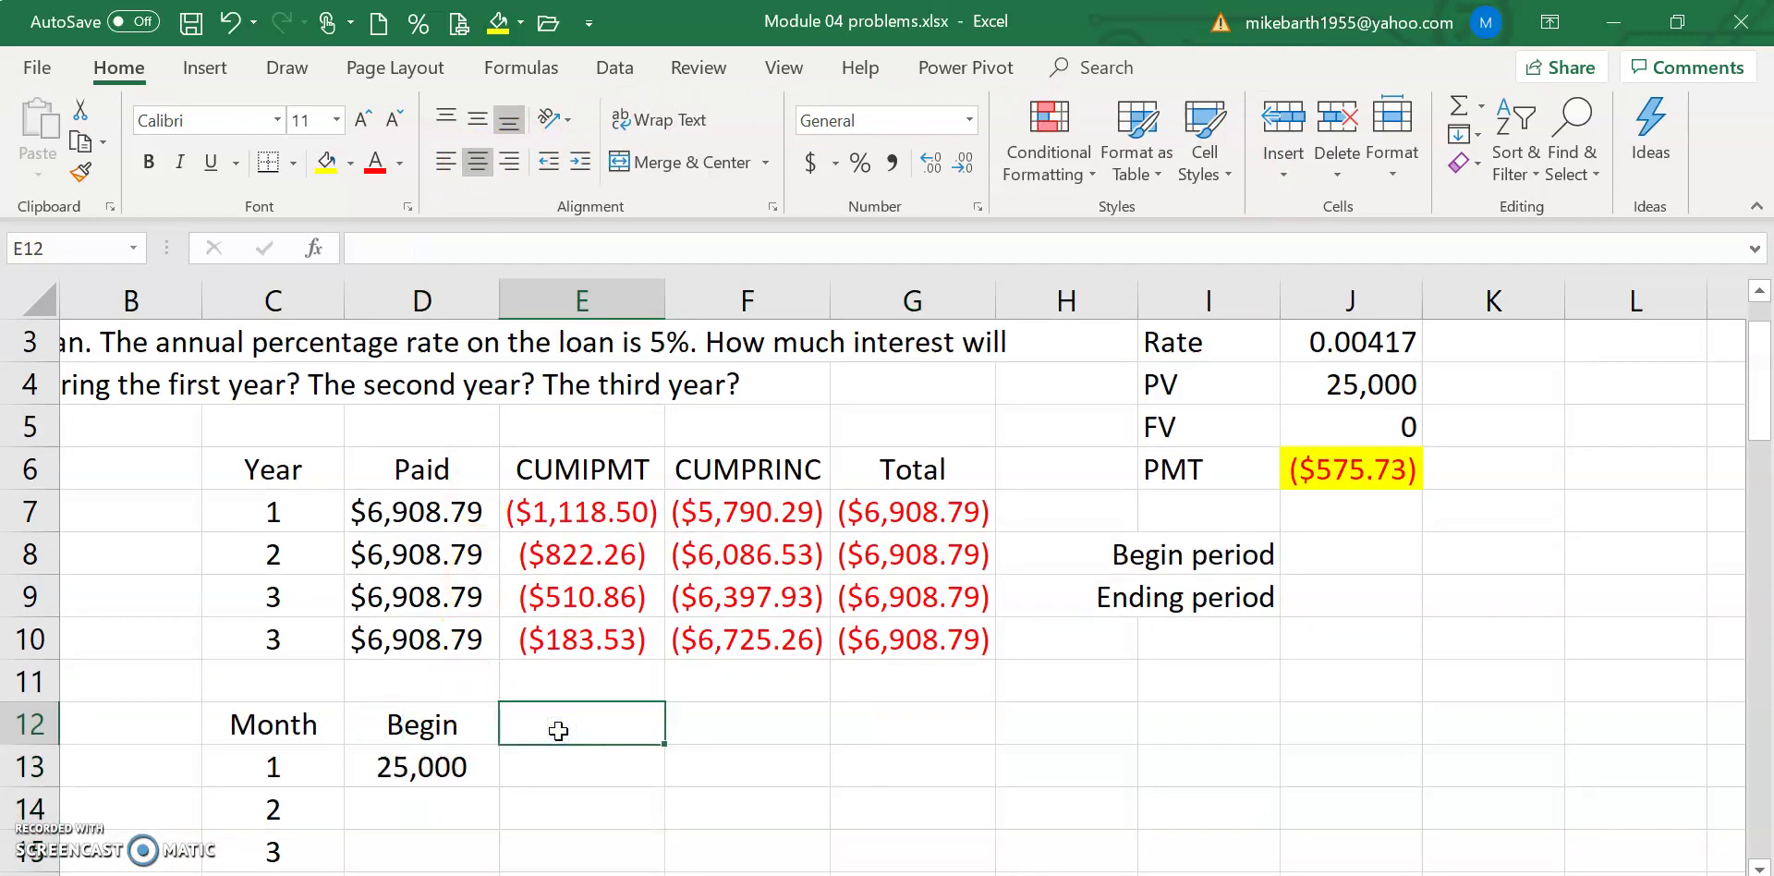
{"action": "type", "text": "Payme"}
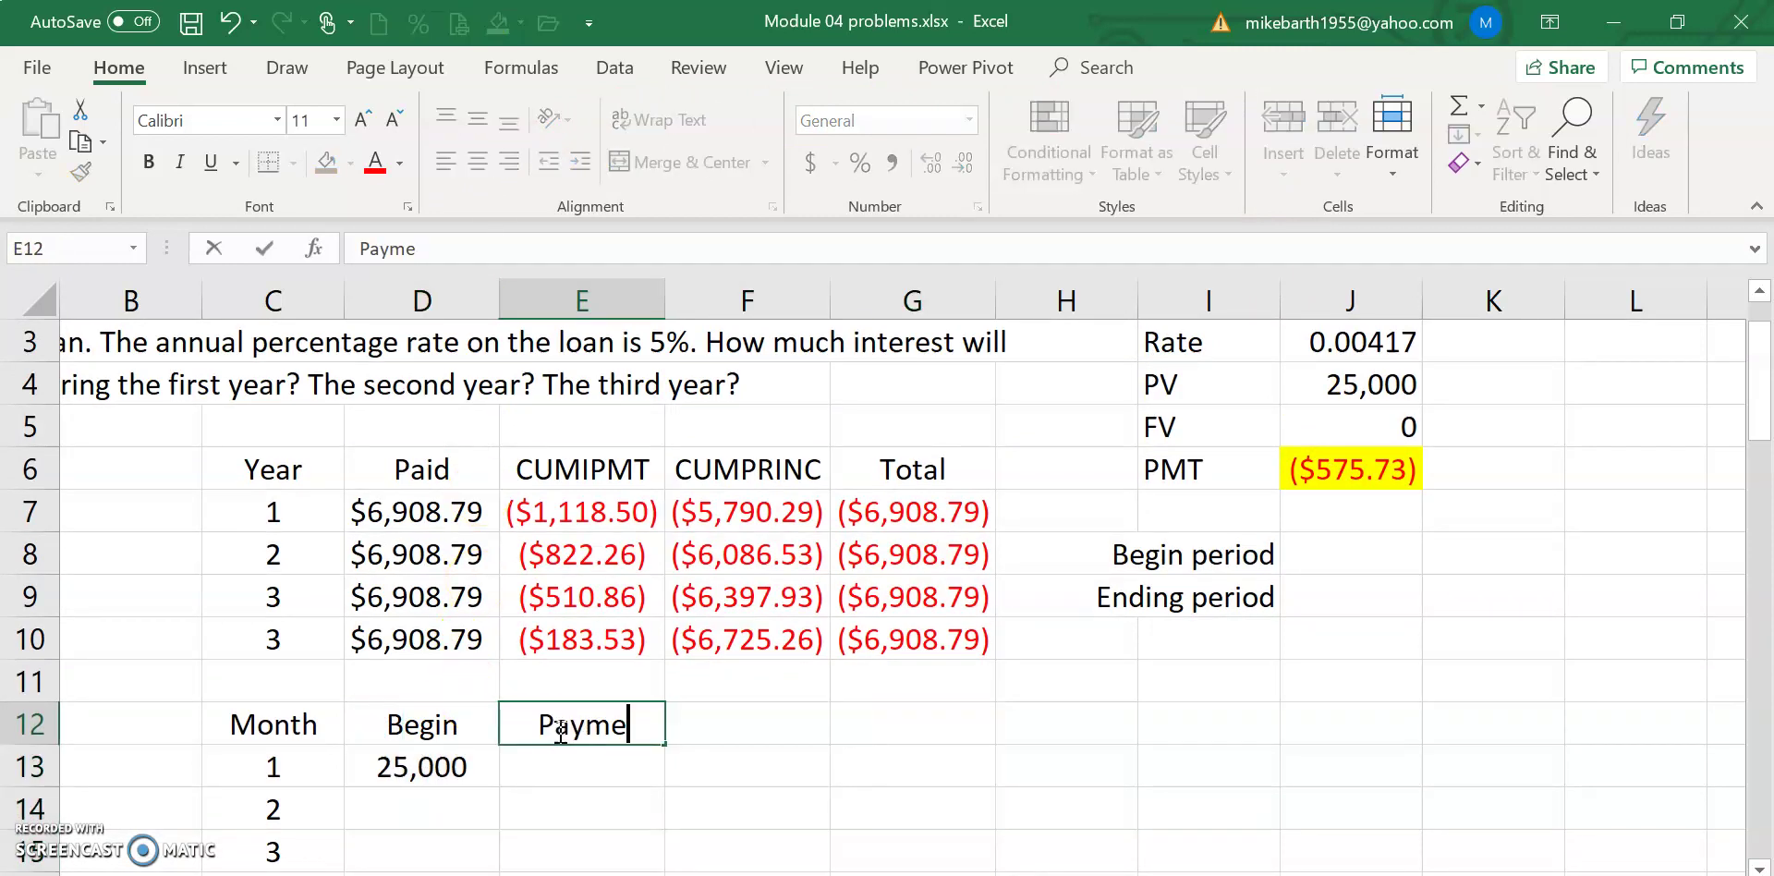
{"action": "type", "text": "nt"}
{"action": "key", "text": "Return"}
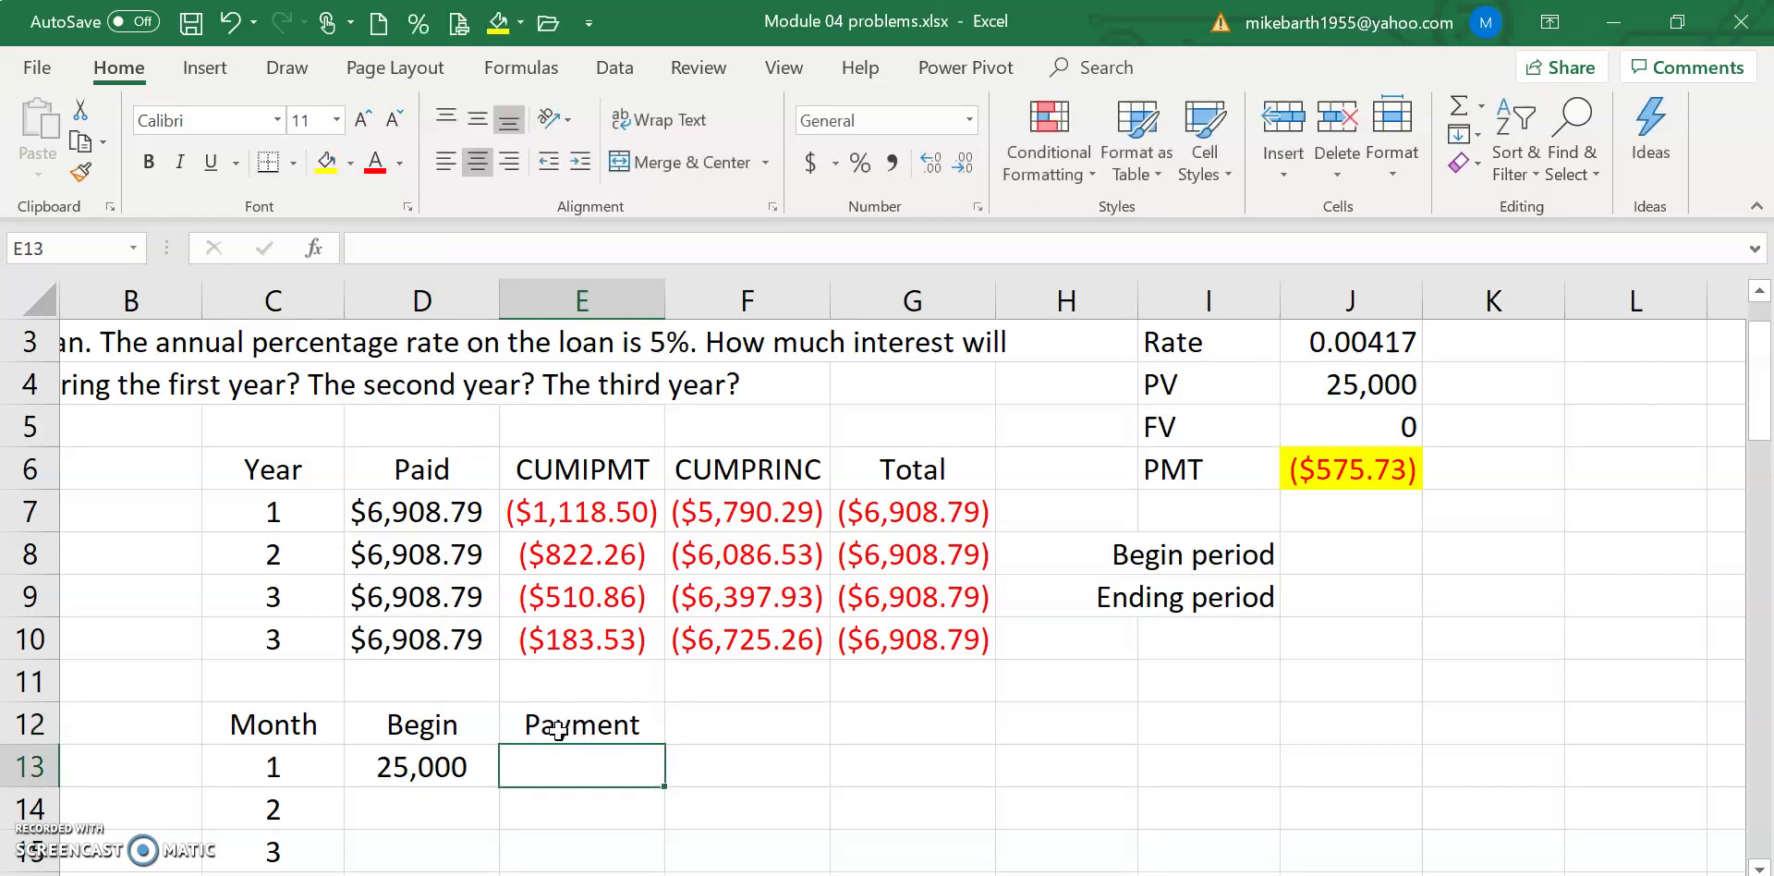
{"action": "type", "text": "=abs("}
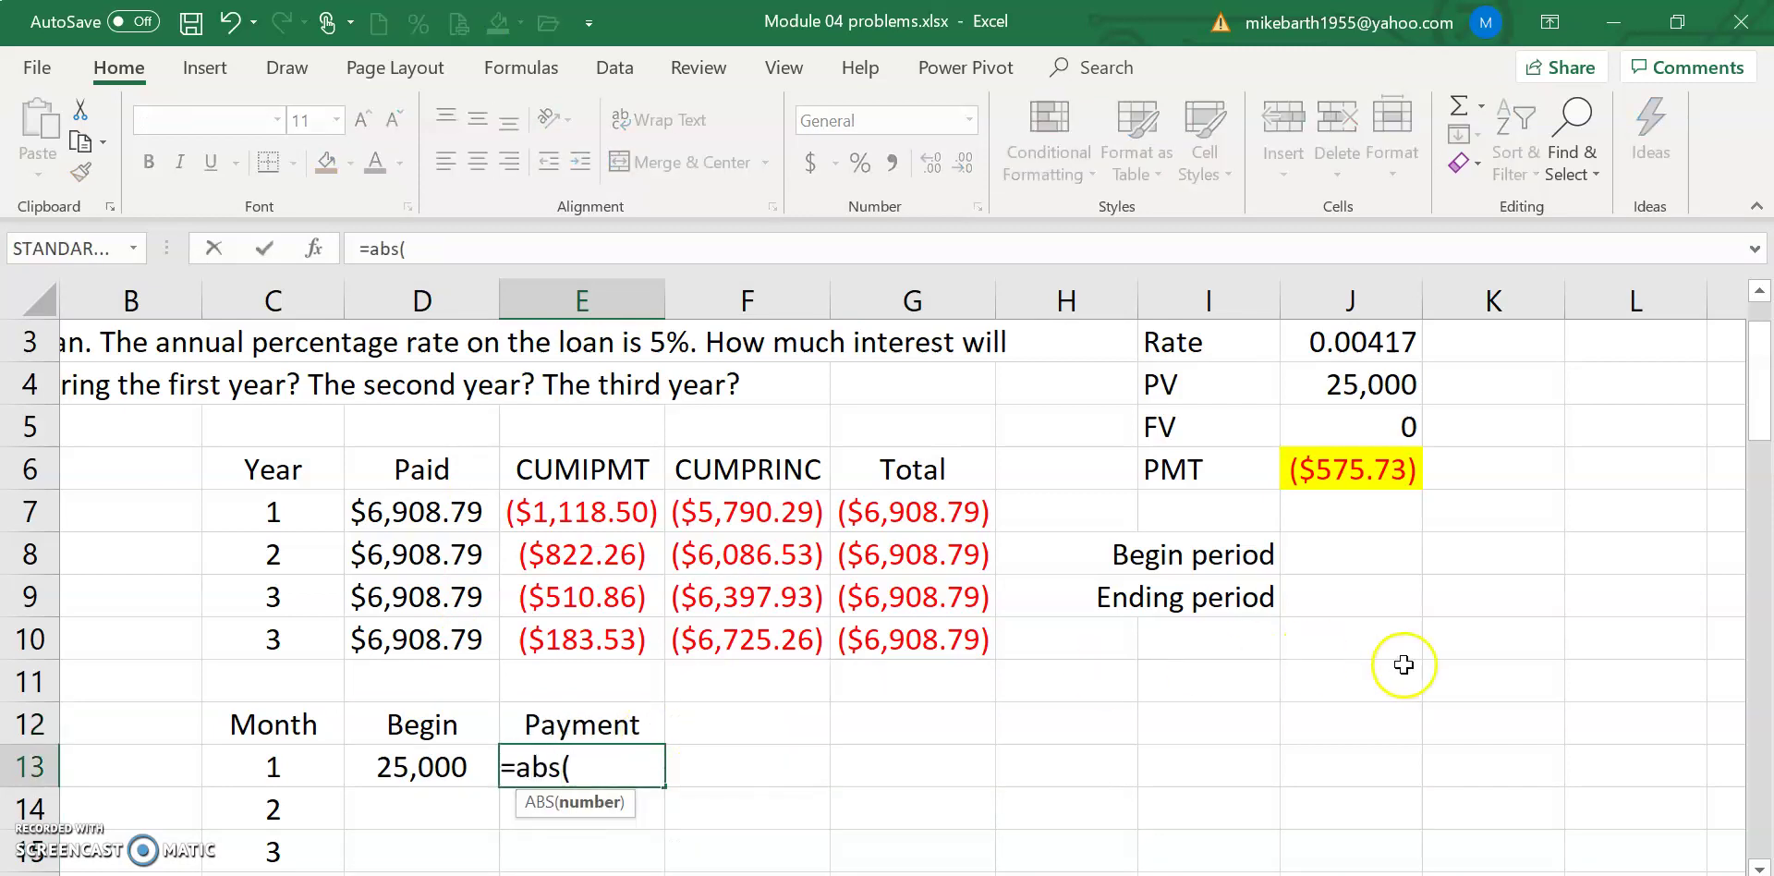
{"action": "left_click", "coordinate": [1325, 482]}
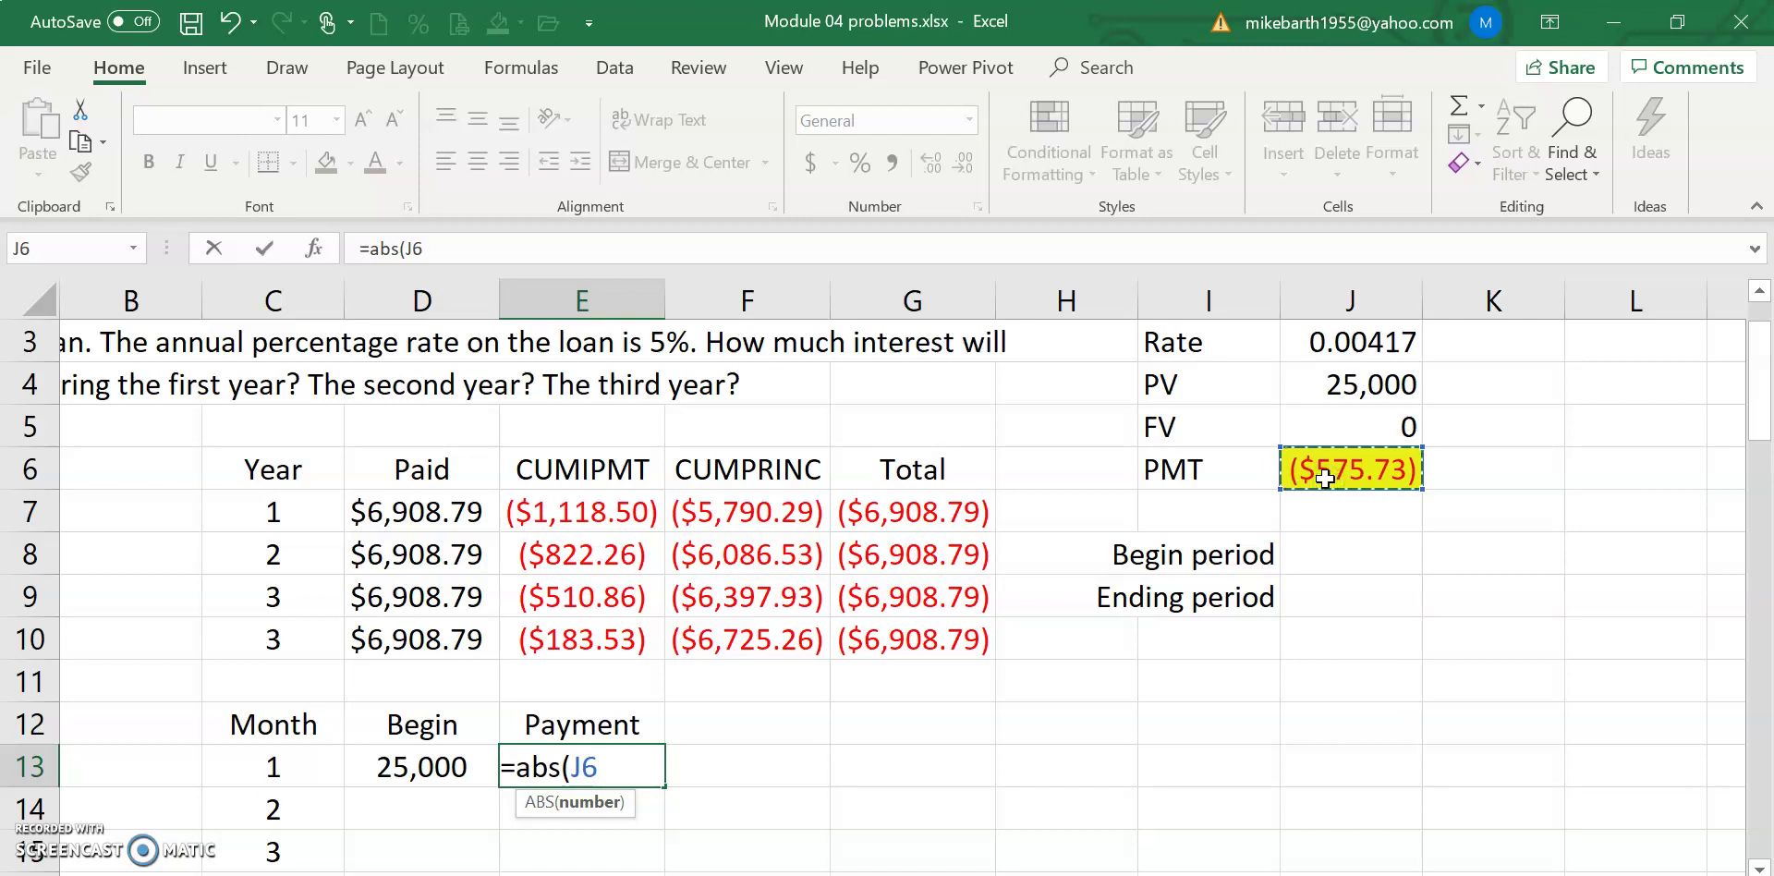
{"action": "type", "text": ")"}
{"action": "key", "text": "Return"}
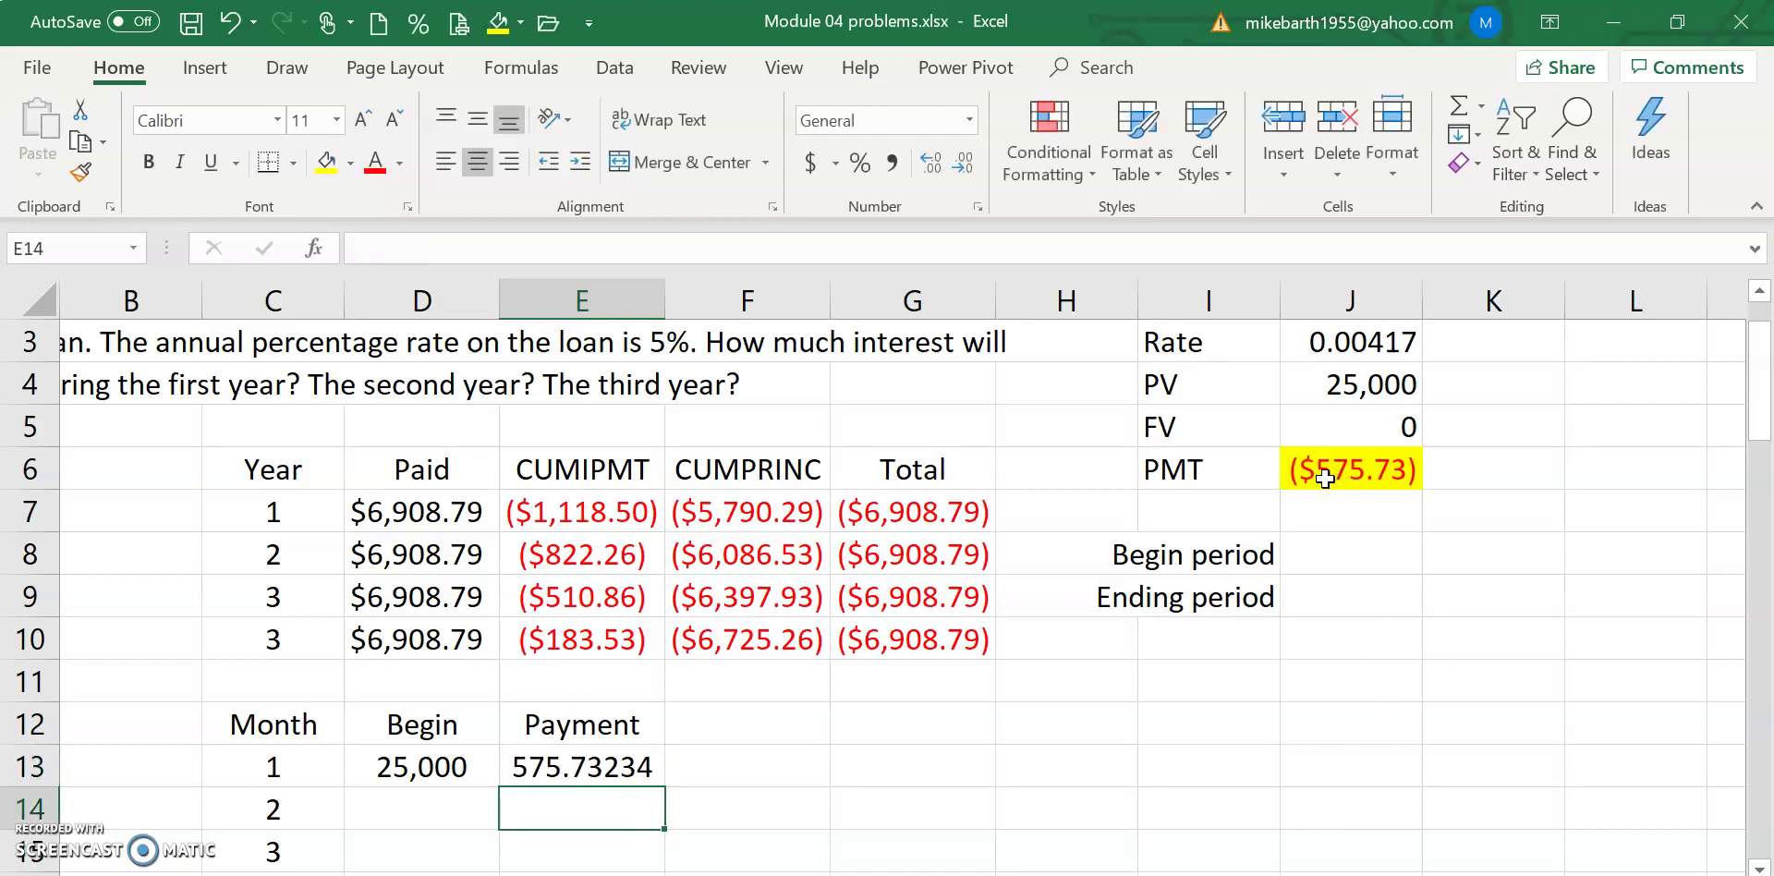
{"action": "key", "text": "Up"}
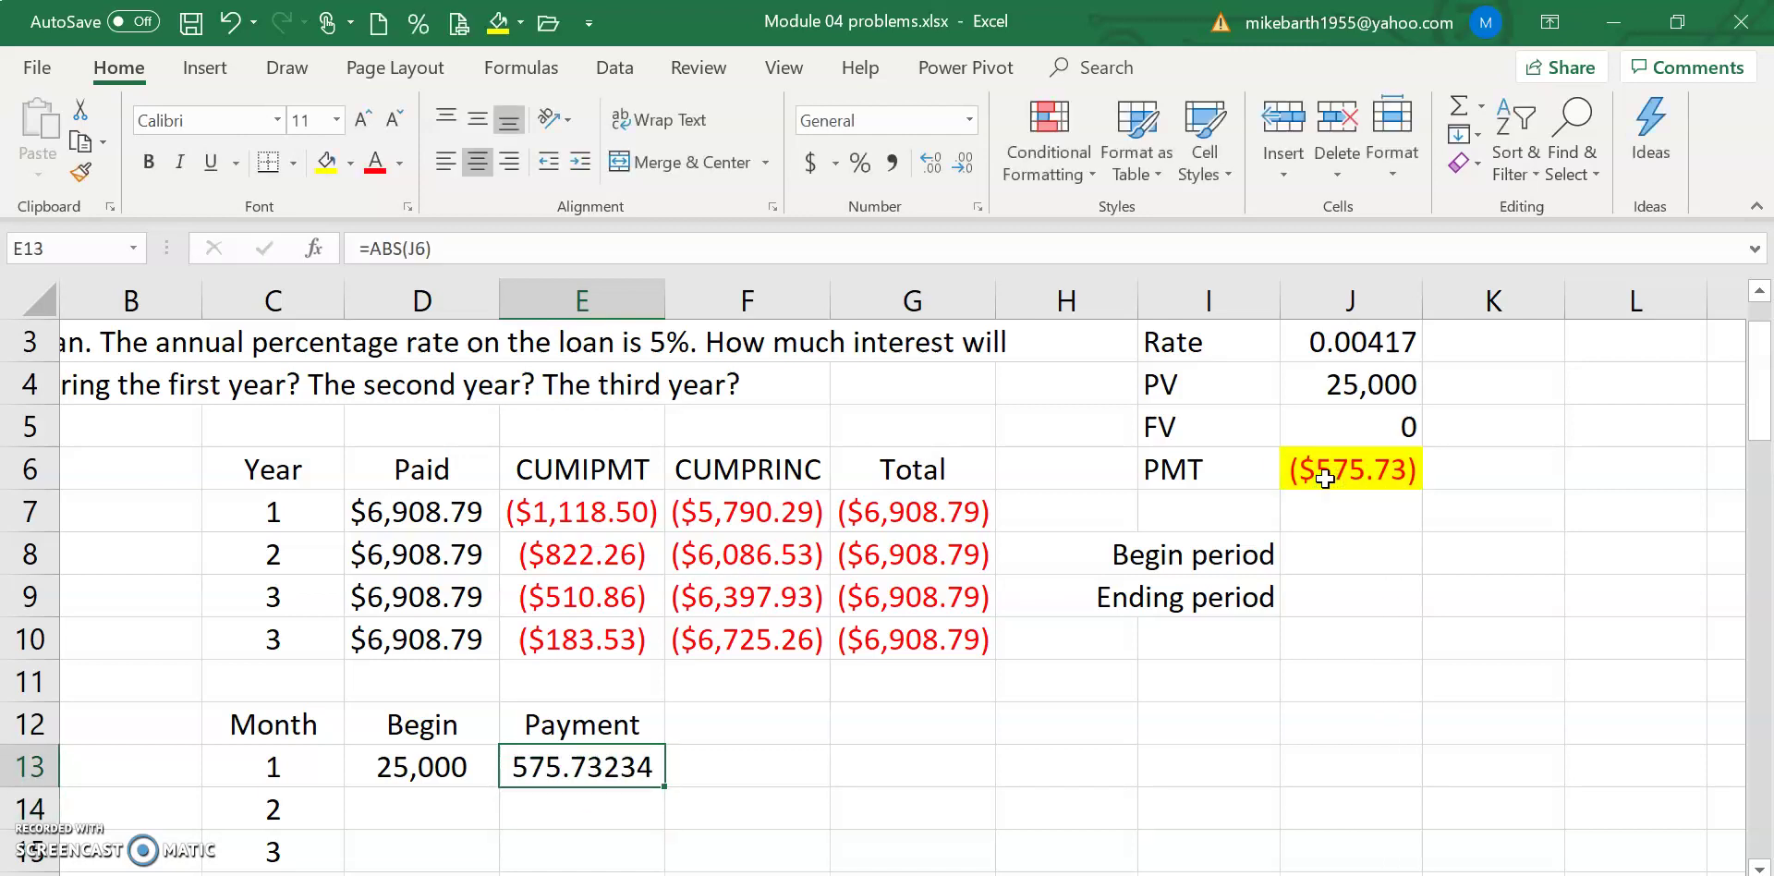
Step: Copy E10 and paste only its formats onto D13 through G13 in the first month's row
{"action": "key", "text": "Up"}
{"action": "key", "text": "Up"}
{"action": "key", "text": "Up"}
{"action": "key", "text": "ctrl+c"}
{"action": "key", "text": "Down"}
{"action": "key", "text": "Down"}
{"action": "key", "text": "Down"}
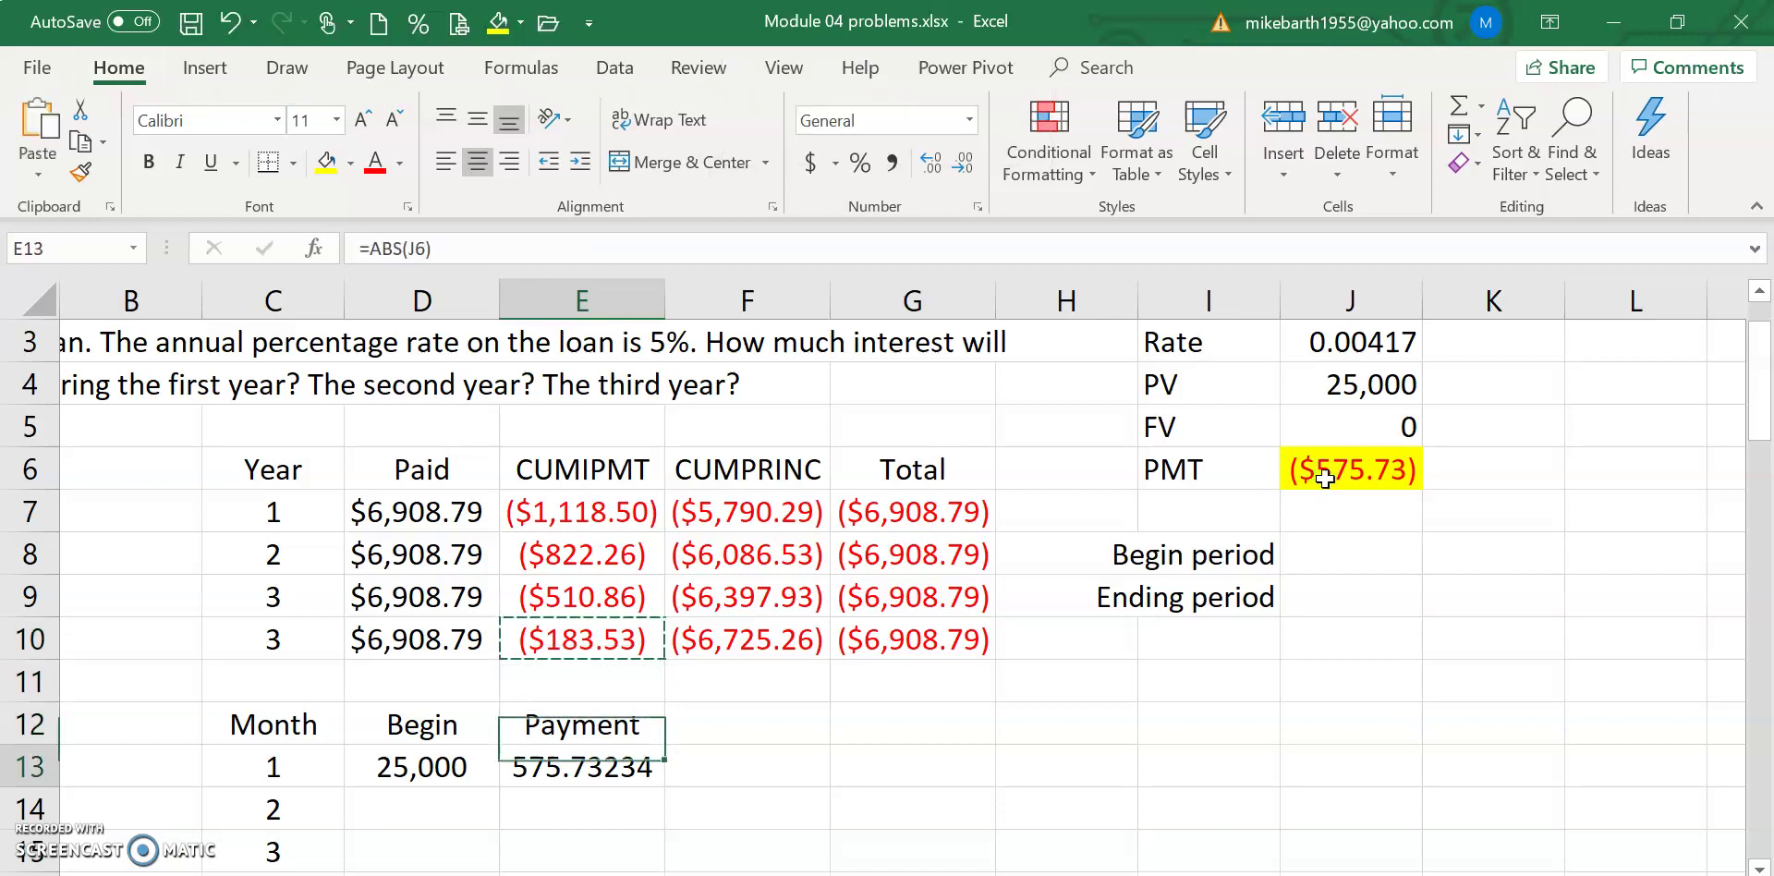
{"action": "key", "text": "Left"}
{"action": "key", "text": "shift+Right"}
{"action": "key", "text": "shift+Right"}
{"action": "key", "text": "shift+Right"}
{"action": "key", "text": "alt+e"}
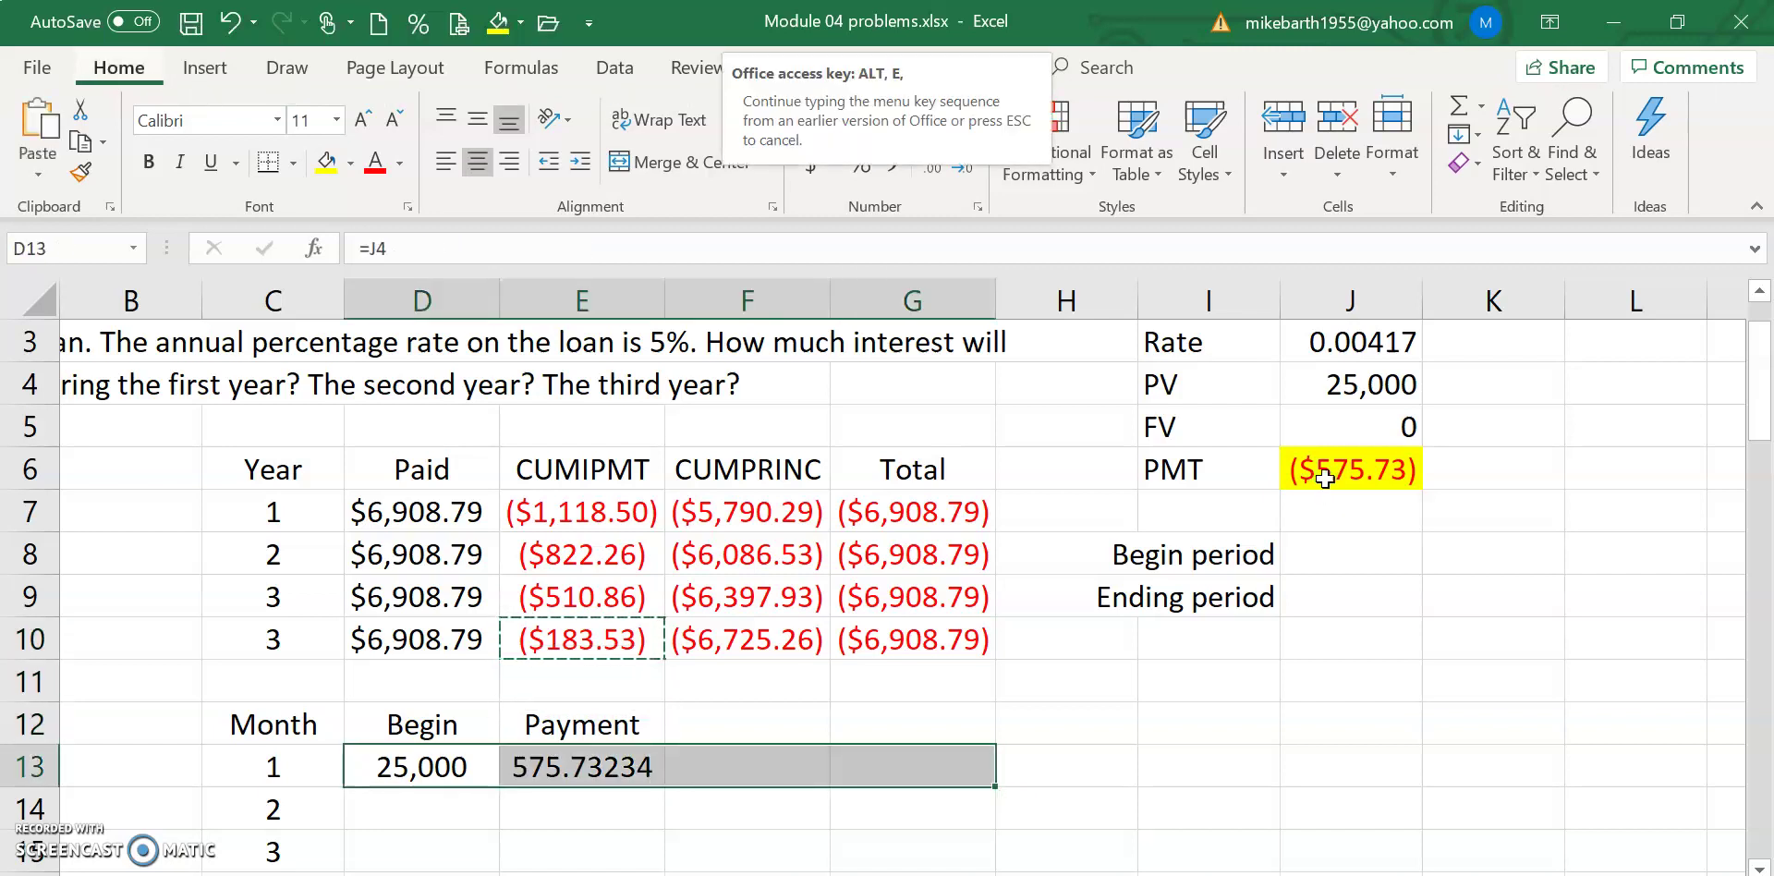
{"action": "key", "text": "s"}
{"action": "key", "text": "t"}
{"action": "key", "text": "Return"}
Step: AutoFit the width of column D to the beginning balance in D13
{"action": "key", "text": "shift+Left"}
{"action": "key", "text": "shift+Left"}
{"action": "key", "text": "shift+Left"}
{"action": "key", "text": "alt+h"}
{"action": "key", "text": "o"}
{"action": "key", "text": "i"}
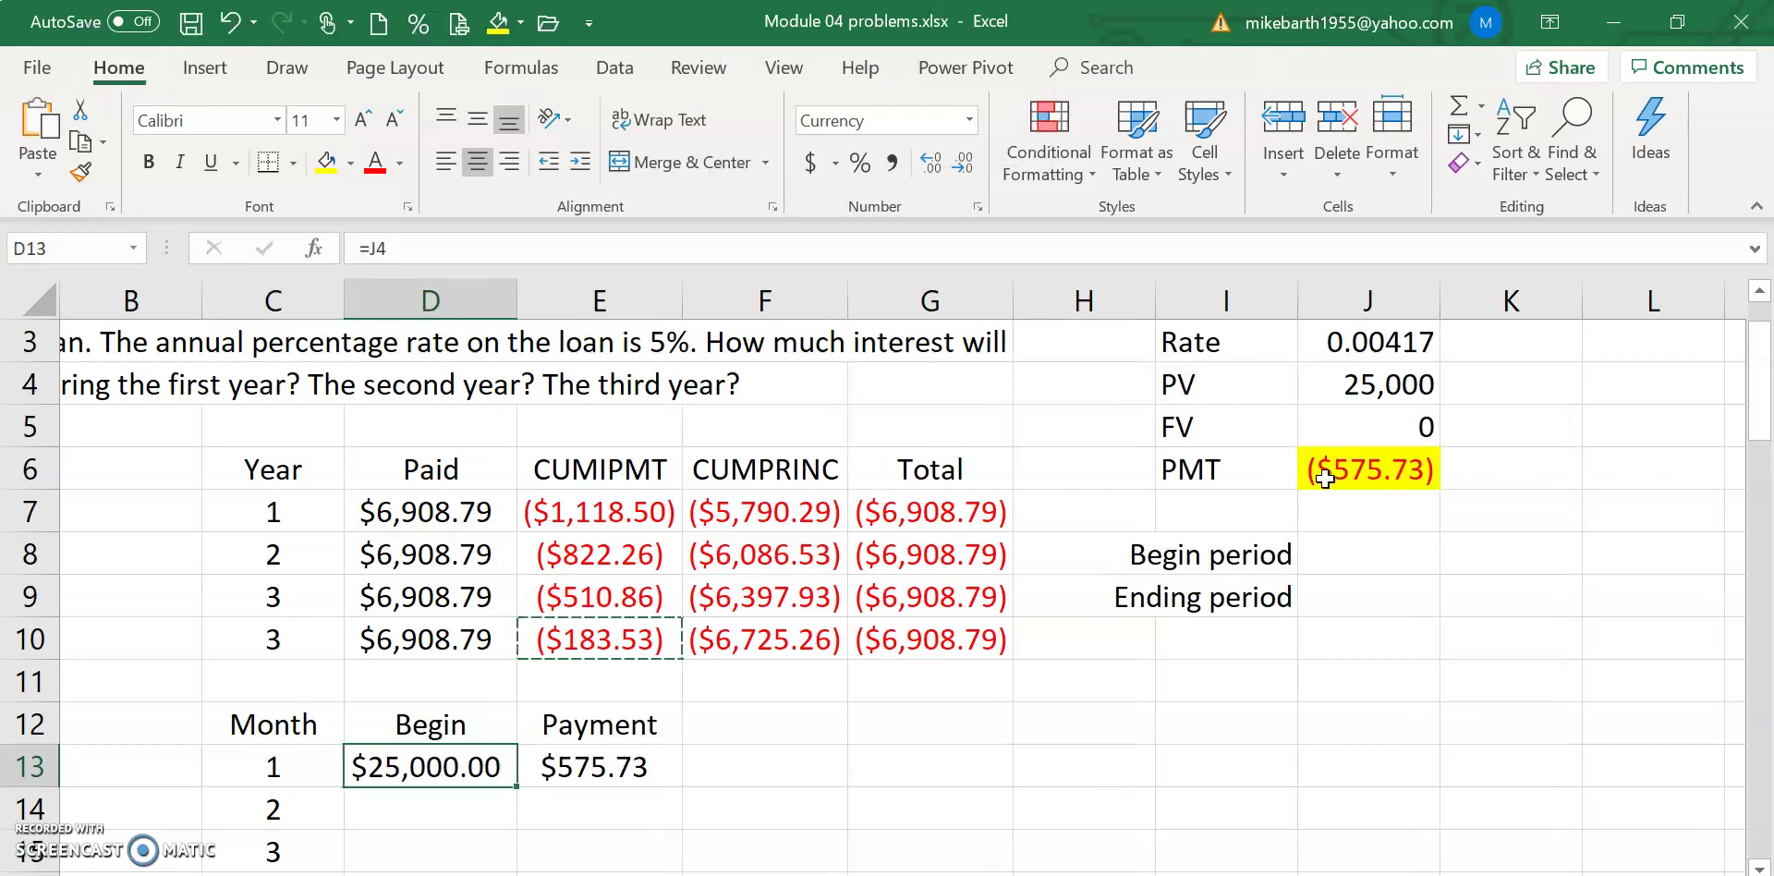
Step: Enter the heading Interest in F12 and calculate the first month's interest in F13 with =D13*J3
{"action": "key", "text": "Right"}
{"action": "key", "text": "Right"}
{"action": "key", "text": "Up"}
{"action": "type", "text": "Interest"}
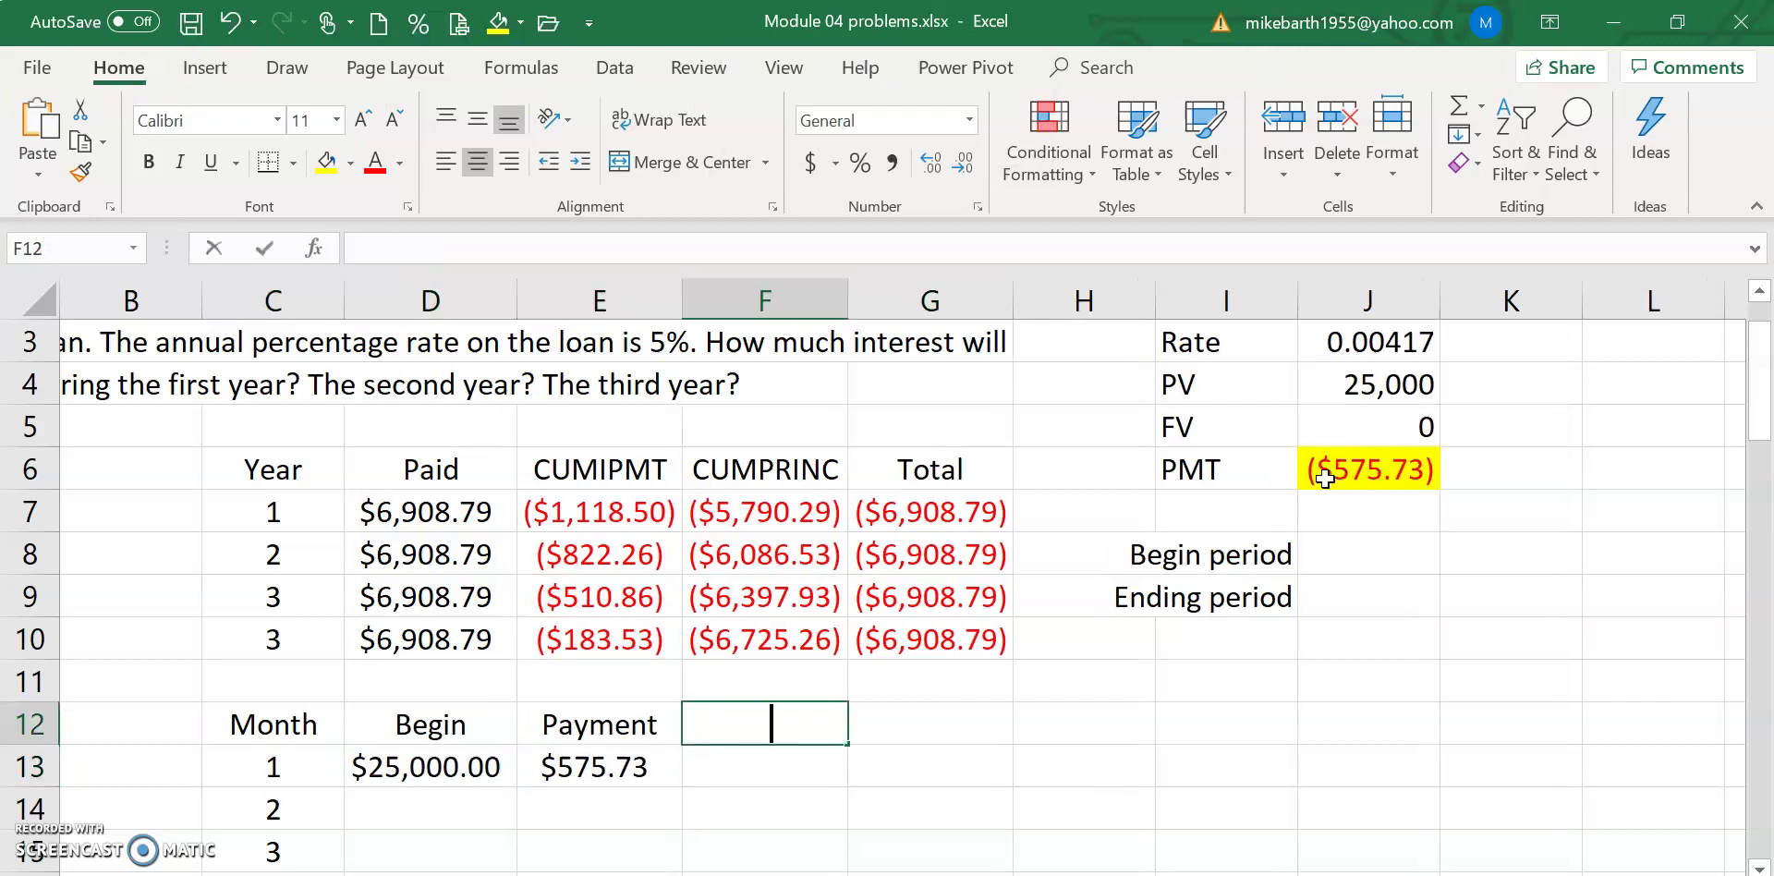
{"action": "key", "text": "Return"}
{"action": "type", "text": "="}
{"action": "key", "text": "Left"}
{"action": "key", "text": "Left"}
{"action": "type", "text": "*"}
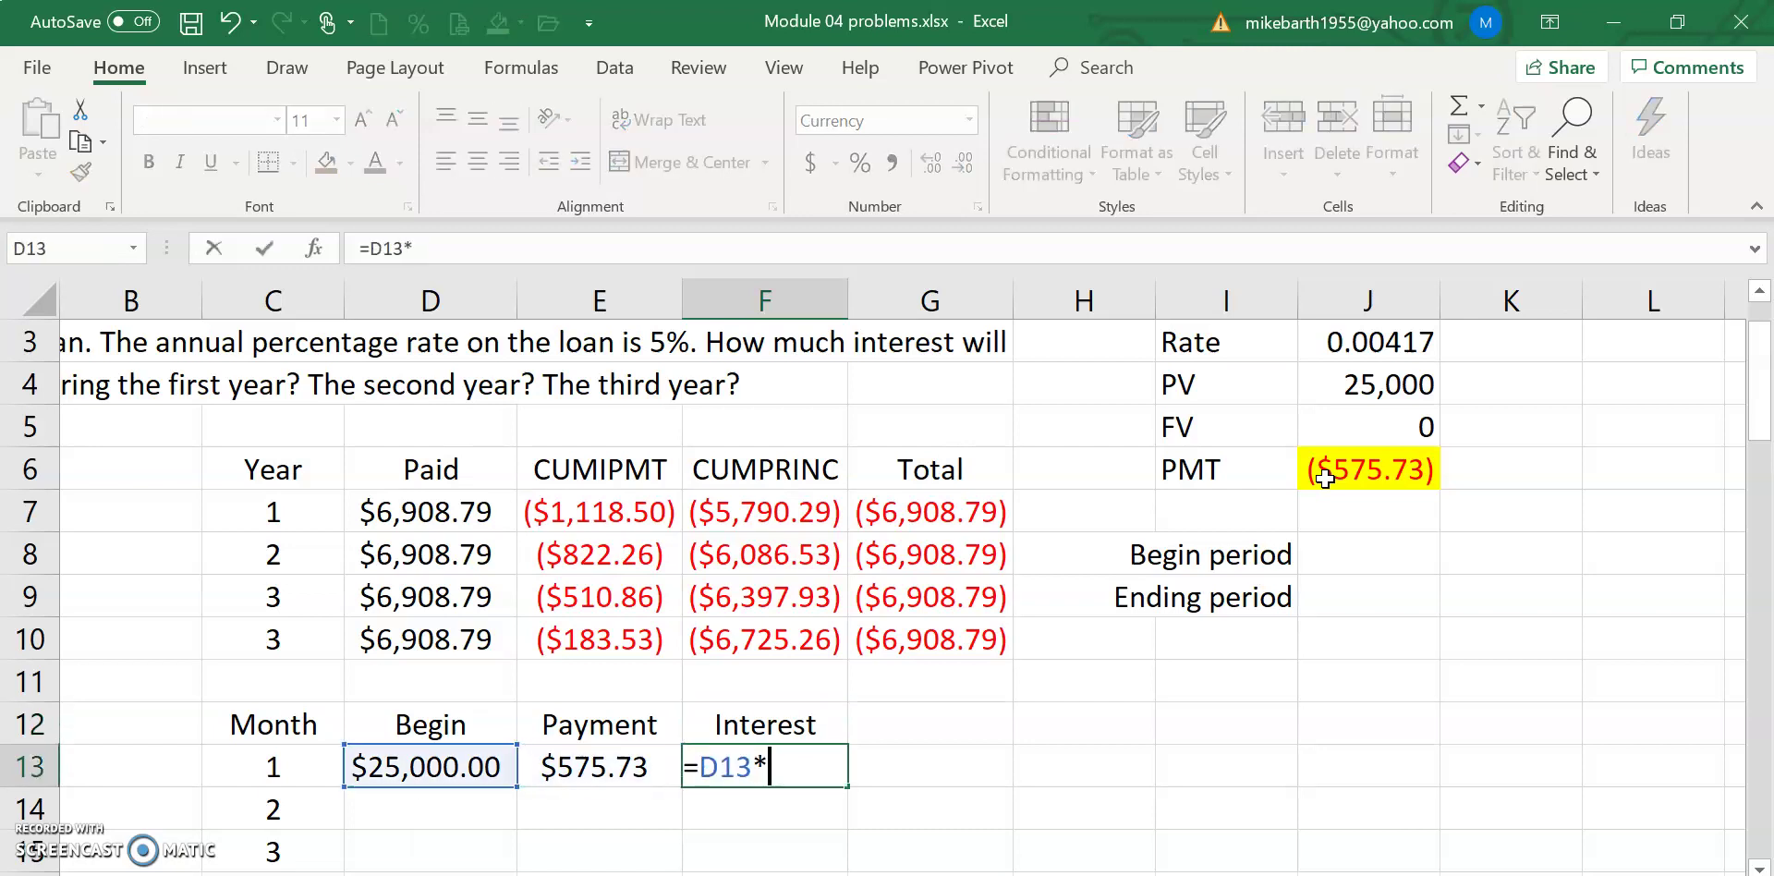
{"action": "left_click", "coordinate": [1393, 342]}
{"action": "key", "text": "Return"}
Step: Enter the heading Principal in G12 and calculate the first month's principal in G13 with =E13-F13
{"action": "key", "text": "Up"}
{"action": "key", "text": "Up"}
{"action": "key", "text": "Right"}
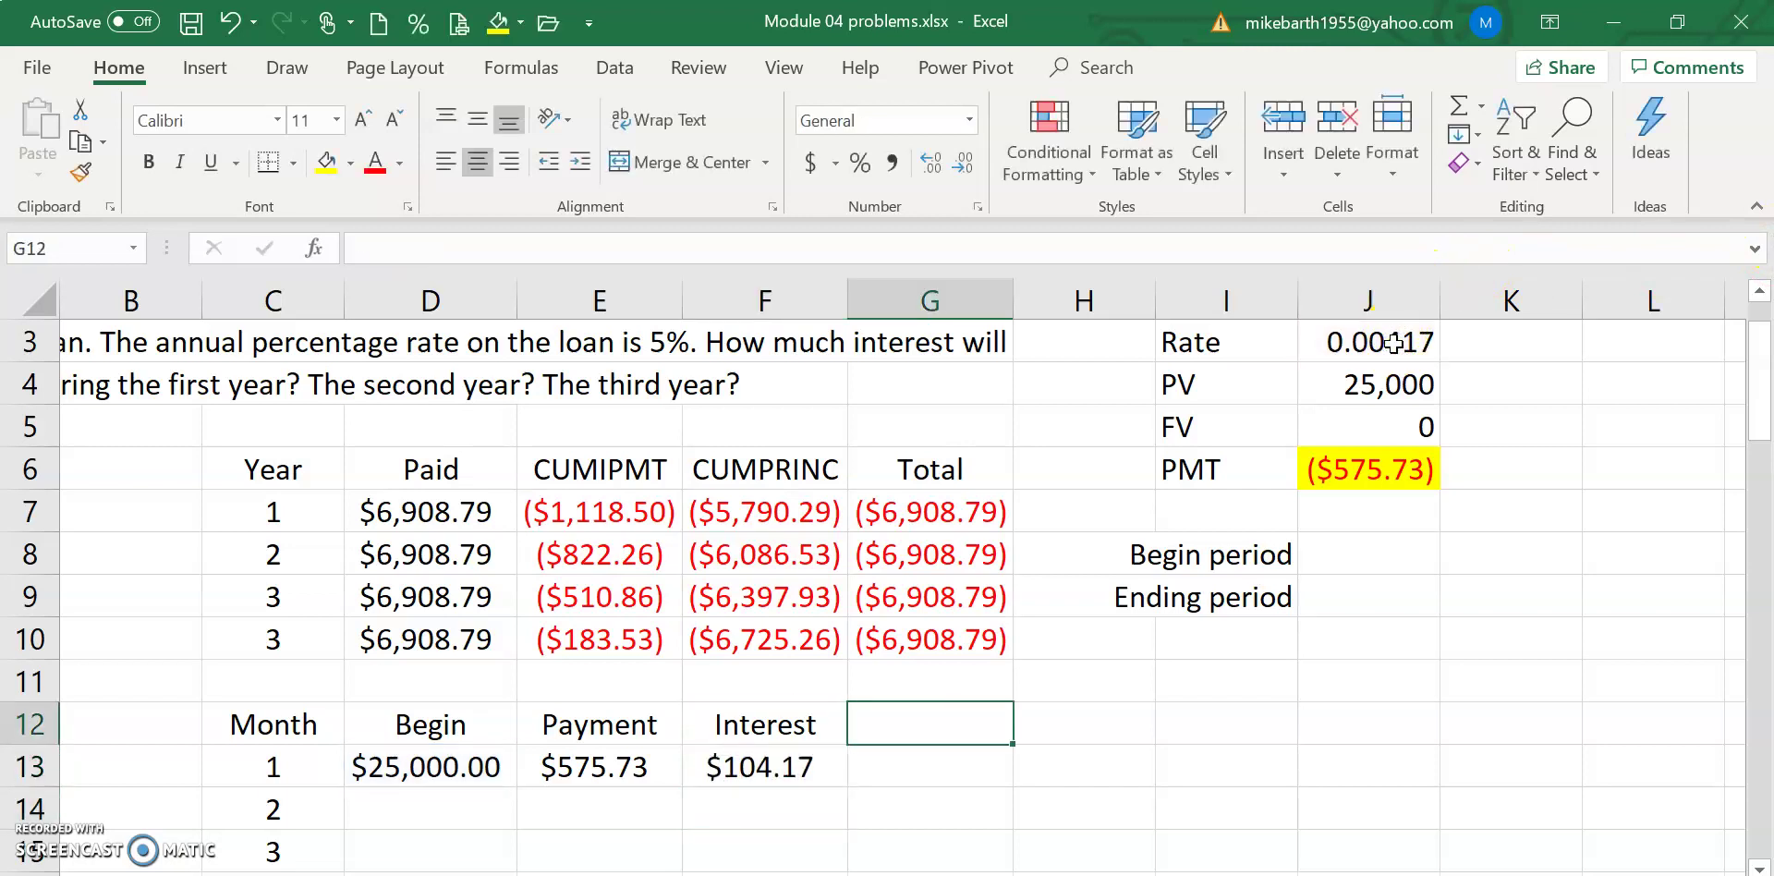
{"action": "type", "text": "Principal"}
{"action": "key", "text": "Return"}
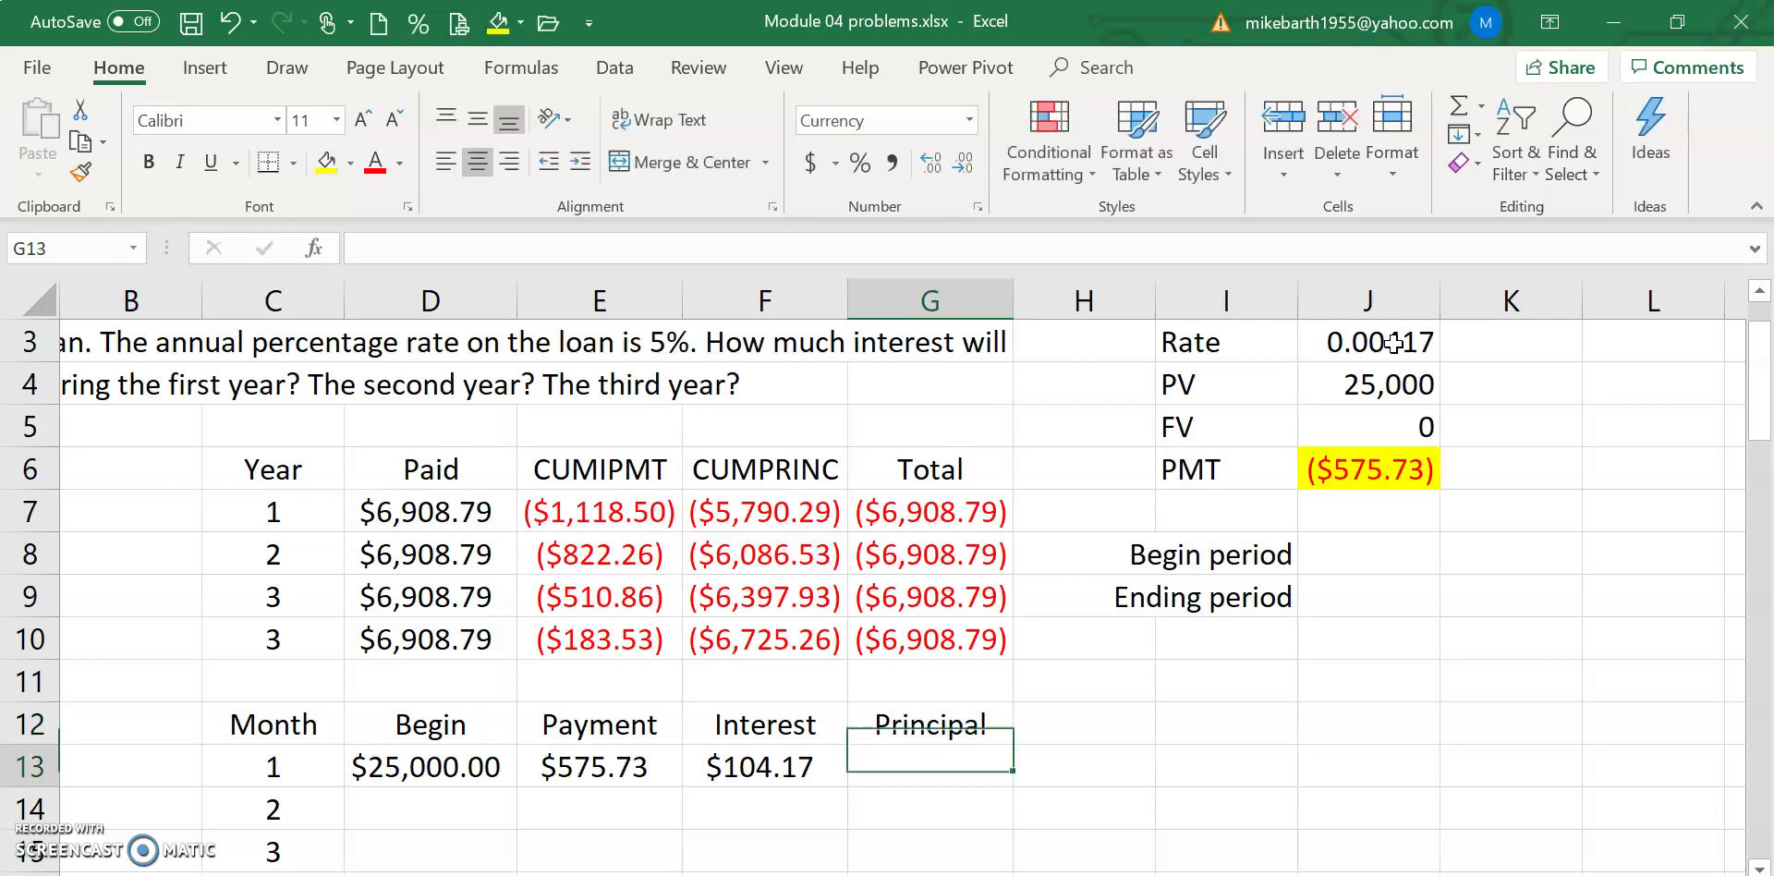
{"action": "type", "text": "="}
{"action": "key", "text": "Left"}
{"action": "key", "text": "Left"}
{"action": "type", "text": "-"}
{"action": "key", "text": "Left"}
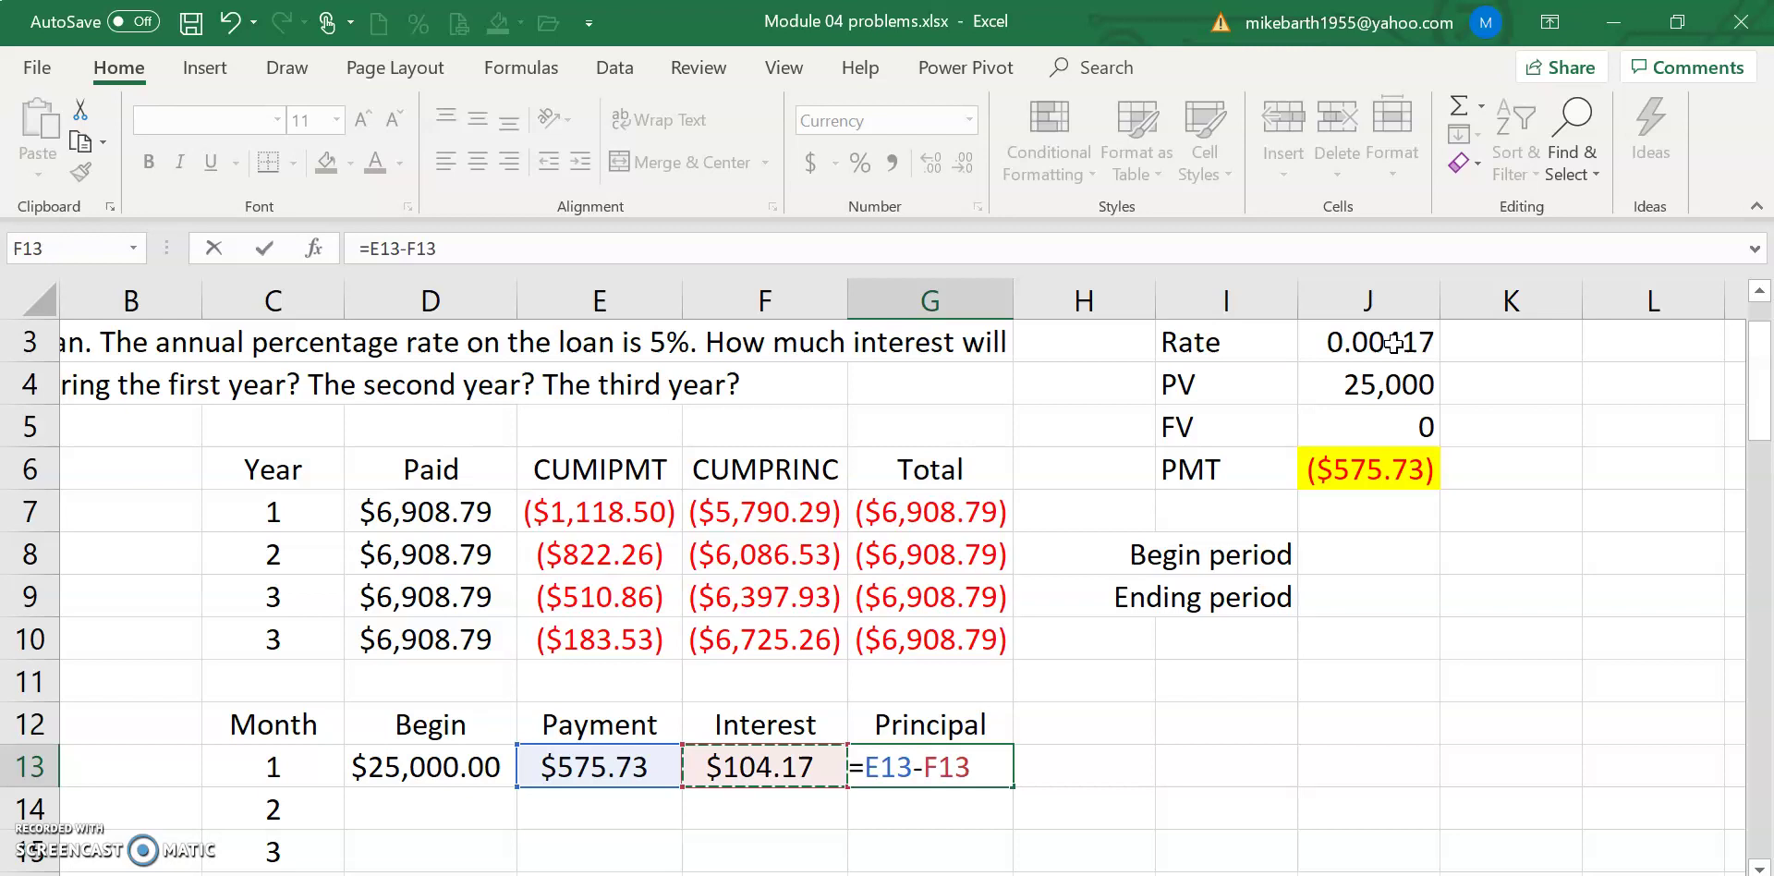
{"action": "key", "text": "Return"}
Step: Enter the heading End in H12 and calculate the first month's ending balance in H13 with =D13-G13
{"action": "key", "text": "Up"}
{"action": "key", "text": "Up"}
{"action": "key", "text": "Right"}
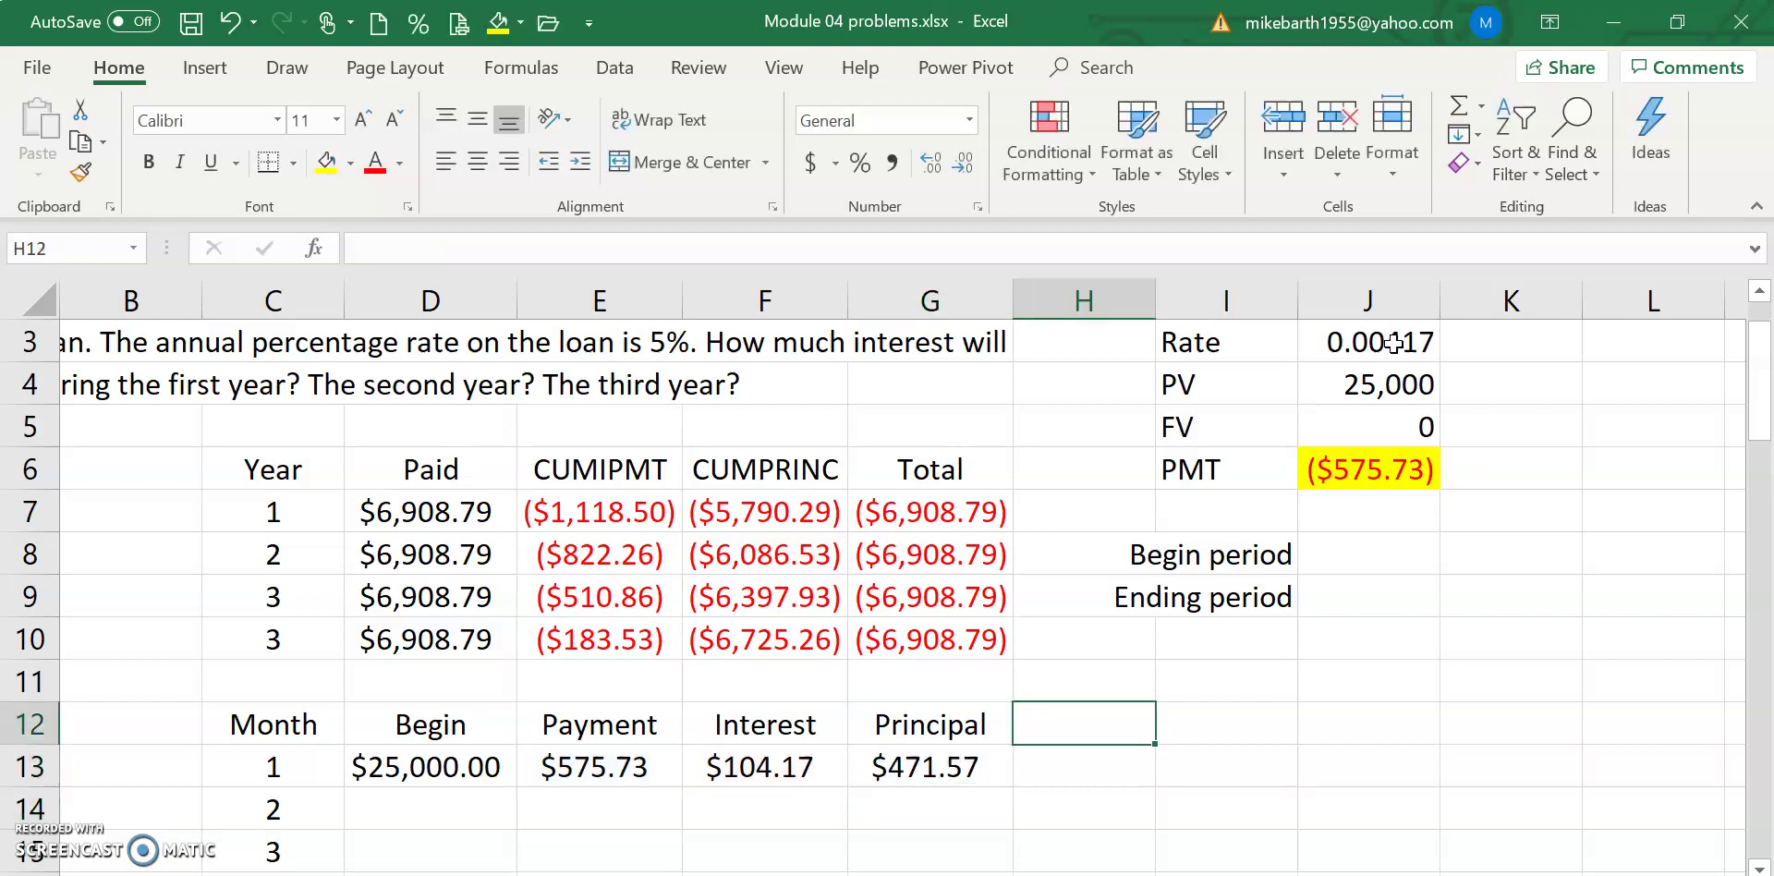
{"action": "type", "text": "End"}
{"action": "key", "text": "Return"}
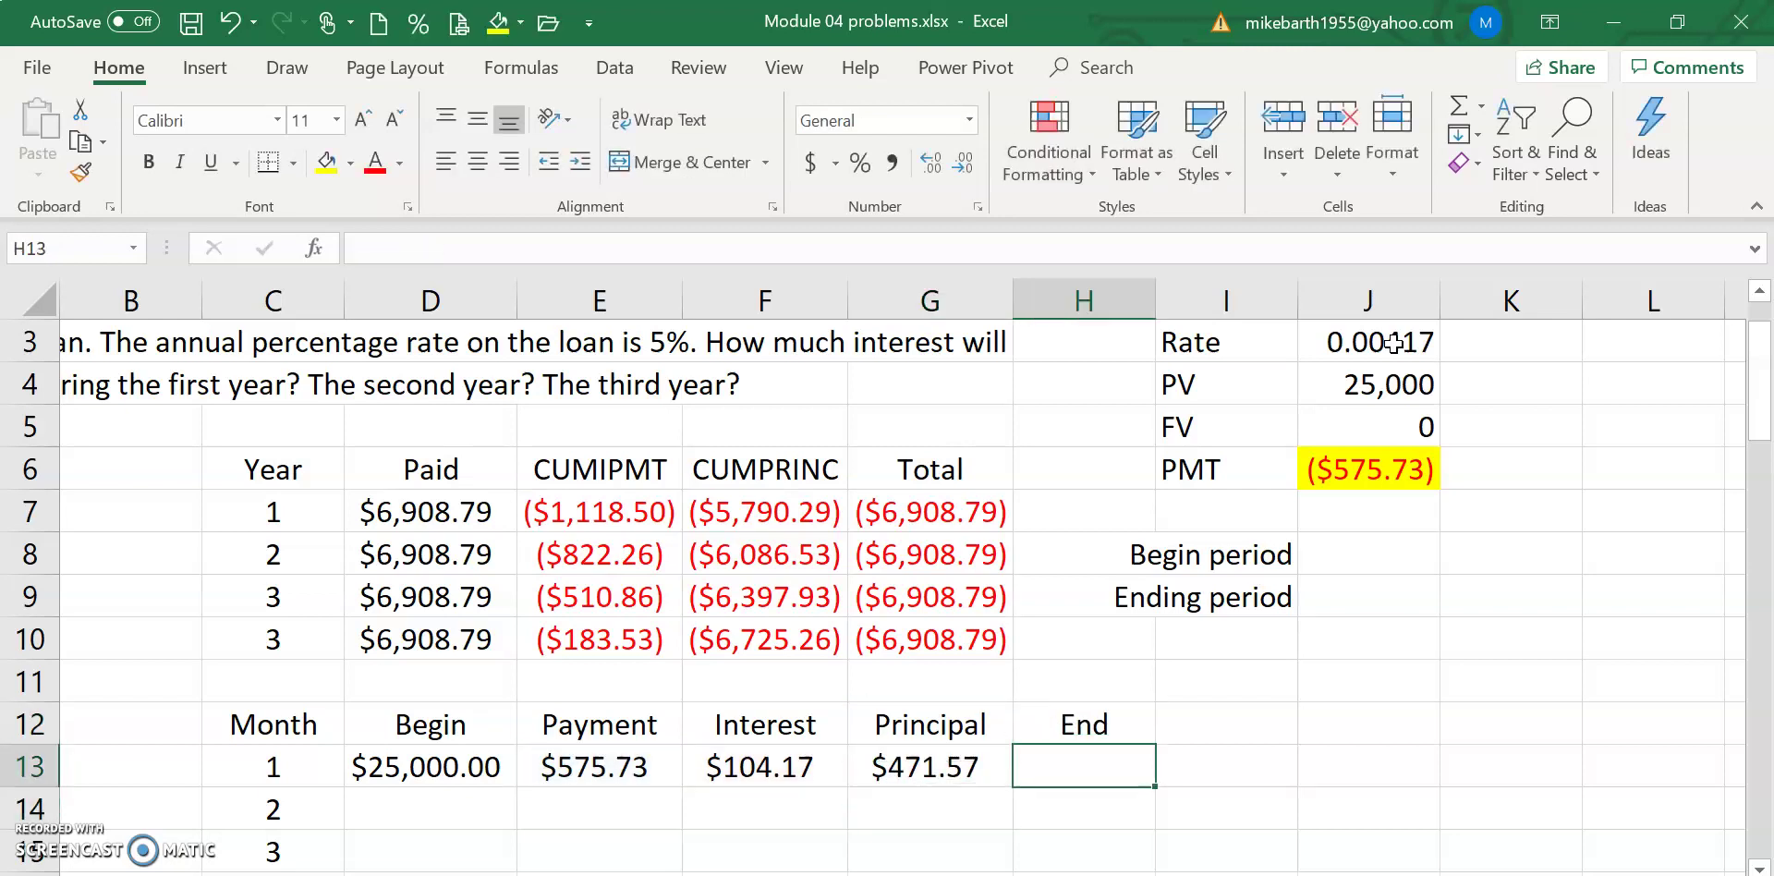
{"action": "type", "text": "="}
{"action": "key", "text": "Left"}
{"action": "key", "text": "Left"}
{"action": "key", "text": "Left"}
{"action": "key", "text": "Left"}
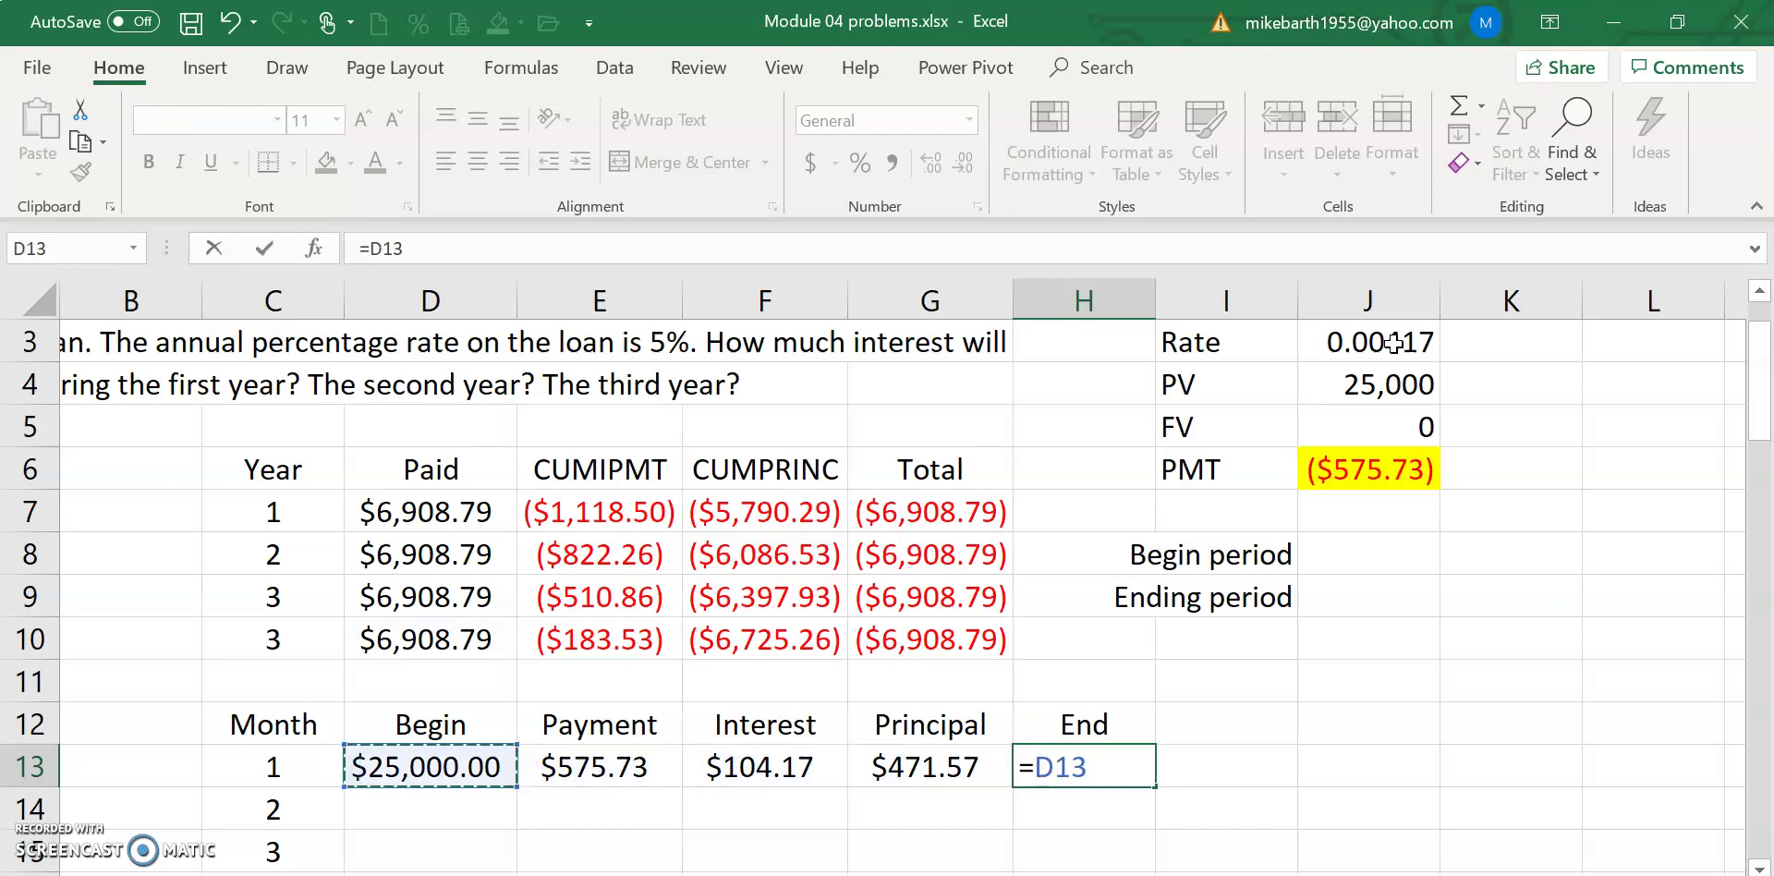
{"action": "key", "text": "Left"}
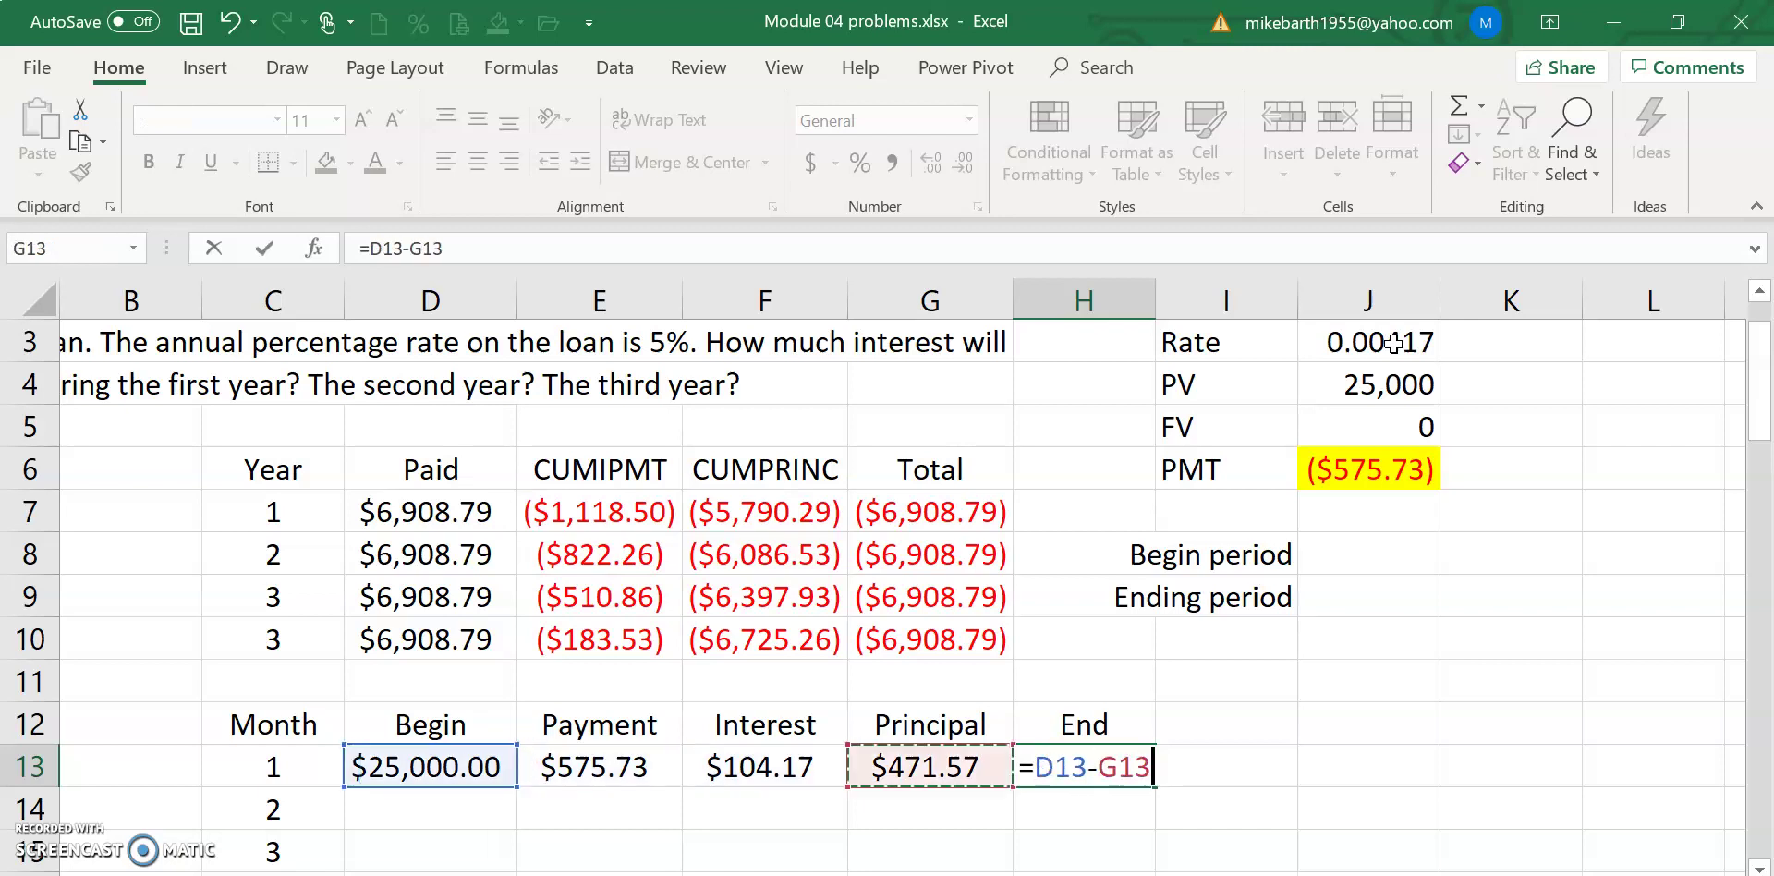
{"action": "key", "text": "Return"}
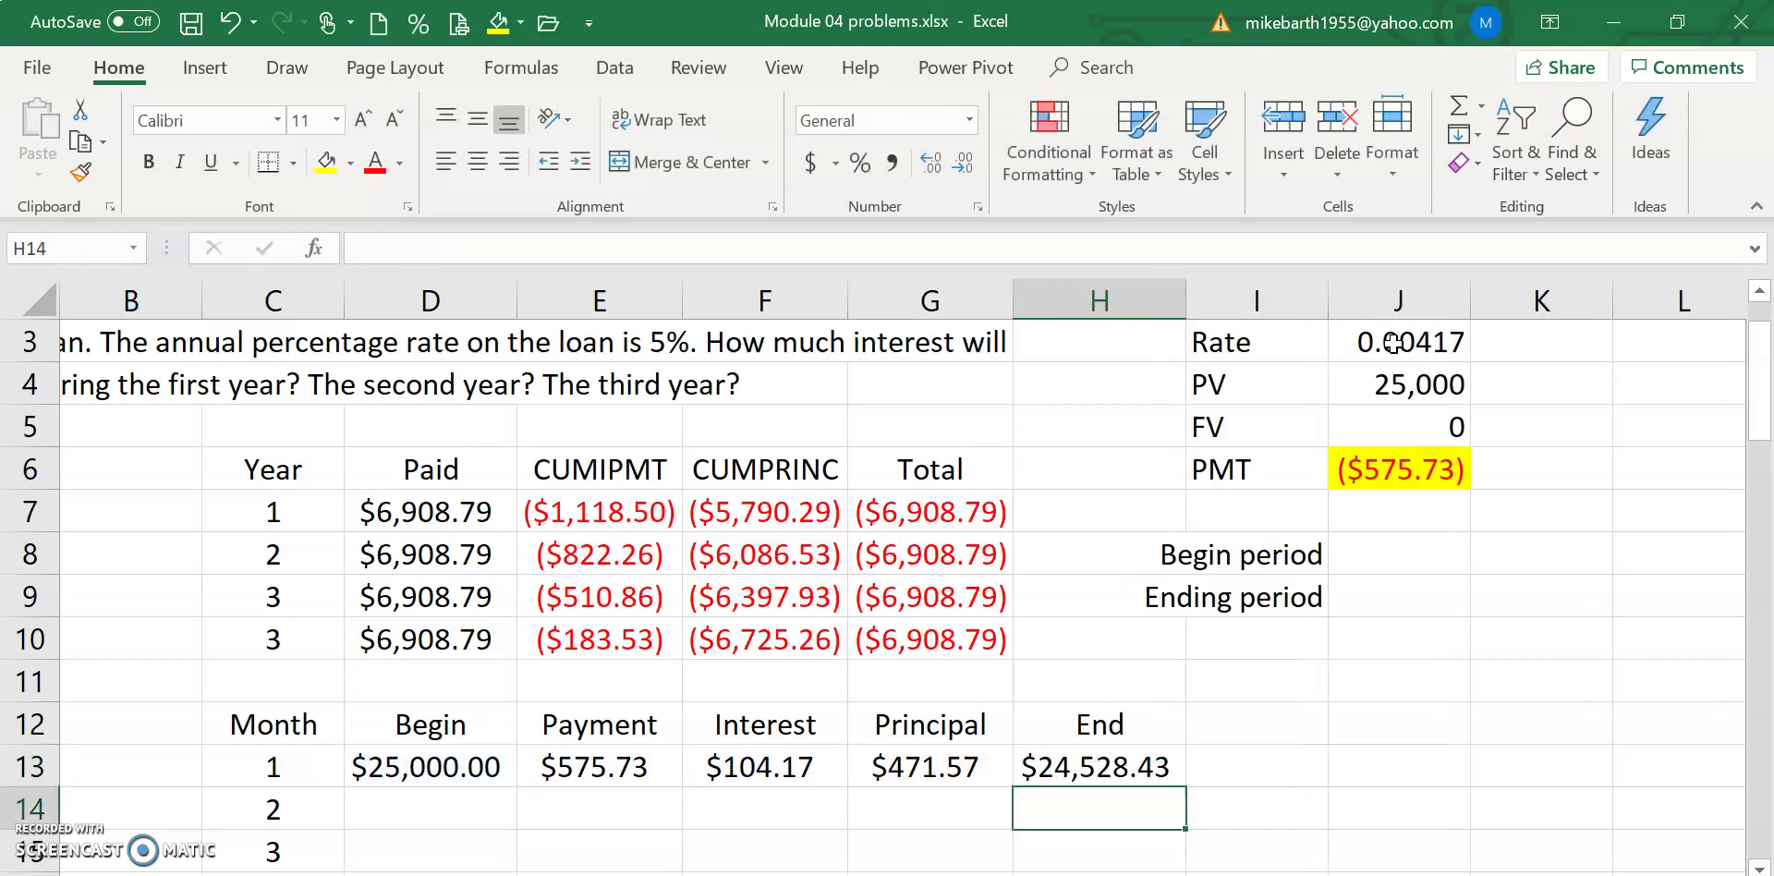
Step: Link month 2's beginning balance in D14 to the prior month's ending balance with =H13
{"action": "key", "text": "Left"}
{"action": "key", "text": "Left"}
{"action": "key", "text": "Left"}
{"action": "key", "text": "Left"}
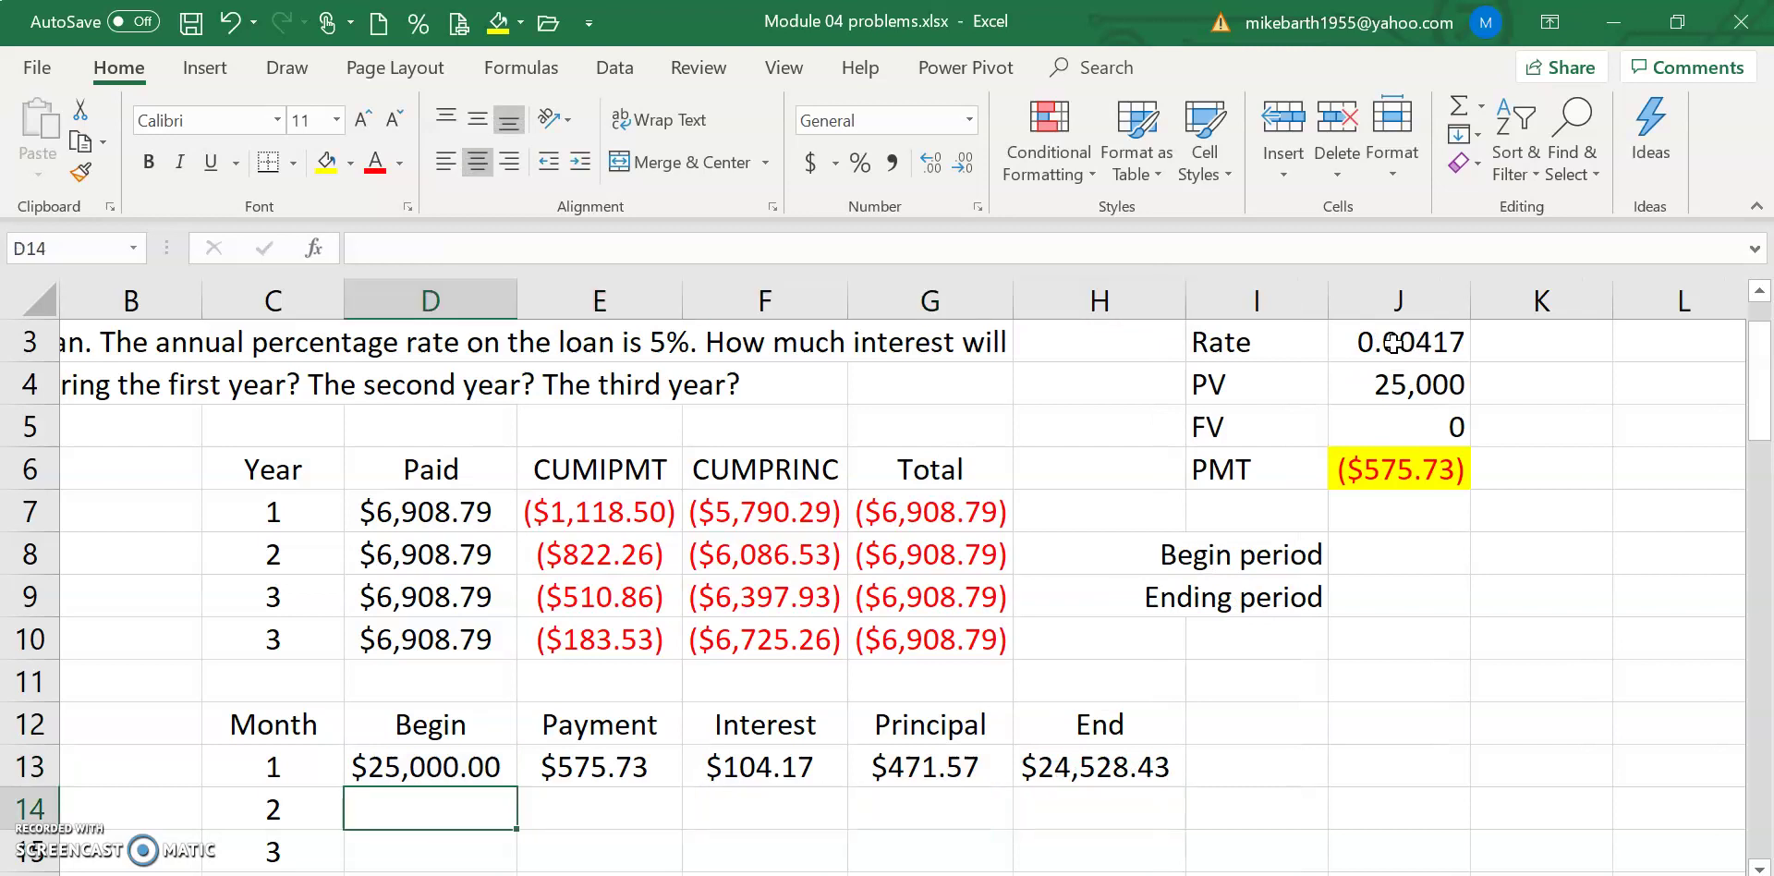
{"action": "type", "text": "="}
{"action": "key", "text": "Up"}
{"action": "key", "text": "Right"}
{"action": "key", "text": "Right"}
{"action": "key", "text": "Right"}
{"action": "key", "text": "Right"}
{"action": "key", "text": "Return"}
Step: Set month 2's payment in E14 equal to the previous month's payment with =E13
{"action": "key", "text": "Up"}
{"action": "key", "text": "Right"}
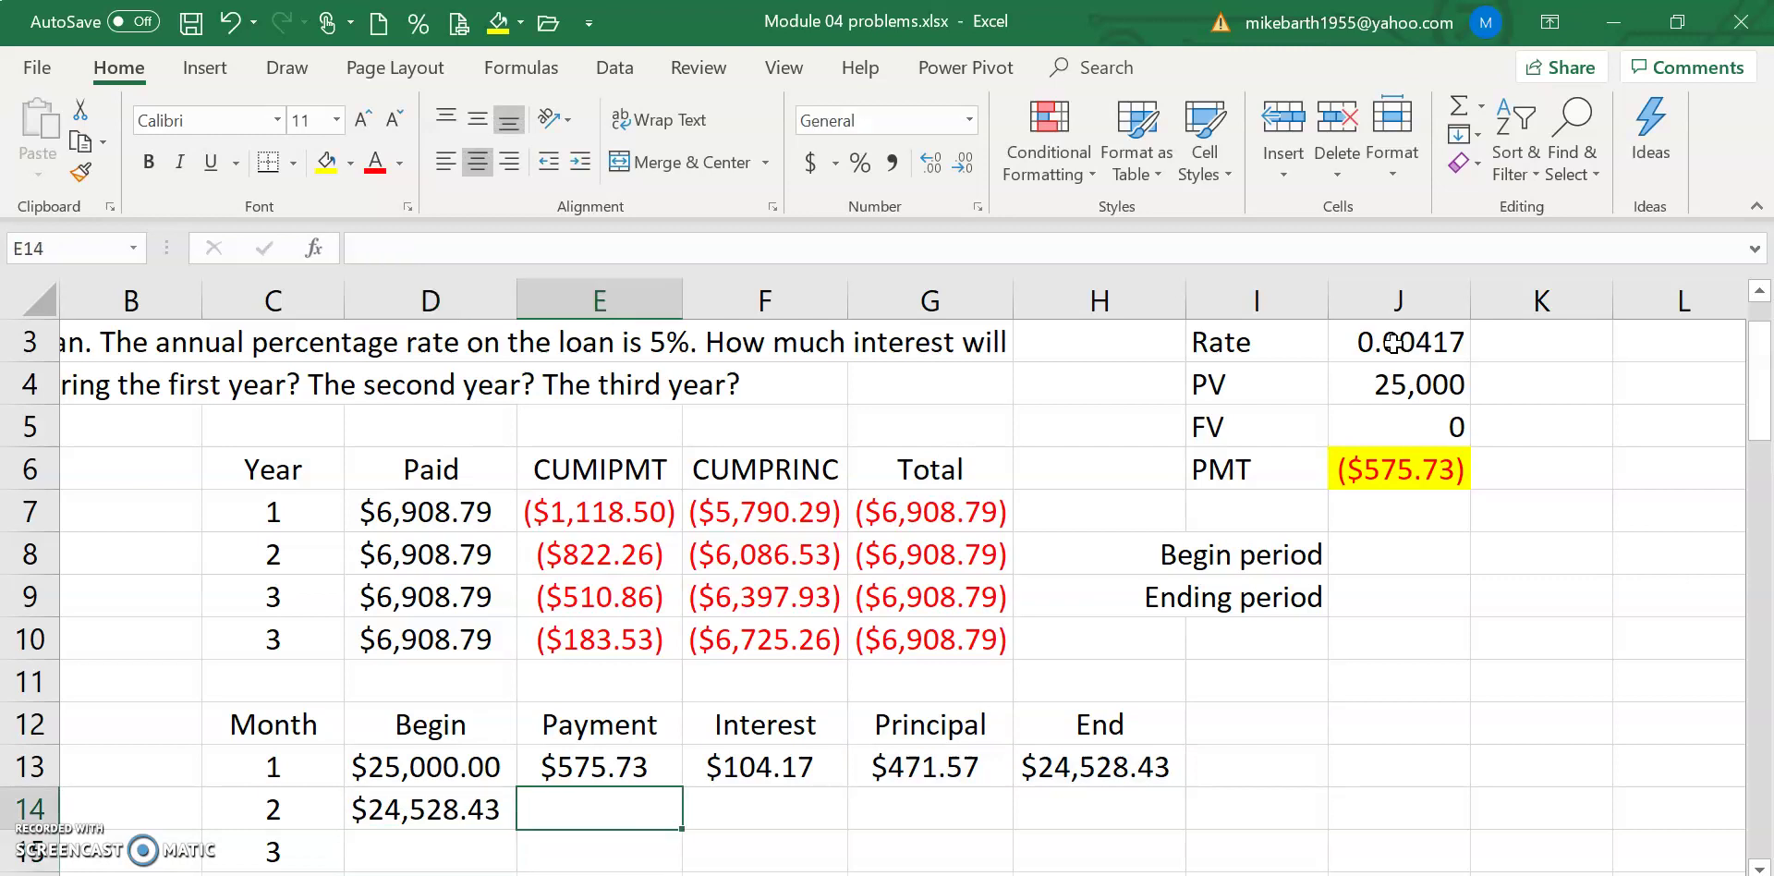
{"action": "type", "text": "="}
{"action": "key", "text": "Up"}
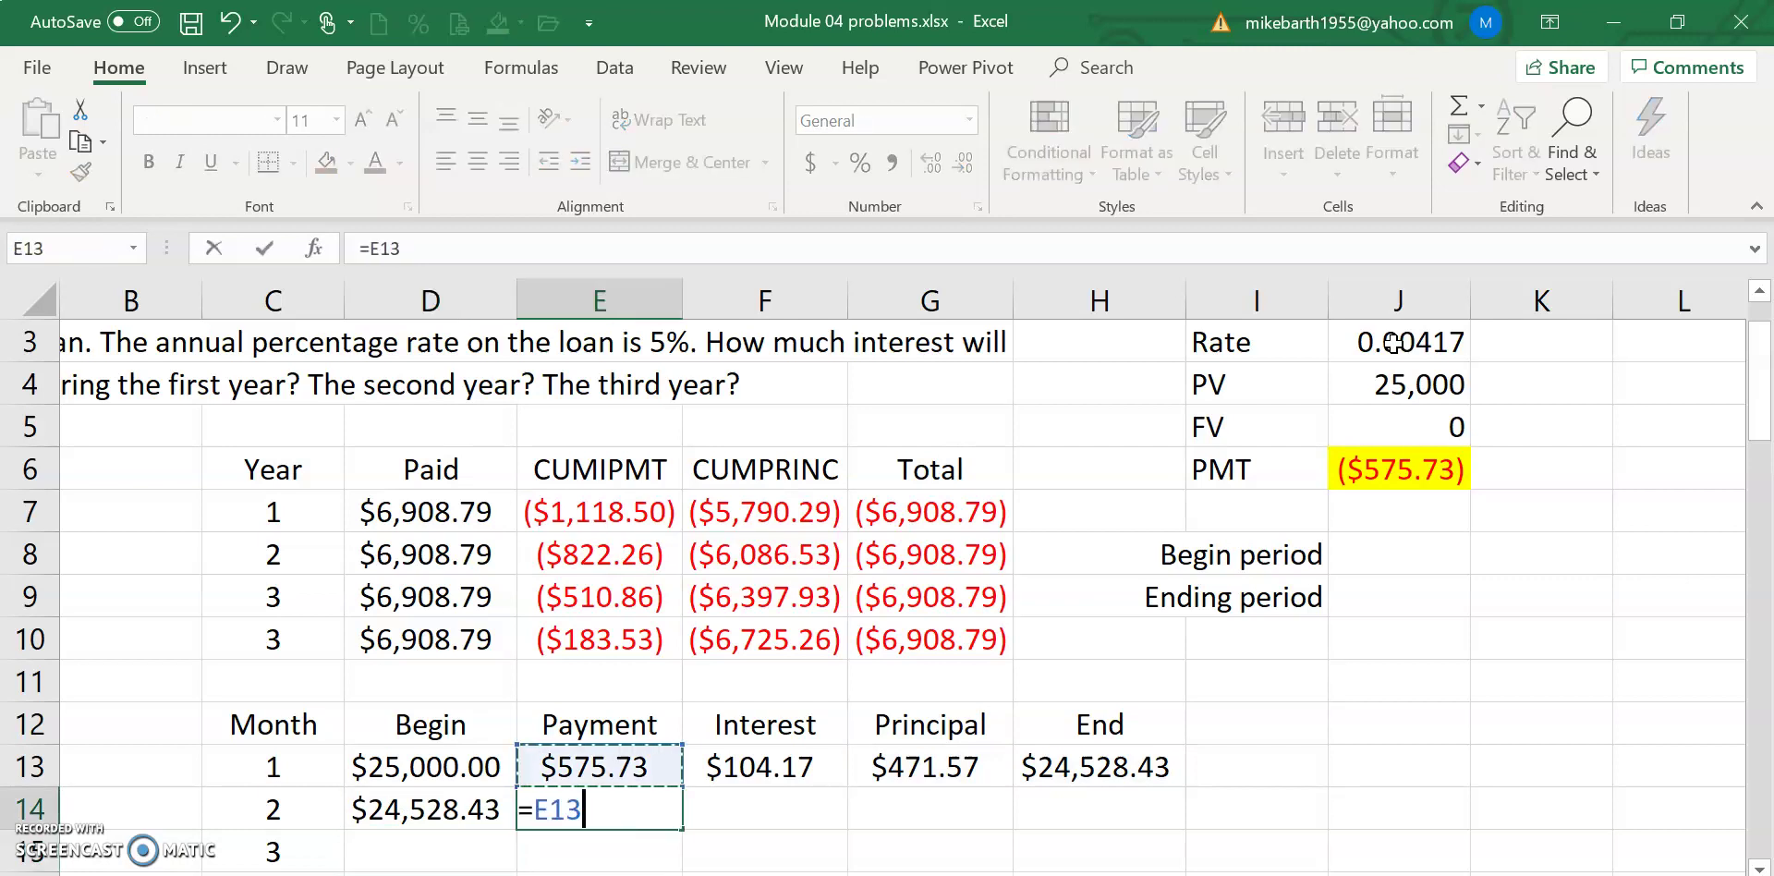
{"action": "key", "text": "Return"}
Step: Make the rate reference absolute in the first month's interest formula so F13 reads =D13*$J$3
{"action": "key", "text": "Right"}
{"action": "key", "text": "Up"}
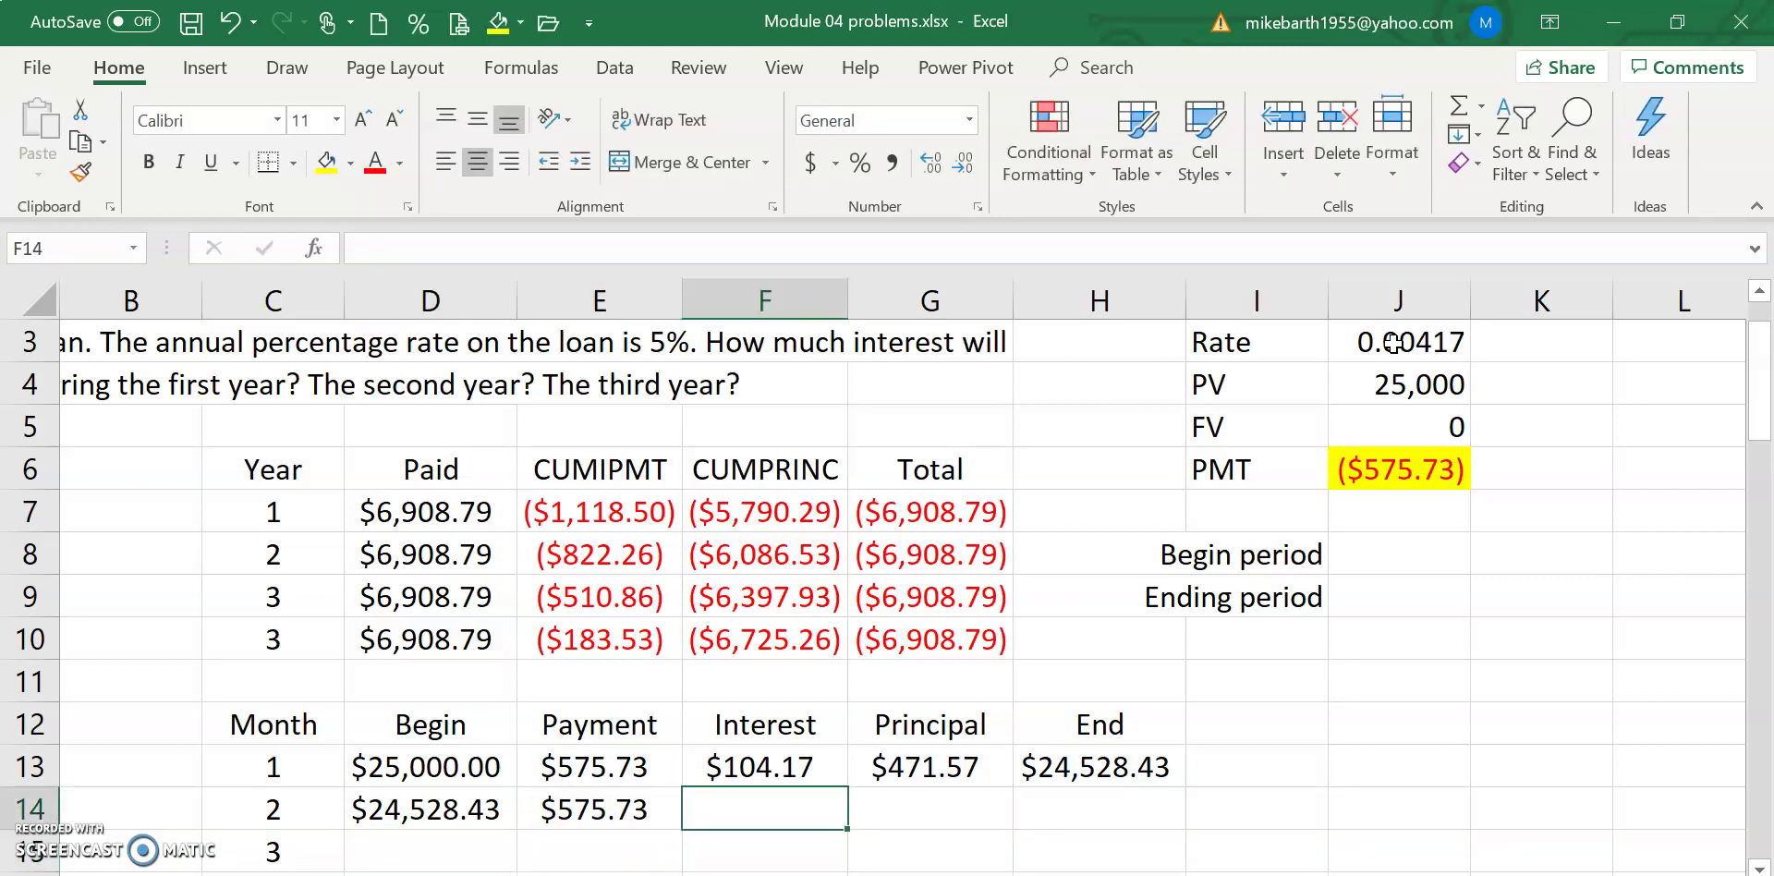
{"action": "key", "text": "Up"}
{"action": "key", "text": "Down"}
{"action": "key", "text": "Up"}
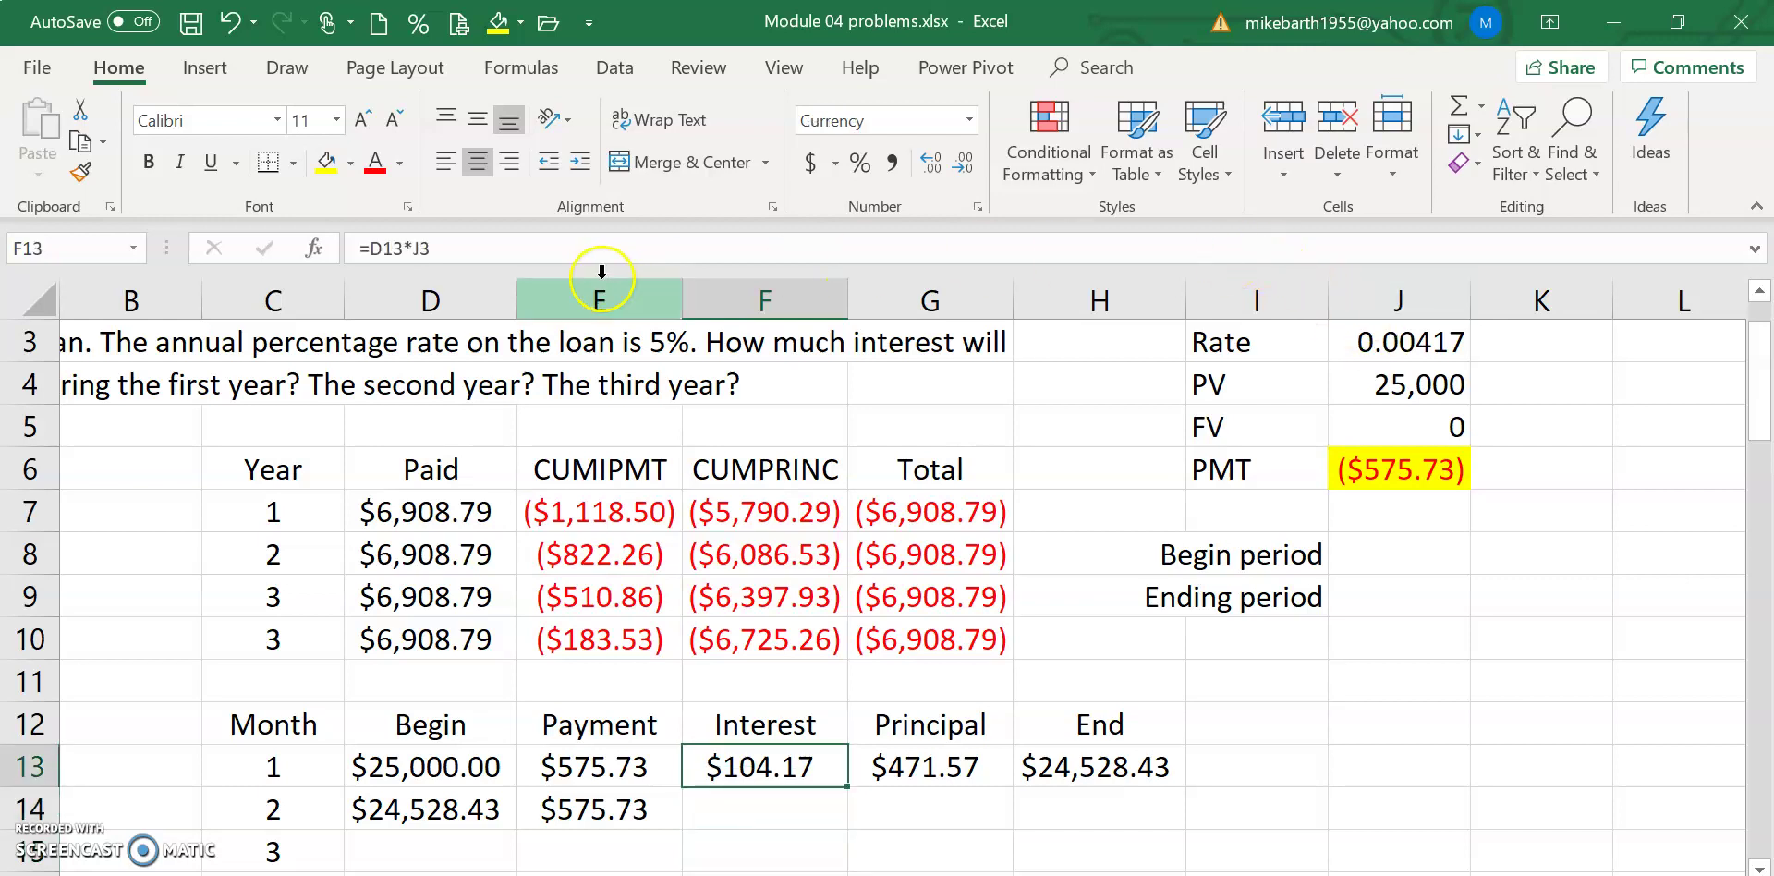
{"action": "left_click", "coordinate": [445, 242]}
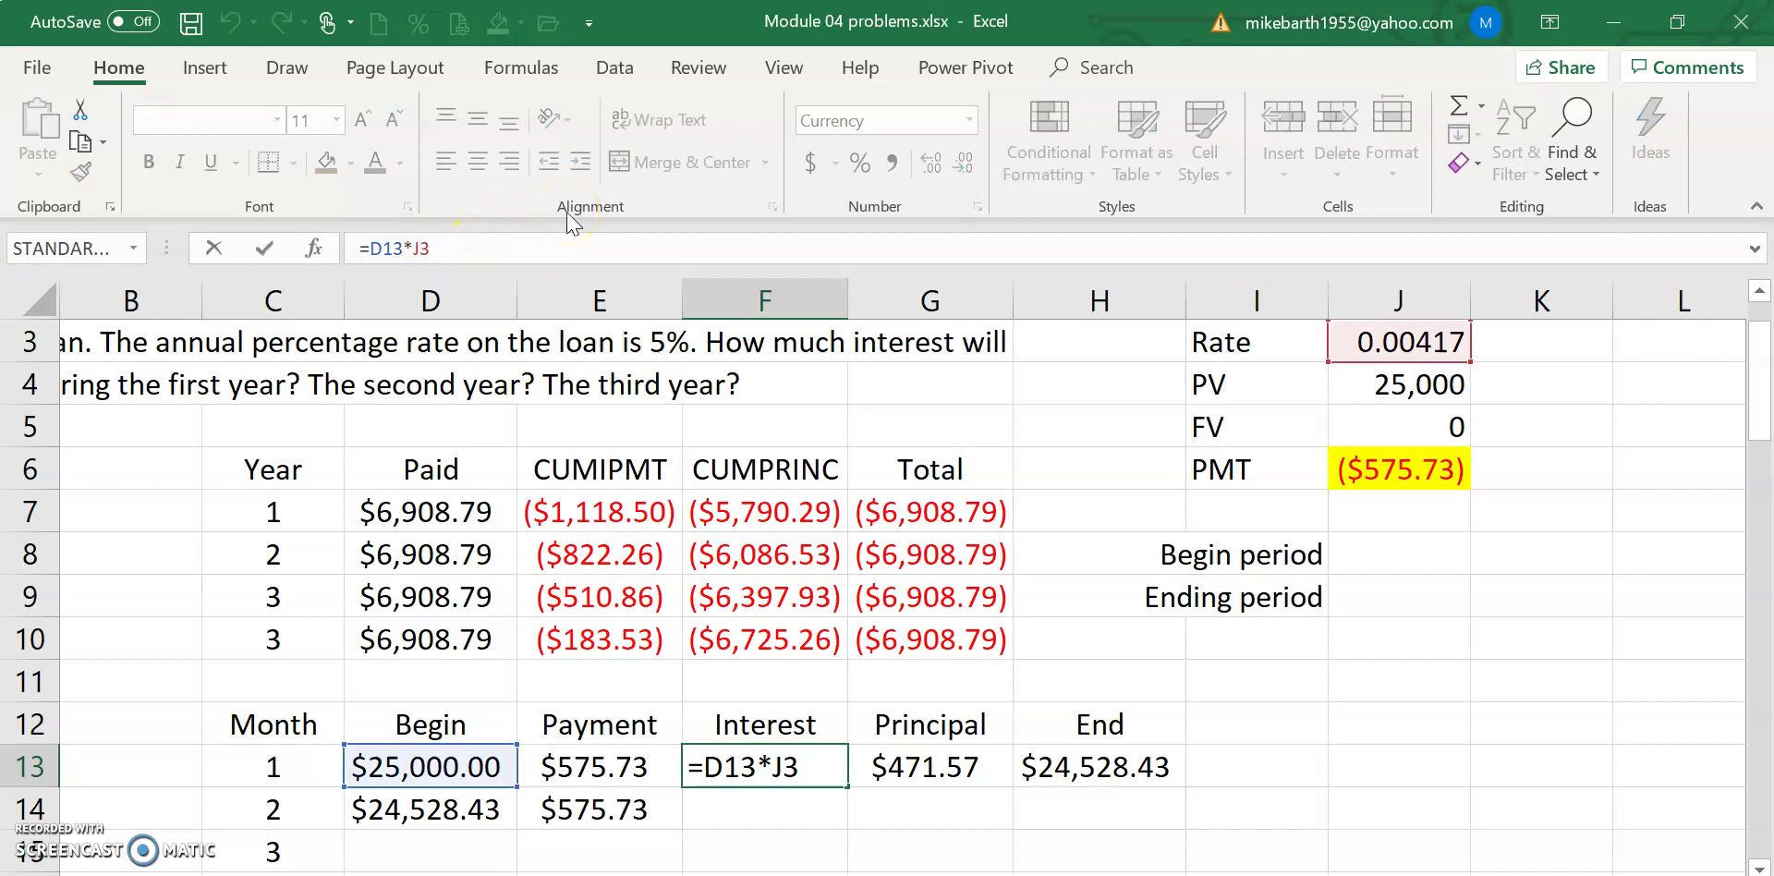
{"action": "key", "text": "F4"}
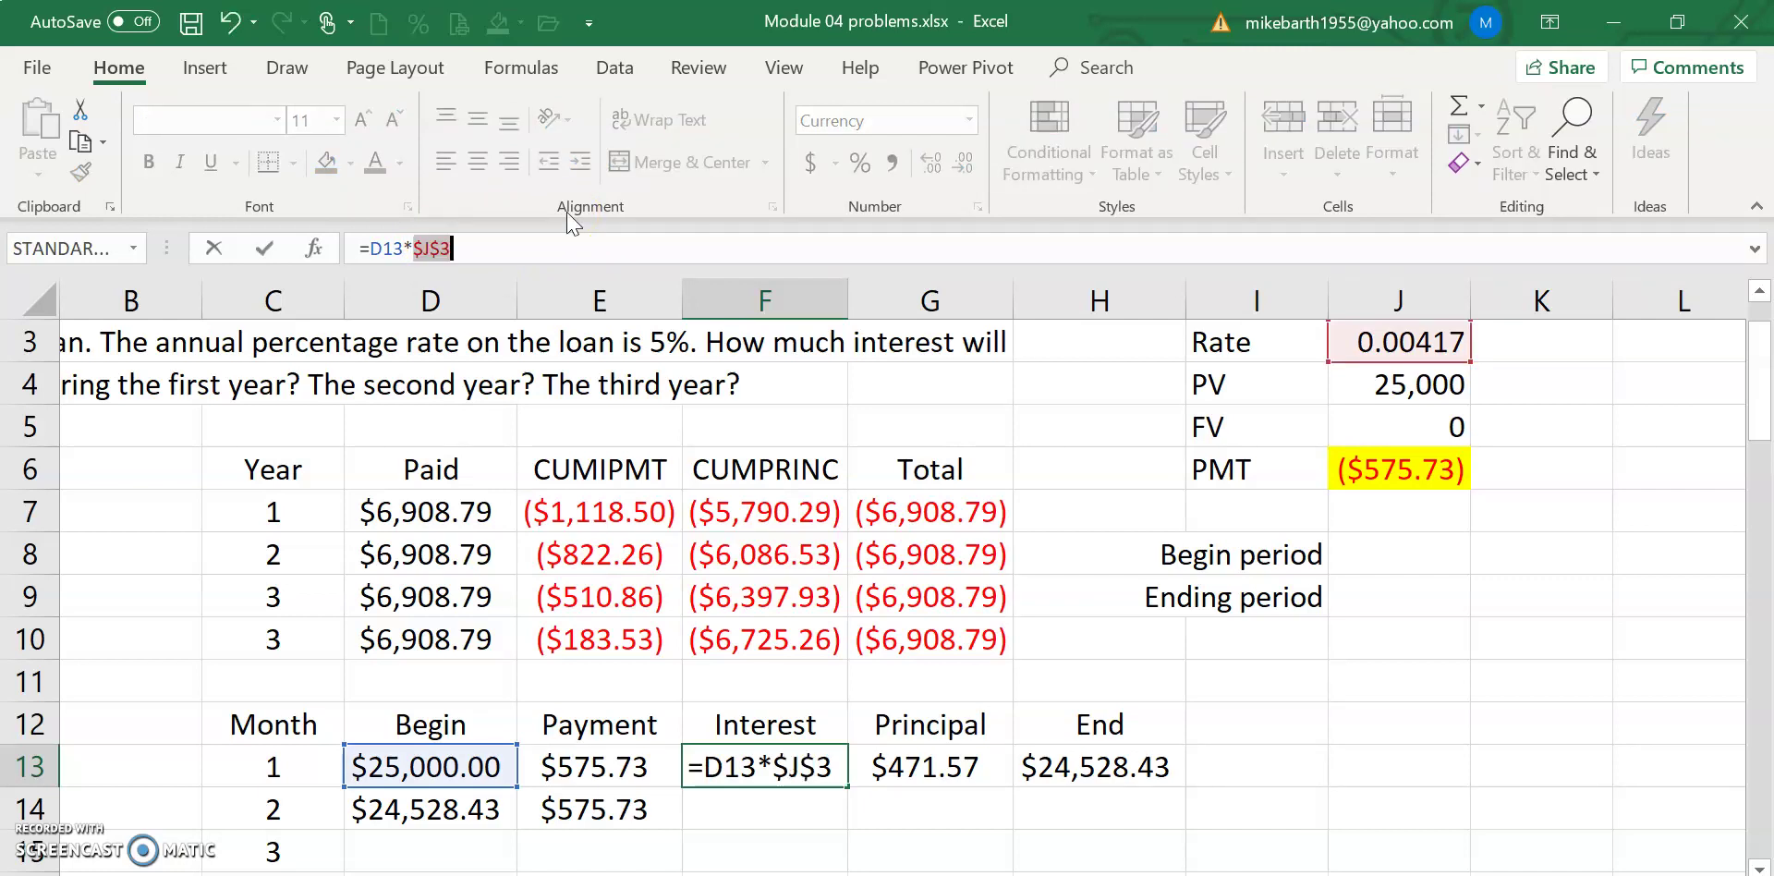
{"action": "key", "text": "Return"}
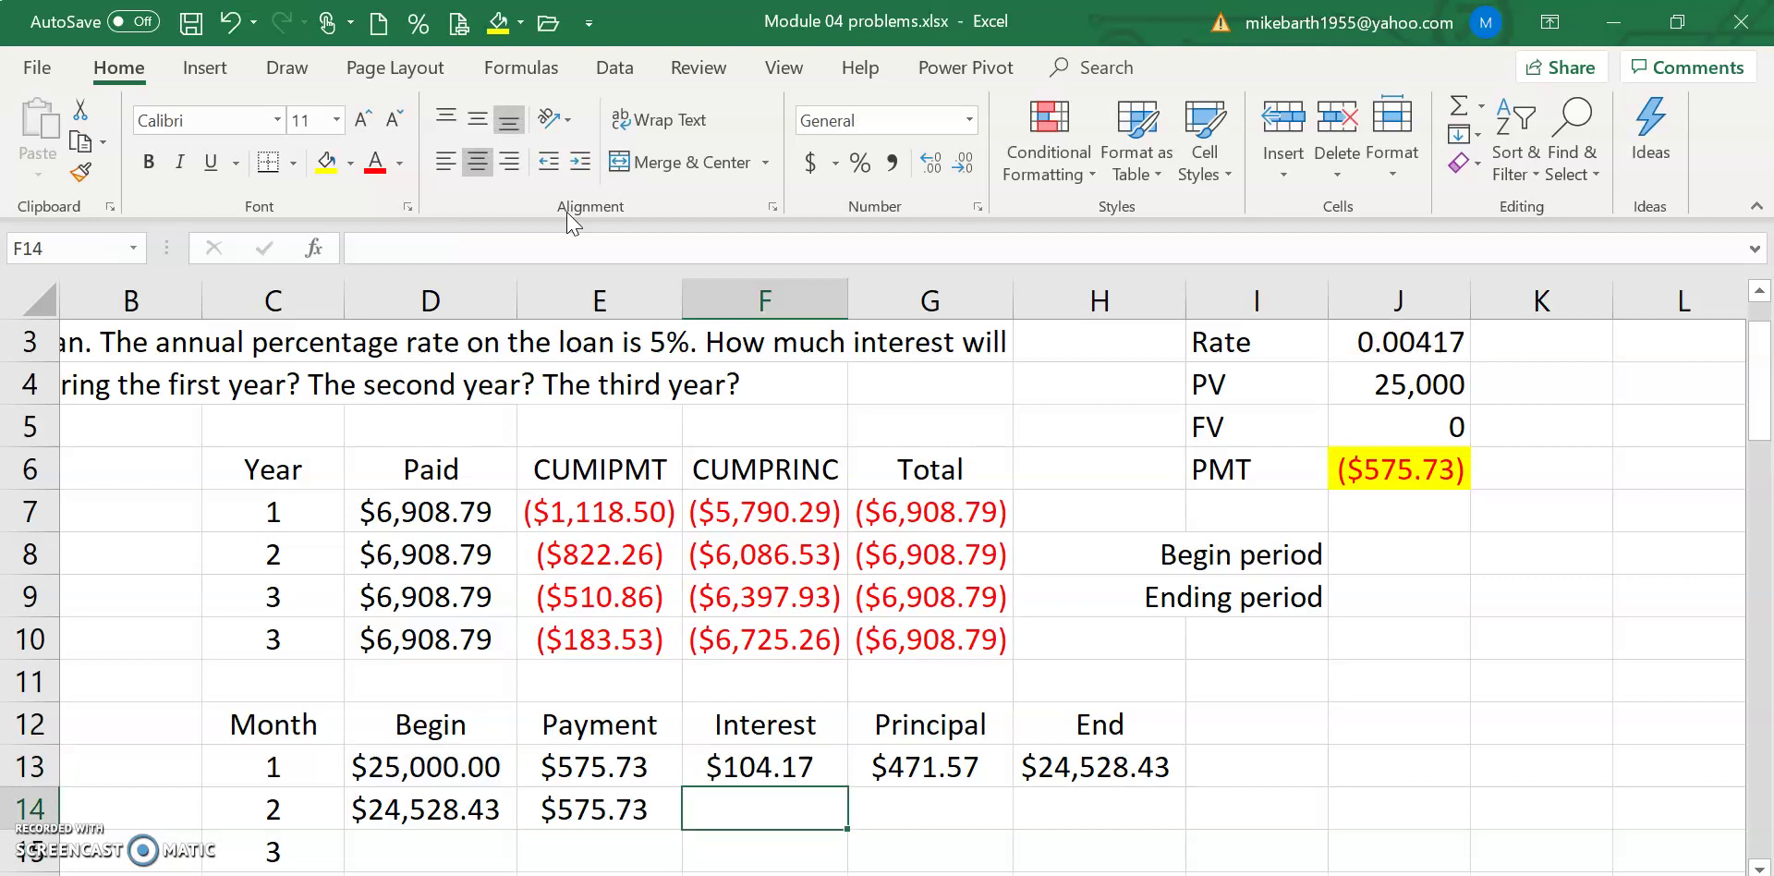
Step: Copy the interest formula from F13 into F14 for month 2
{"action": "key", "text": "Up"}
{"action": "key", "text": "ctrl+c"}
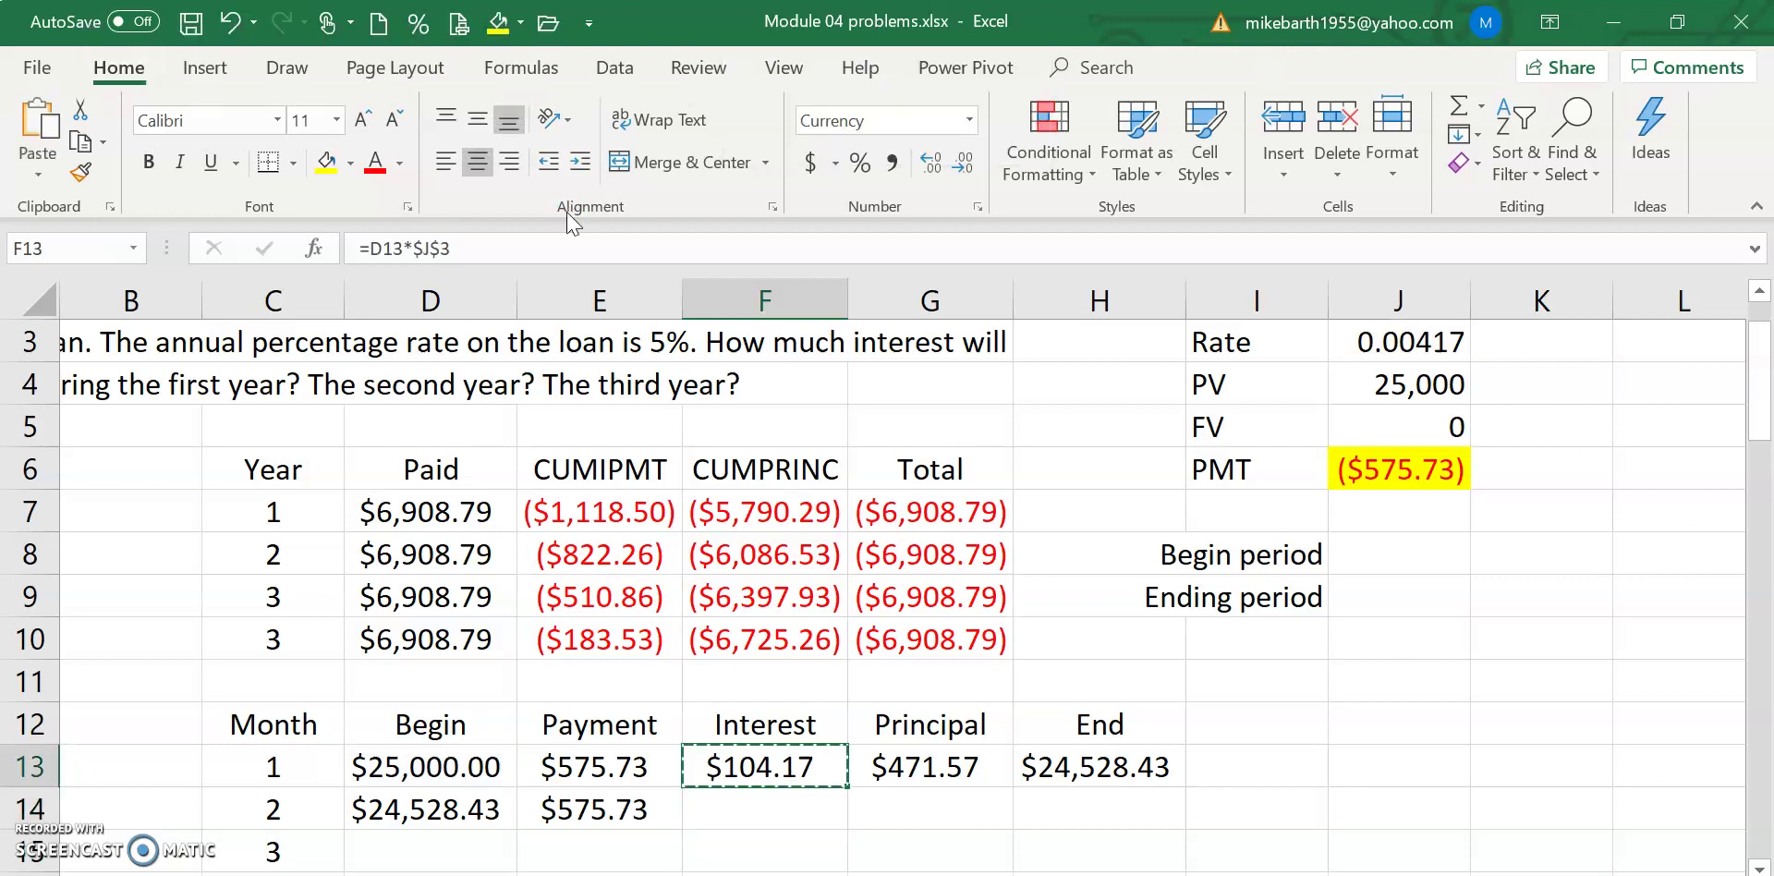
{"action": "key", "text": "Down"}
{"action": "key", "text": "Return"}
Step: Copy the principal formula from G13 into G14 for month 2
{"action": "key", "text": "Right"}
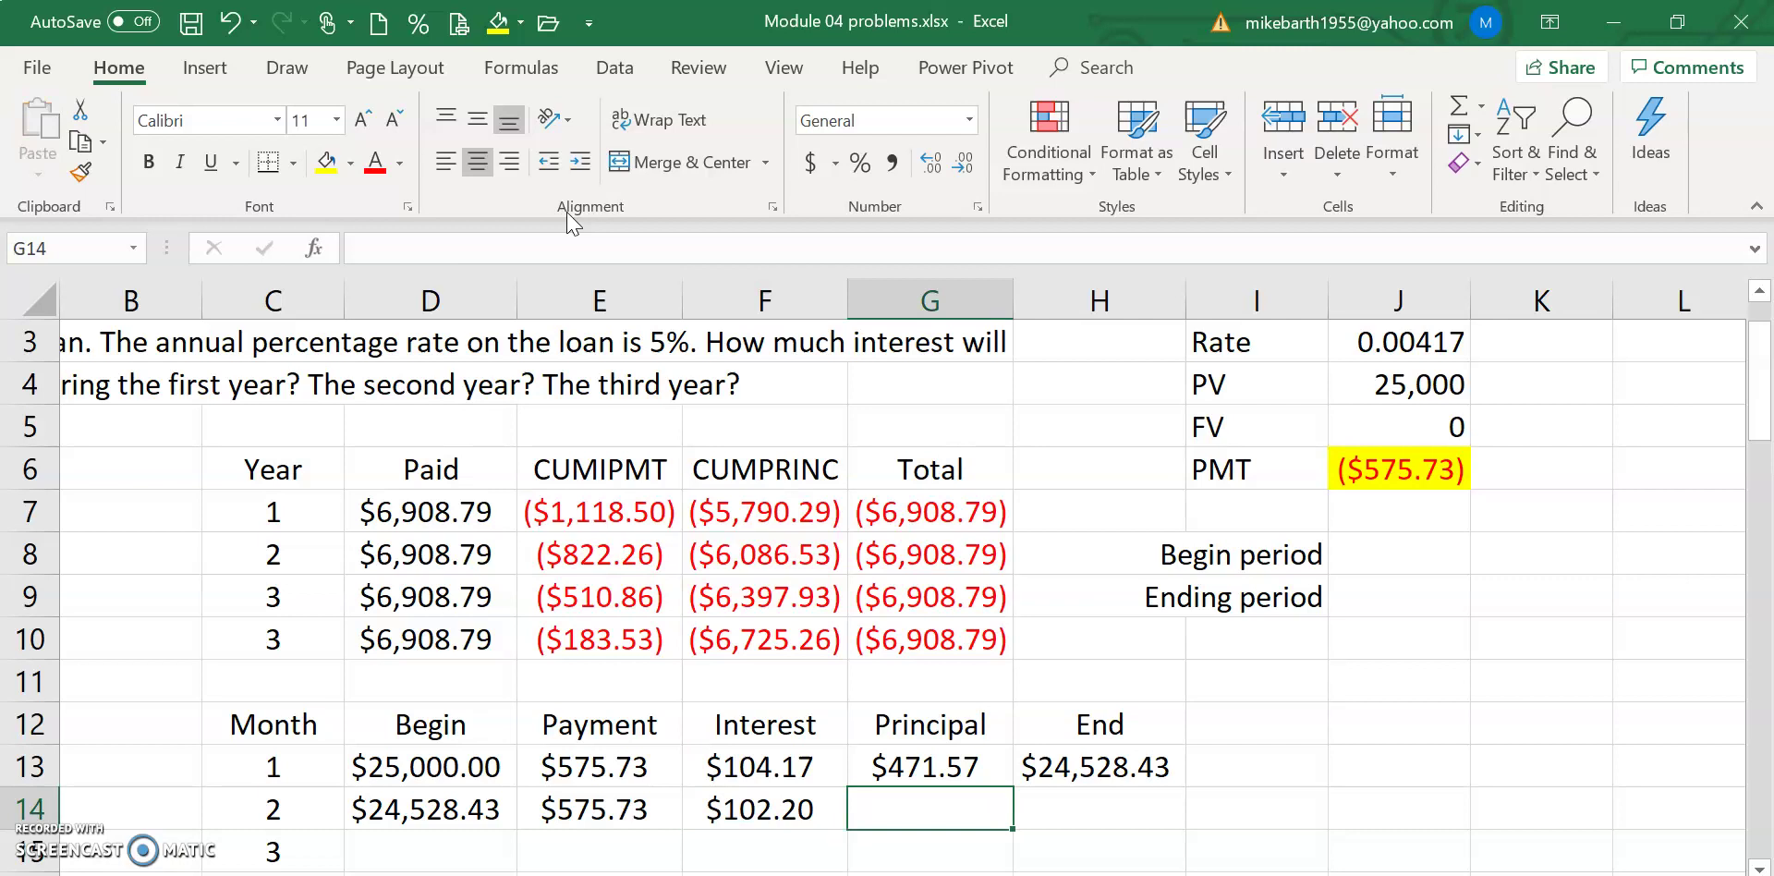
{"action": "key", "text": "Up"}
{"action": "key", "text": "ctrl+c"}
{"action": "key", "text": "Down"}
{"action": "key", "text": "Return"}
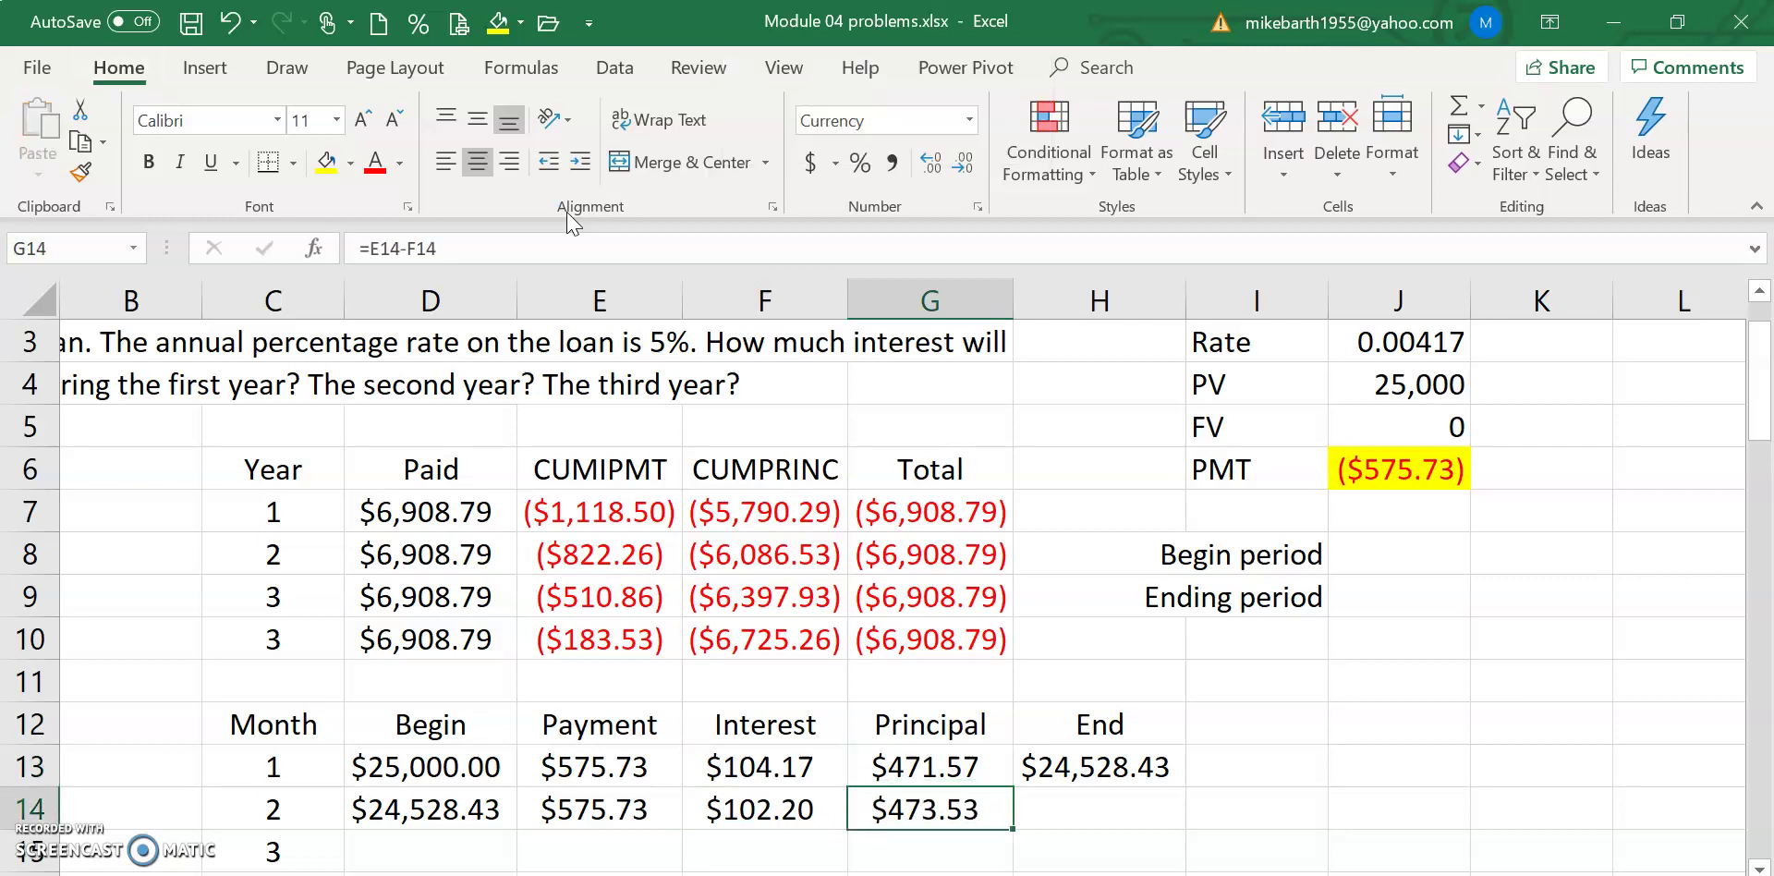
Step: Copy the ending balance formula from H13 into H14 for month 2
{"action": "key", "text": "Right"}
{"action": "key", "text": "Up"}
{"action": "key", "text": "ctrl+c"}
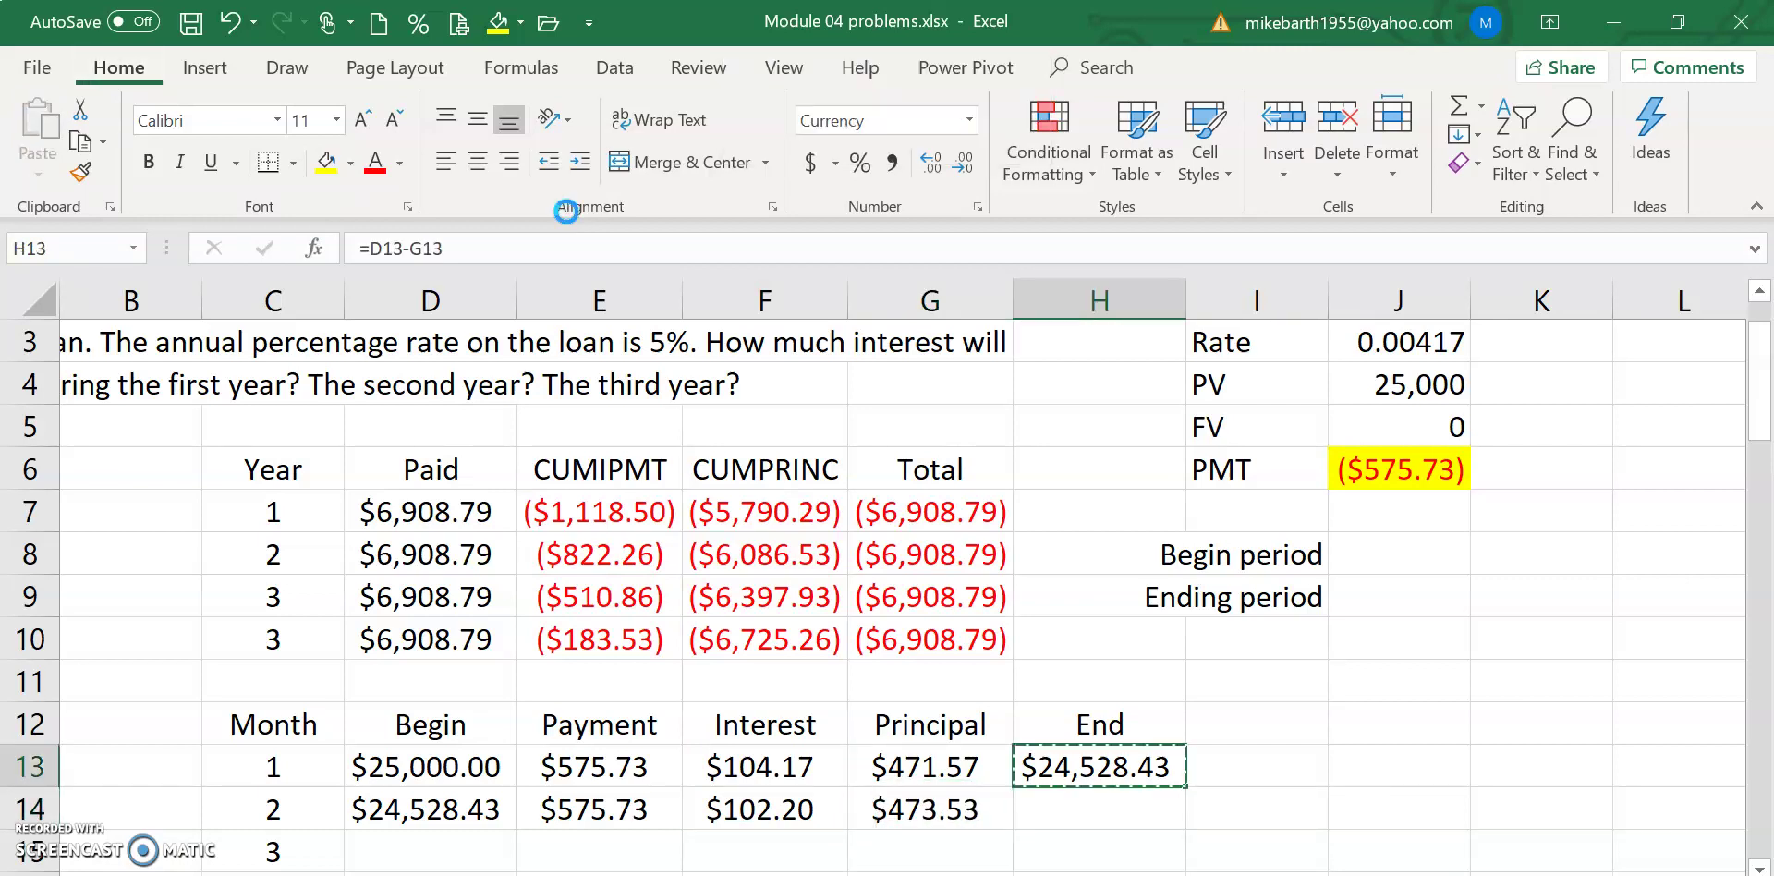
{"action": "key", "text": "Down"}
{"action": "key", "text": "Return"}
Step: Copy the month 2 formulas in D14 through H14 and paste them down through row 60 for month 48
{"action": "key", "text": "Left"}
{"action": "key", "text": "Left"}
{"action": "key", "text": "Left"}
{"action": "key", "text": "Left"}
{"action": "key", "text": "shift+Right"}
{"action": "key", "text": "shift+Right"}
{"action": "key", "text": "shift+Right"}
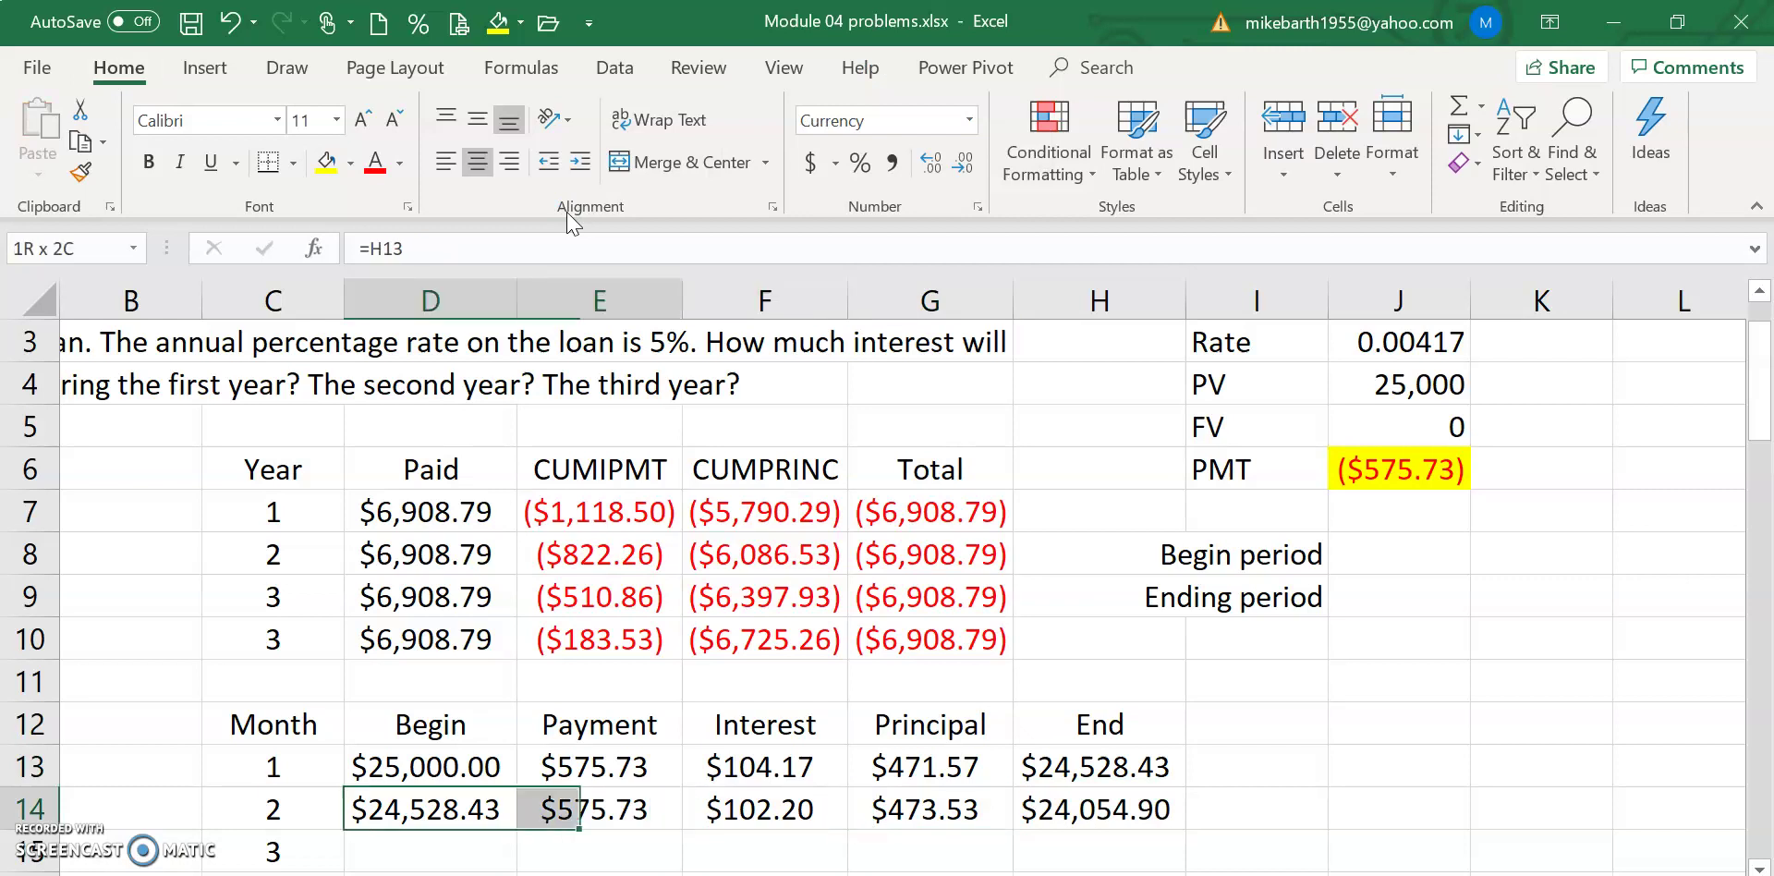
{"action": "key", "text": "shift+Right"}
{"action": "key", "text": "ctrl+c"}
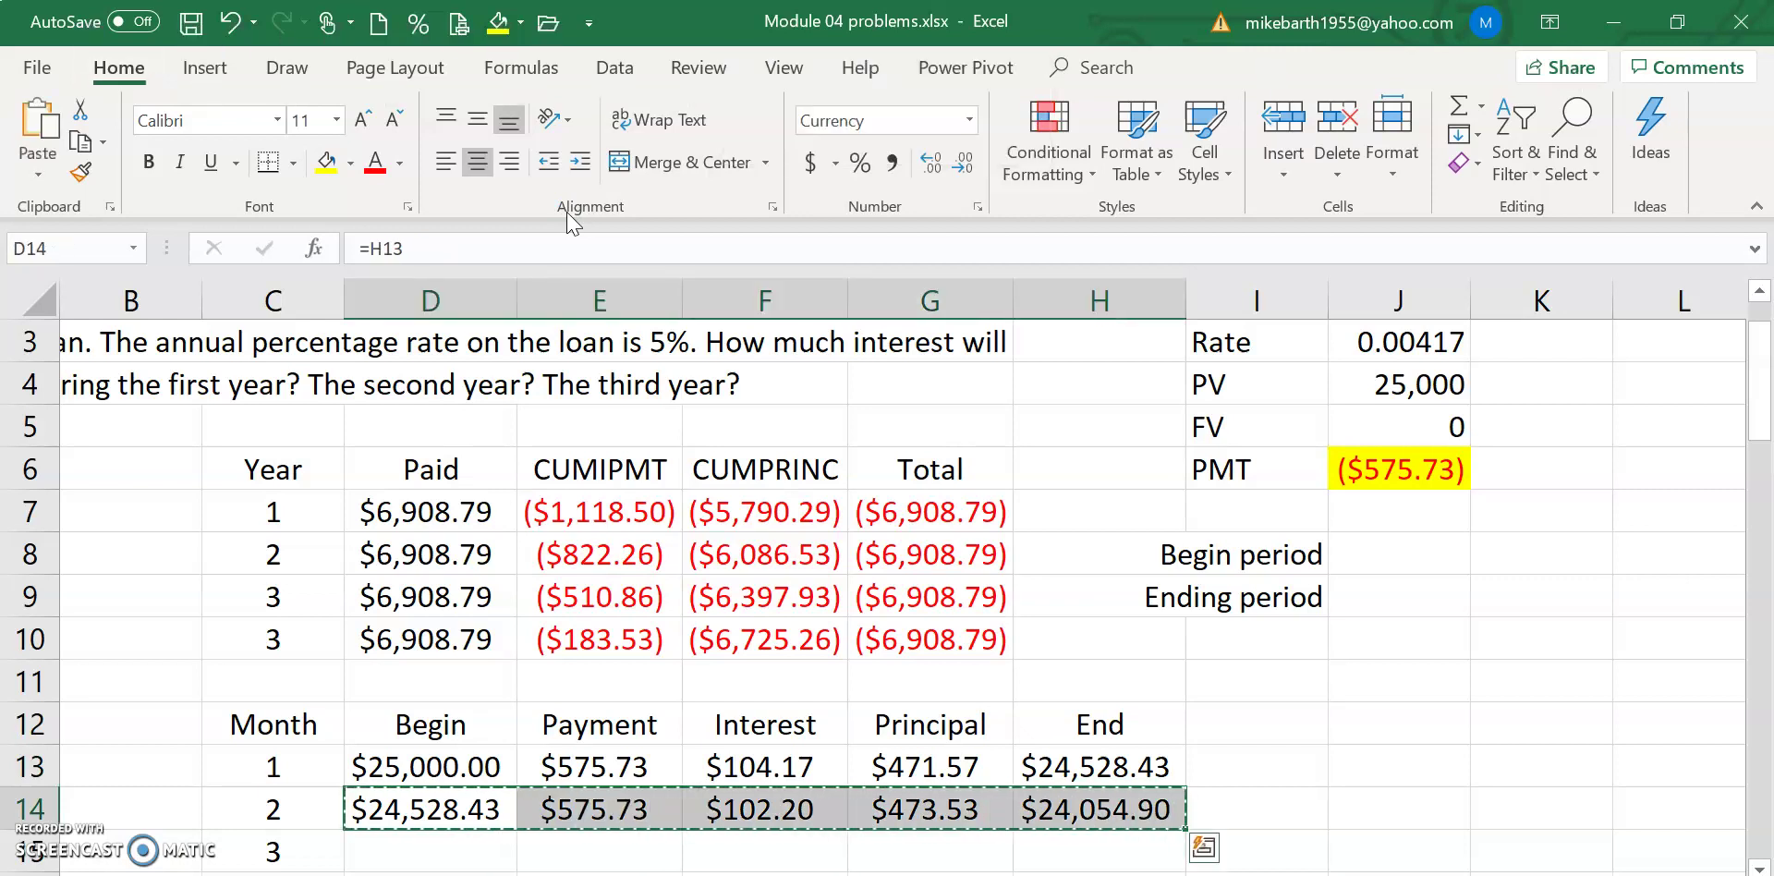
{"action": "key", "text": "shift+Down"}
{"action": "key", "text": "shift+Down"}
{"action": "key", "text": "shift+Down"}
{"action": "key", "text": "shift+Down"}
{"action": "key", "text": "shift+Down"}
{"action": "key", "text": "shift+Down"}
{"action": "key", "text": "shift+Down"}
{"action": "key", "text": "shift+Down"}
{"action": "key", "text": "shift+Down"}
{"action": "key", "text": "shift+Down"}
{"action": "key", "text": "shift+Down"}
{"action": "key", "text": "shift+Down"}
{"action": "key", "text": "shift+Down"}
{"action": "key", "text": "shift+Down"}
{"action": "key", "text": "shift+Down"}
{"action": "key", "text": "shift+Down"}
{"action": "key", "text": "shift+Down"}
{"action": "key", "text": "shift+Down"}
{"action": "key", "text": "shift+Down"}
{"action": "key", "text": "shift+Down"}
{"action": "key", "text": "shift+Down"}
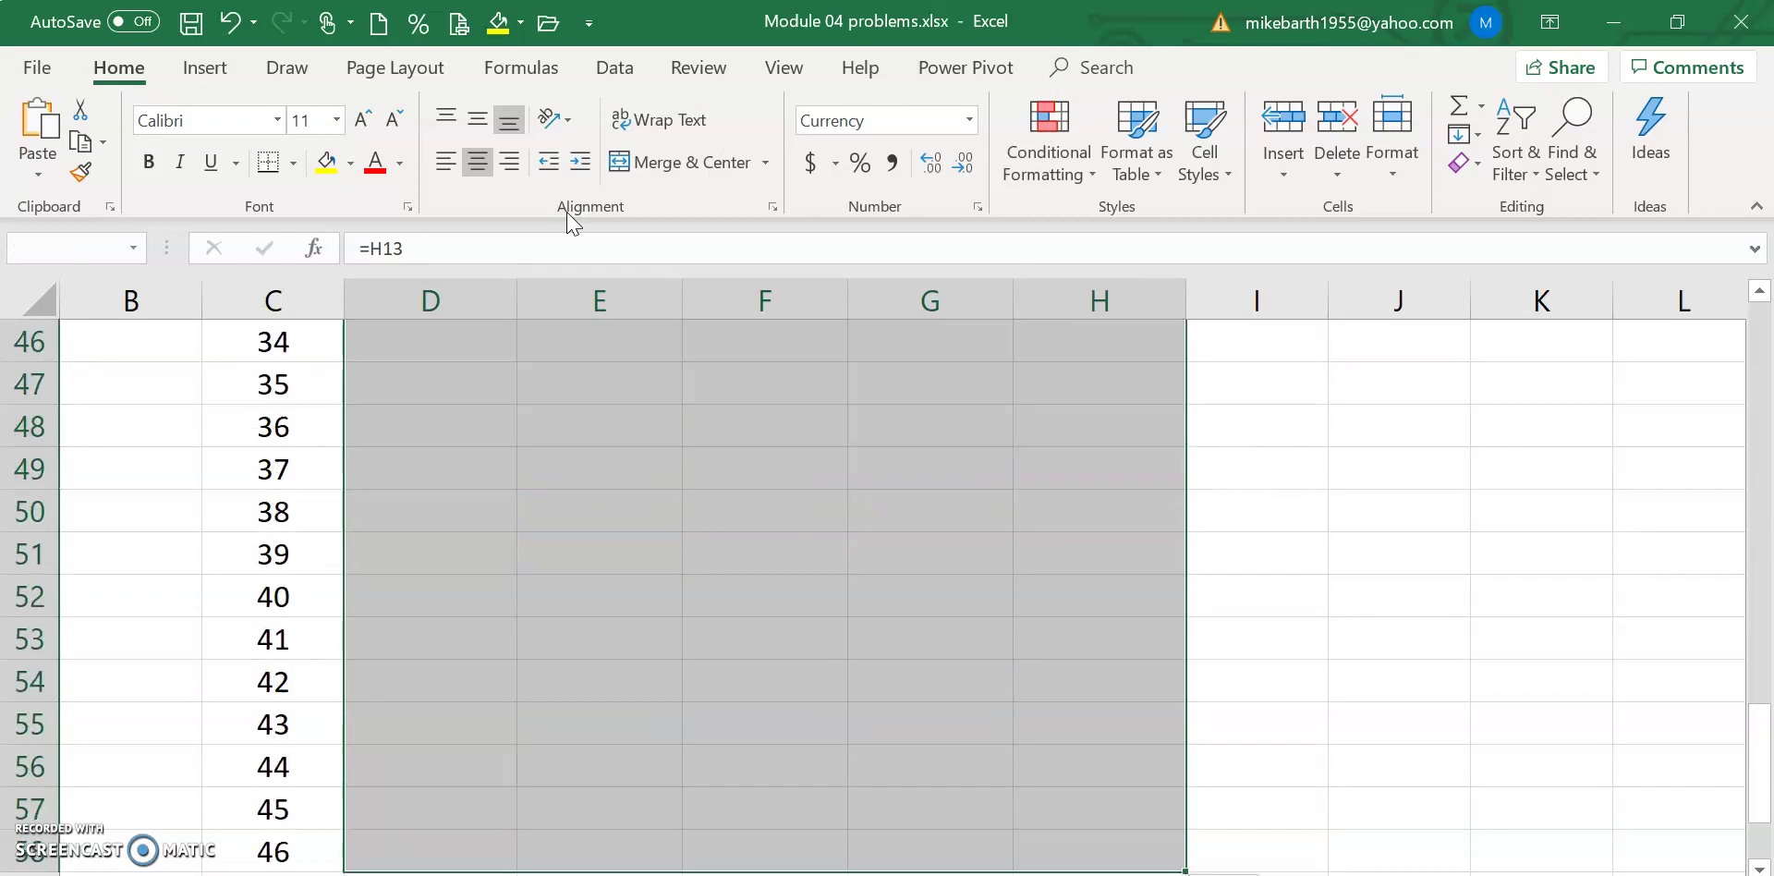
{"action": "key", "text": "shift+Up"}
{"action": "key", "text": "shift+Up"}
{"action": "key", "text": "shift+Up"}
{"action": "key", "text": "shift+Up"}
{"action": "key", "text": "shift+Up"}
{"action": "key", "text": "shift+Up"}
{"action": "key", "text": "shift+Up"}
{"action": "key", "text": "shift+Up"}
{"action": "key", "text": "shift+Up"}
{"action": "key", "text": "shift+Up"}
{"action": "key", "text": "shift+Up"}
{"action": "key", "text": "shift+Up"}
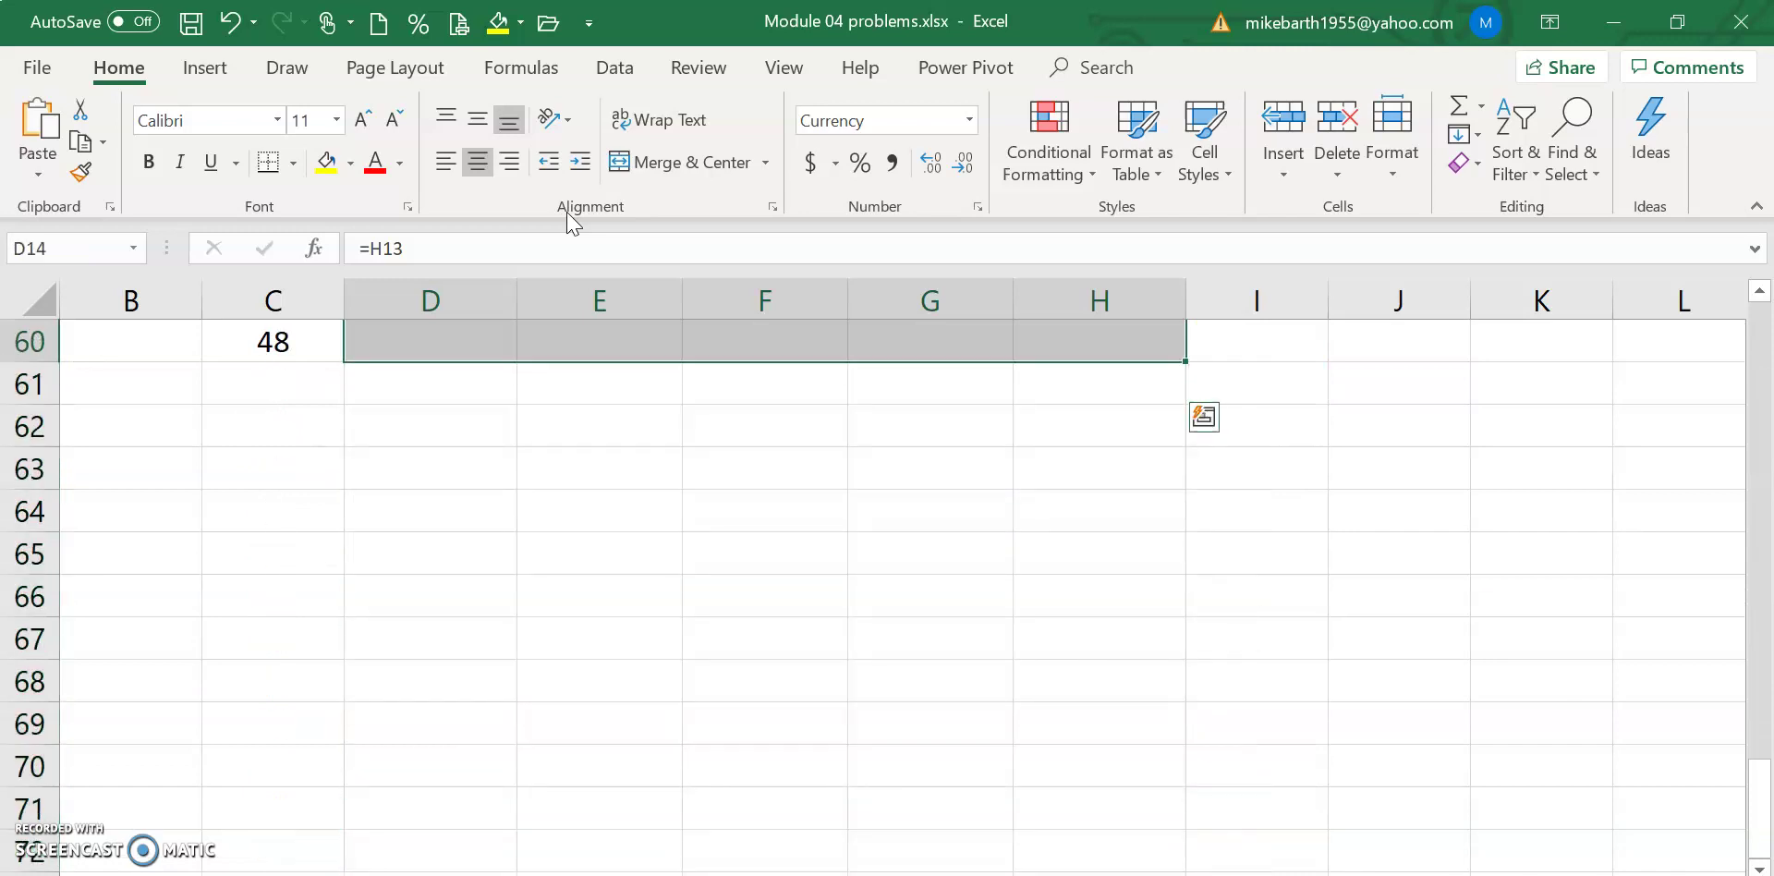
{"action": "key", "text": "Return"}
Step: Examine the last rows of the amortization table, including month 48's ending balance in H60
{"action": "key", "text": "ctrl+Down"}
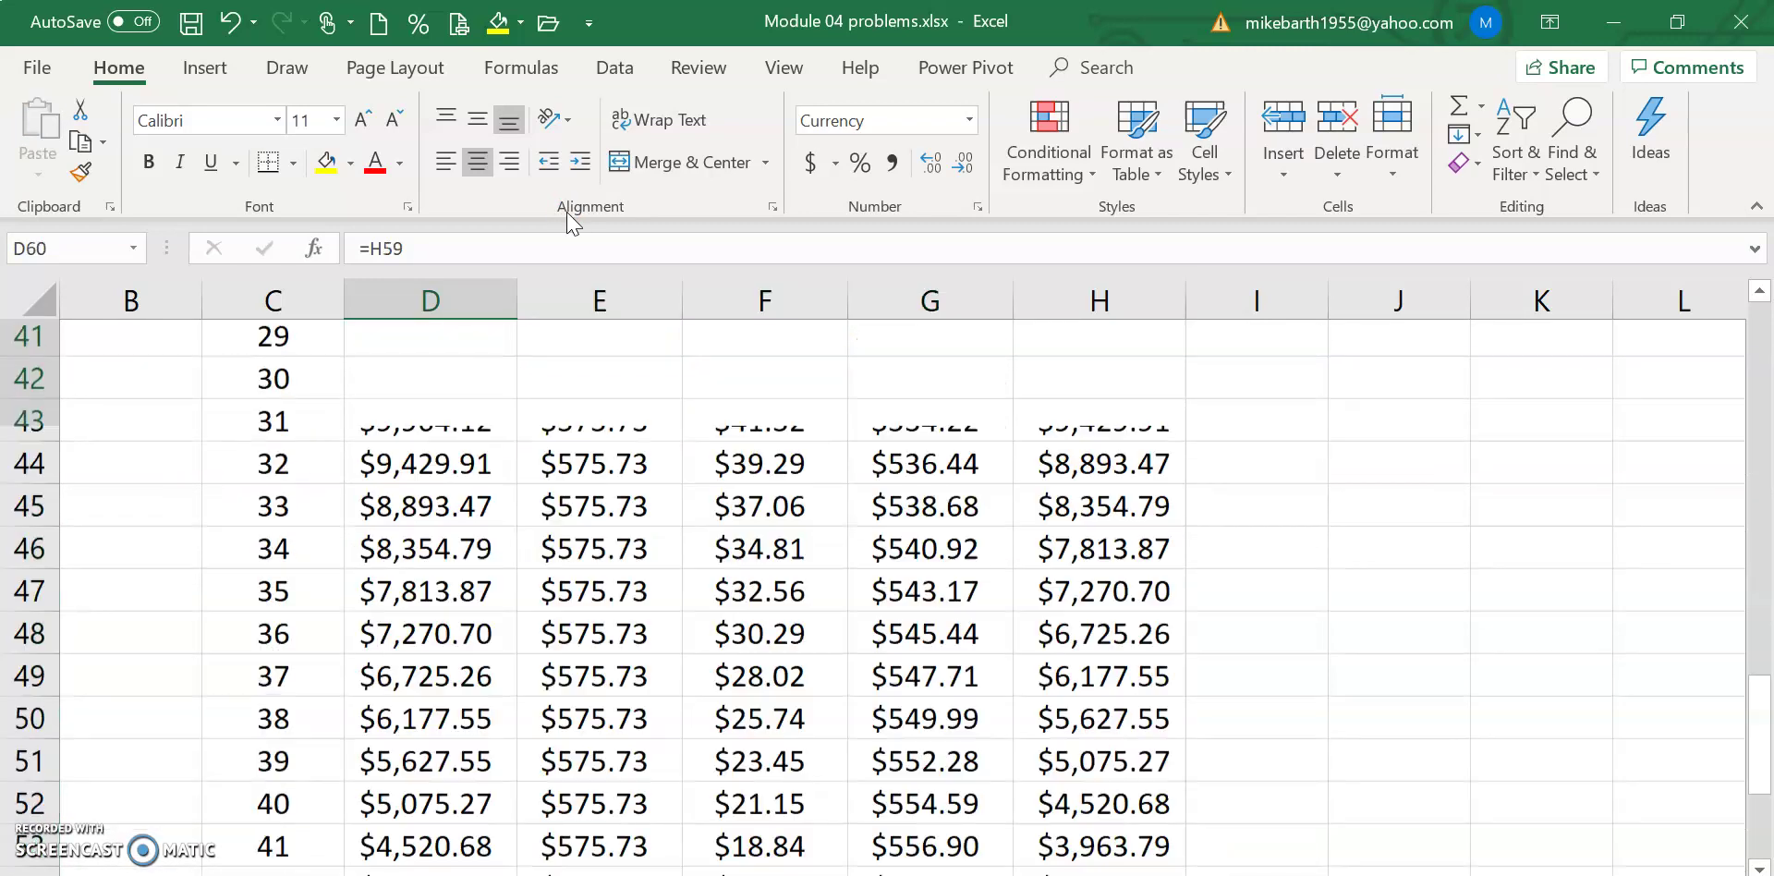
{"action": "key", "text": "Down"}
{"action": "key", "text": "Up"}
{"action": "key", "text": "Up"}
{"action": "key", "text": "Right"}
{"action": "key", "text": "Right"}
{"action": "key", "text": "Right"}
{"action": "key", "text": "Right"}
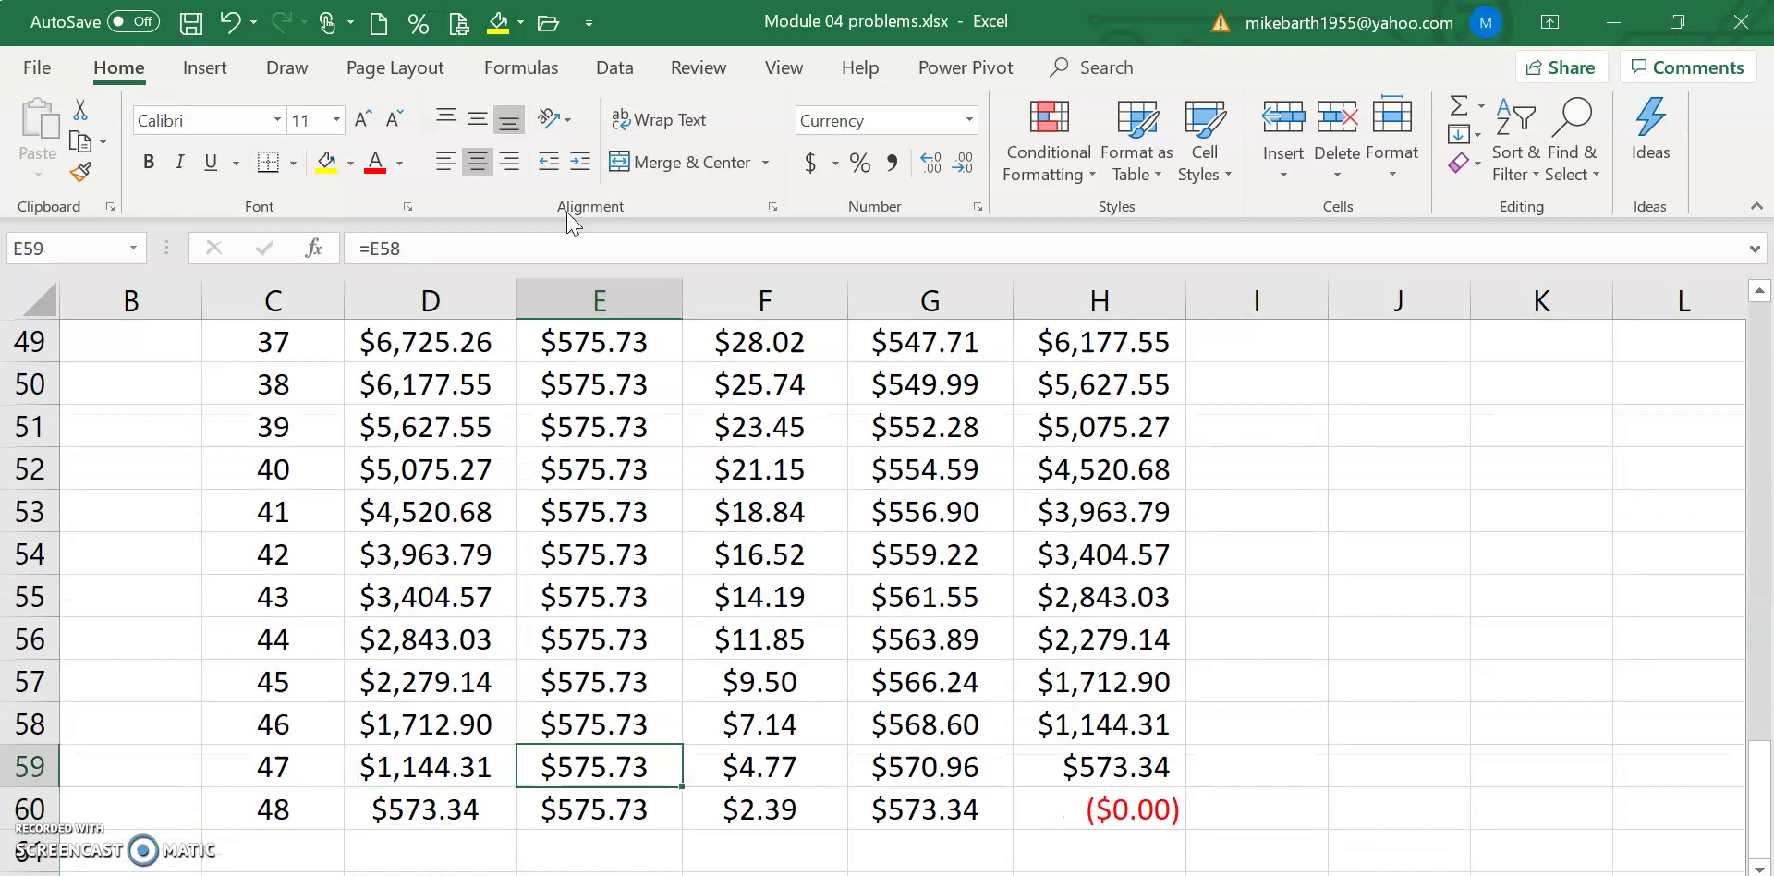
{"action": "key", "text": "Down"}
Step: Review the table back up to the yearly summary and examine its CUMIPMT interest figures
{"action": "key", "text": "Up"}
{"action": "key", "text": "Up"}
{"action": "key", "text": "Up"}
{"action": "key", "text": "Up"}
{"action": "key", "text": "Up"}
{"action": "key", "text": "Up"}
{"action": "key", "text": "Up"}
{"action": "key", "text": "Up"}
{"action": "key", "text": "Up"}
{"action": "key", "text": "Up"}
{"action": "key", "text": "Up"}
{"action": "key", "text": "Up"}
{"action": "key", "text": "Up"}
{"action": "key", "text": "Up"}
{"action": "key", "text": "Up"}
{"action": "key", "text": "Up"}
{"action": "key", "text": "Up"}
{"action": "key", "text": "Up"}
{"action": "key", "text": "Up"}
{"action": "key", "text": "Up"}
{"action": "key", "text": "Up"}
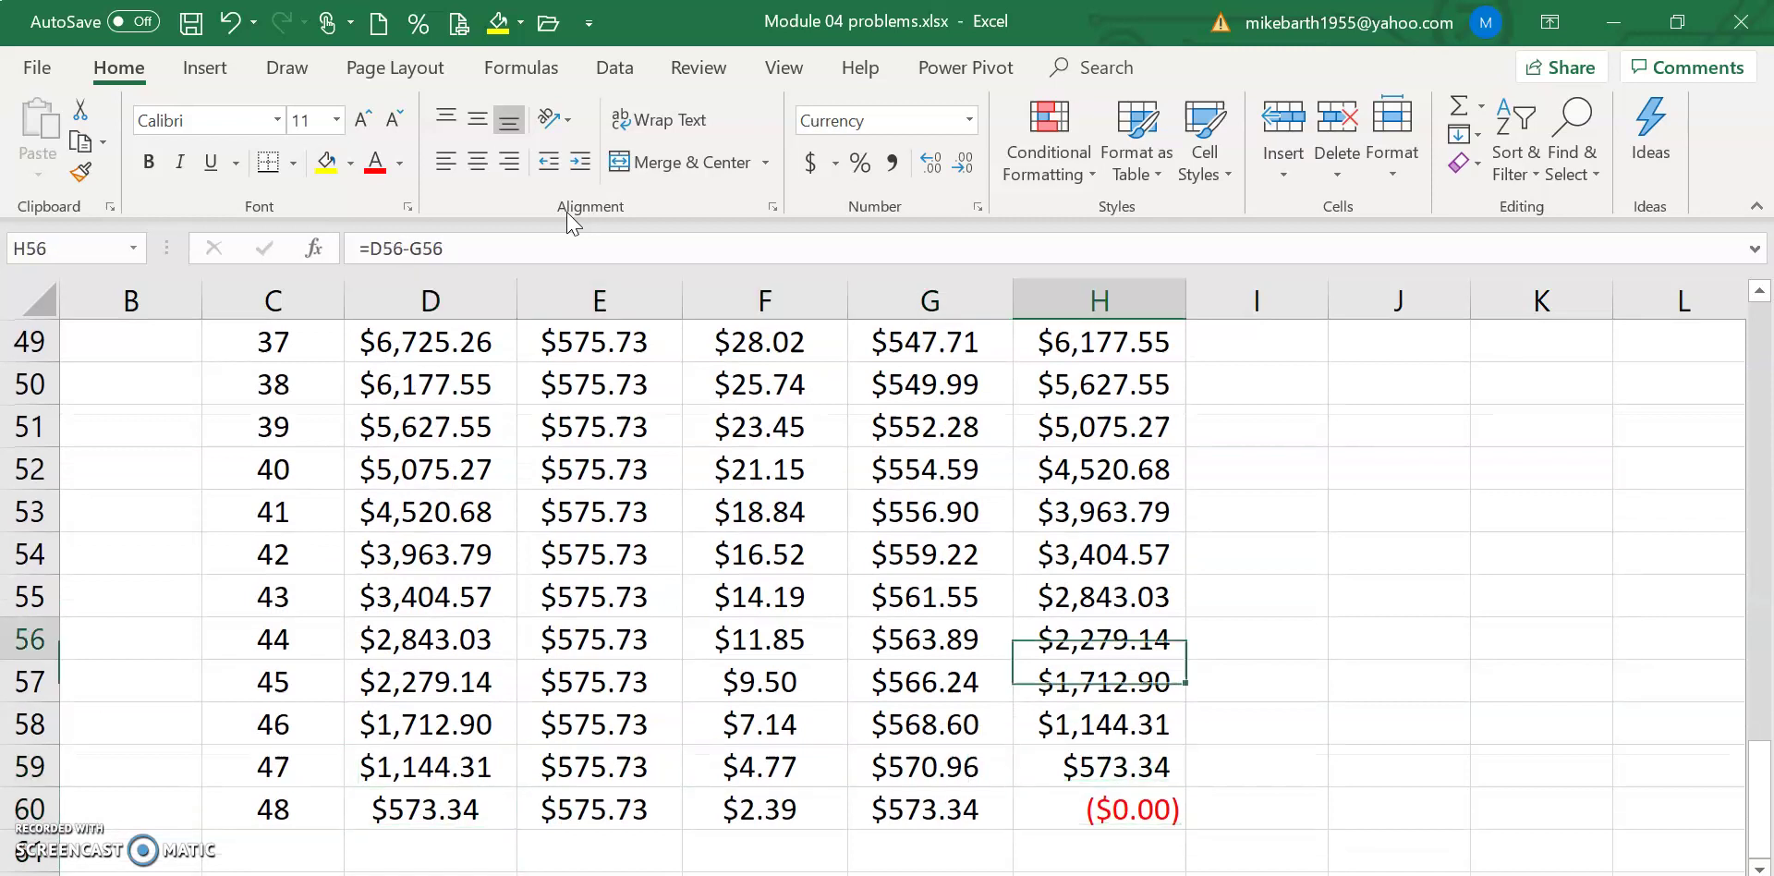
{"action": "key", "text": "Up"}
{"action": "key", "text": "Up"}
{"action": "key", "text": "Up"}
{"action": "key", "text": "Up"}
{"action": "key", "text": "Up"}
{"action": "key", "text": "Up"}
{"action": "key", "text": "Up"}
{"action": "key", "text": "Up"}
{"action": "key", "text": "Up"}
{"action": "key", "text": "Up"}
{"action": "key", "text": "Down"}
{"action": "key", "text": "Down"}
{"action": "key", "text": "Down"}
{"action": "key", "text": "Down"}
{"action": "key", "text": "Down"}
{"action": "key", "text": "Down"}
{"action": "key", "text": "Down"}
{"action": "key", "text": "Down"}
{"action": "key", "text": "Down"}
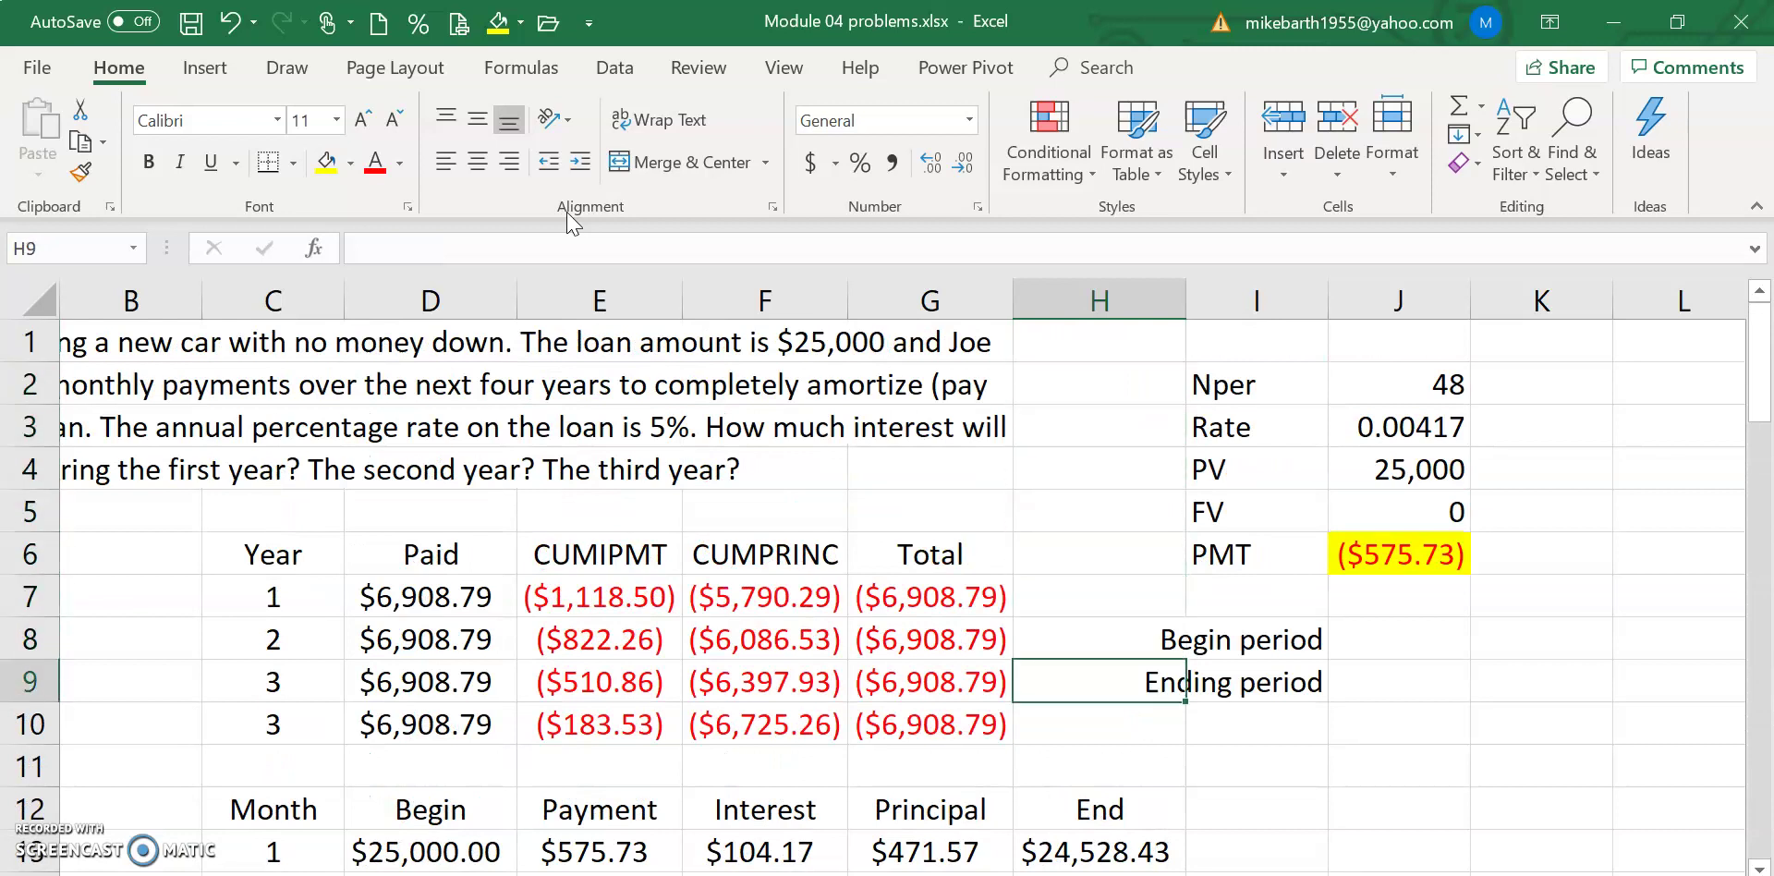
{"action": "key", "text": "Left"}
{"action": "key", "text": "Left"}
{"action": "key", "text": "Left"}
{"action": "key", "text": "Up"}
{"action": "key", "text": "Up"}
{"action": "key", "text": "Up"}
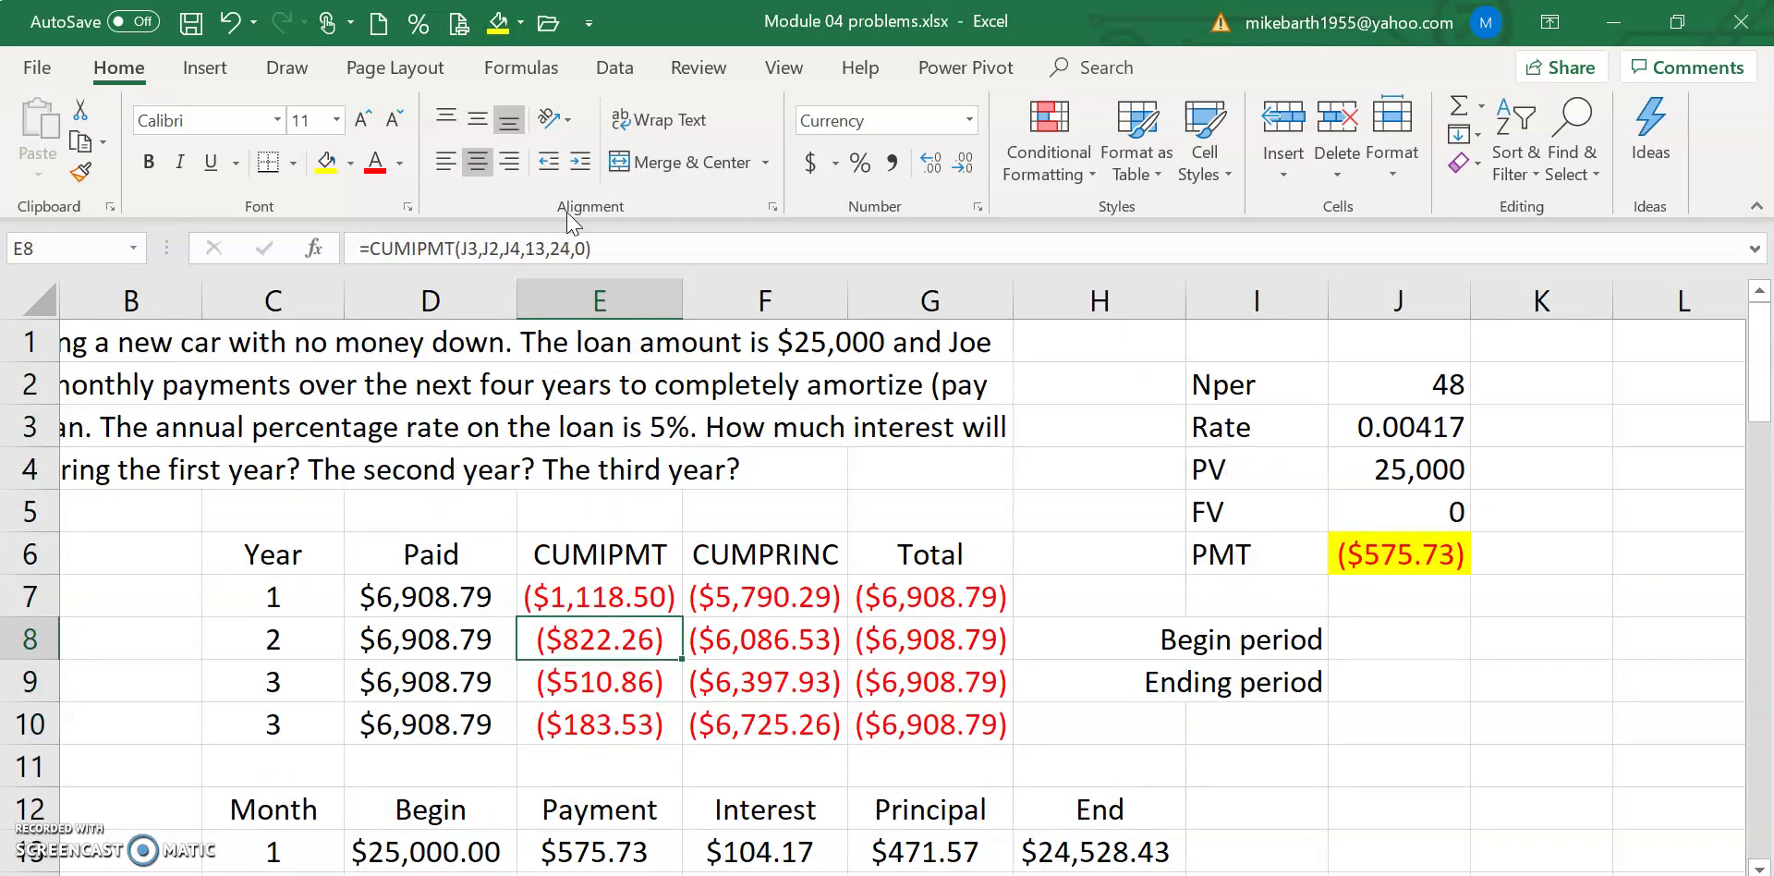
Step: Delete the Begin period and Ending period labels from I8 and I9
{"action": "key", "text": "Right"}
{"action": "key", "text": "Right"}
{"action": "key", "text": "Right"}
{"action": "key", "text": "Right"}
{"action": "key", "text": "Left"}
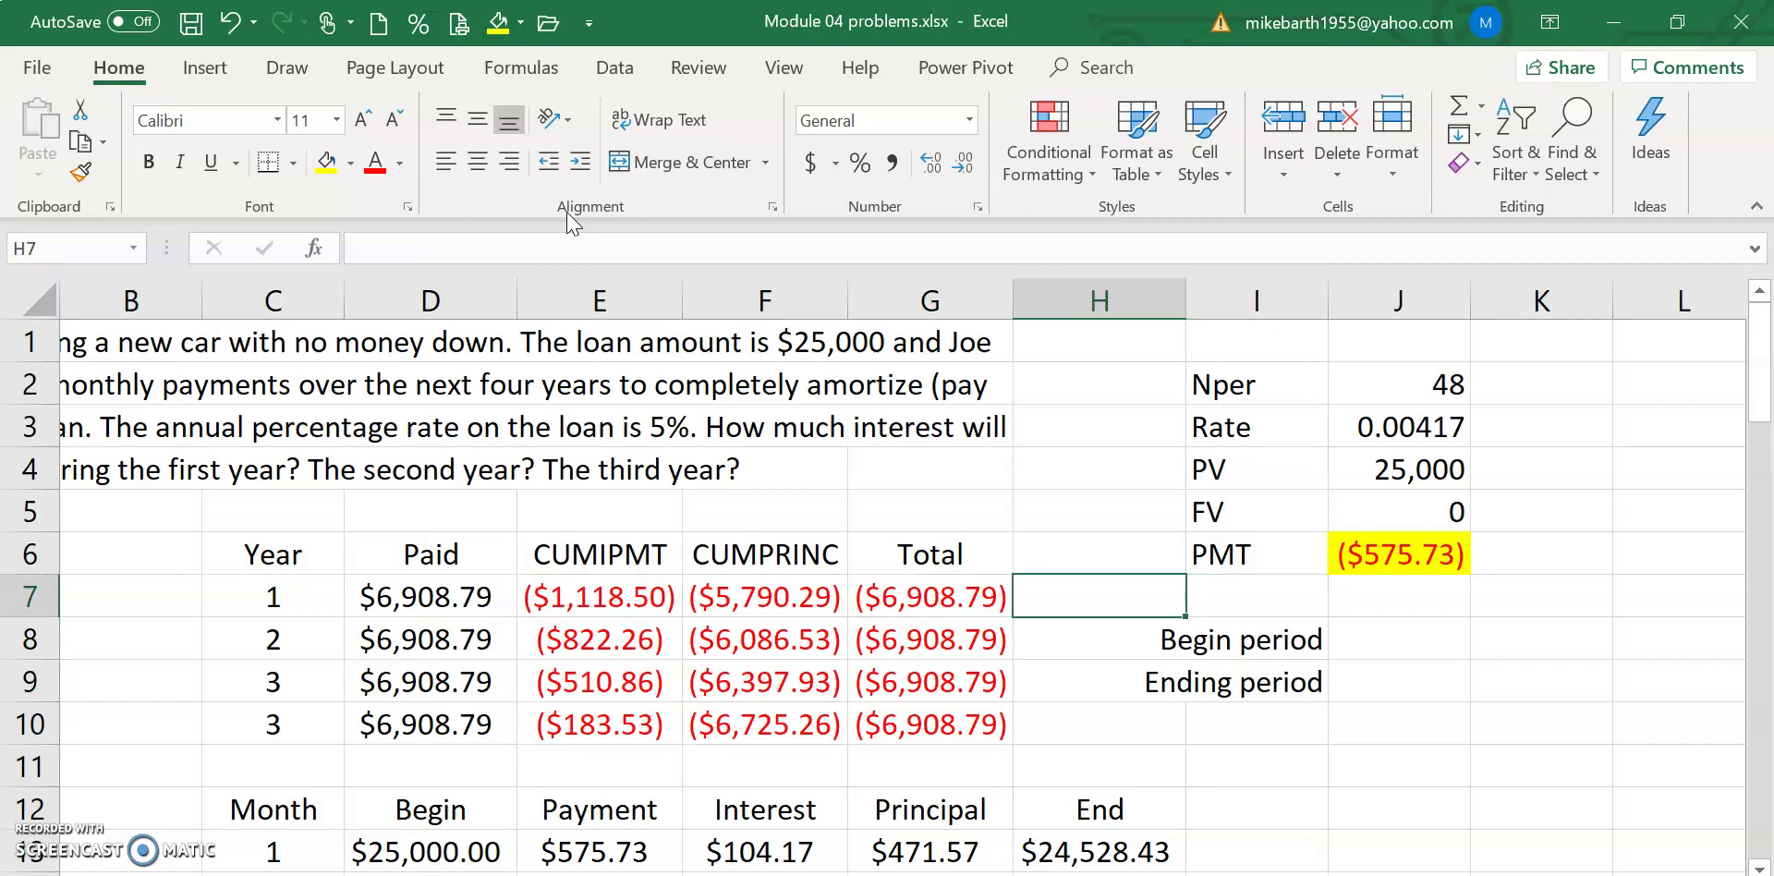
{"action": "key", "text": "Down"}
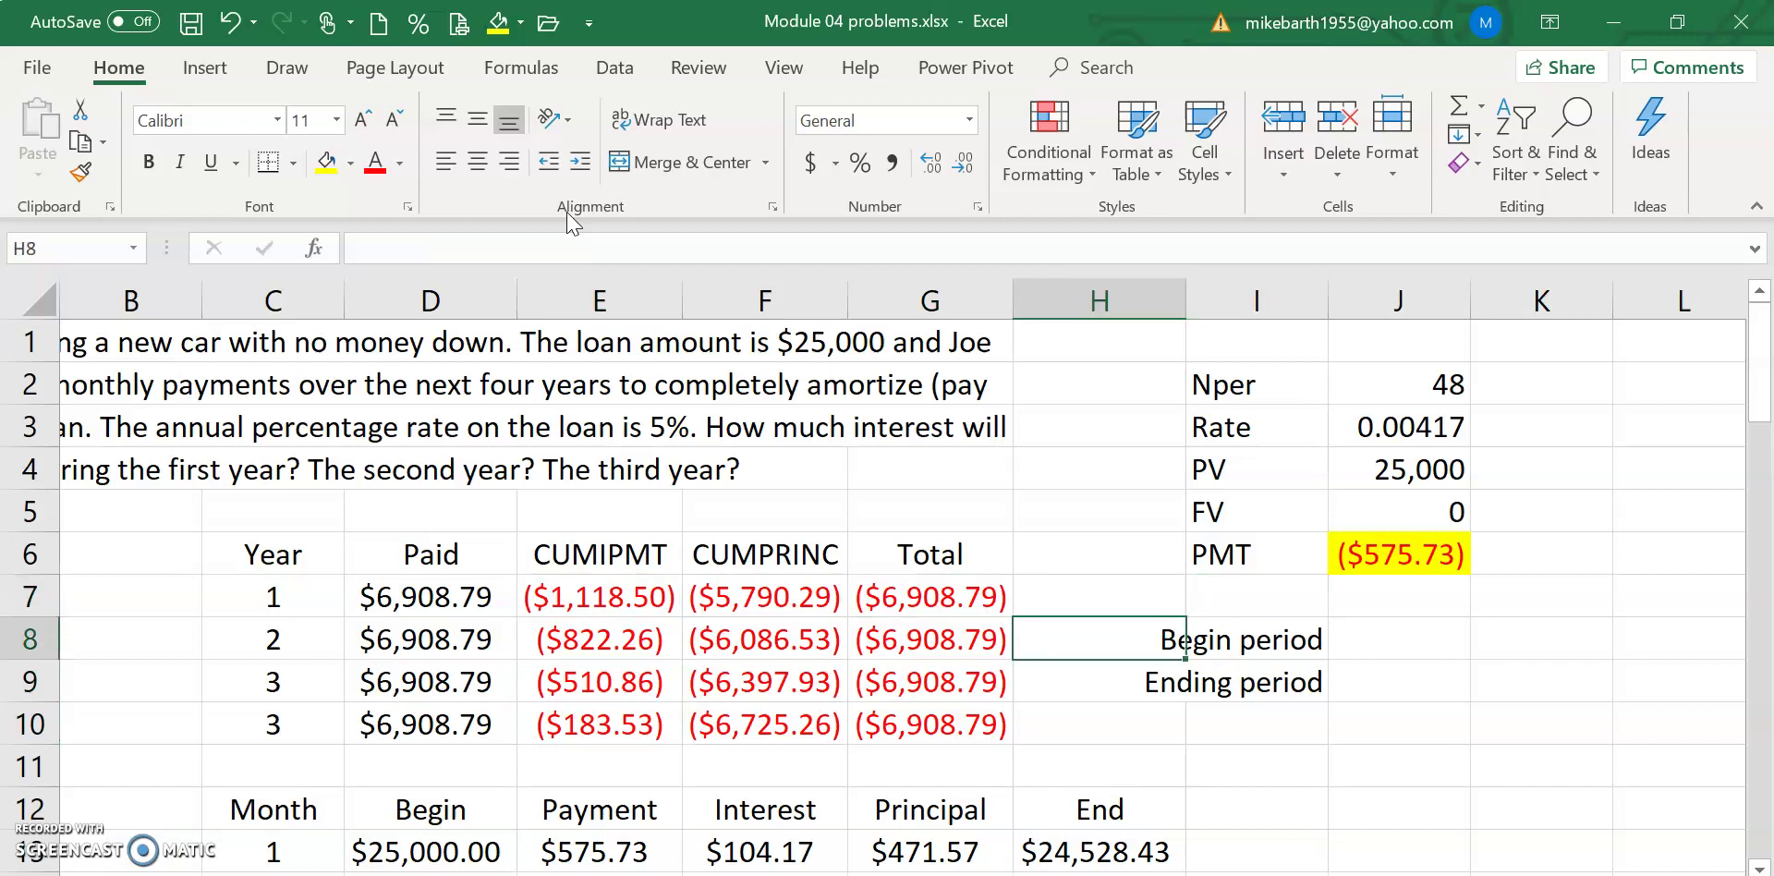
{"action": "key", "text": "Right"}
{"action": "key", "text": "shift+Down"}
{"action": "key", "text": "Delete"}
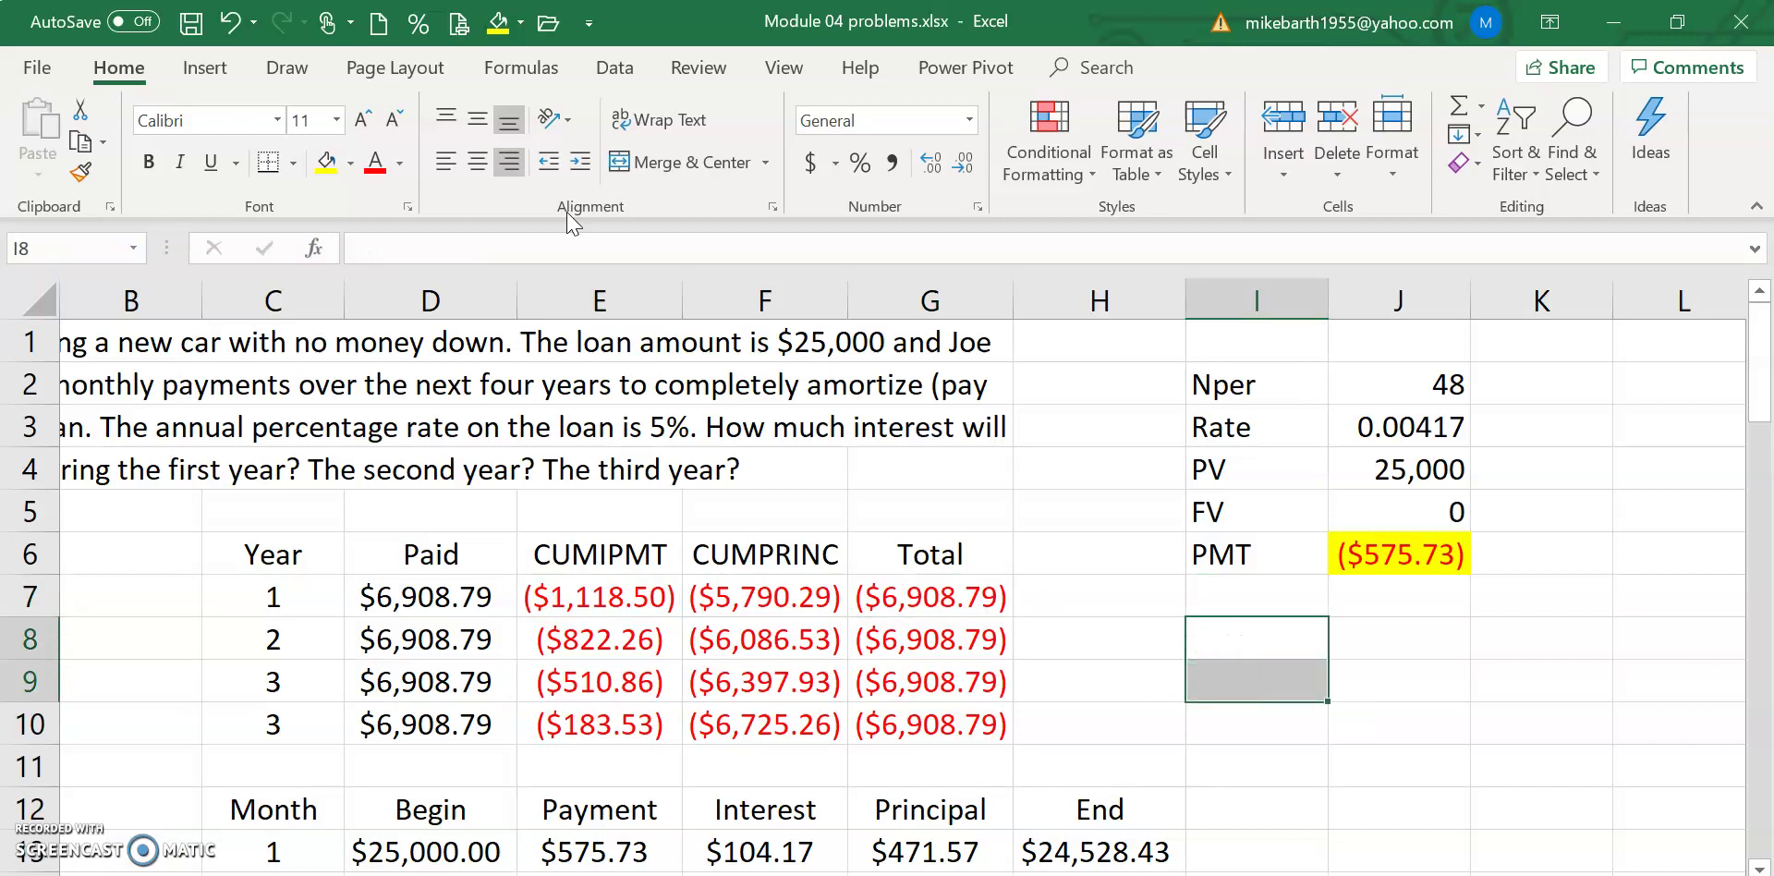
{"action": "key", "text": "Left"}
{"action": "key", "text": "Right"}
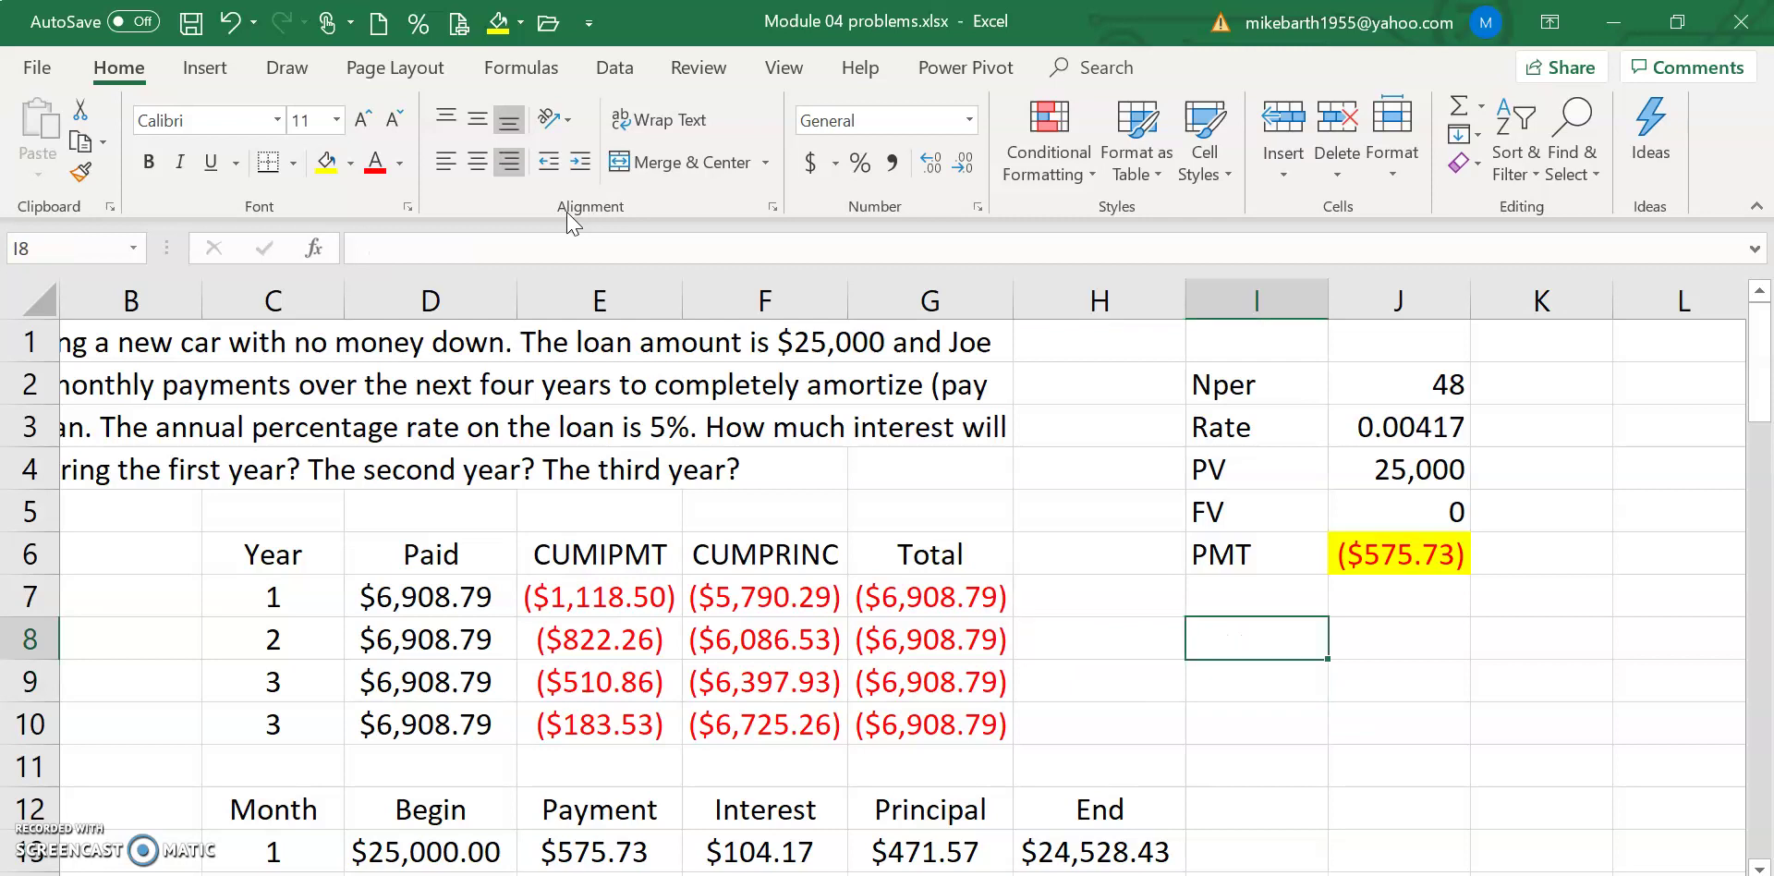
Step: Insert a blank column at I and enter the heading cum int in H6
{"action": "key", "text": "ctrl+space"}
{"action": "key", "text": "alt+i"}
{"action": "key", "text": "c"}
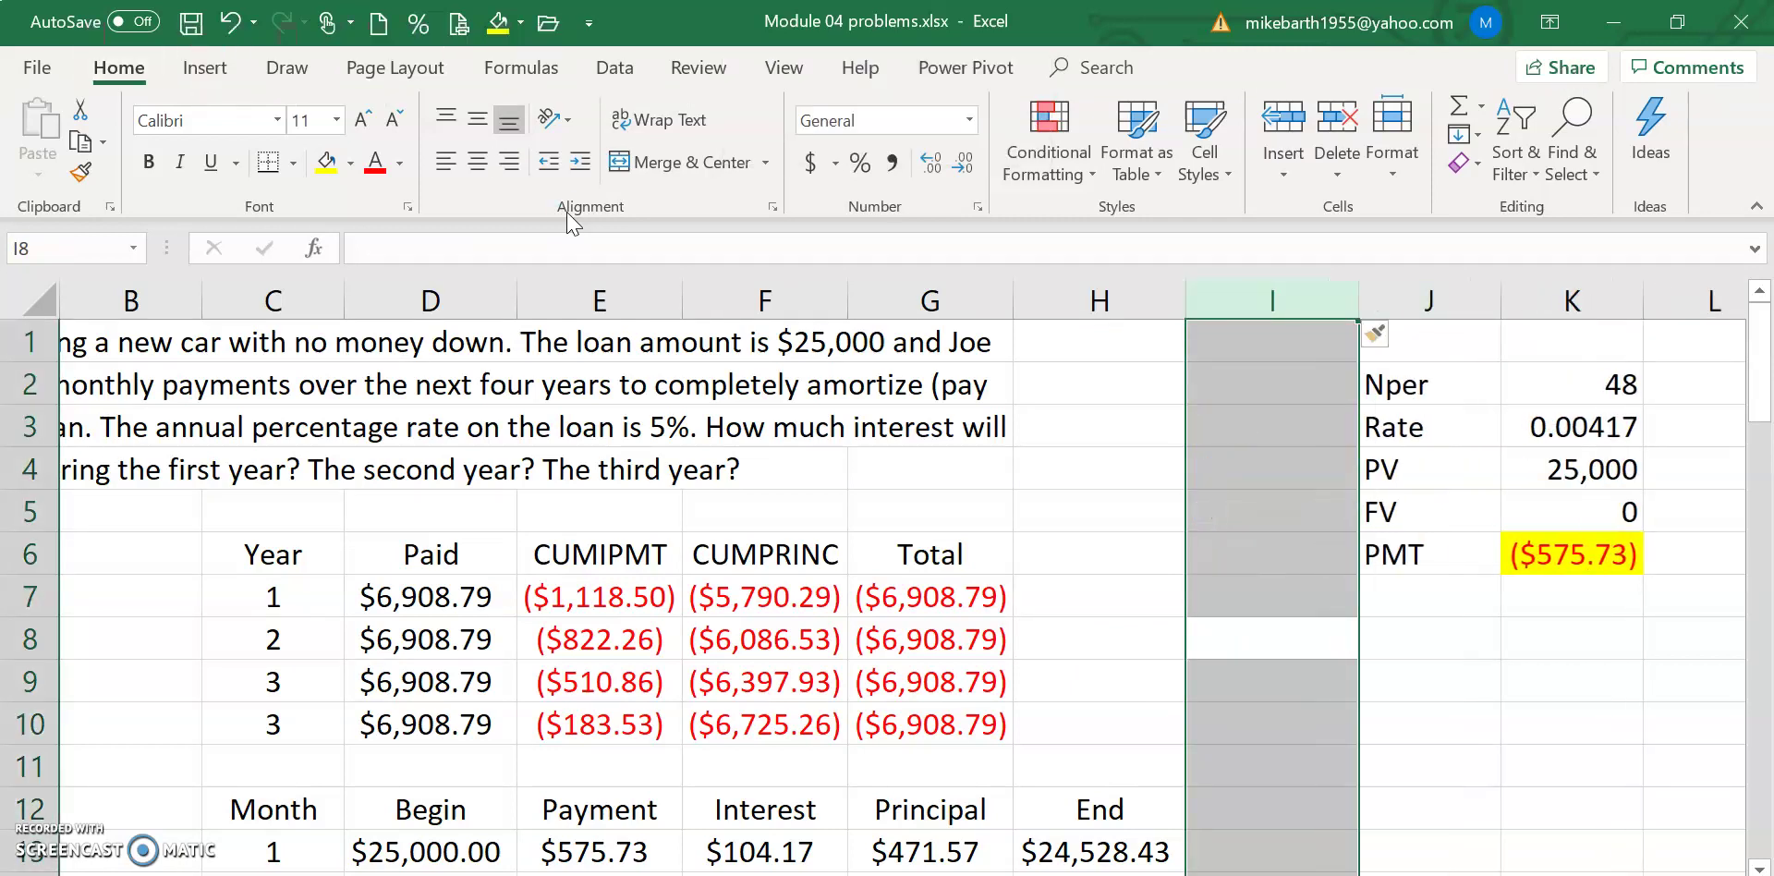
{"action": "key", "text": "Up"}
{"action": "key", "text": "Left"}
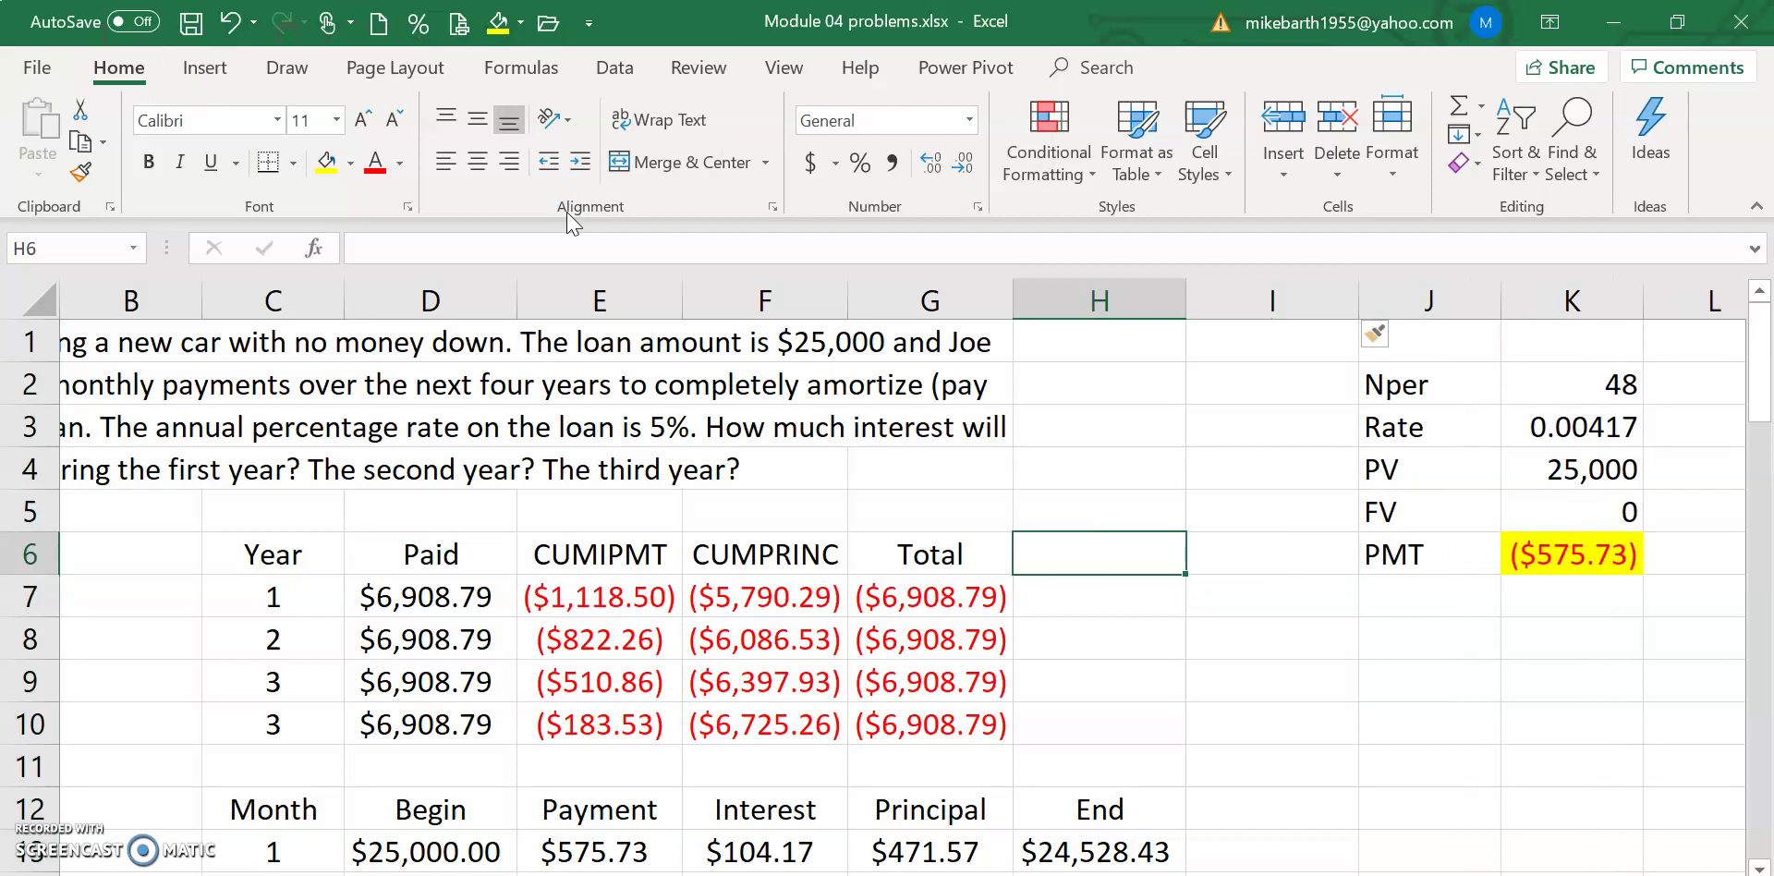
{"action": "type", "text": "cum int"}
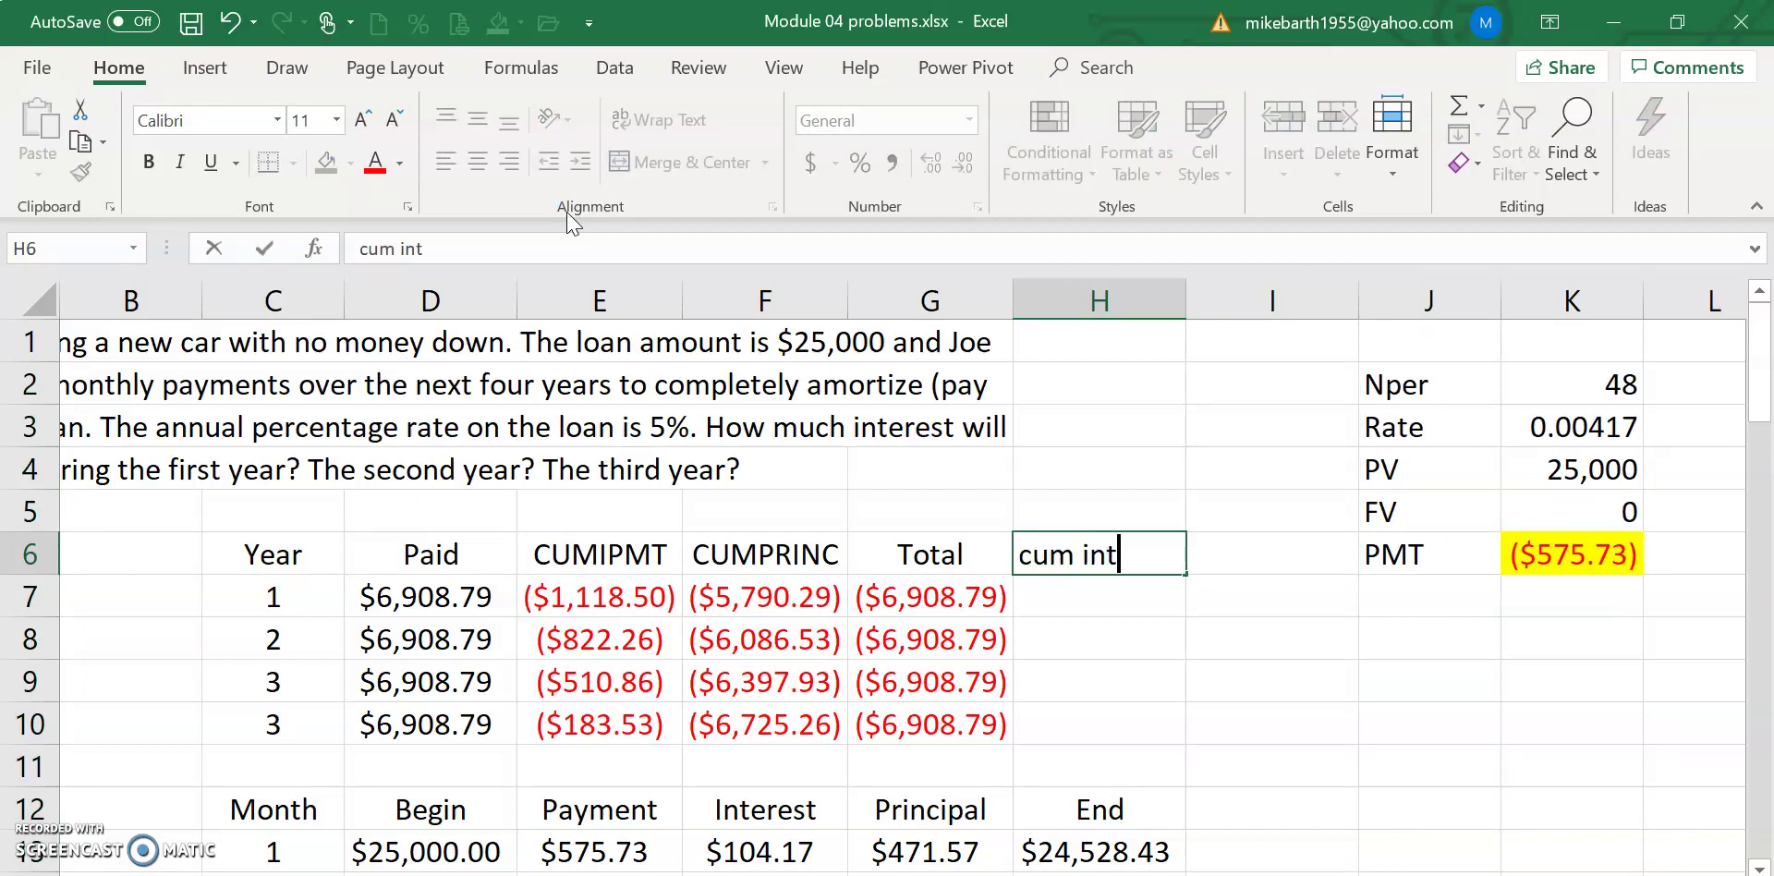
{"action": "key", "text": "Return"}
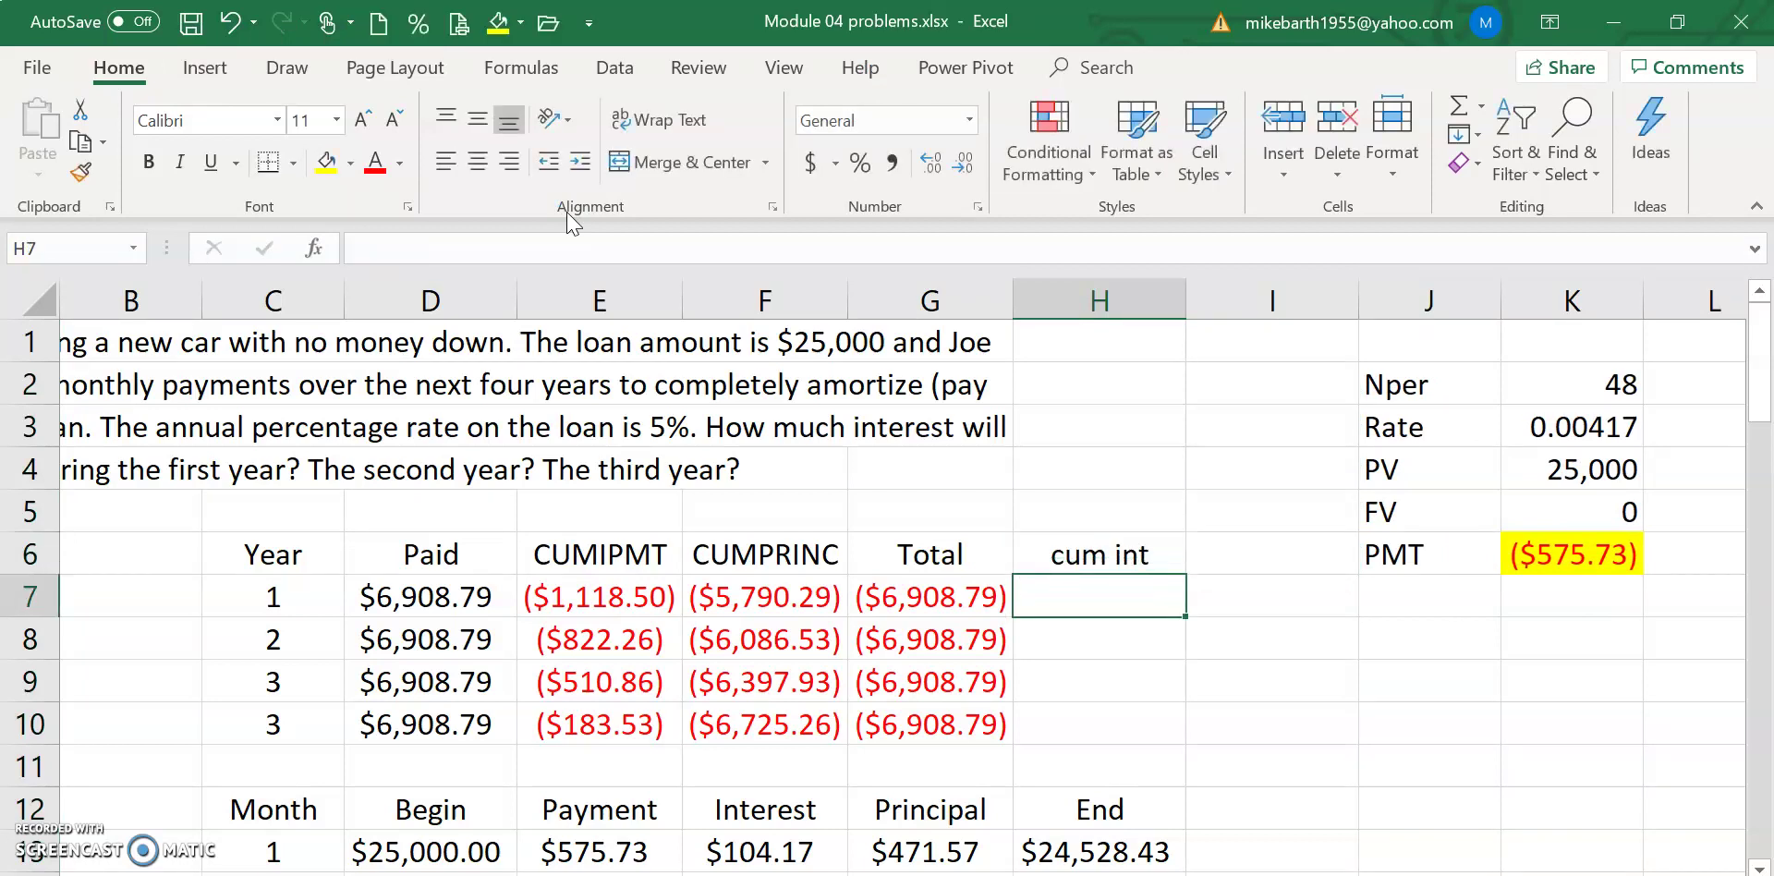
Step: Sum the first 12 months' interest from F13:F24 in H7 and check it against the year 1 CUMIPMT figure
{"action": "type", "text": "=suM9"}
{"action": "key", "text": "BackSpace"}
{"action": "key", "text": "BackSpace"}
{"action": "type", "text": "m(H7"}
{"action": "key", "text": "Down"}
{"action": "key", "text": "Down"}
{"action": "key", "text": "Down"}
{"action": "key", "text": "Down"}
{"action": "key", "text": "Down"}
{"action": "key", "text": "Down"}
{"action": "key", "text": "Left"}
{"action": "key", "text": "Left"}
{"action": "key", "text": "shift+Down"}
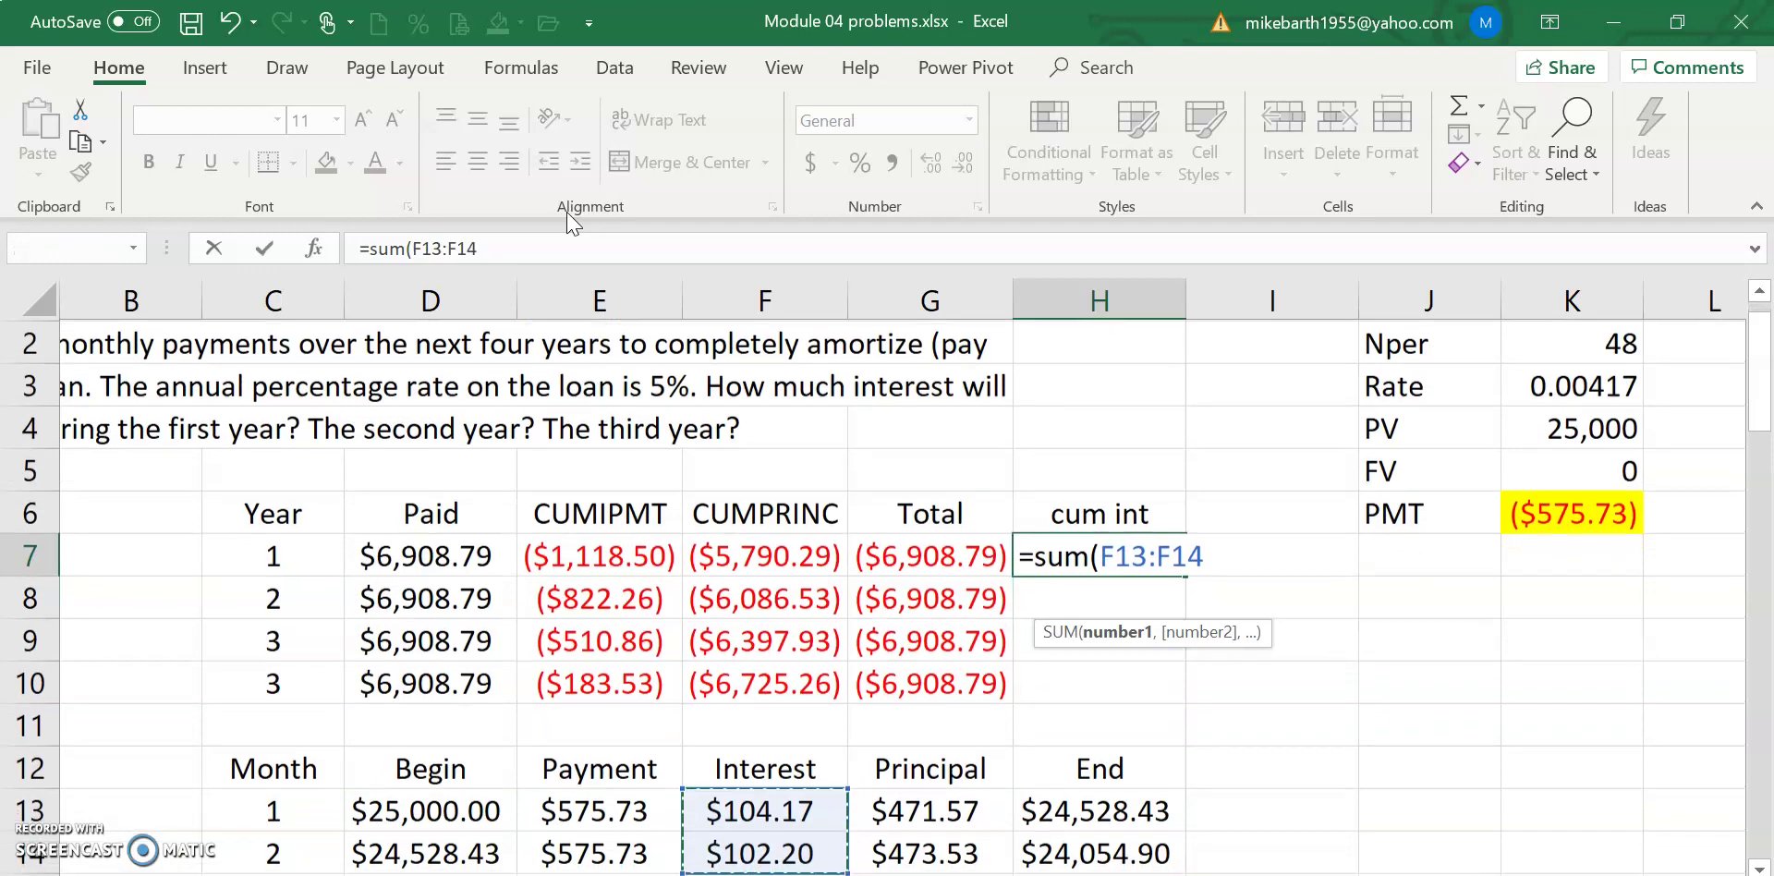
{"action": "key", "text": "shift+Down"}
{"action": "key", "text": "shift+Down"}
{"action": "key", "text": "shift+Down"}
{"action": "key", "text": "shift+Down"}
{"action": "key", "text": "shift+Down"}
{"action": "key", "text": "shift+Down"}
{"action": "key", "text": "shift+Down"}
{"action": "key", "text": "shift+Down"}
{"action": "key", "text": "shift+Down"}
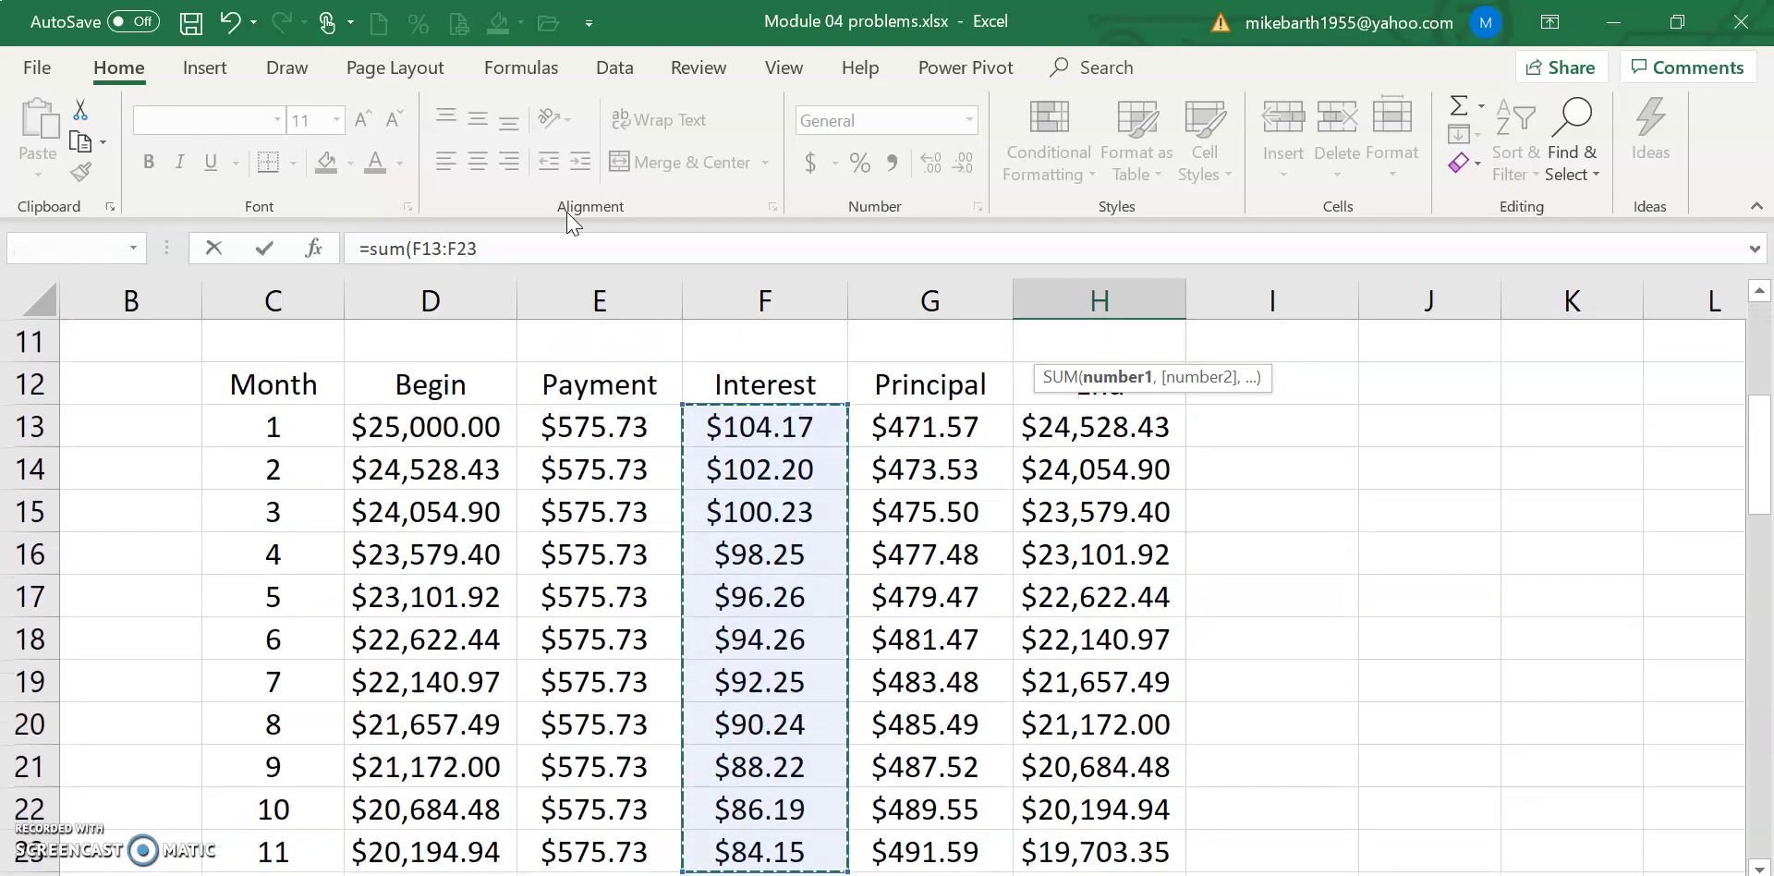
{"action": "key", "text": "shift+Down"}
{"action": "key", "text": "Return"}
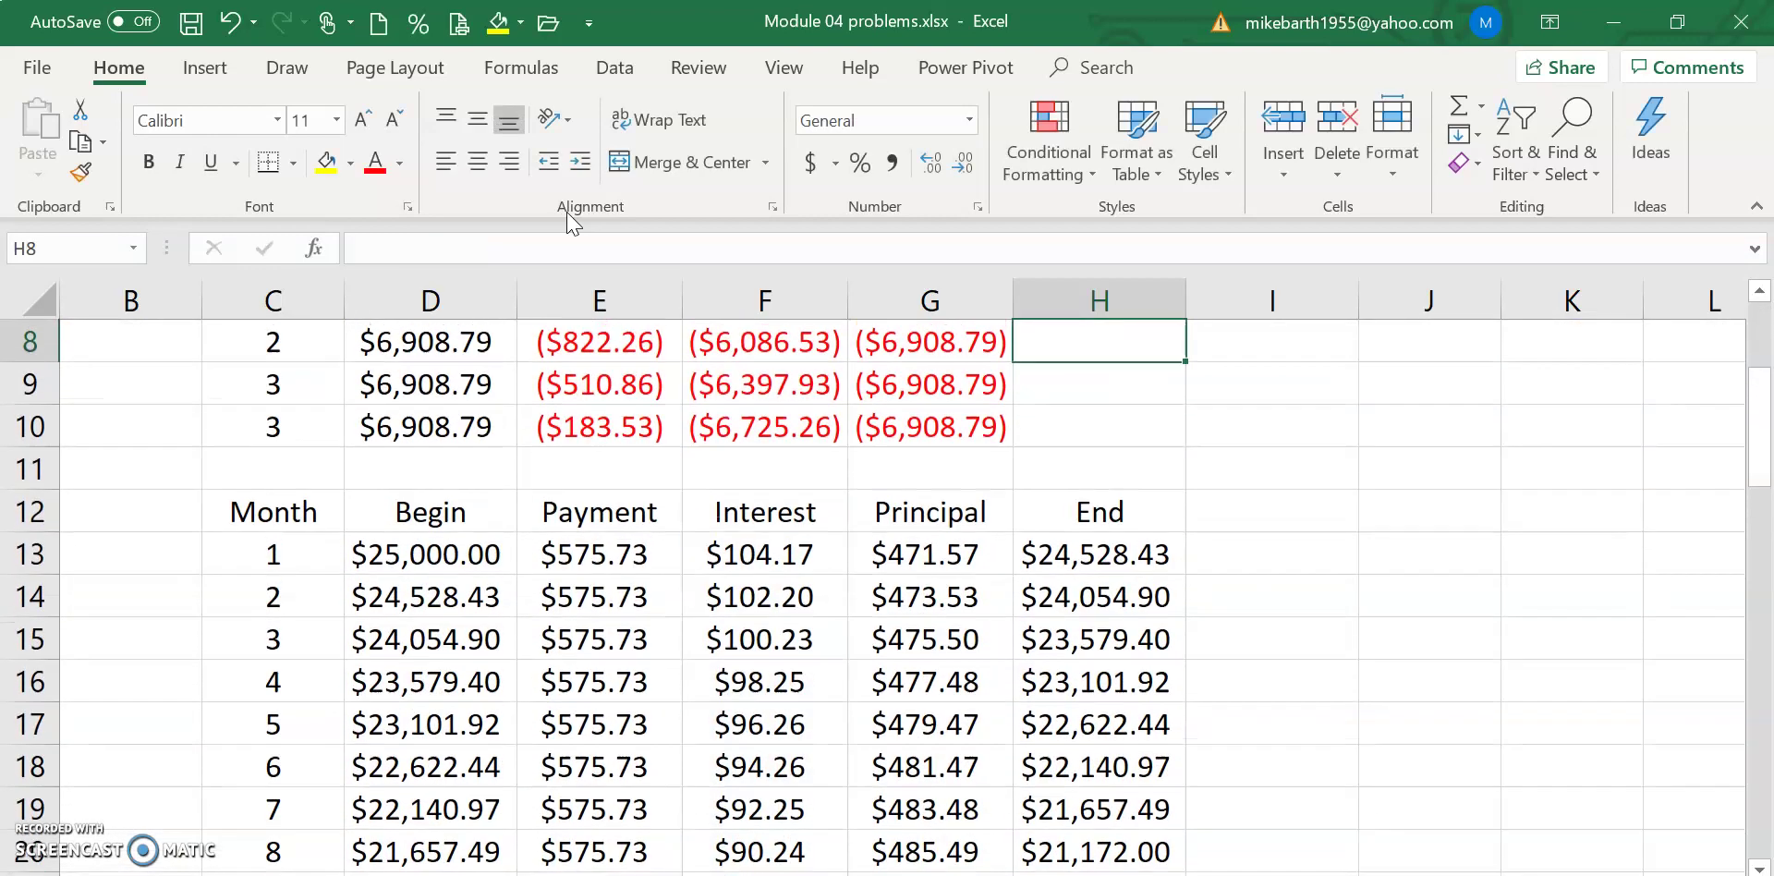
{"action": "key", "text": "Up"}
{"action": "key", "text": "Left"}
{"action": "key", "text": "Left"}
{"action": "key", "text": "Left"}
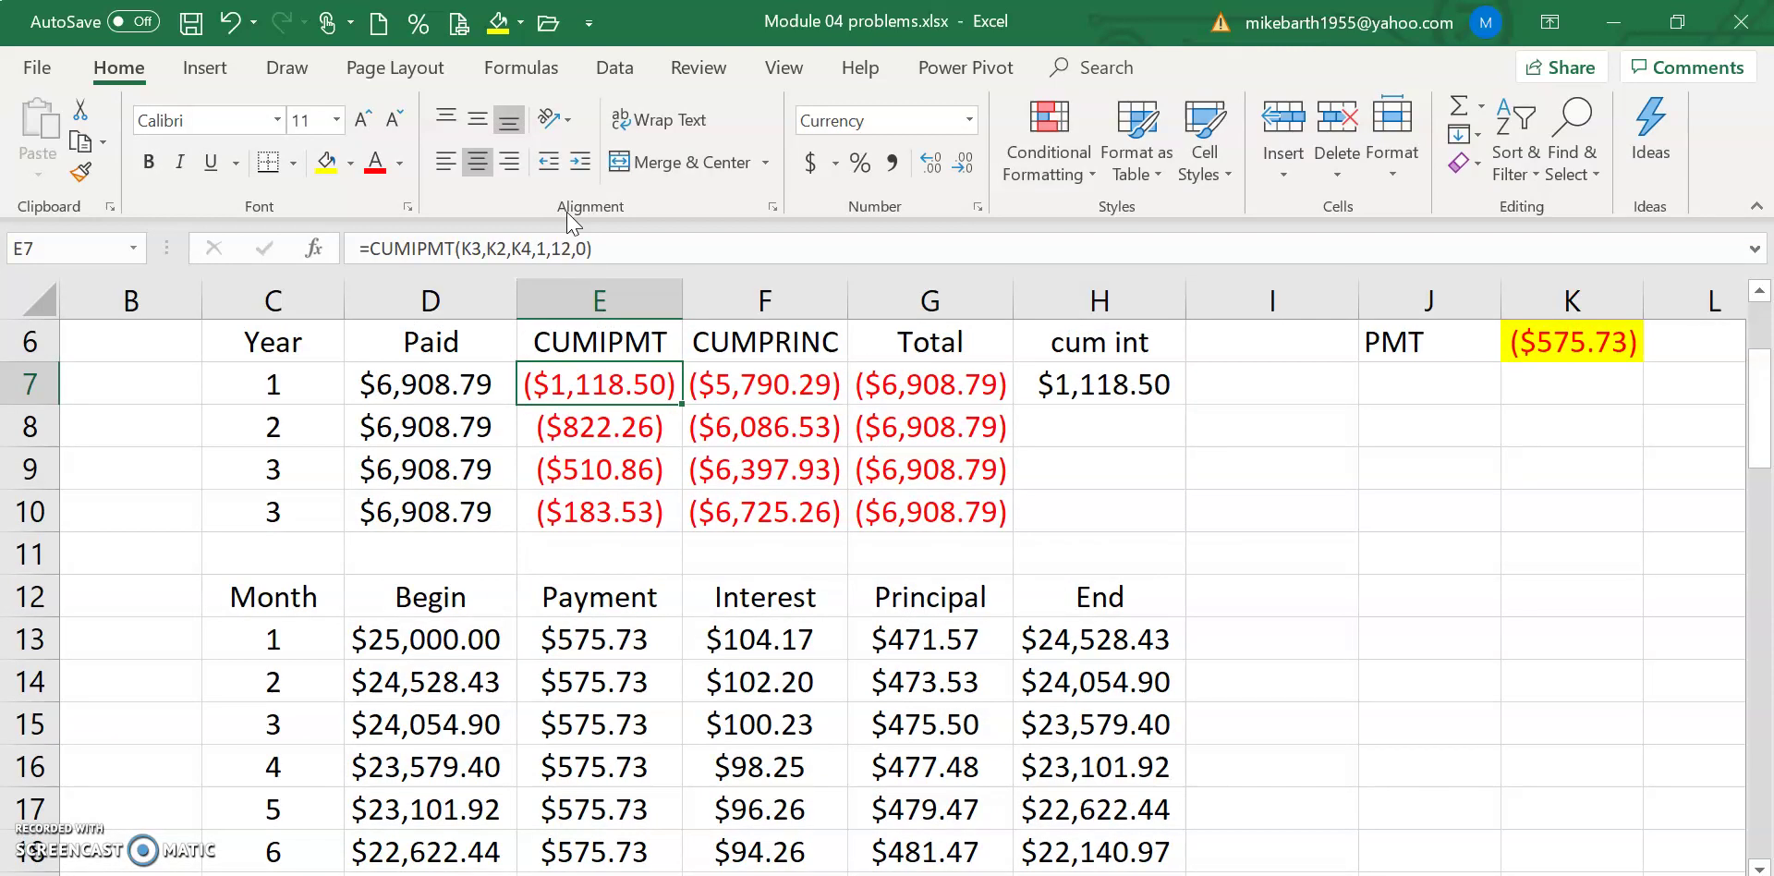
Step: Enter the heading Cum Princ in I6
{"action": "key", "text": "Right"}
{"action": "key", "text": "Right"}
{"action": "key", "text": "Right"}
{"action": "key", "text": "Right"}
{"action": "key", "text": "Up"}
{"action": "type", "text": "C"}
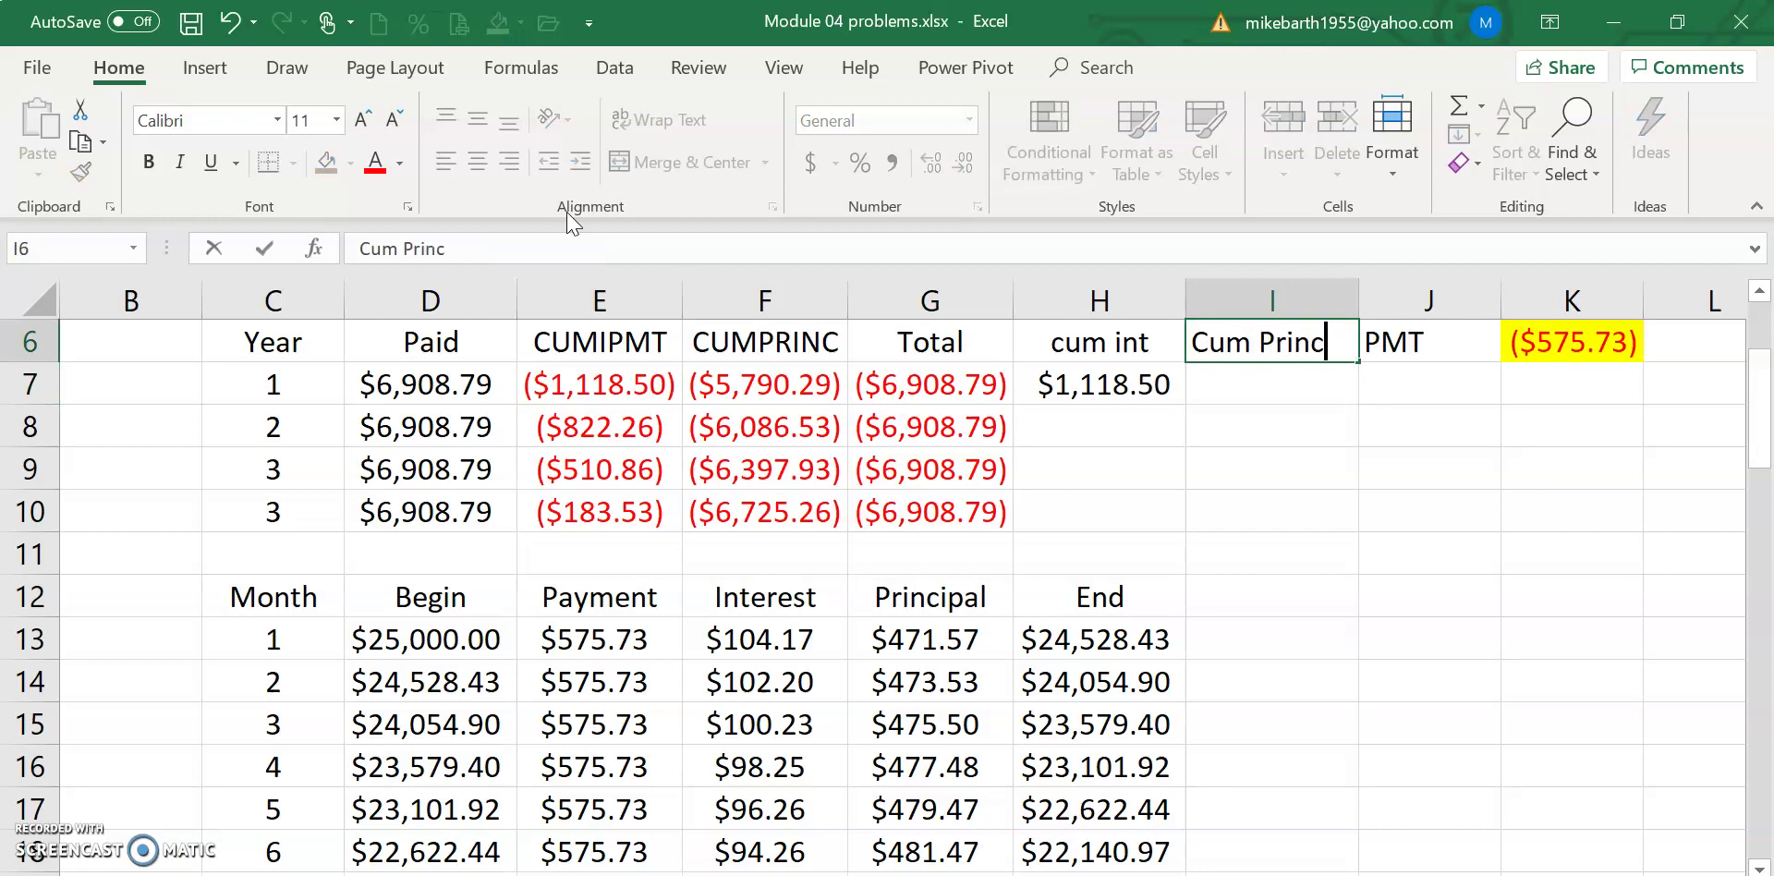
{"action": "key", "text": "Return"}
{"action": "type", "text": "-"}
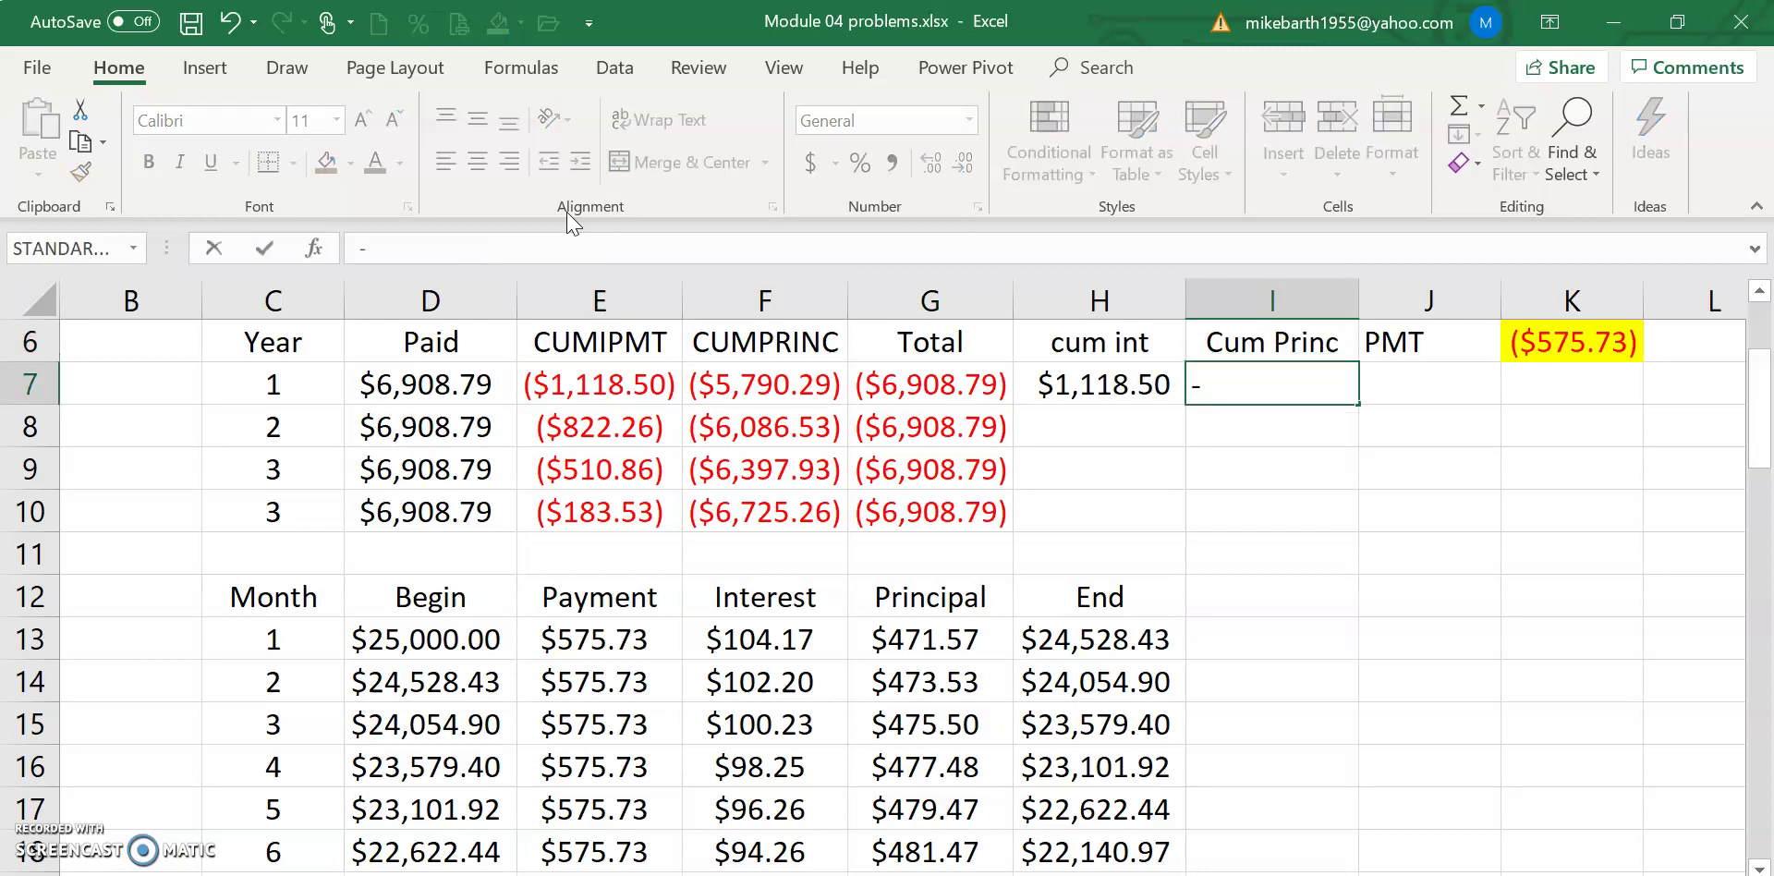
{"action": "key", "text": "ctrl+Home"}
{"action": "key", "text": "Escape"}
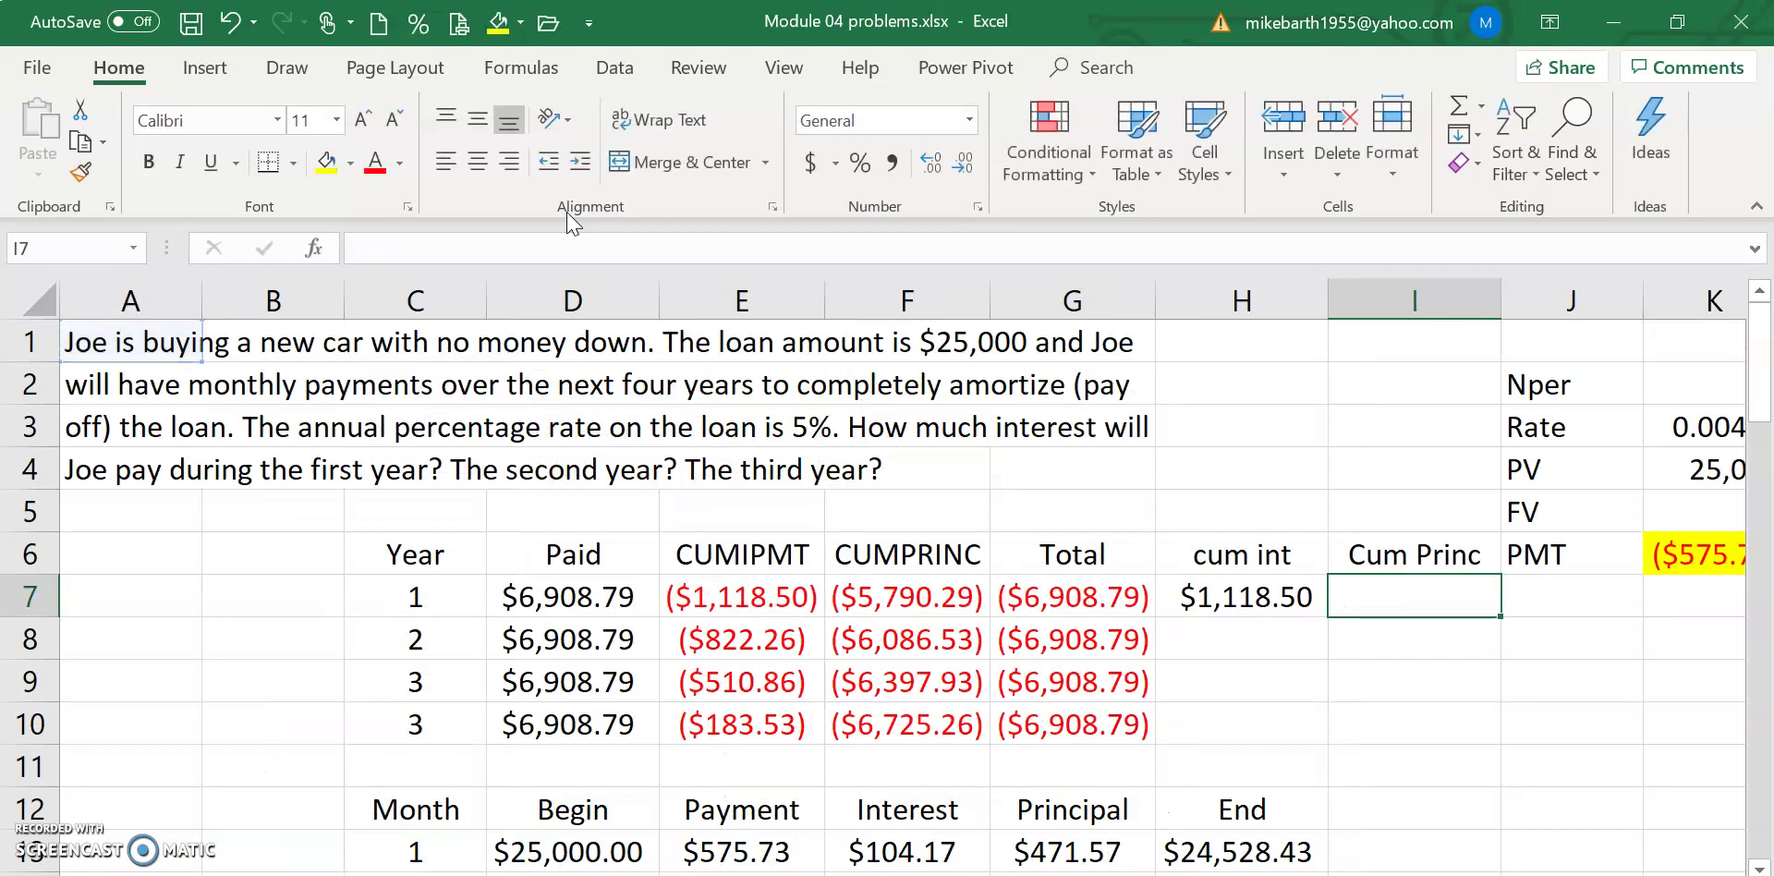
Step: Sum the first 12 months' principal from G13:G24 in I7
{"action": "type", "text": "=sum("}
{"action": "key", "text": "Down"}
{"action": "key", "text": "Down"}
{"action": "key", "text": "Down"}
{"action": "key", "text": "Down"}
{"action": "key", "text": "Down"}
{"action": "key", "text": "Down"}
{"action": "key", "text": "Left"}
{"action": "key", "text": "Left"}
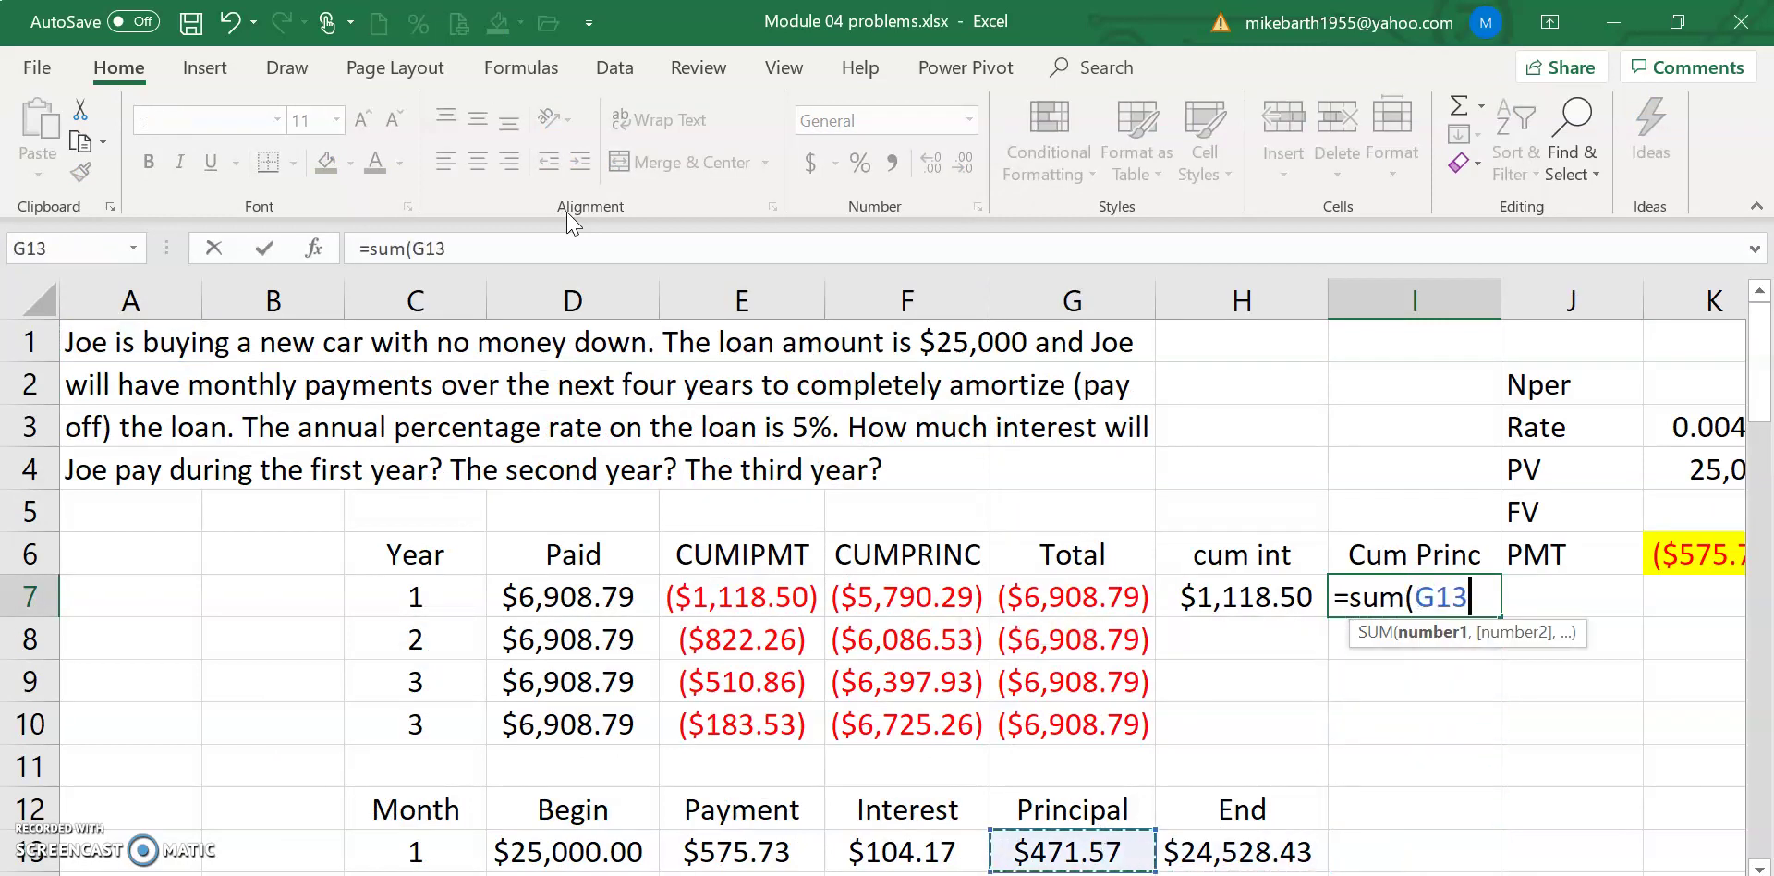
{"action": "key", "text": "shift+Down"}
{"action": "key", "text": "shift+Down"}
{"action": "key", "text": "shift+Down"}
{"action": "key", "text": "shift+Down"}
{"action": "key", "text": "shift+Down"}
{"action": "key", "text": "shift+Down"}
{"action": "key", "text": "shift+Down"}
{"action": "key", "text": "shift+Down"}
{"action": "key", "text": "shift+Down"}
{"action": "key", "text": "shift+Down"}
{"action": "key", "text": "shift+Down"}
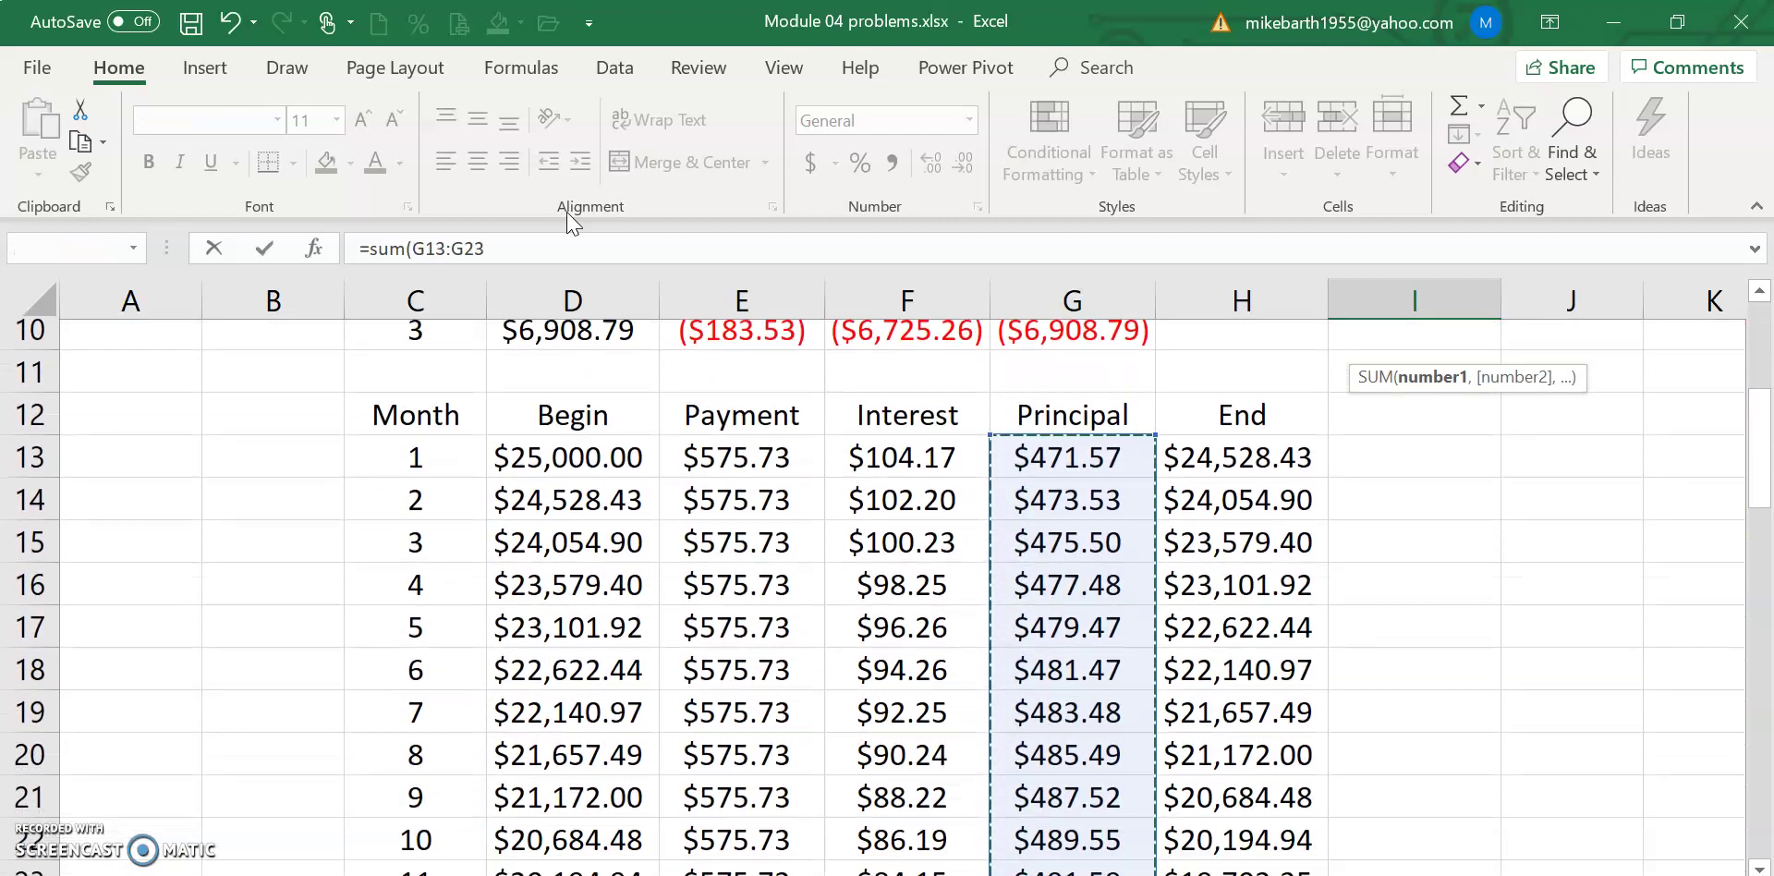
{"action": "key", "text": "Return"}
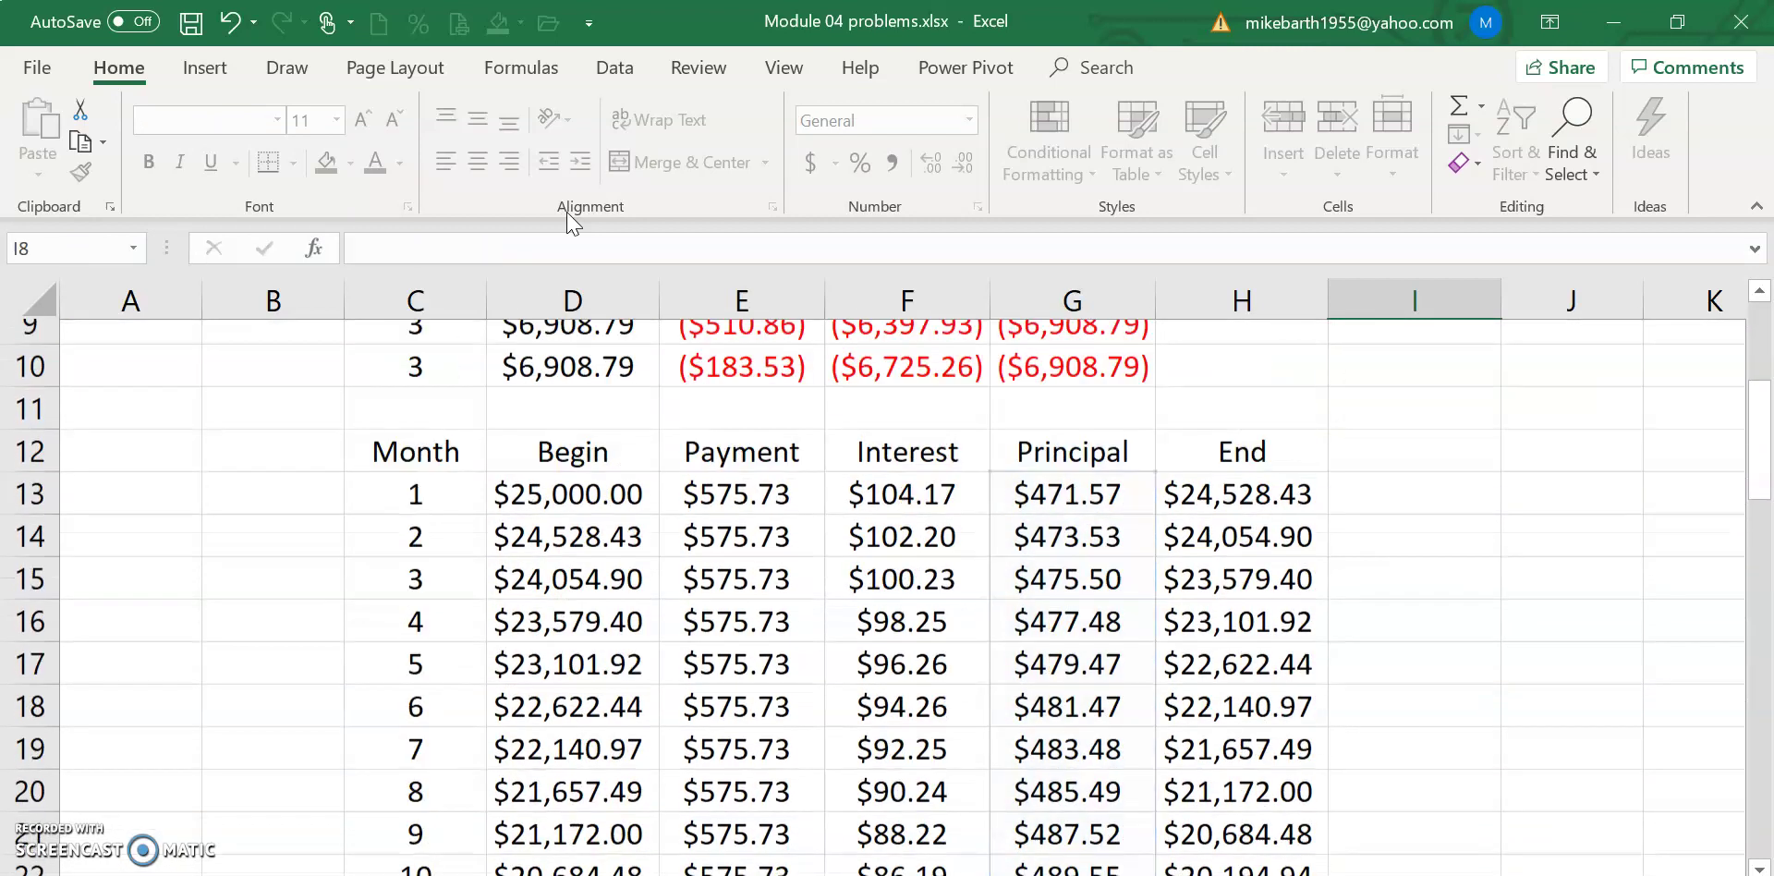
Step: Look over the first-year amortization rows and compare the H7 and I7 sums with year 1's CUMIPMT and CUMPRINC figures
{"action": "key", "text": "Left"}
{"action": "key", "text": "Left"}
{"action": "key", "text": "Down"}
{"action": "key", "text": "Down"}
{"action": "key", "text": "Down"}
{"action": "key", "text": "Down"}
{"action": "key", "text": "Down"}
{"action": "key", "text": "Down"}
{"action": "key", "text": "Down"}
{"action": "key", "text": "Down"}
{"action": "key", "text": "Down"}
{"action": "key", "text": "Down"}
{"action": "key", "text": "Down"}
{"action": "key", "text": "Down"}
{"action": "key", "text": "Down"}
{"action": "key", "text": "Down"}
{"action": "key", "text": "Down"}
{"action": "key", "text": "Down"}
{"action": "key", "text": "Down"}
{"action": "key", "text": "Down"}
{"action": "key", "text": "Down"}
{"action": "key", "text": "Down"}
{"action": "key", "text": "Down"}
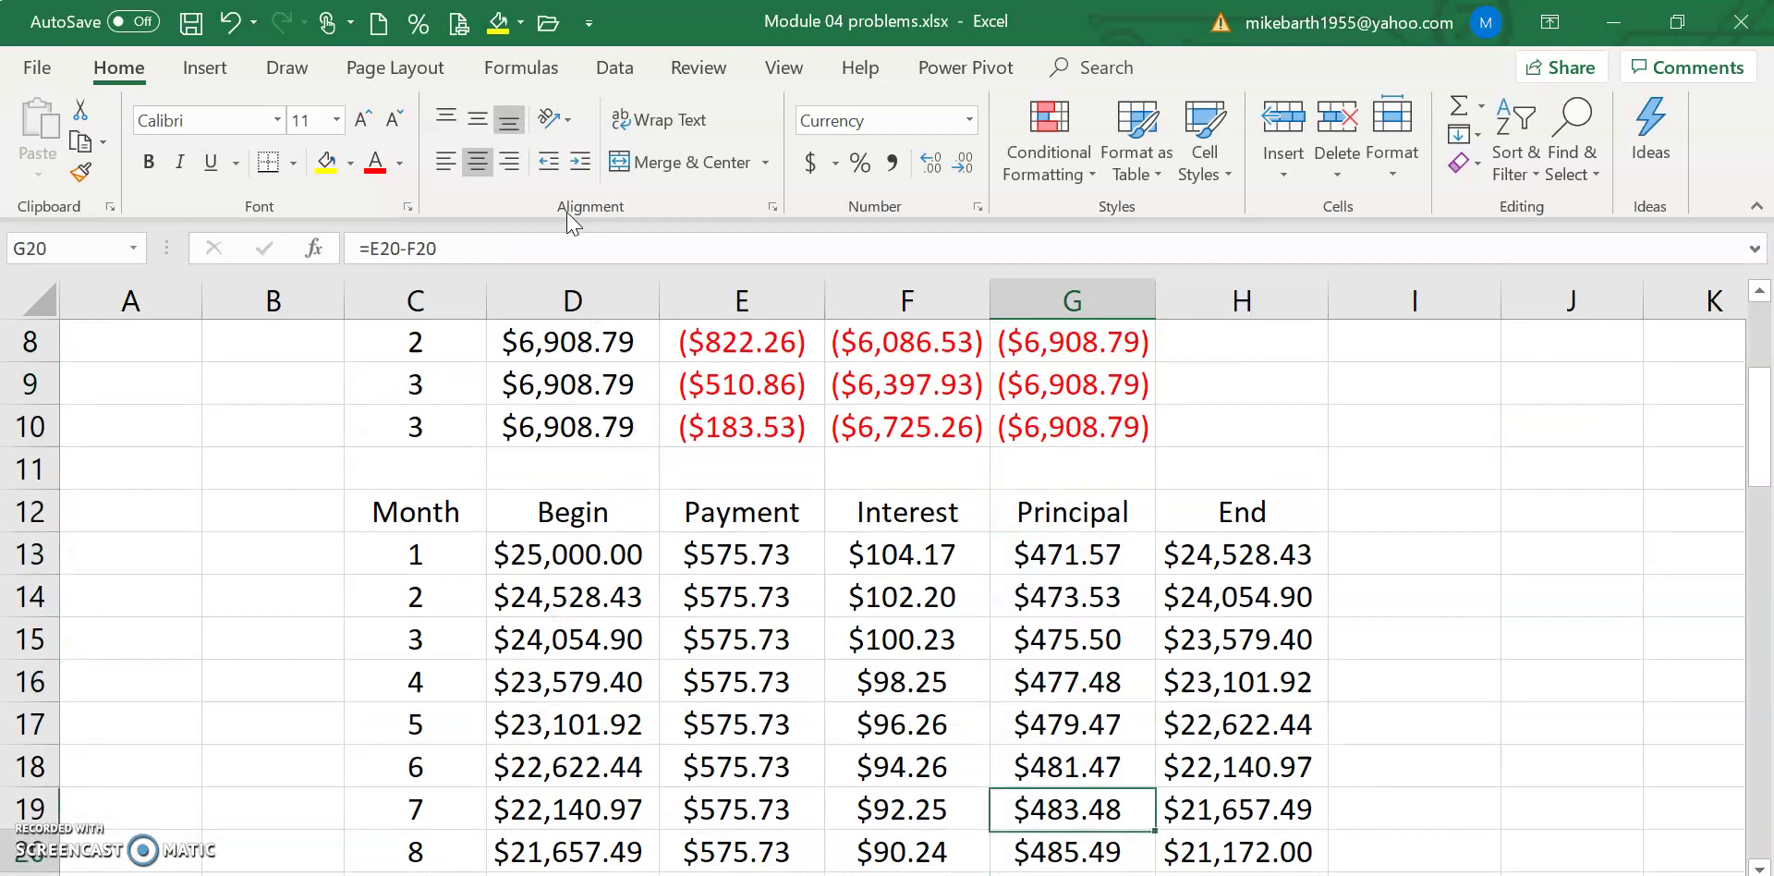
{"action": "key", "text": "Up"}
{"action": "key", "text": "Up"}
{"action": "key", "text": "Up"}
{"action": "key", "text": "Up"}
{"action": "key", "text": "Up"}
{"action": "key", "text": "Up"}
{"action": "key", "text": "Up"}
{"action": "key", "text": "Up"}
{"action": "key", "text": "Up"}
{"action": "key", "text": "Up"}
{"action": "key", "text": "Up"}
{"action": "key", "text": "Up"}
{"action": "key", "text": "Up"}
{"action": "key", "text": "Up"}
{"action": "key", "text": "Up"}
{"action": "key", "text": "Up"}
{"action": "key", "text": "Up"}
{"action": "key", "text": "Up"}
{"action": "key", "text": "Up"}
{"action": "key", "text": "Up"}
{"action": "key", "text": "Up"}
{"action": "key", "text": "Up"}
{"action": "key", "text": "Up"}
{"action": "key", "text": "Up"}
{"action": "key", "text": "Up"}
{"action": "key", "text": "Up"}
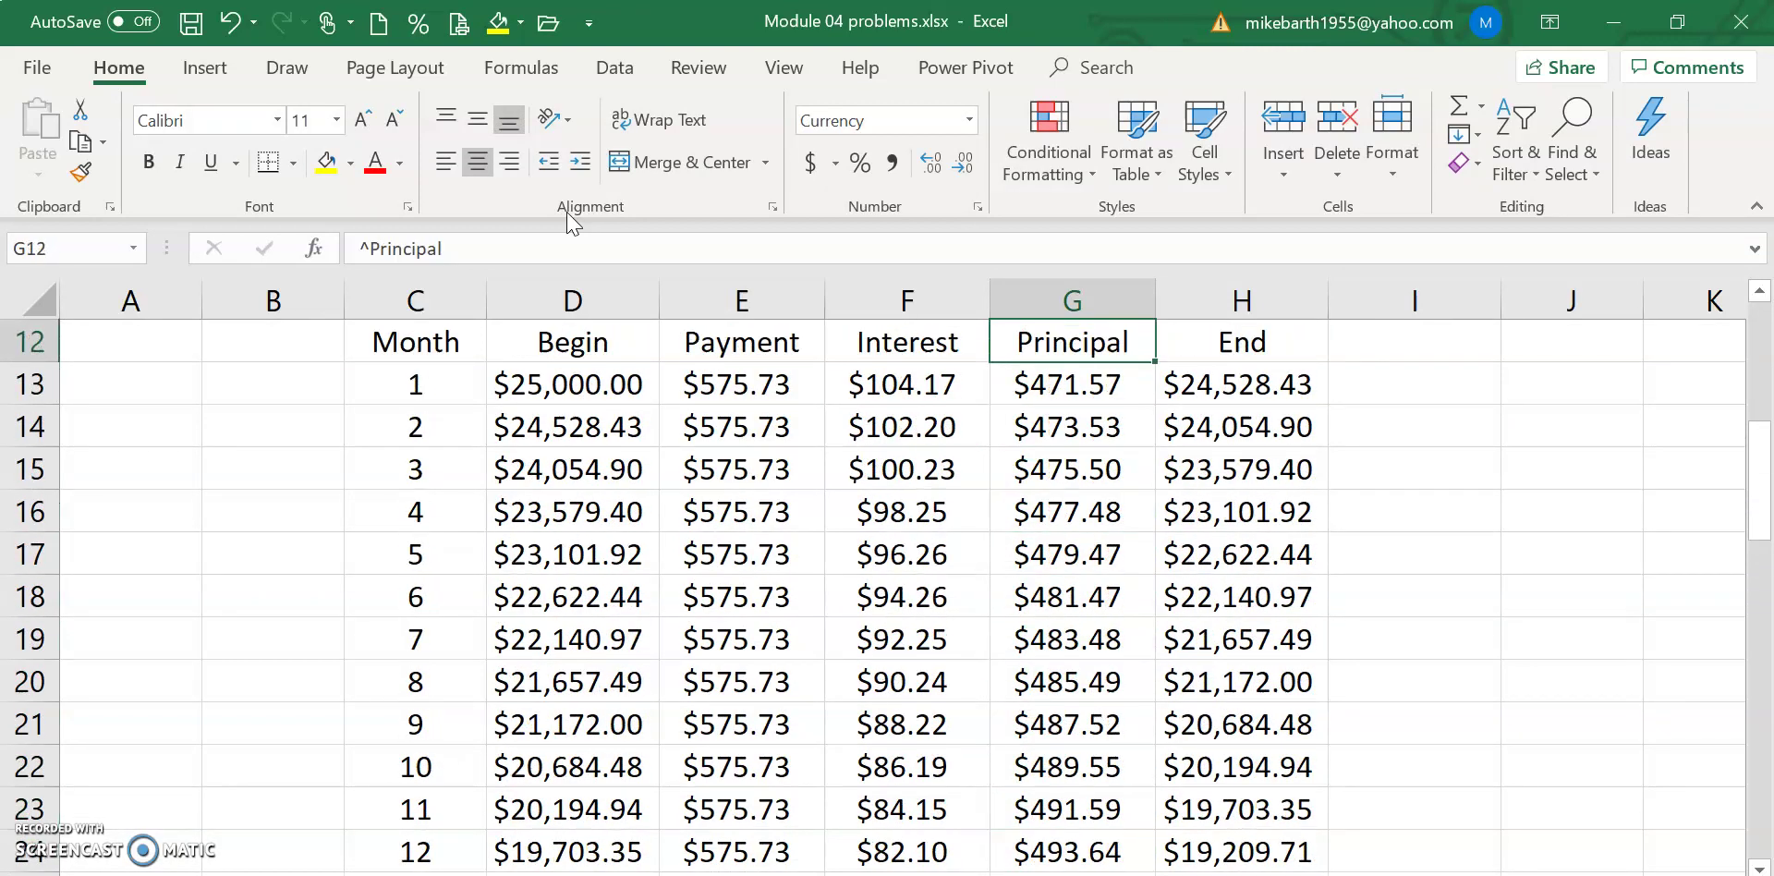
{"action": "key", "text": "Down"}
{"action": "key", "text": "Down"}
{"action": "key", "text": "Down"}
{"action": "key", "text": "Down"}
{"action": "key", "text": "Down"}
{"action": "key", "text": "Down"}
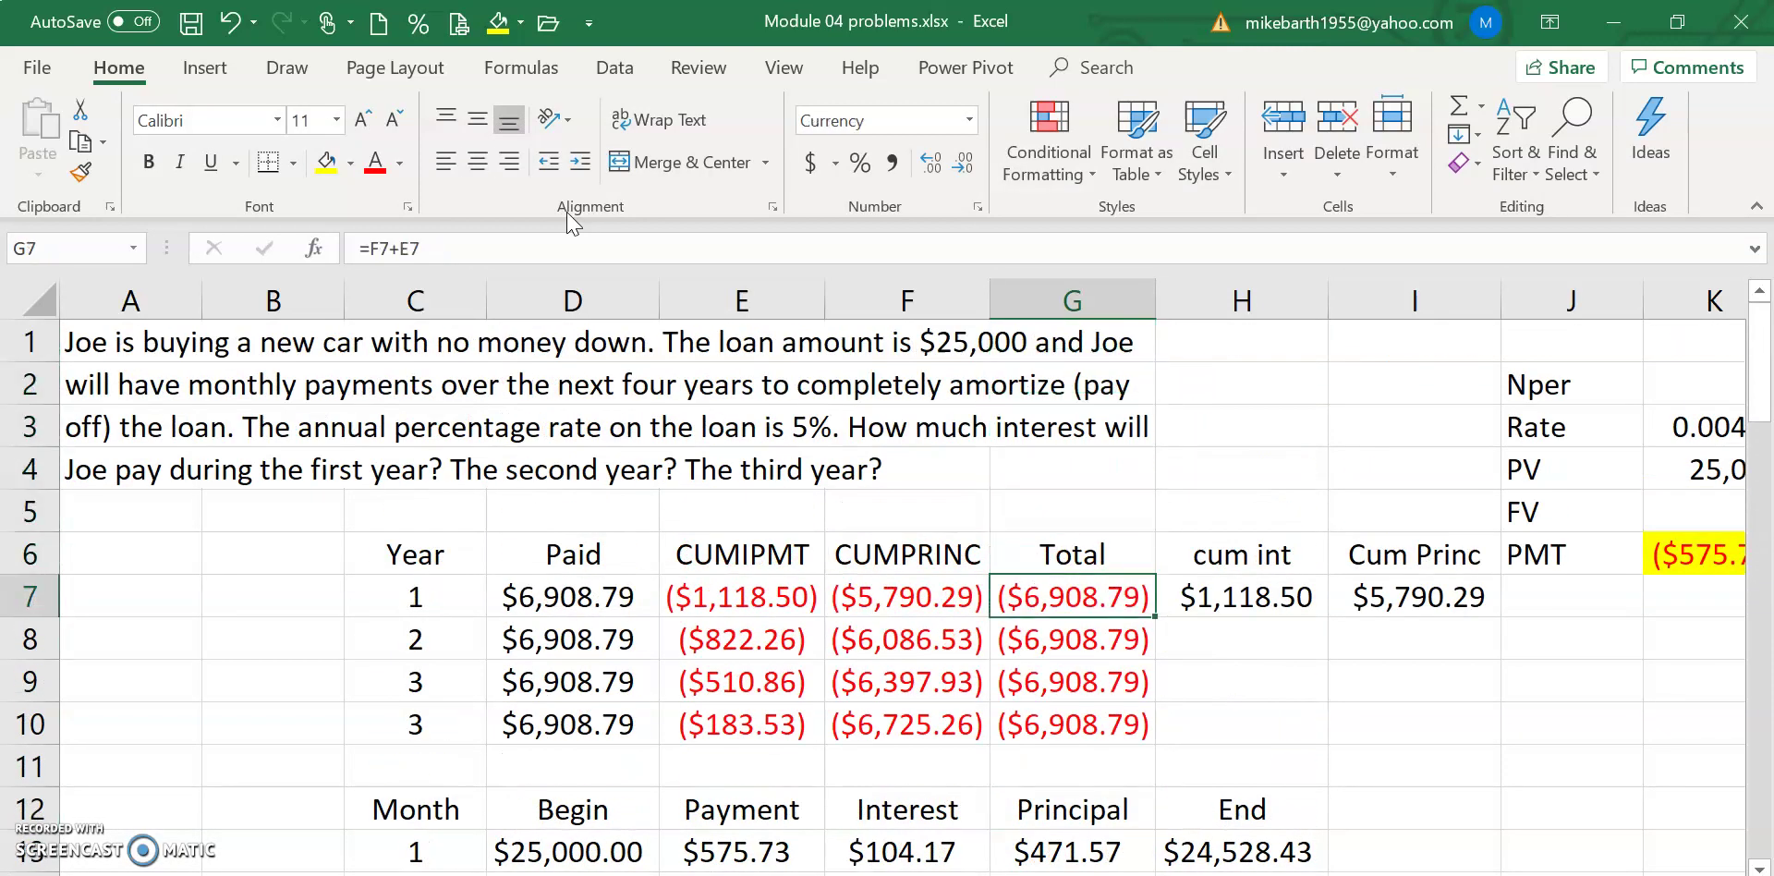
{"action": "key", "text": "Left"}
{"action": "key", "text": "Left"}
{"action": "key", "text": "Right"}
{"action": "key", "text": "Right"}
{"action": "key", "text": "Right"}
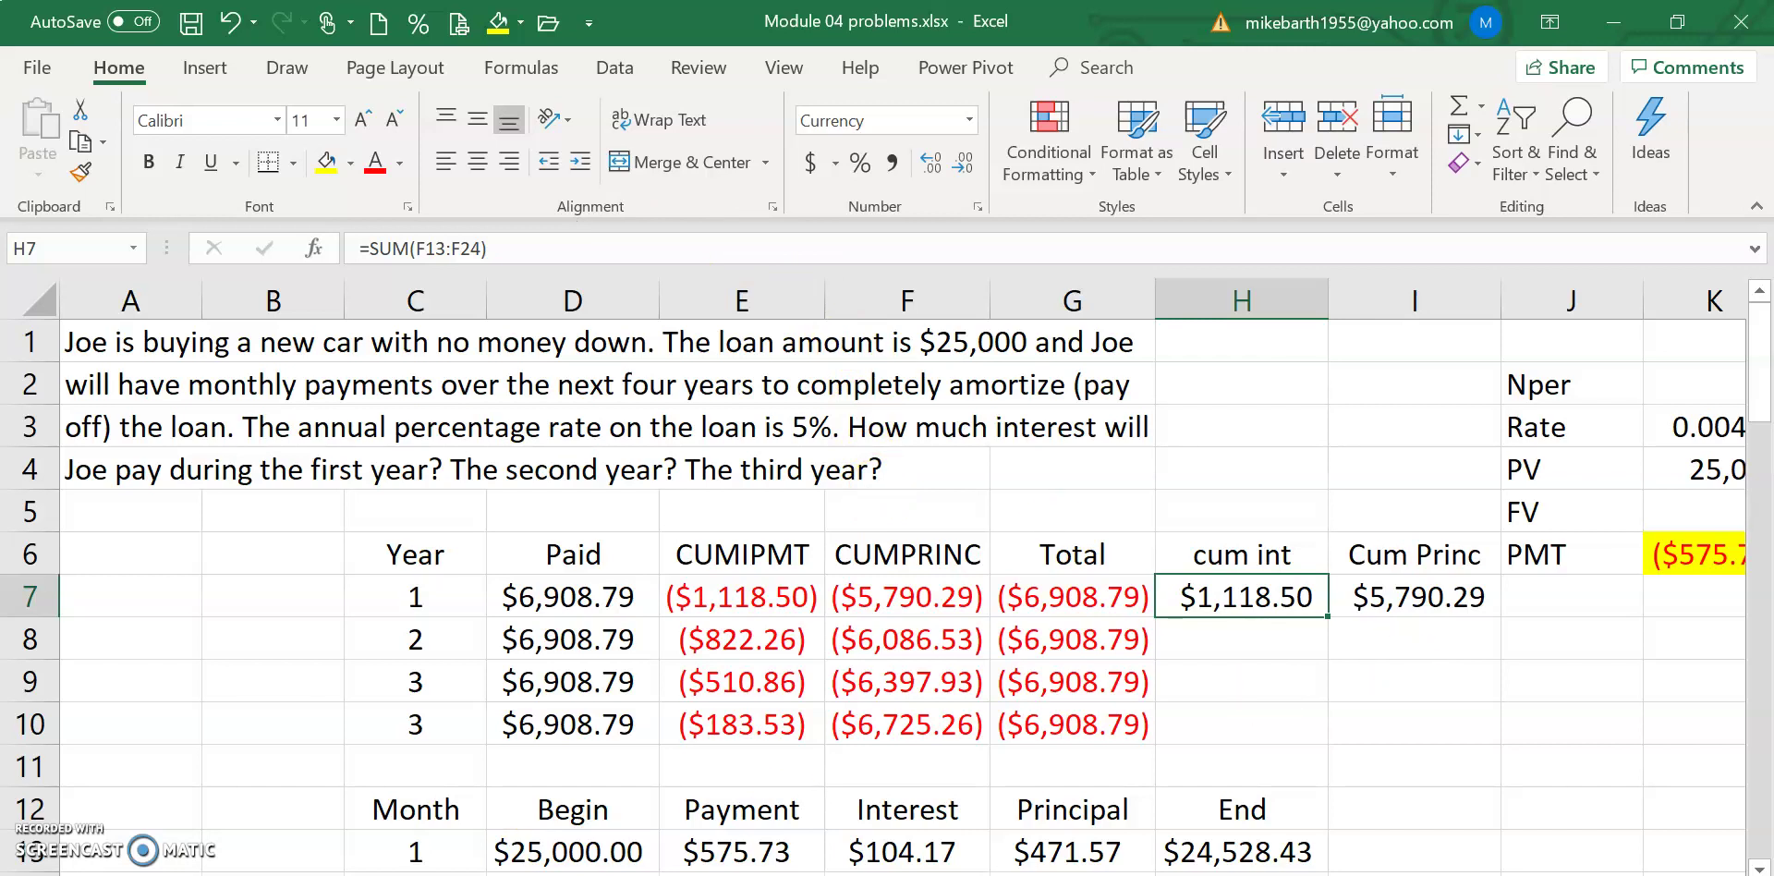
Step: Sum the second year's monthly interest from F25:F36 in H8
{"action": "left_click", "coordinate": [1237, 634]}
{"action": "type", "text": "=sum("}
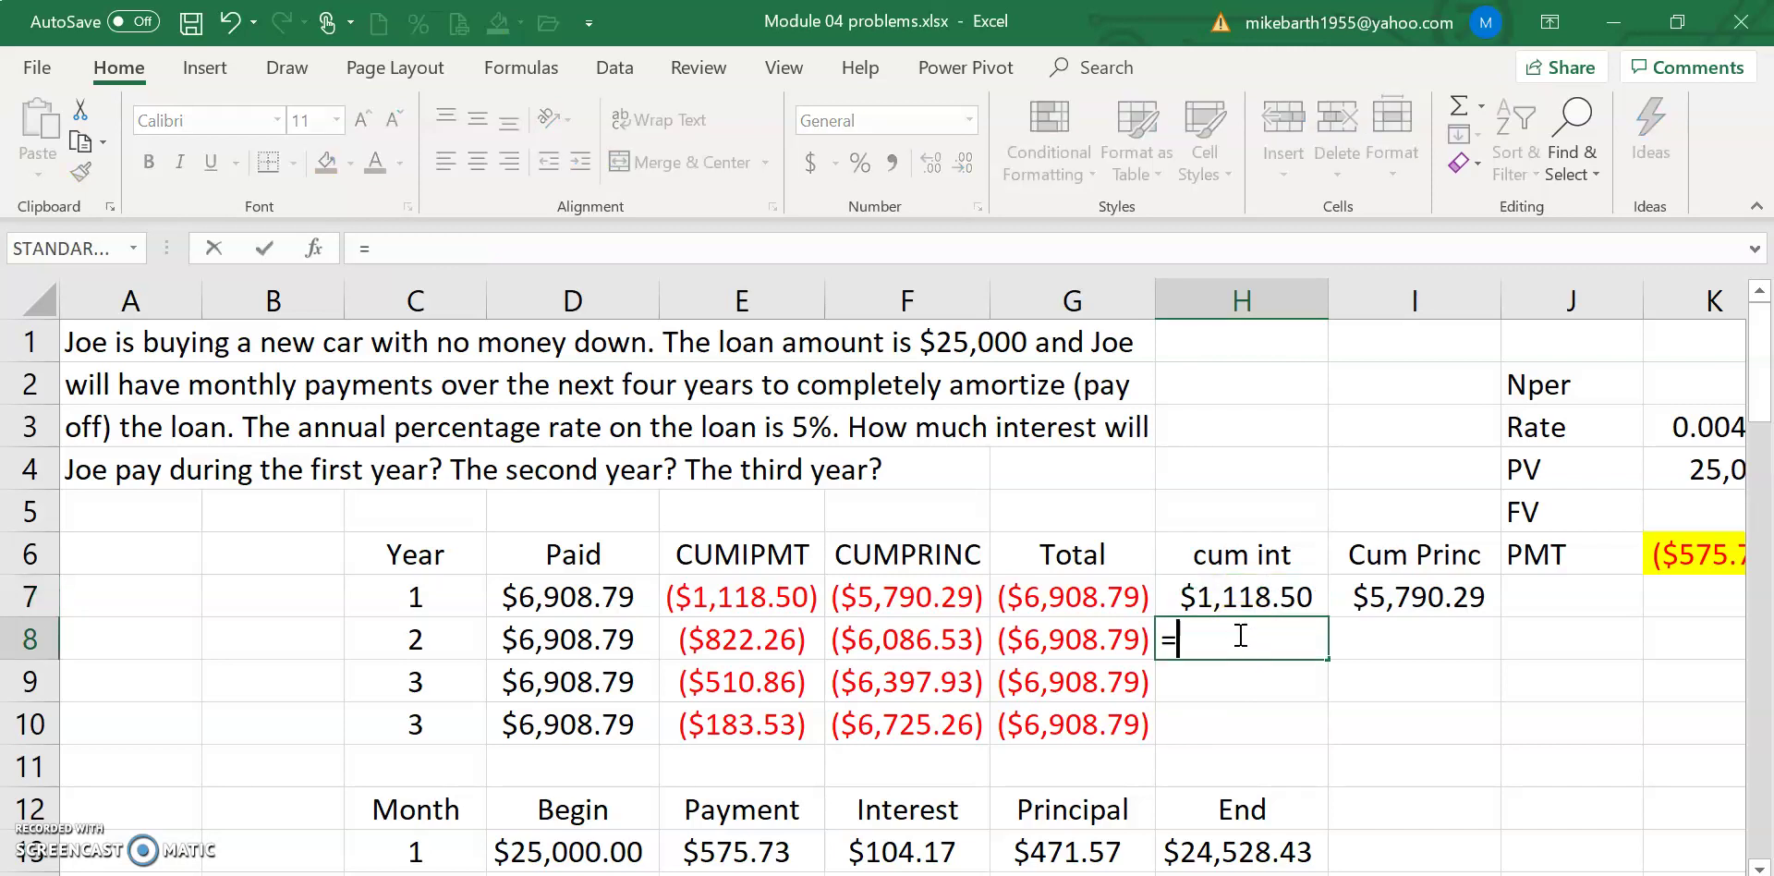
{"action": "key", "text": "Down"}
{"action": "key", "text": "Down"}
{"action": "key", "text": "Down"}
{"action": "key", "text": "Down"}
{"action": "key", "text": "Down"}
{"action": "key", "text": "Down"}
{"action": "key", "text": "Down"}
{"action": "key", "text": "Down"}
{"action": "key", "text": "Down"}
{"action": "key", "text": "Down"}
{"action": "key", "text": "Down"}
{"action": "key", "text": "Down"}
{"action": "key", "text": "Down"}
{"action": "key", "text": "Down"}
{"action": "key", "text": "Down"}
{"action": "key", "text": "Down"}
{"action": "key", "text": "Down"}
{"action": "key", "text": "Down"}
{"action": "key", "text": "Down"}
{"action": "key", "text": "Down"}
{"action": "key", "text": "Down"}
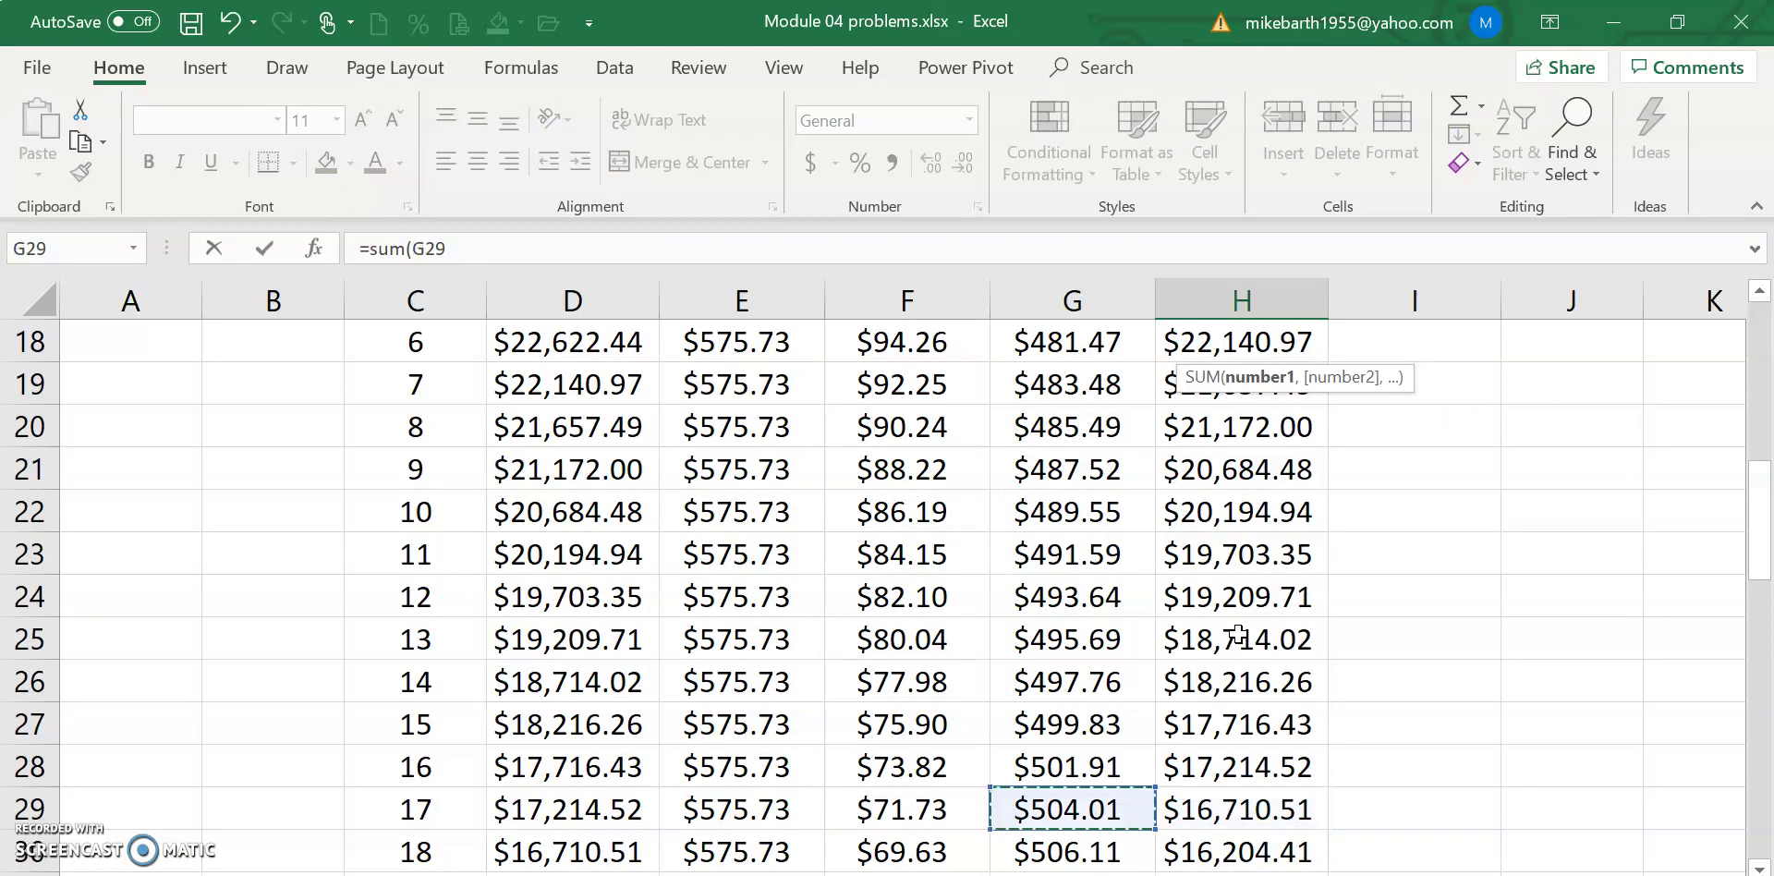
{"action": "key", "text": "Up"}
{"action": "key", "text": "Up"}
{"action": "key", "text": "Up"}
{"action": "key", "text": "Up"}
{"action": "key", "text": "Left"}
{"action": "key", "text": "shift+Down"}
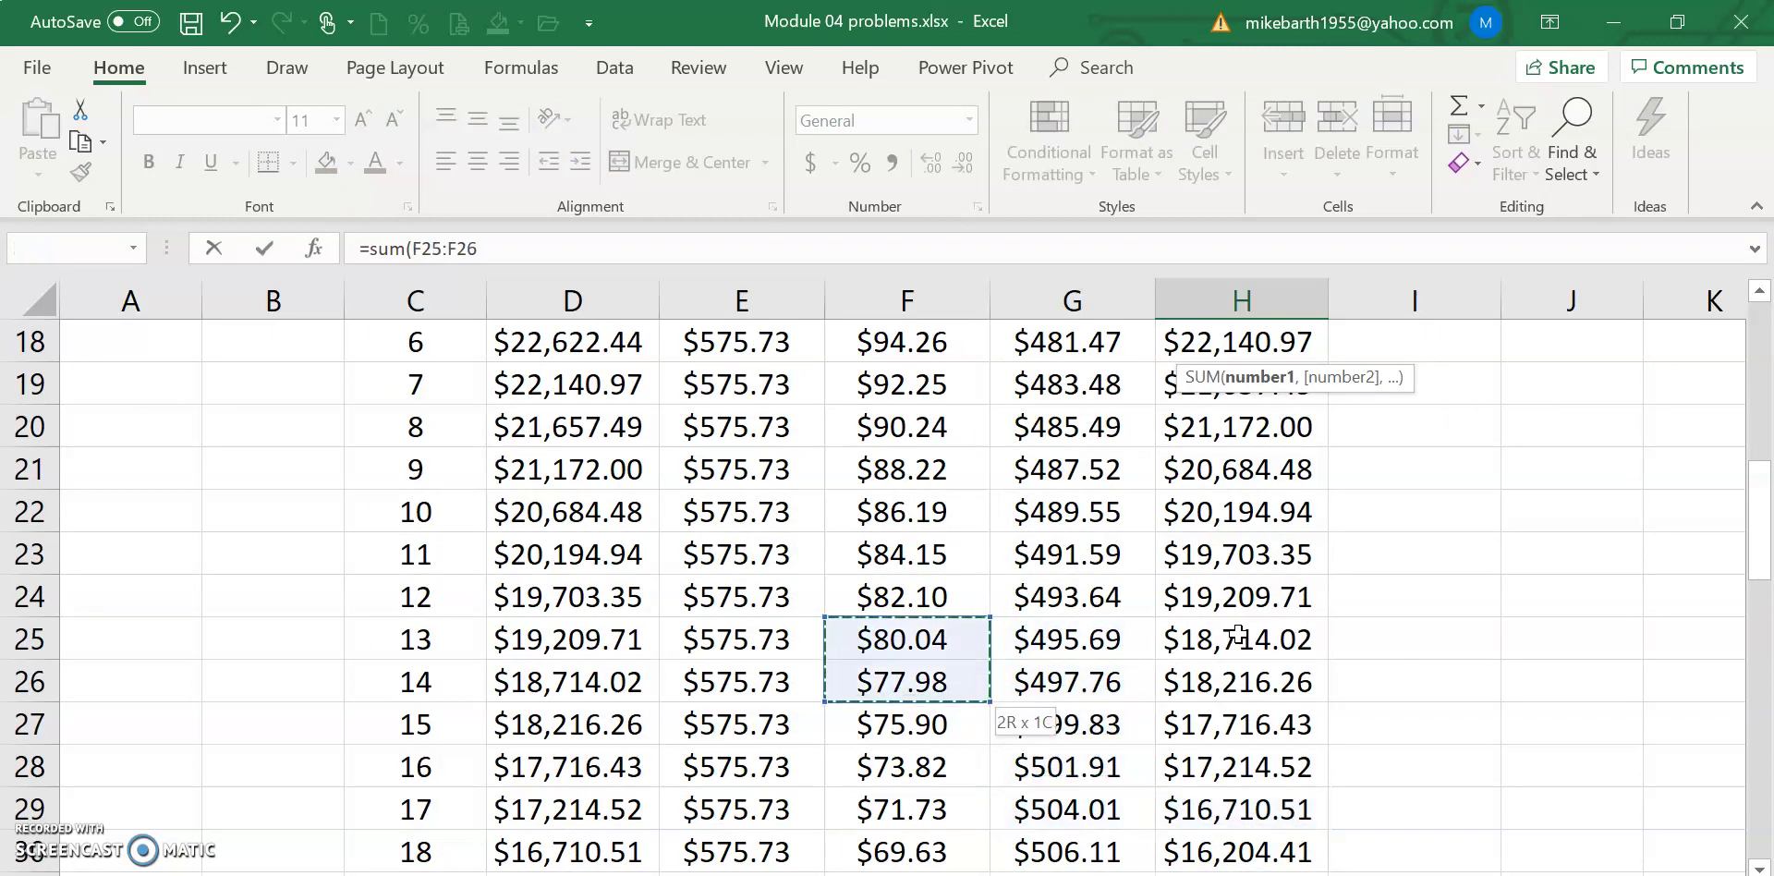
{"action": "key", "text": "shift+Down"}
{"action": "key", "text": "shift+Down"}
{"action": "key", "text": "shift+Down"}
{"action": "key", "text": "shift+Down"}
{"action": "key", "text": "shift+Down"}
{"action": "key", "text": "shift+Down"}
{"action": "key", "text": "shift+Down"}
{"action": "key", "text": "shift+Down"}
{"action": "key", "text": "shift+Down"}
{"action": "key", "text": "shift+Down"}
{"action": "key", "text": "shift+Down"}
{"action": "key", "text": "shift+Down"}
{"action": "key", "text": "shift+Down"}
{"action": "key", "text": "shift+Down"}
{"action": "key", "text": "shift+Up"}
{"action": "key", "text": "shift+Up"}
{"action": "key", "text": "shift+Up"}
{"action": "key", "text": "shift+Up"}
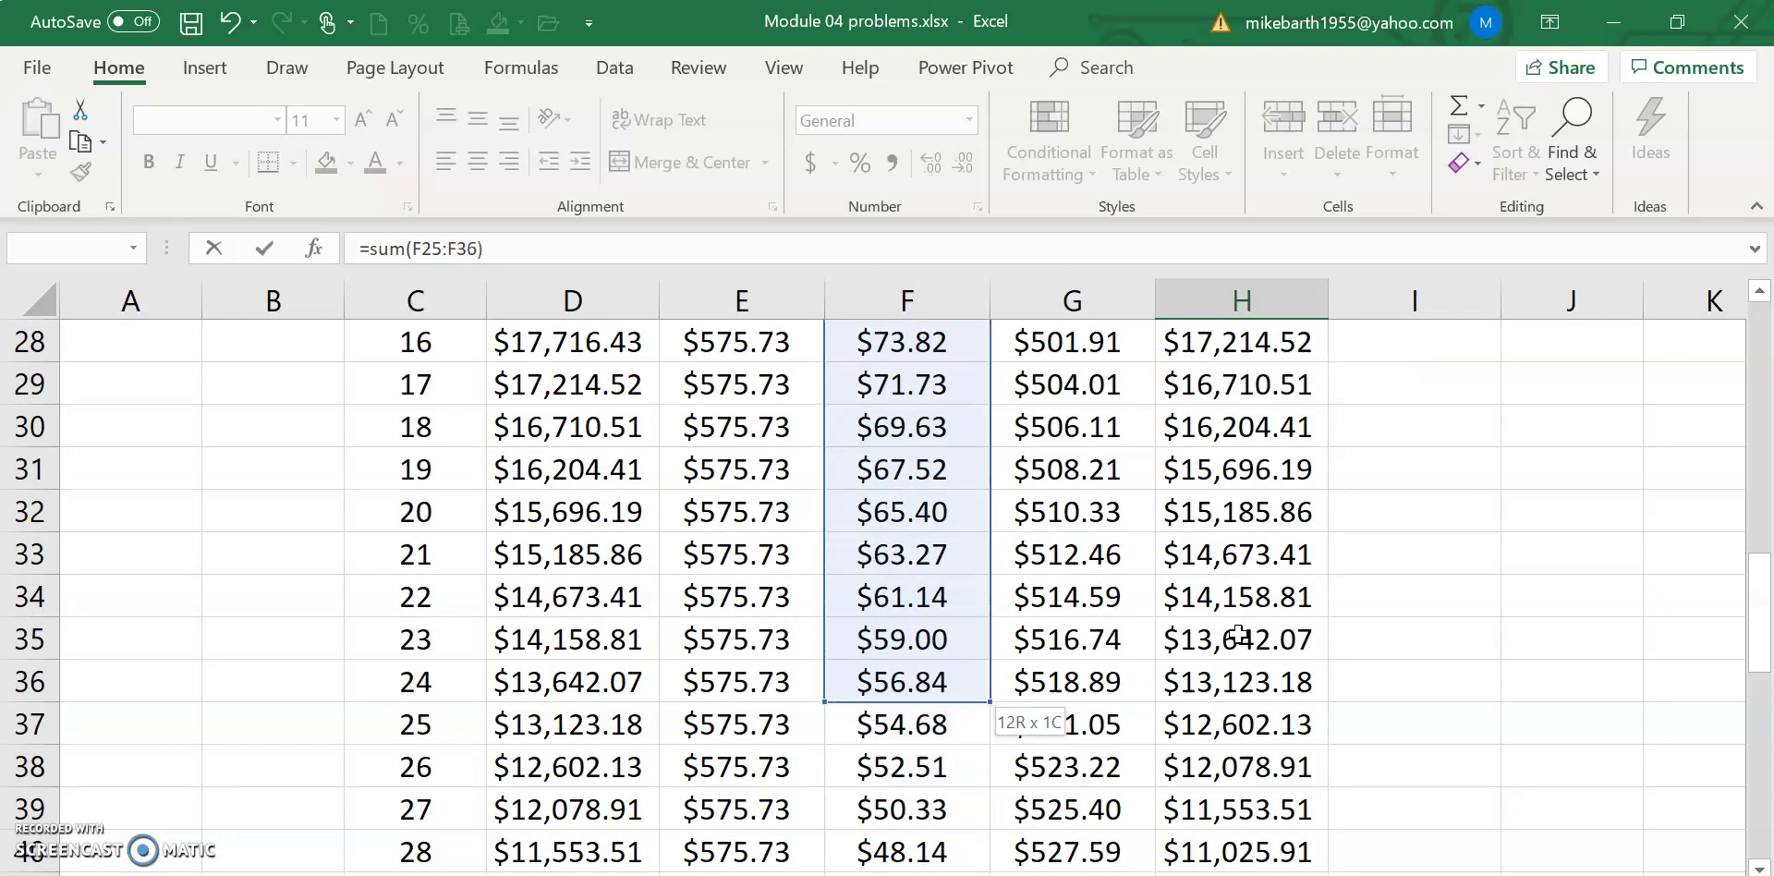
{"action": "key", "text": "Return"}
{"action": "key", "text": "Up"}
{"action": "key", "text": "Up"}
{"action": "key", "text": "Down"}
{"action": "key", "text": "Down"}
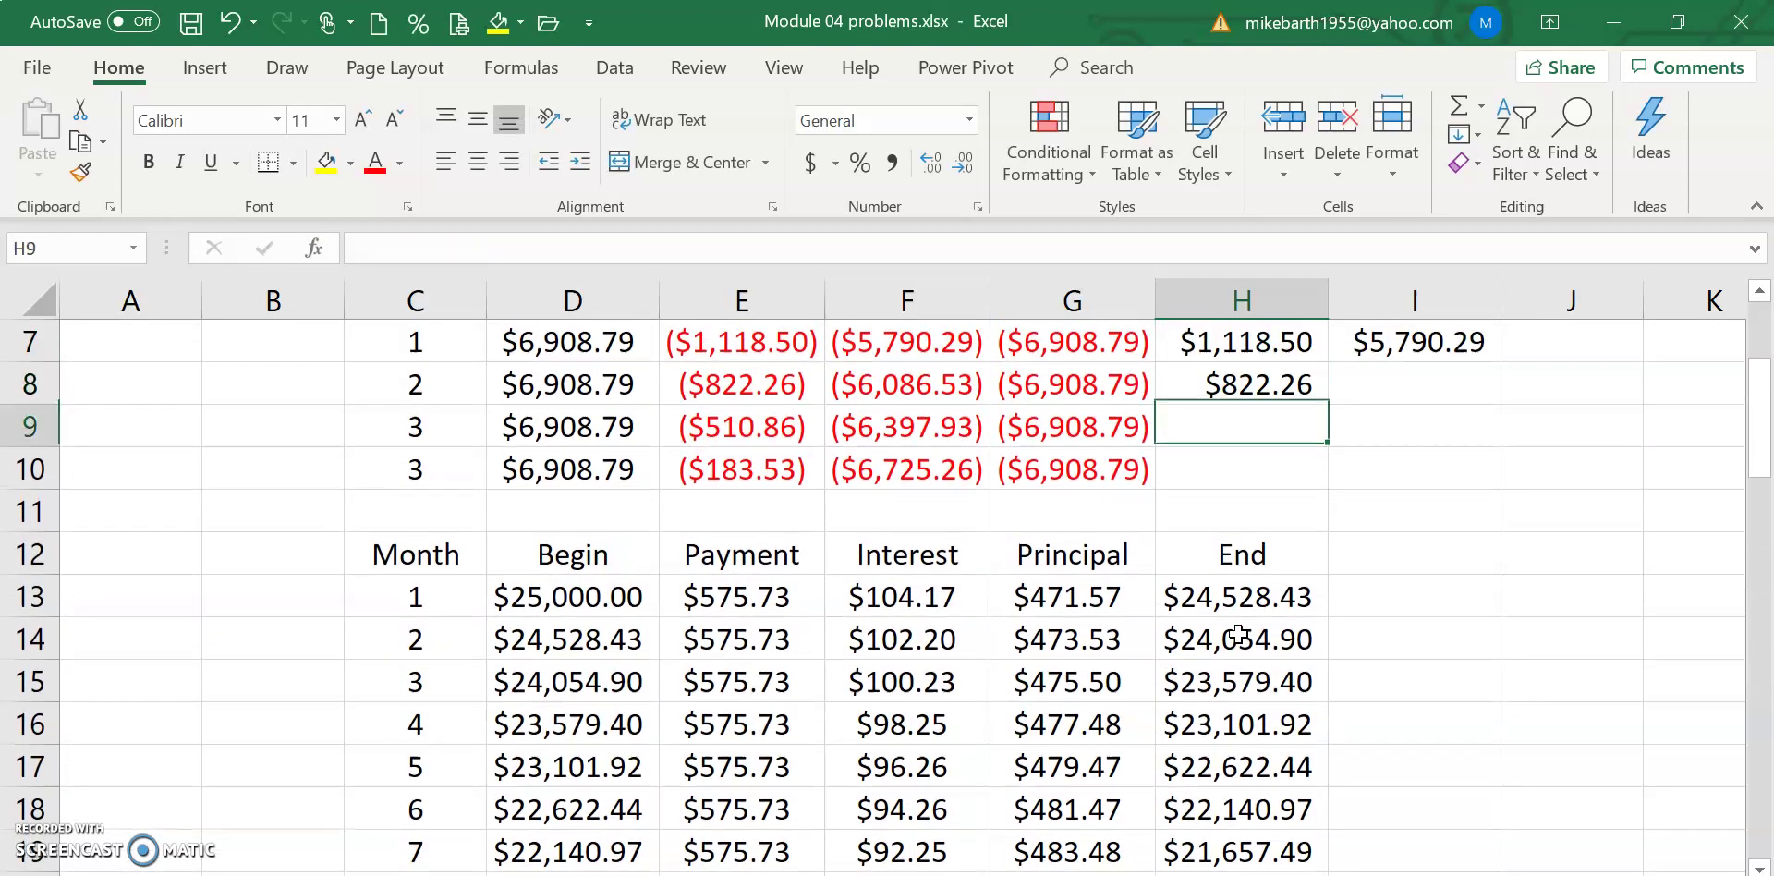
Step: Sum the third year's monthly interest from F37:F48 in H9
{"action": "type", "text": "=sum("}
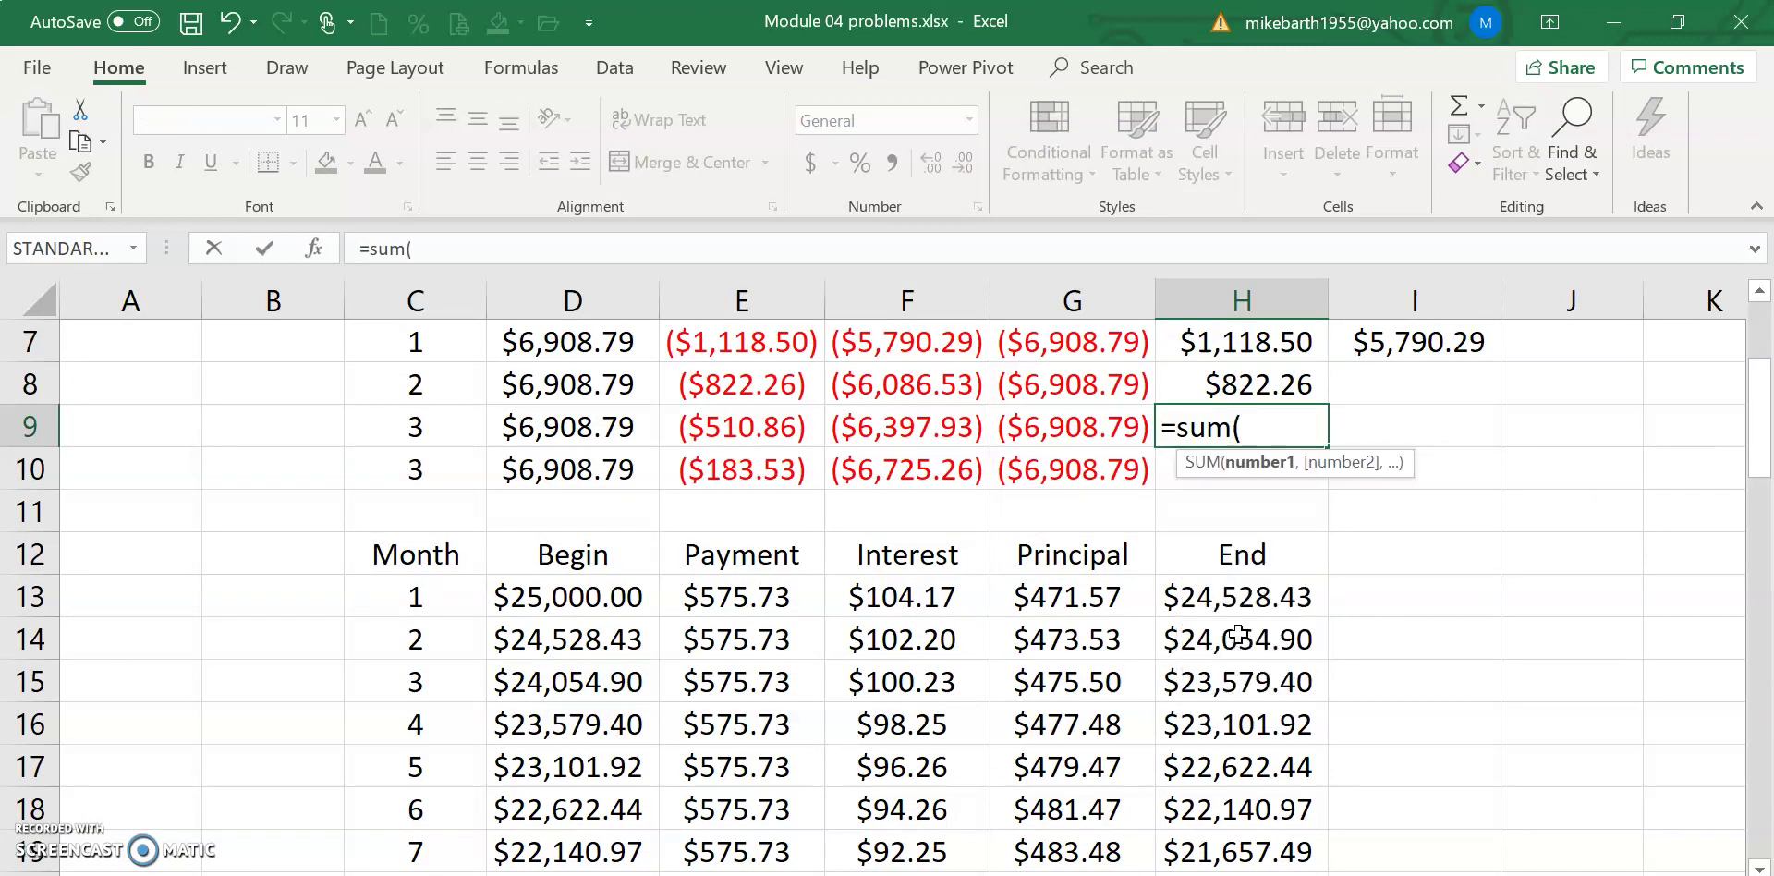
{"action": "key", "text": "Down"}
{"action": "key", "text": "Down"}
{"action": "key", "text": "Down"}
{"action": "key", "text": "Down"}
{"action": "key", "text": "Down"}
{"action": "key", "text": "Down"}
{"action": "key", "text": "Down"}
{"action": "key", "text": "Down"}
{"action": "key", "text": "Down"}
{"action": "key", "text": "Down"}
{"action": "key", "text": "Down"}
{"action": "key", "text": "Down"}
{"action": "key", "text": "Down"}
{"action": "key", "text": "Down"}
{"action": "key", "text": "Down"}
{"action": "key", "text": "Down"}
{"action": "key", "text": "Down"}
{"action": "key", "text": "Down"}
{"action": "key", "text": "Down"}
{"action": "key", "text": "Down"}
{"action": "key", "text": "Down"}
{"action": "key", "text": "Down"}
{"action": "key", "text": "Down"}
{"action": "key", "text": "Down"}
{"action": "key", "text": "Left"}
{"action": "key", "text": "Left"}
{"action": "key", "text": "Down"}
{"action": "key", "text": "Down"}
{"action": "key", "text": "Down"}
{"action": "key", "text": "Down"}
{"action": "key", "text": "shift+Down"}
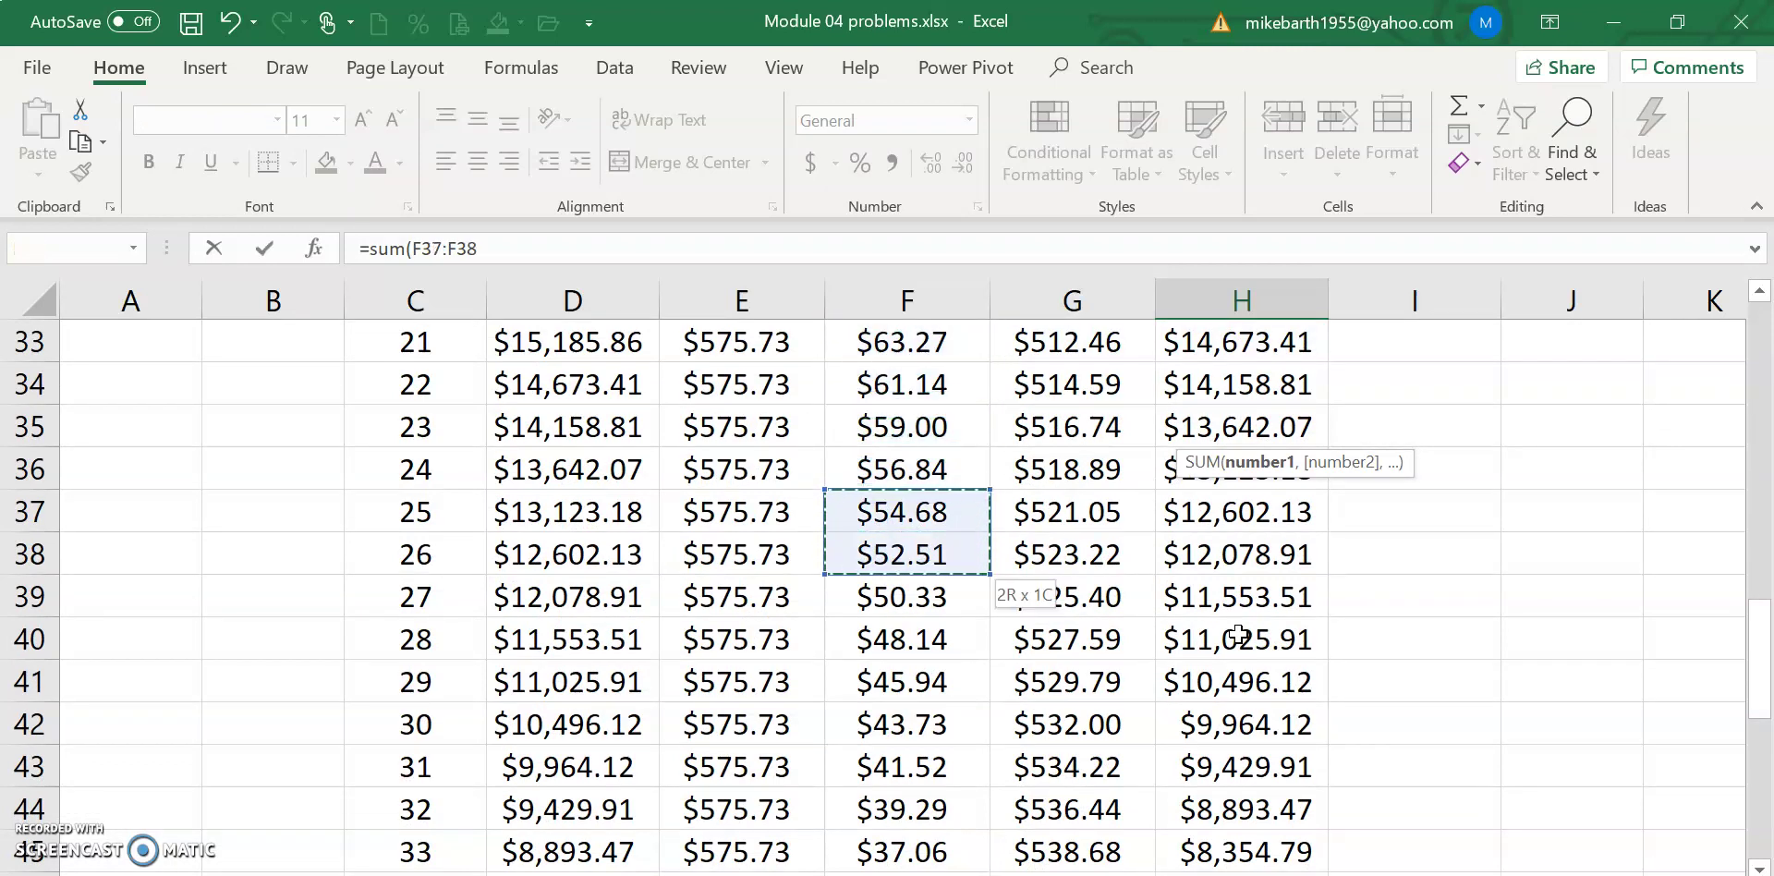
{"action": "key", "text": "shift+Down"}
{"action": "key", "text": "shift+Down"}
{"action": "key", "text": "shift+Down"}
{"action": "key", "text": "shift+Down"}
{"action": "key", "text": "shift+Down"}
{"action": "key", "text": "shift+Down"}
{"action": "key", "text": "shift+Down"}
{"action": "key", "text": "shift+Down"}
{"action": "key", "text": "shift+Down"}
{"action": "key", "text": "shift+Down"}
{"action": "key", "text": "shift+Down"}
{"action": "key", "text": "shift+Down"}
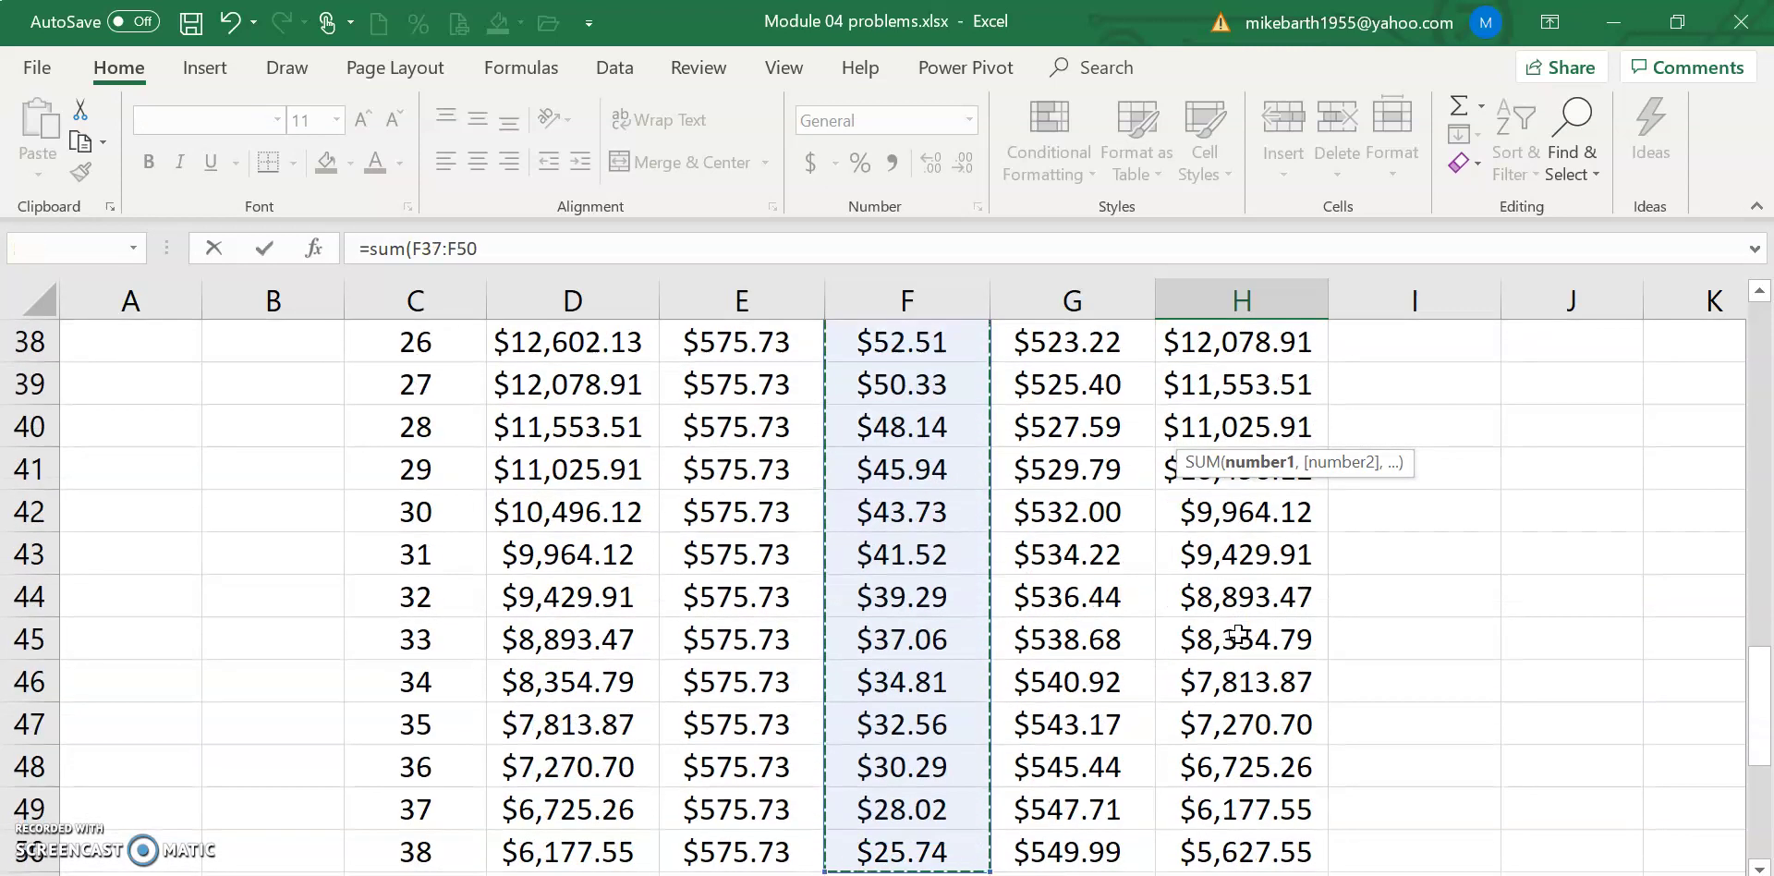
{"action": "key", "text": "shift+Up"}
{"action": "key", "text": "shift+Up"}
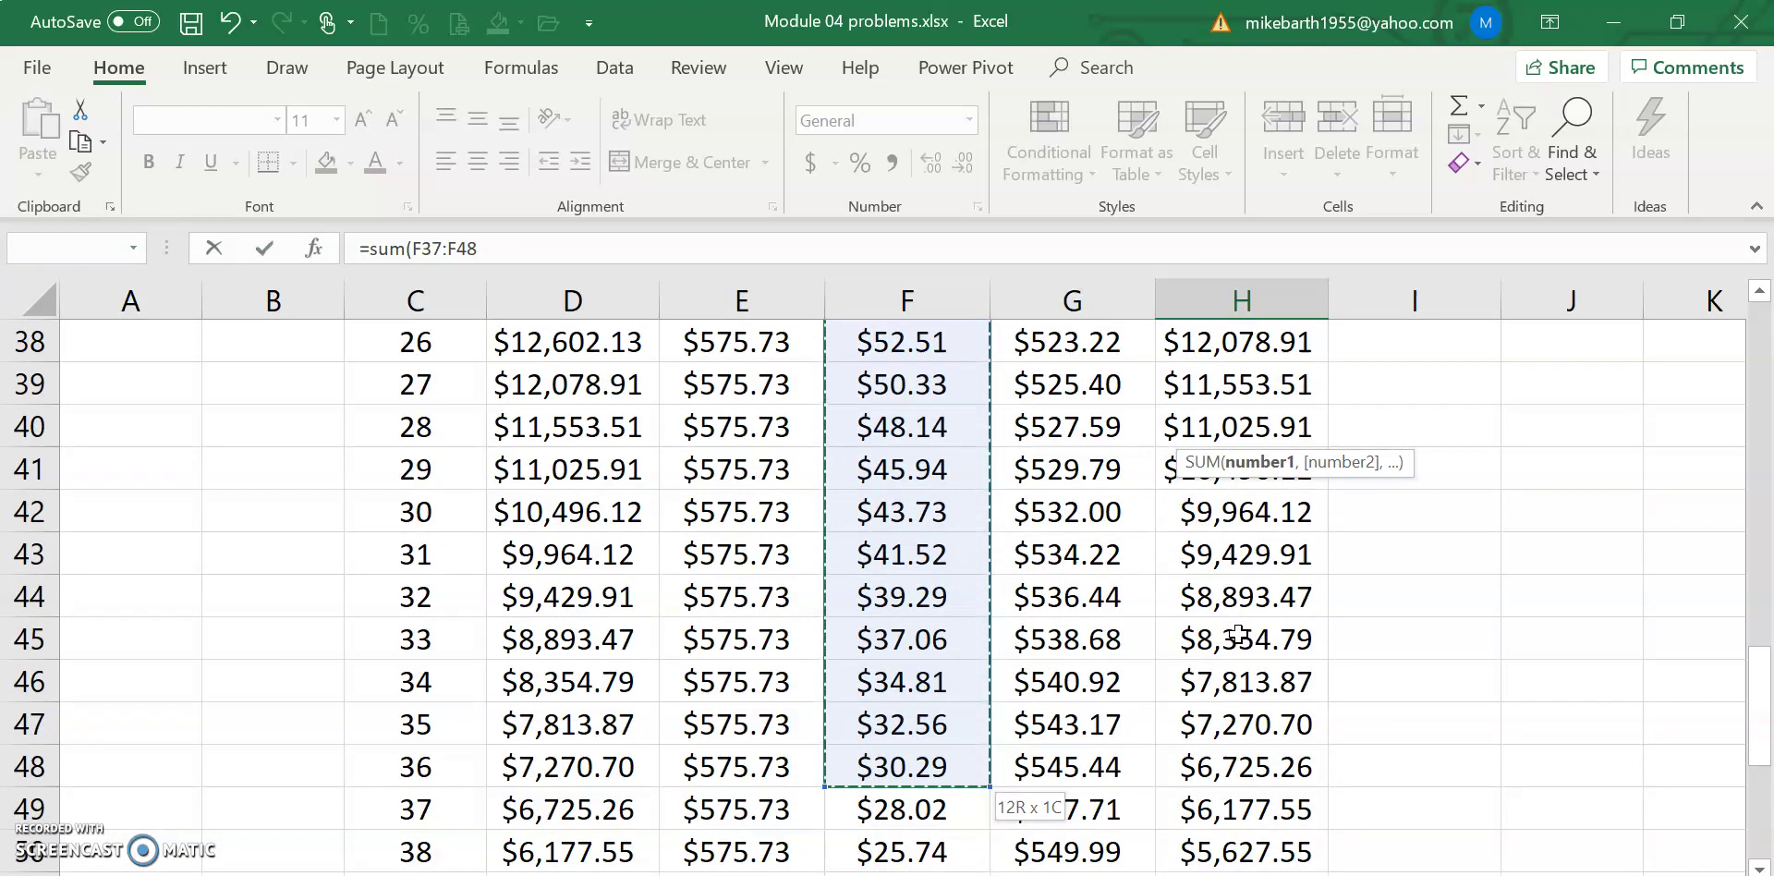
{"action": "key", "text": "Escape"}
{"action": "key", "text": "Up"}
{"action": "key", "text": "Down"}
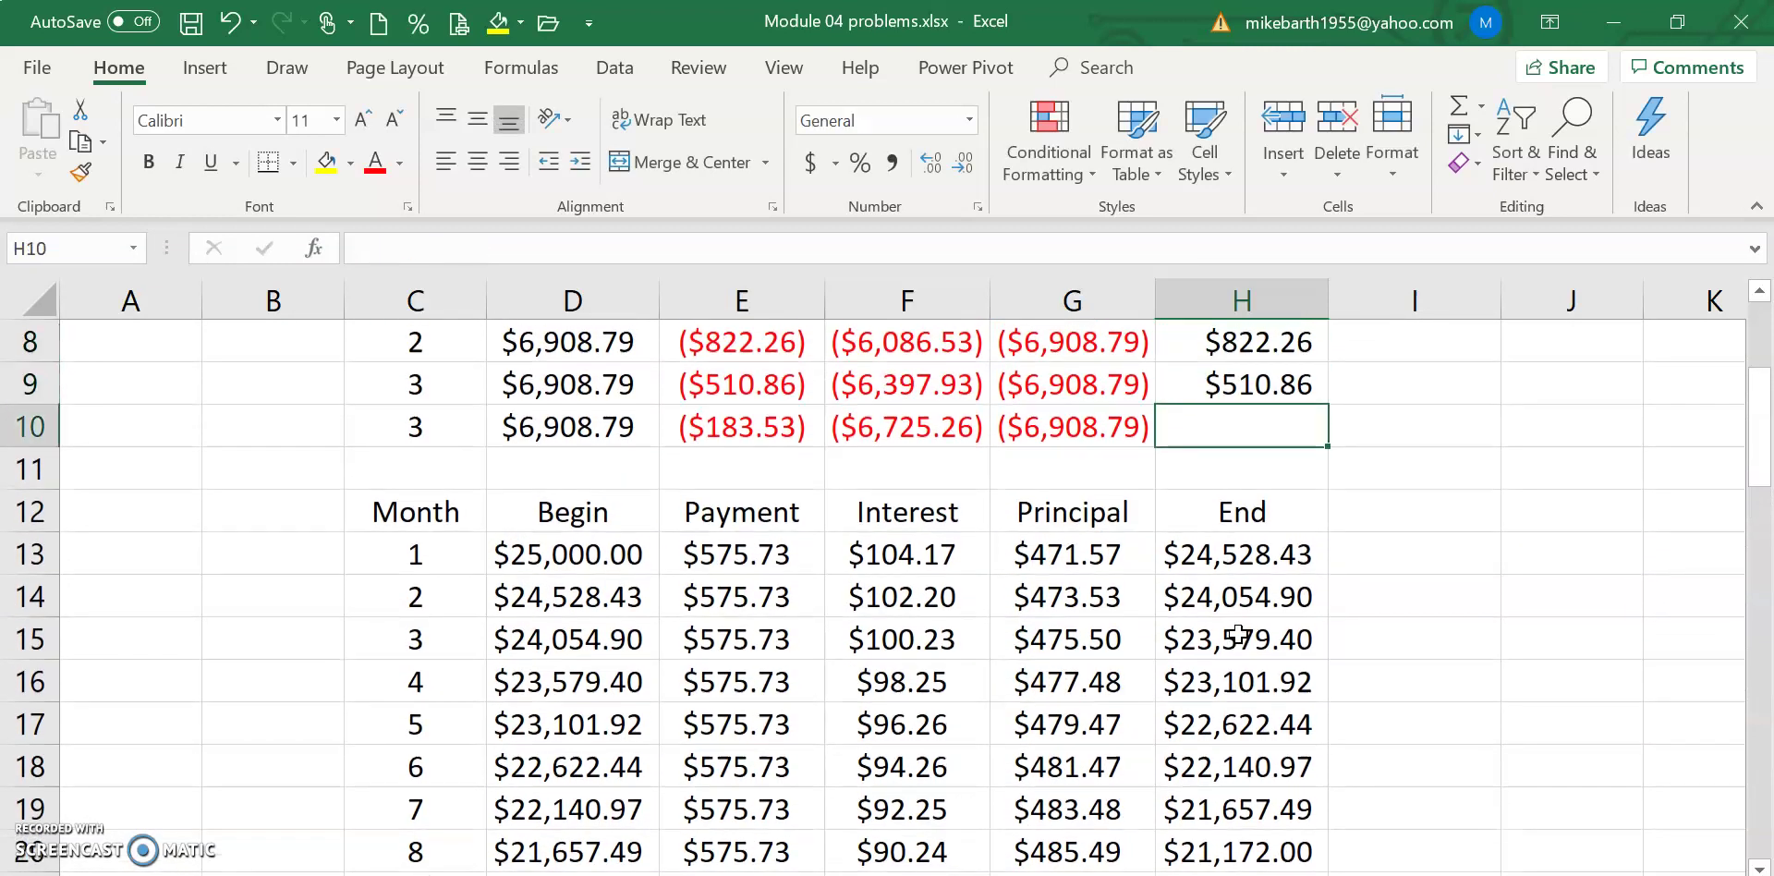
Step: Sum the fourth year's monthly interest from F49:F60 in H10
{"action": "type", "text": "=sum("}
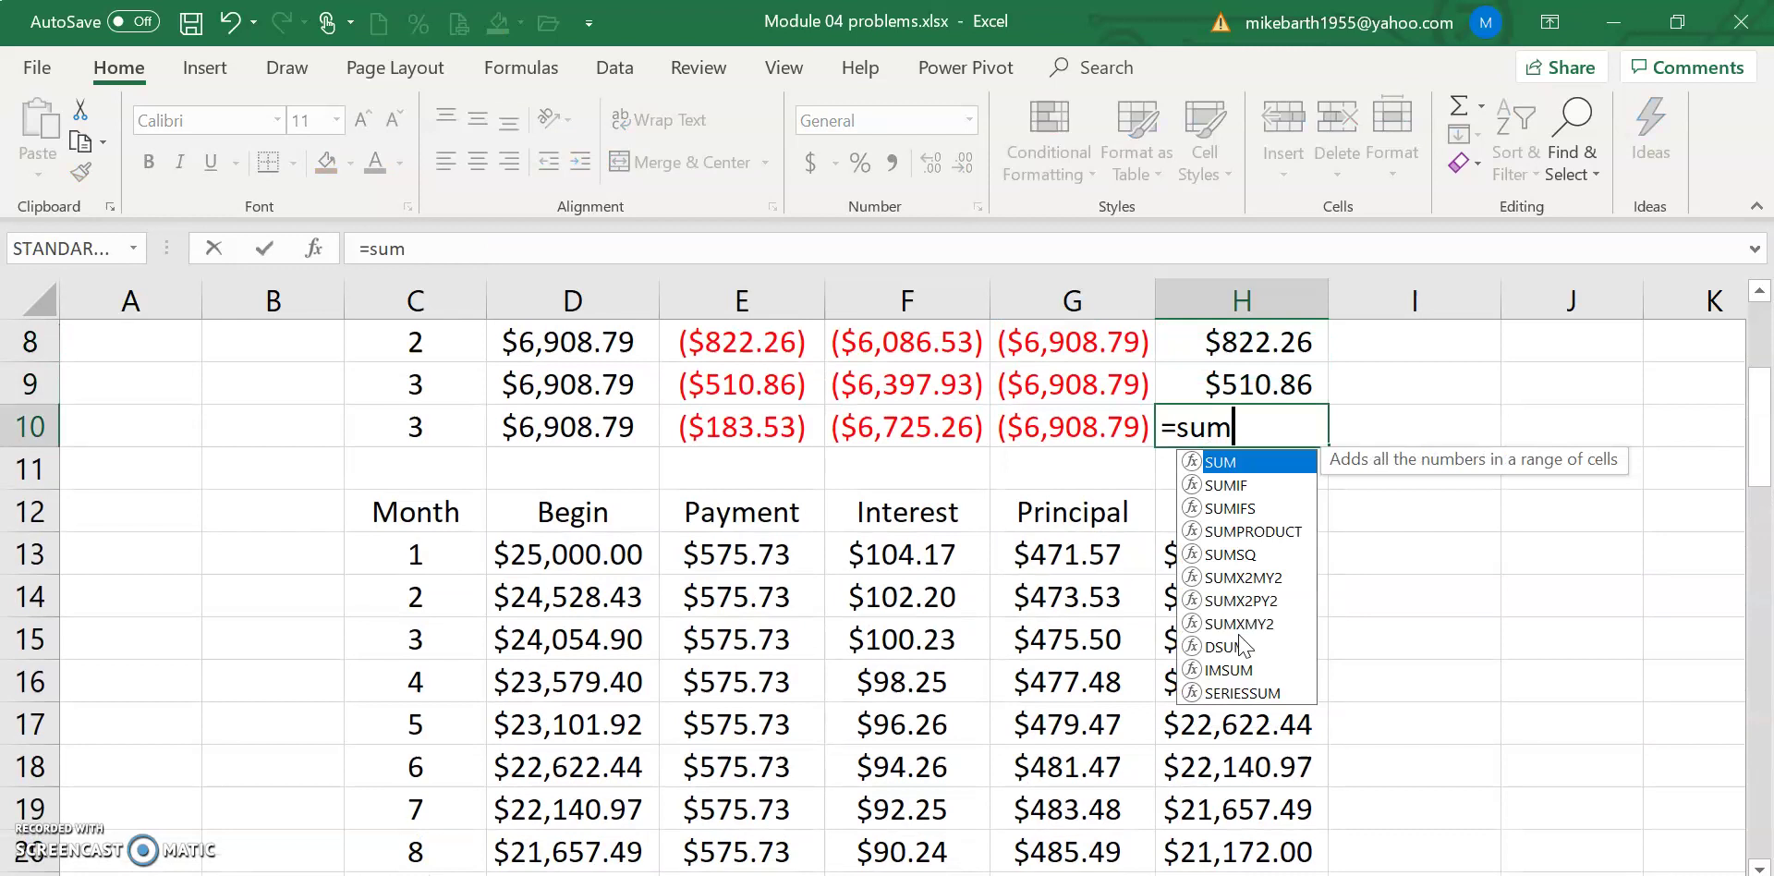
{"action": "key", "text": "Down"}
{"action": "key", "text": "Down"}
{"action": "key", "text": "Down"}
{"action": "key", "text": "Down"}
{"action": "key", "text": "Left"}
{"action": "key", "text": "Left"}
{"action": "key", "text": "ctrl+Down"}
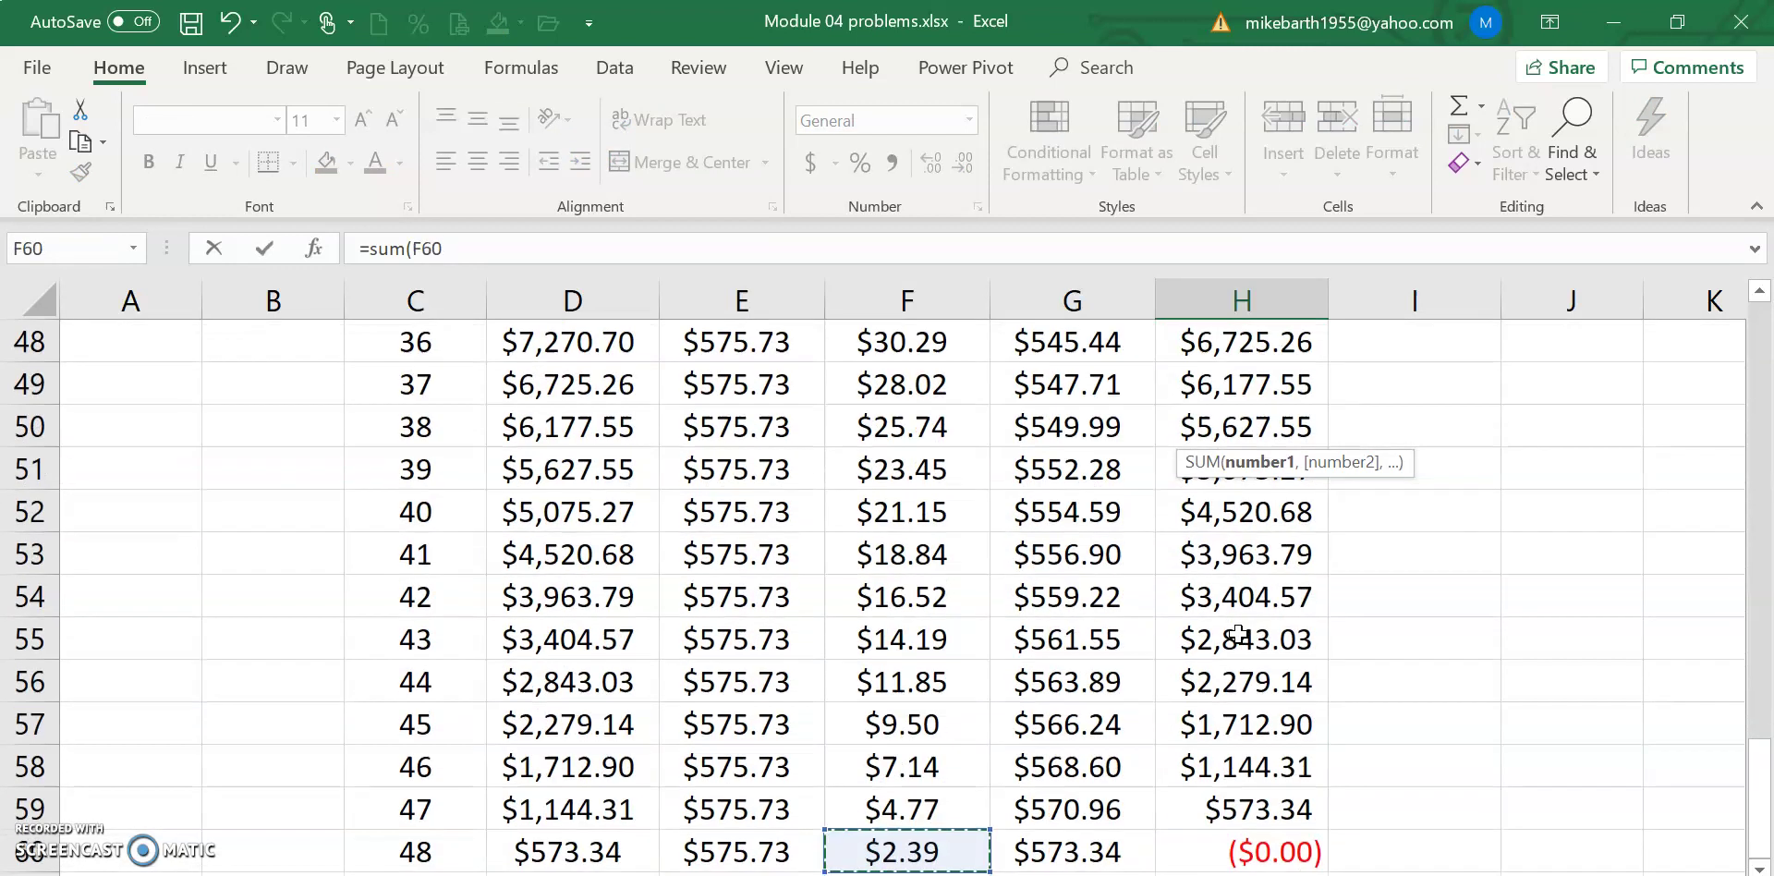
{"action": "key", "text": "shift+Up"}
{"action": "key", "text": "shift+Up"}
{"action": "key", "text": "shift+Up"}
{"action": "key", "text": "shift+Up"}
{"action": "key", "text": "shift+Up"}
{"action": "key", "text": "shift+Up"}
{"action": "key", "text": "shift+Up"}
{"action": "key", "text": "shift+Up"}
{"action": "key", "text": "shift+Up"}
{"action": "key", "text": "shift+Up"}
{"action": "key", "text": "shift+Up"}
{"action": "key", "text": "shift+Up"}
{"action": "key", "text": "shift+Down"}
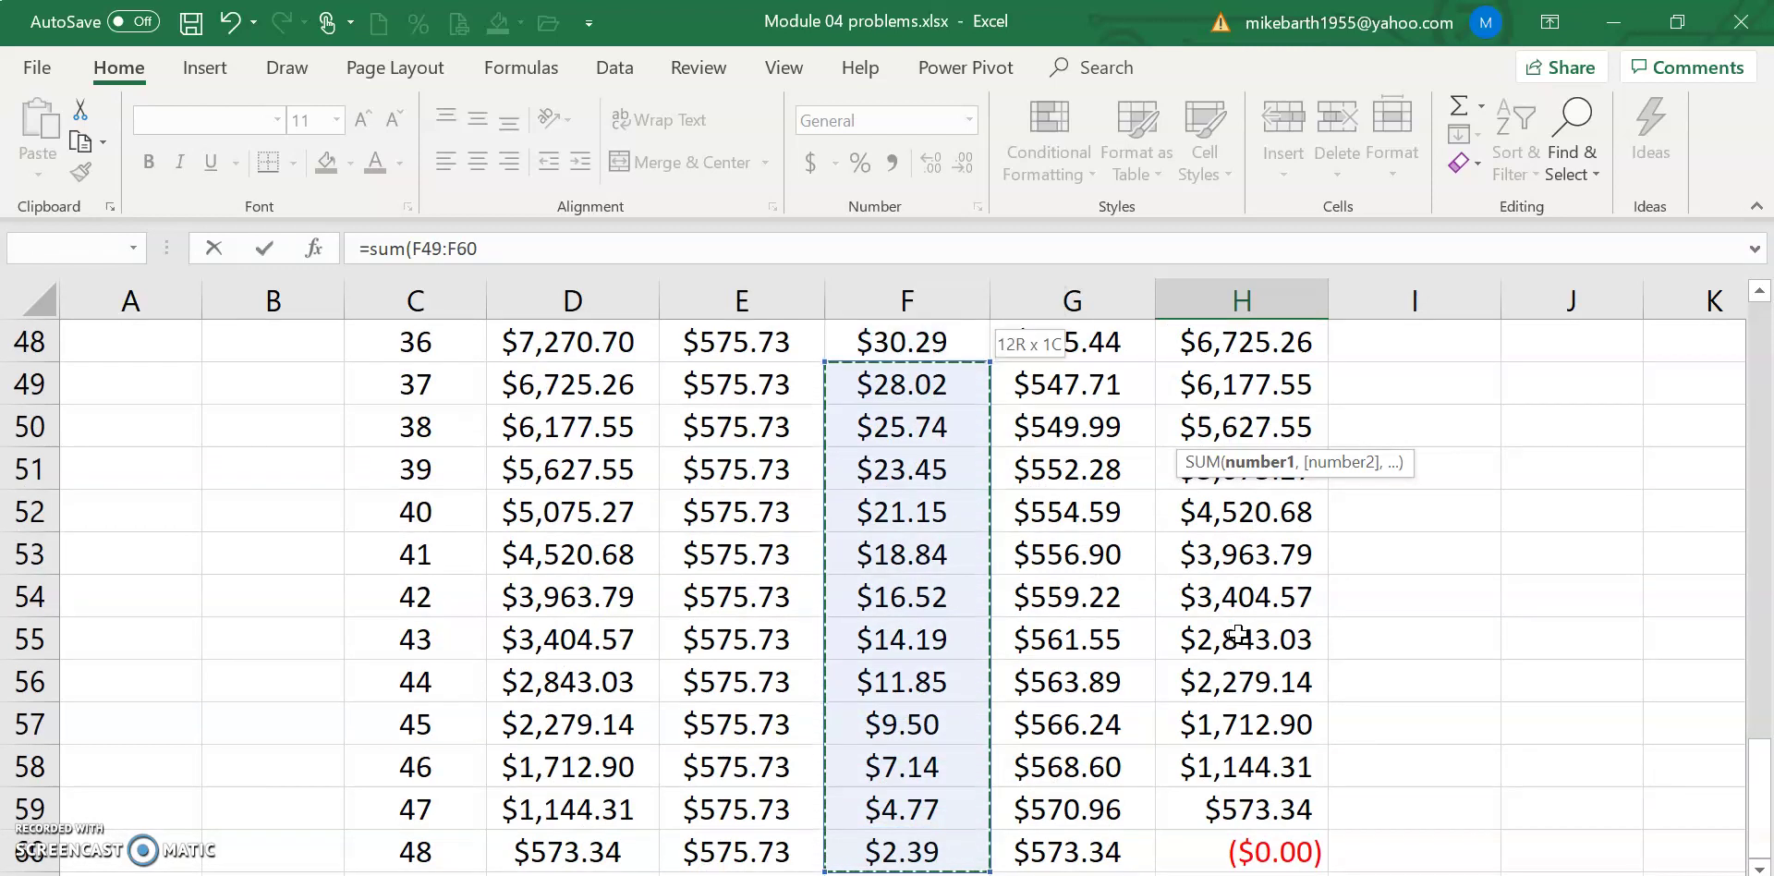
{"action": "key", "text": "Return"}
Step: Copy the yearly SUM formulas from H7:H10 into I7:I10 to total each year's principal from column G
{"action": "key", "text": "Up"}
{"action": "key", "text": "Up"}
{"action": "key", "text": "Up"}
{"action": "key", "text": "Up"}
{"action": "key", "text": "Up"}
{"action": "key", "text": "Up"}
{"action": "key", "text": "Down"}
{"action": "key", "text": "Down"}
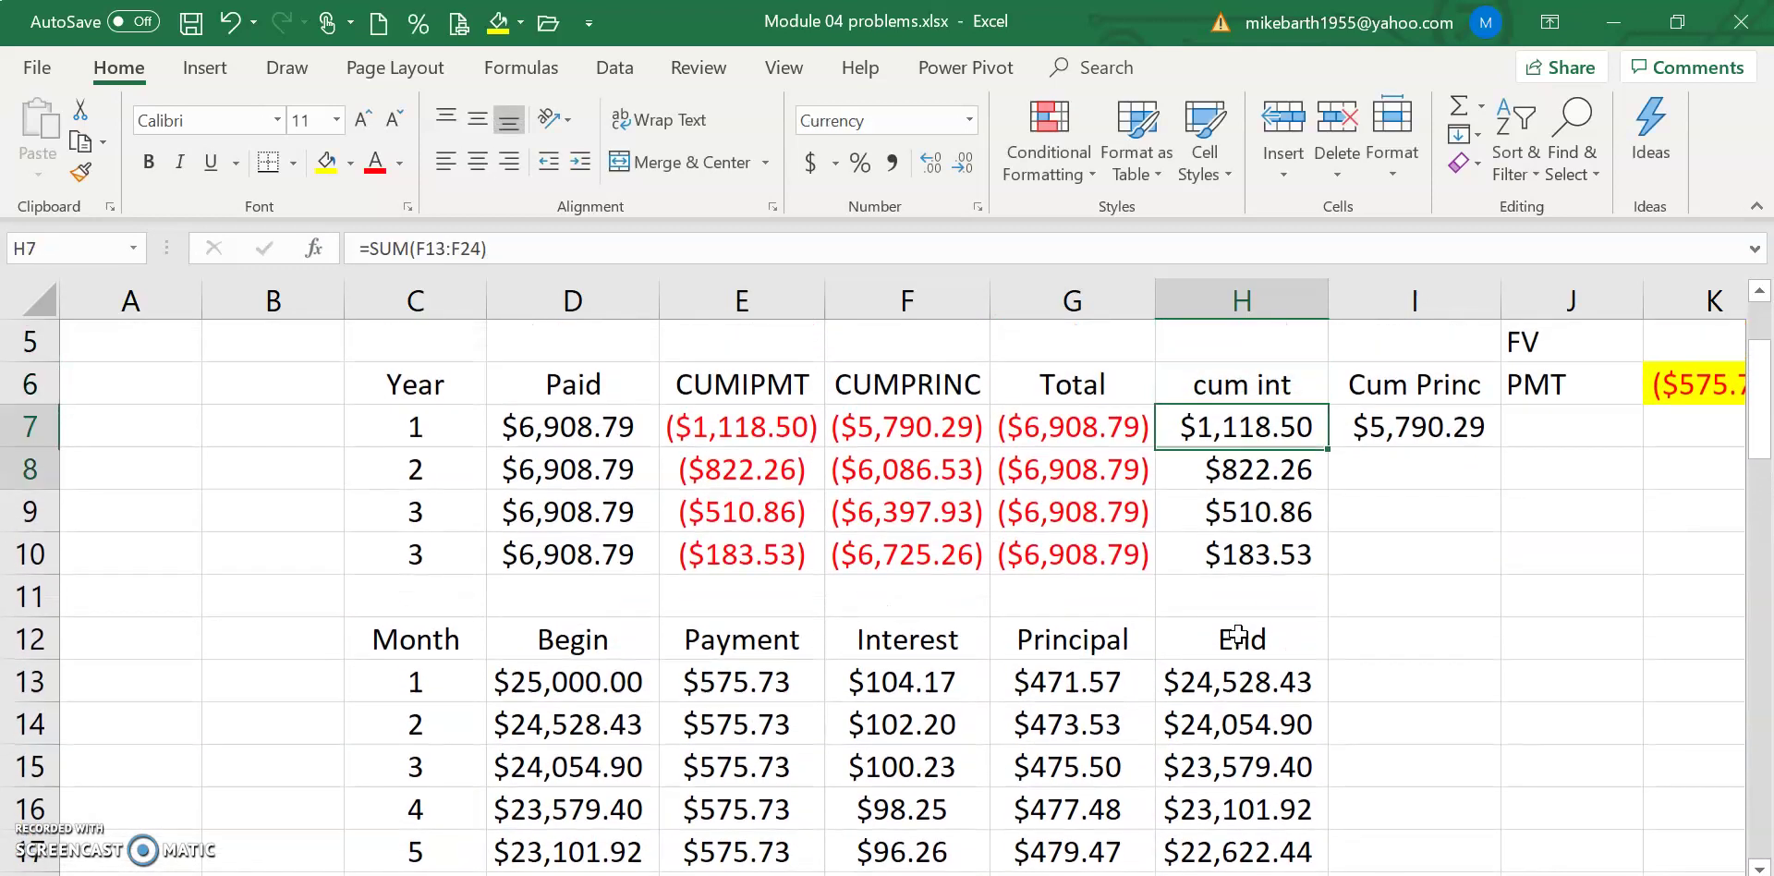
{"action": "key", "text": "shift+Down"}
{"action": "key", "text": "shift+Down"}
{"action": "key", "text": "shift+Down"}
{"action": "key", "text": "Right"}
{"action": "key", "text": "shift+Down"}
{"action": "key", "text": "shift+Down"}
{"action": "key", "text": "shift+Down"}
{"action": "key", "text": "ctrl+d"}
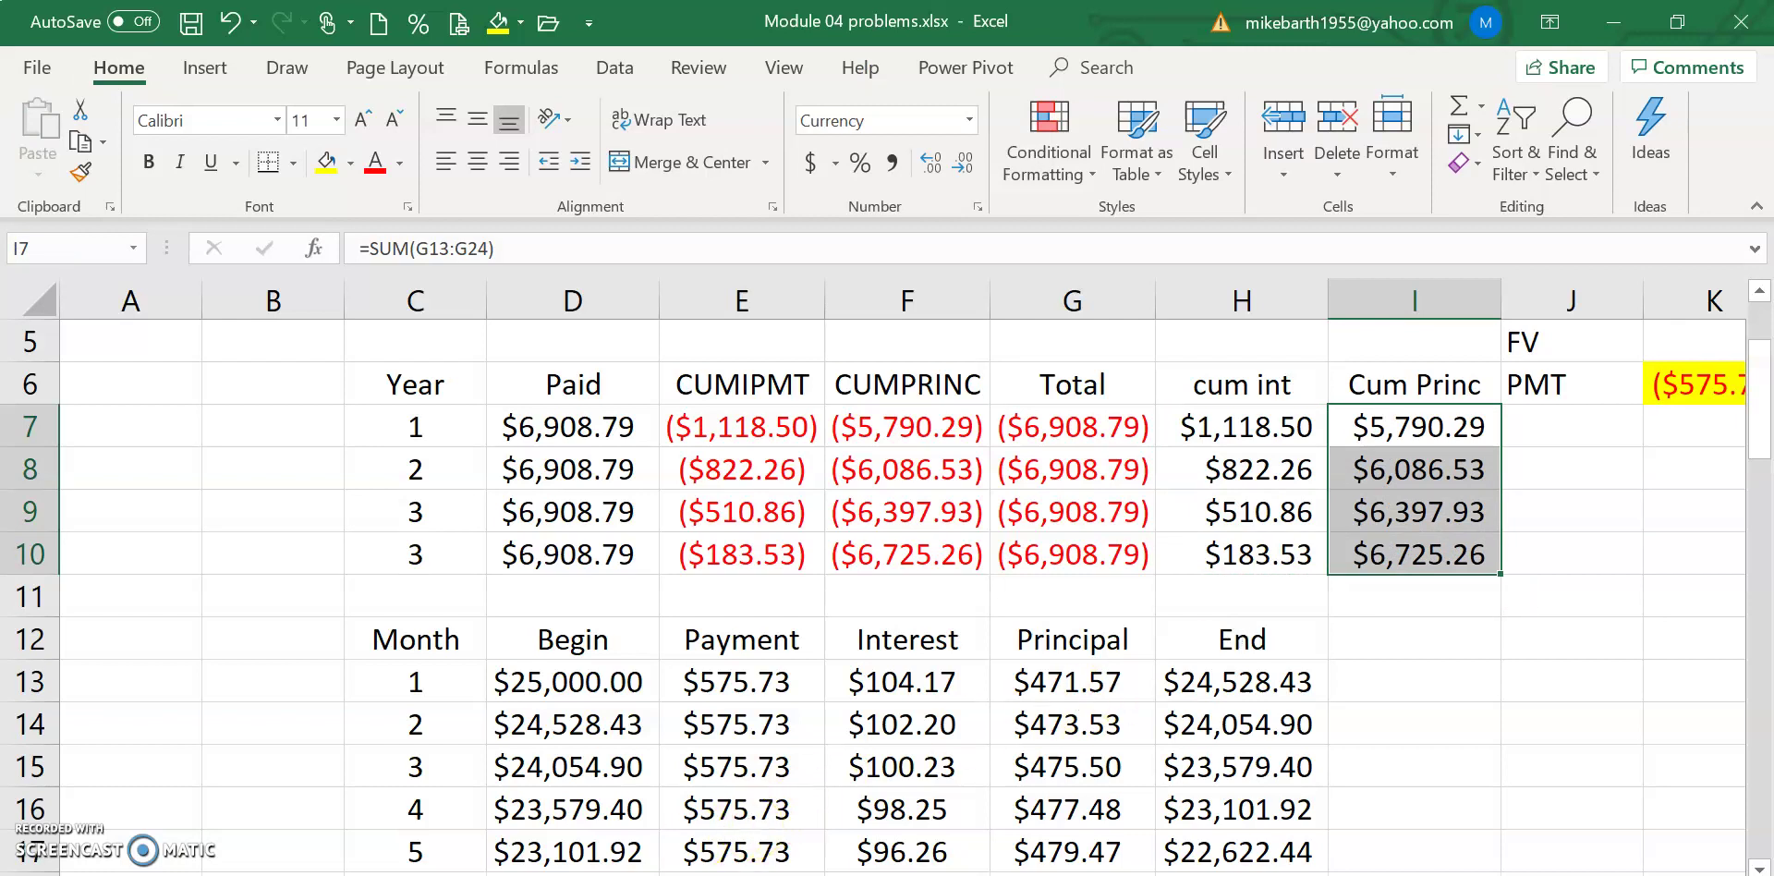
{"action": "left_click", "coordinate": [186, 857]}
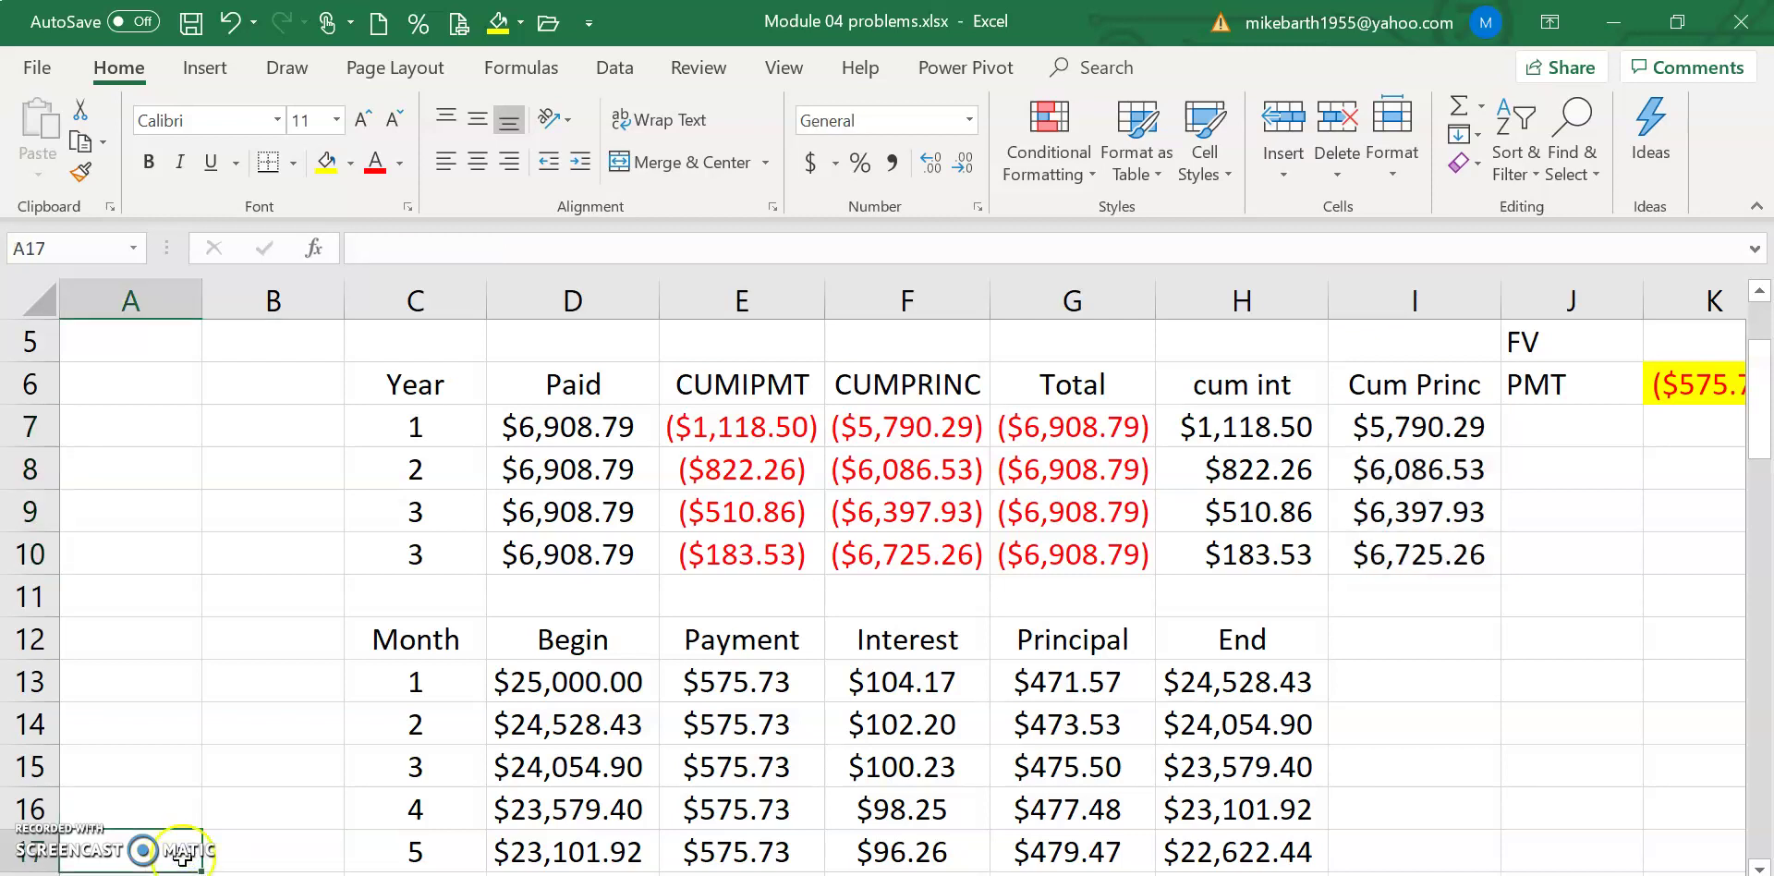